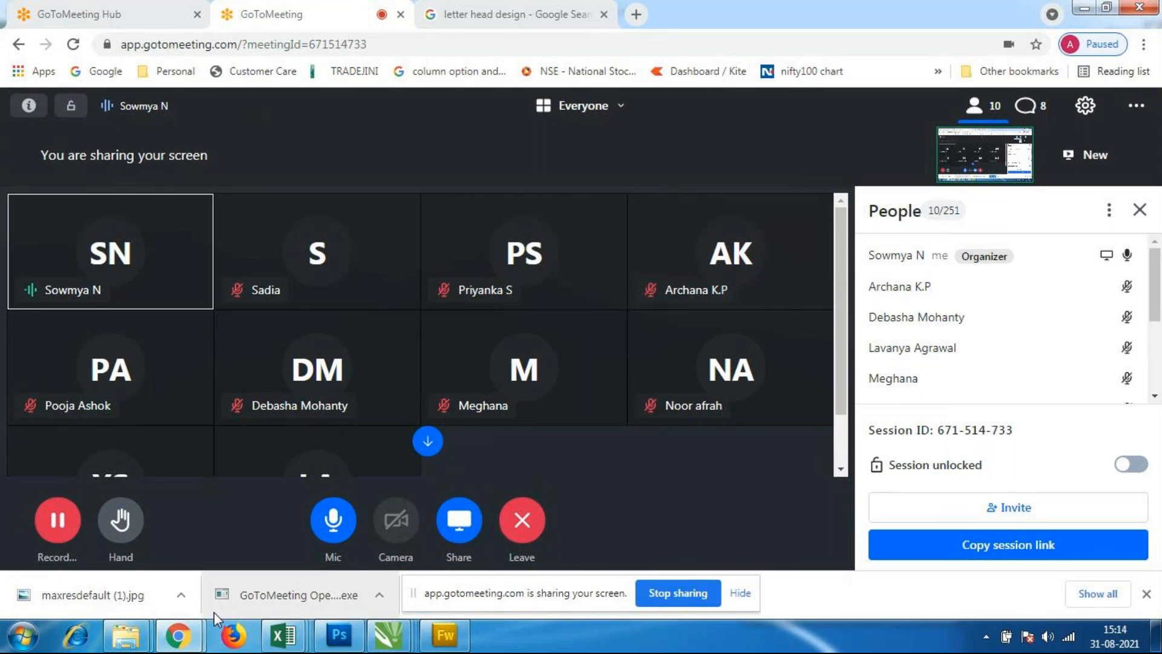
# Step: Switch to the Untitled-2 document in CorelDRAW and delete pages 10 and 9
pyautogui.moveTo(391, 639)
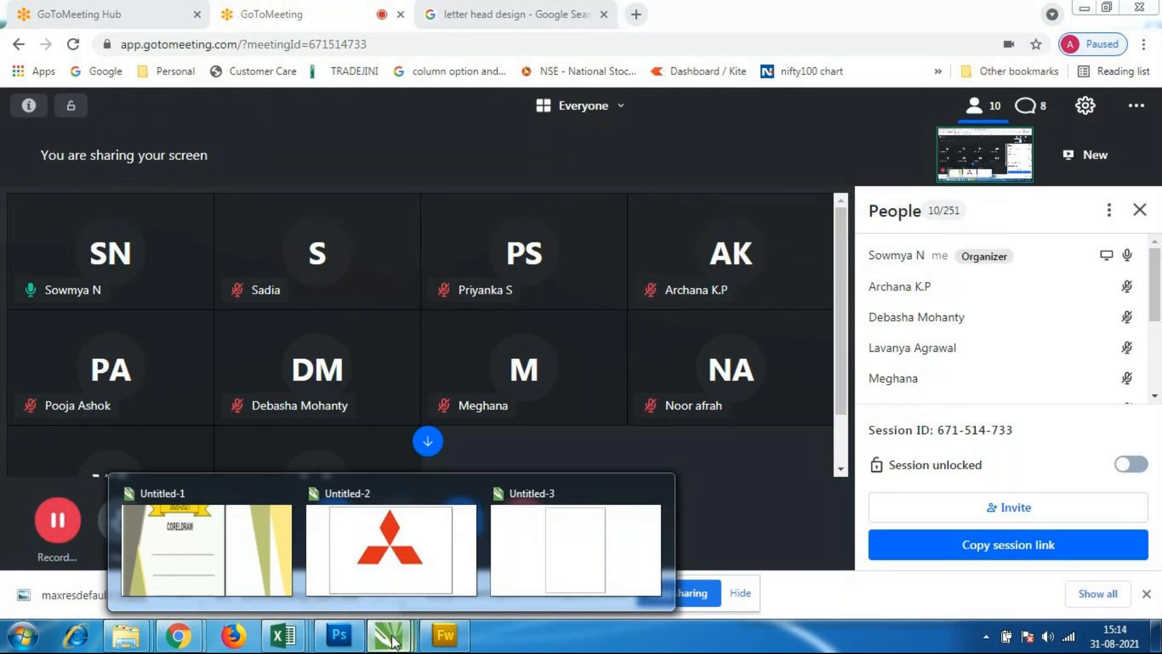
pyautogui.click(391, 563)
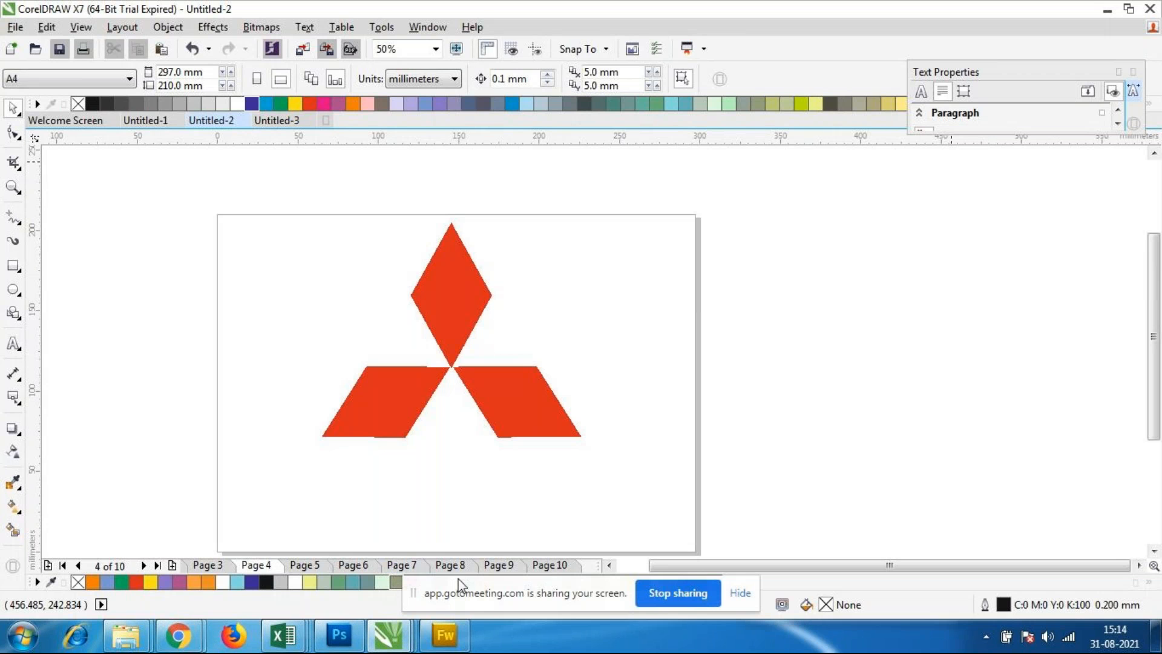
pyautogui.click(491, 565)
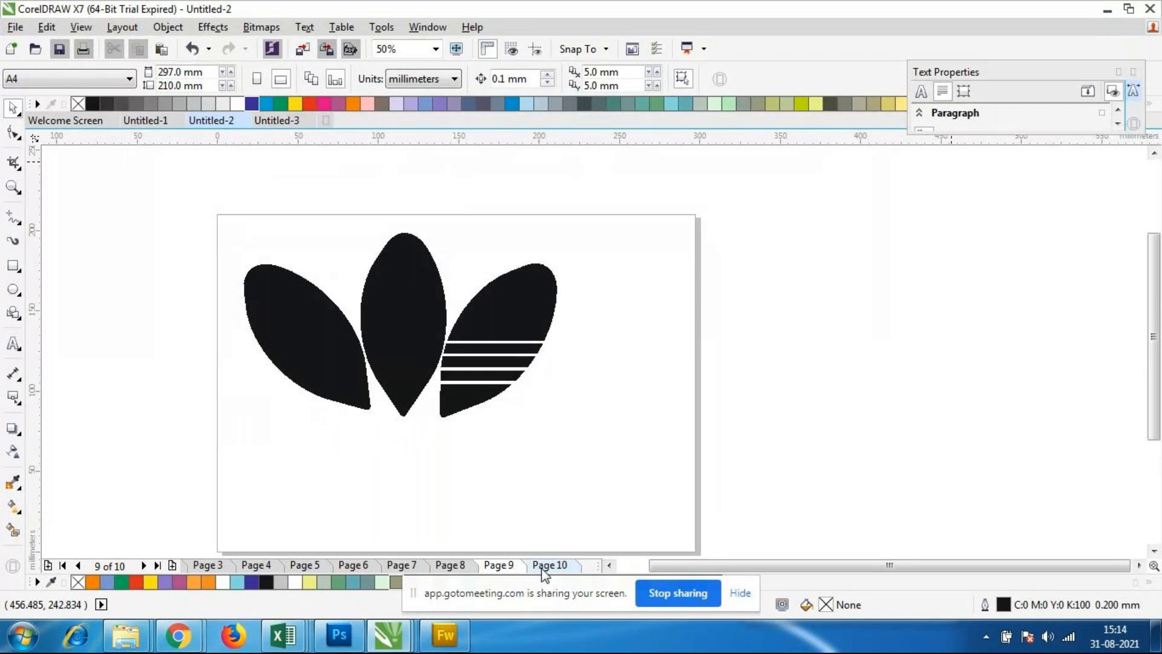
pyautogui.click(542, 566)
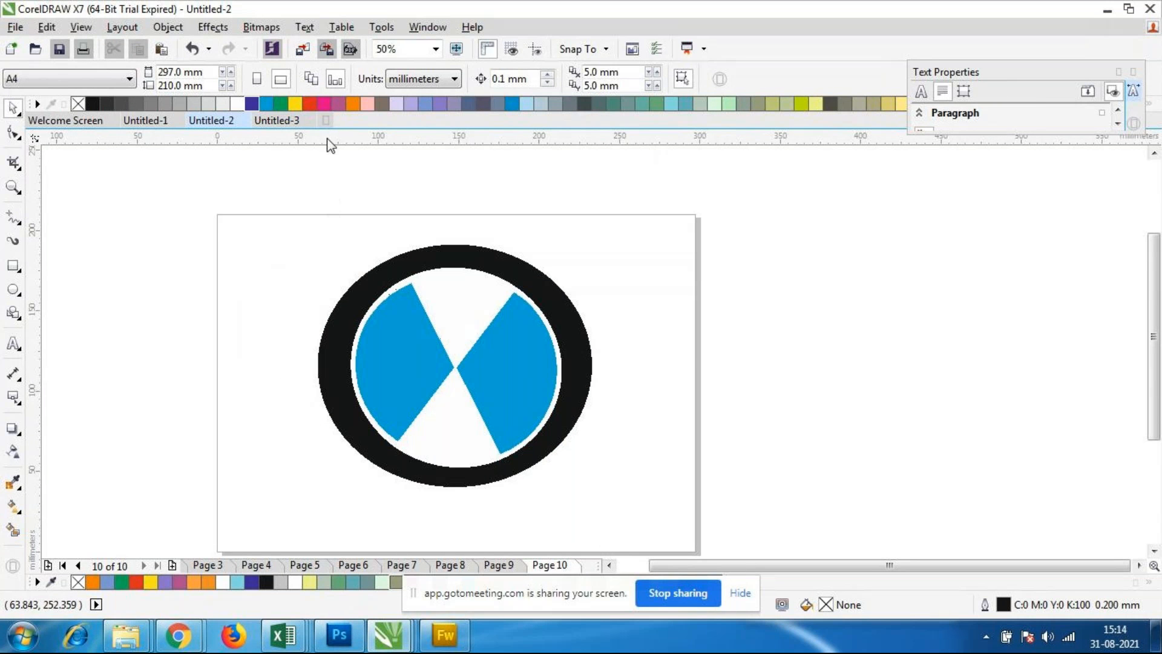
pyautogui.rightClick(563, 566)
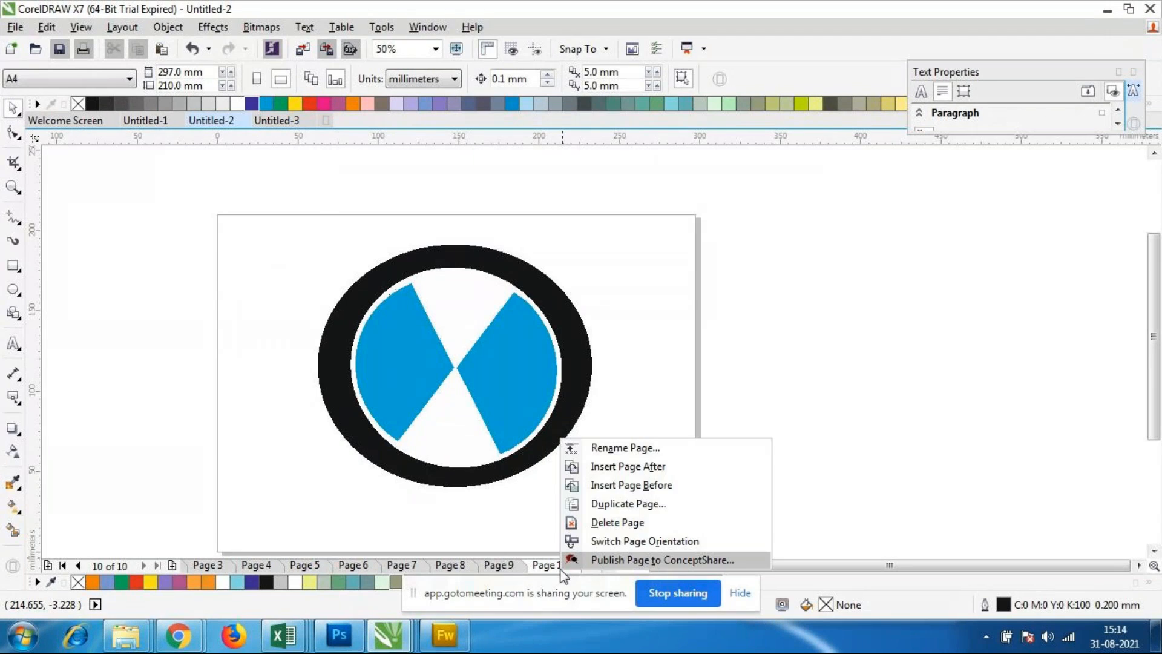
pyautogui.click(598, 524)
pyautogui.rightClick(555, 567)
pyautogui.click(589, 524)
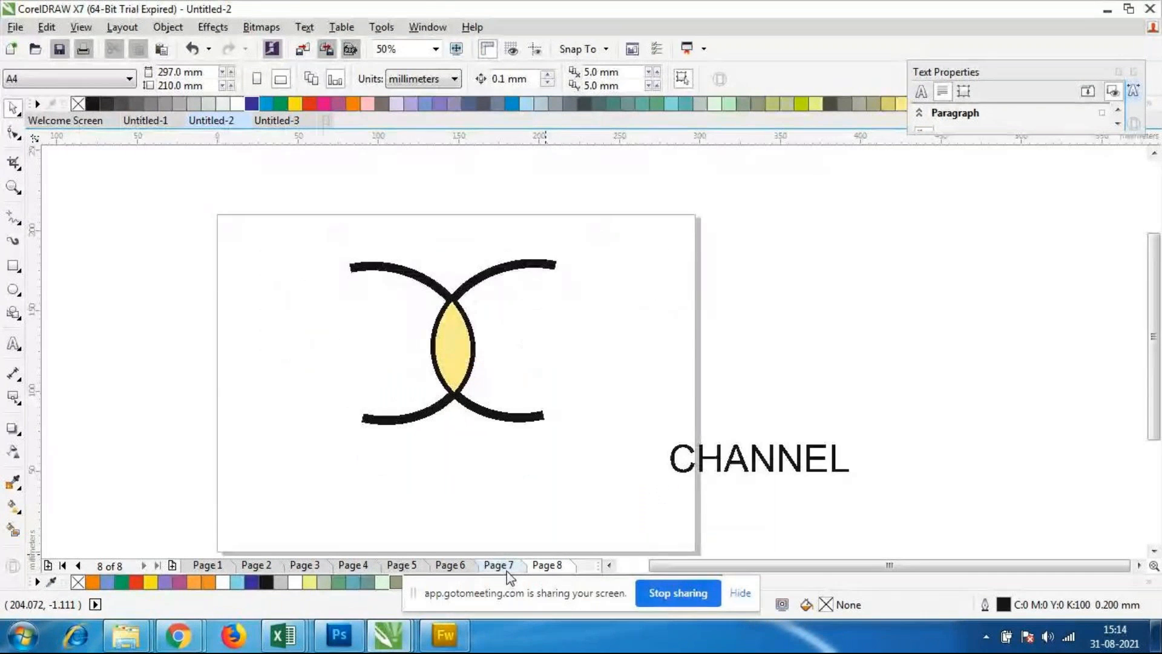
# Step: Delete the SBI Bank logo page, the CHANNEL logo page and the blank page 6
pyautogui.rightClick(507, 571)
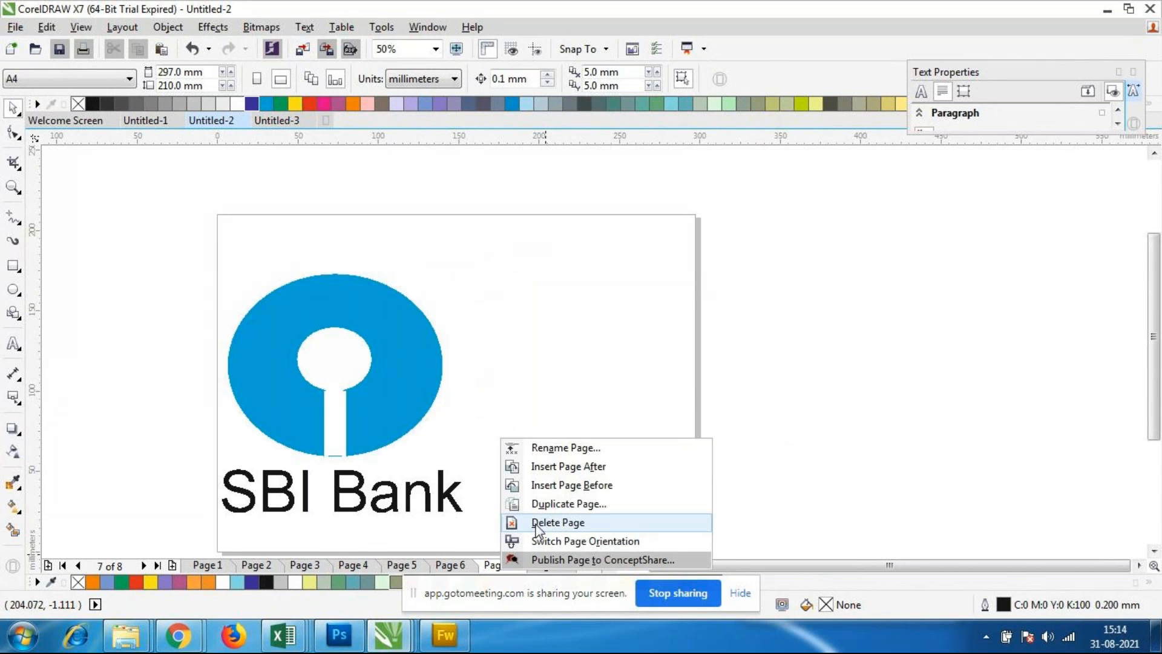
pyautogui.click(533, 523)
pyautogui.rightClick(494, 569)
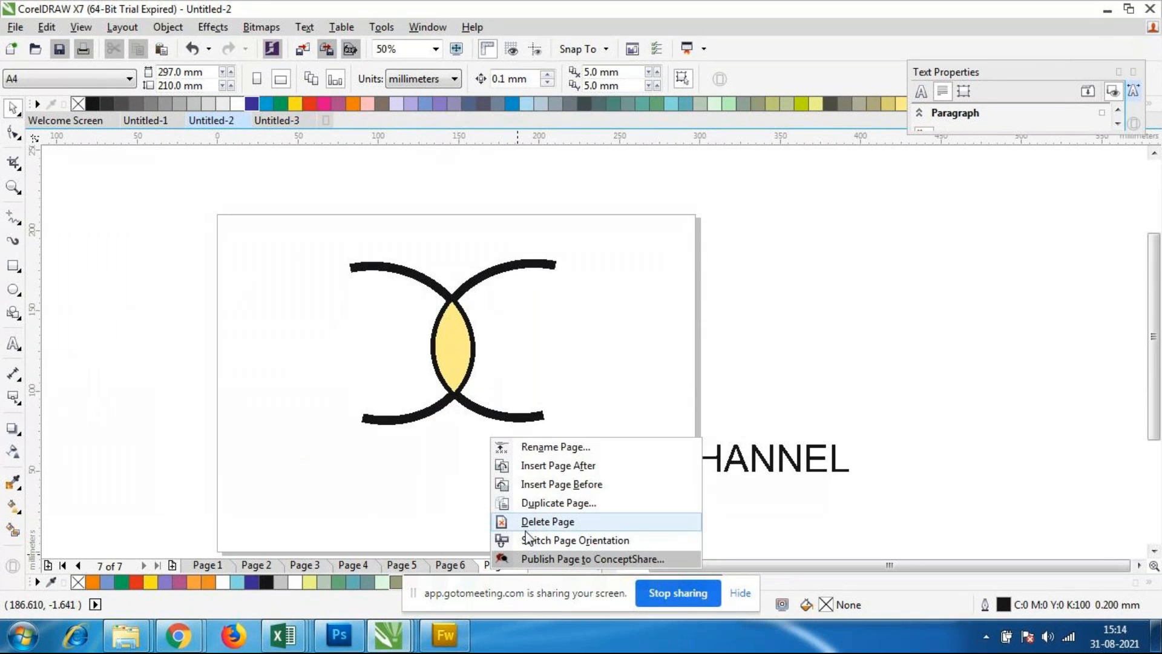
pyautogui.click(532, 523)
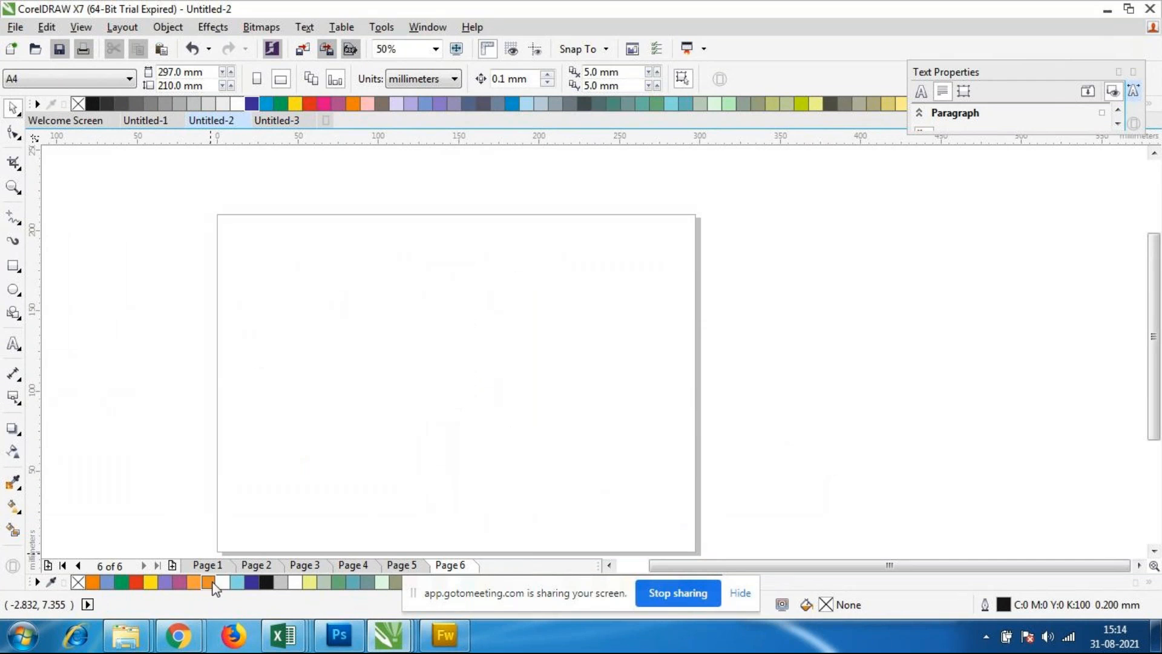
pyautogui.rightClick(472, 567)
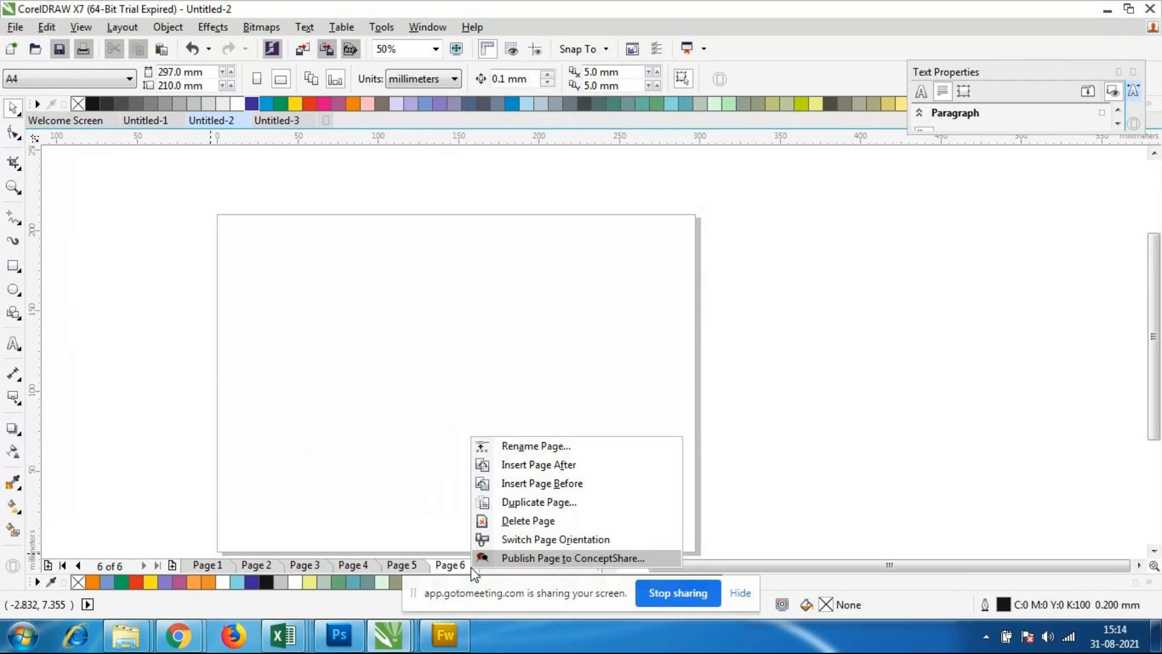
pyautogui.click(513, 522)
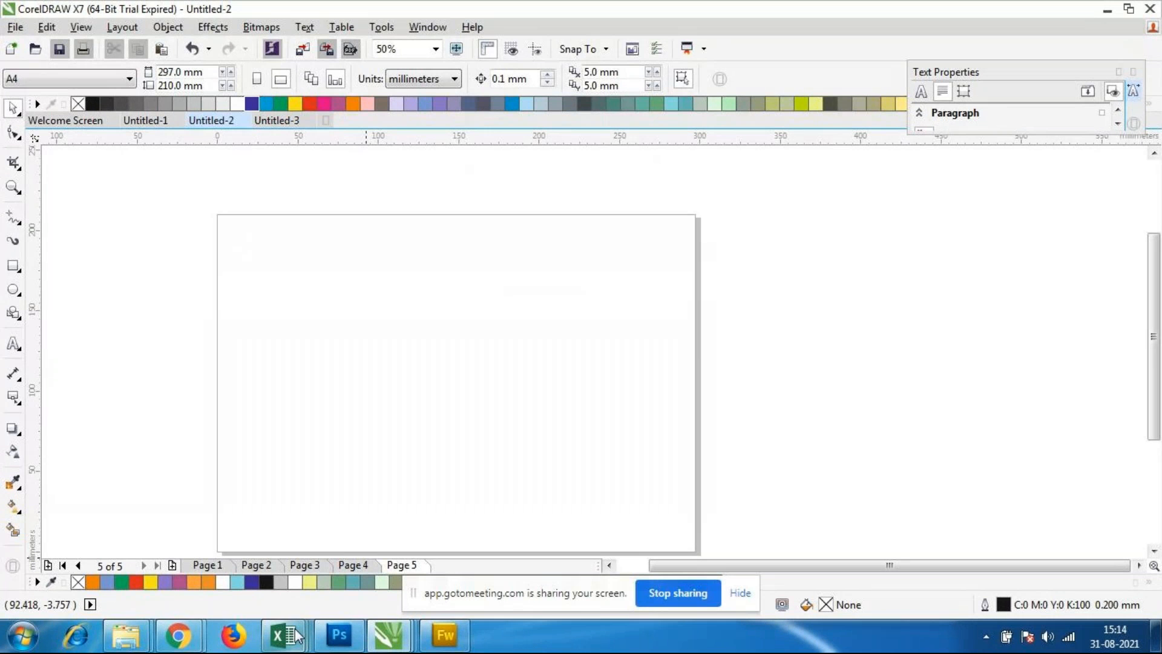
pyautogui.moveTo(177, 635)
pyautogui.click(190, 550)
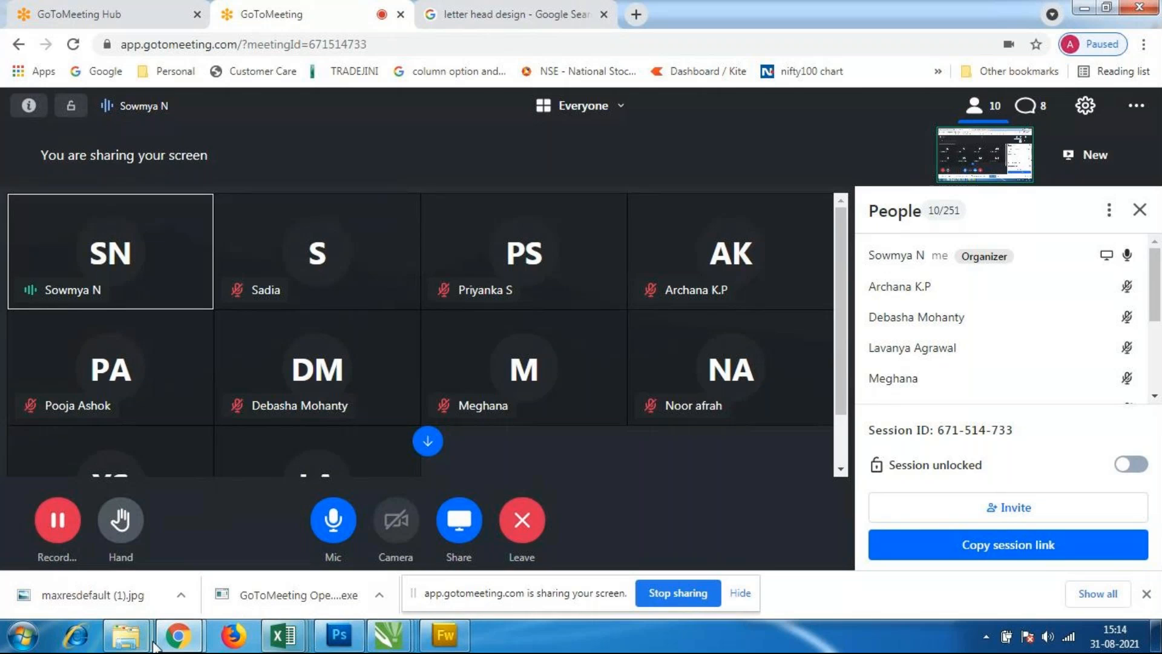
pyautogui.moveTo(390, 640)
pyautogui.click(395, 548)
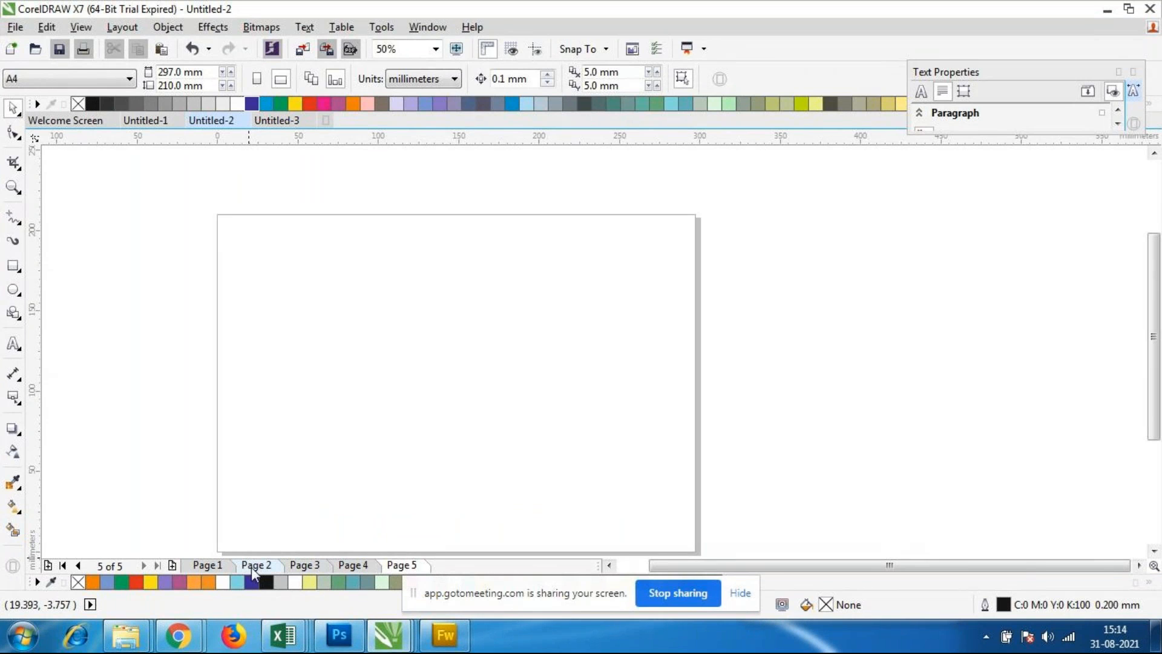
# Step: Rename page 1, with the mirrored multicoloured text, as logo1
pyautogui.rightClick(212, 568)
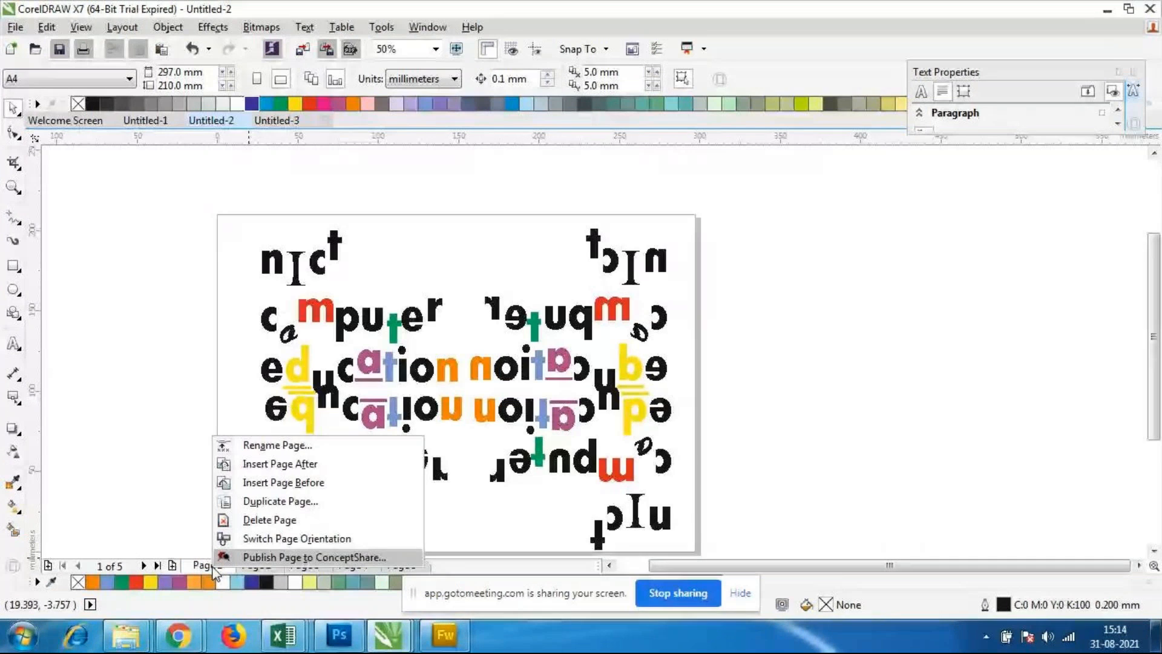
pyautogui.click(278, 446)
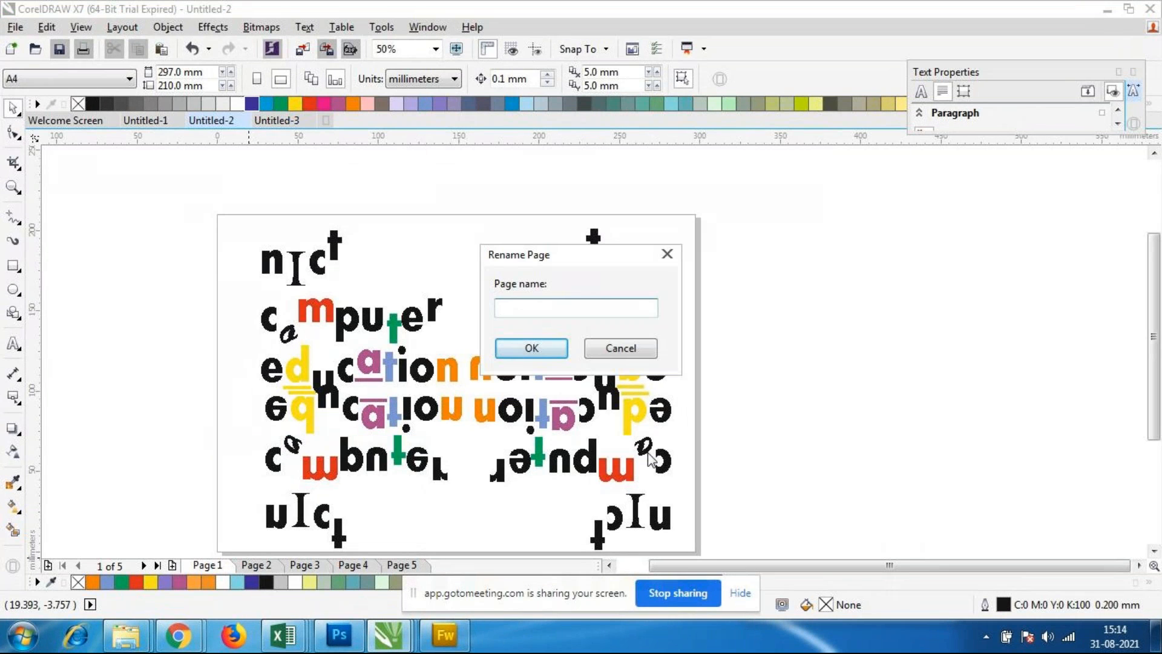
pyautogui.write('logo1')
pyautogui.click(499, 348)
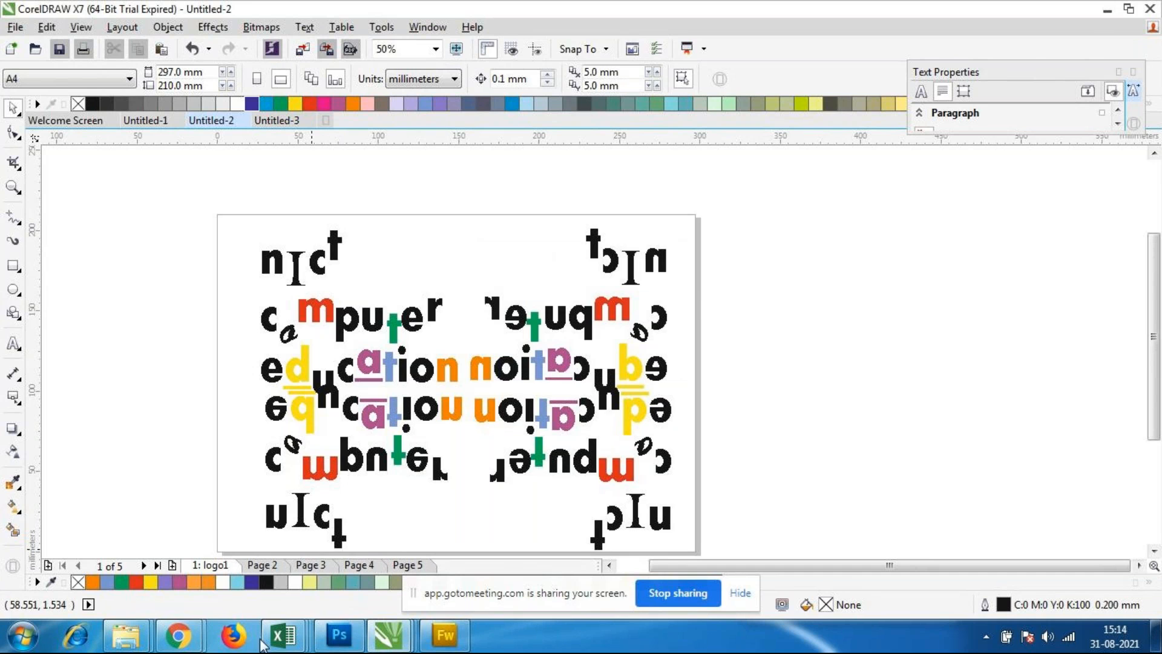
# Step: Rename page 2, with the Nict computer education text, as logo2
pyautogui.rightClick(274, 568)
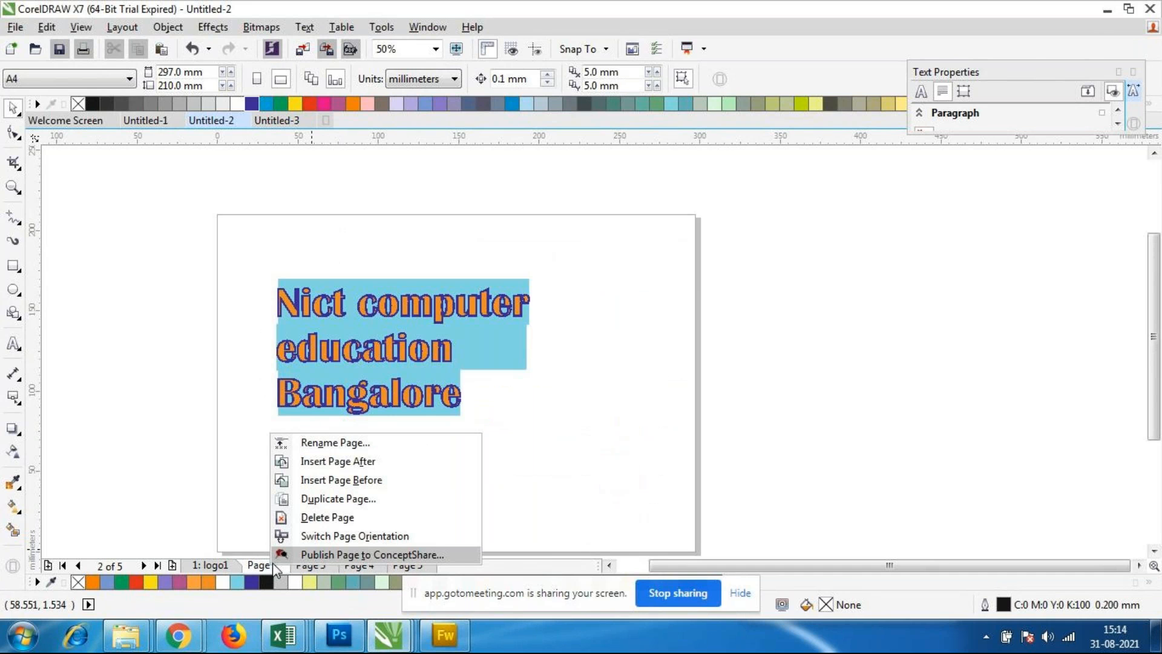
pyautogui.click(333, 442)
pyautogui.write('logo')
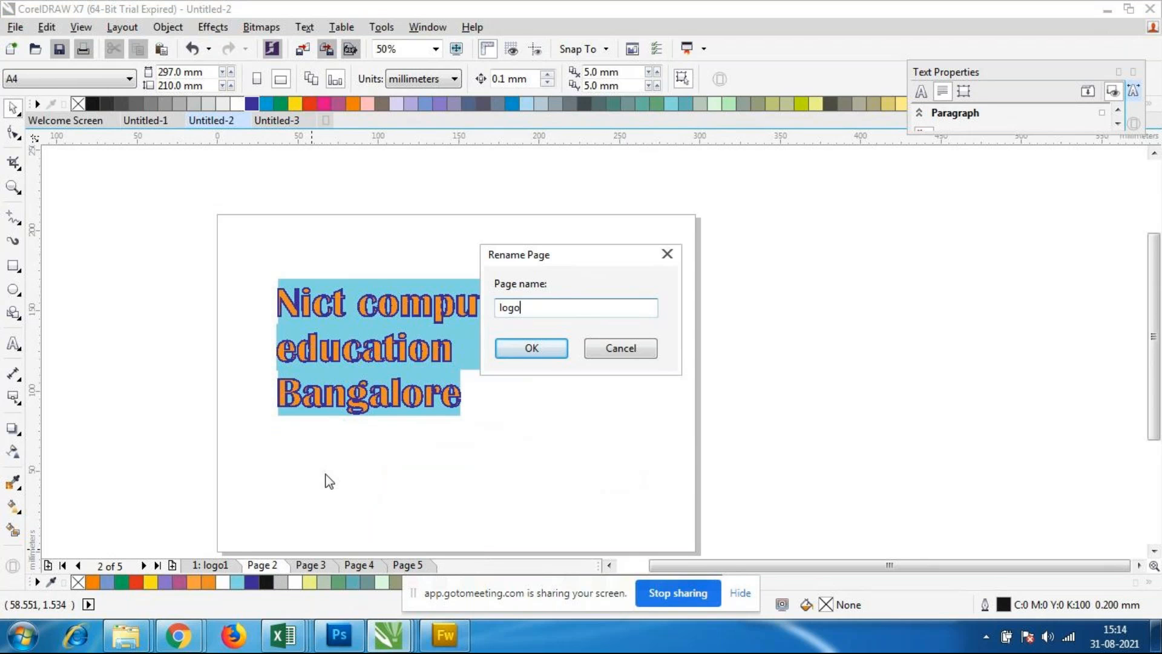
pyautogui.write('2')
pyautogui.click(533, 350)
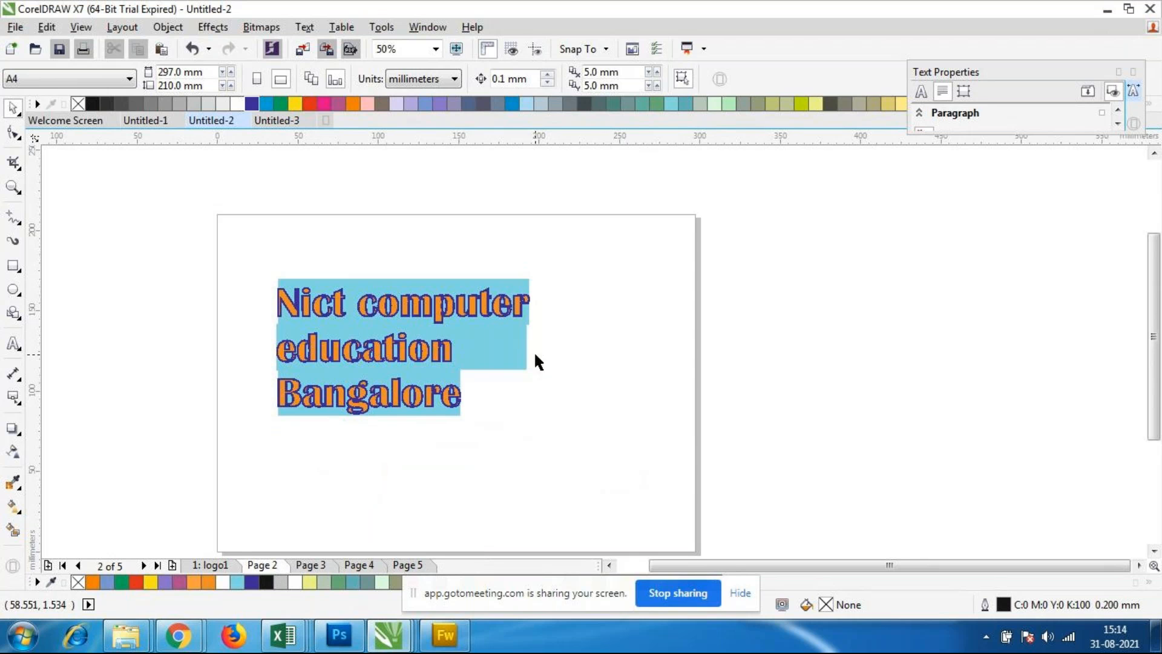
# Step: Duplicate page 3 with the BENZ logo, inserting the new page after it and copying the layers only
pyautogui.rightClick(314, 568)
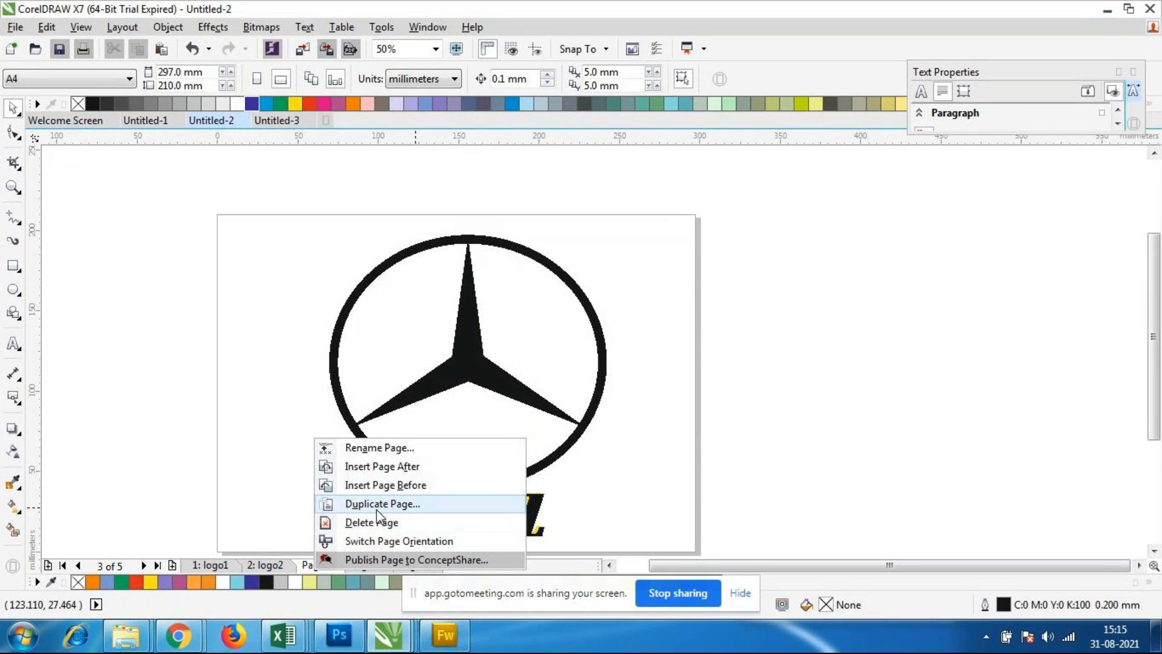
pyautogui.click(672, 513)
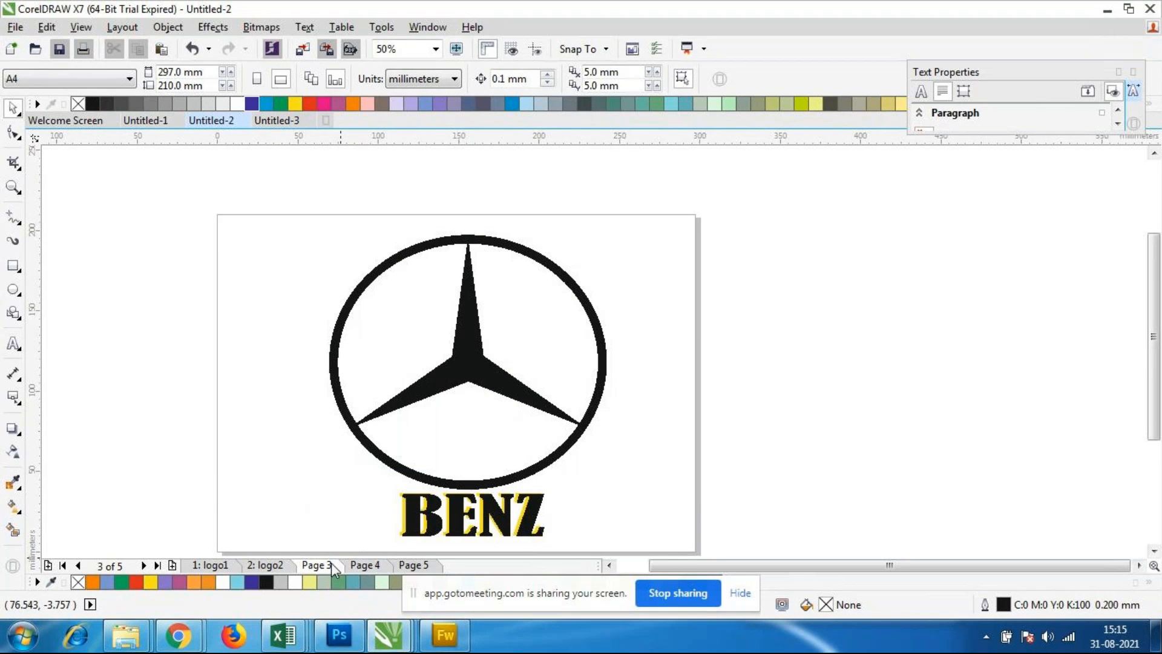
pyautogui.rightClick(364, 564)
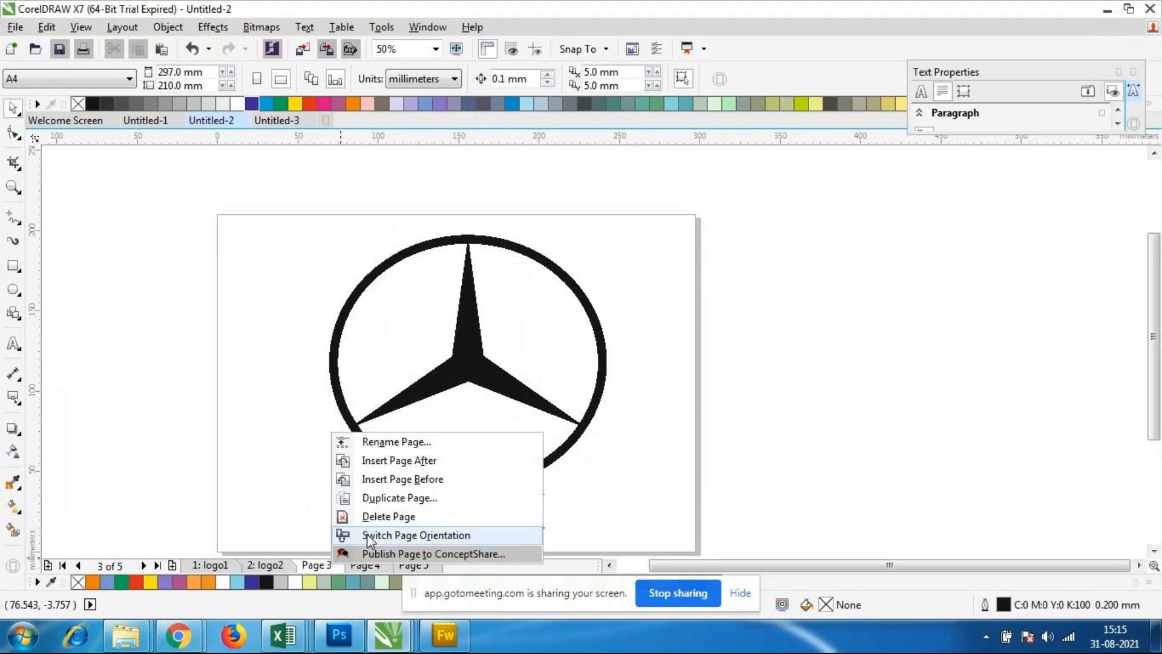
pyautogui.click(387, 498)
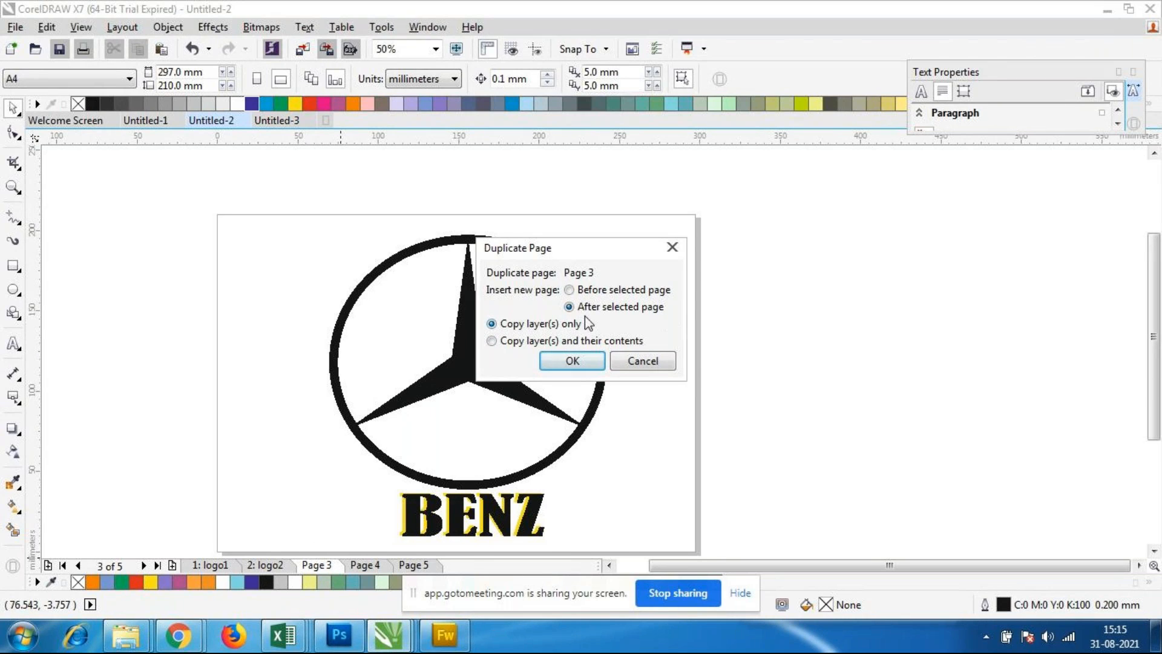
pyautogui.click(572, 362)
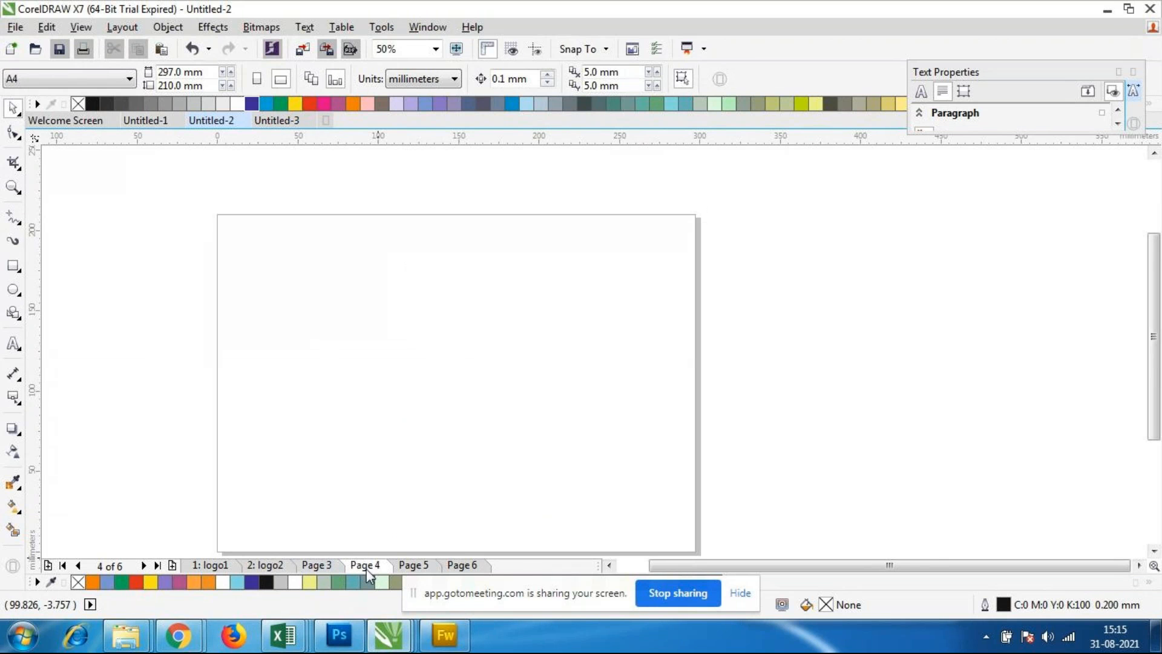
# Step: Set the page size of the blank page 4 to Business Card
pyautogui.click(321, 566)
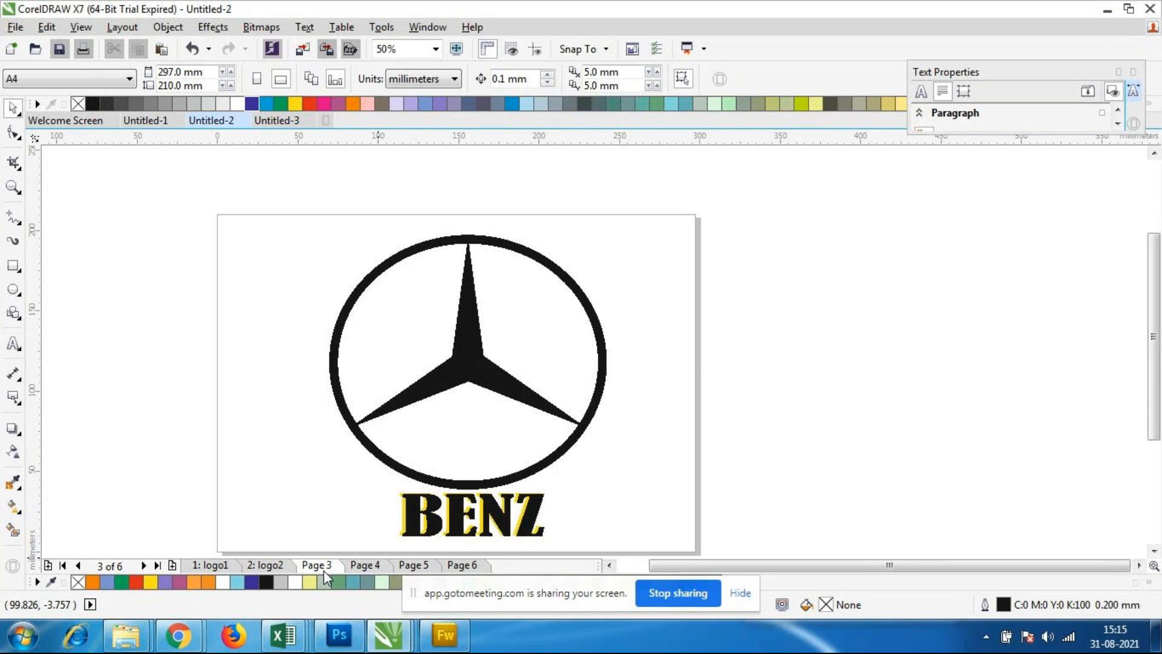
pyautogui.scroll(-1, 502, 419)
pyautogui.scroll(1, 502, 423)
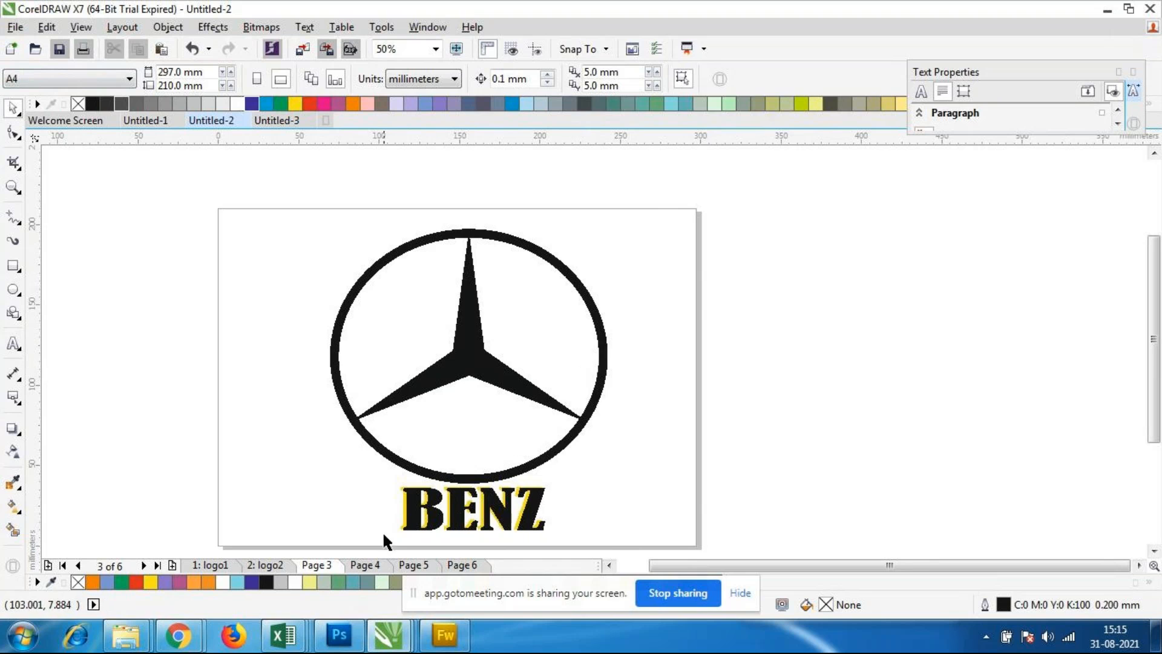
pyautogui.click(373, 565)
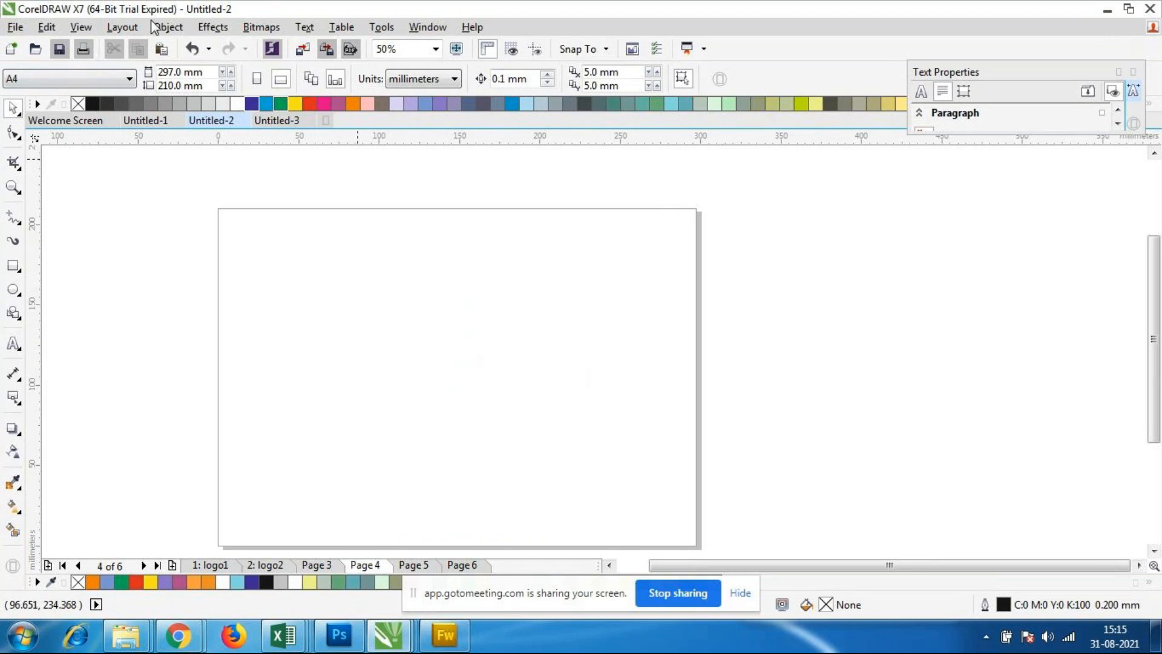
pyautogui.click(129, 78)
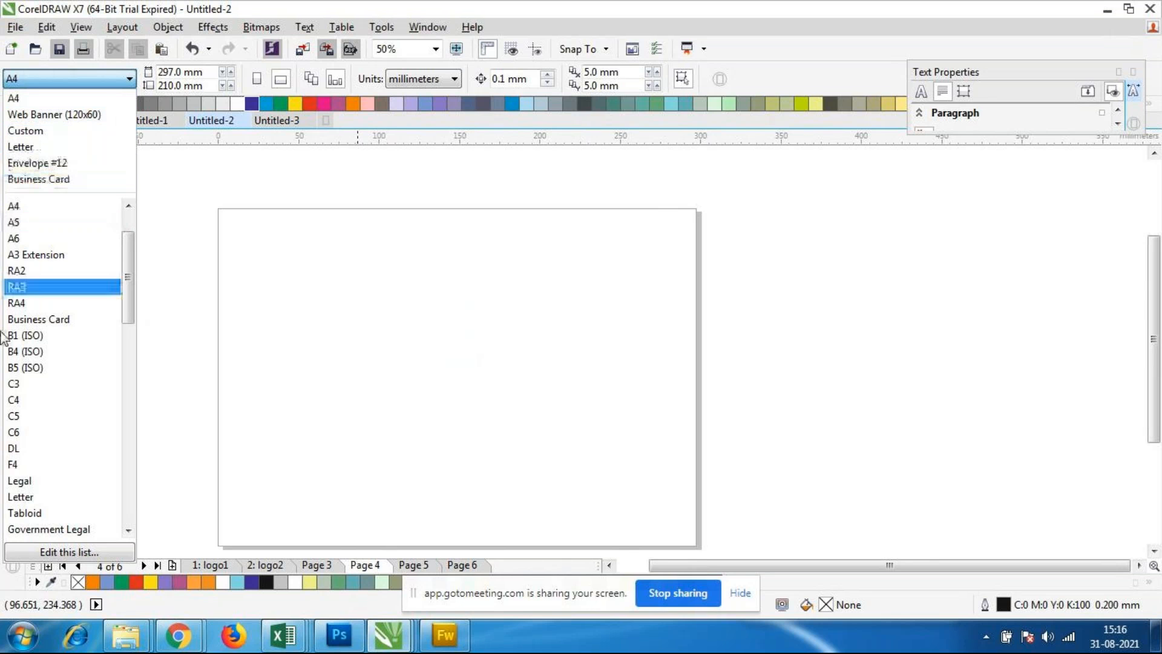
pyautogui.click(50, 328)
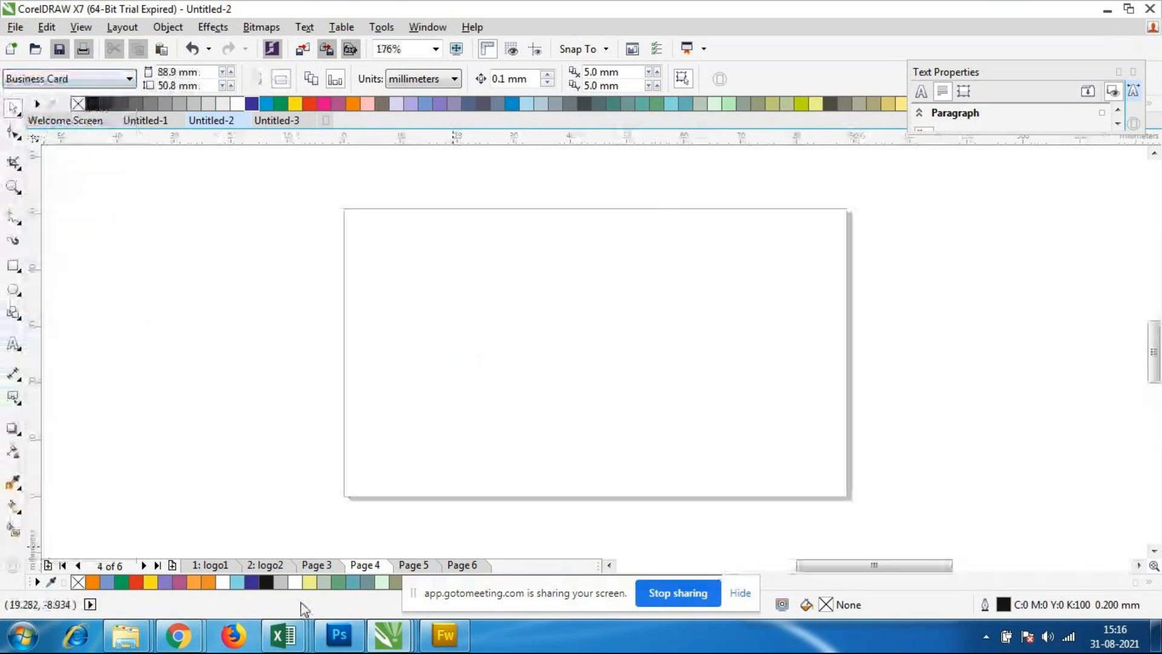
# Step: Compare the page sizes of page 3 and page 4, and inspect the blank page 4 at 200% zoom
pyautogui.click(314, 567)
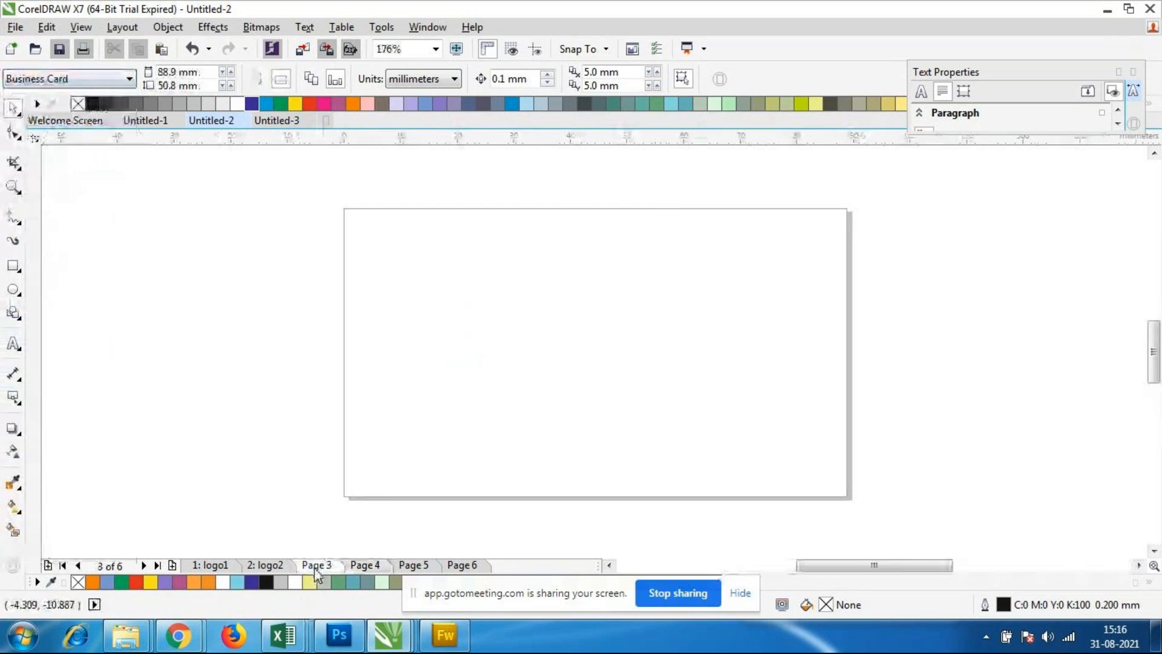
pyautogui.click(364, 564)
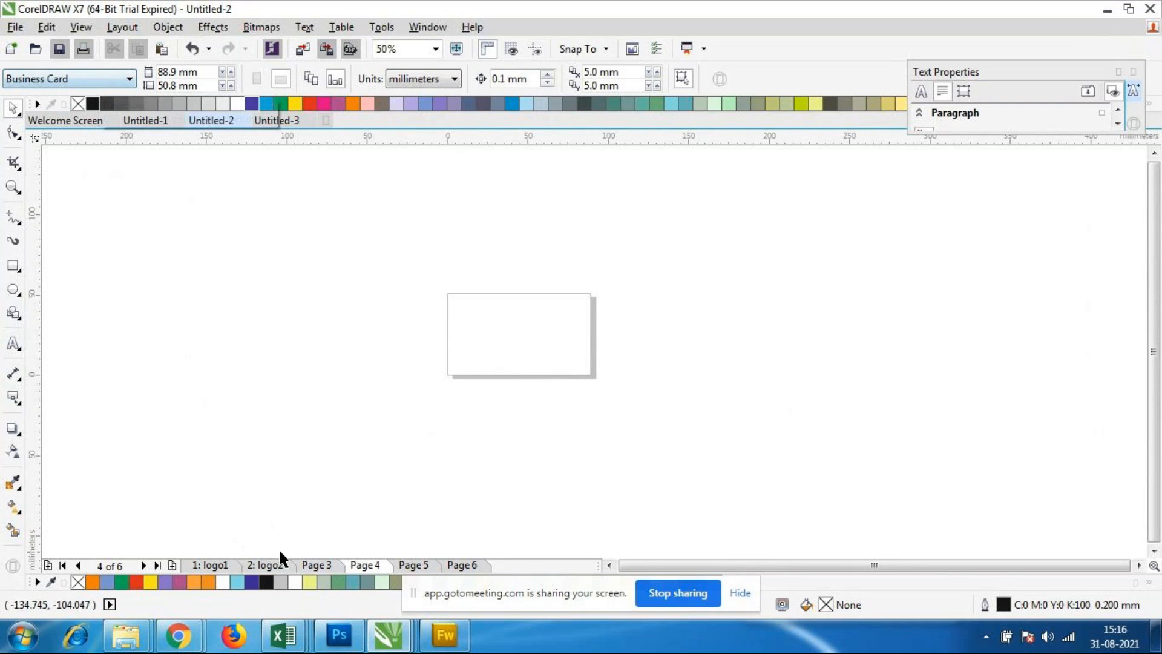
pyautogui.click(332, 566)
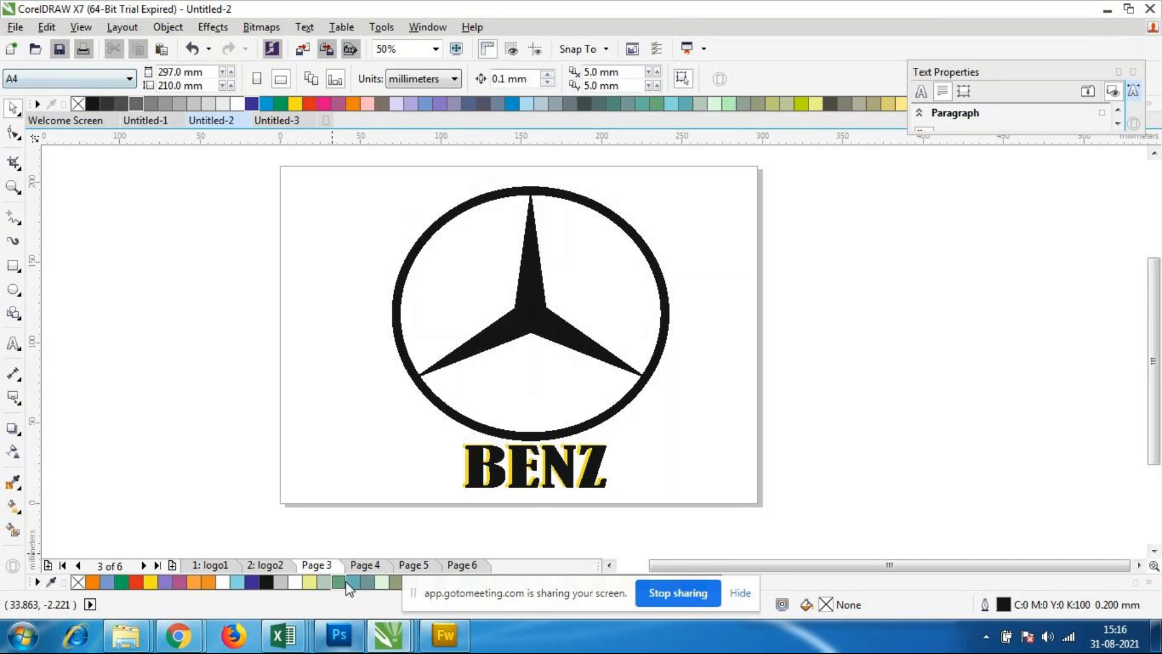
pyautogui.click(365, 564)
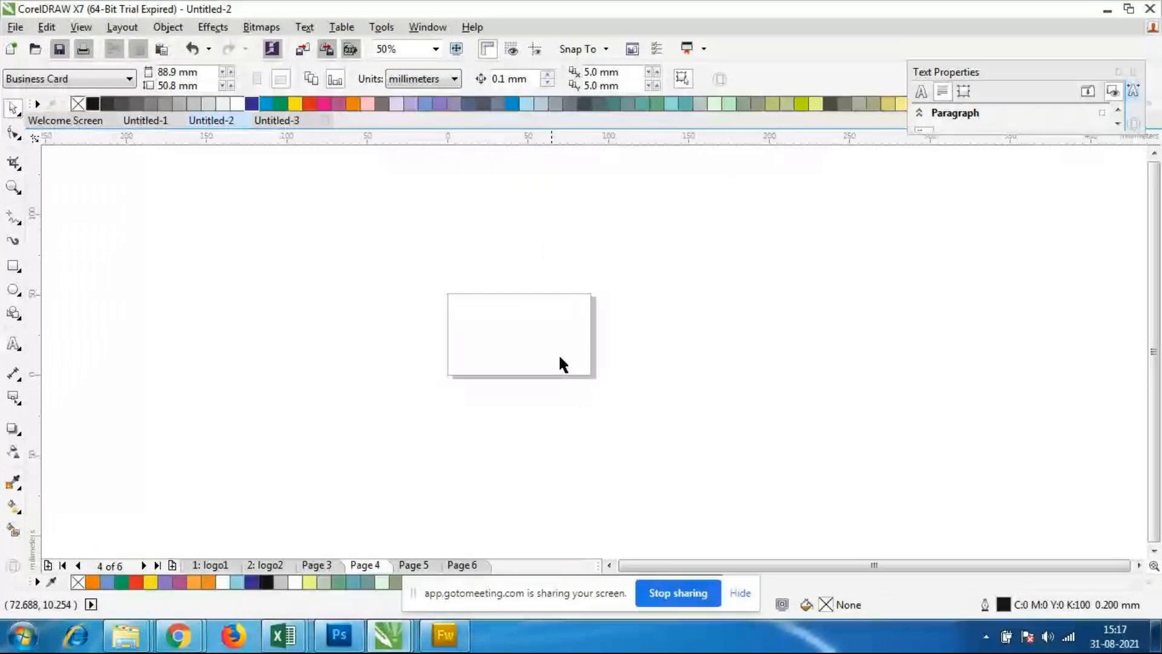
pyautogui.scroll(-1, 495, 289)
pyautogui.scroll(2, 500, 288)
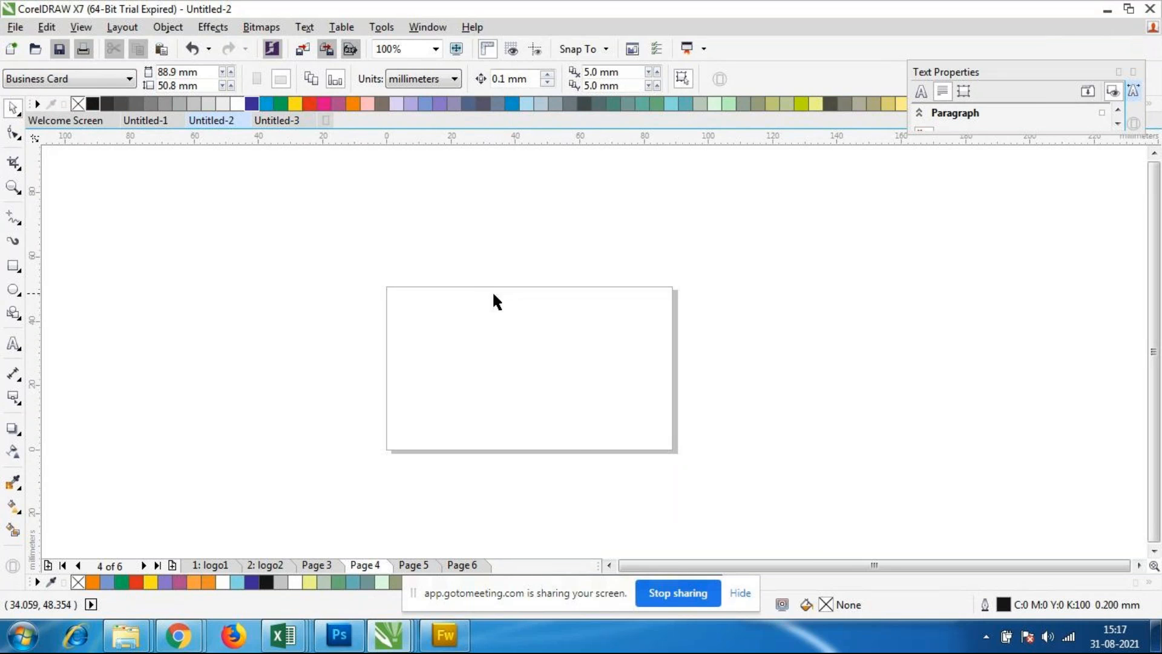
pyautogui.scroll(1, 498, 346)
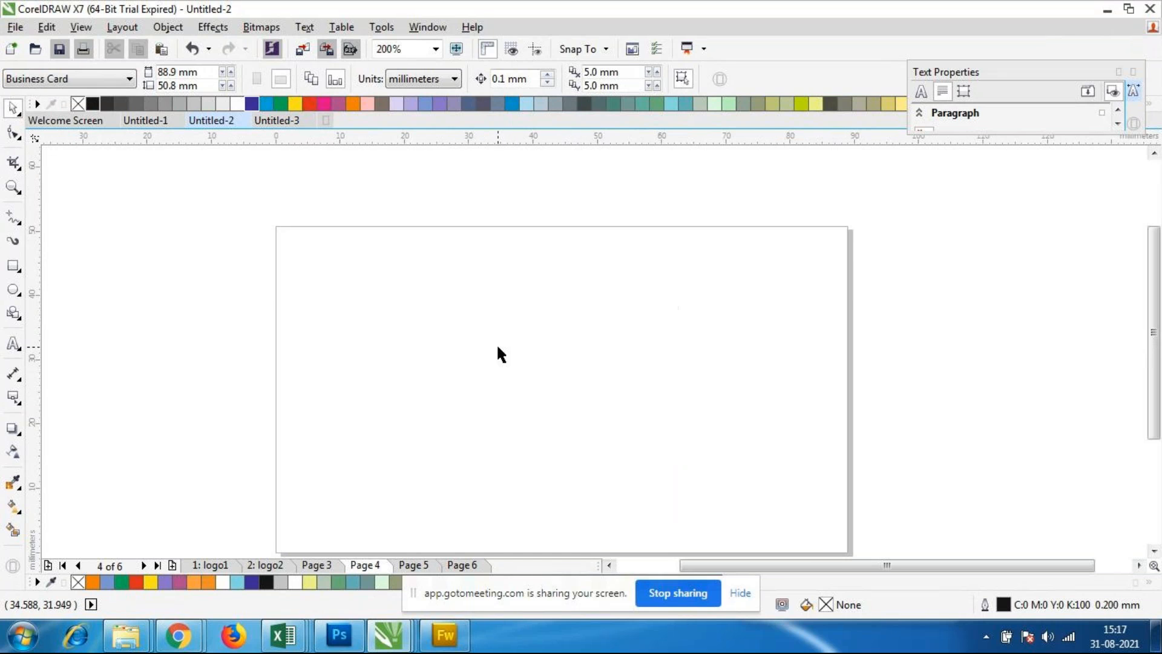
# Step: Set the page size of the logo2 page, with the Nict computer education text, to A3
pyautogui.scroll(-1, 498, 348)
pyautogui.scroll(1, 504, 357)
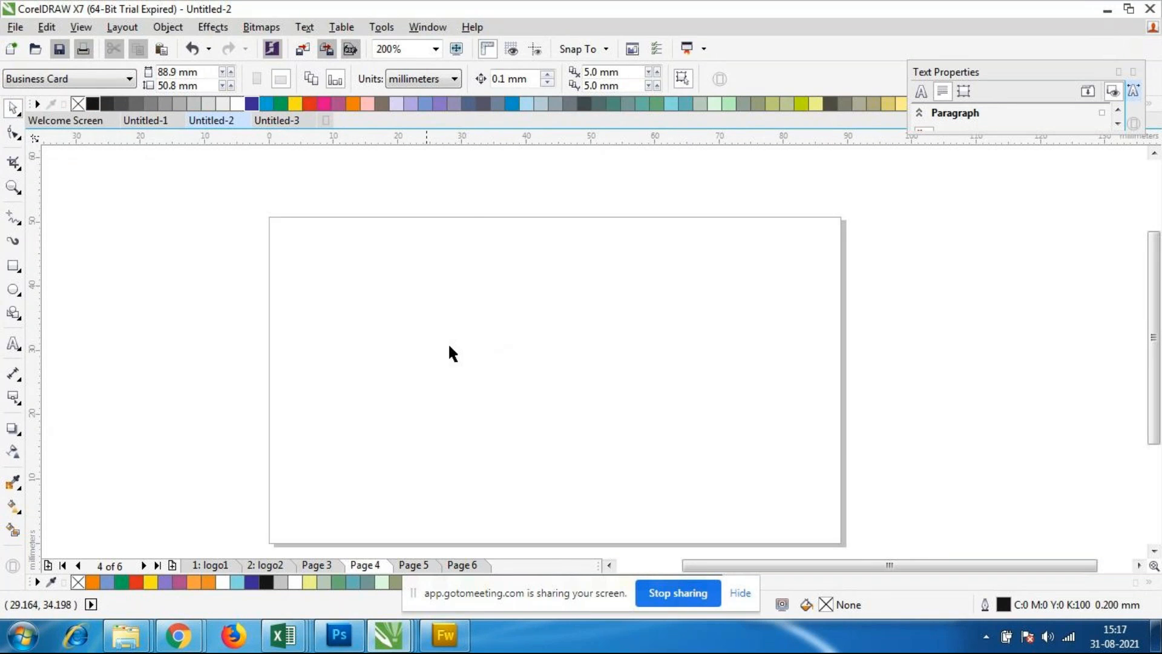
pyautogui.click(316, 565)
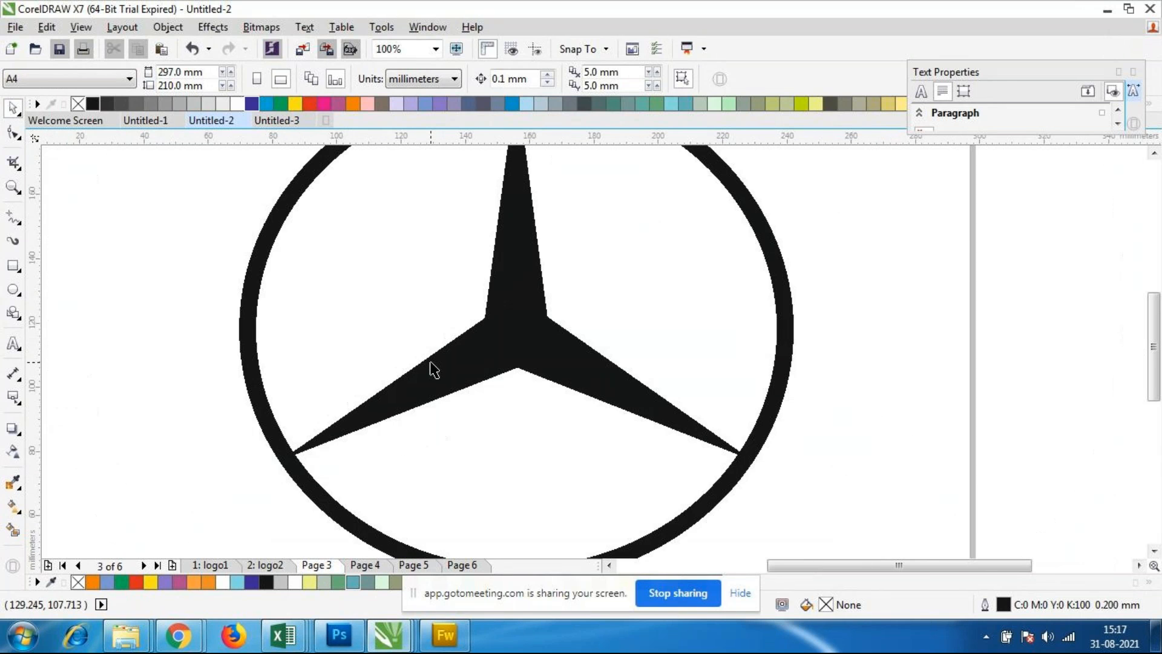
pyautogui.scroll(-2, 434, 369)
pyautogui.scroll(1, 427, 372)
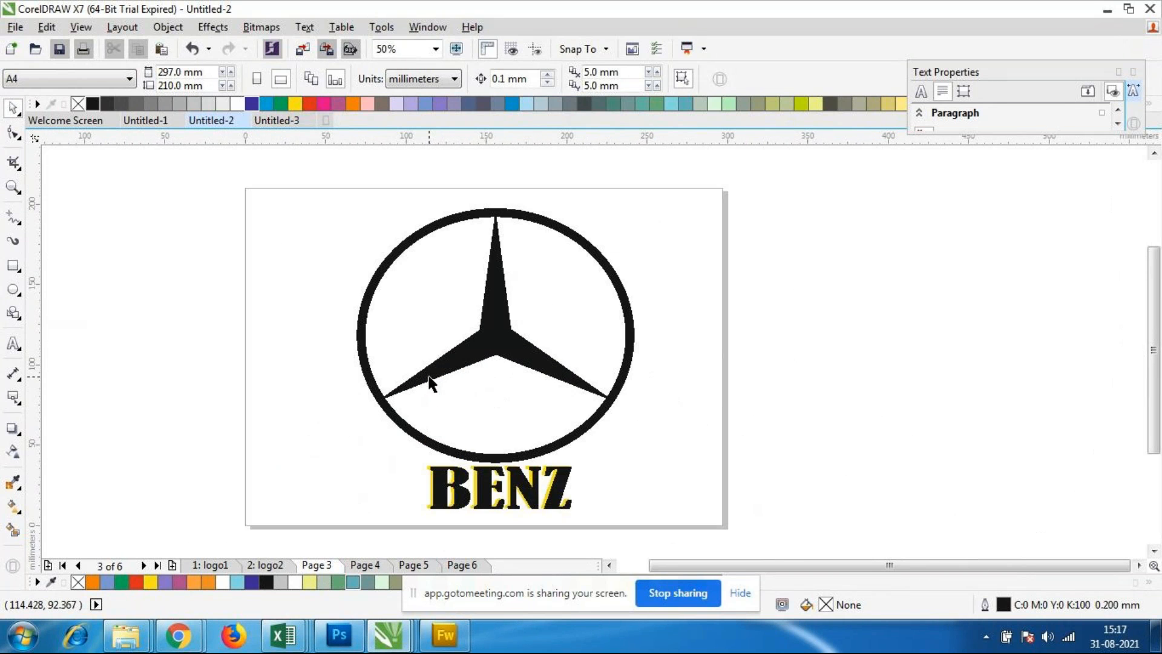
pyautogui.click(274, 566)
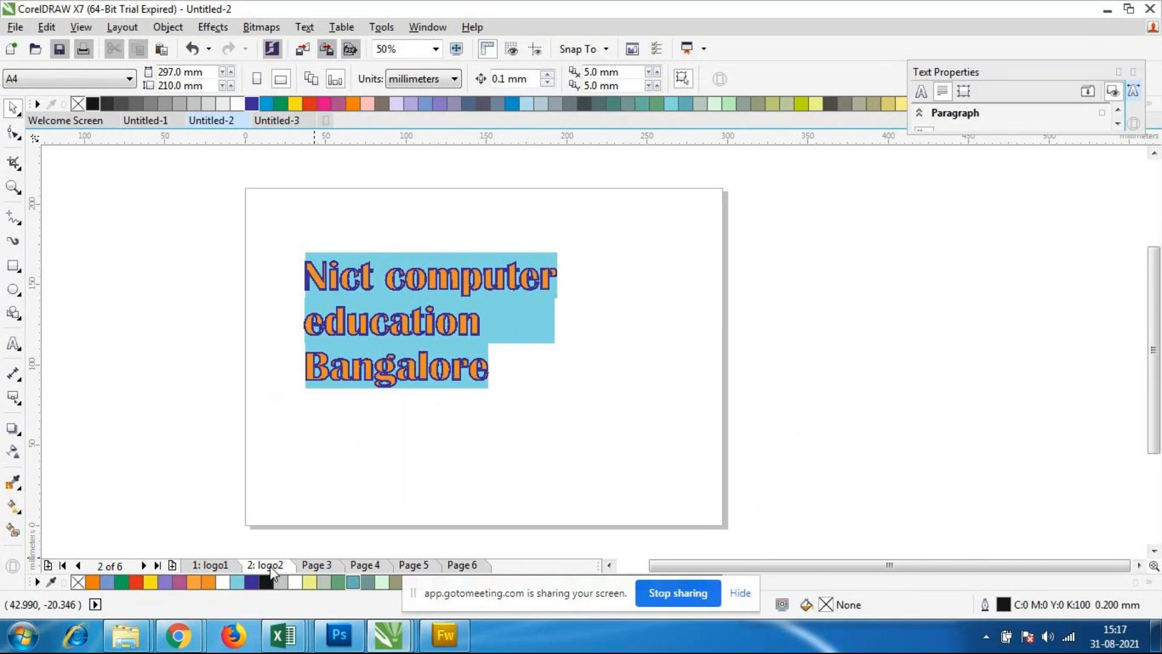
pyautogui.click(118, 84)
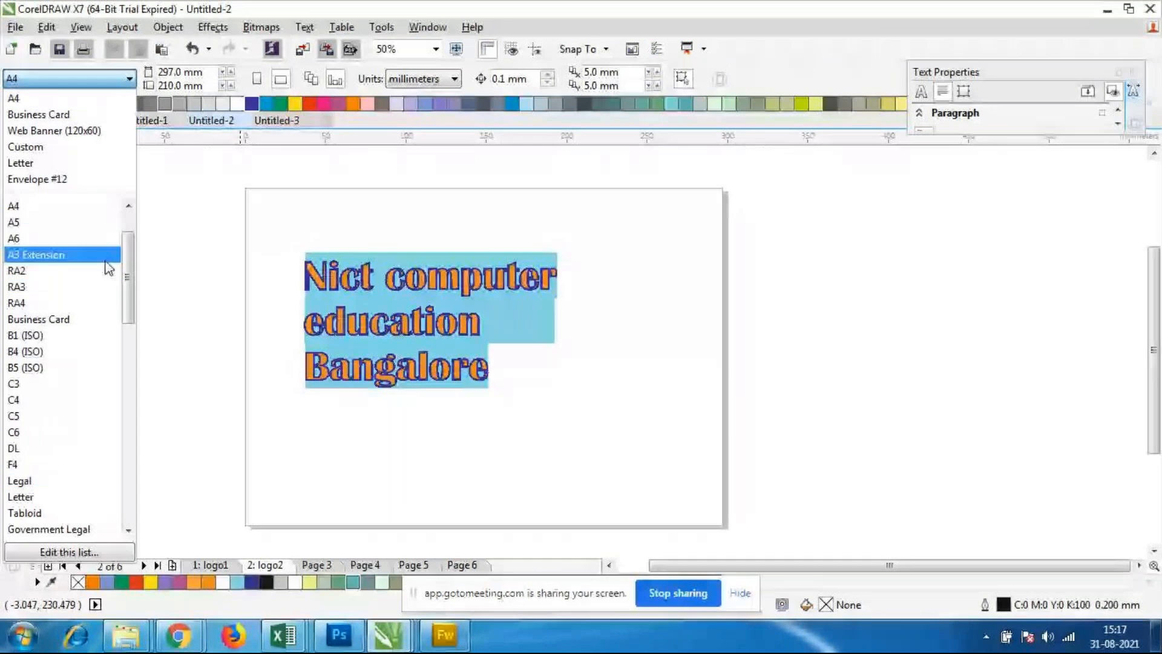
pyautogui.moveTo(131, 266); pyautogui.dragTo(137, 234)
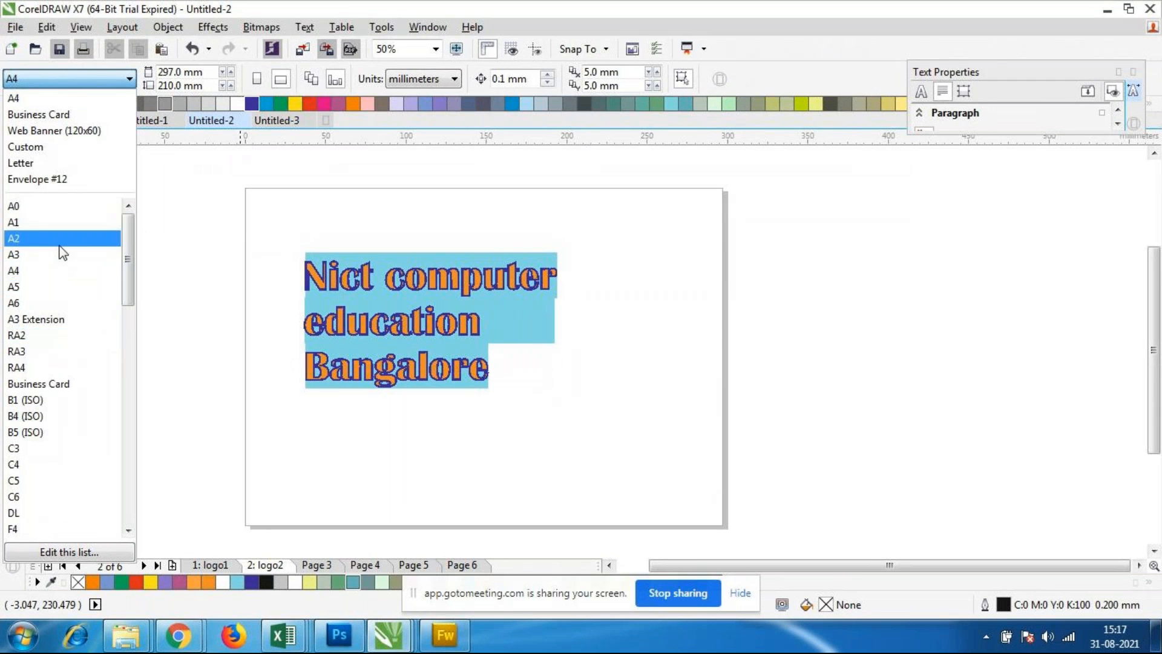
pyautogui.click(51, 264)
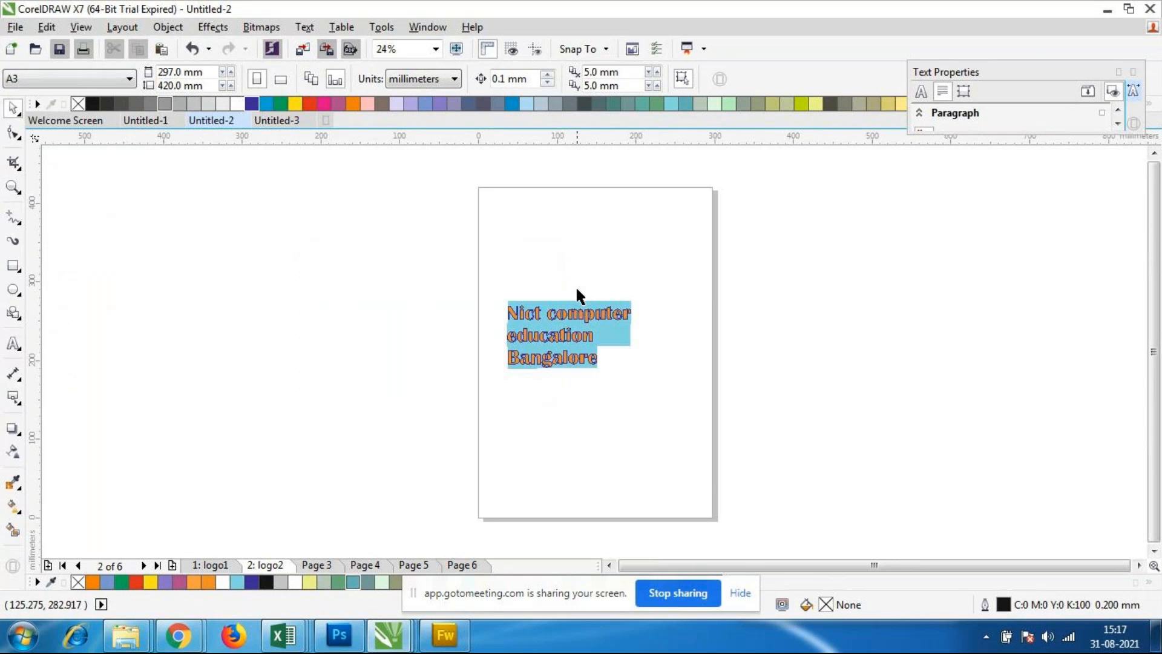
# Step: Check the page sizes of pages 3, 4 and 5, and browse the available page size presets on page 5
pyautogui.click(325, 564)
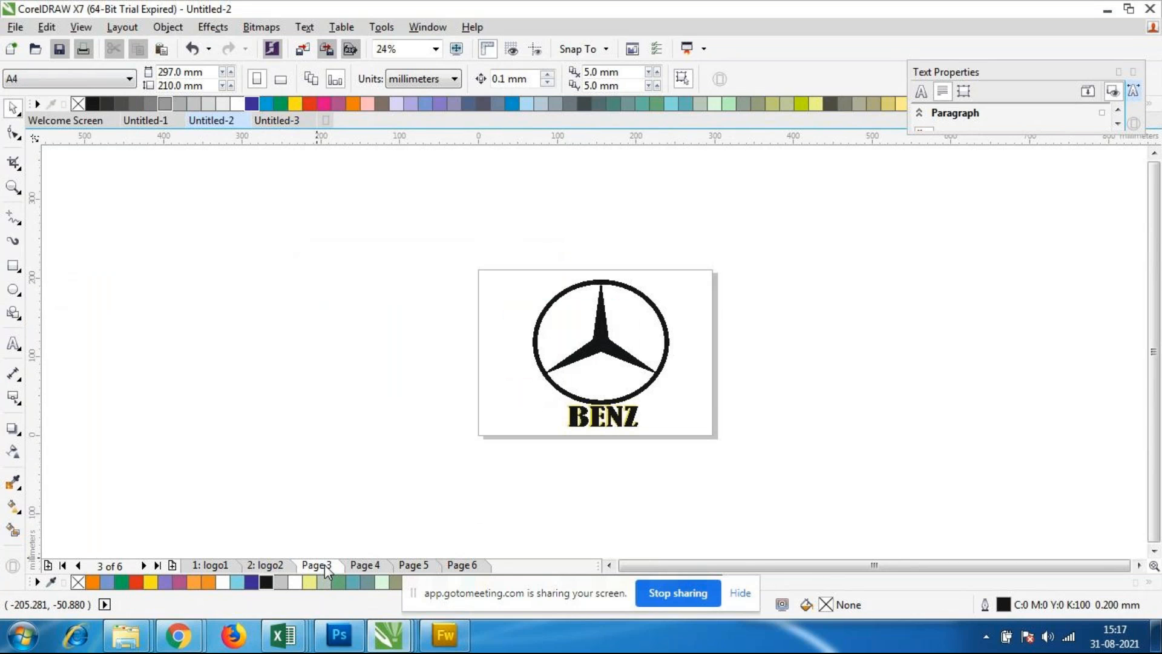
pyautogui.click(370, 565)
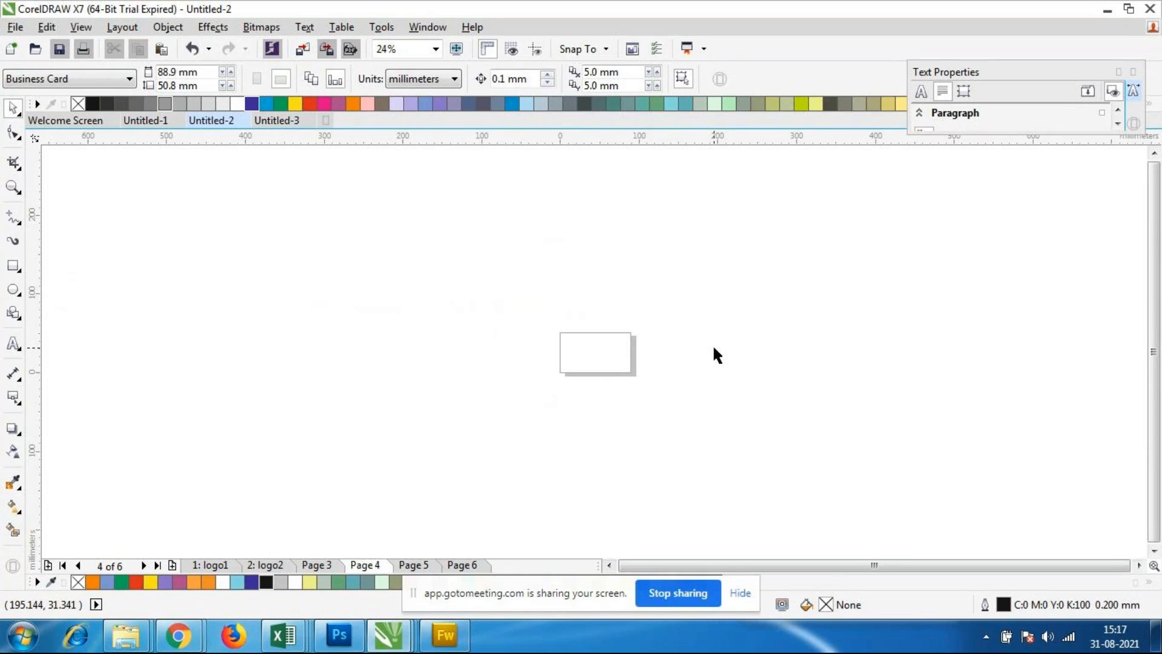
pyautogui.click(429, 565)
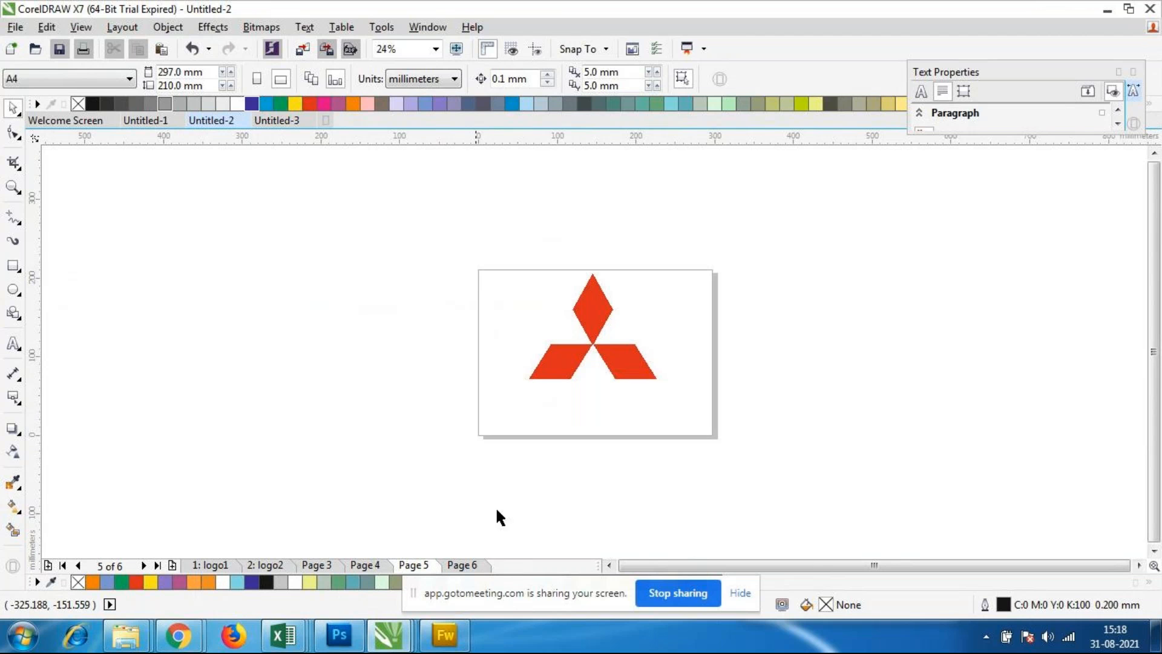
pyautogui.click(117, 80)
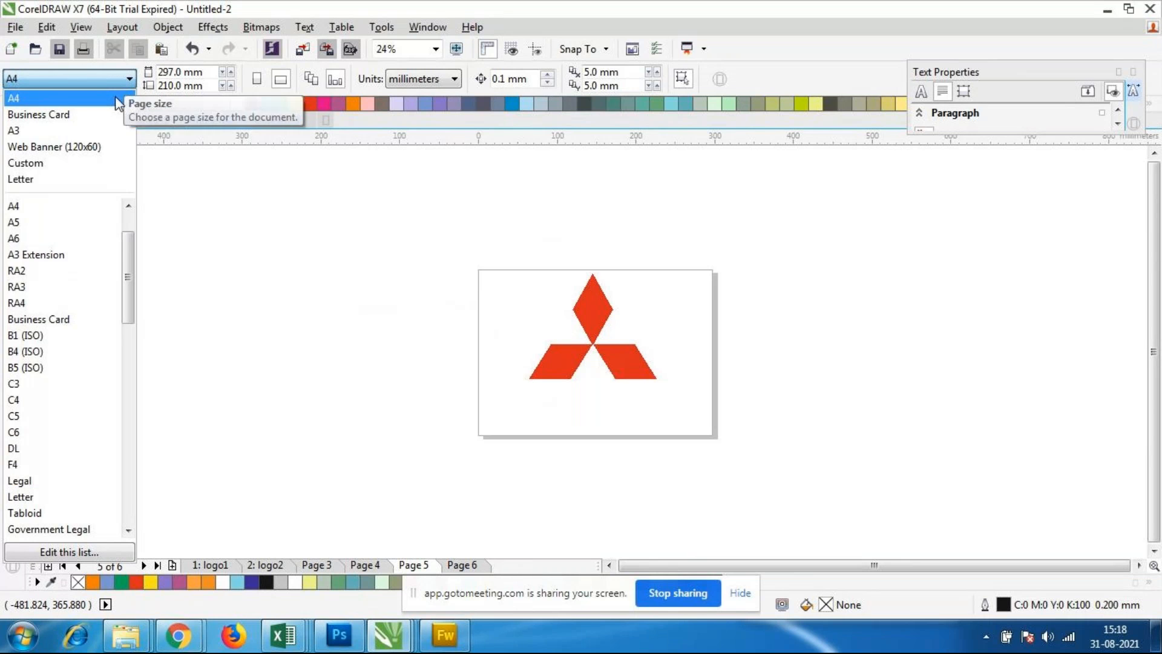
pyautogui.moveTo(128, 281); pyautogui.dragTo(143, 449)
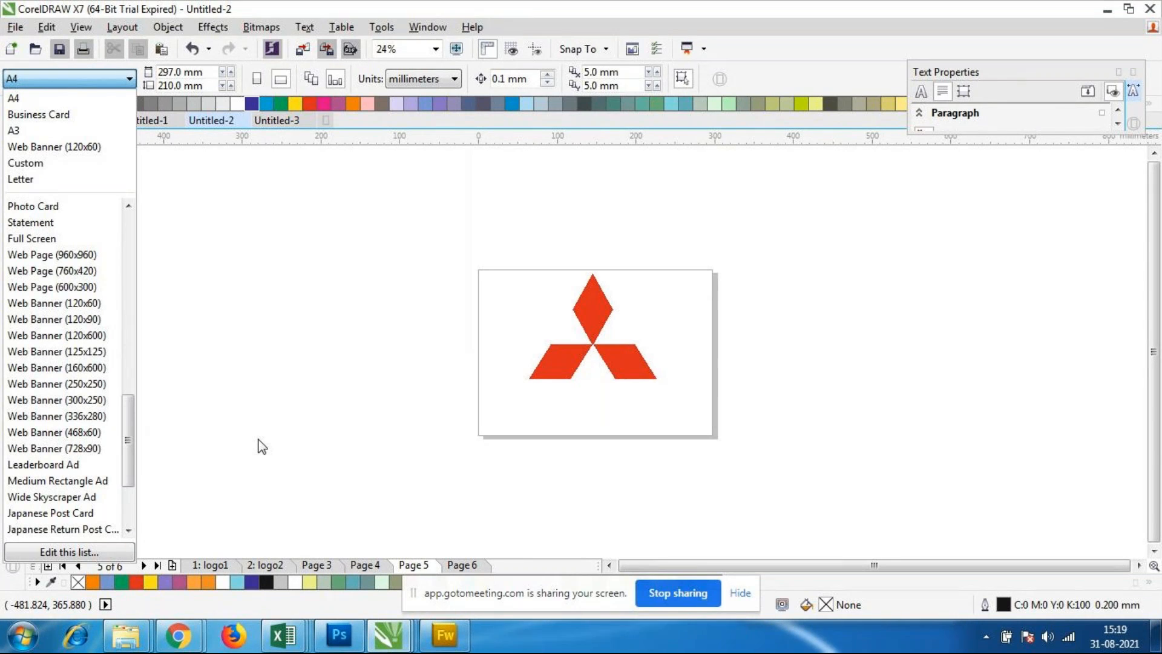
pyautogui.moveTo(129, 441); pyautogui.dragTo(153, 231)
pyautogui.click(213, 268)
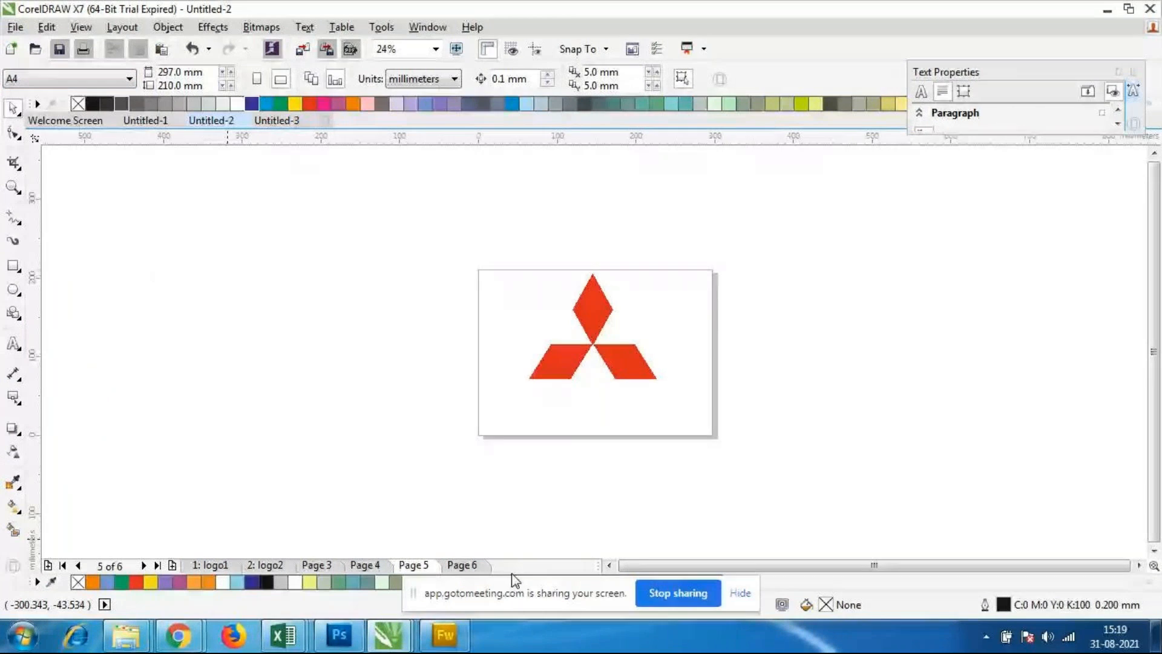
# Step: Go through all pages from logo1 to page 6 and back, comparing their sizes, especially the small blank page 4
pyautogui.click(210, 567)
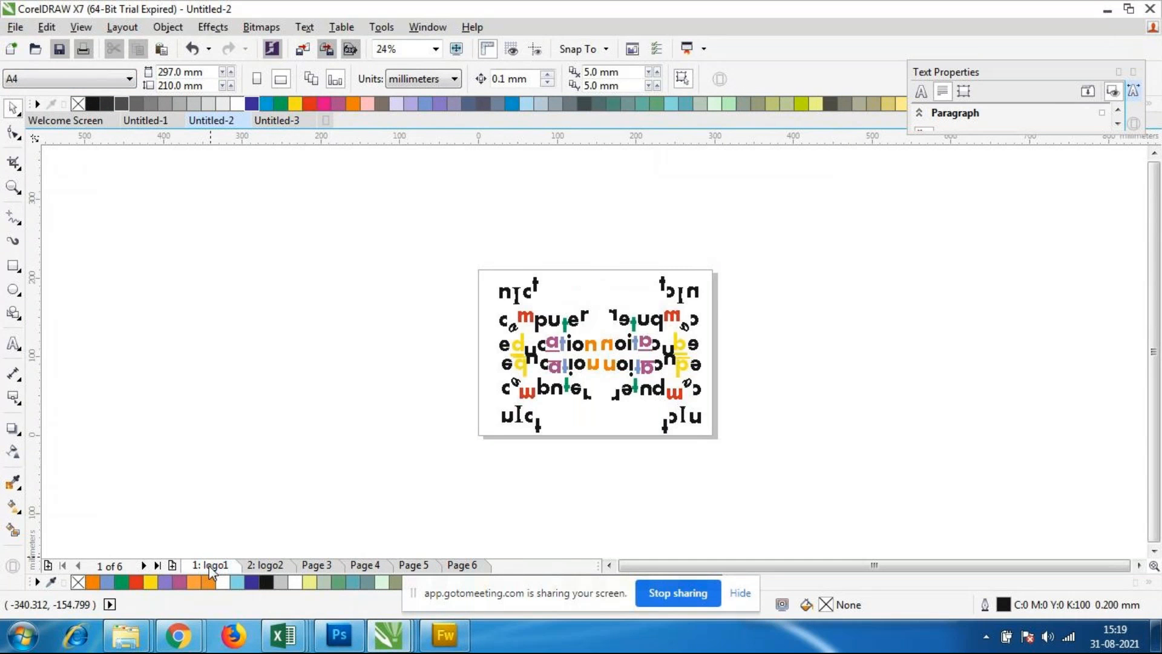
pyautogui.click(282, 565)
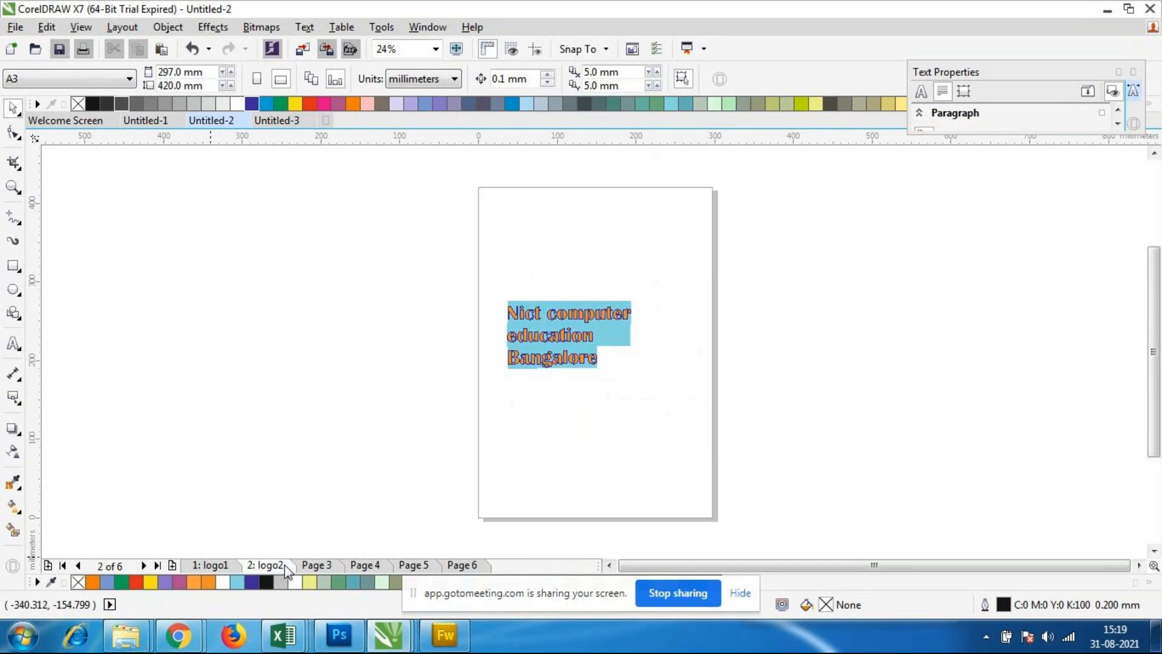
pyautogui.click(332, 566)
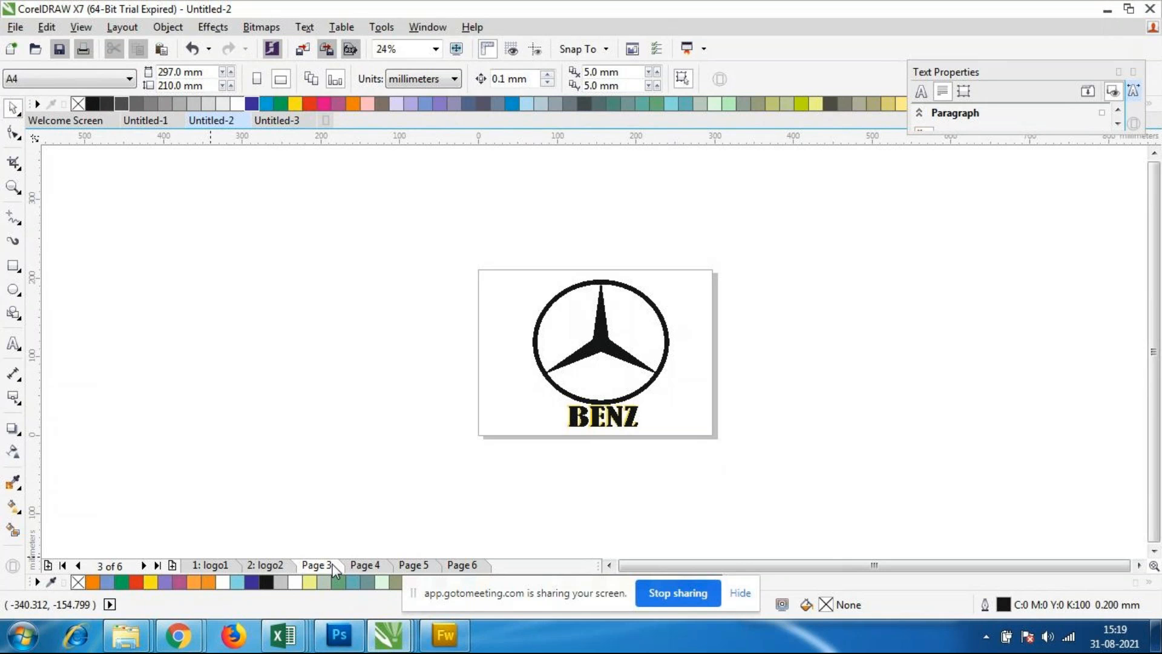
pyautogui.click(379, 568)
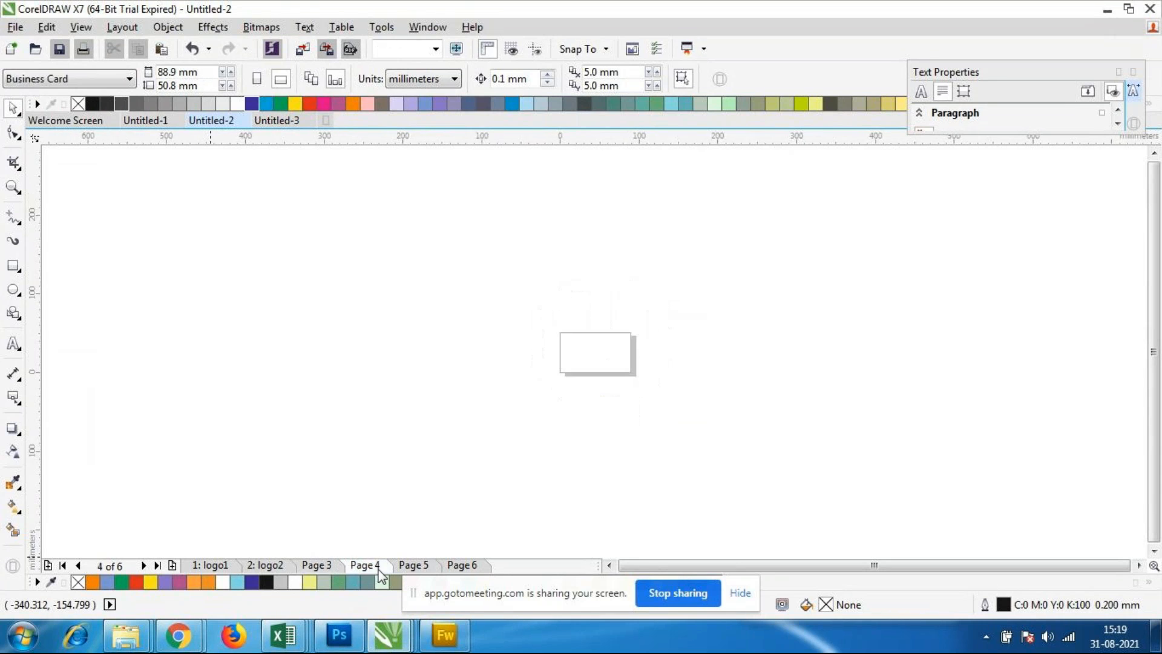
pyautogui.moveTo(532, 286); pyautogui.dragTo(687, 403)
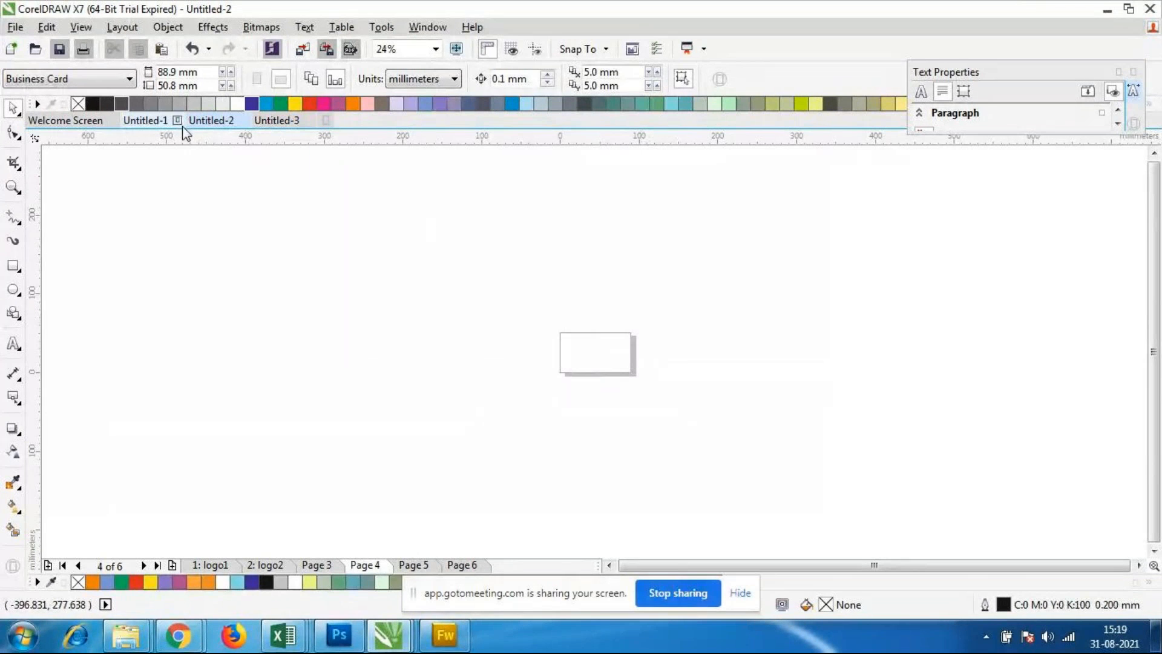
pyautogui.moveTo(537, 303); pyautogui.dragTo(677, 404)
pyautogui.click(475, 567)
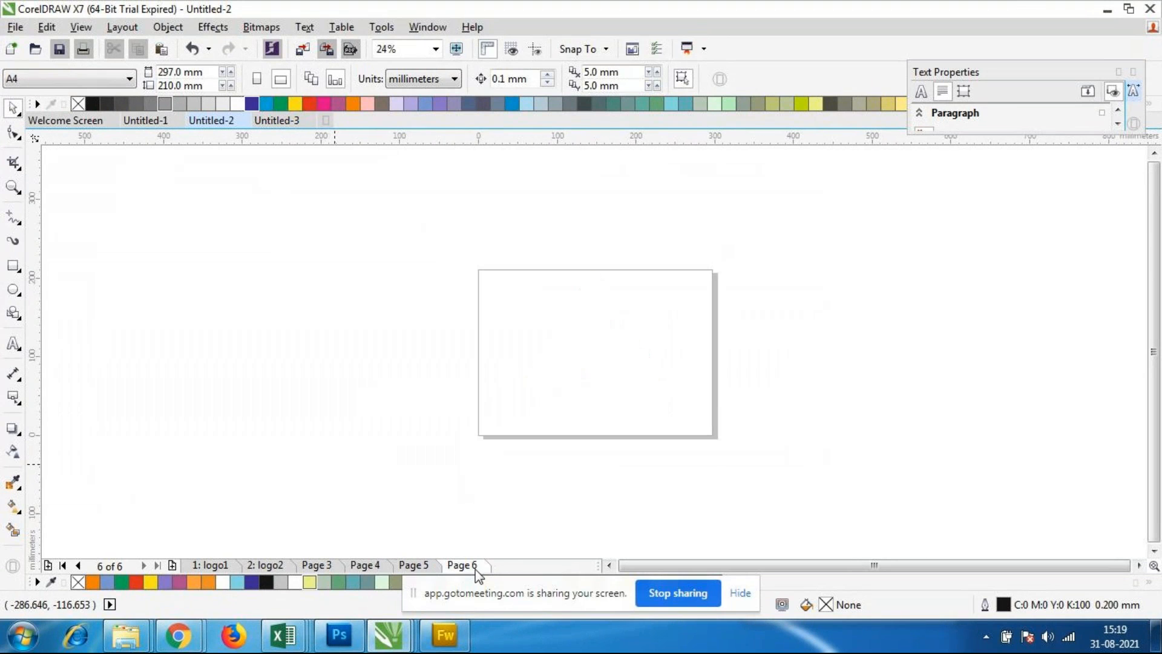
pyautogui.click(417, 567)
pyautogui.click(366, 566)
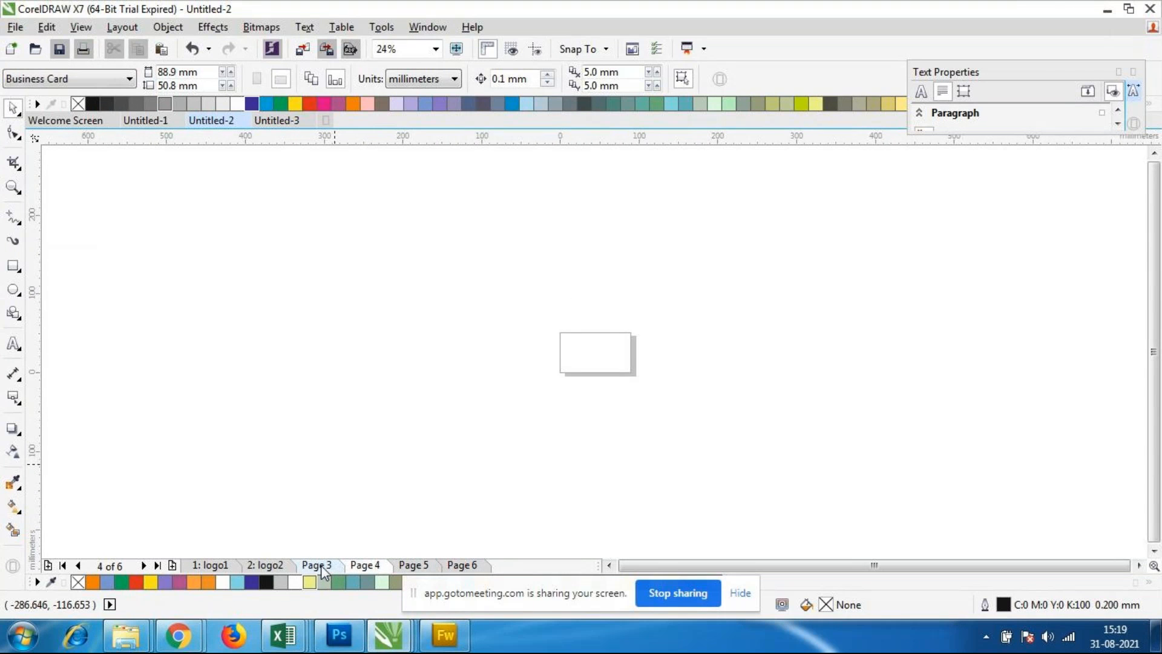
pyautogui.click(319, 567)
pyautogui.click(279, 568)
pyautogui.click(210, 565)
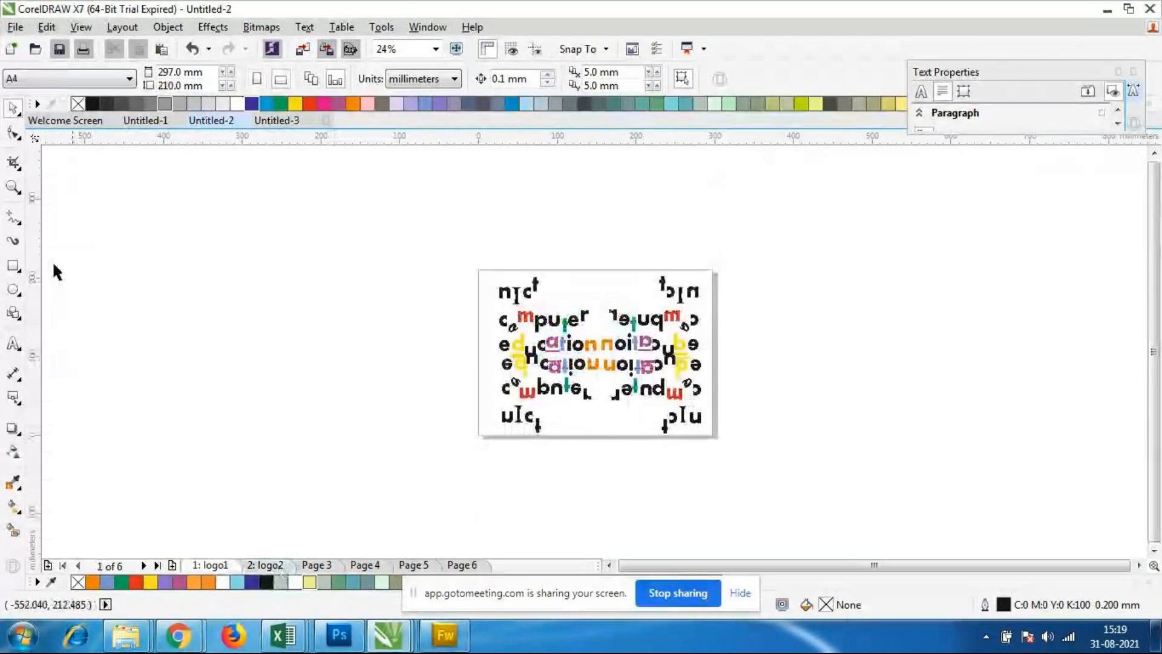
# Step: Create a new A4 document in portrait orientation with 5 pages
pyautogui.click(15, 32)
pyautogui.click(28, 44)
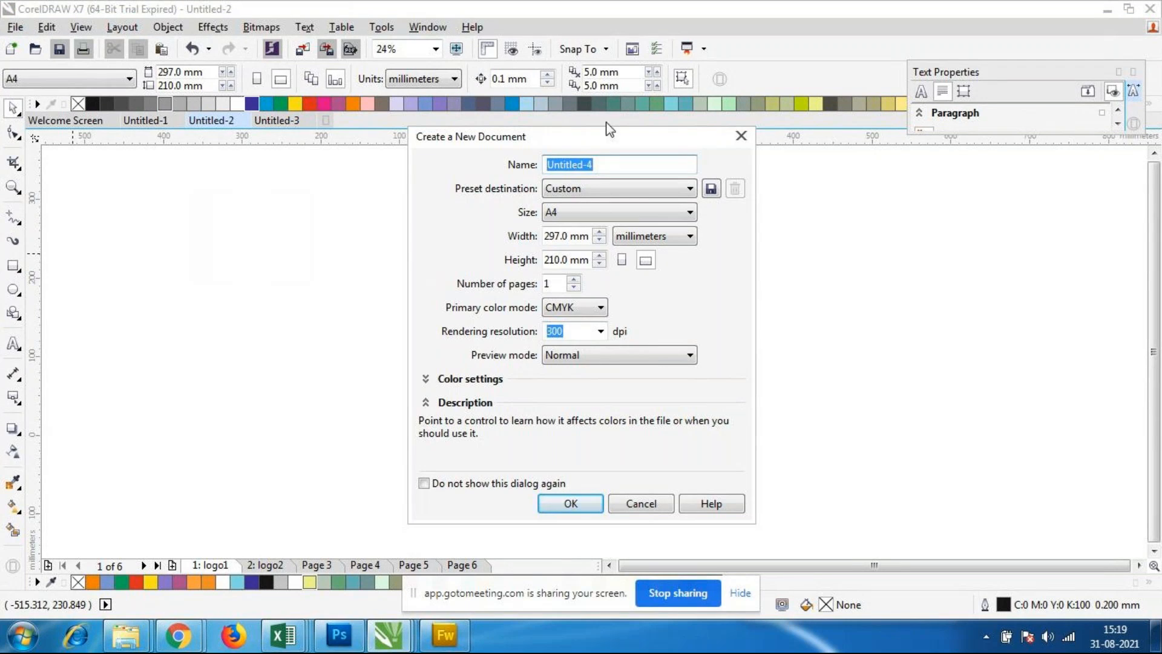
pyautogui.moveTo(641, 138); pyautogui.dragTo(592, 149)
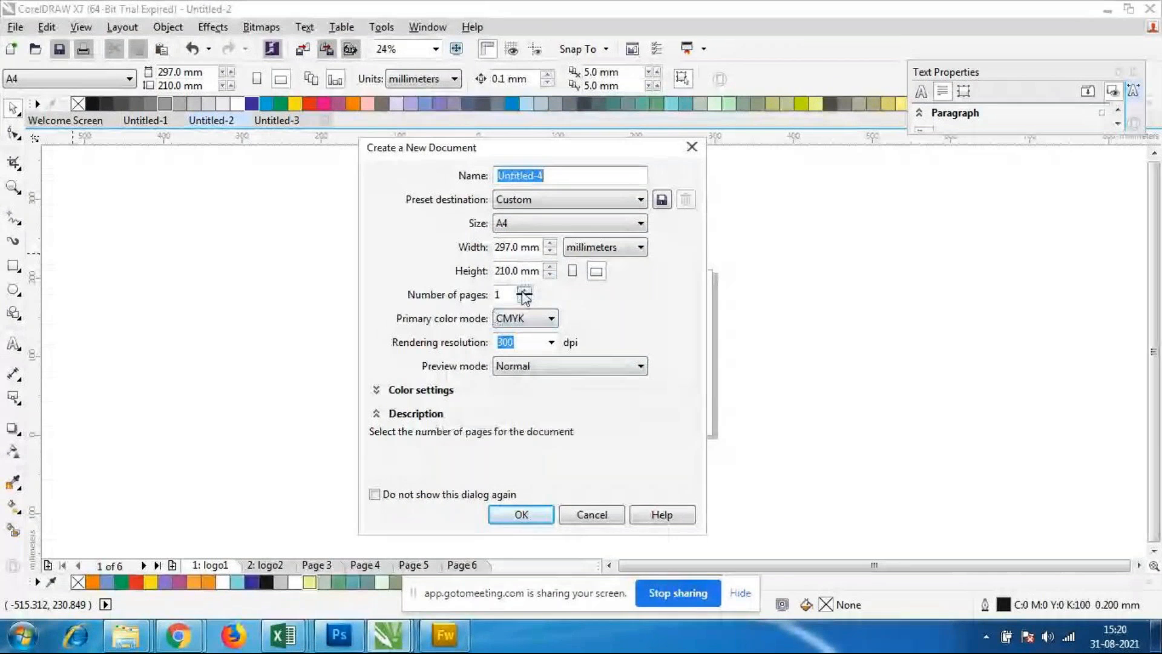
pyautogui.click(524, 291)
pyautogui.click(524, 291)
pyautogui.click(524, 291)
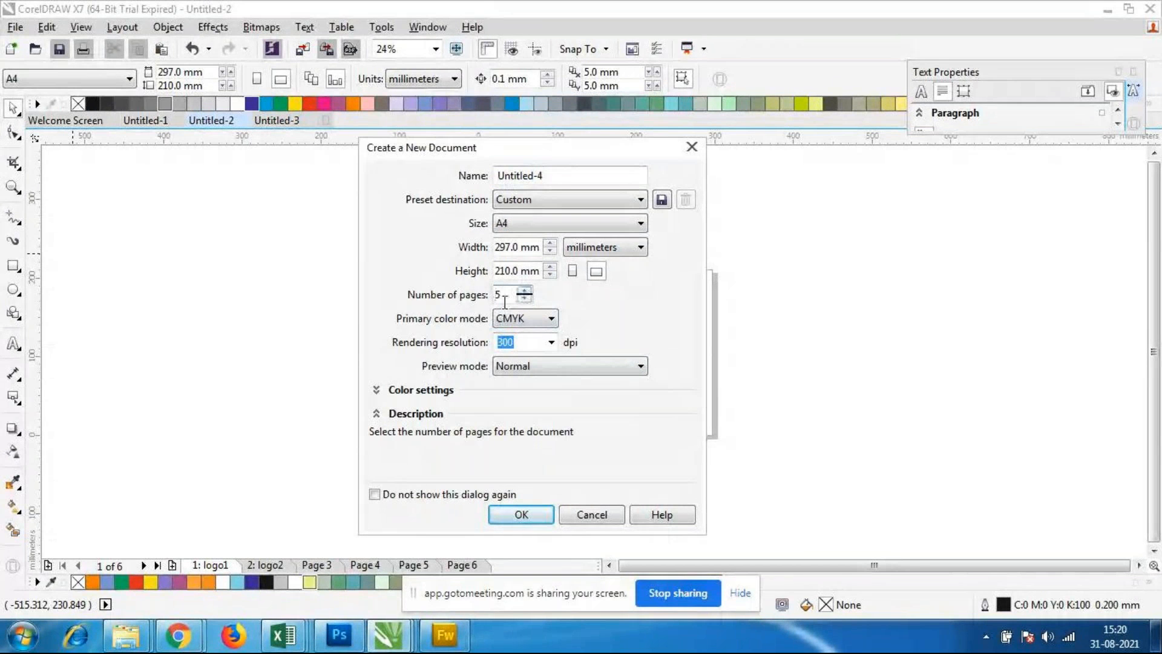
pyautogui.click(524, 291)
pyautogui.click(572, 271)
pyautogui.click(528, 519)
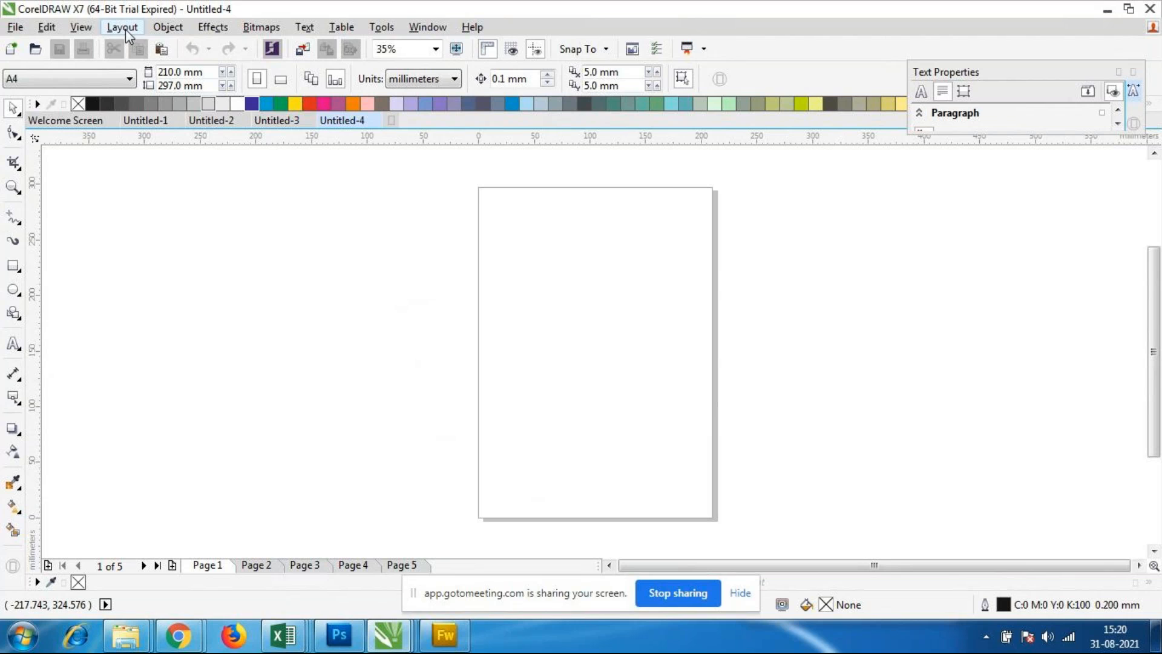
# Step: Insert a new page before page 1 and another one before page 3
pyautogui.rightClick(212, 569)
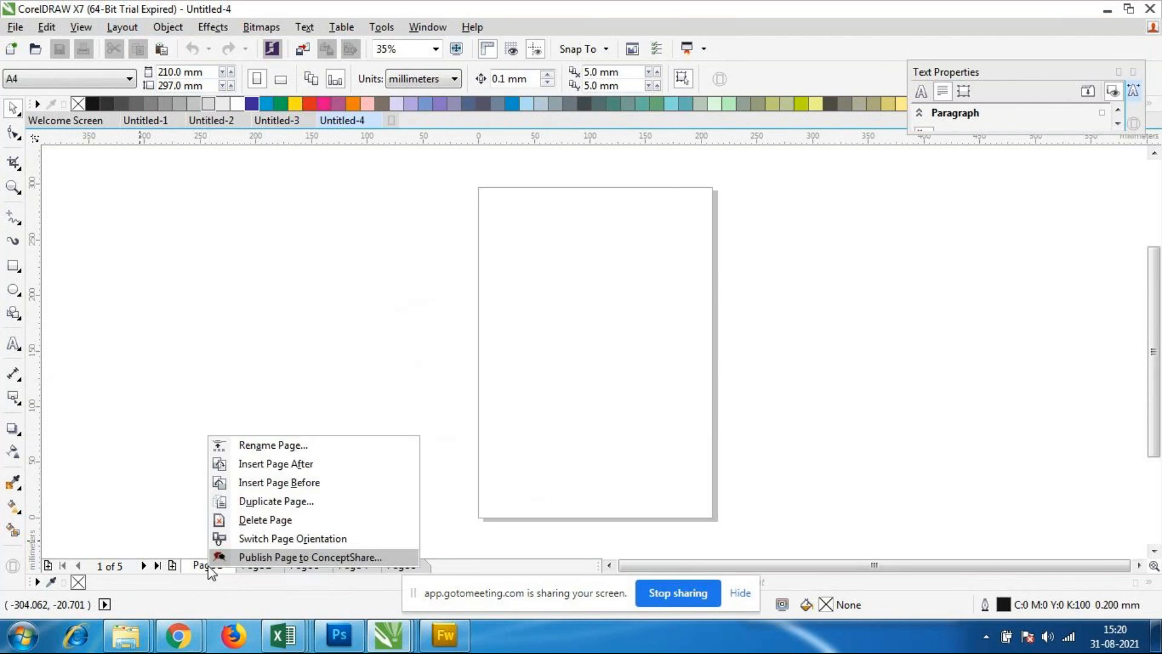
pyautogui.click(316, 488)
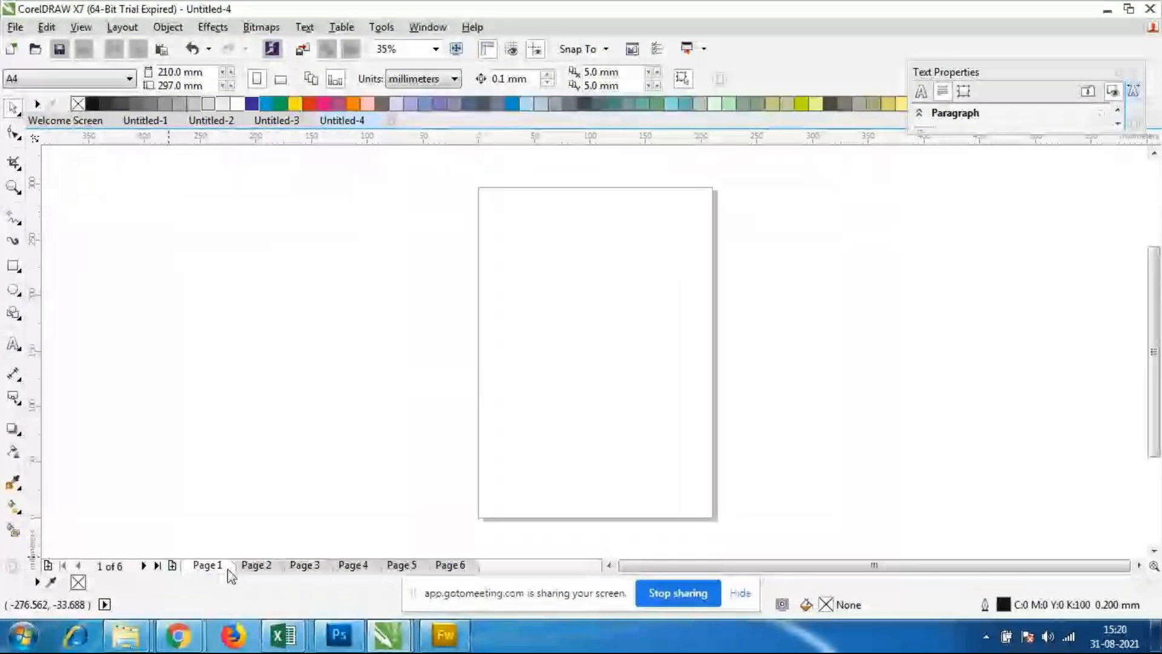
pyautogui.click(256, 566)
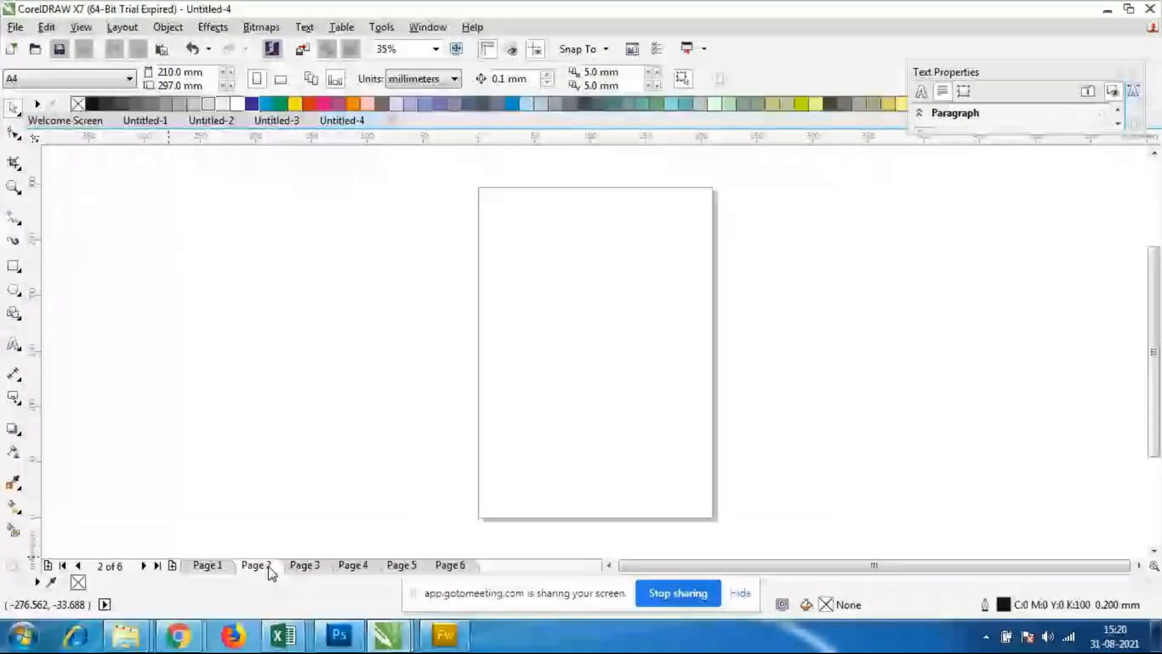
pyautogui.rightClick(300, 566)
pyautogui.click(380, 487)
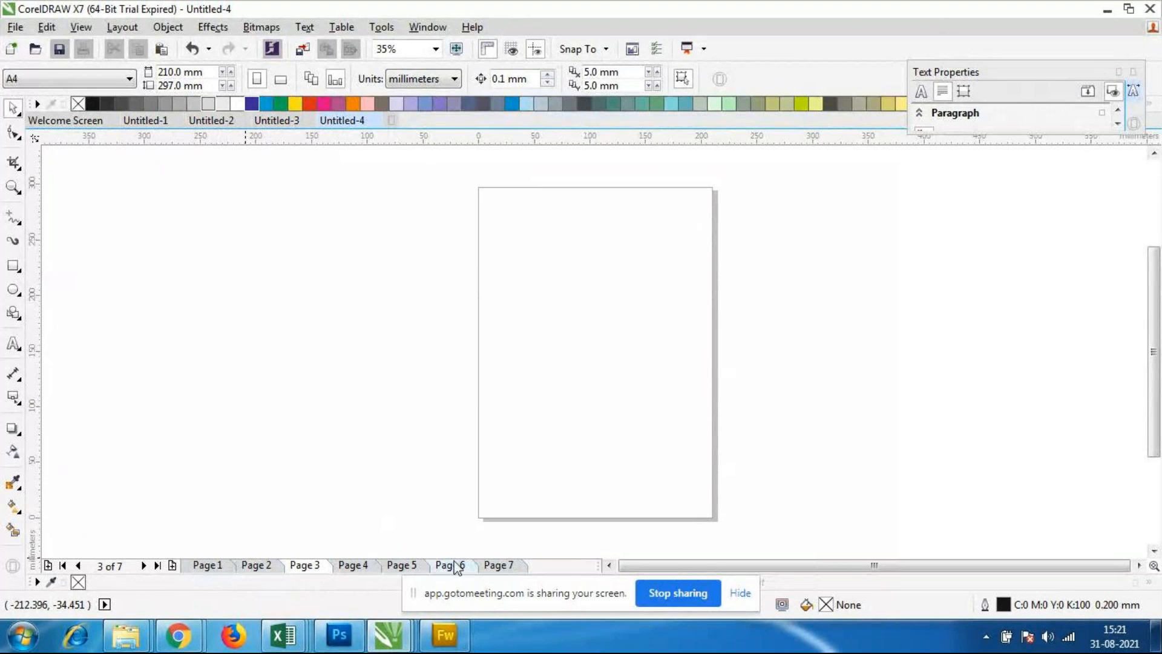
# Step: Delete page 3, and delete the page that takes its place as page 3
pyautogui.rightClick(315, 567)
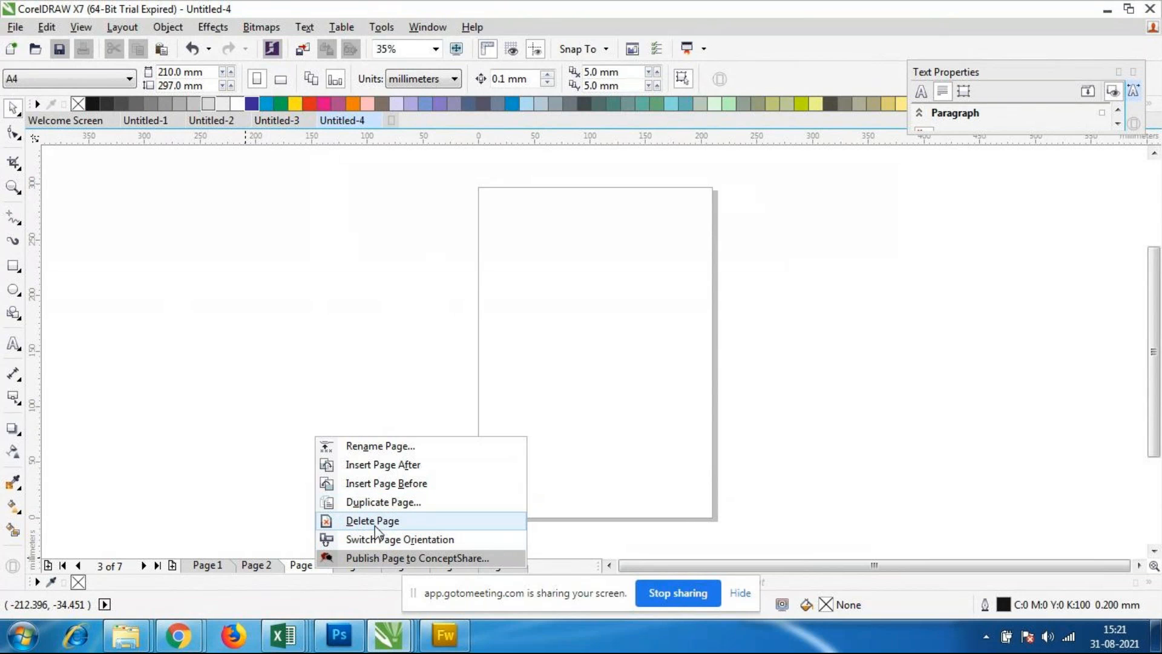
pyautogui.click(304, 564)
pyautogui.rightClick(306, 565)
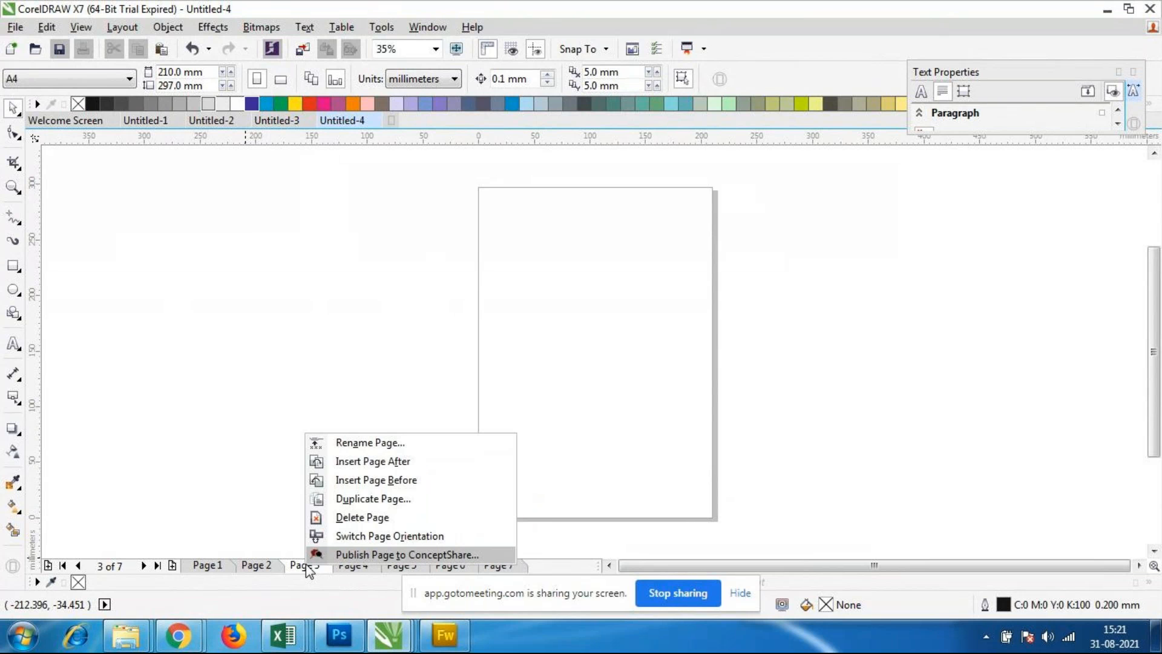
pyautogui.click(352, 517)
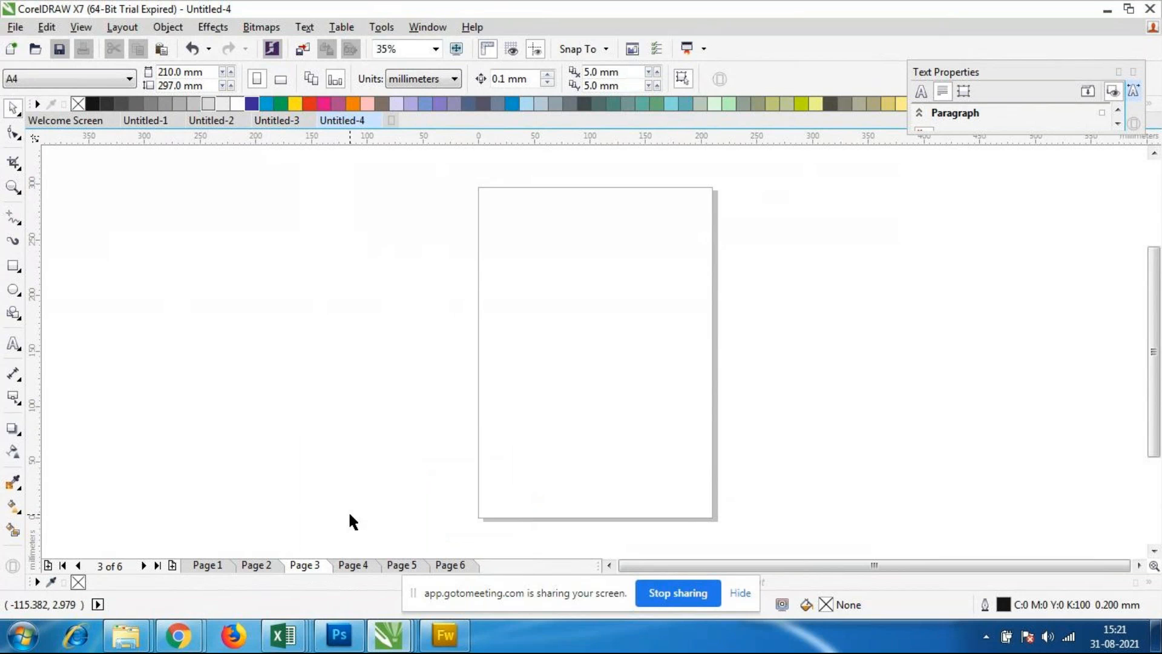
pyautogui.rightClick(317, 571)
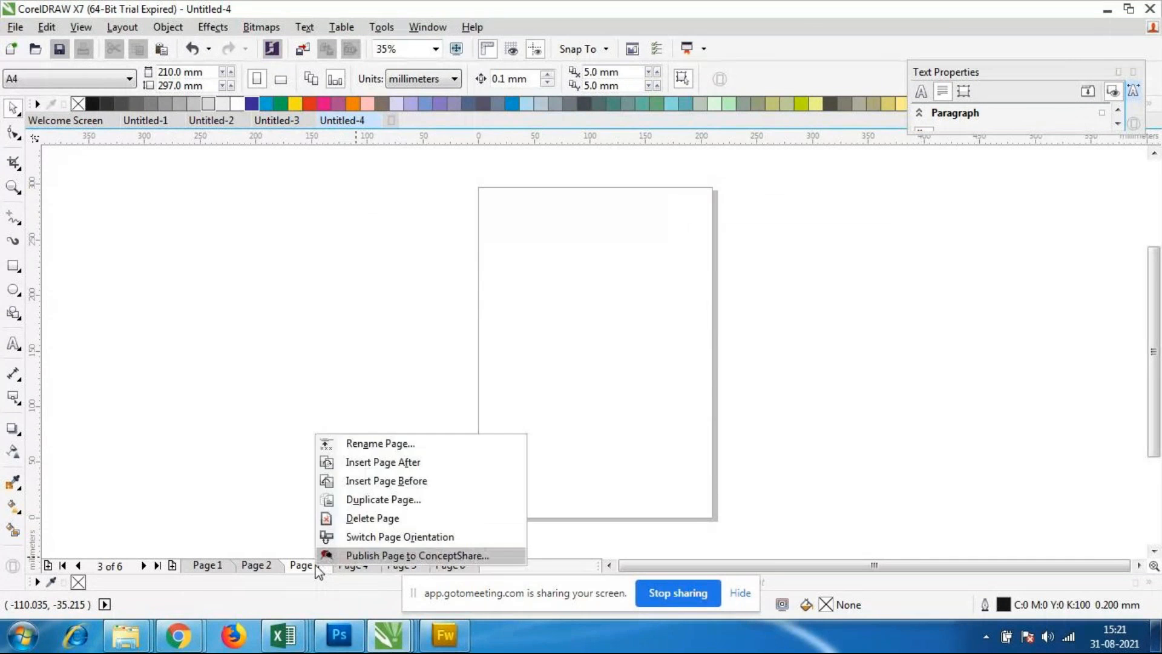
pyautogui.click(351, 516)
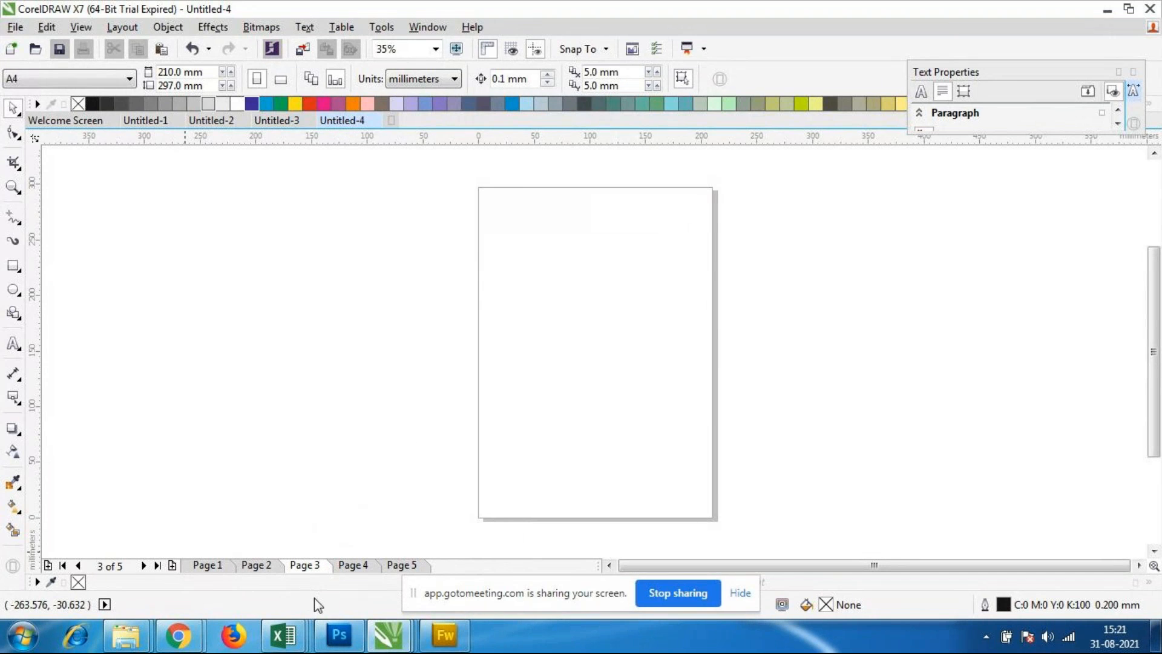
# Step: Rename page 1 as "logo design"
pyautogui.rightClick(209, 569)
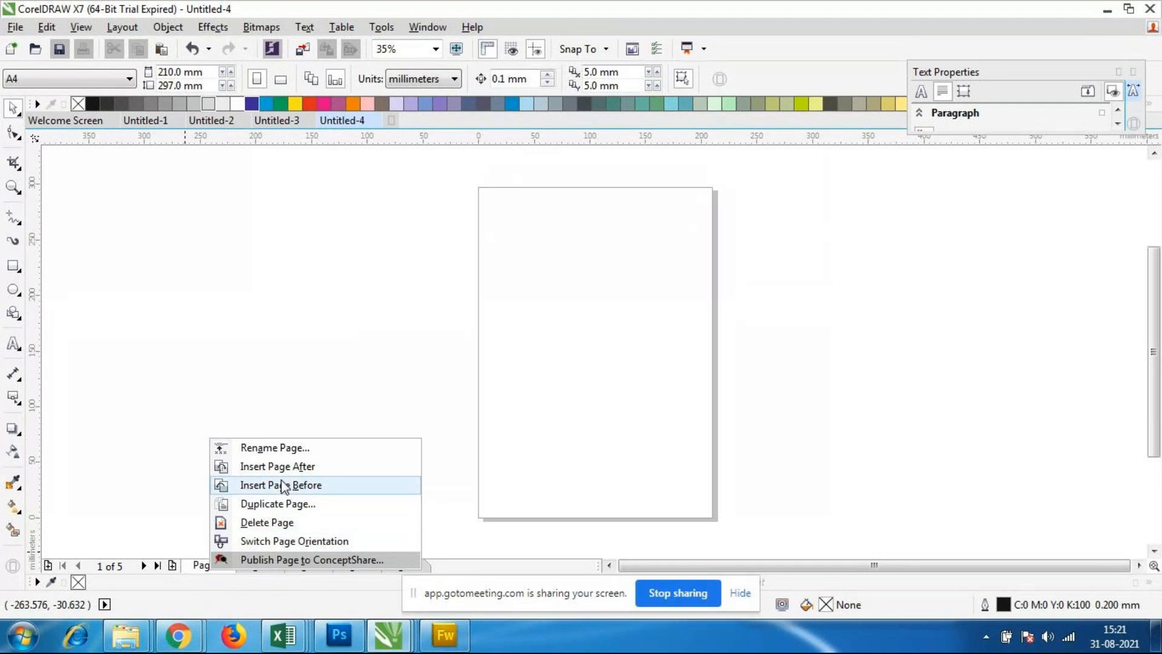
pyautogui.click(240, 446)
pyautogui.write('lo')
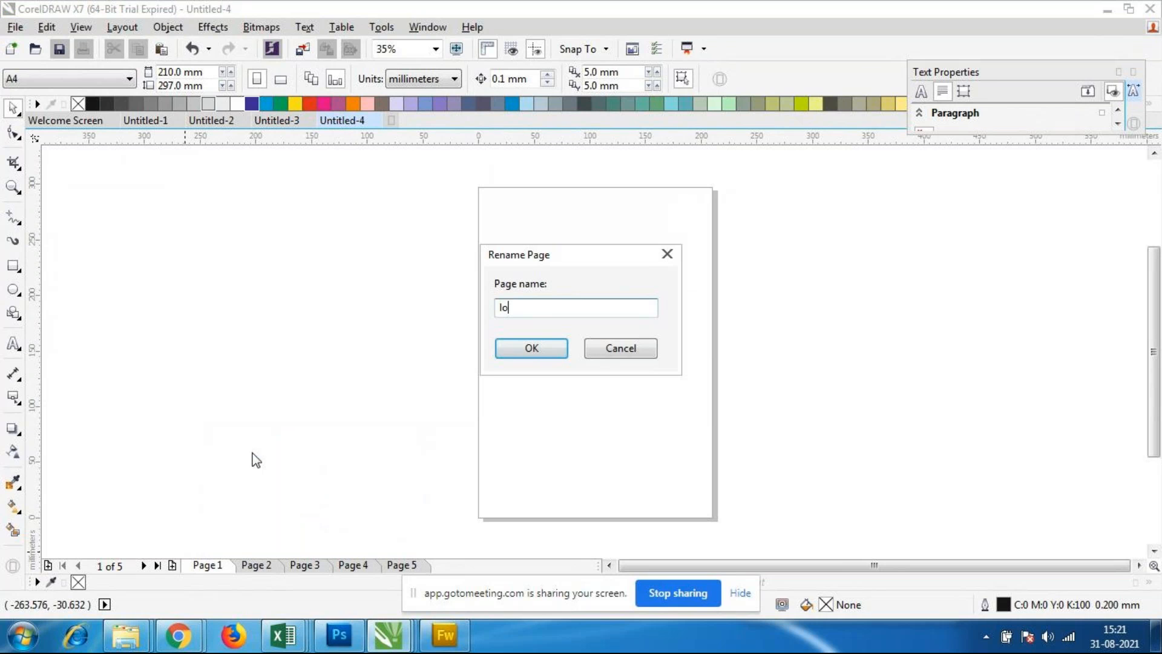
pyautogui.write('go design')
pyautogui.click(528, 348)
# Step: Rename page 2 as "visiting card design"
pyautogui.rightClick(303, 566)
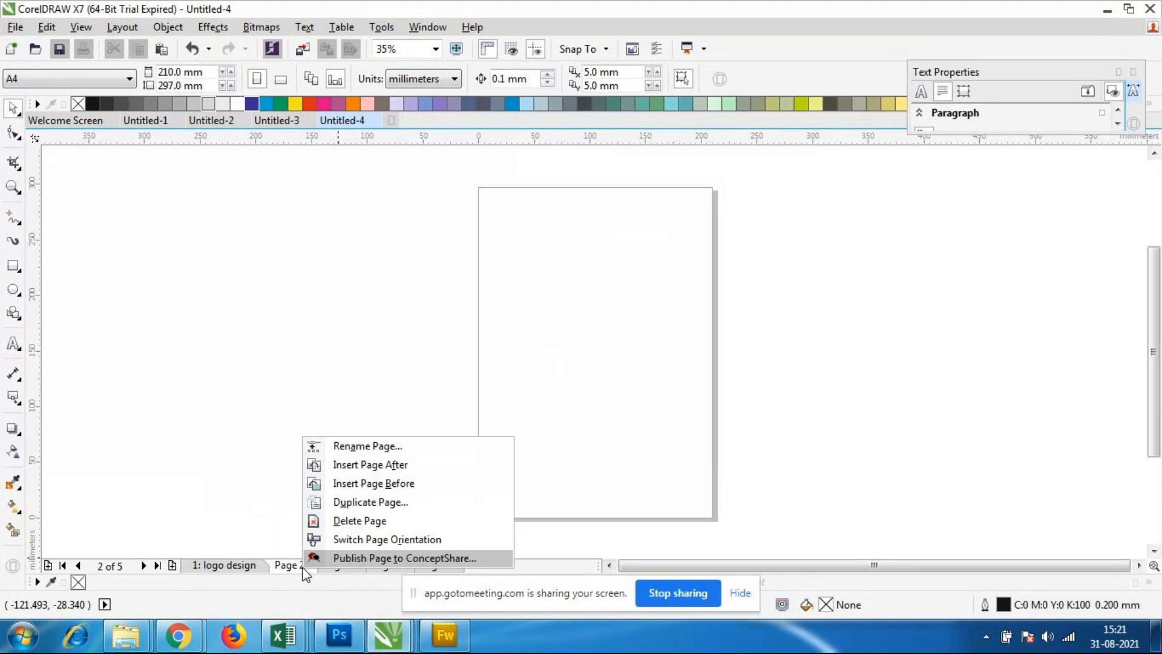
pyautogui.click(373, 446)
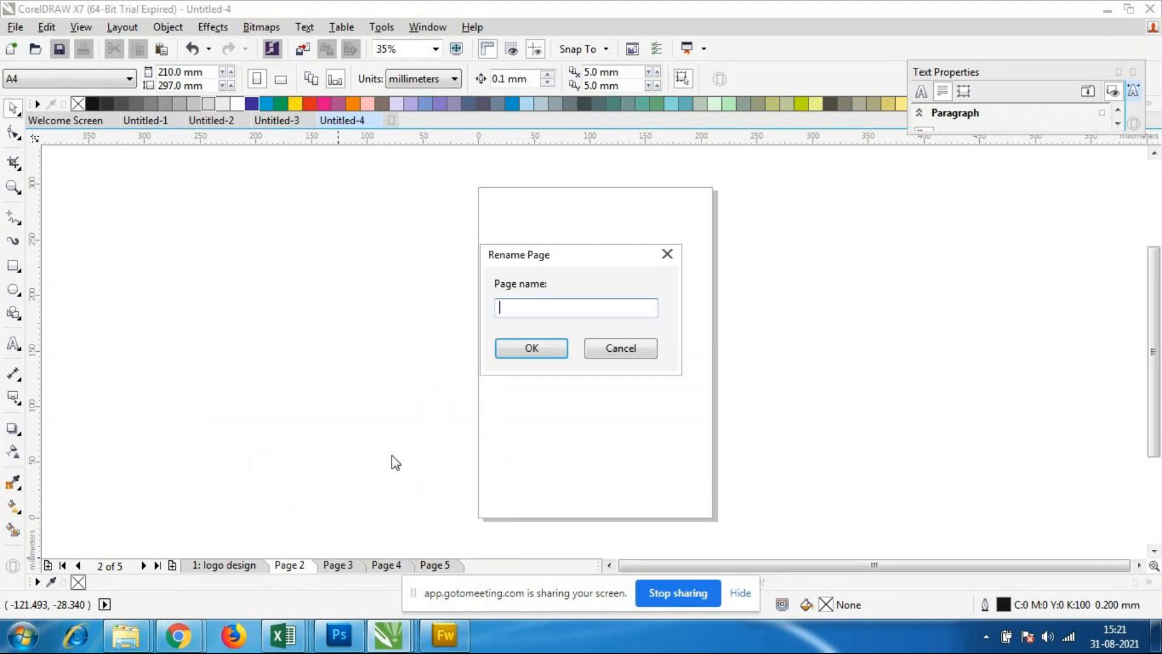
pyautogui.write('visiting card design')
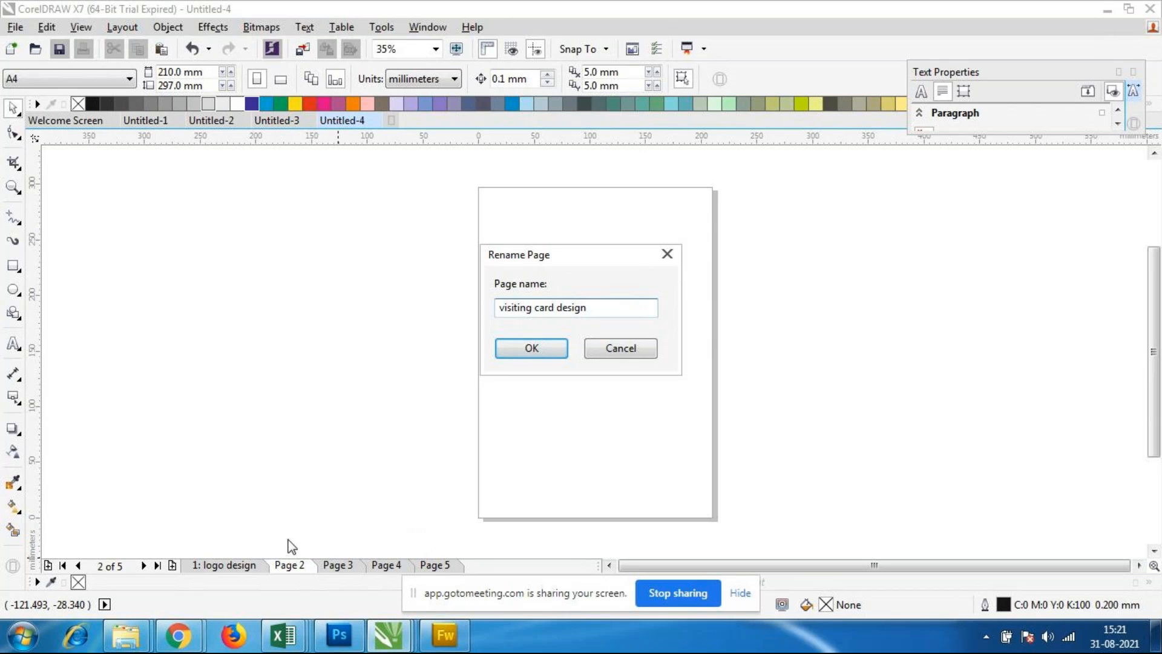
pyautogui.click(557, 349)
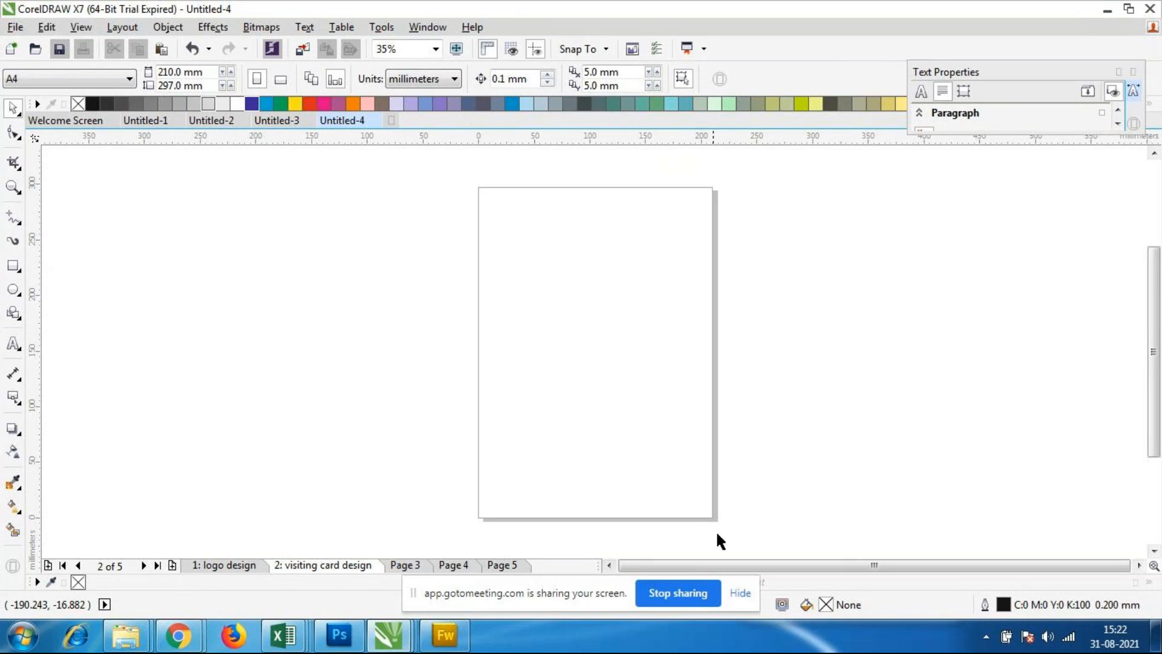
pyautogui.scroll(-2, 525, 396)
pyautogui.scroll(2, 590, 402)
pyautogui.scroll(-1, 624, 415)
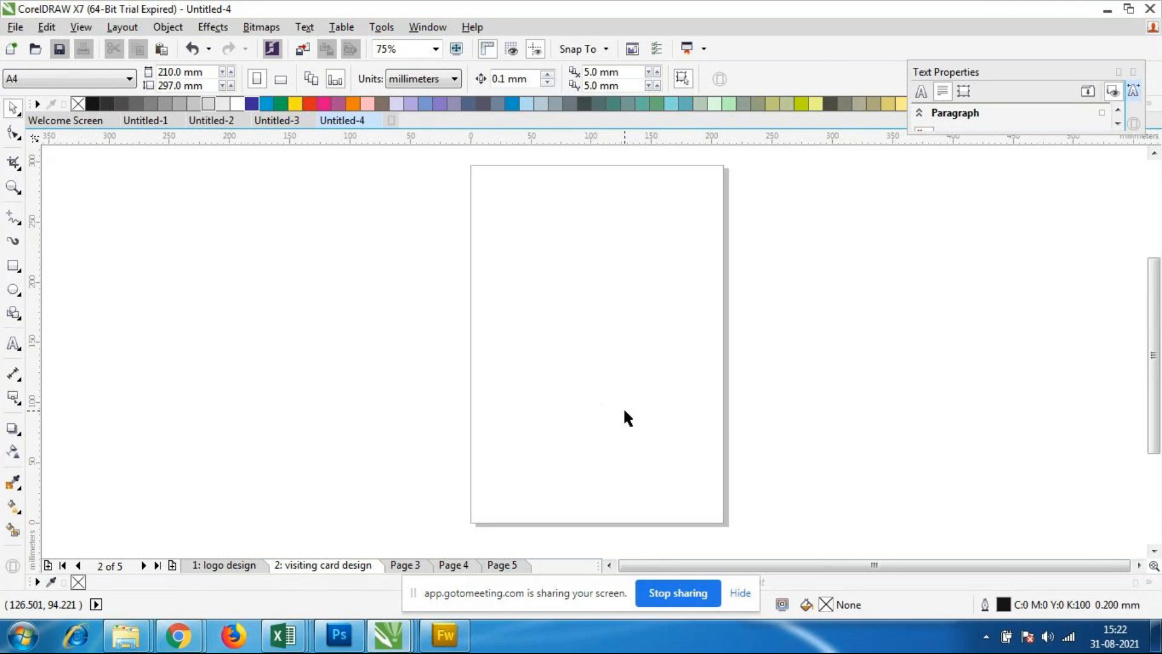
pyautogui.scroll(-1, 696, 417)
pyautogui.scroll(1, 708, 414)
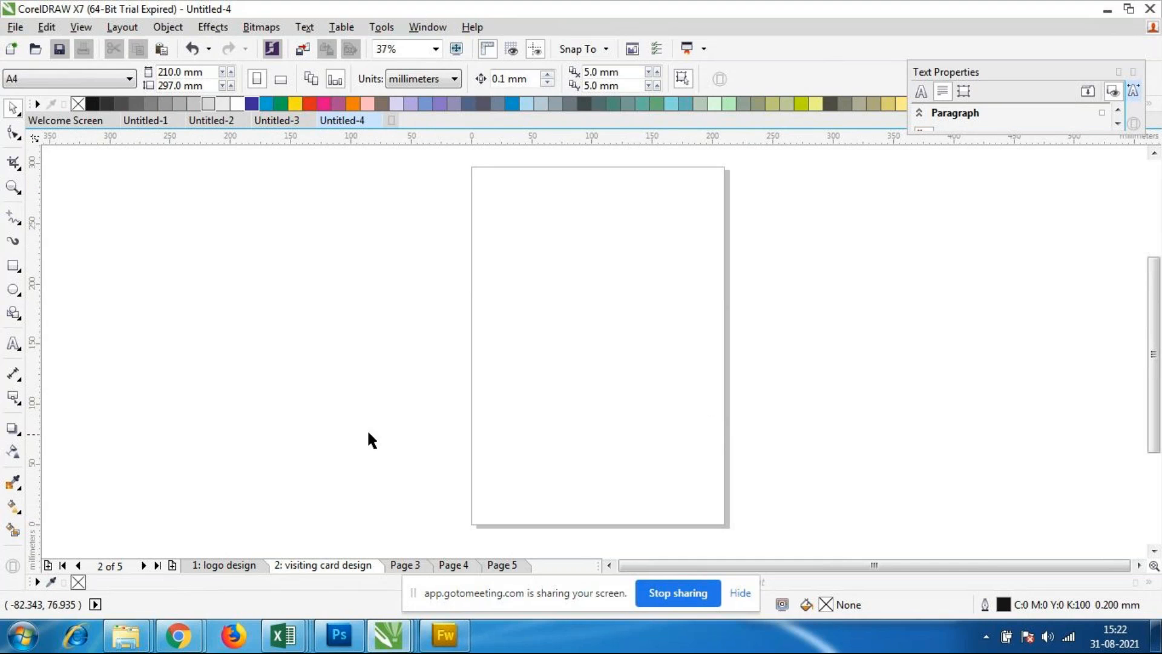
# Step: Insert 8 pages of size Envelope #9 after page 2, the visiting card design page
pyautogui.click(134, 29)
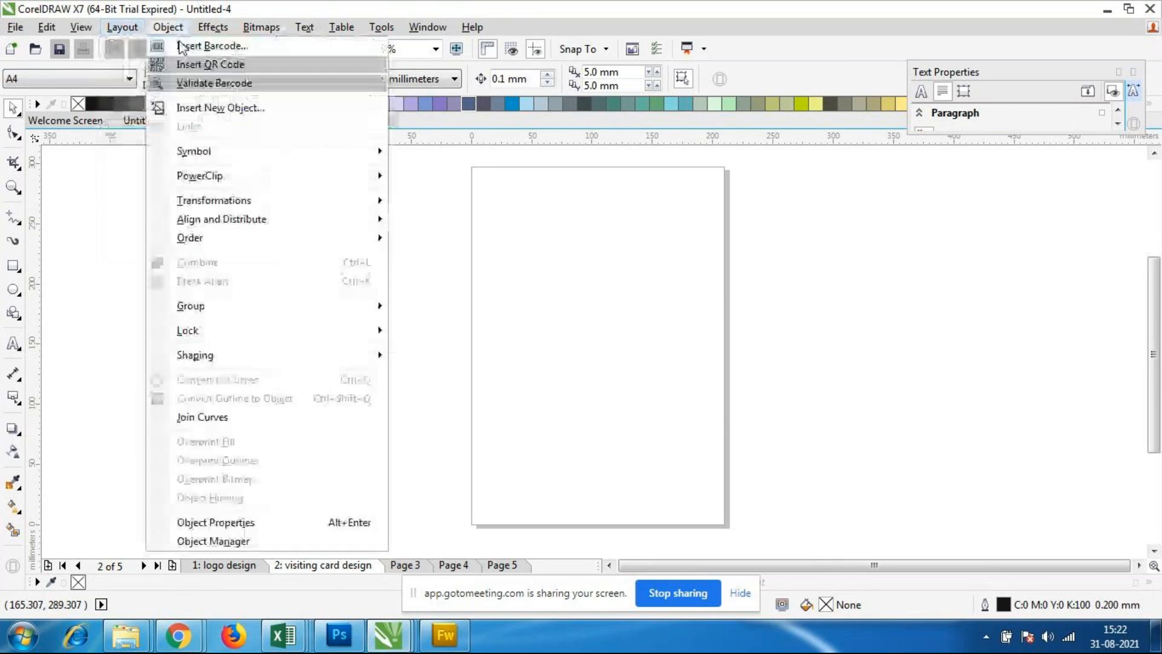
pyautogui.moveTo(130, 29)
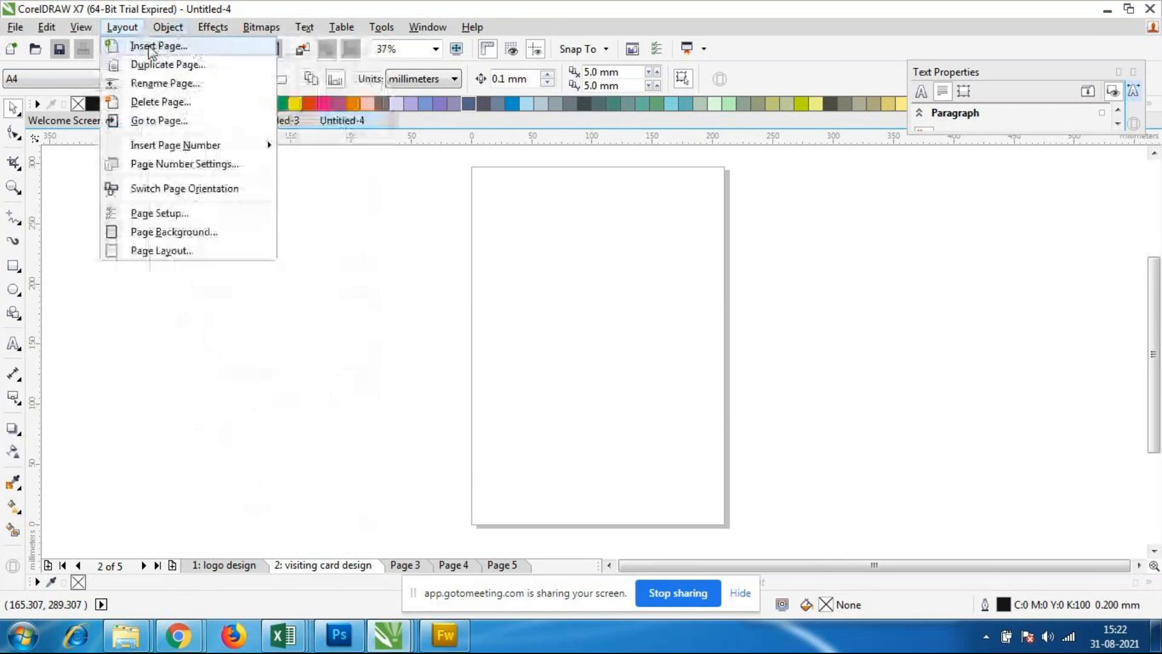
pyautogui.click(152, 48)
pyautogui.doubleClick(602, 212)
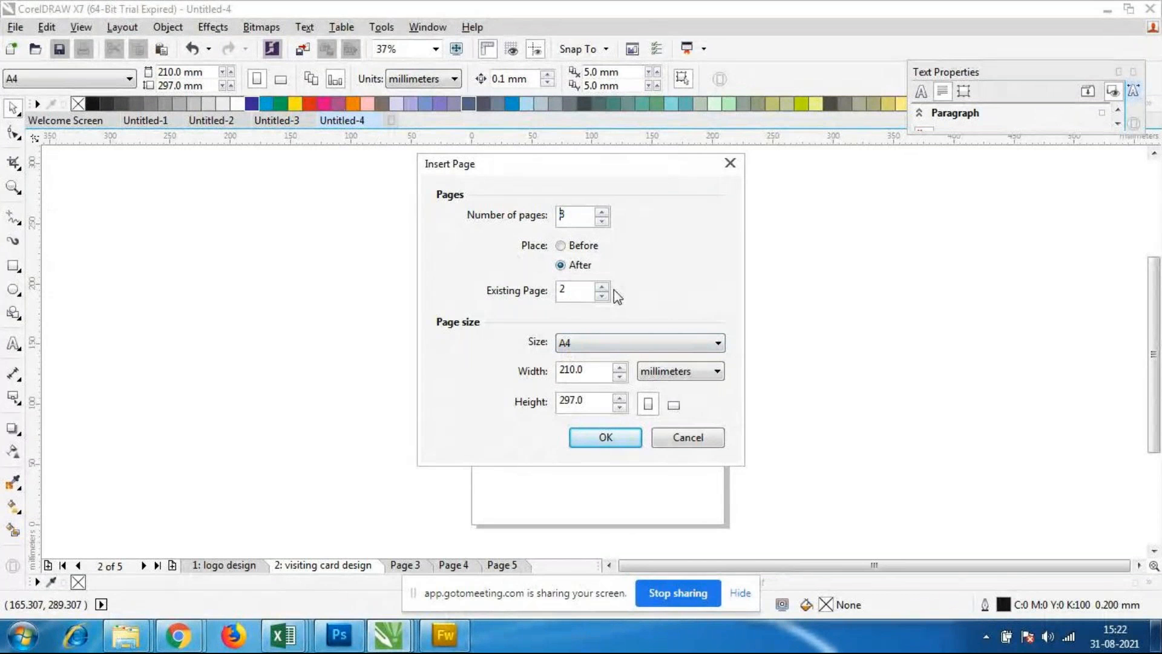
pyautogui.click(642, 342)
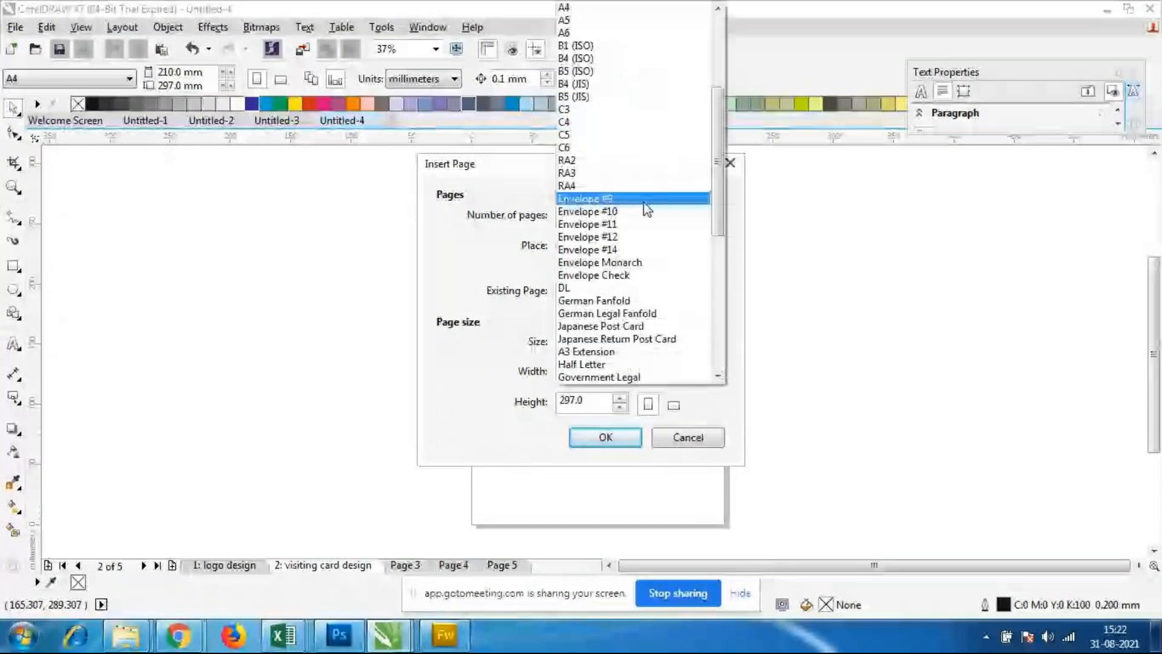
pyautogui.click(635, 204)
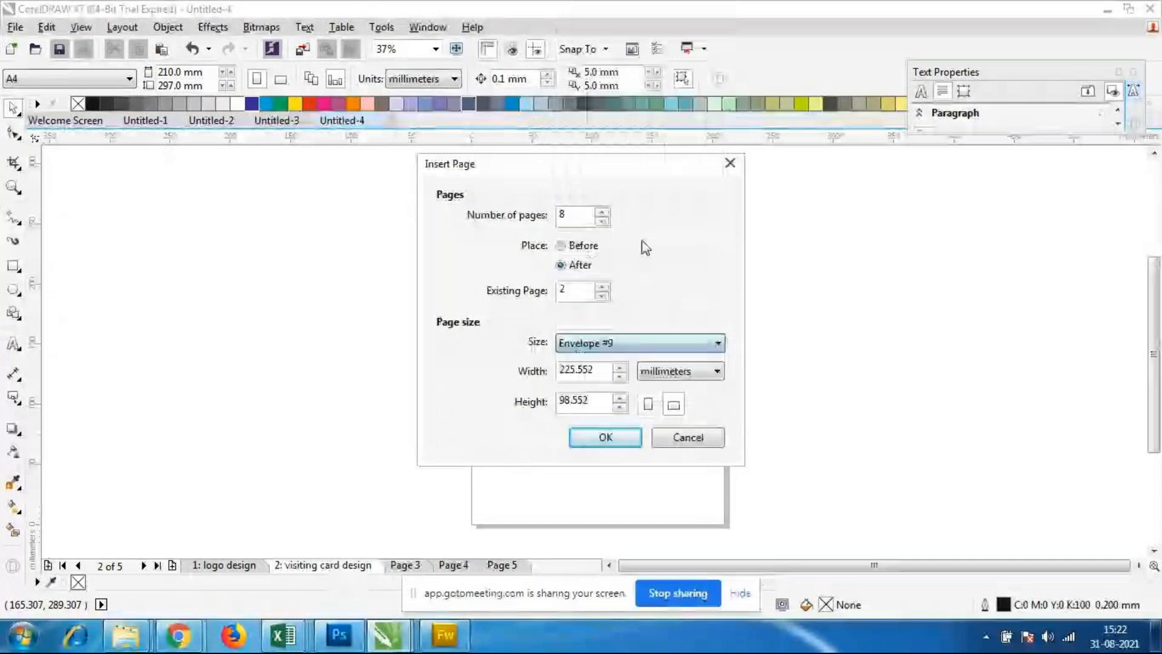
pyautogui.click(606, 436)
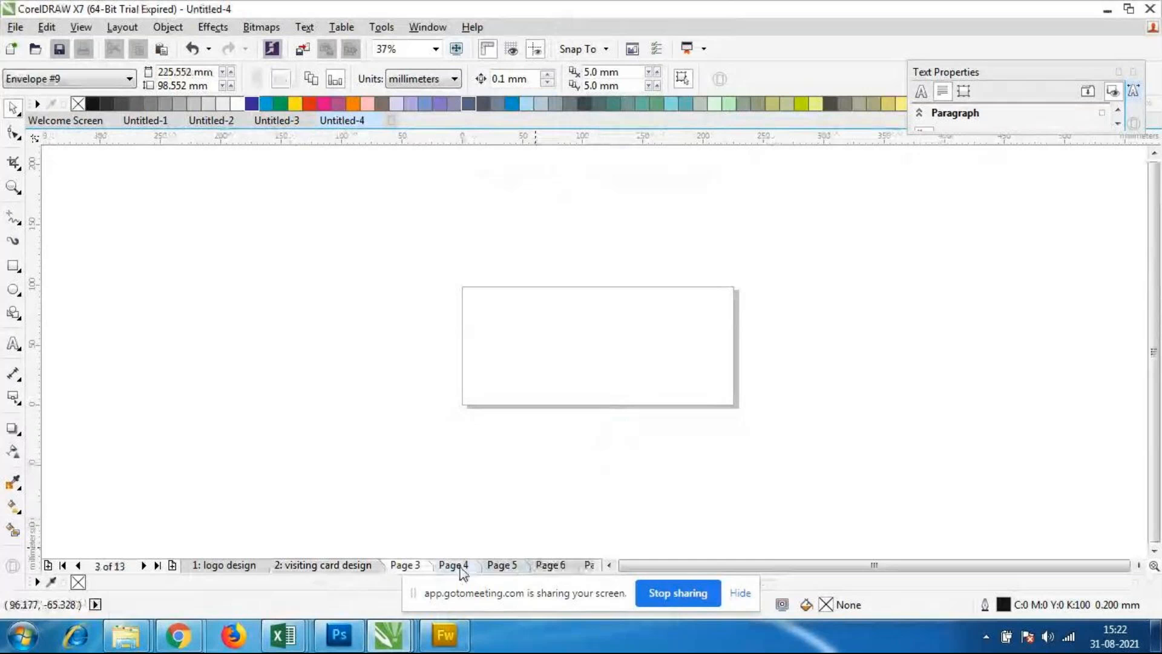
# Step: Go through the newly inserted pages and the first two pages, comparing the Envelope #9 size with the A4 size
pyautogui.click(560, 565)
pyautogui.click(586, 565)
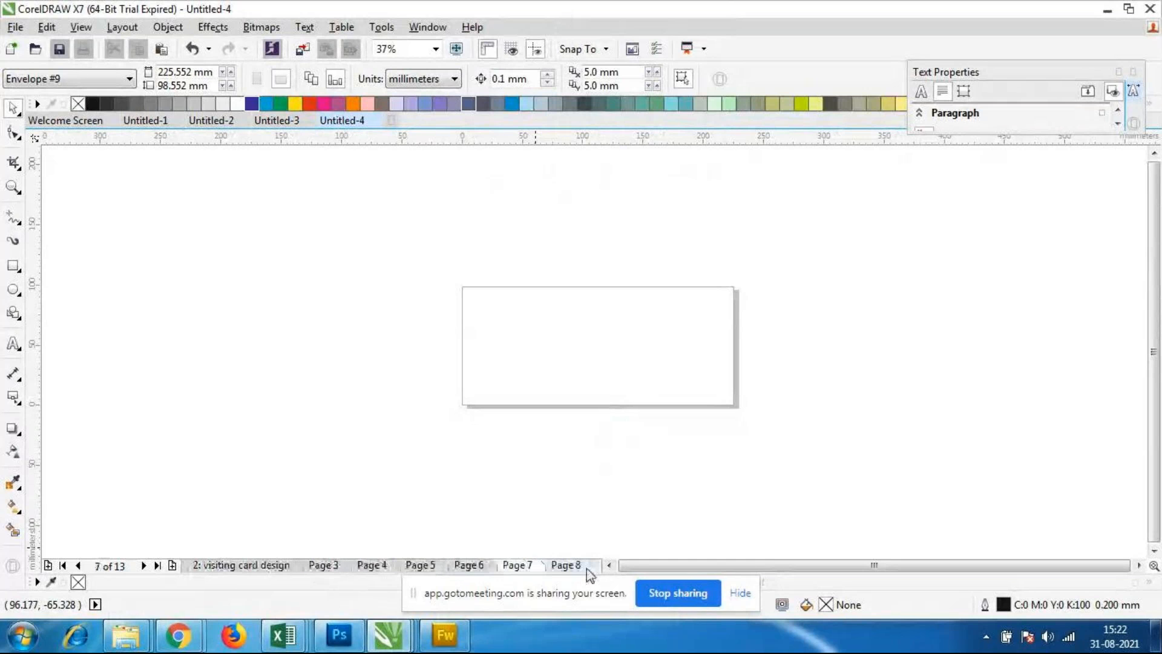
pyautogui.click(470, 566)
pyautogui.click(421, 566)
pyautogui.click(381, 568)
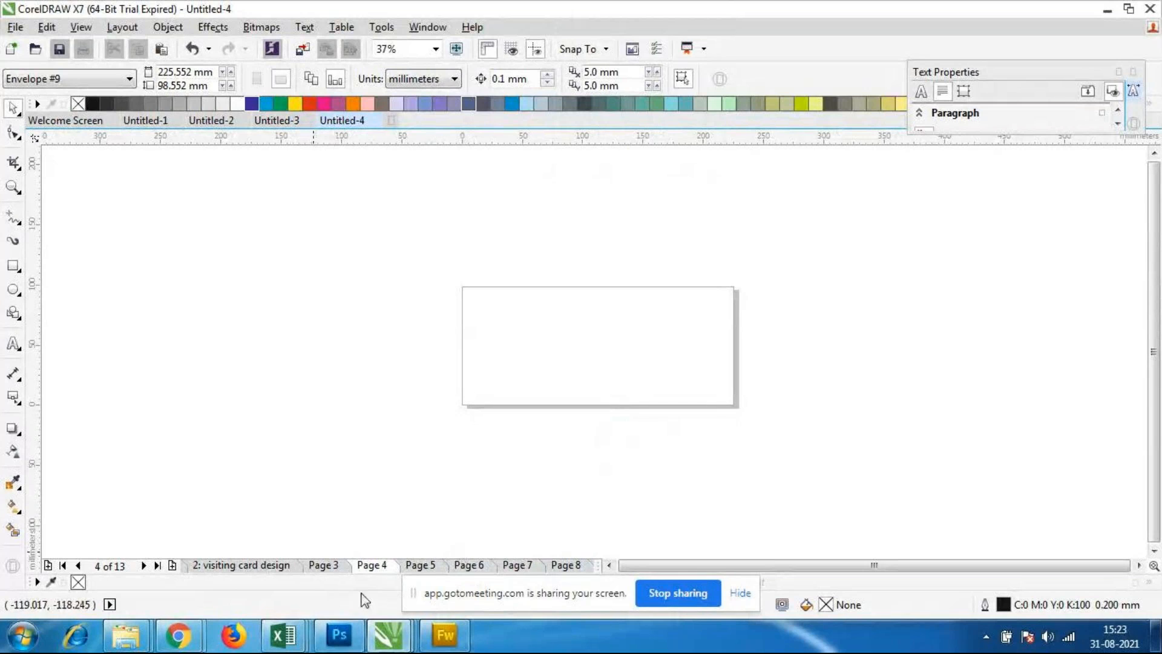
pyautogui.click(324, 565)
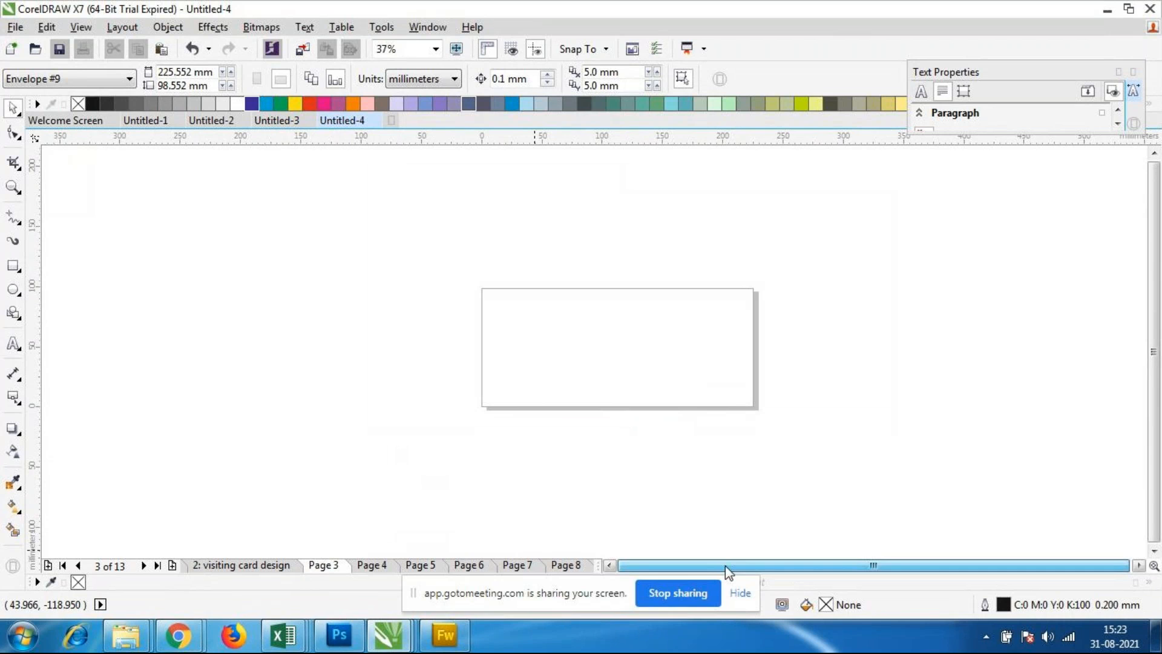
pyautogui.click(77, 565)
pyautogui.click(77, 565)
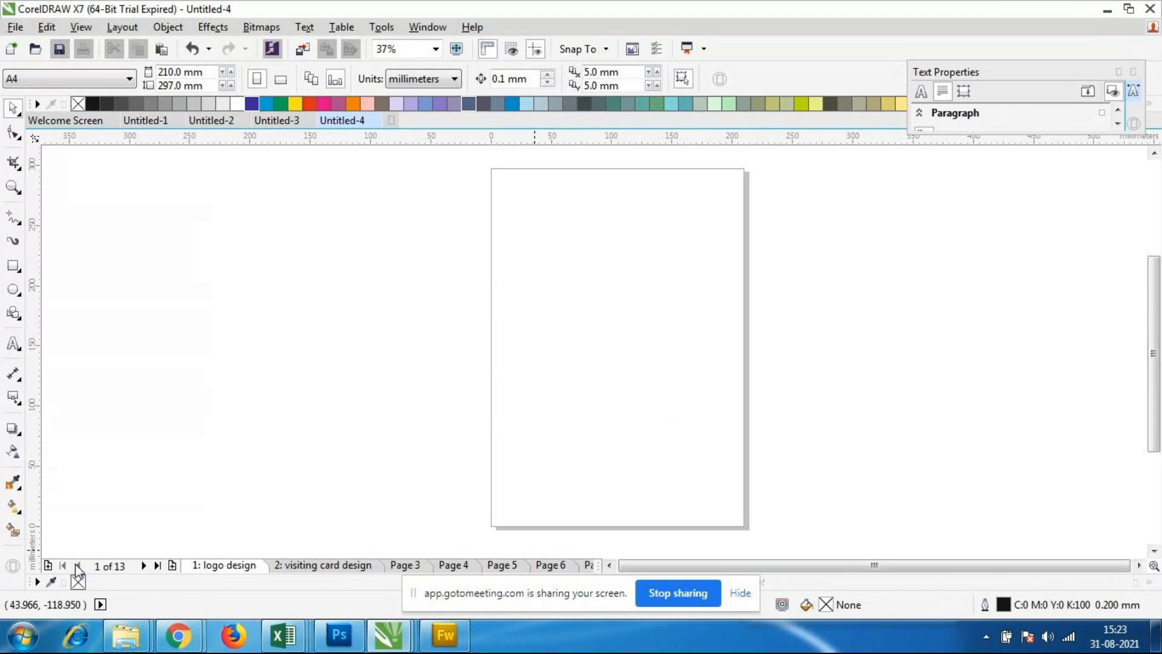
pyautogui.click(343, 566)
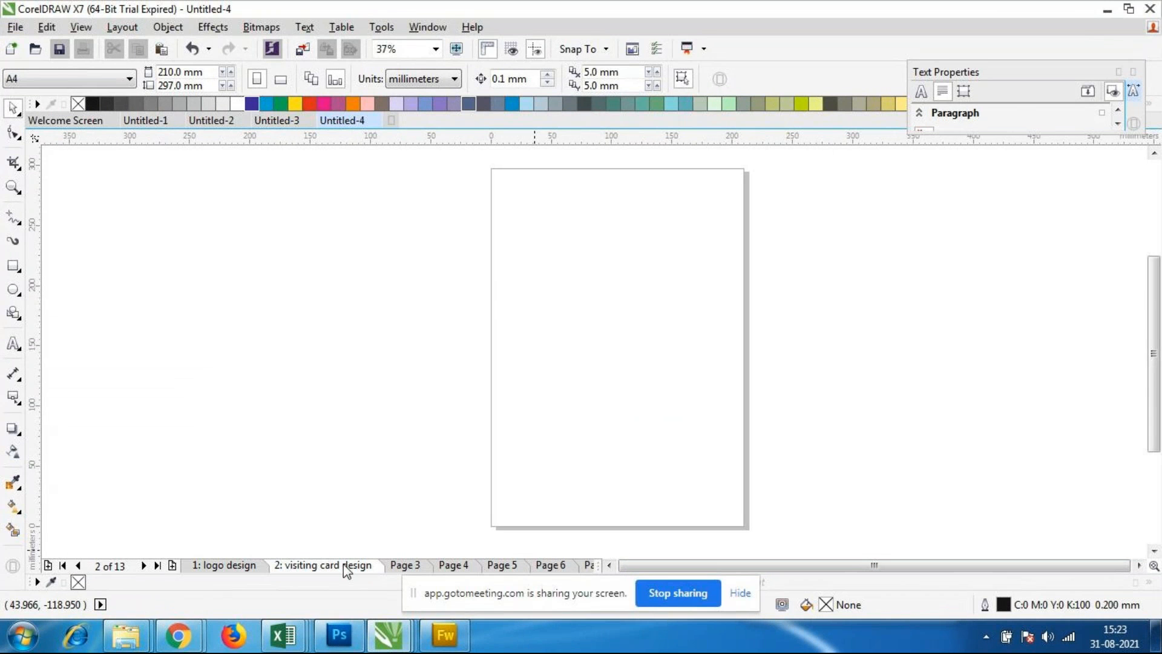
pyautogui.click(416, 564)
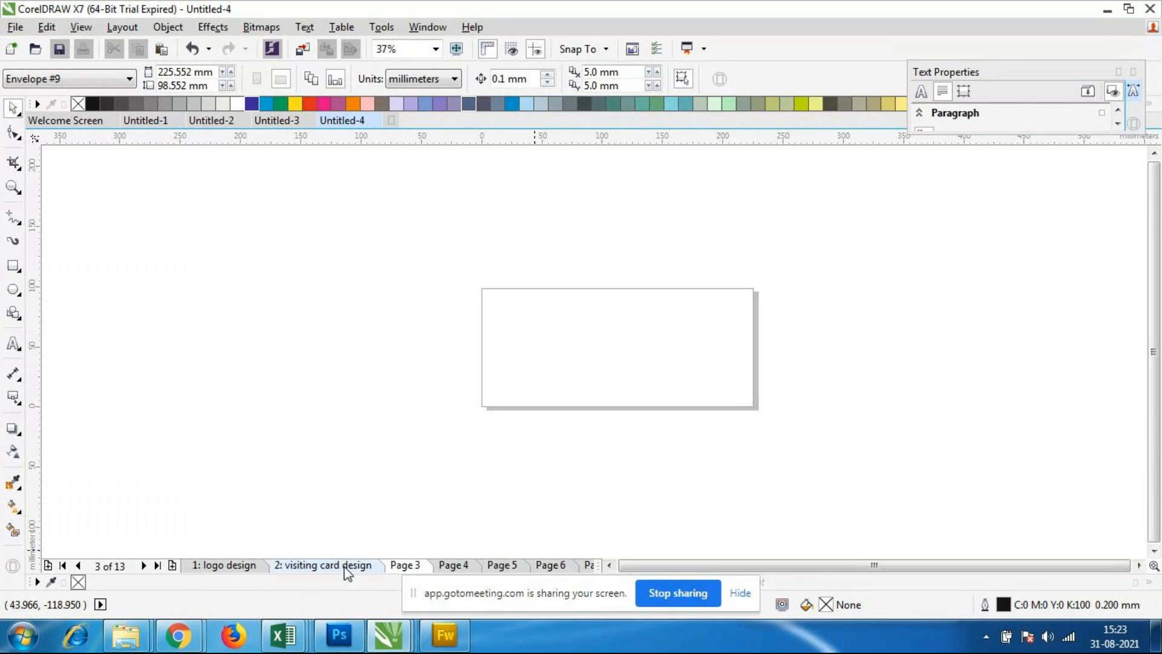
pyautogui.click(324, 569)
pyautogui.click(228, 566)
pyautogui.click(409, 565)
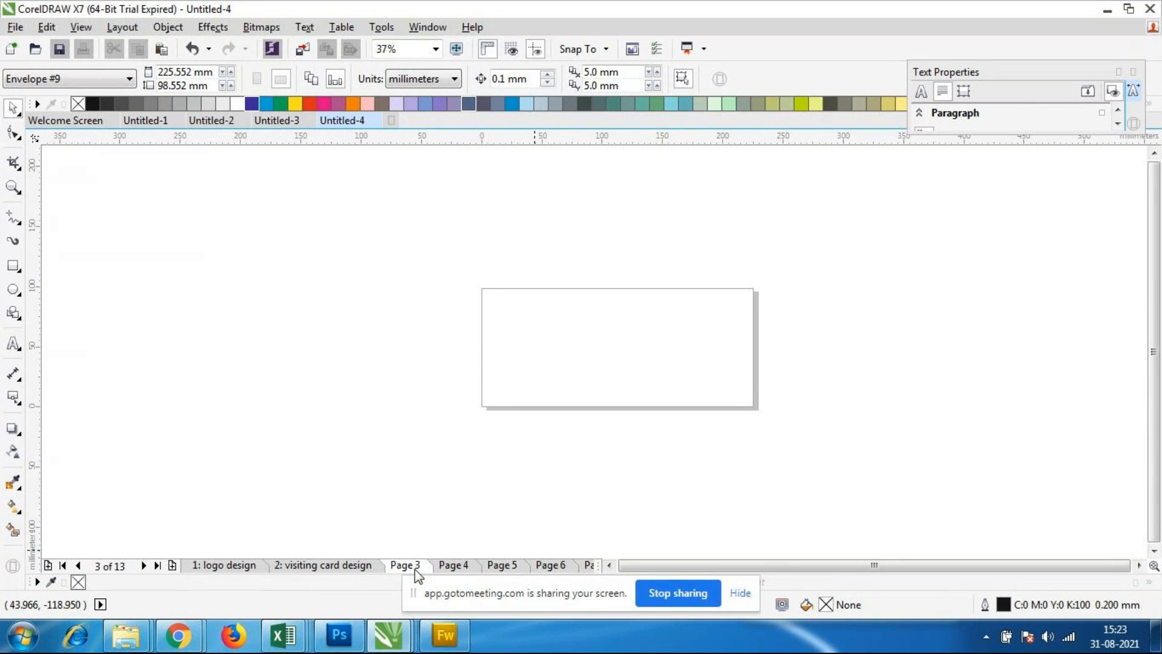
pyautogui.click(121, 31)
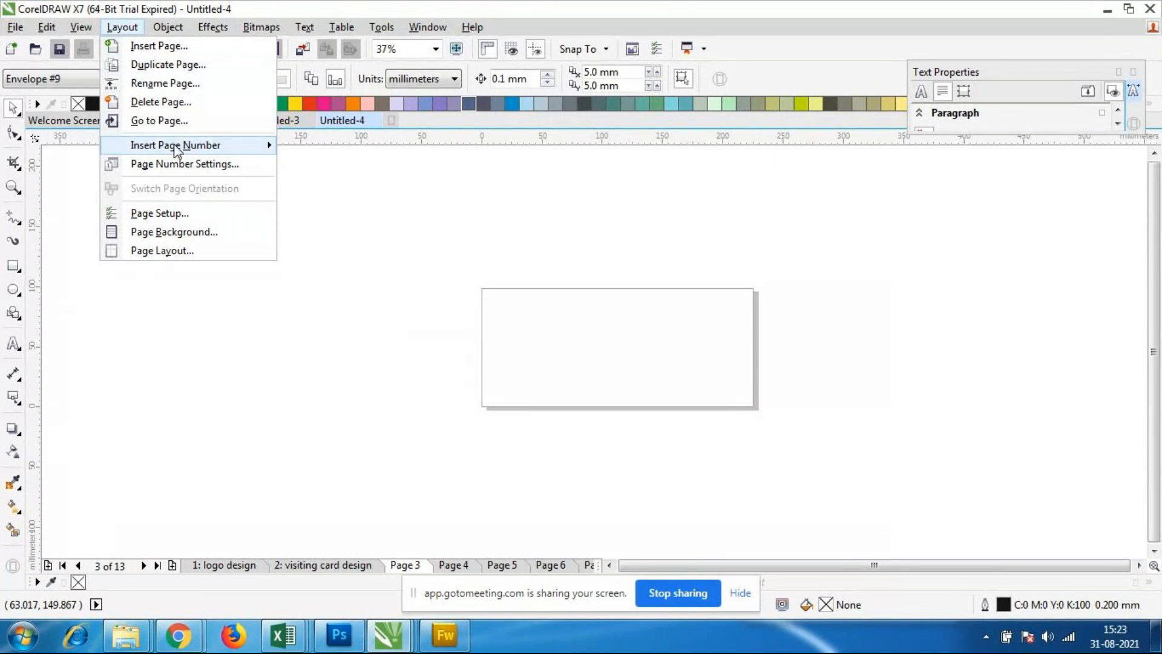
pyautogui.click(168, 52)
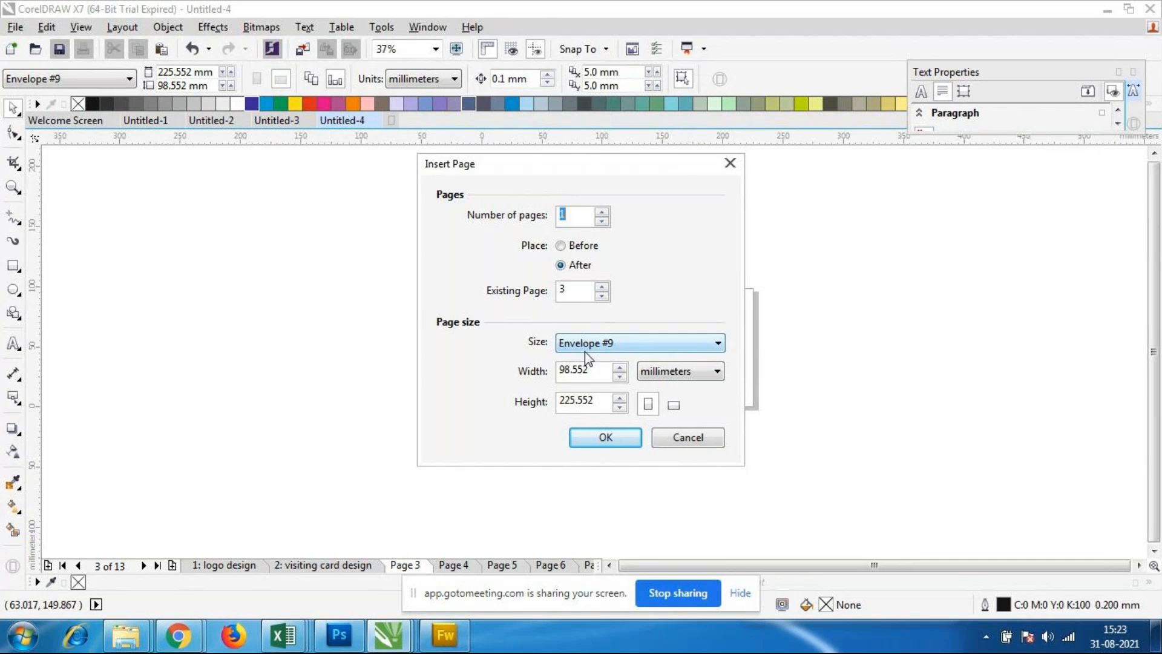
pyautogui.click(669, 438)
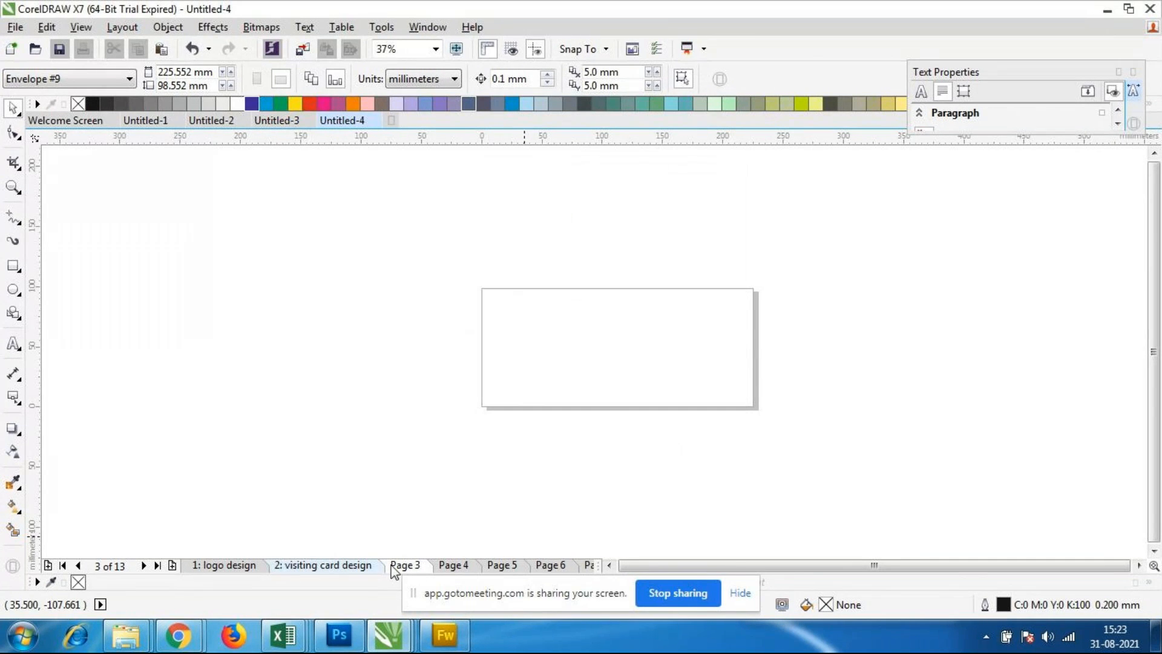
# Step: Insert 3 pages of size Web Banner (120x90) after the last page, page 13
pyautogui.click(158, 566)
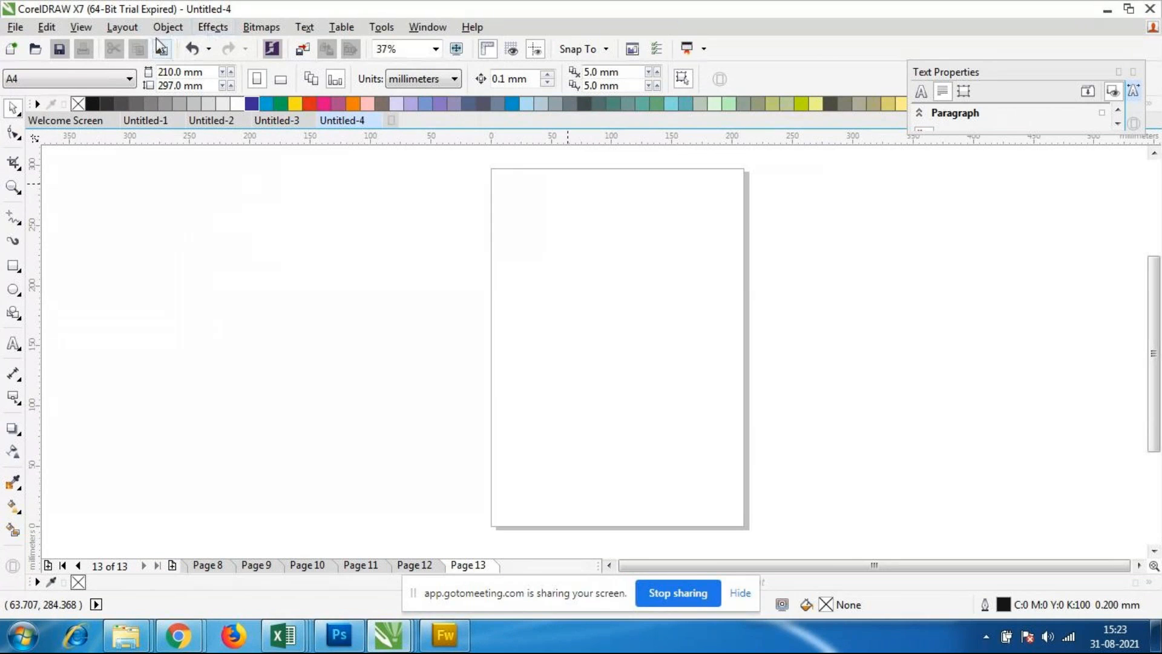
pyautogui.click(122, 28)
pyautogui.click(145, 46)
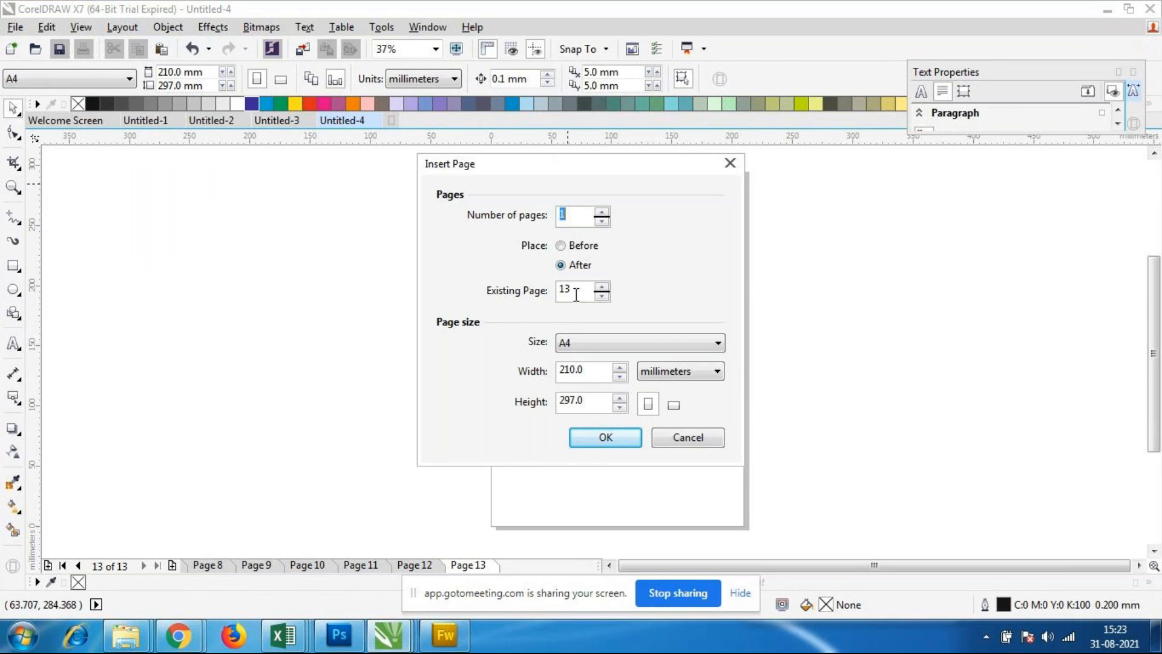
pyautogui.click(601, 213)
pyautogui.click(610, 339)
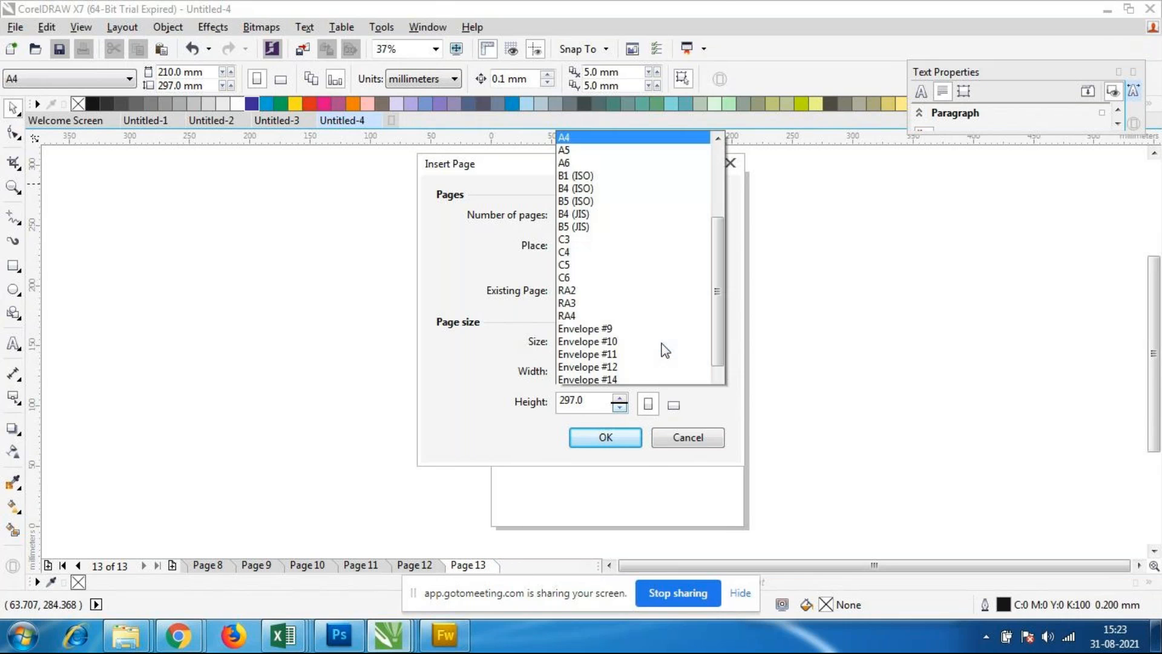
pyautogui.scroll(-8, 666, 321)
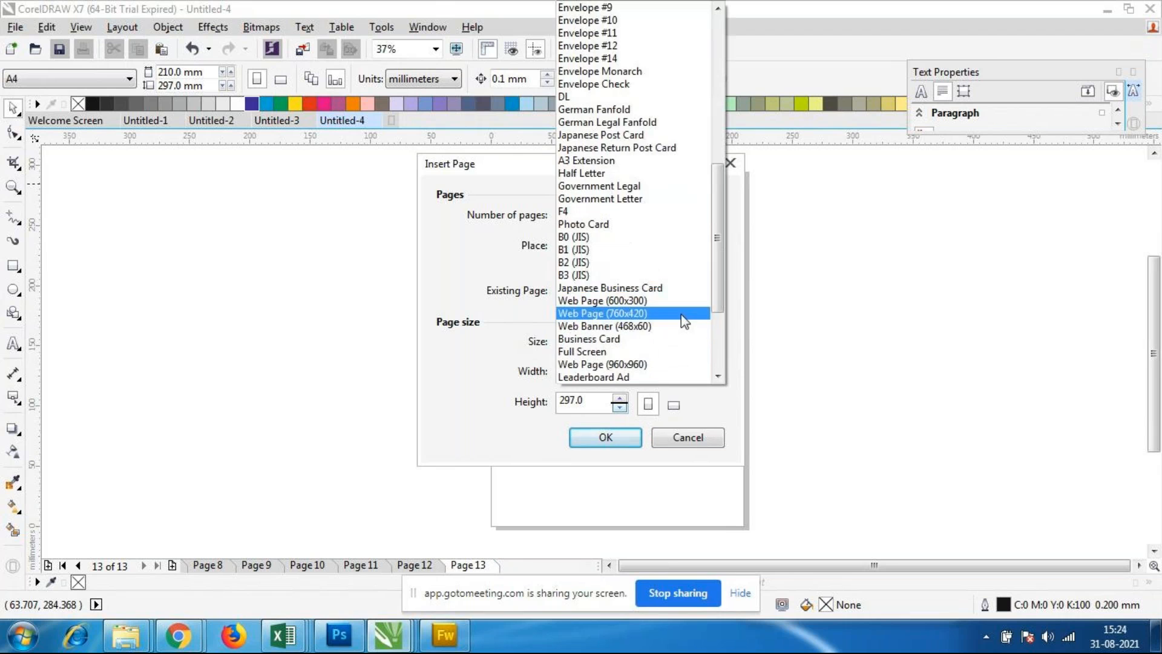
pyautogui.scroll(-1, 660, 319)
pyautogui.click(610, 284)
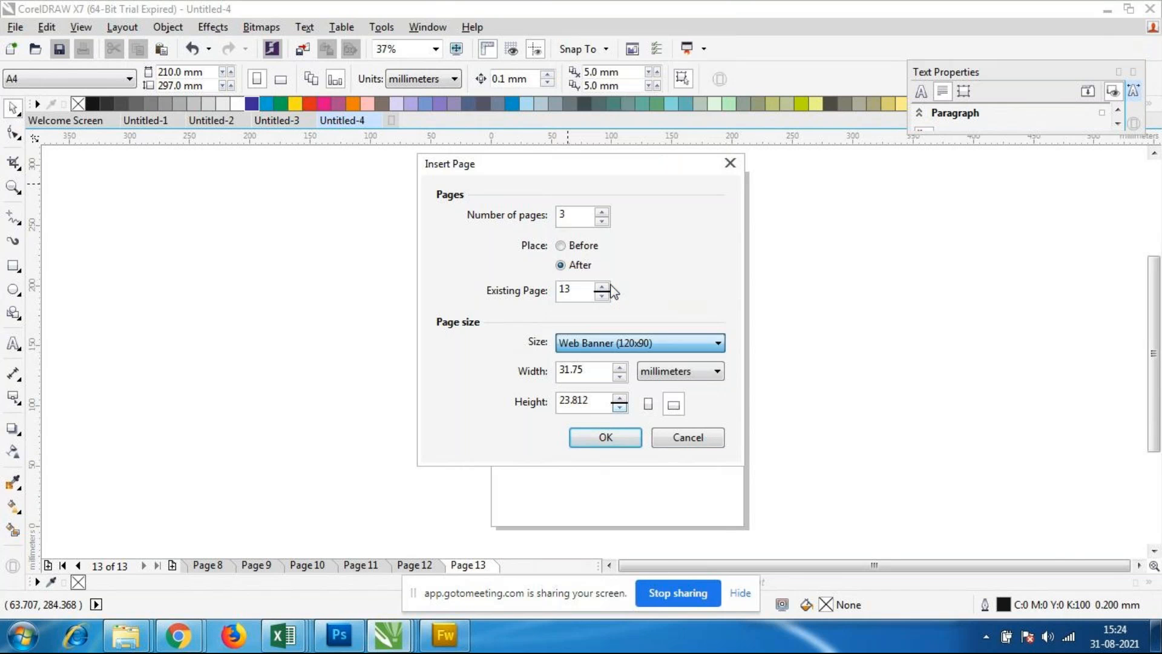
pyautogui.click(610, 437)
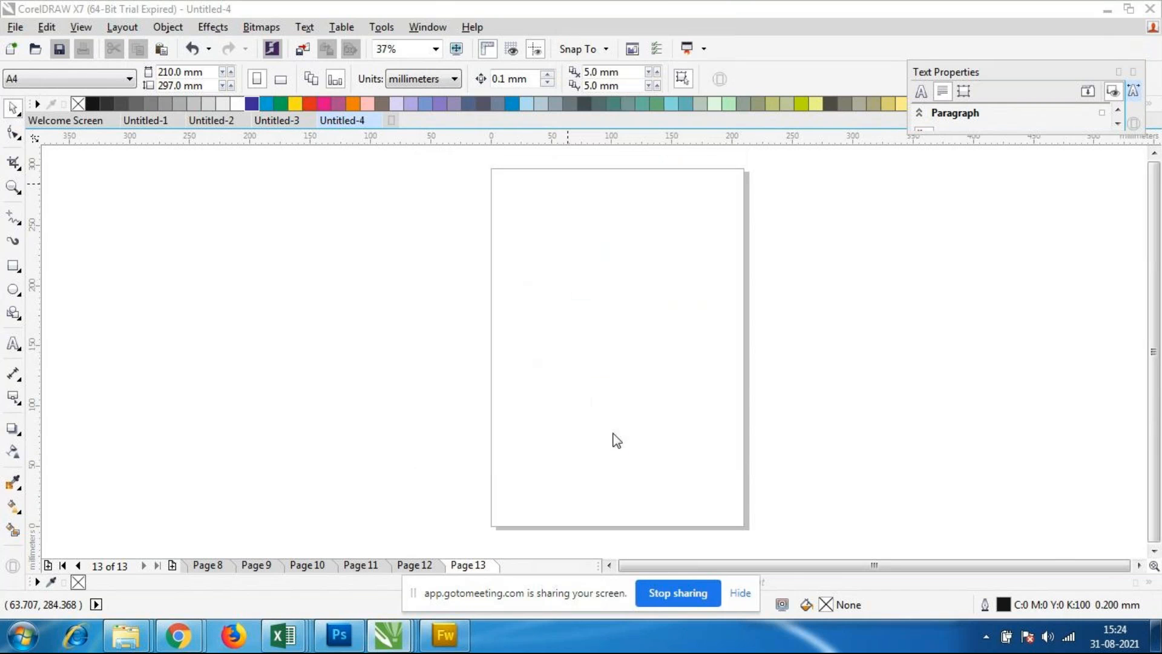
# Step: Look through pages 13 to 16, comparing the new web banner pages with the page before them
pyautogui.click(481, 566)
pyautogui.click(575, 566)
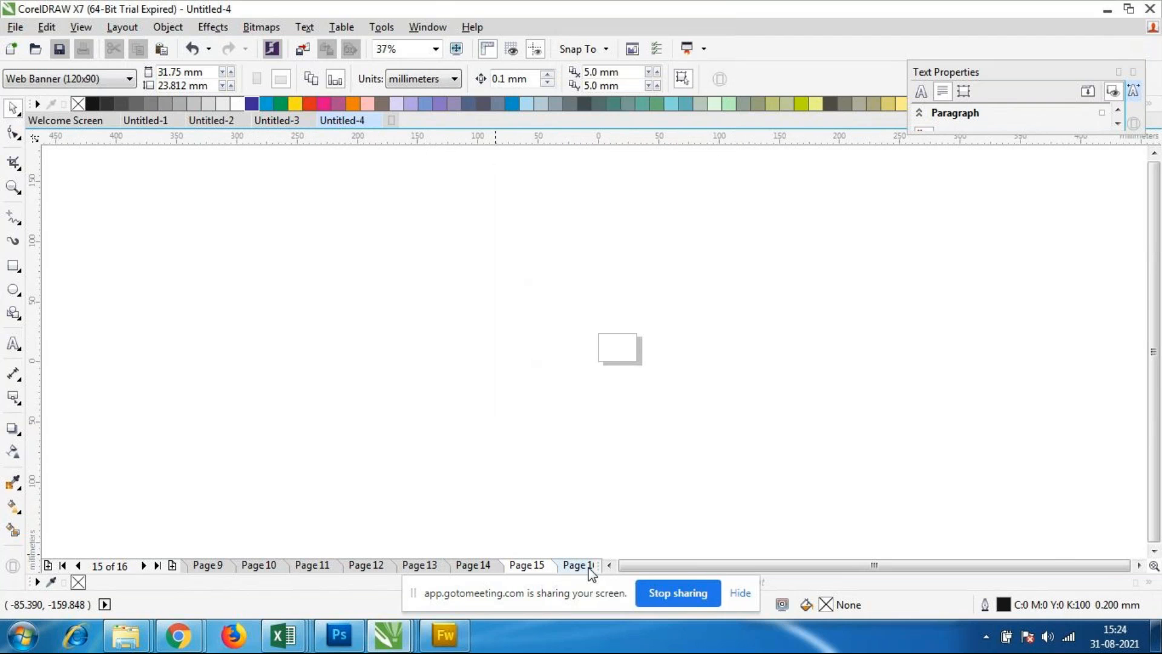
pyautogui.click(158, 565)
pyautogui.click(466, 566)
pyautogui.click(428, 565)
pyautogui.click(158, 566)
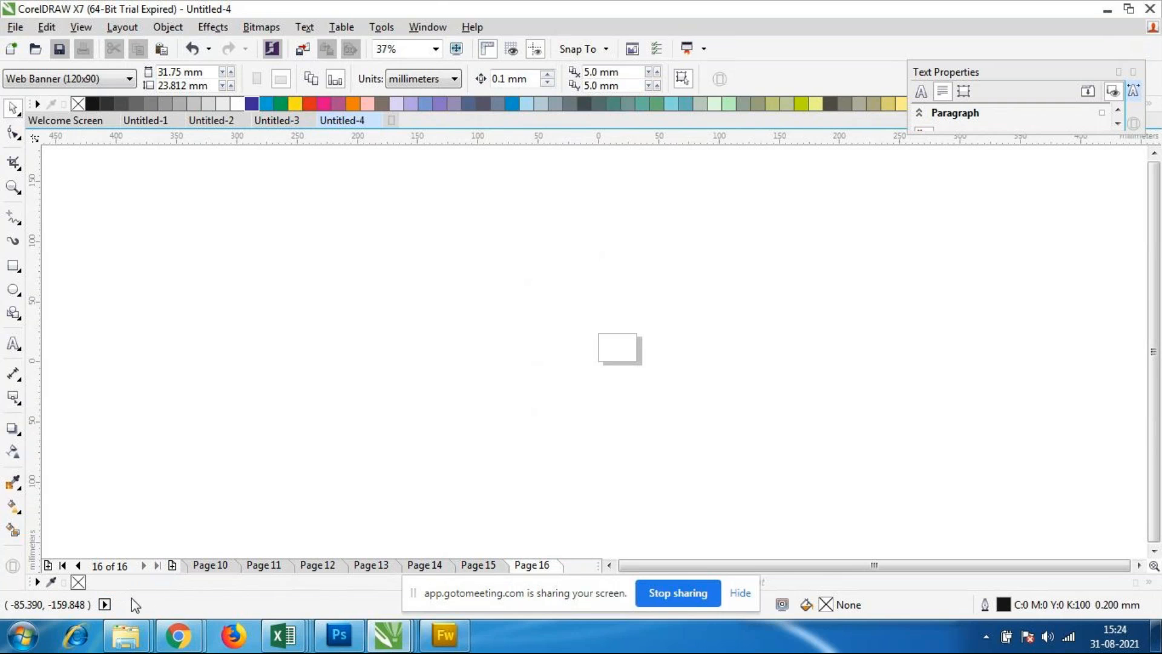
# Step: Return to the first page, logo design, and switch it to landscape orientation
pyautogui.click(62, 565)
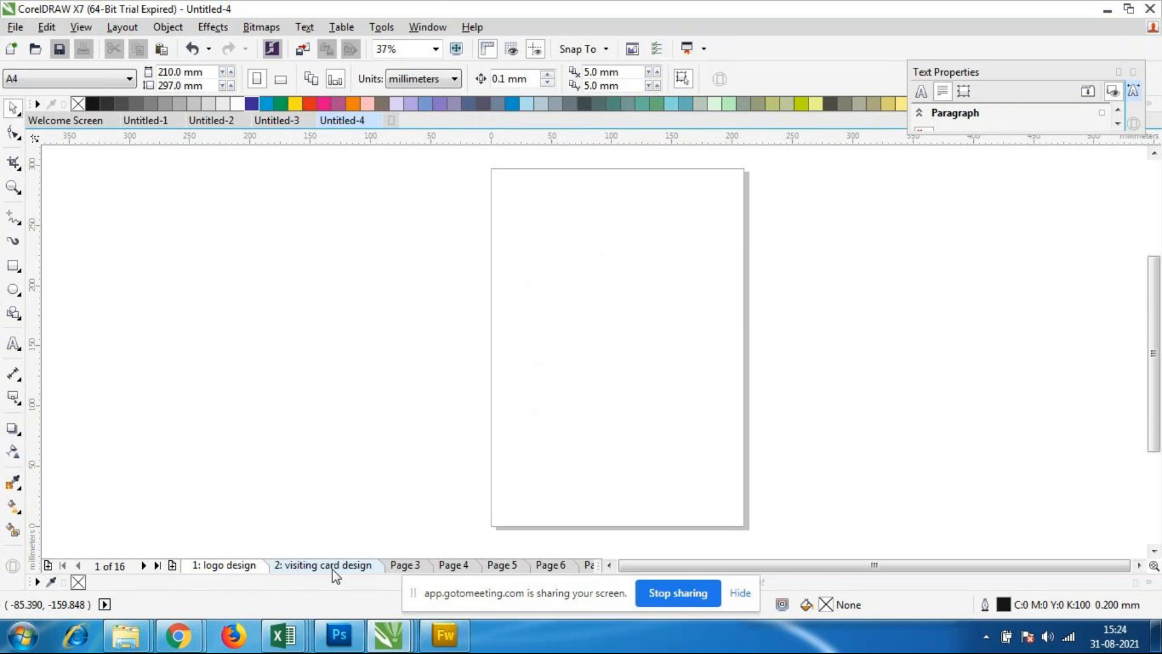
pyautogui.click(280, 79)
pyautogui.scroll(-2, 532, 303)
pyautogui.scroll(2, 657, 307)
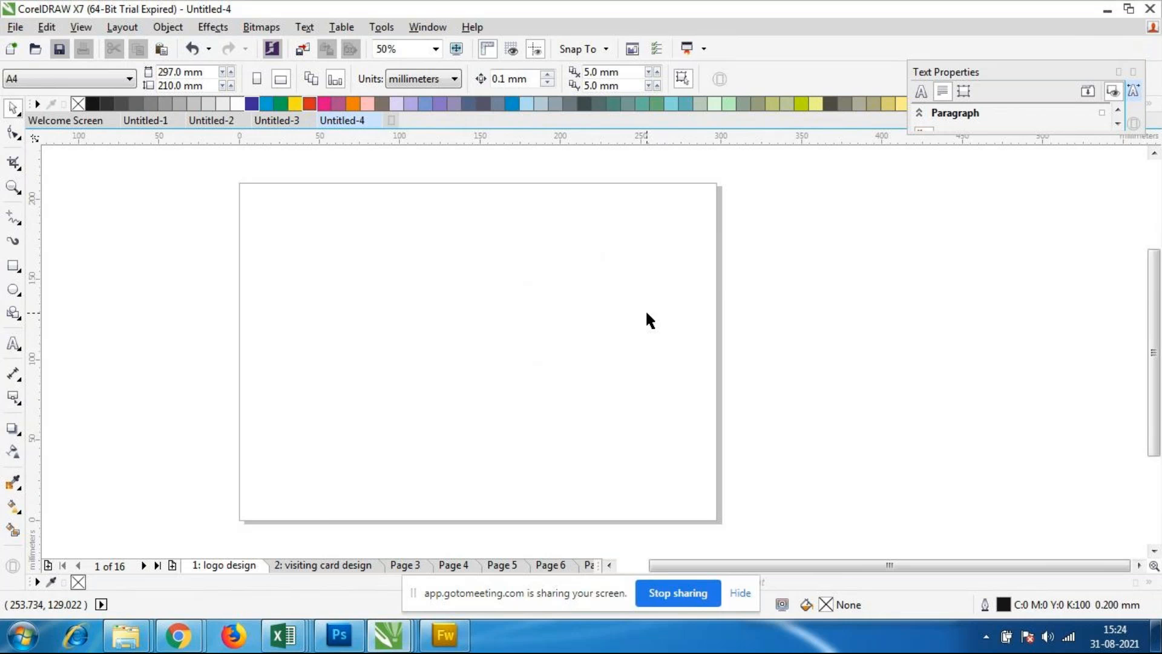
pyautogui.scroll(-2, 392, 261)
pyautogui.scroll(2, 324, 264)
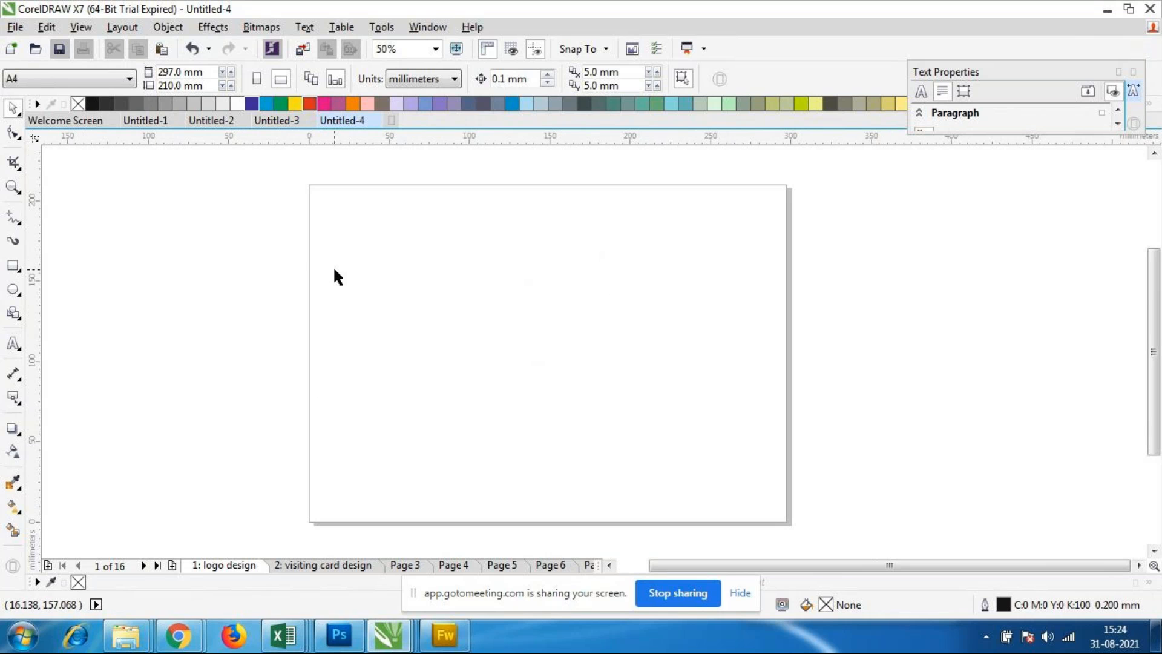
# Step: Set the logo design page's size to 350 mm wide by 300 mm high and compare it with the visiting card design page
pyautogui.click(109, 29)
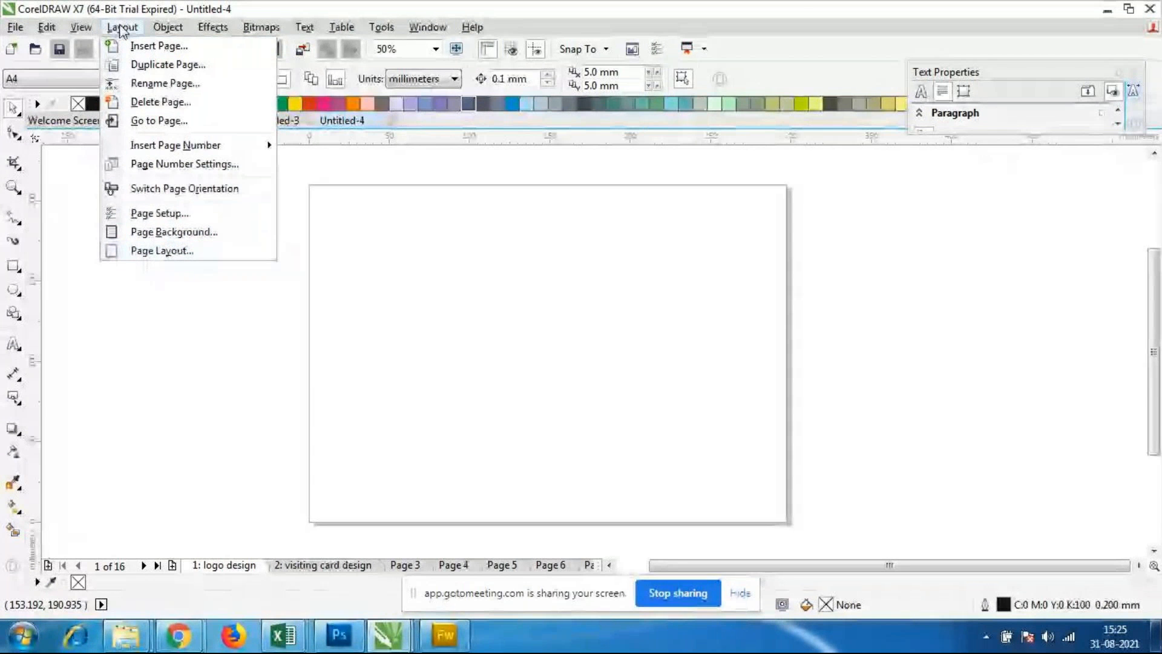
pyautogui.click(179, 215)
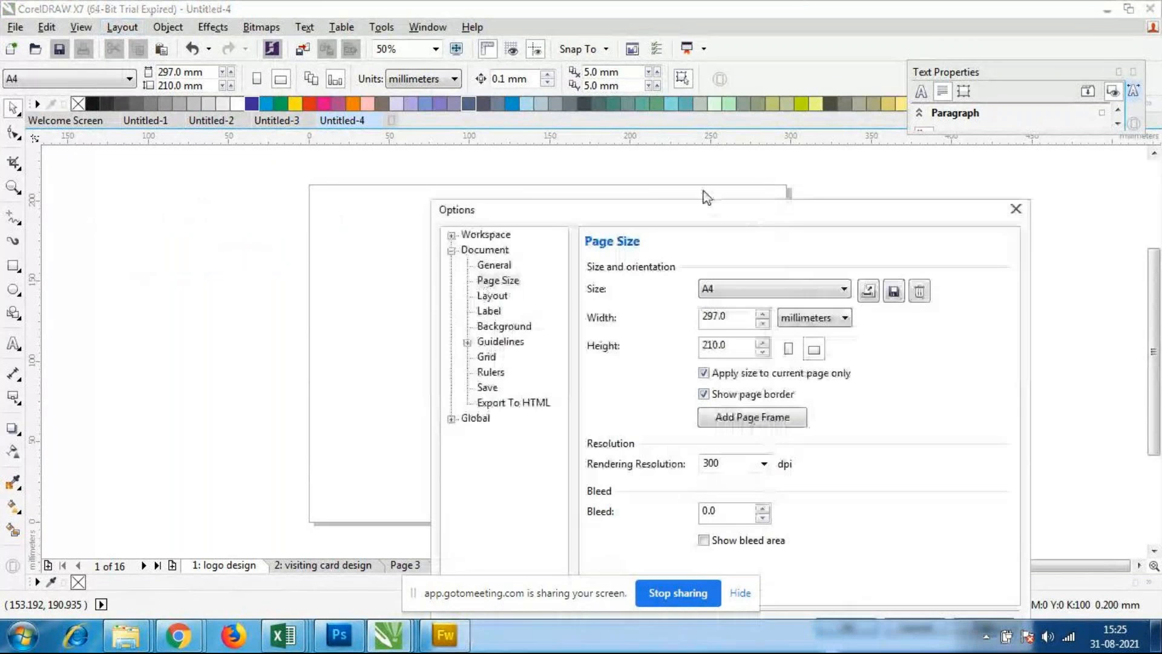
pyautogui.moveTo(690, 203); pyautogui.dragTo(520, 123)
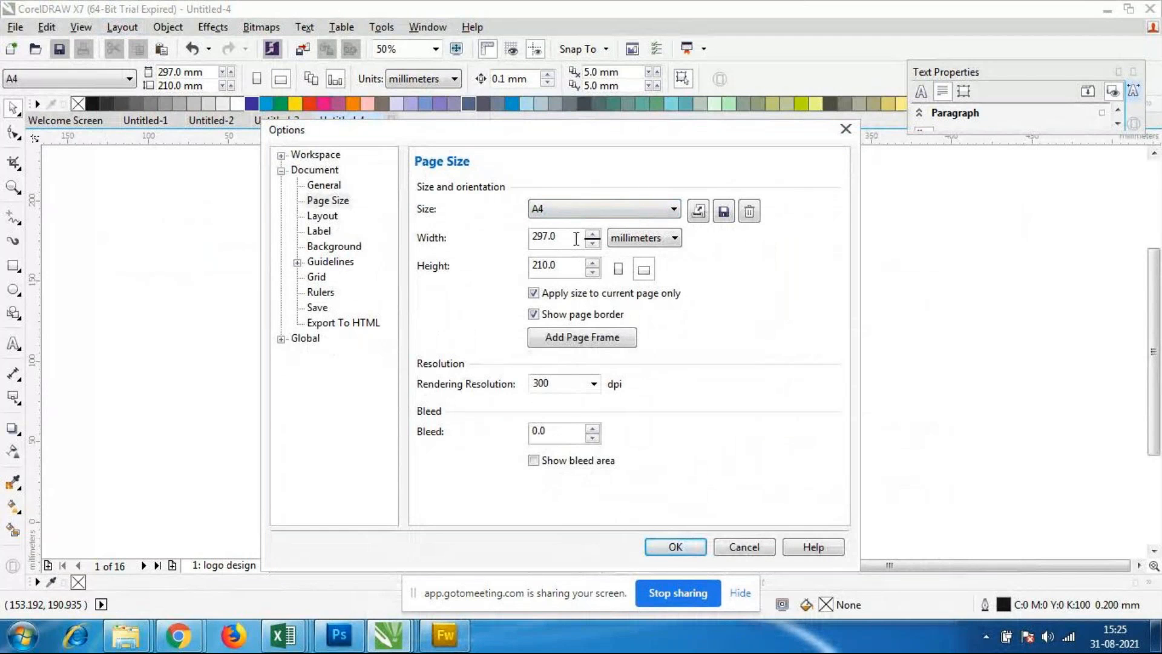
pyautogui.doubleClick(577, 238)
pyautogui.click(568, 244)
pyautogui.moveTo(555, 236); pyautogui.dragTo(458, 240)
pyautogui.write('350')
pyautogui.press('Tab')
pyautogui.write('300')
pyautogui.click(744, 547)
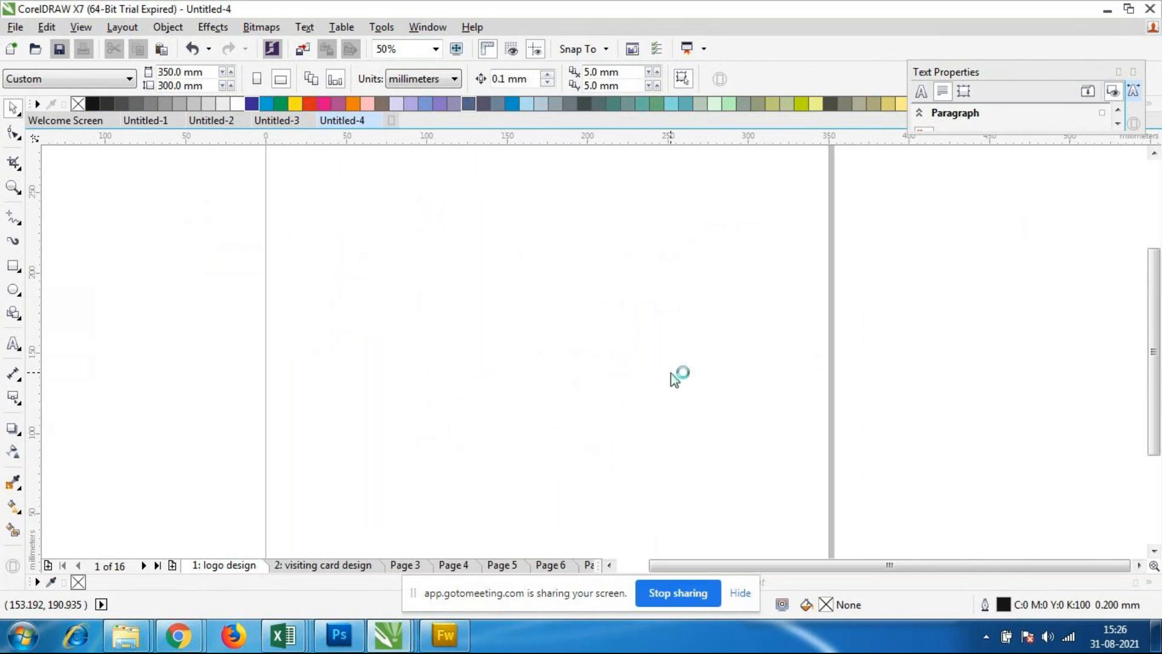
pyautogui.scroll(-2, 660, 343)
pyautogui.scroll(1, 655, 360)
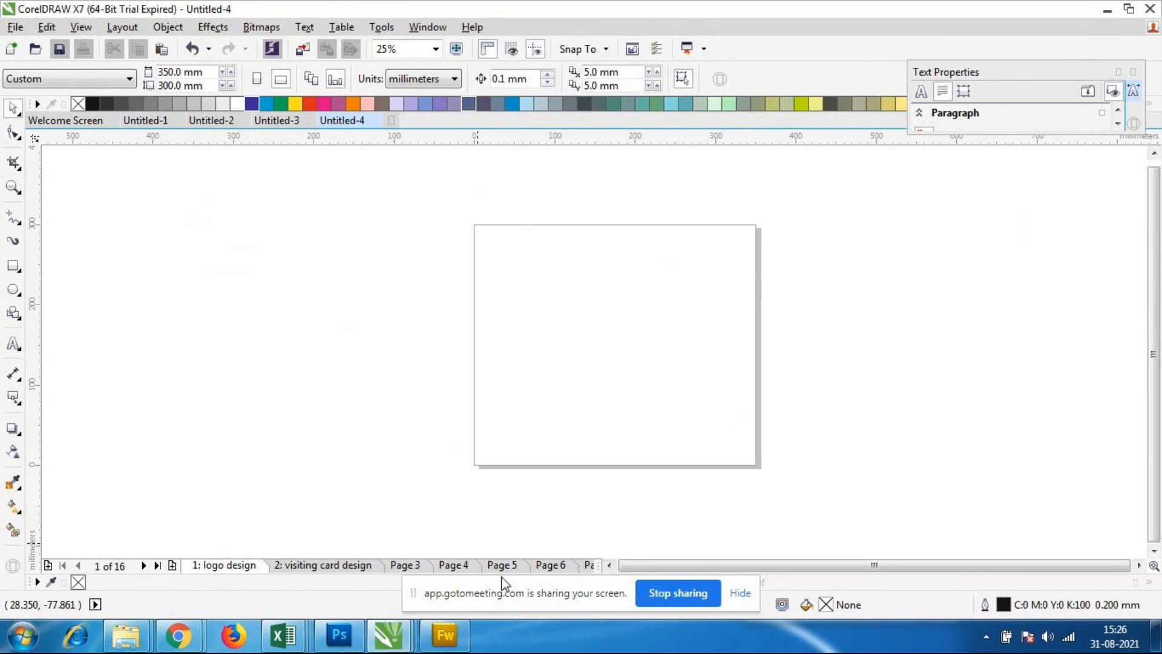
pyautogui.click(319, 569)
pyautogui.click(234, 566)
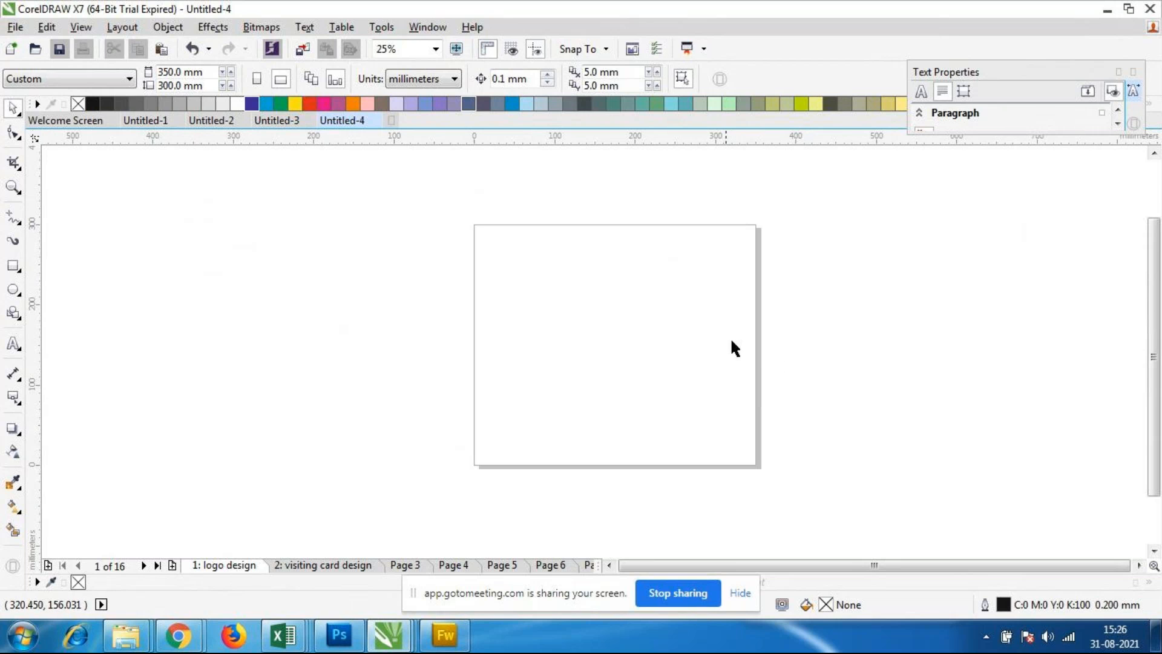
# Step: Open the page setup for the logo design page and choose A4 after browsing the preset page sizes
pyautogui.click(123, 27)
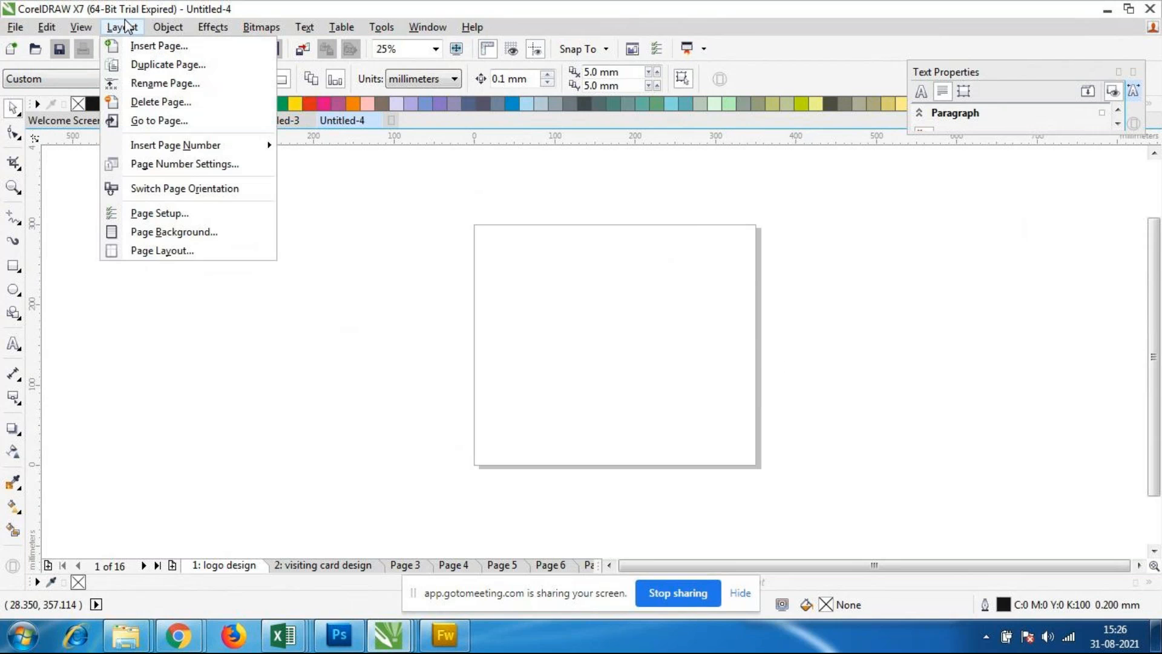
pyautogui.click(156, 216)
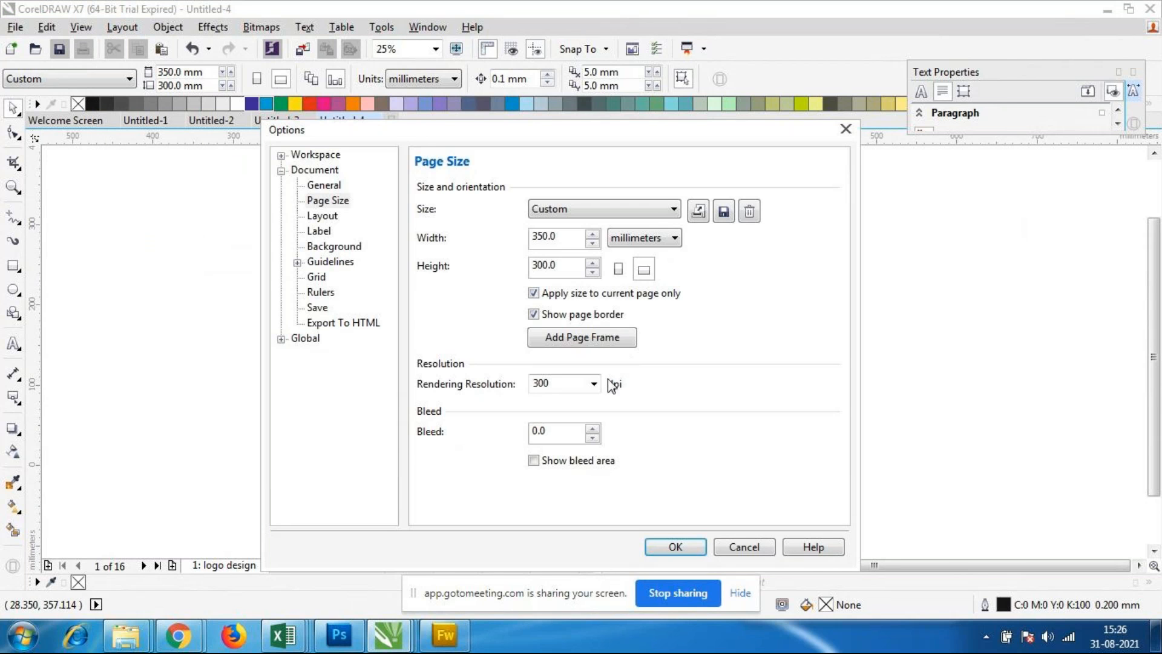
pyautogui.moveTo(582, 135); pyautogui.dragTo(578, 86)
pyautogui.click(574, 160)
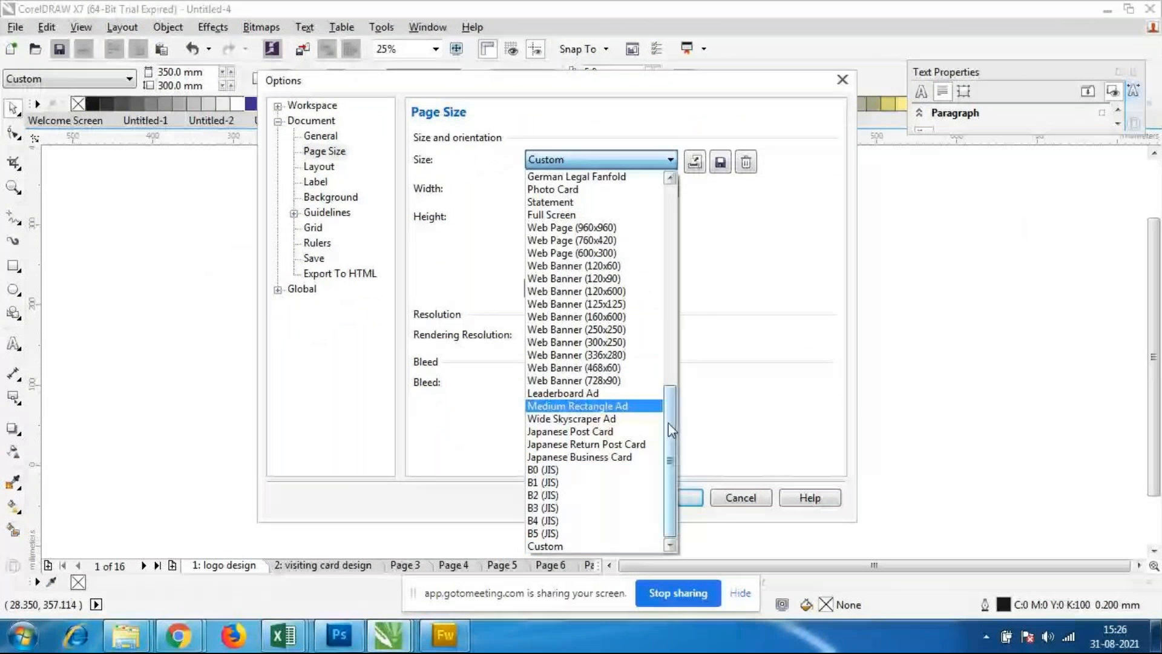
pyautogui.moveTo(670, 427); pyautogui.dragTo(668, 212)
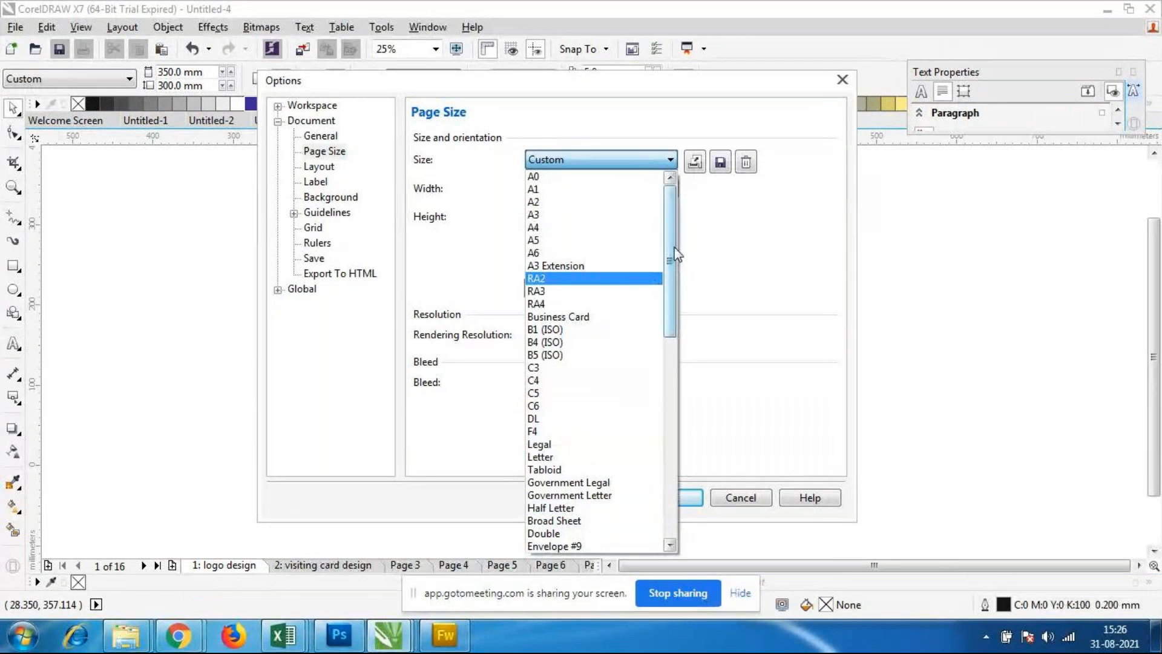
pyautogui.scroll(-1, 673, 258)
pyautogui.moveTo(673, 257); pyautogui.dragTo(672, 457)
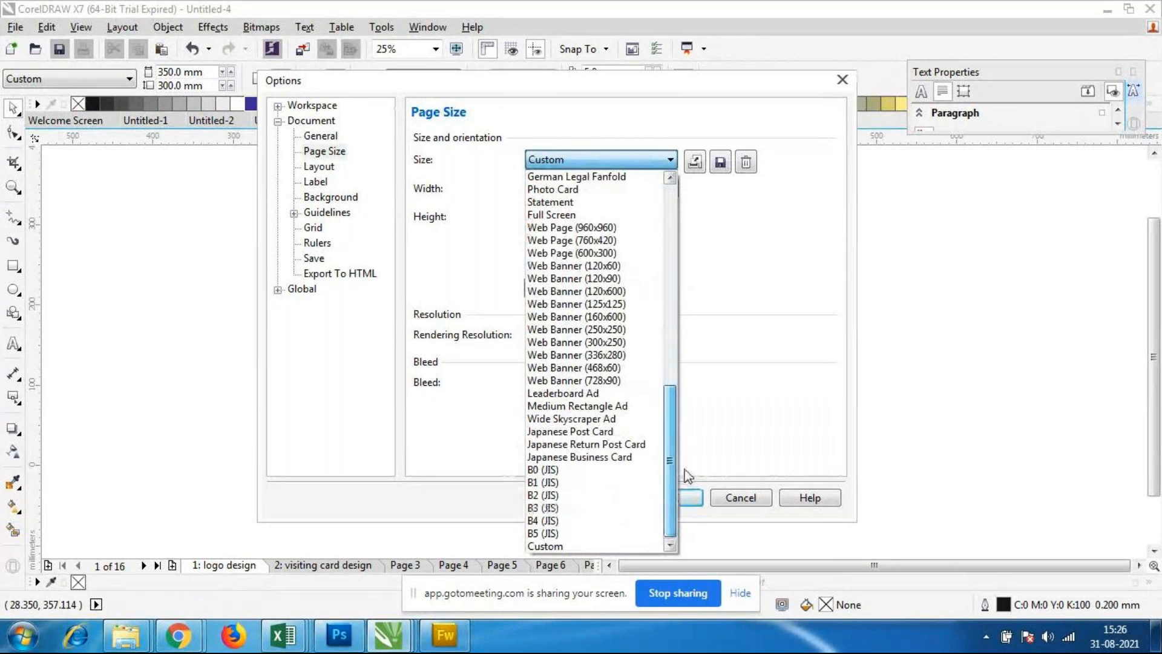
pyautogui.moveTo(673, 495); pyautogui.dragTo(678, 527)
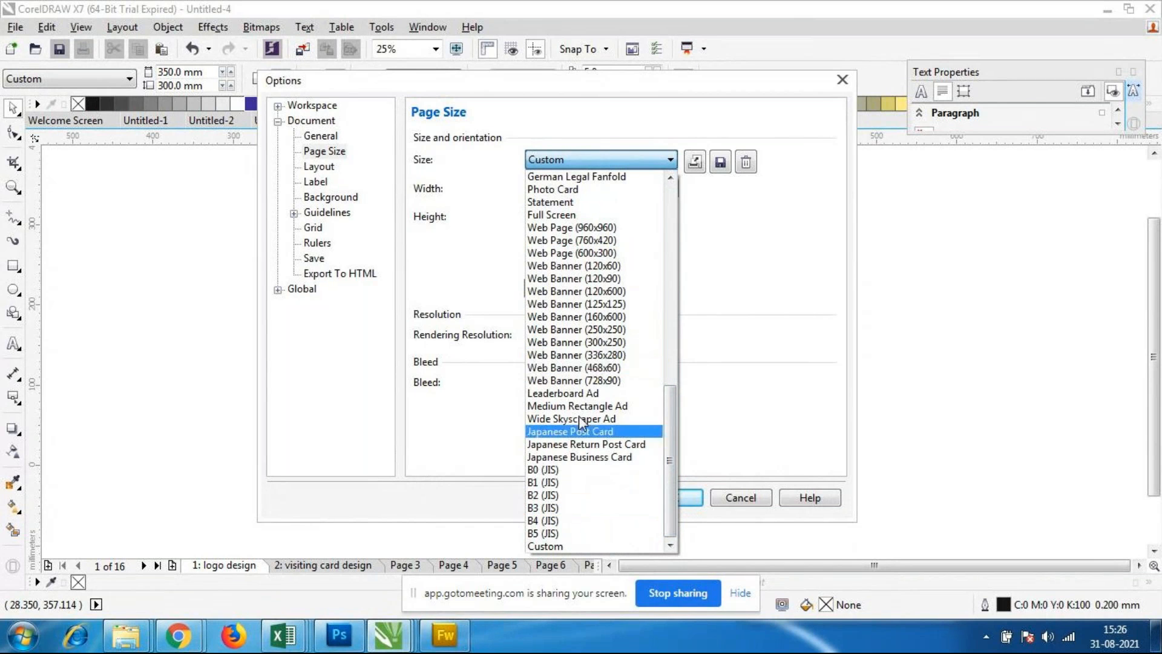
pyautogui.moveTo(673, 434); pyautogui.dragTo(678, 192)
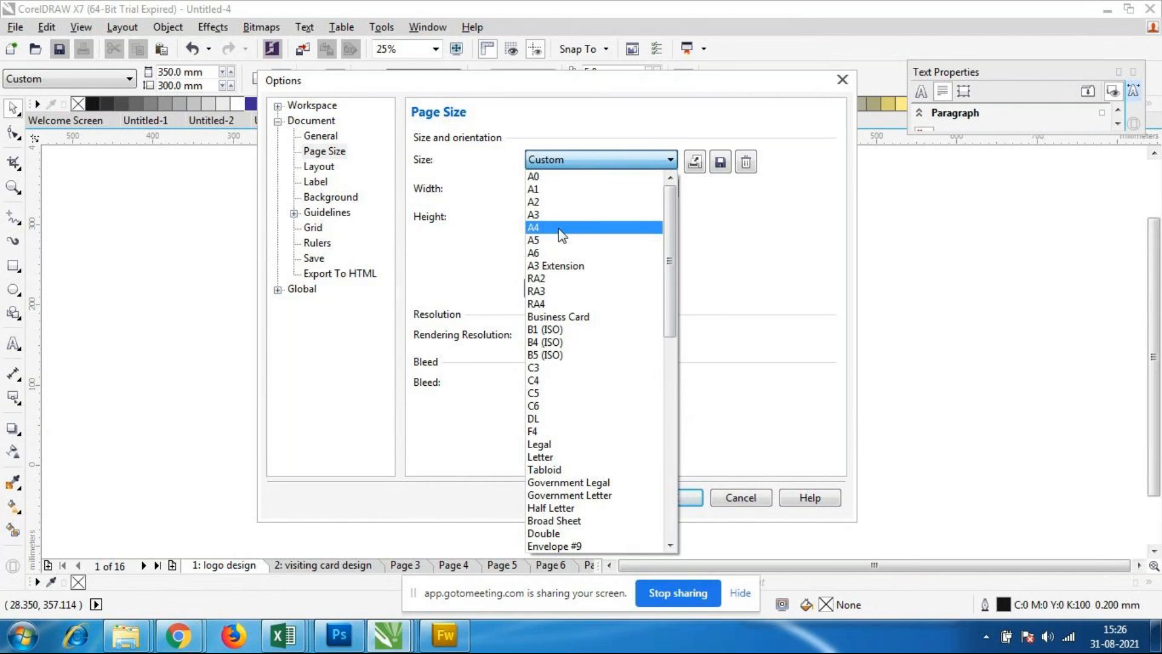
pyautogui.click(558, 228)
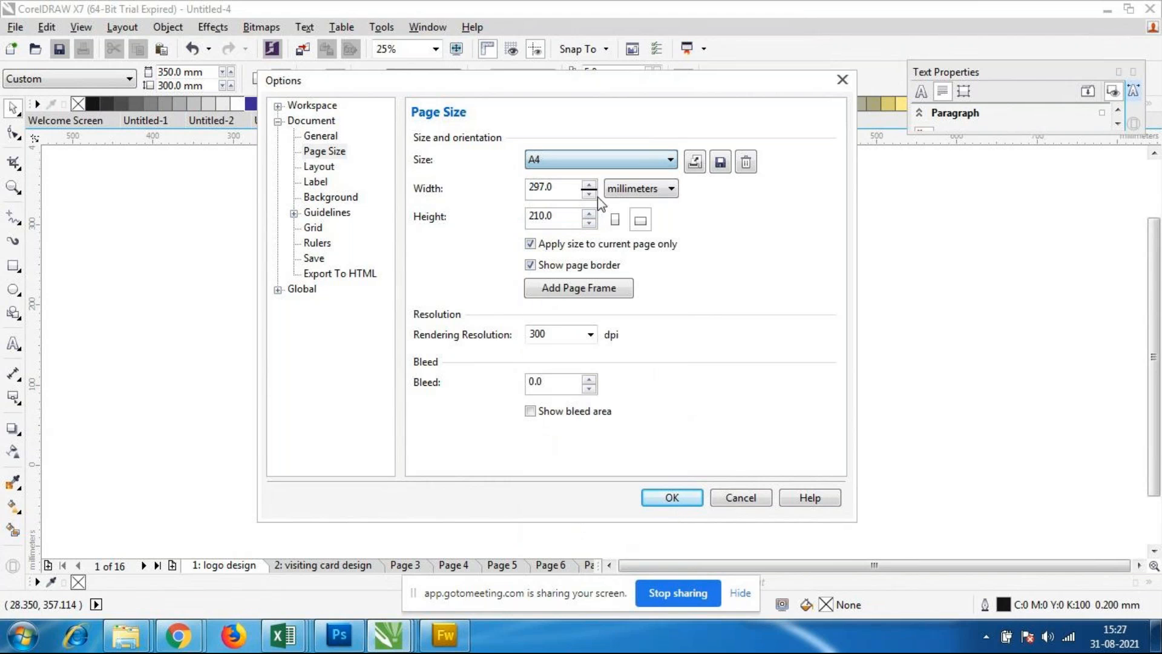
pyautogui.click(603, 159)
pyautogui.click(582, 156)
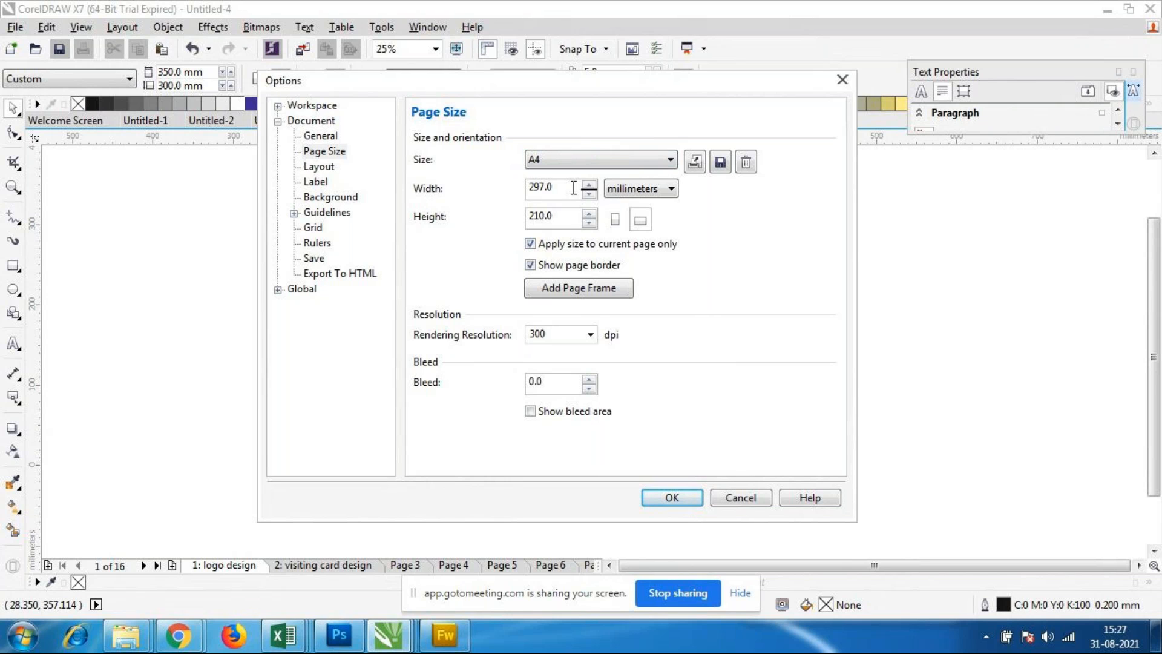
# Step: Set a custom page size of 500 mm width and 100 mm height for the logo design page and apply it
pyautogui.doubleClick(549, 187)
pyautogui.write('500')
pyautogui.press('Tab')
pyautogui.write('100')
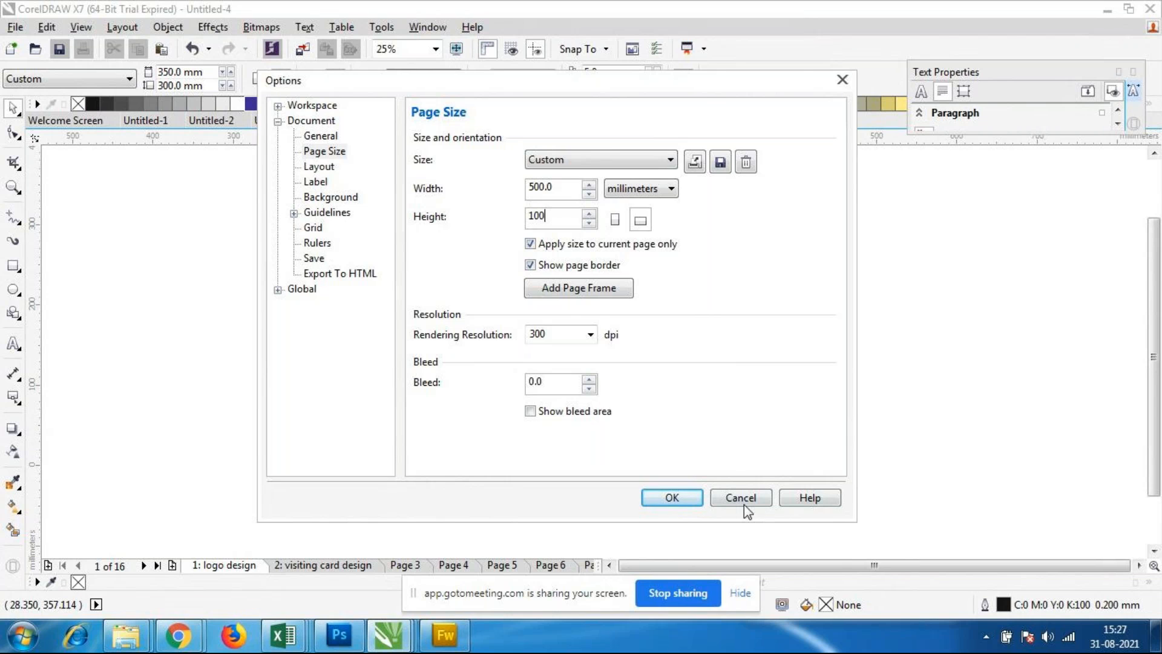
pyautogui.click(675, 498)
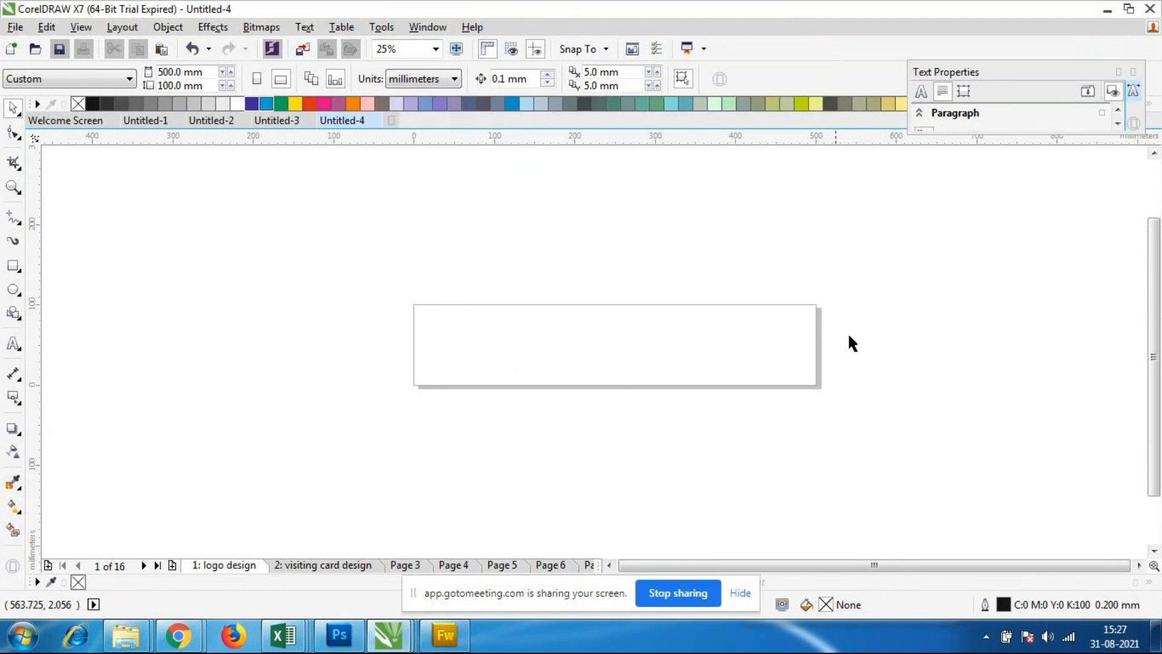
pyautogui.scroll(-2, 644, 354)
pyautogui.scroll(2, 638, 334)
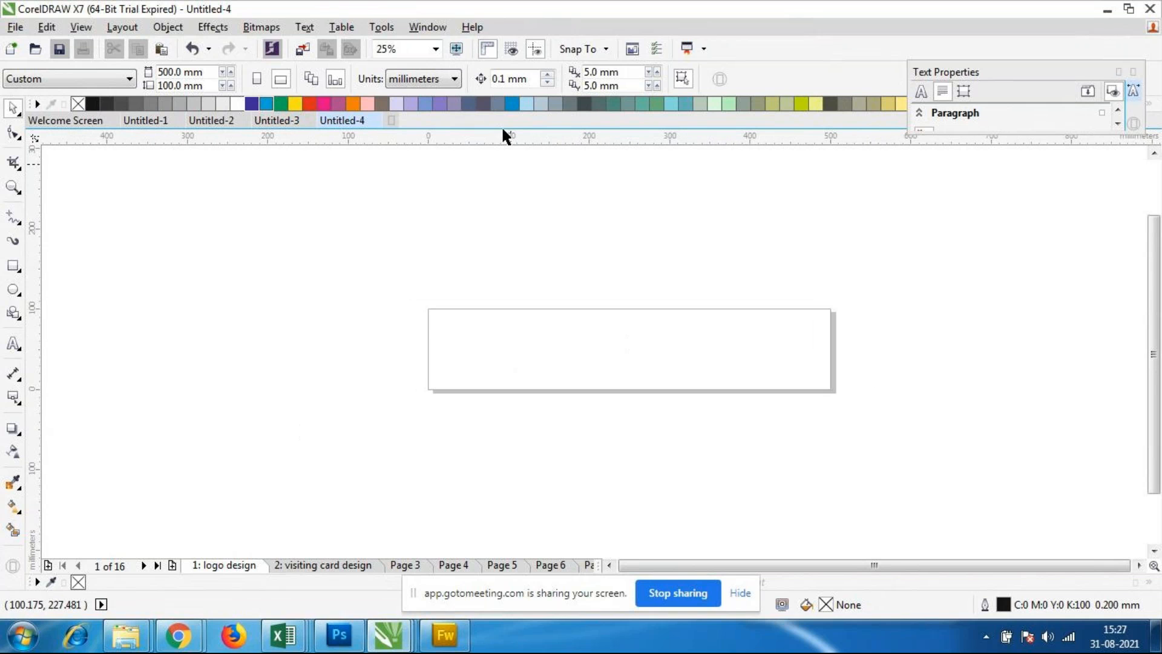
# Step: Give the page a solid yellow background
pyautogui.click(121, 27)
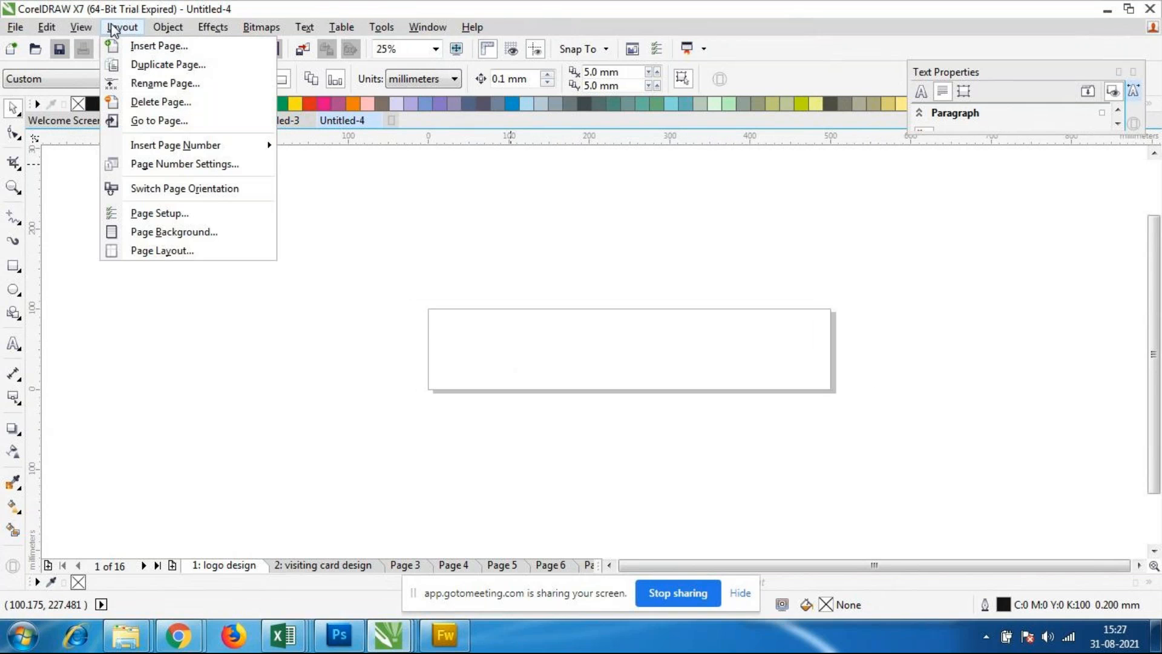
pyautogui.click(195, 234)
pyautogui.moveTo(596, 91); pyautogui.dragTo(525, 95)
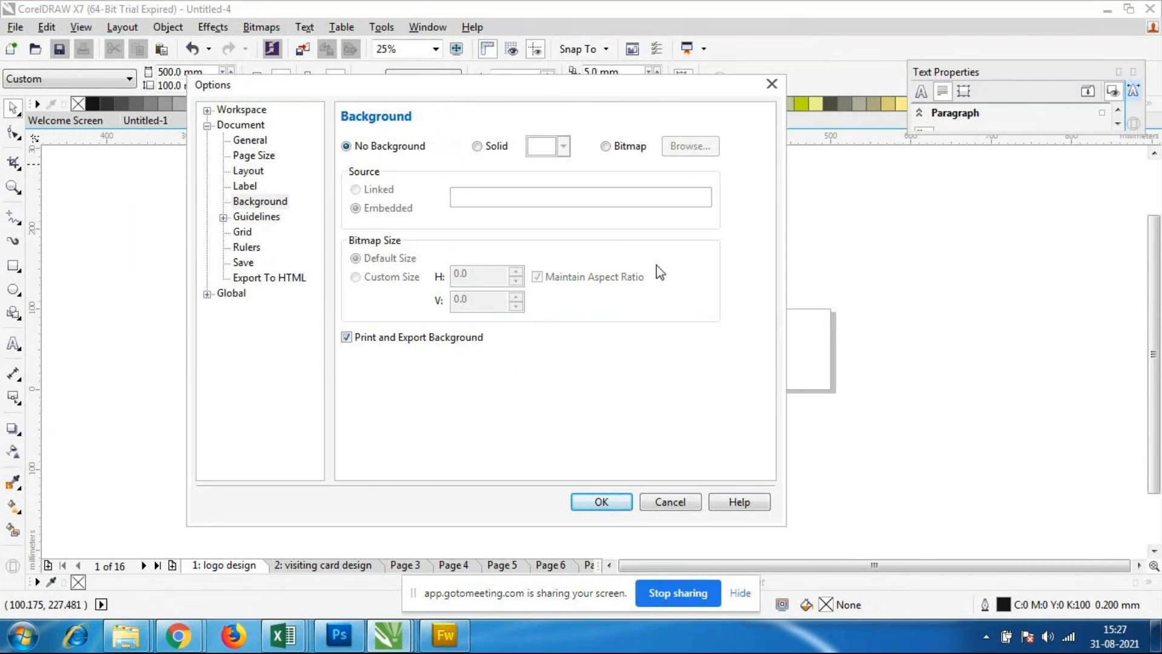
pyautogui.moveTo(514, 93); pyautogui.dragTo(307, 162)
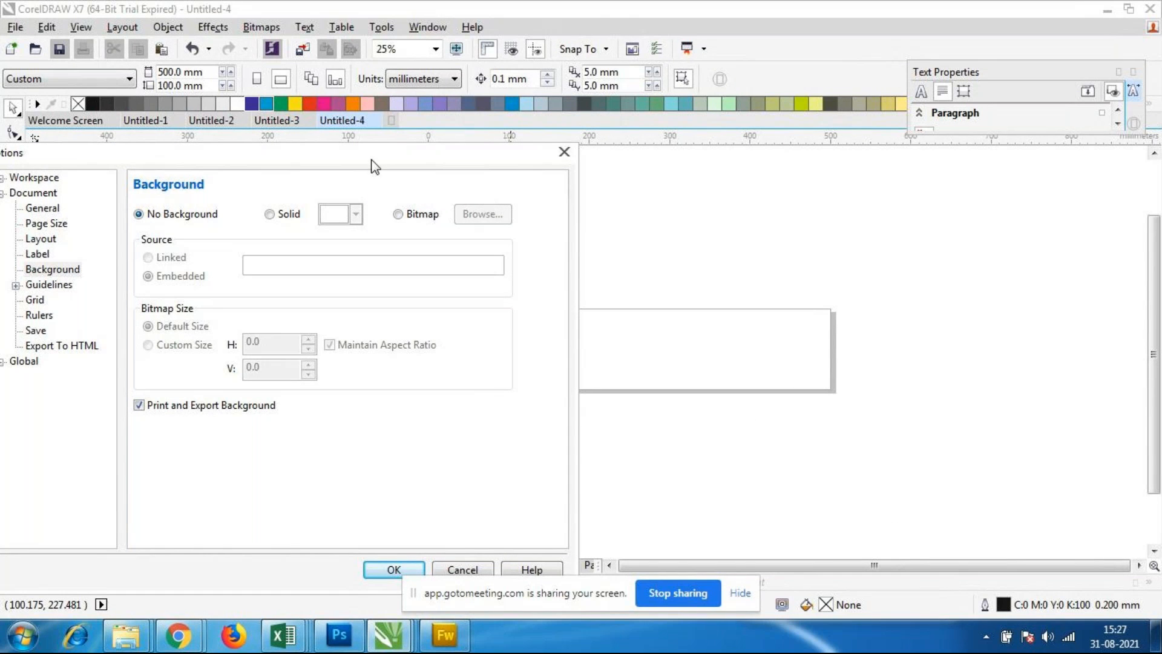
pyautogui.moveTo(362, 155); pyautogui.dragTo(660, 159)
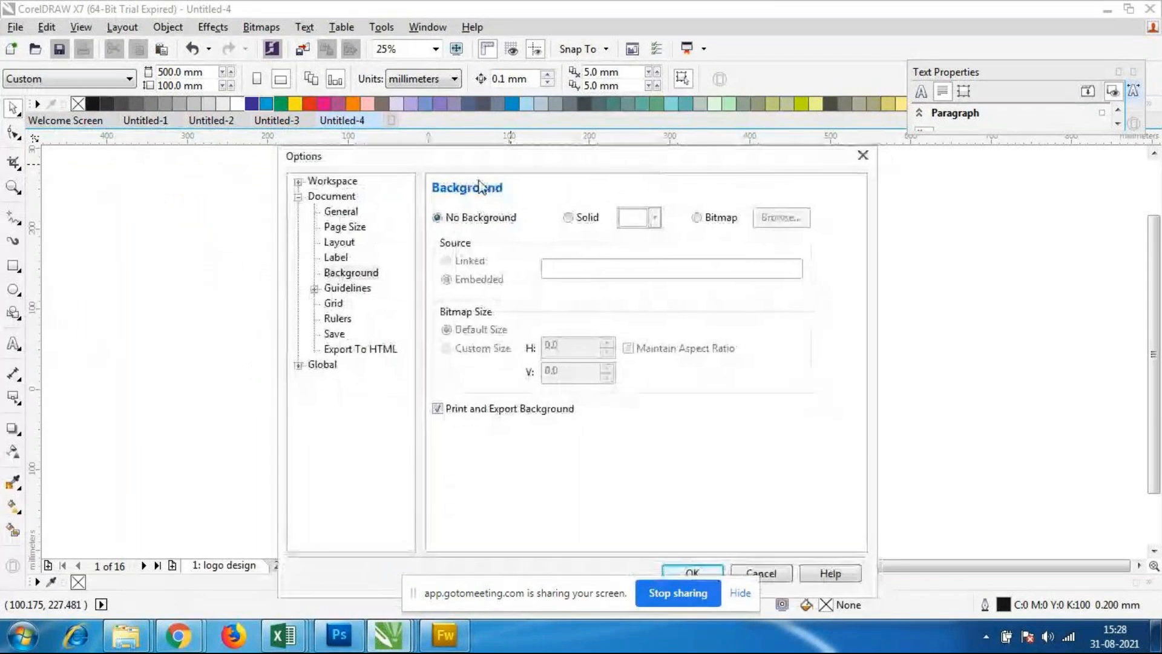
pyautogui.click(567, 218)
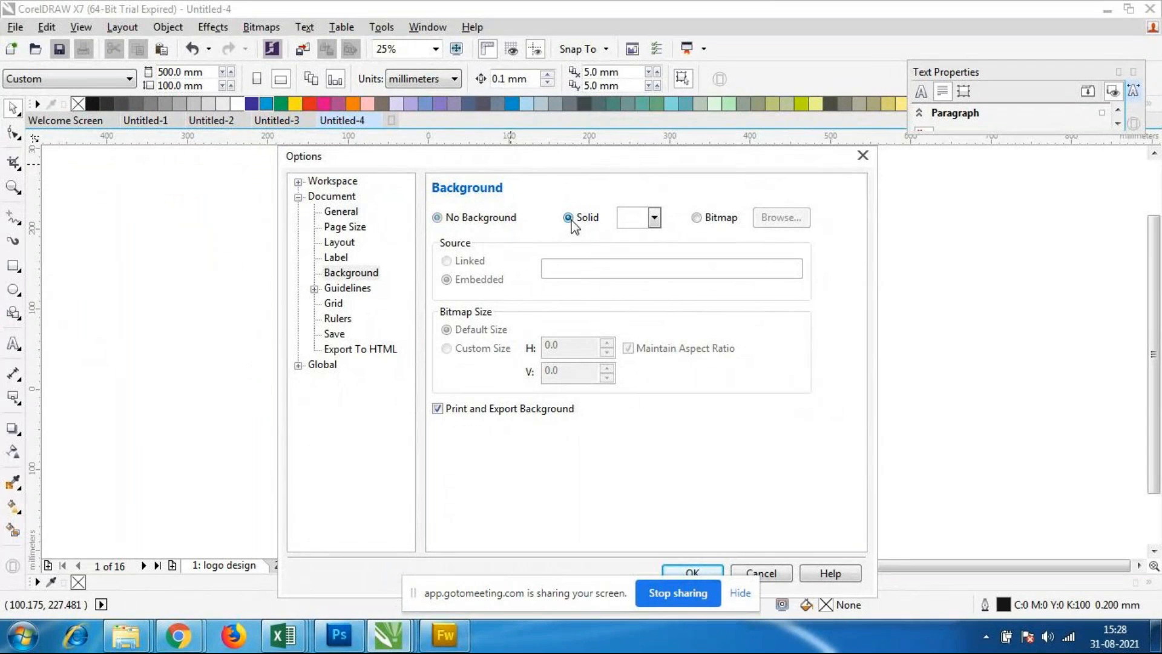
pyautogui.click(655, 218)
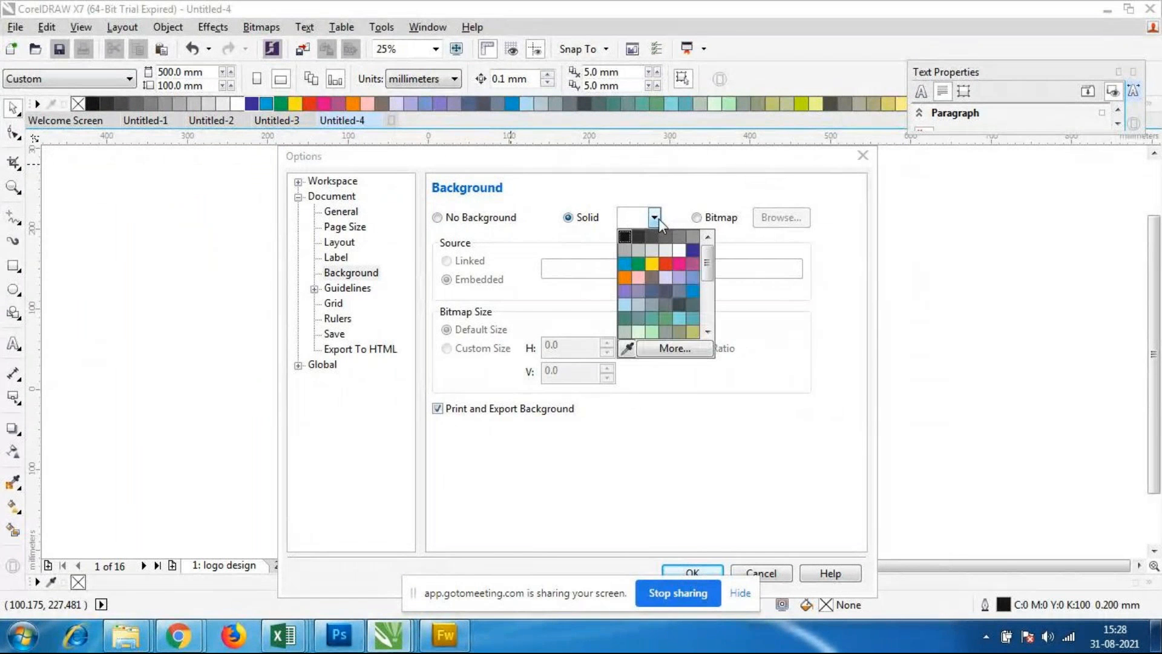
pyautogui.click(653, 265)
pyautogui.moveTo(630, 162); pyautogui.dragTo(528, 100)
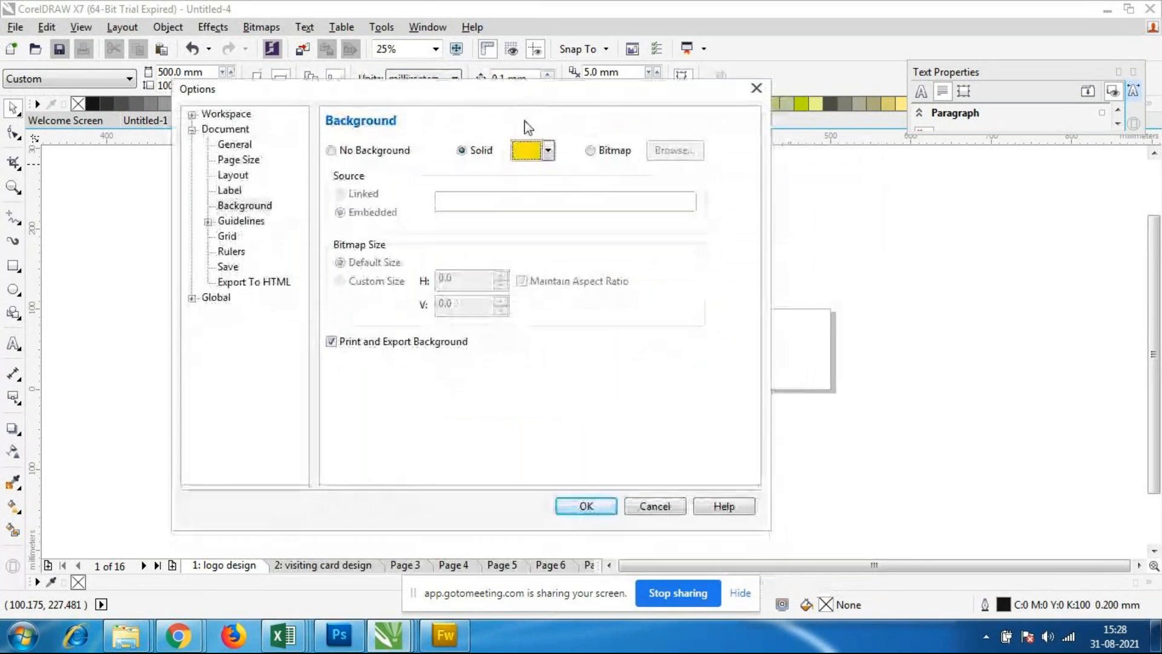
pyautogui.click(581, 507)
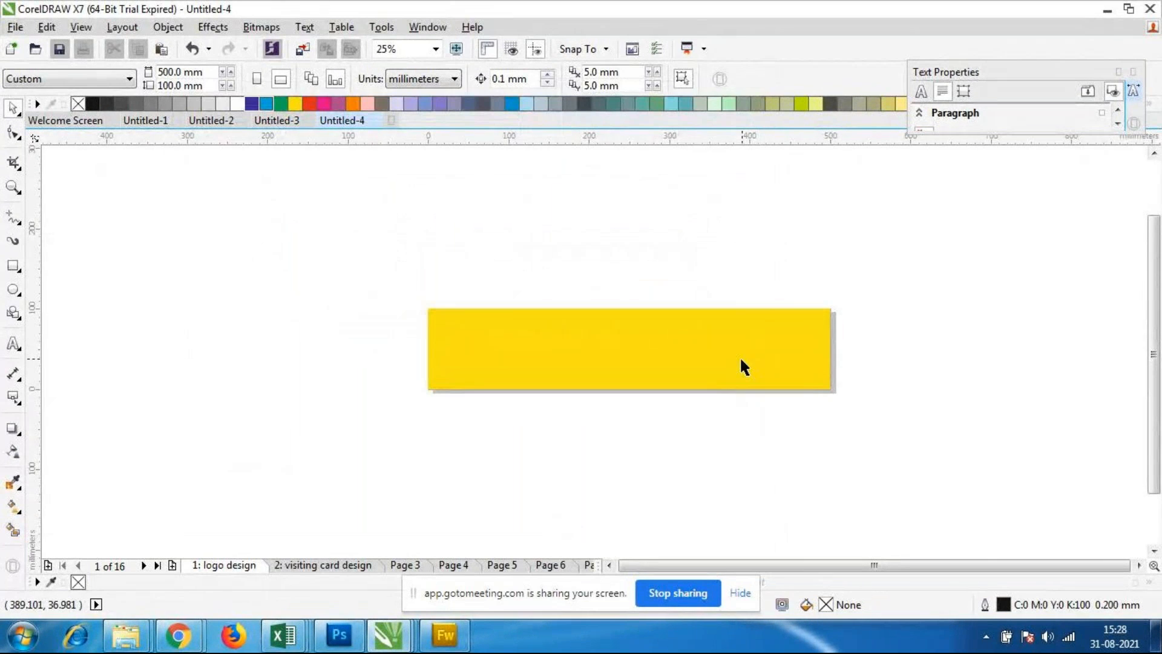
# Step: Check whether the page's yellow background can be selected as an object on the canvas
pyautogui.scroll(-1, 735, 349)
pyautogui.scroll(2, 720, 336)
pyautogui.scroll(-1, 715, 338)
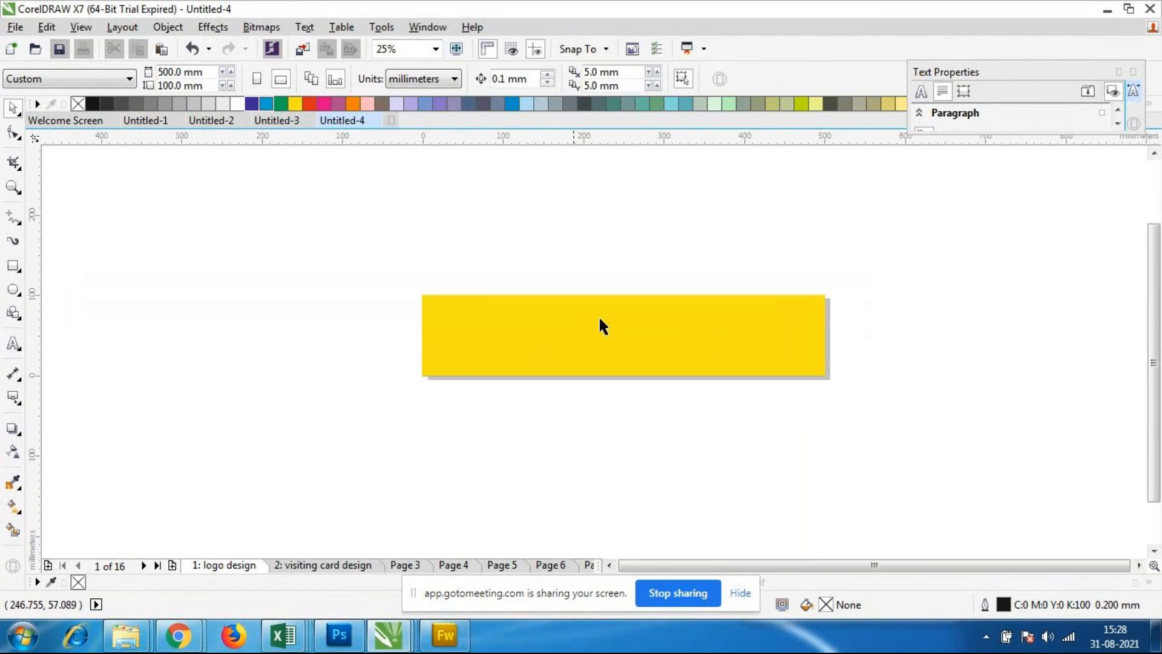
pyautogui.moveTo(362, 302); pyautogui.dragTo(571, 382)
pyautogui.moveTo(399, 259); pyautogui.dragTo(991, 490)
pyautogui.moveTo(524, 348); pyautogui.dragTo(423, 355)
pyautogui.moveTo(413, 287); pyautogui.dragTo(375, 248)
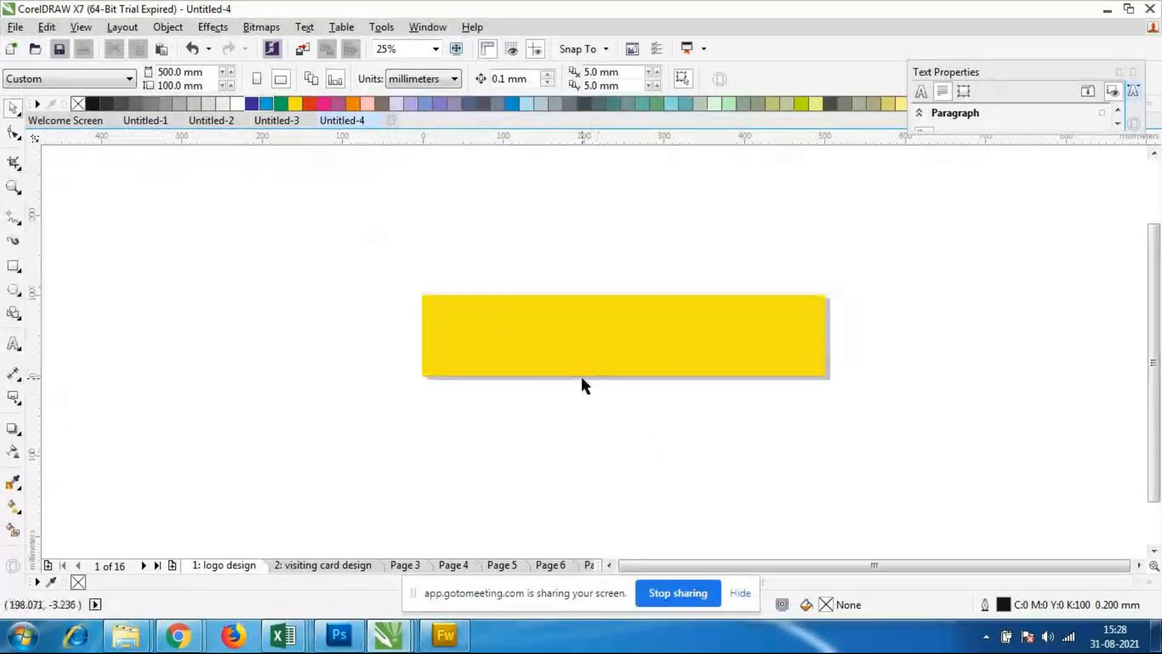
pyautogui.scroll(1, 787, 353)
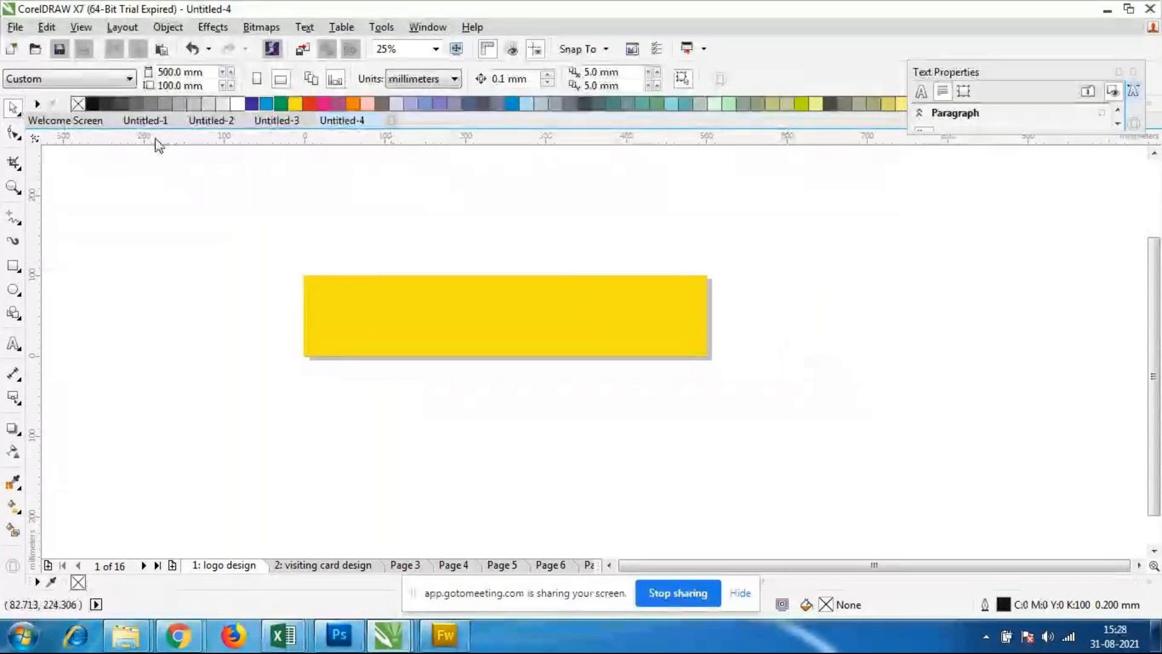
# Step: Review the page background settings and close them without applying changes
pyautogui.click(129, 29)
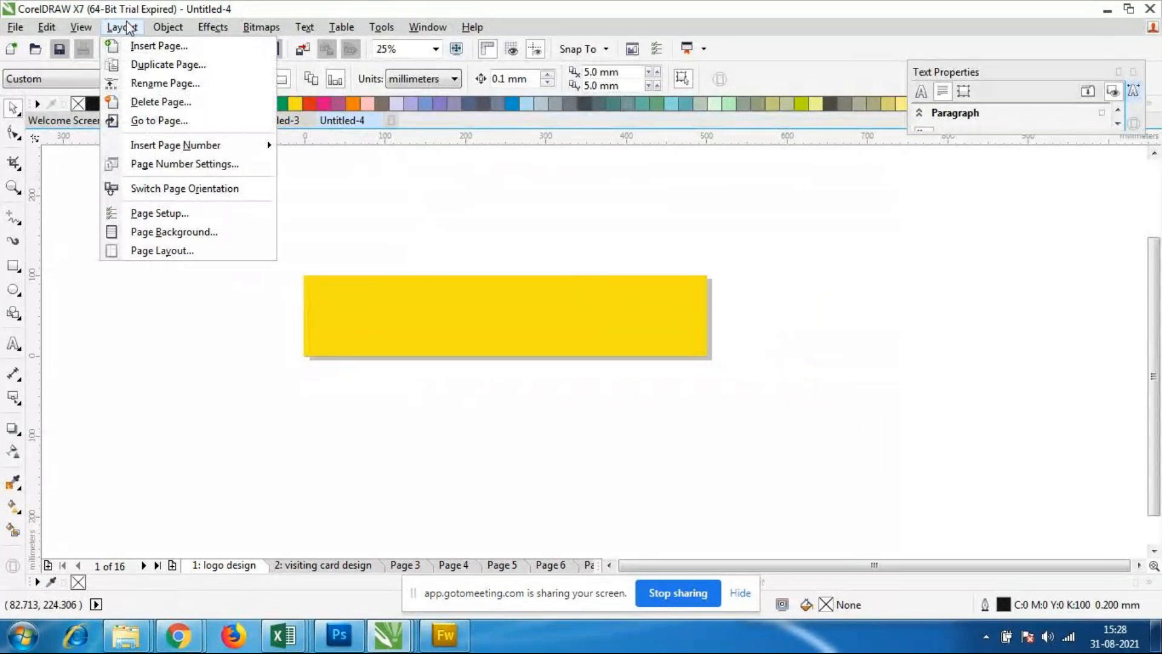
pyautogui.click(156, 232)
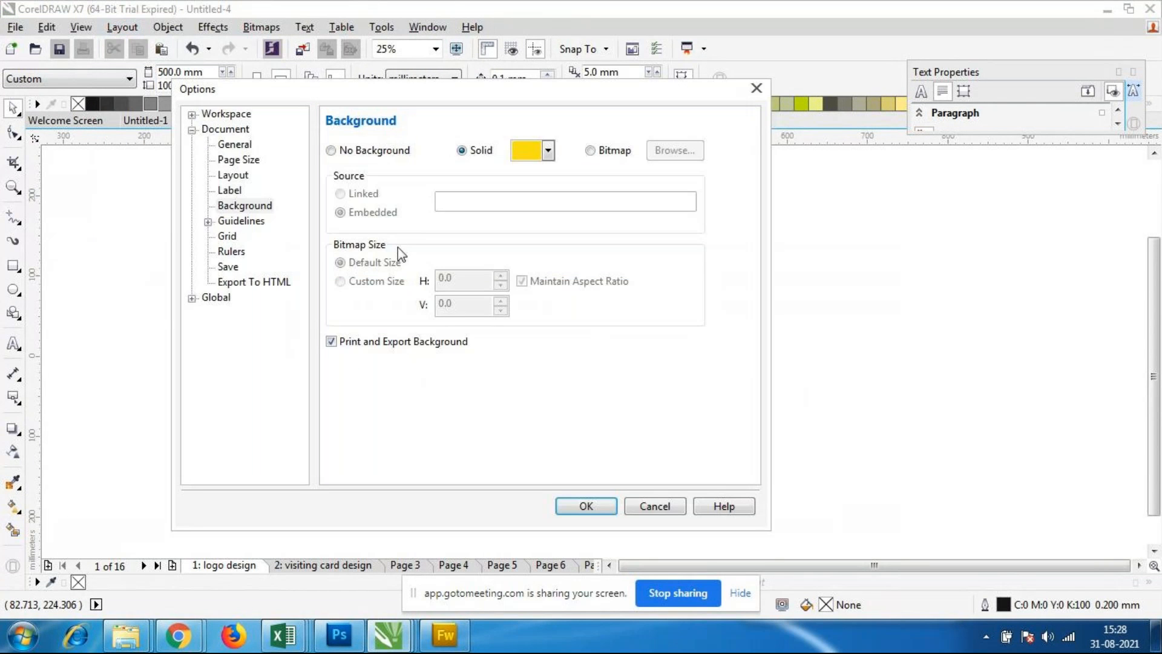
pyautogui.click(681, 511)
pyautogui.click(123, 27)
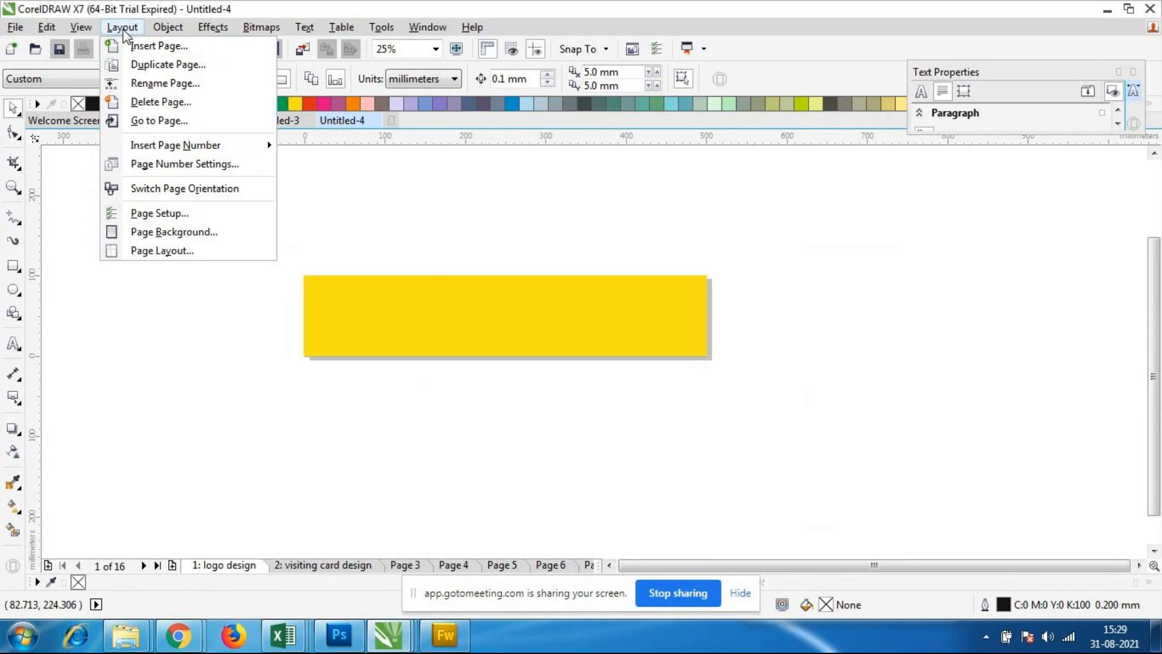
# Step: Switch to the GoToMeeting session in Chrome and look through the participant tiles
pyautogui.click(184, 642)
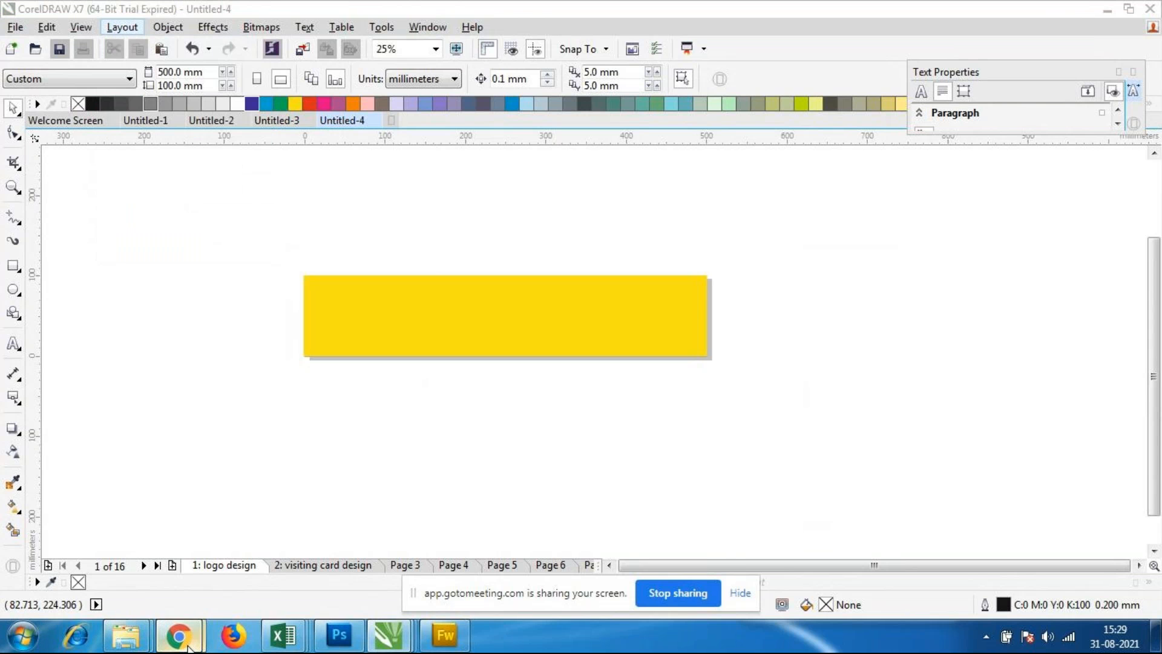
pyautogui.click(97, 558)
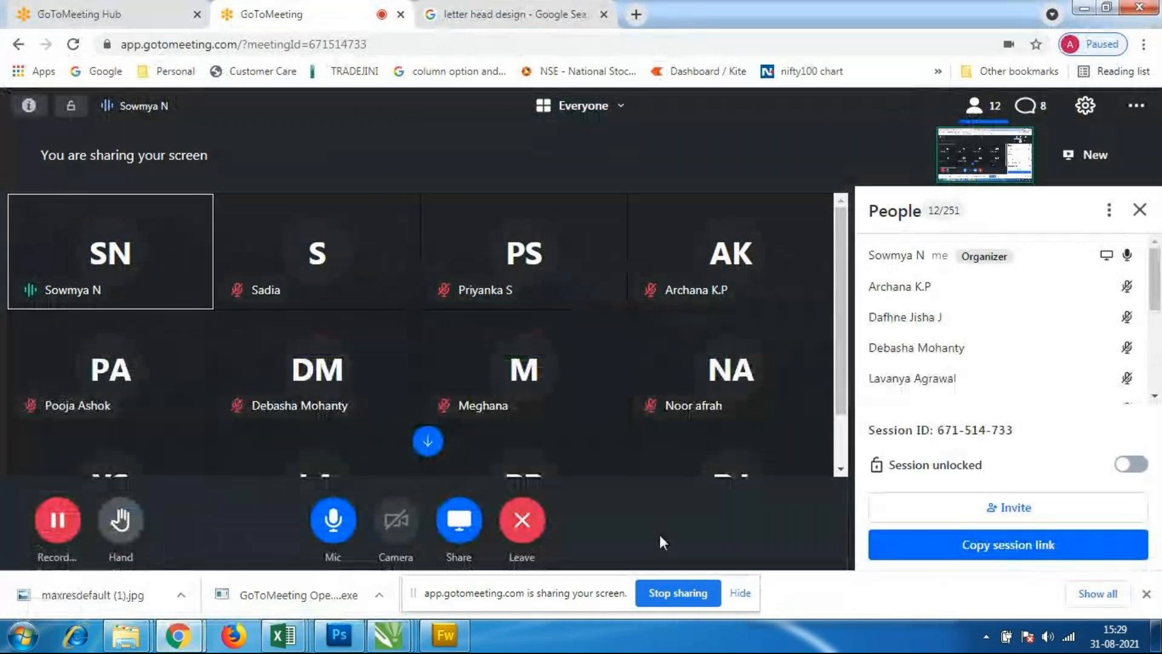
pyautogui.scroll(-2, 822, 422)
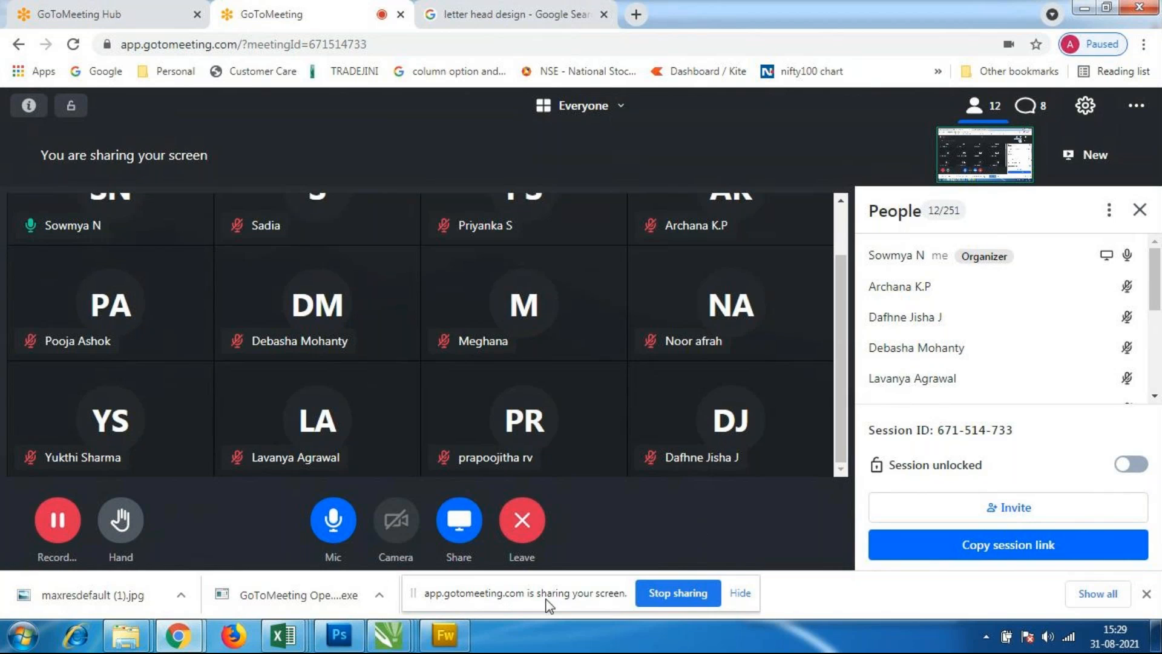
# Step: Switch back to CorelDRAW's Untitled-3 document and set the page bleed to 8.0 mm in the page setup
pyautogui.moveTo(387, 633)
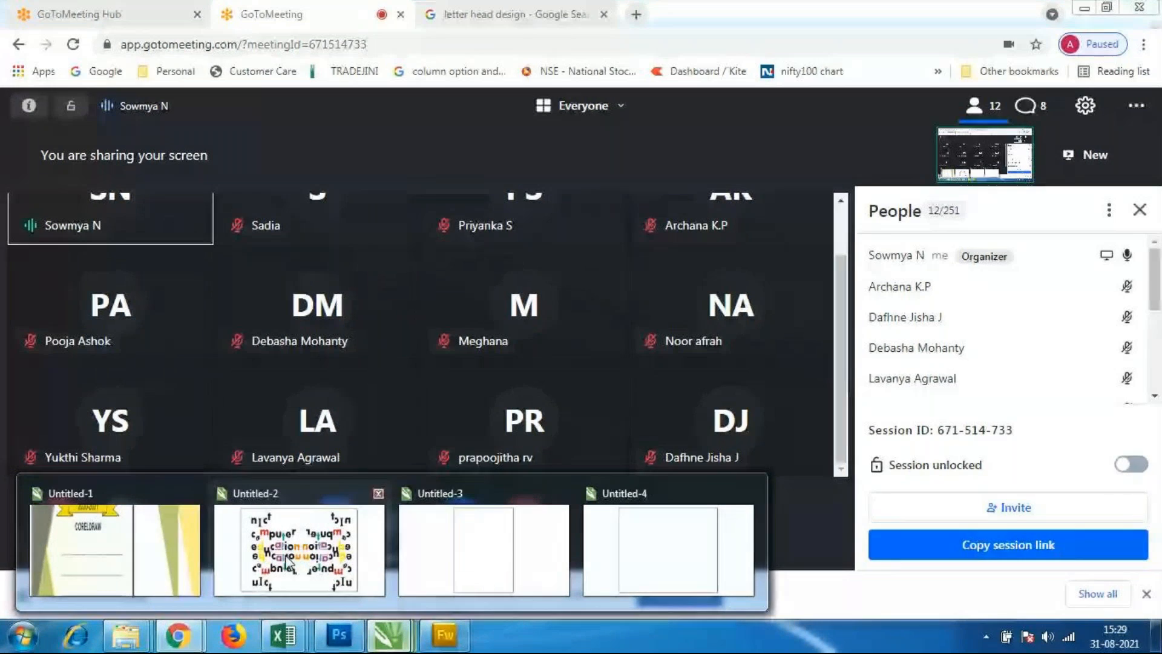
pyautogui.click(501, 569)
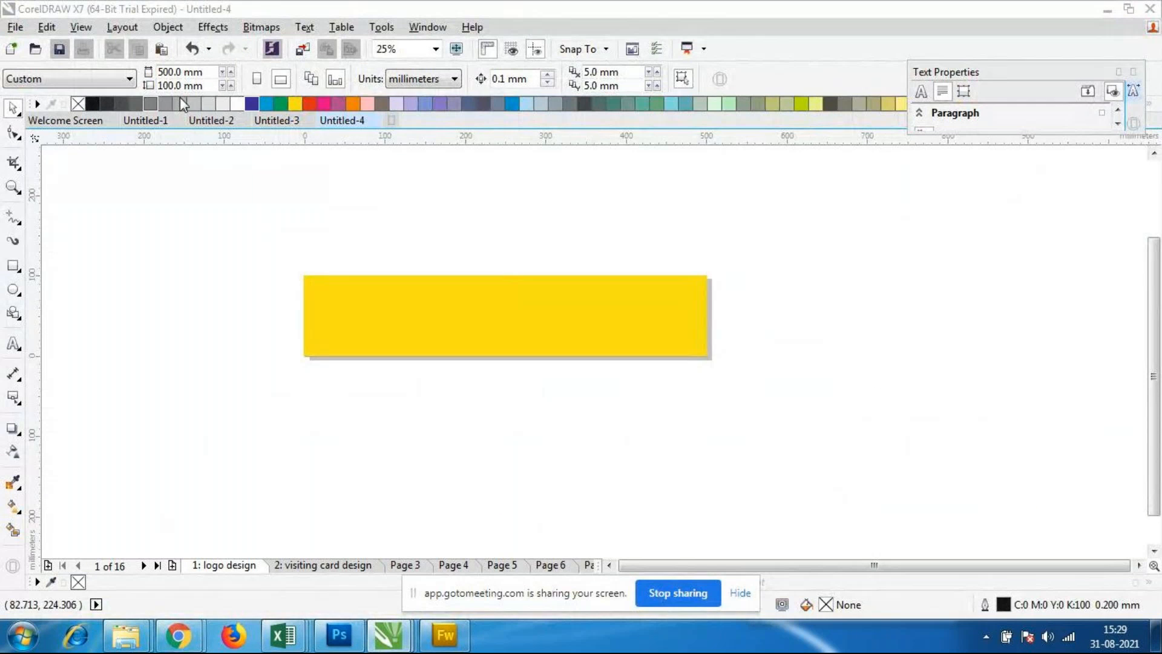
pyautogui.click(125, 28)
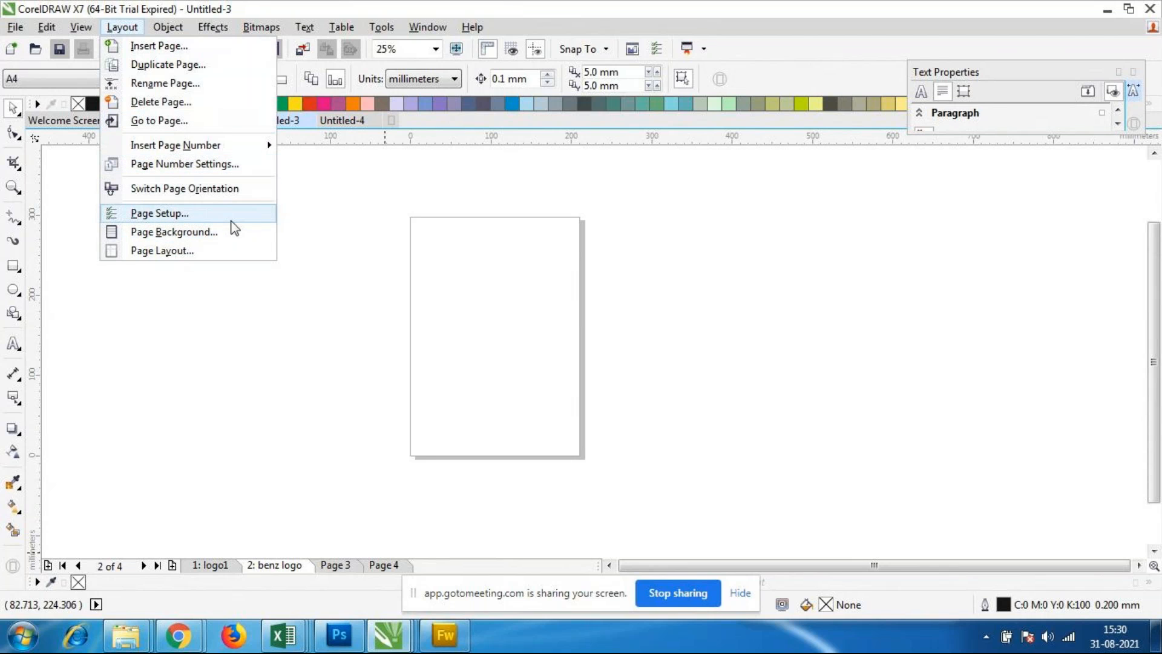
pyautogui.click(185, 218)
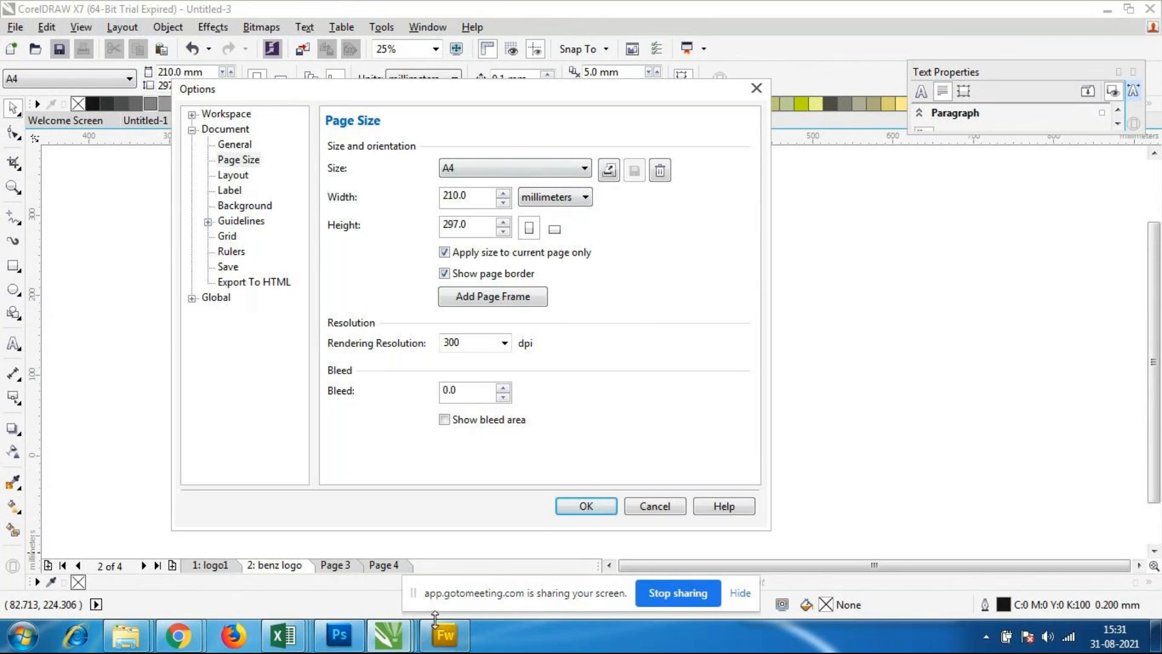
pyautogui.moveTo(503, 392); pyautogui.dragTo(504, 388)
pyautogui.click(590, 513)
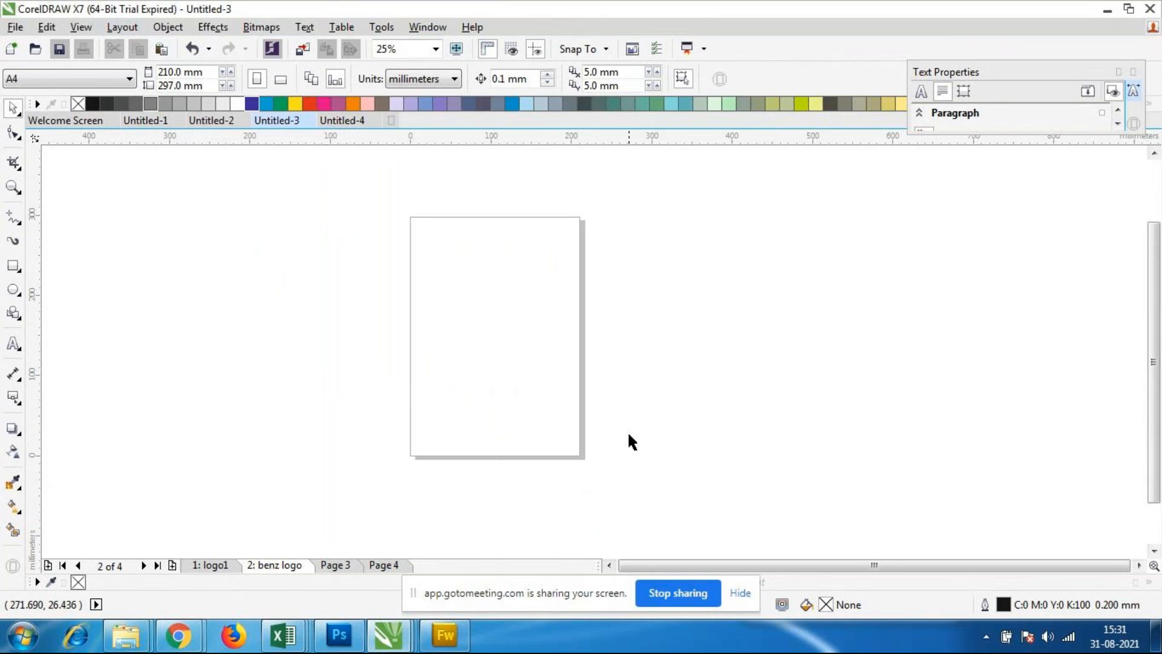
# Step: Examine the area around the edges of the A4 page for the bleed margin
pyautogui.scroll(3, 547, 332)
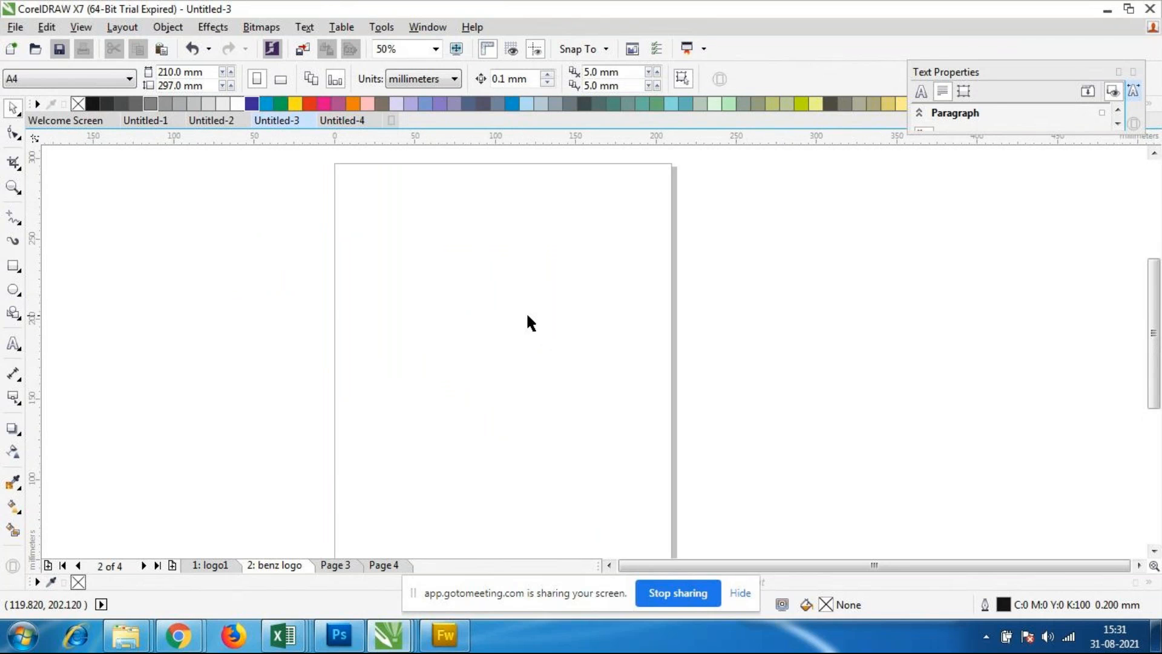
pyautogui.scroll(-2, 526, 312)
pyautogui.moveTo(412, 232); pyautogui.dragTo(658, 508)
pyautogui.moveTo(391, 213); pyautogui.dragTo(659, 501)
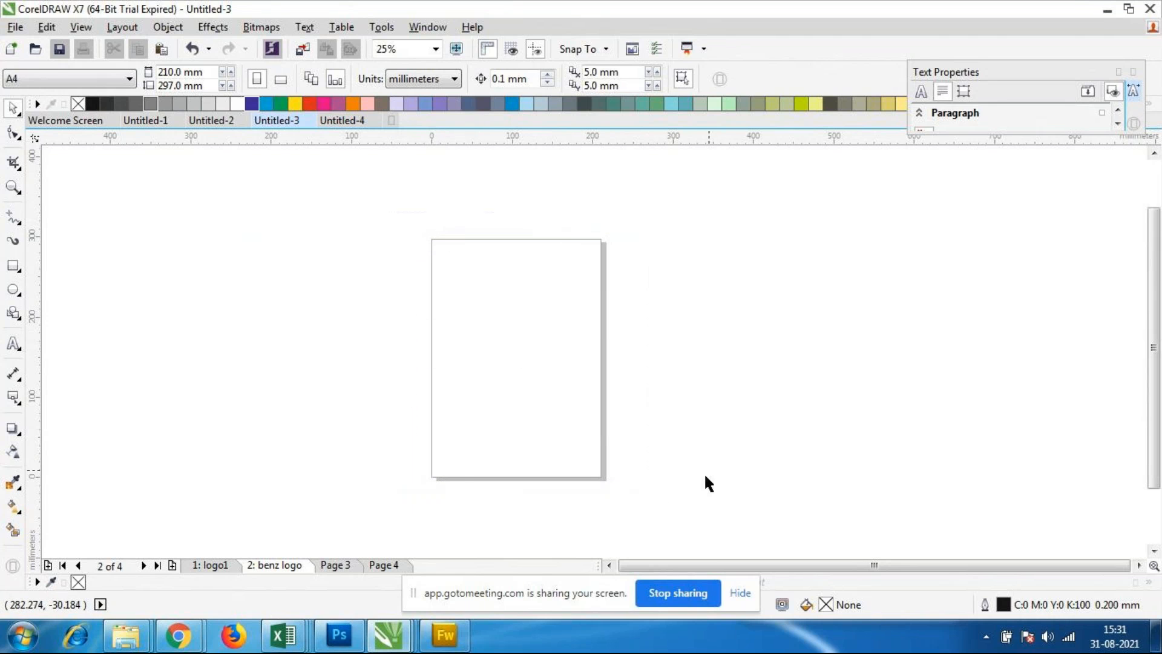
pyautogui.scroll(-2, 474, 313)
pyautogui.scroll(2, 474, 314)
# Step: Open the page setup and set the current page to A1 size in landscape orientation
pyautogui.click(123, 27)
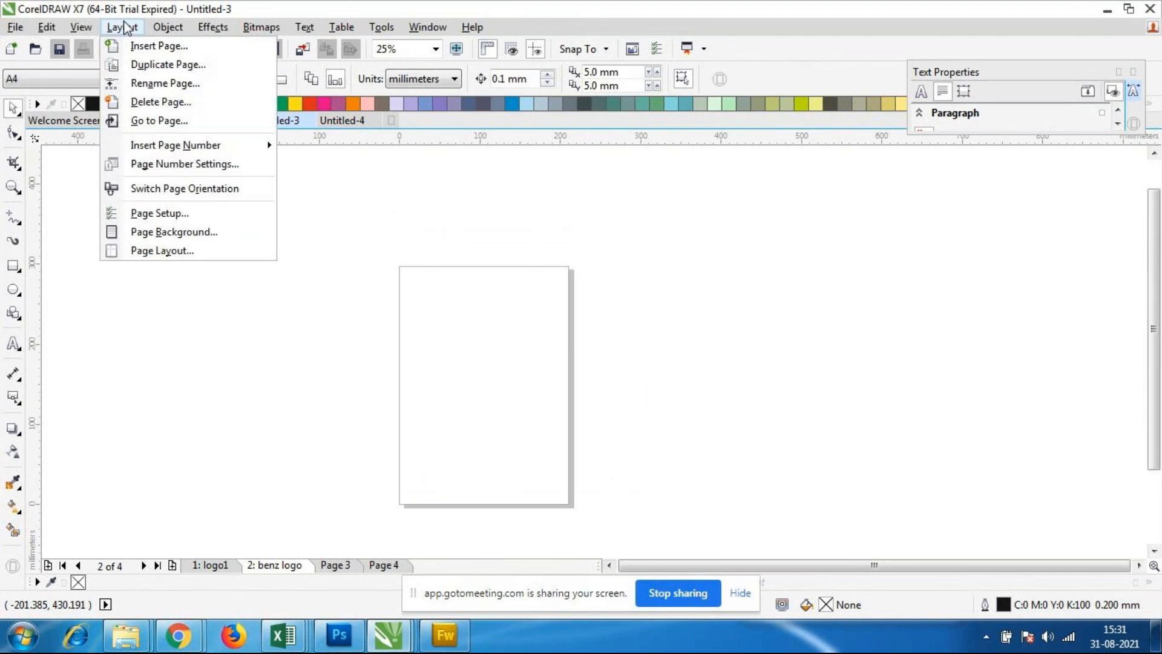
pyautogui.click(162, 215)
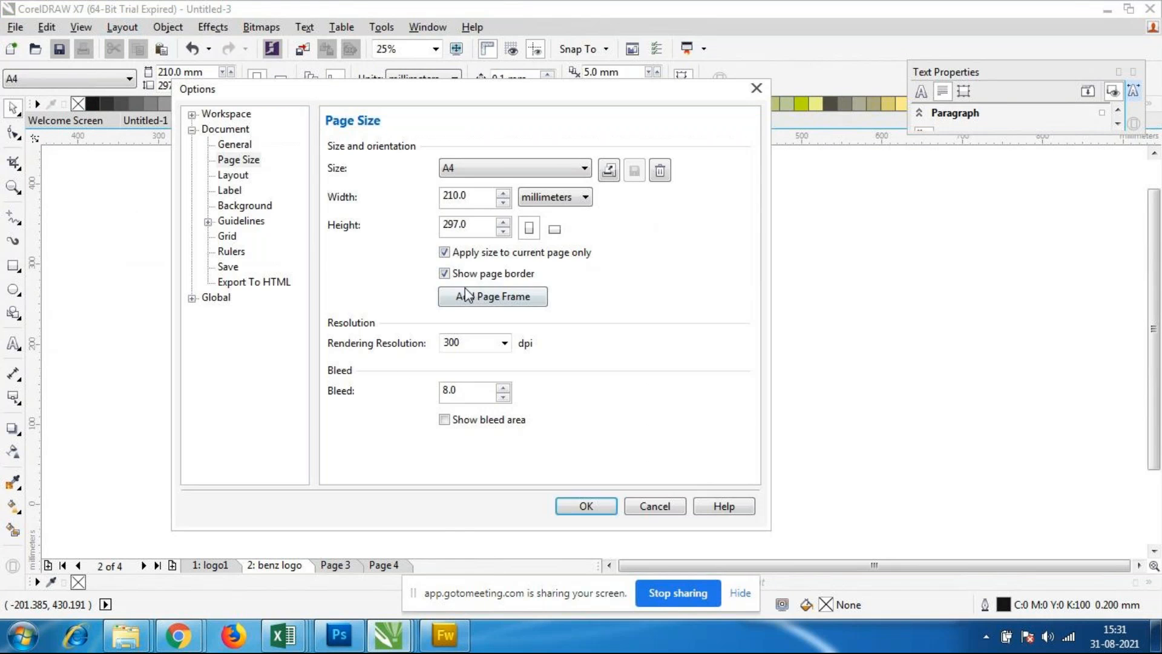
pyautogui.click(498, 164)
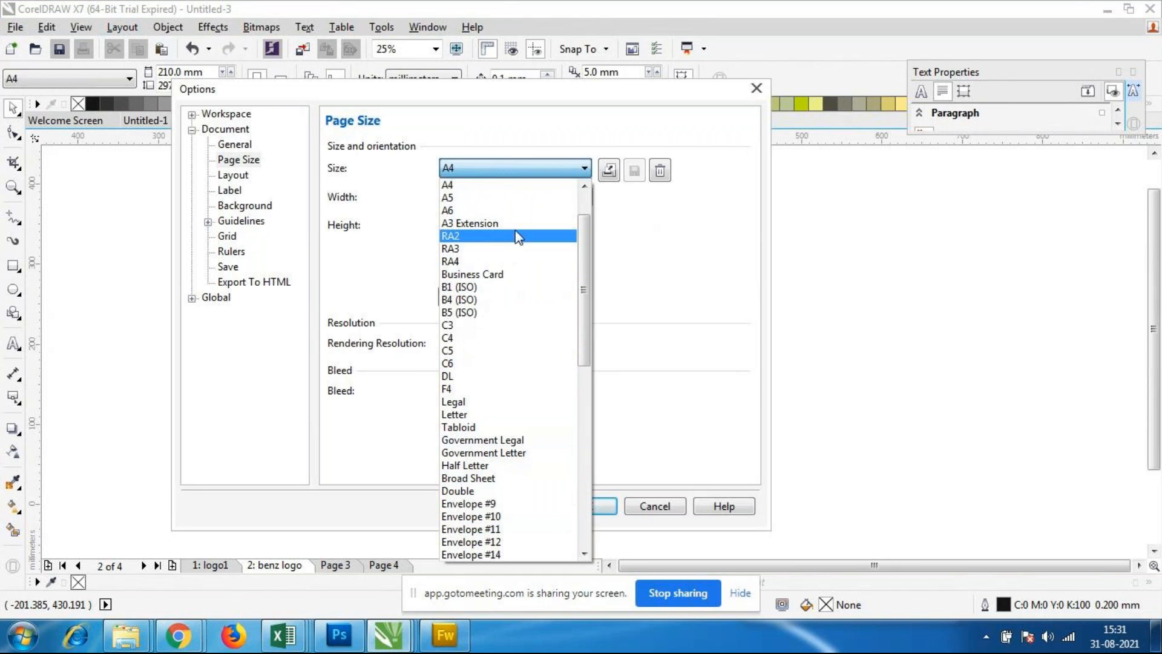
pyautogui.scroll(2, 510, 224)
pyautogui.click(469, 198)
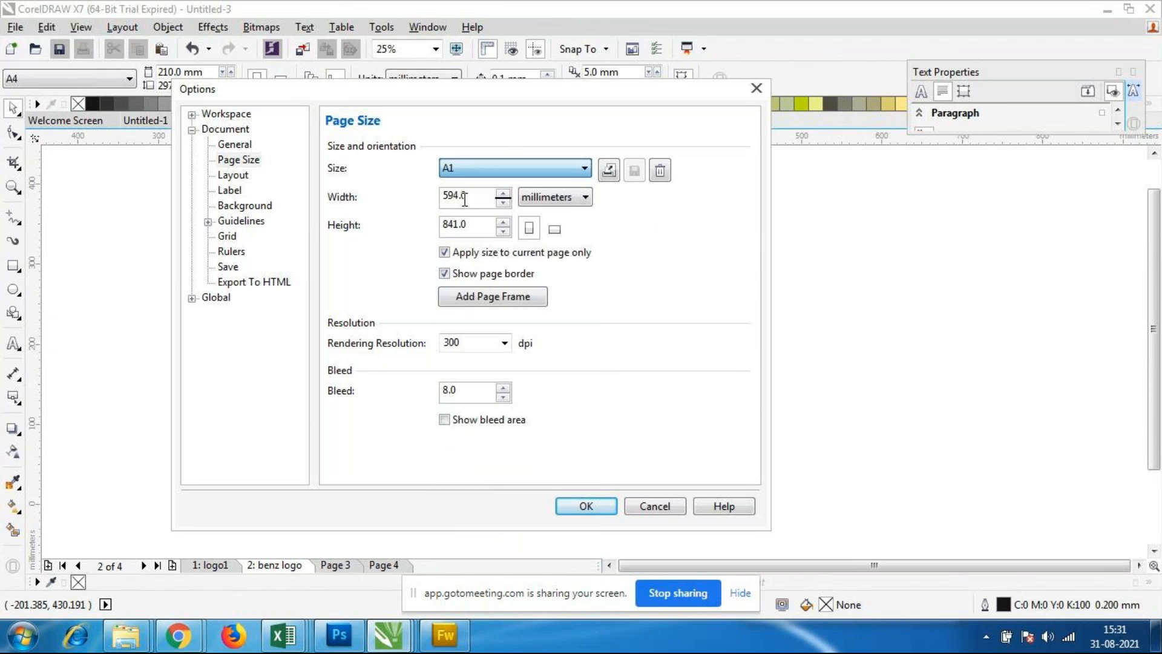
pyautogui.click(553, 229)
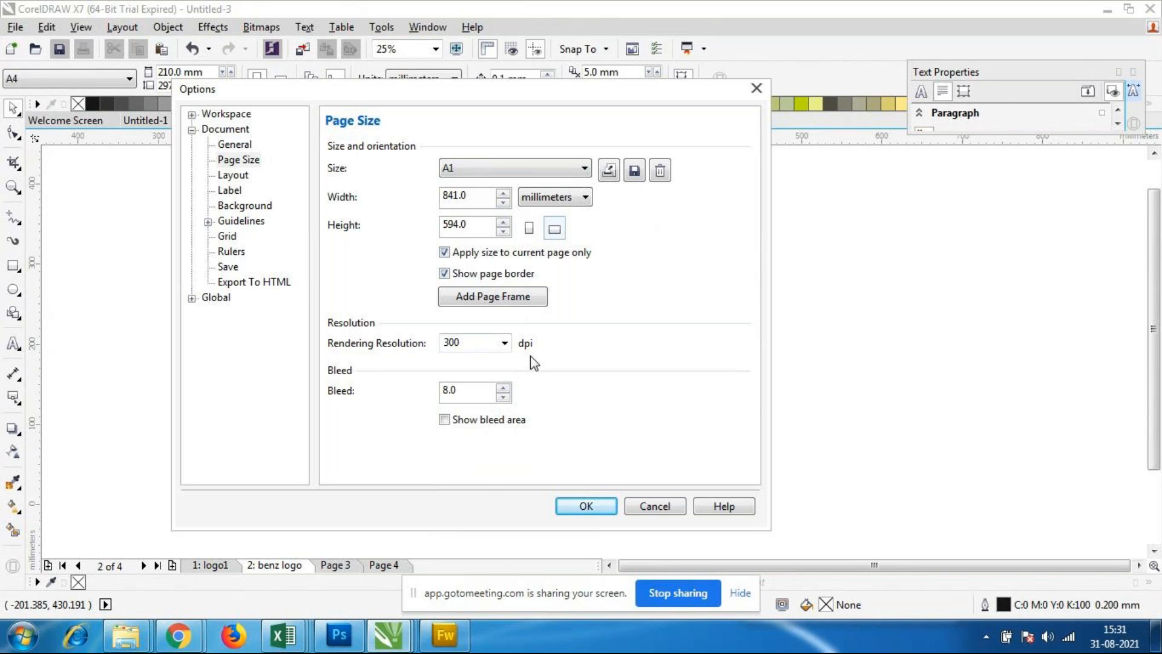
# Step: Review the rendering resolution choices while keeping 300 dpi, enable showing the bleed area, and apply the page settings
pyautogui.click(505, 343)
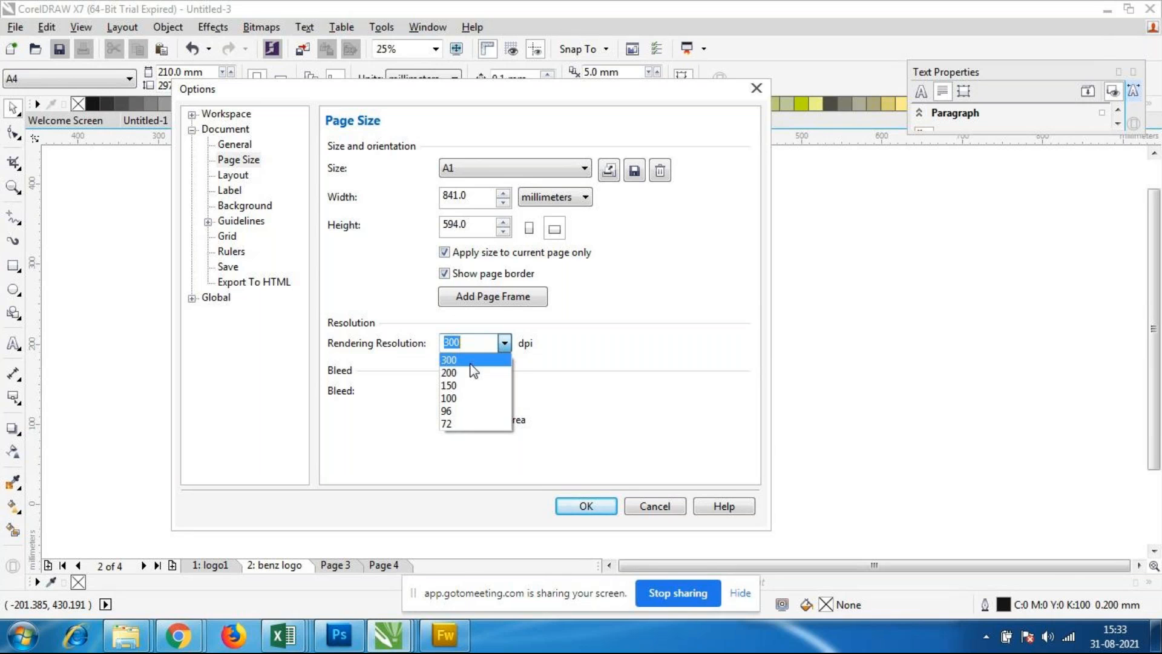
pyautogui.click(403, 344)
pyautogui.click(478, 344)
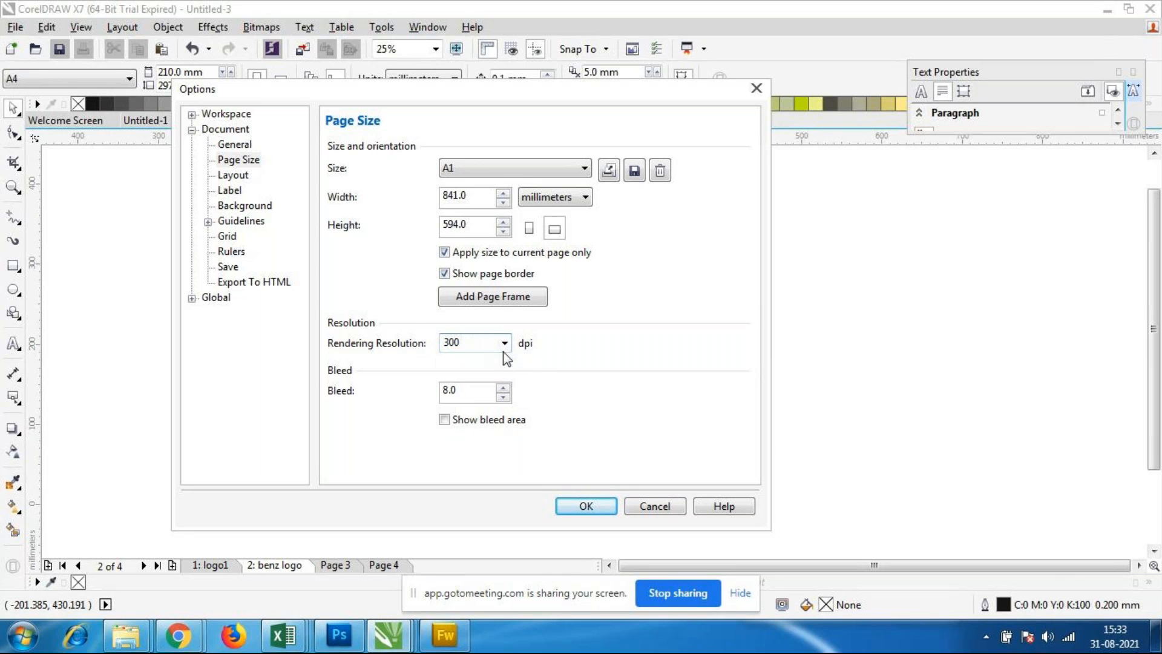
pyautogui.click(444, 419)
pyautogui.click(584, 506)
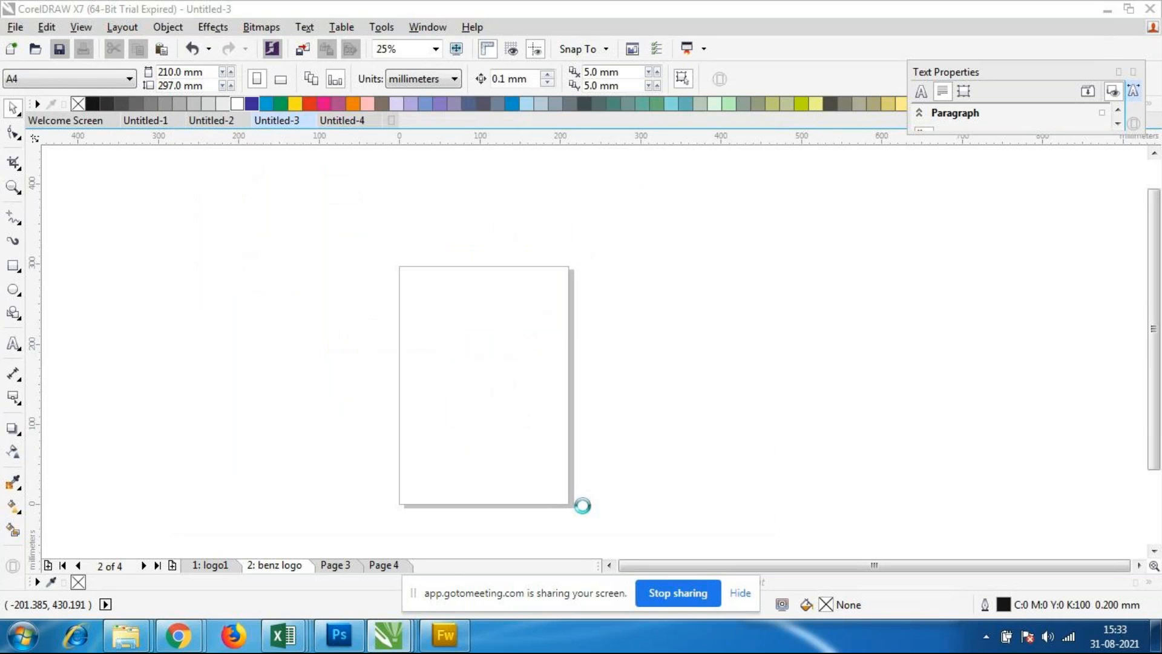
# Step: Examine the dashed bleed outline around the edges of the A1 page
pyautogui.scroll(-2, 592, 426)
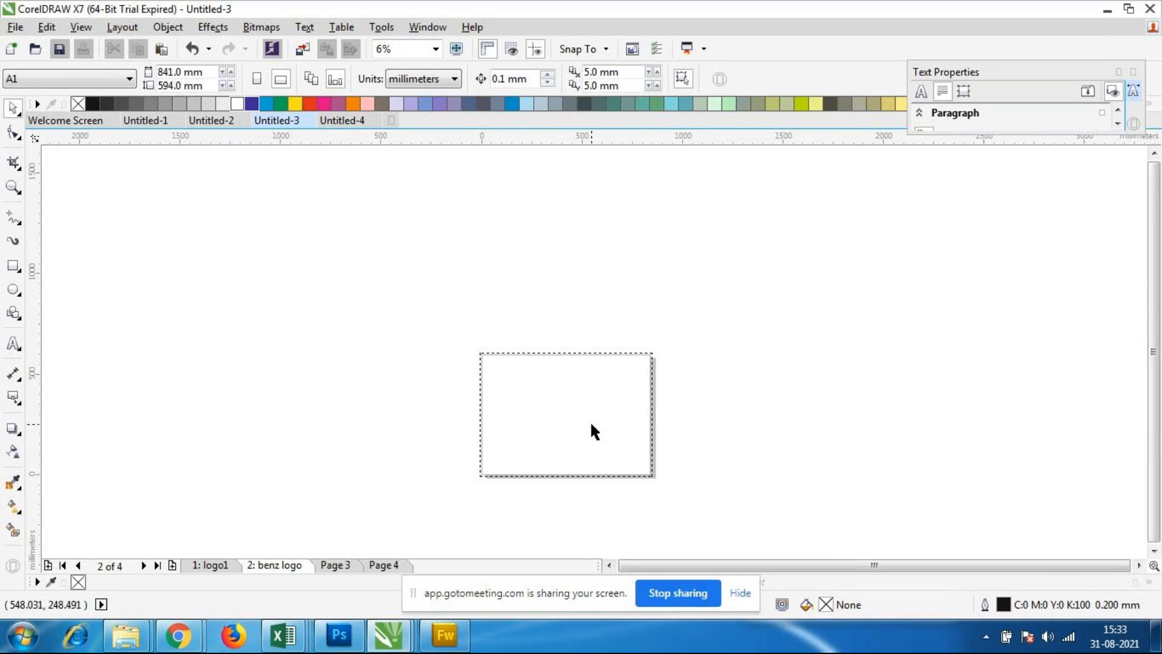
pyautogui.scroll(2, 586, 422)
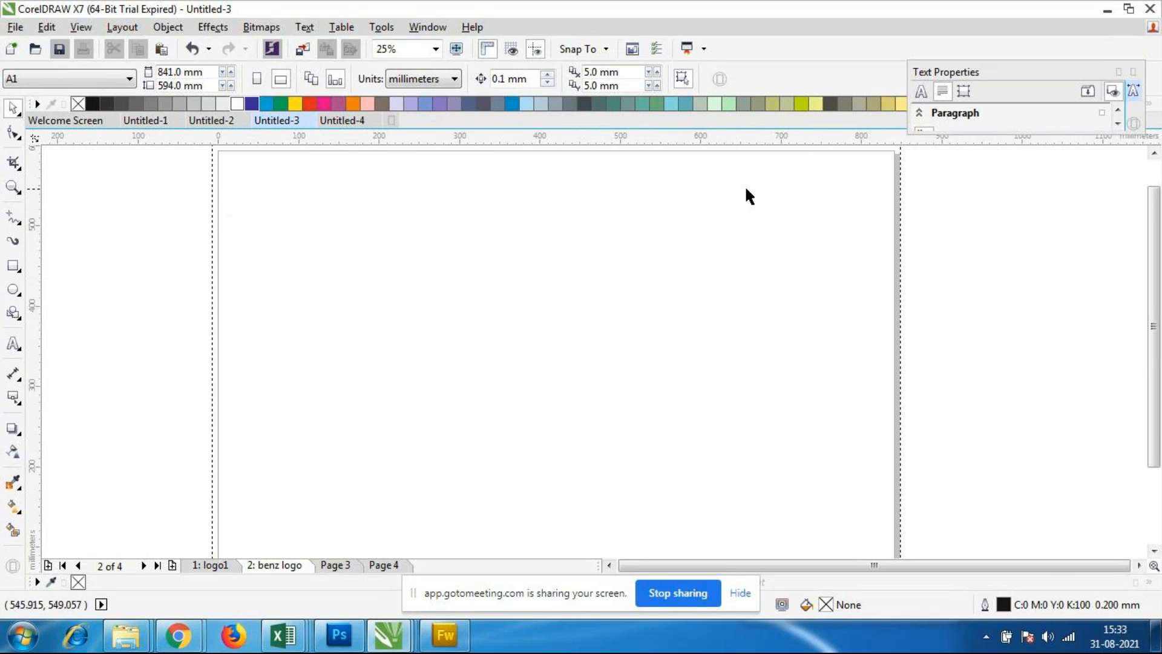
pyautogui.scroll(-1, 766, 284)
pyautogui.scroll(1, 719, 195)
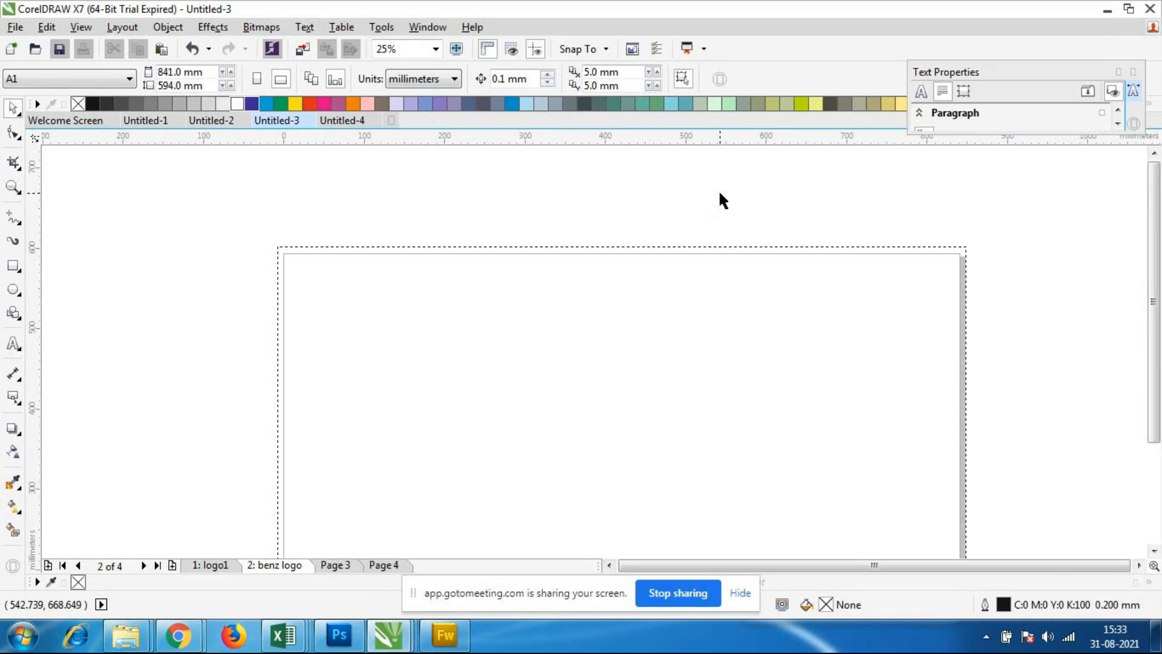
pyautogui.scroll(-1, 771, 240)
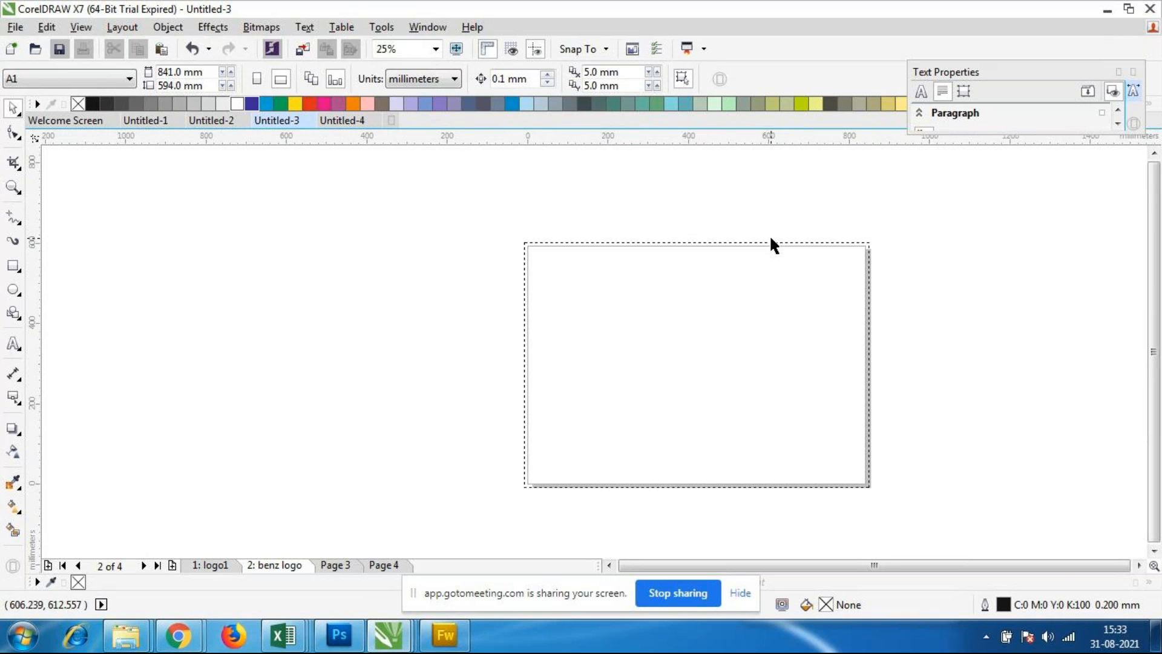
pyautogui.scroll(1, 598, 262)
pyautogui.scroll(-1, 575, 249)
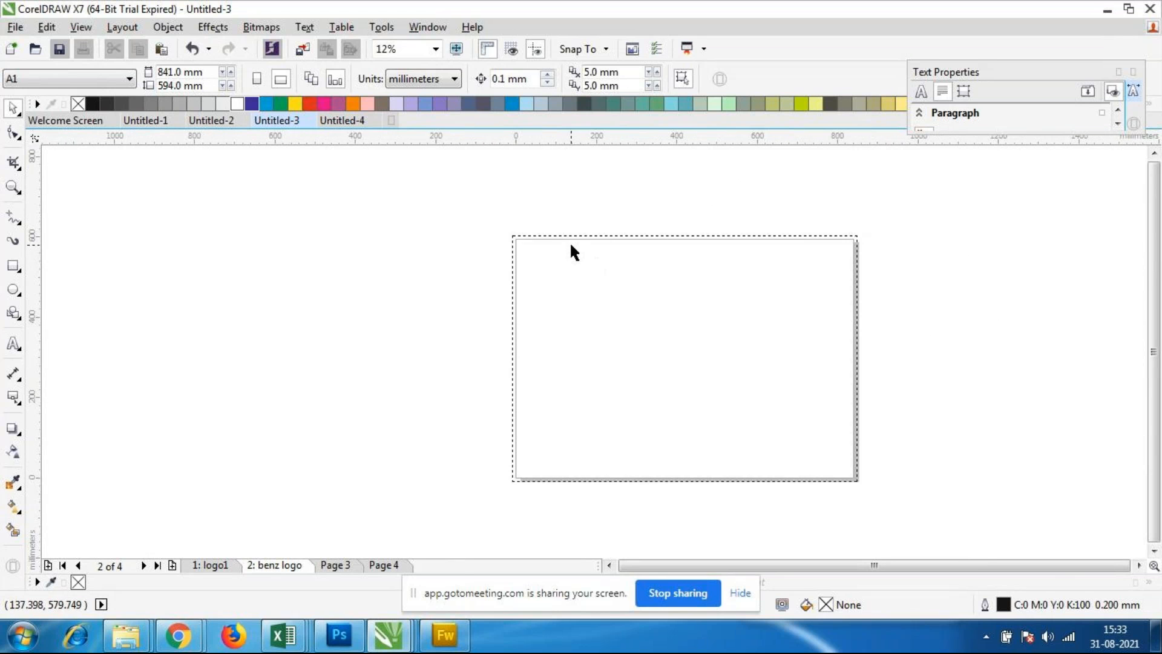
pyautogui.scroll(1, 648, 255)
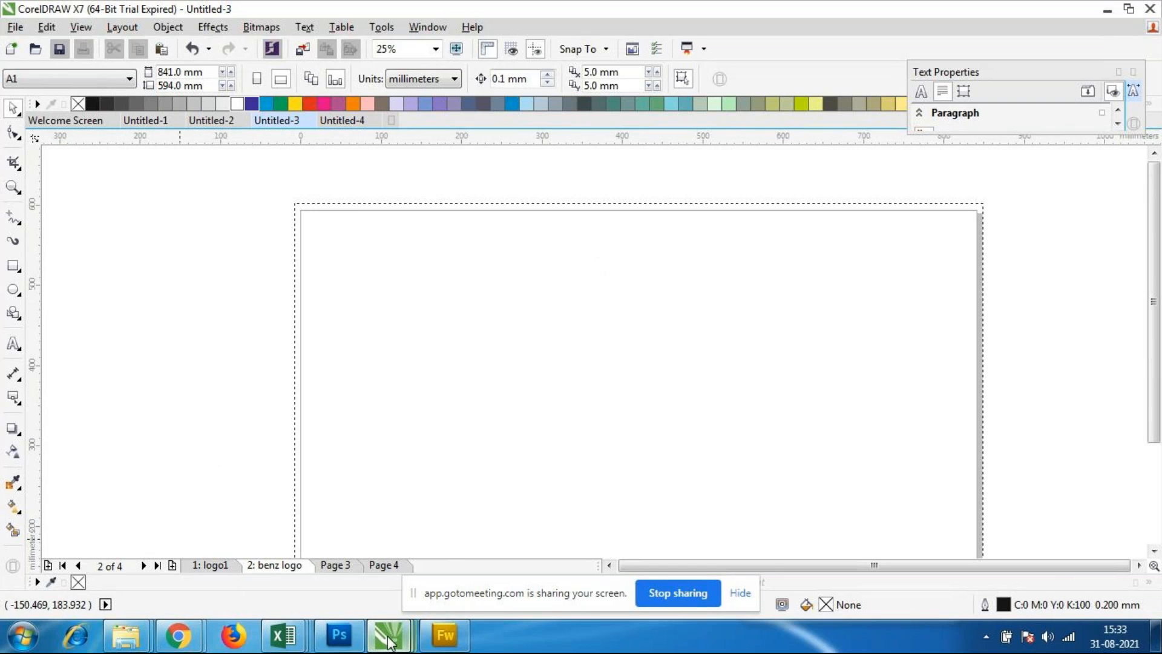
# Step: Switch to the Untitled-1 document and examine how the certificate design meets the page edges and corners
pyautogui.moveTo(390, 642)
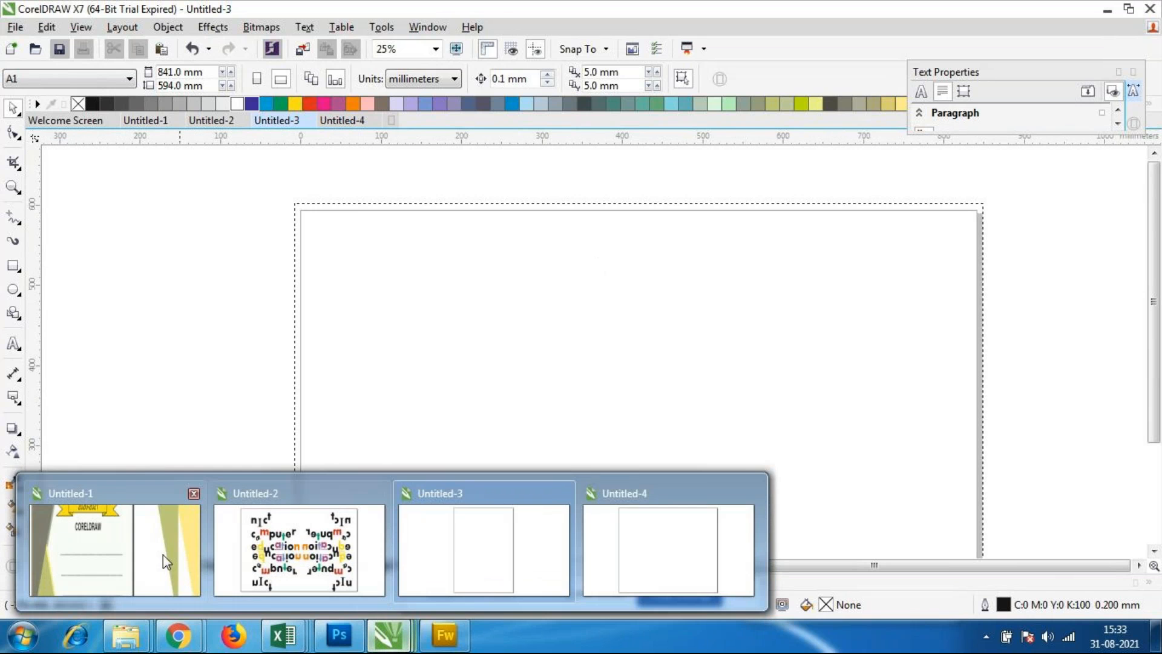
pyautogui.click(167, 562)
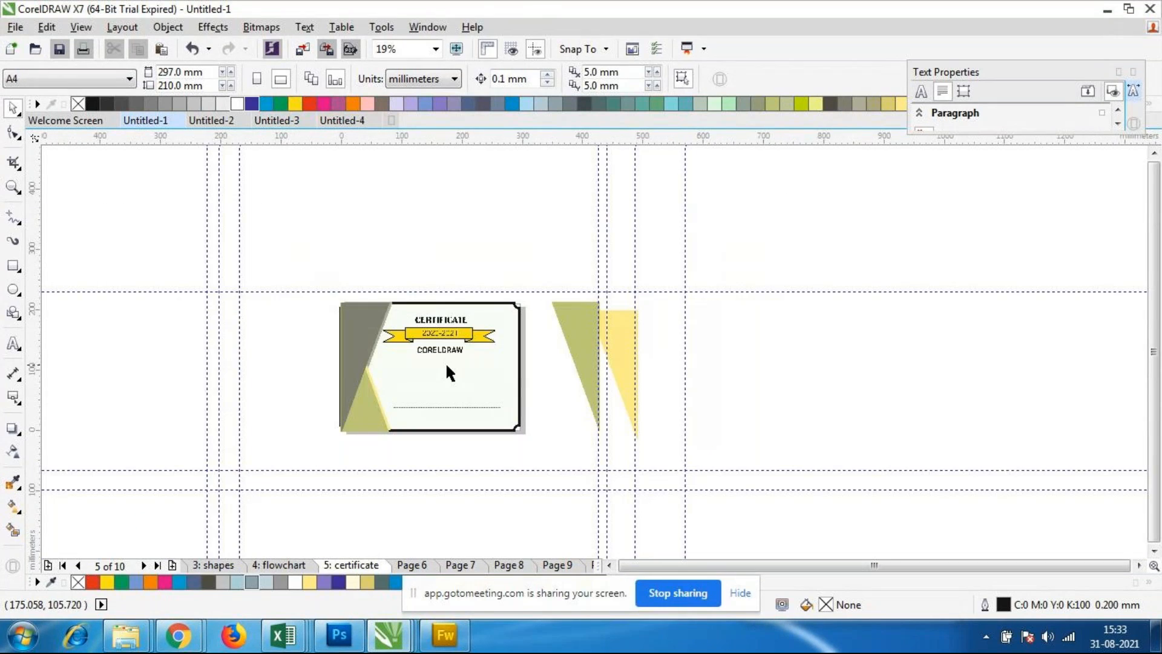
pyautogui.scroll(1, 445, 362)
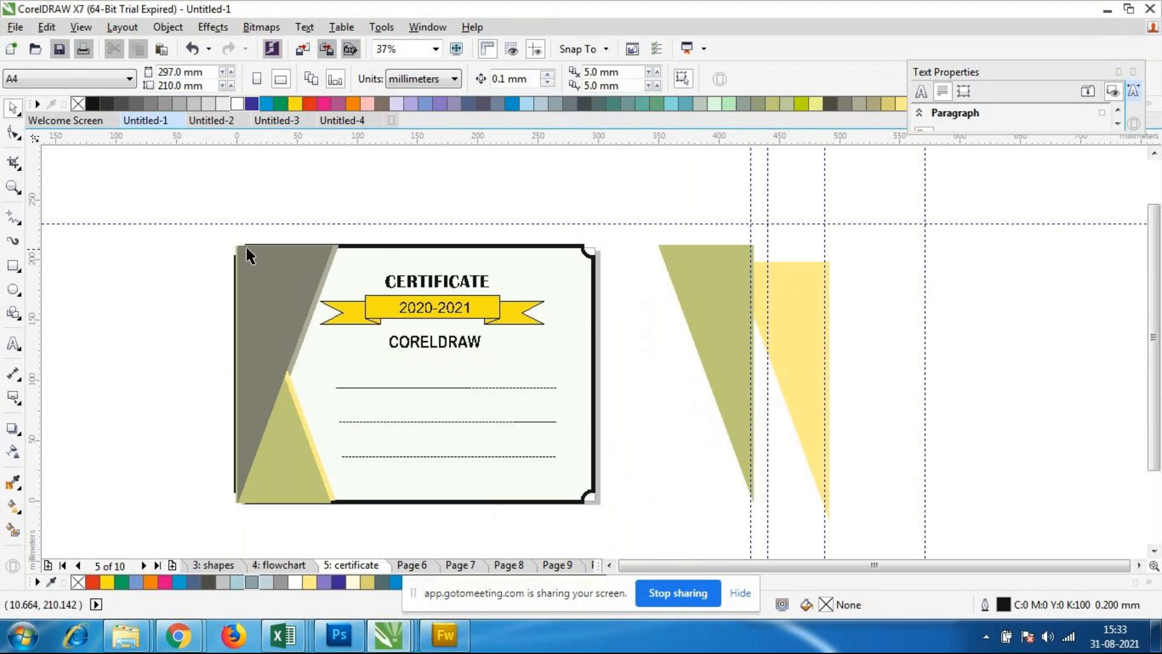
pyautogui.click(310, 301)
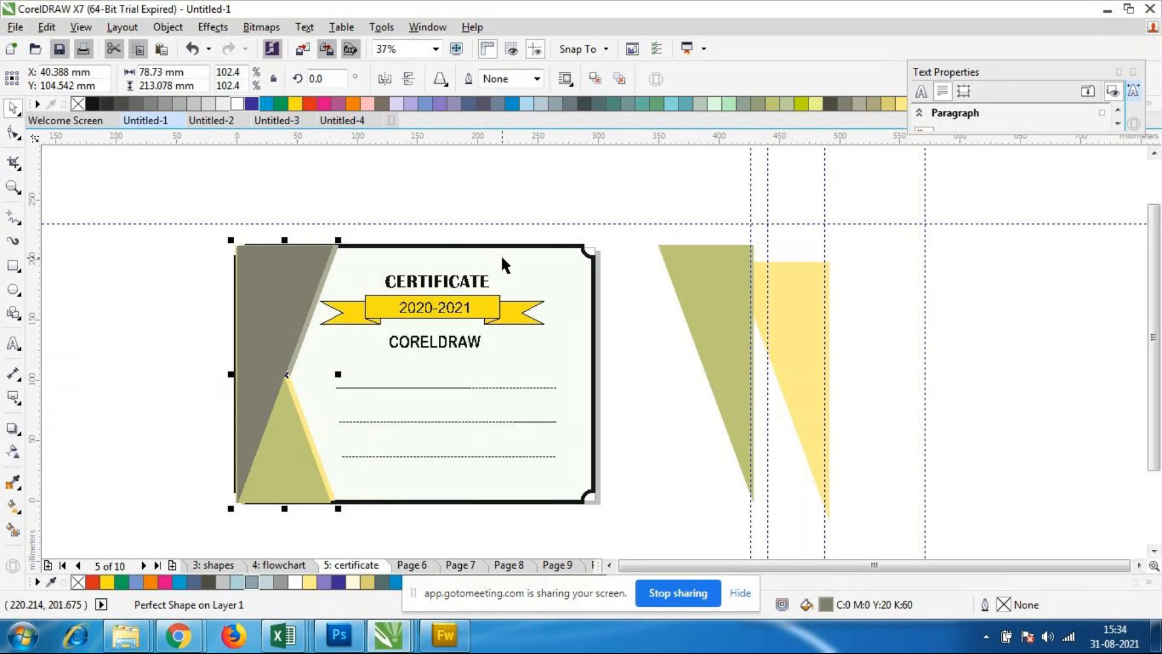
pyautogui.scroll(2, 591, 260)
pyautogui.moveTo(650, 216); pyautogui.dragTo(590, 514)
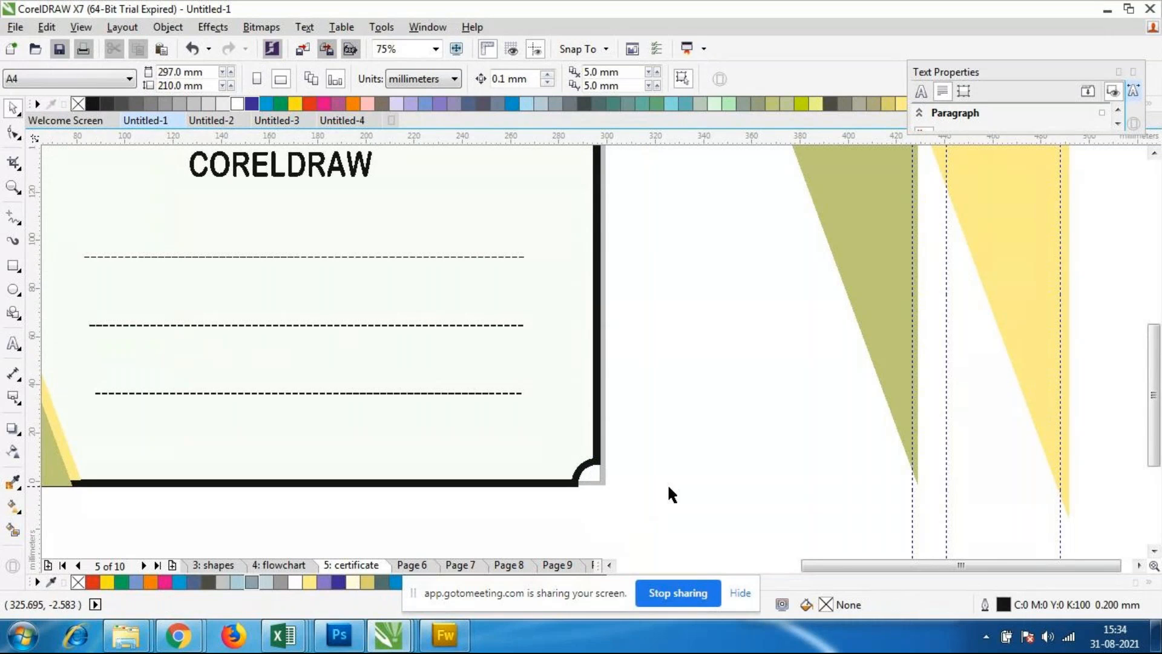
pyautogui.scroll(-2, 667, 483)
# Step: Try shrinking the certificate's border rectangle slightly from its lower-right corner, and undo the resize
pyautogui.click(602, 478)
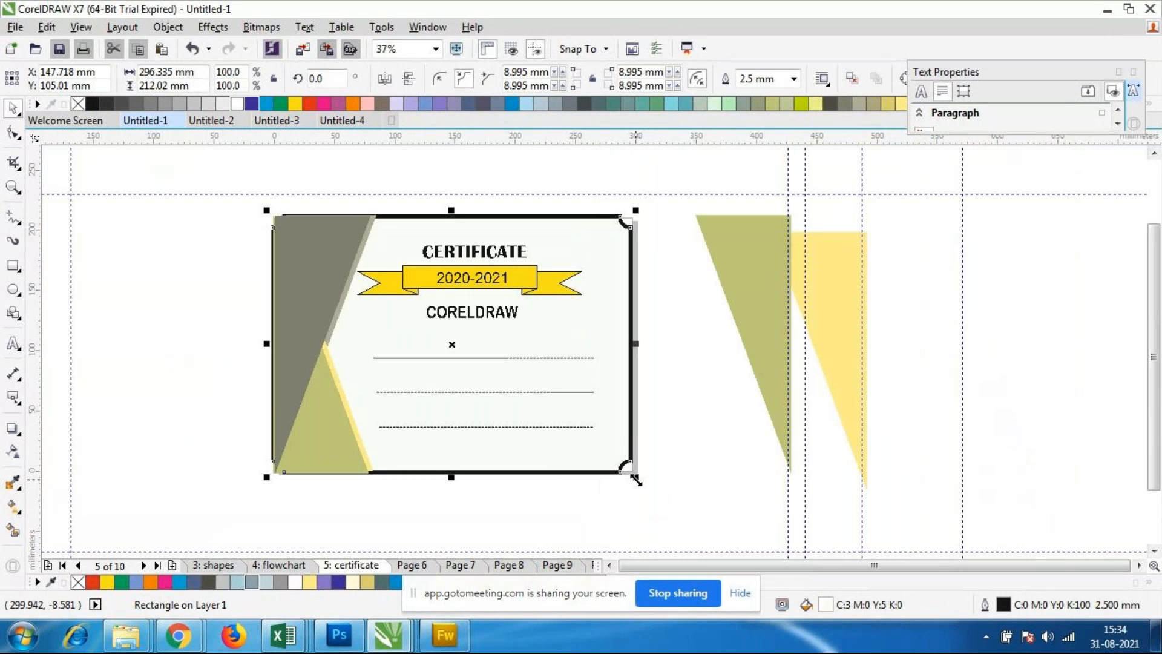
pyautogui.moveTo(636, 477); pyautogui.dragTo(624, 469)
pyautogui.hotkey('ctrl', 'z')
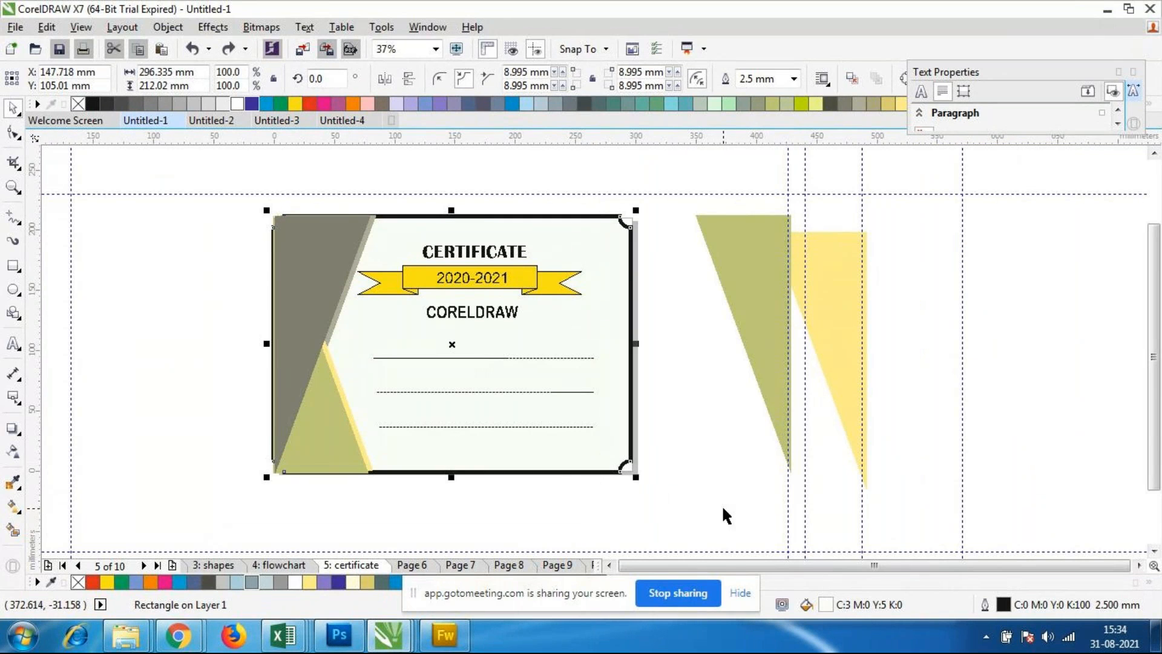
# Step: Slightly shrink the olive triangle at the certificate's lower-left corner from its outer corner and deselect it
pyautogui.click(296, 515)
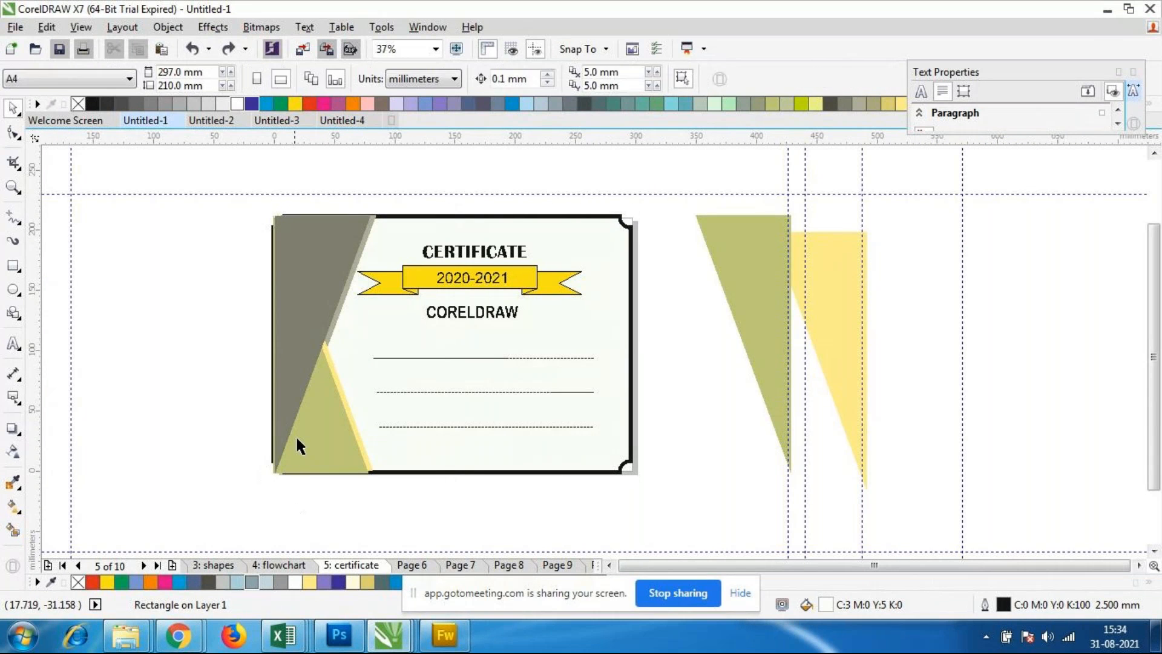
pyautogui.click(285, 476)
pyautogui.moveTo(271, 475); pyautogui.dragTo(276, 472)
pyautogui.click(507, 492)
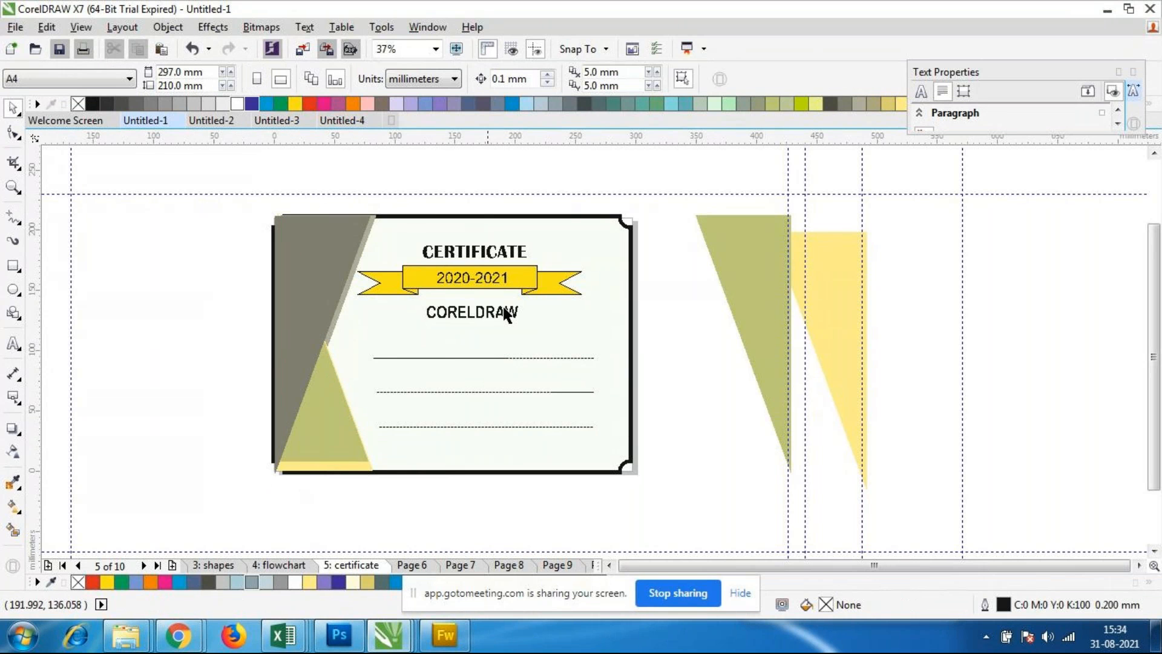
# Step: Switch to the Untitled-4 document and check the background on pages 6, 16, 15 and 14
pyautogui.moveTo(391, 647)
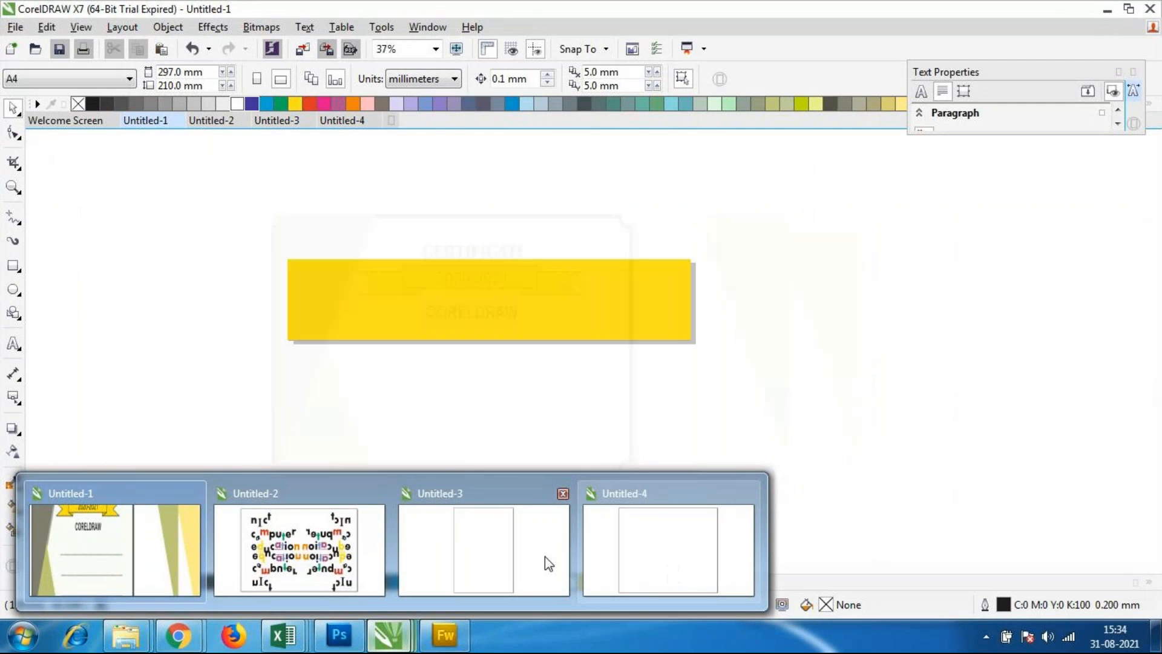
pyautogui.click(619, 559)
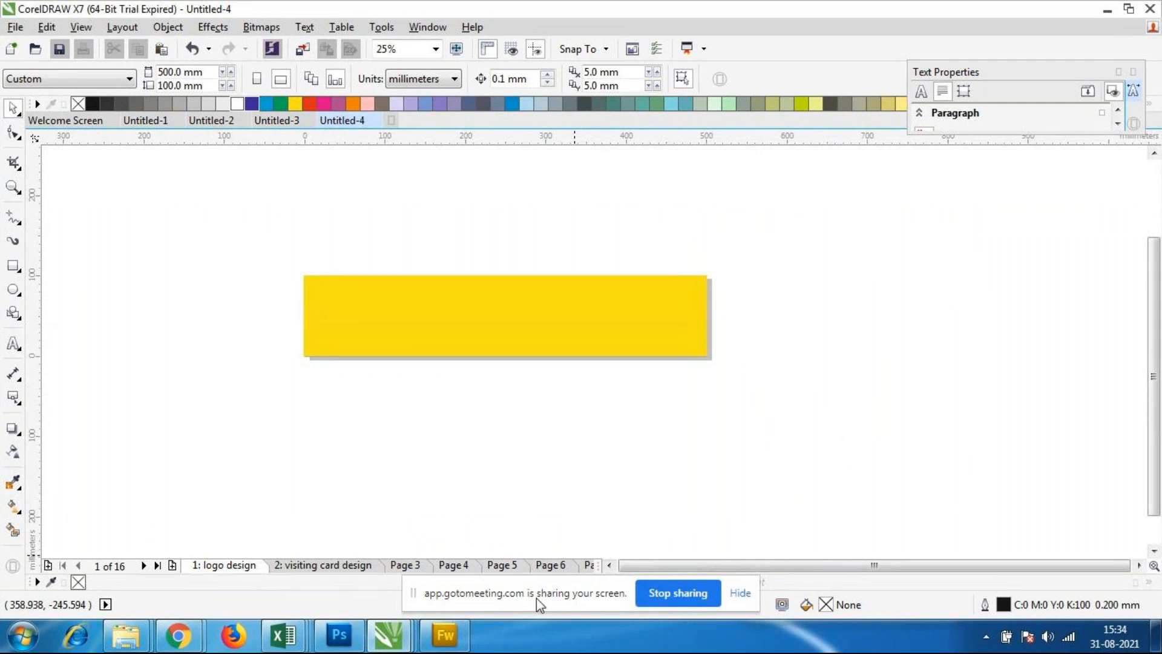
pyautogui.click(549, 566)
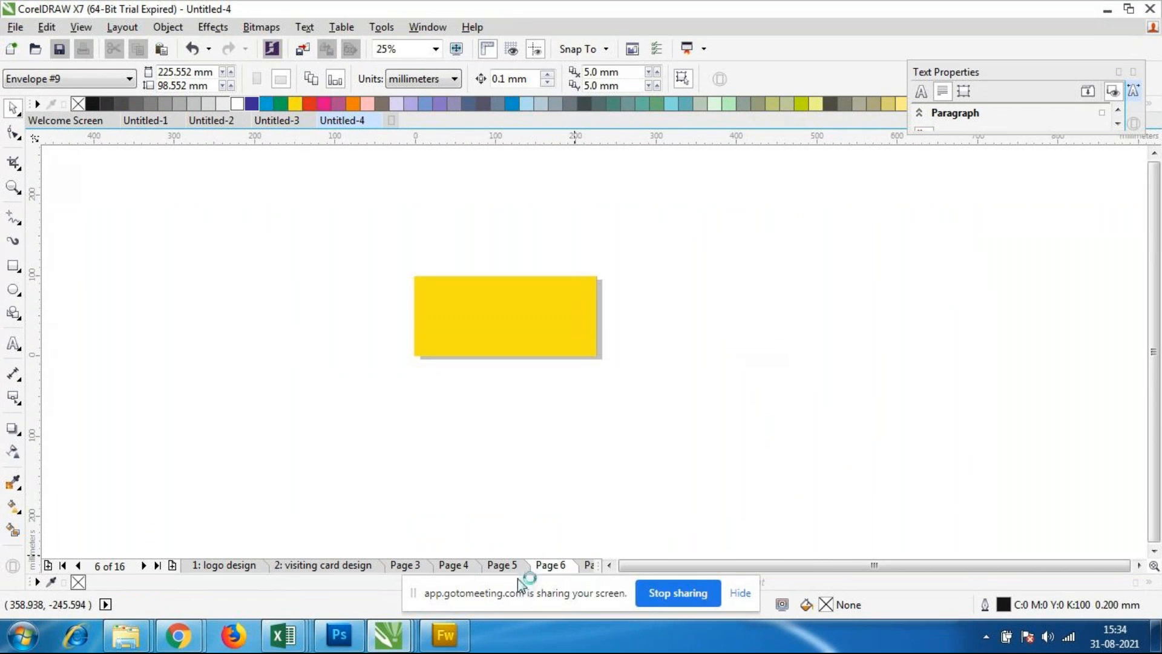
pyautogui.click(157, 565)
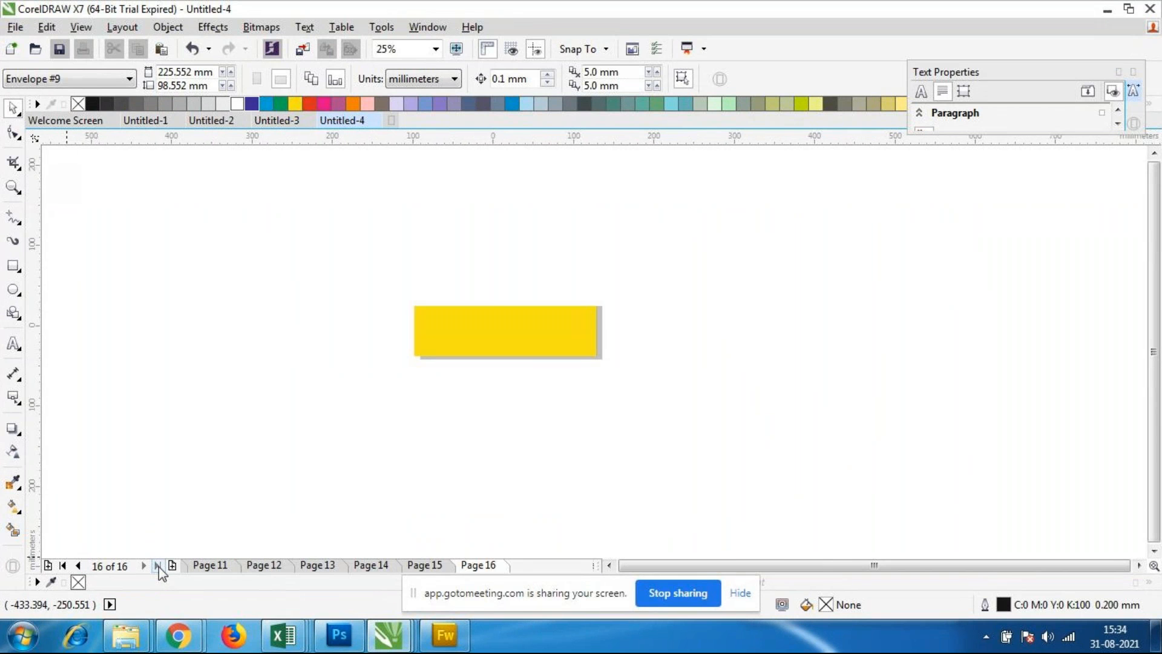
pyautogui.click(423, 567)
pyautogui.click(385, 569)
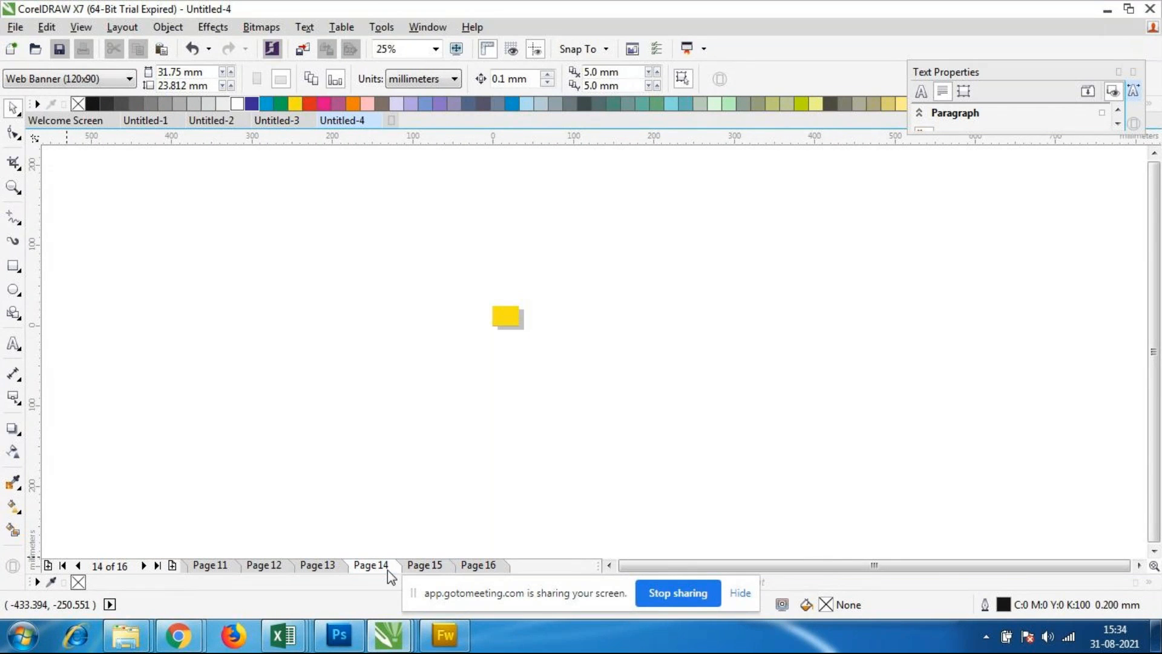
# Step: Check the page background on pages 13, 12 and 11 and go back to page 2, visiting card design
pyautogui.click(319, 567)
pyautogui.click(268, 569)
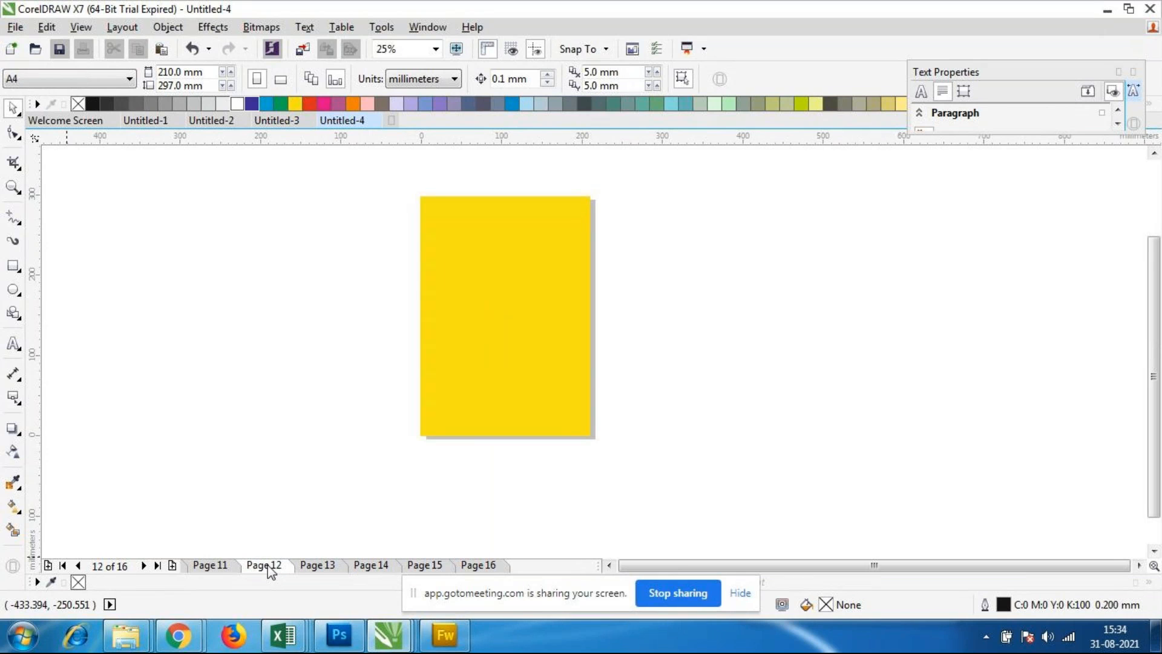
pyautogui.click(321, 568)
pyautogui.click(225, 568)
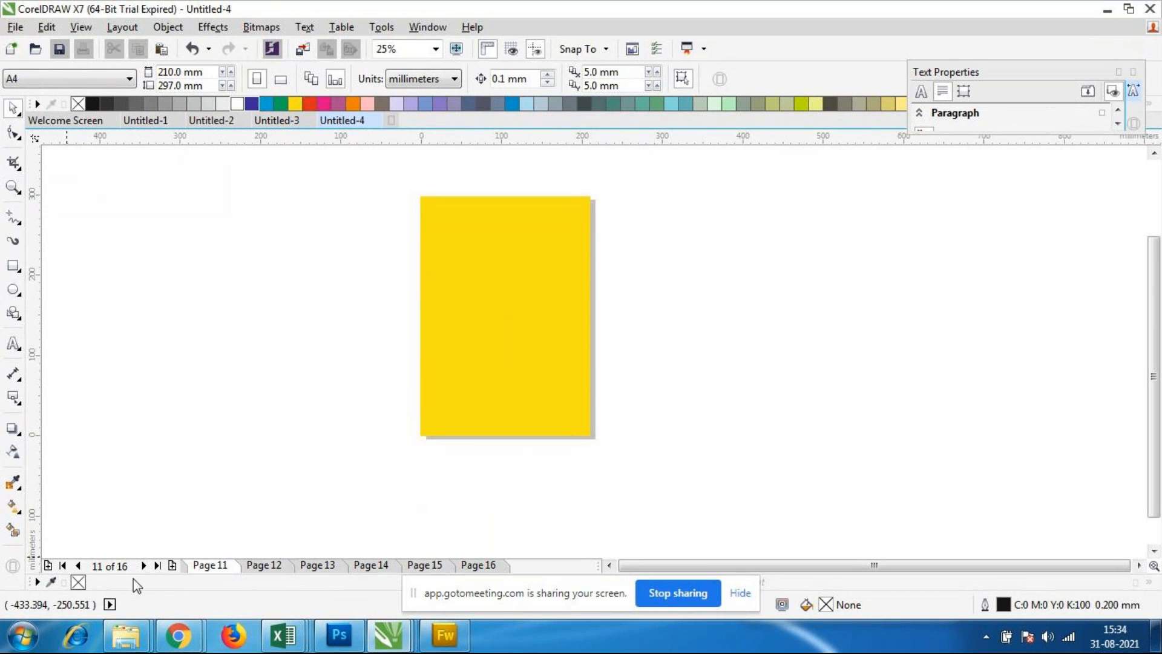
pyautogui.click(80, 567)
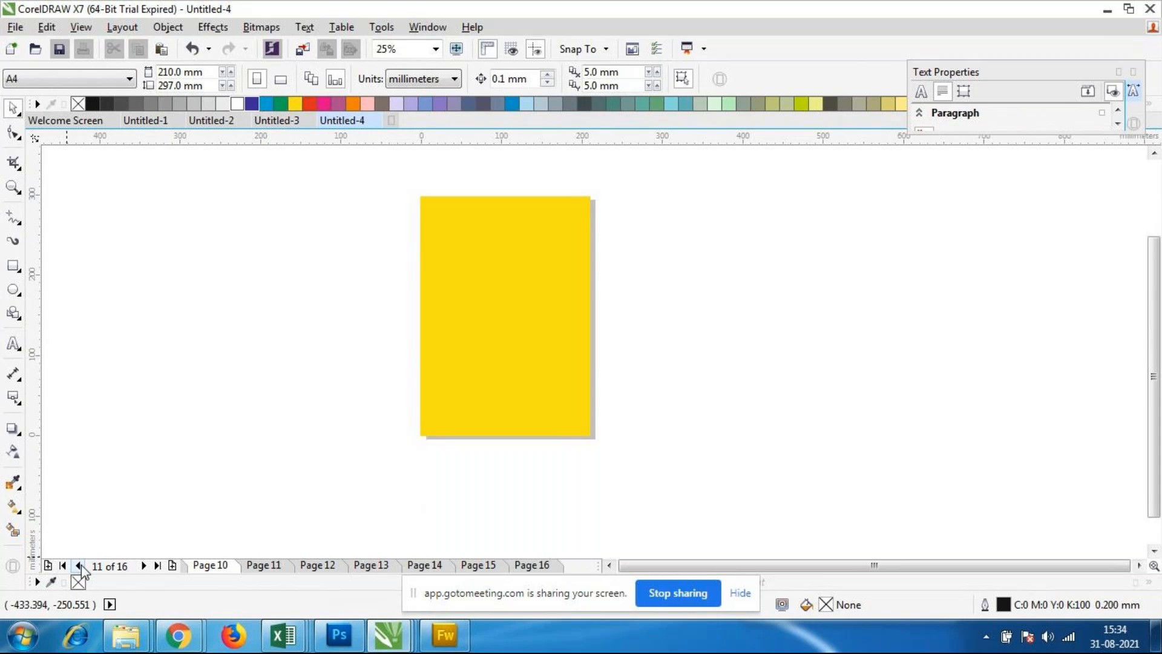
pyautogui.click(81, 566)
pyautogui.click(81, 566)
pyautogui.click(81, 566)
pyautogui.click(81, 565)
pyautogui.click(81, 566)
pyautogui.click(81, 566)
pyautogui.click(81, 565)
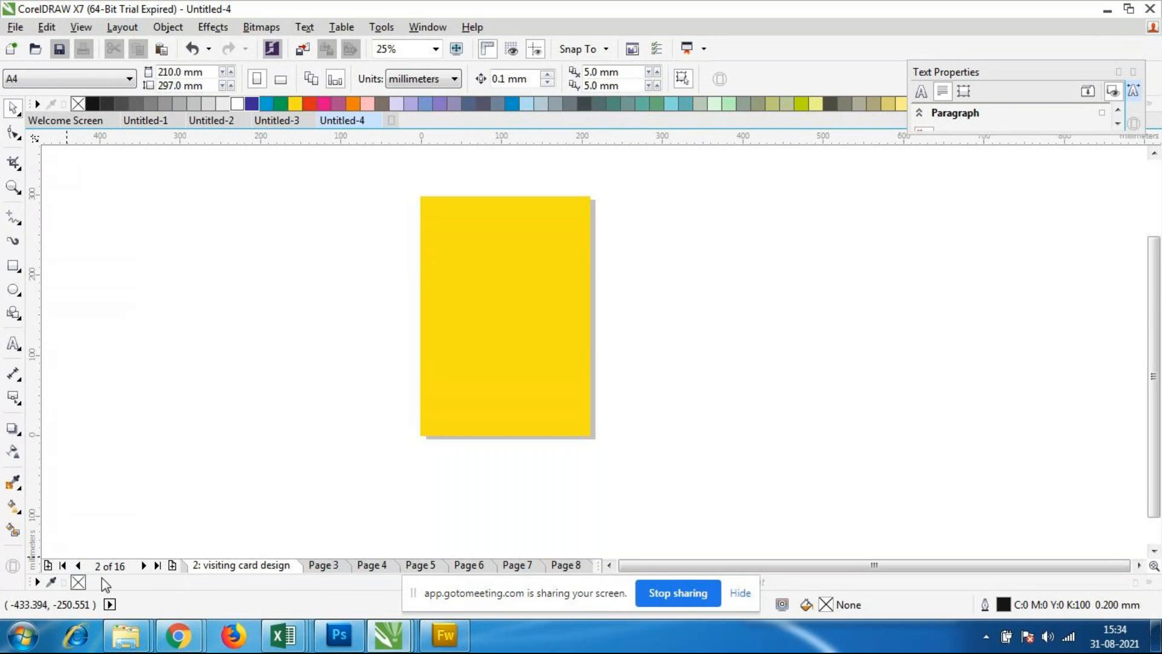
# Step: Set the bleed to 20 mm for the visiting card design page and show the bleed area
pyautogui.click(129, 27)
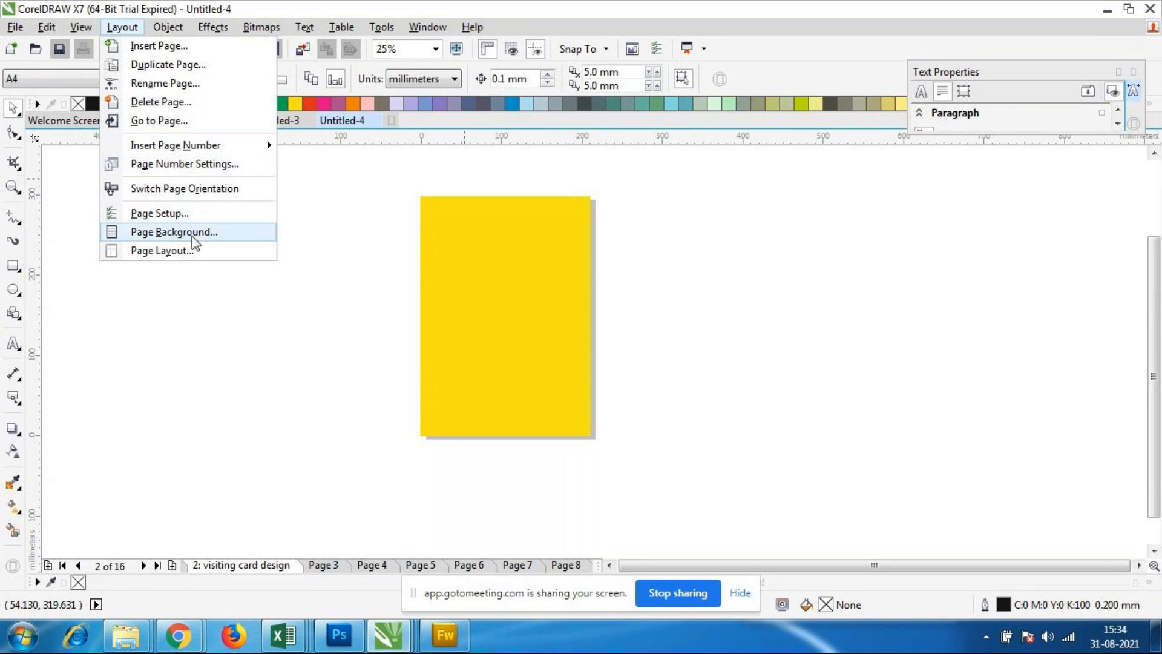
pyautogui.press('Escape')
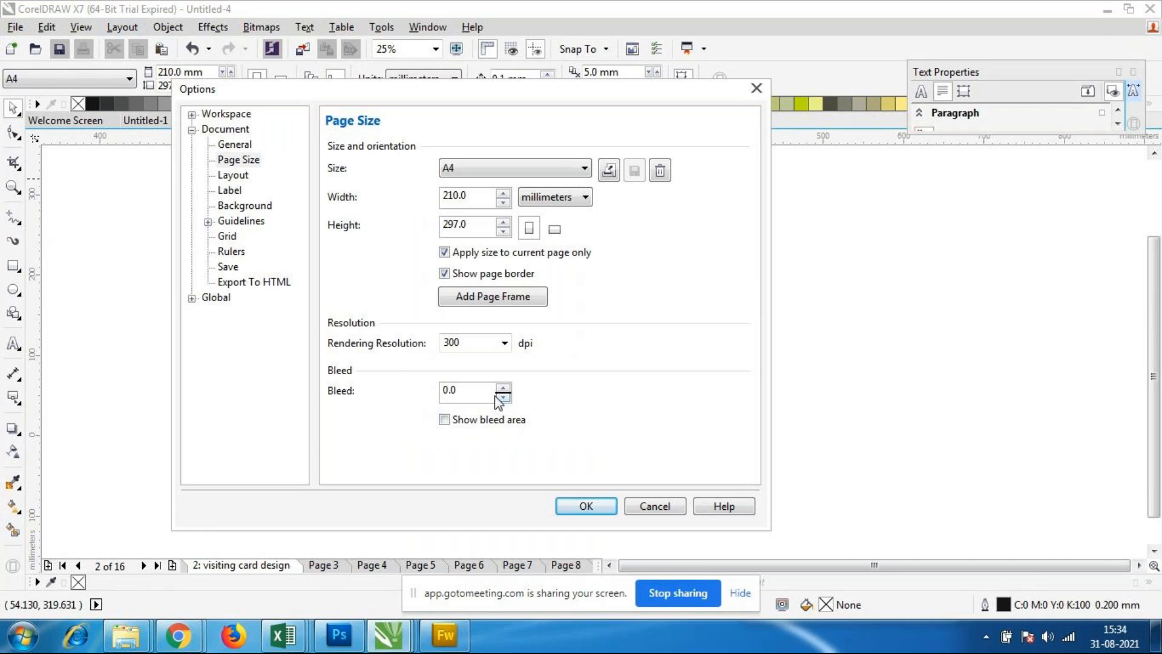
pyautogui.doubleClick(470, 388)
pyautogui.write('20')
pyautogui.click(455, 420)
pyautogui.click(584, 506)
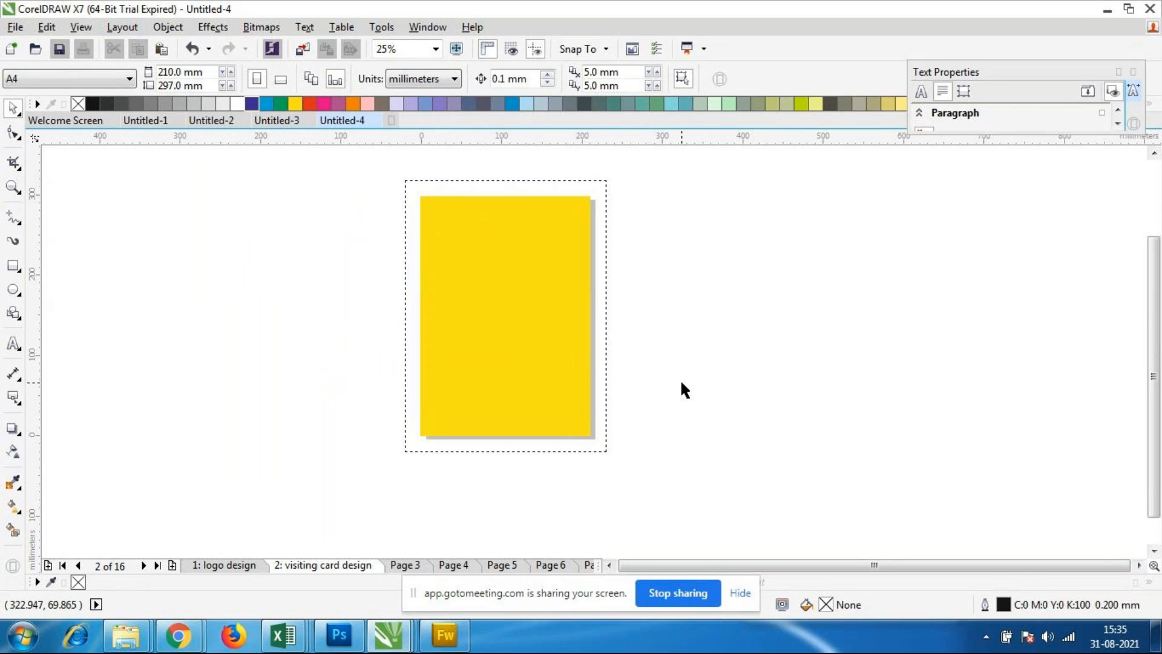
# Step: Examine the yellow page's corners and edges against the dashed bleed boundary around it
pyautogui.scroll(-2, 580, 329)
pyautogui.scroll(2, 541, 318)
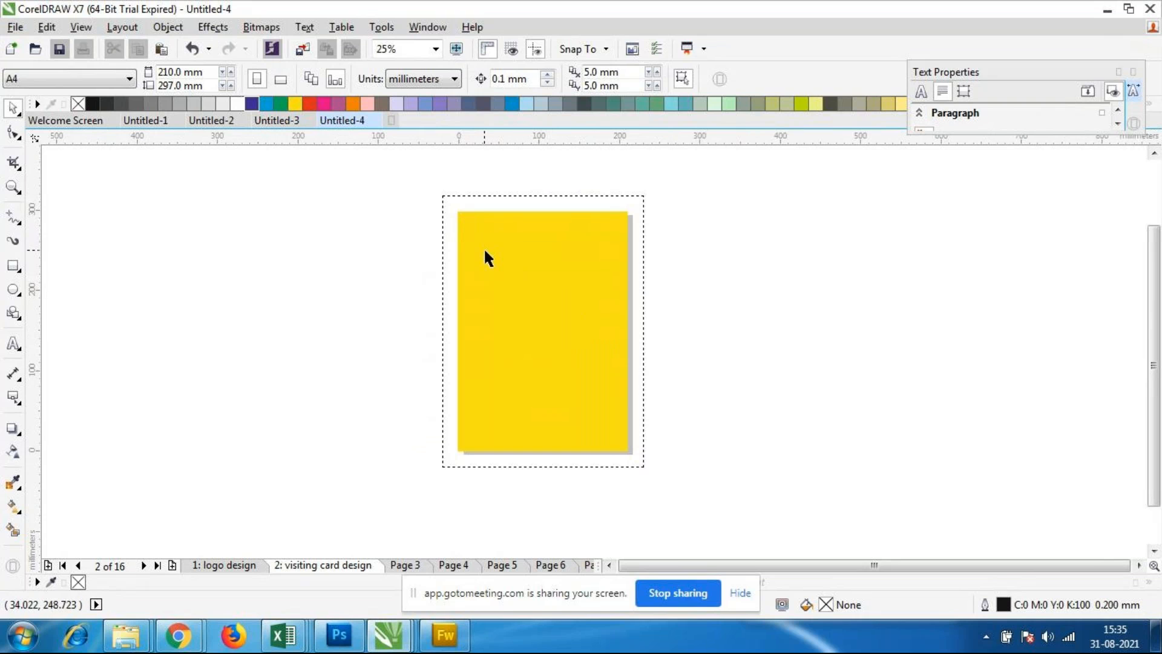
pyautogui.moveTo(456, 210); pyautogui.dragTo(627, 455)
pyautogui.scroll(1, 545, 260)
pyautogui.scroll(-1, 543, 246)
pyautogui.scroll(1, 536, 244)
pyautogui.scroll(-1, 539, 244)
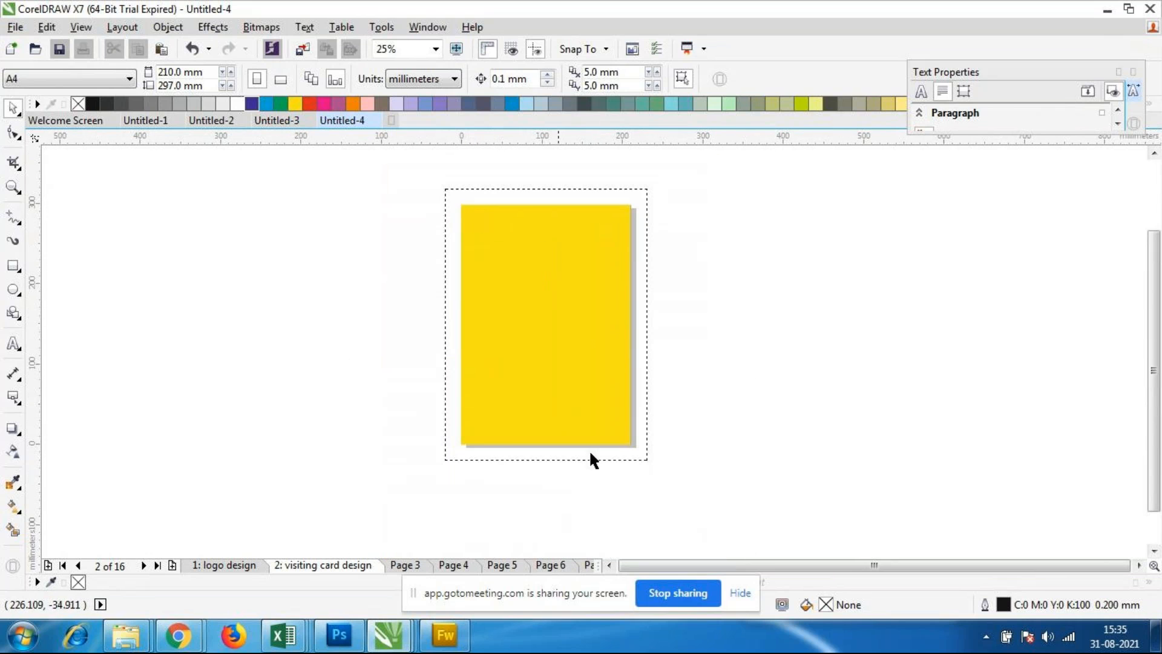
pyautogui.moveTo(463, 208); pyautogui.dragTo(630, 442)
pyautogui.moveTo(463, 208); pyautogui.dragTo(630, 444)
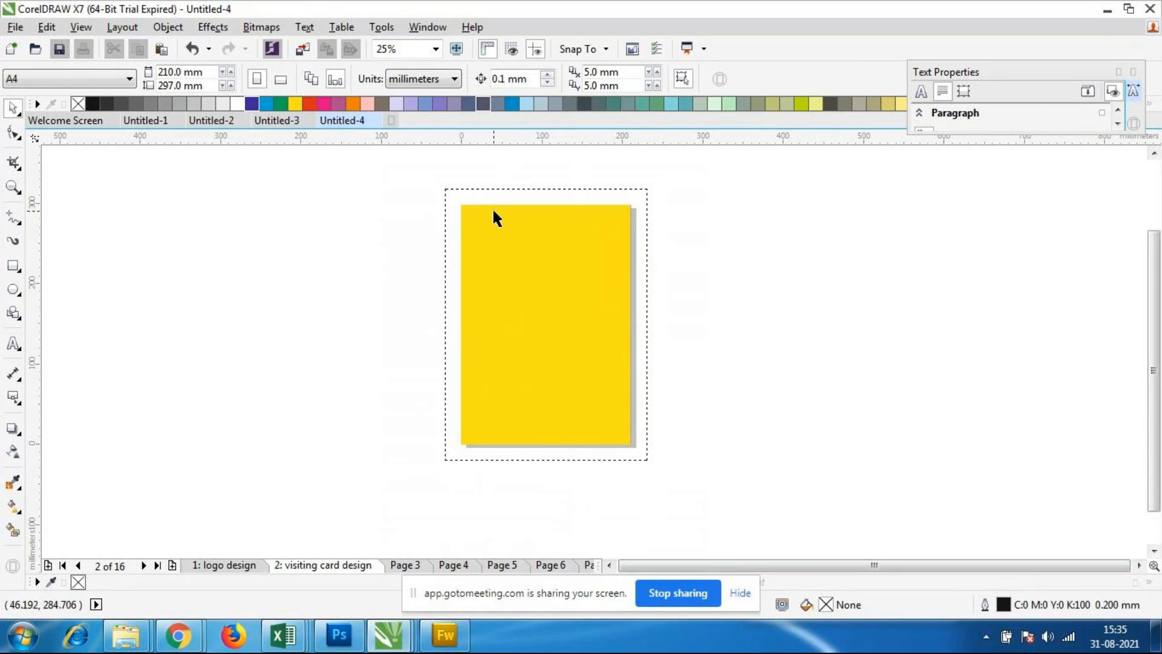
pyautogui.moveTo(460, 208); pyautogui.dragTo(585, 404)
# Step: Switch to the Untitled-1 document on its certificate page
pyautogui.click(179, 635)
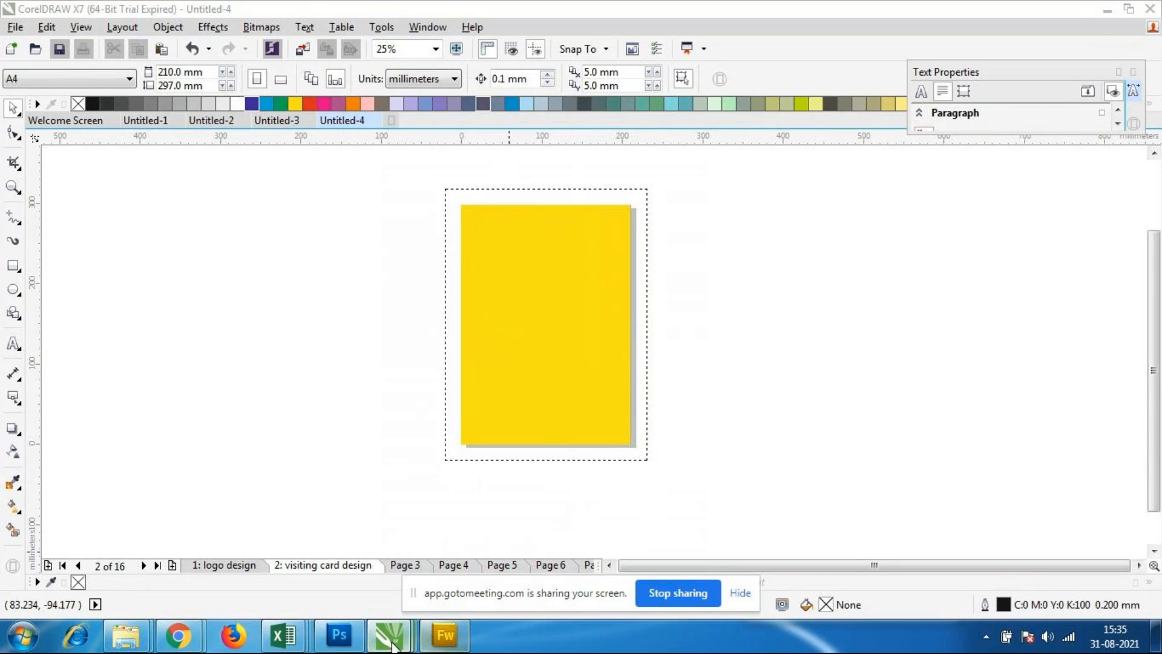
pyautogui.click(175, 558)
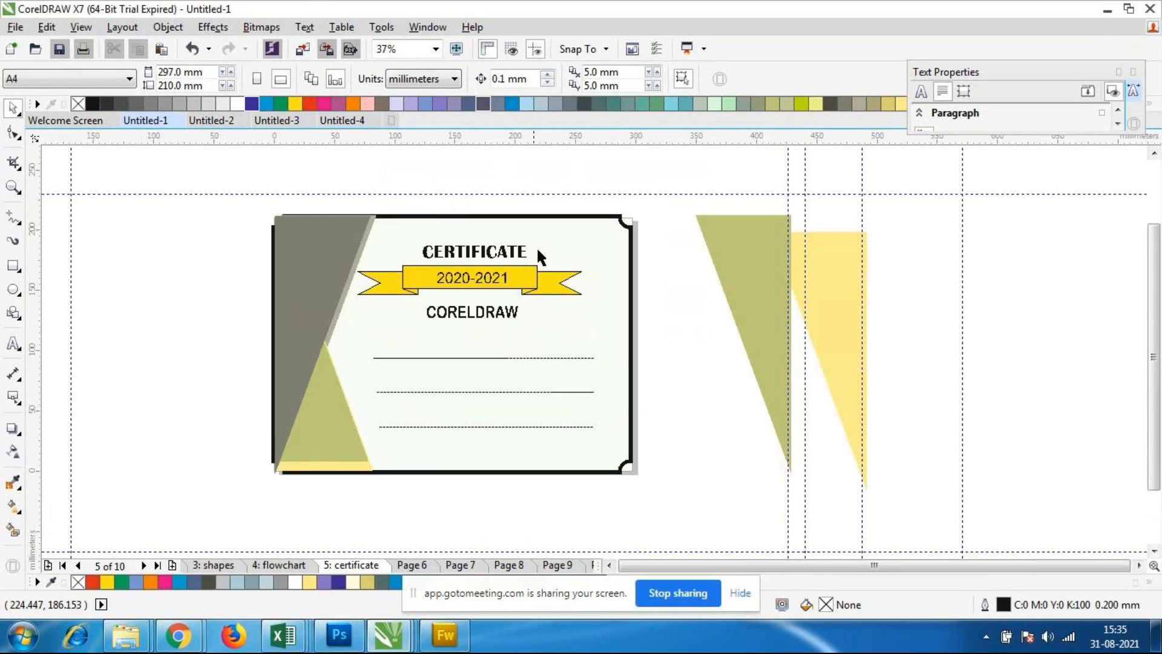
pyautogui.click(120, 29)
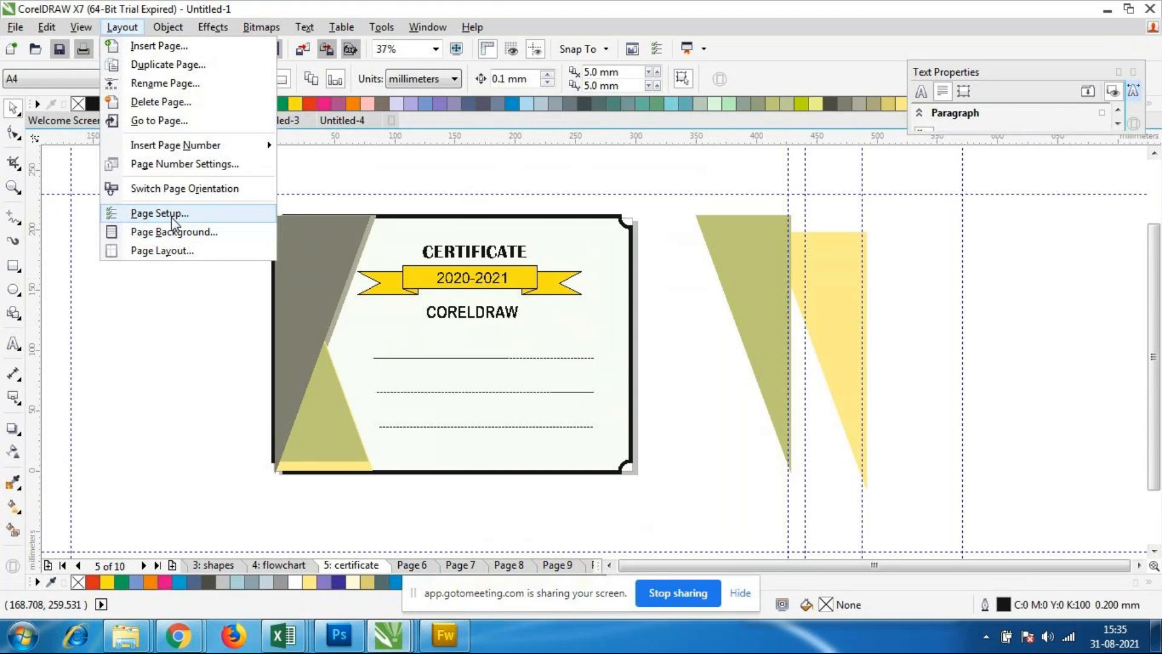
pyautogui.click(176, 119)
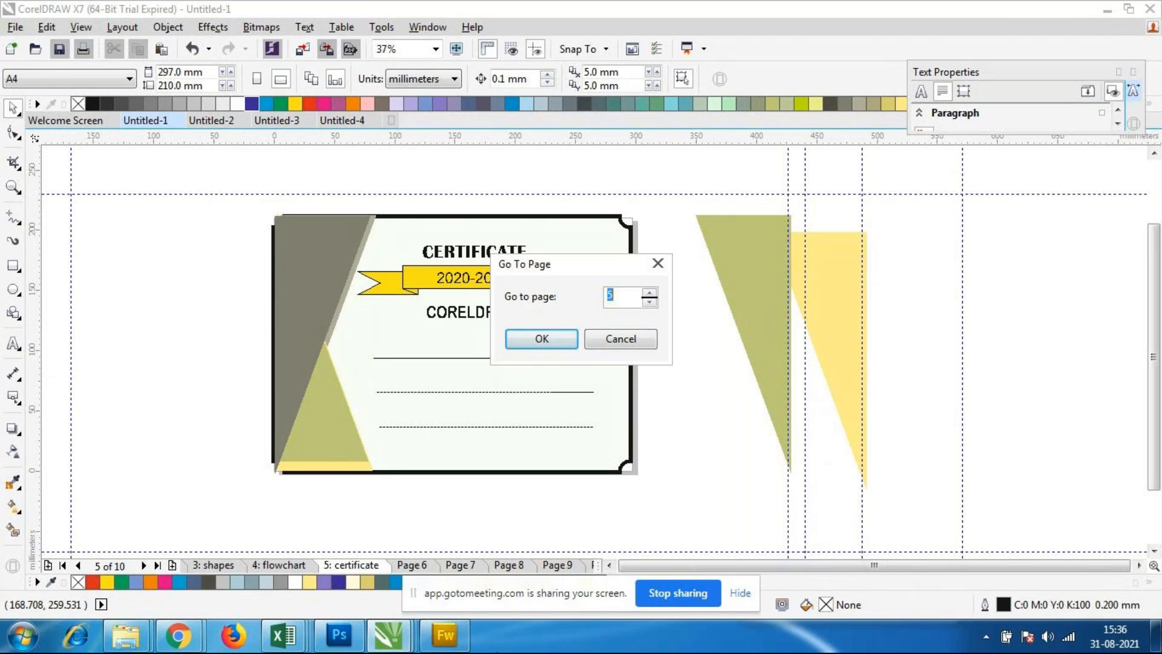
pyautogui.click(475, 570)
pyautogui.click(622, 338)
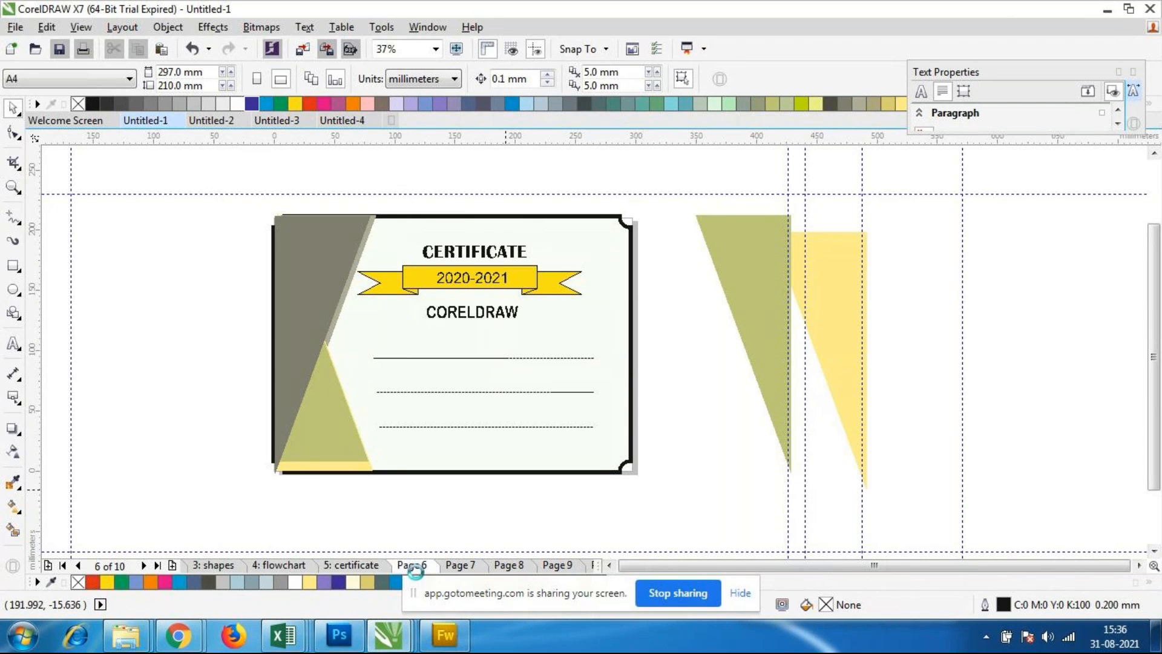
# Step: Browse the pages of Untitled-1, including pages 8, 9 and 10 and the shapes page, and return to page 7
pyautogui.click(477, 564)
pyautogui.click(509, 565)
pyautogui.click(557, 565)
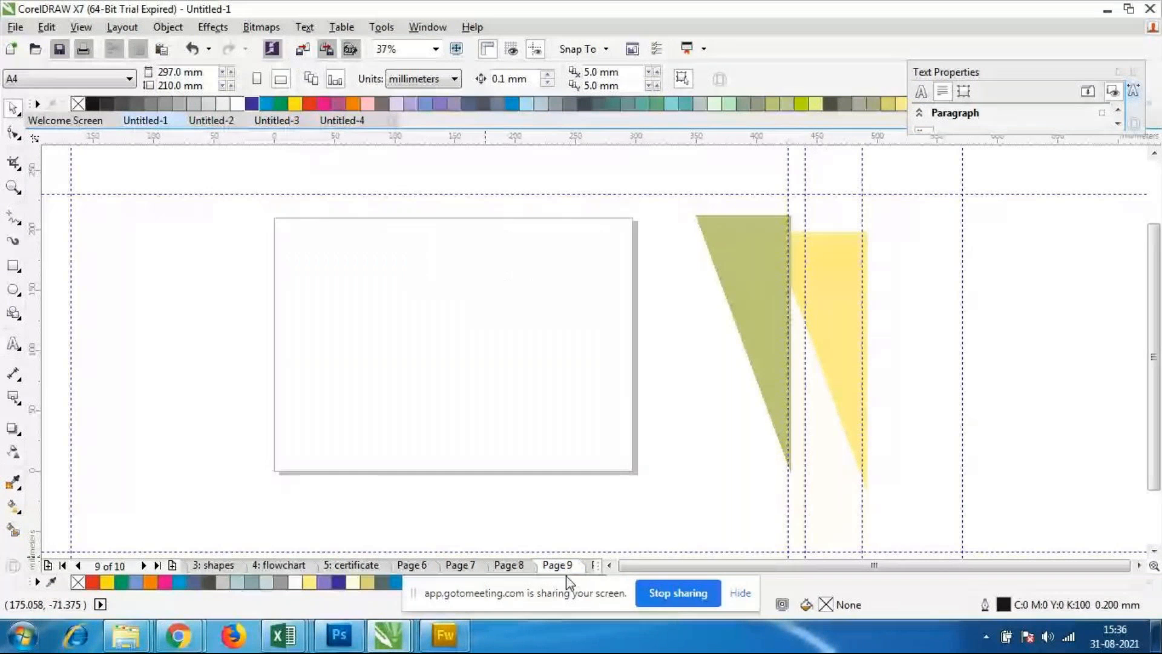
pyautogui.click(161, 567)
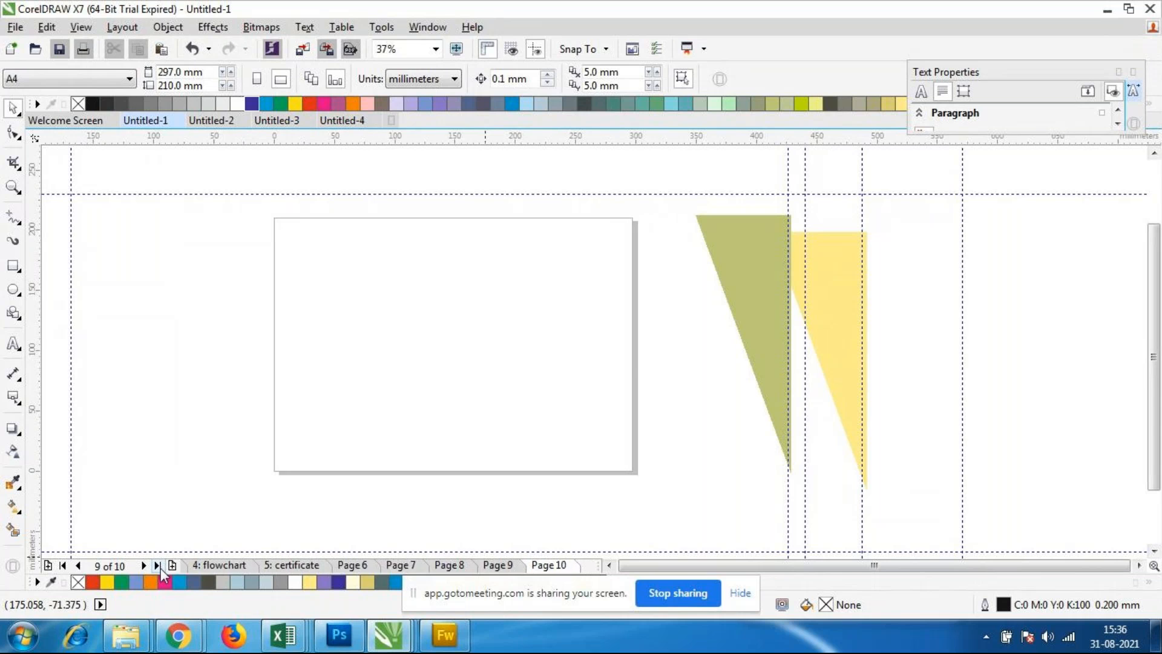
pyautogui.click(161, 568)
pyautogui.click(161, 567)
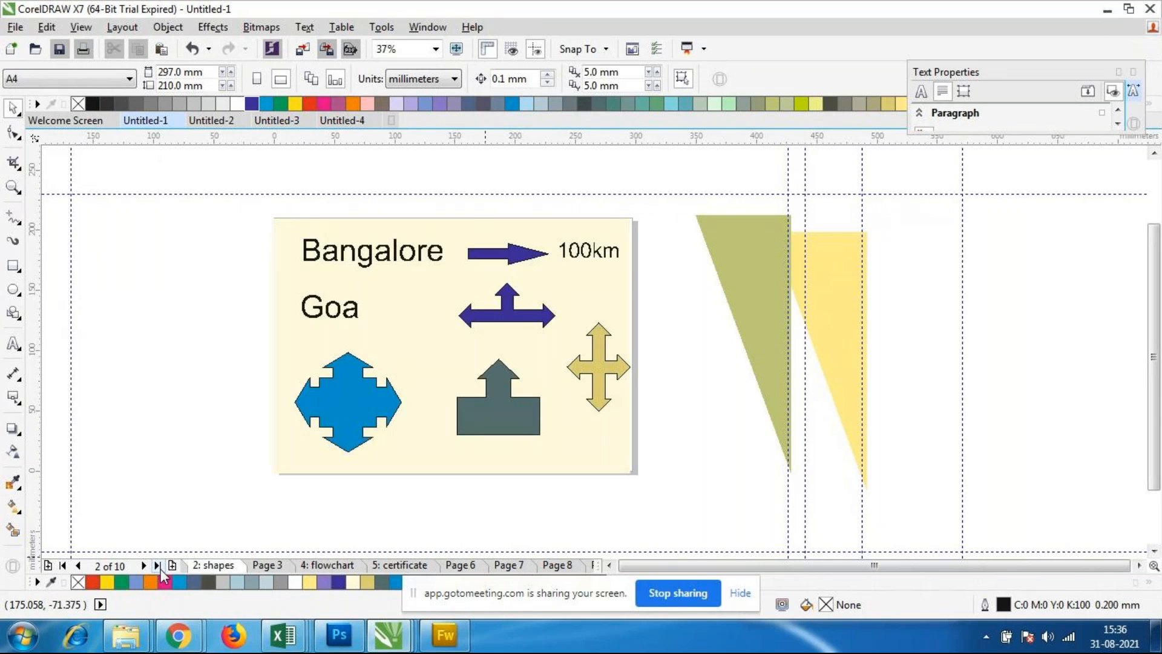
pyautogui.click(161, 567)
pyautogui.click(448, 566)
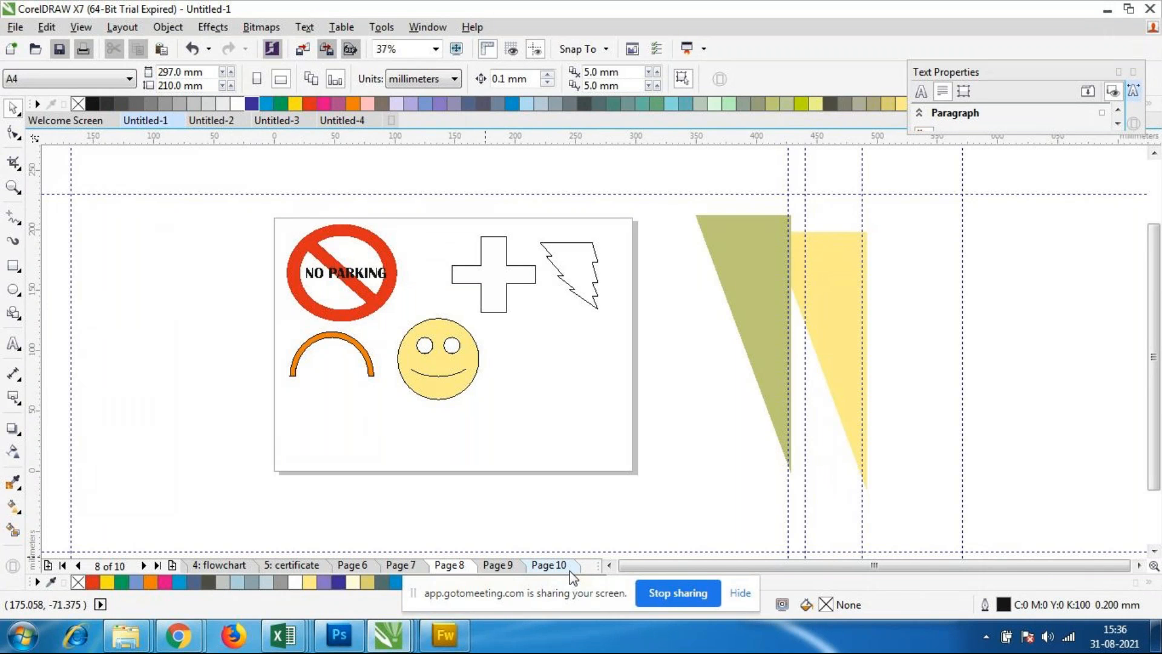
pyautogui.click(409, 566)
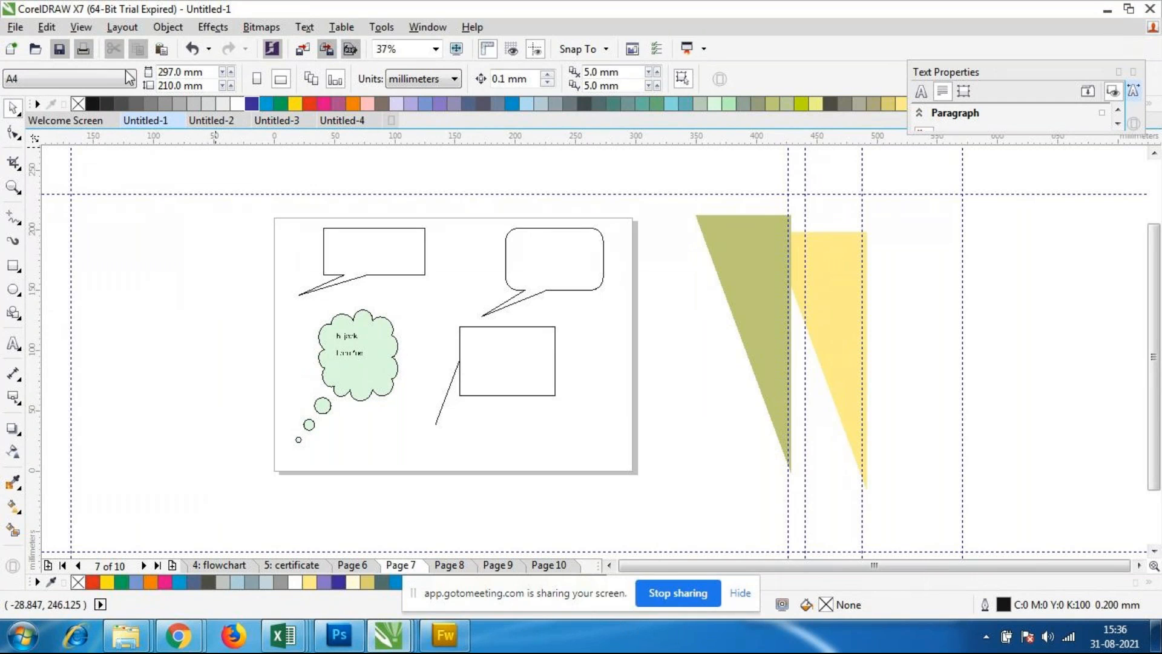
pyautogui.click(122, 27)
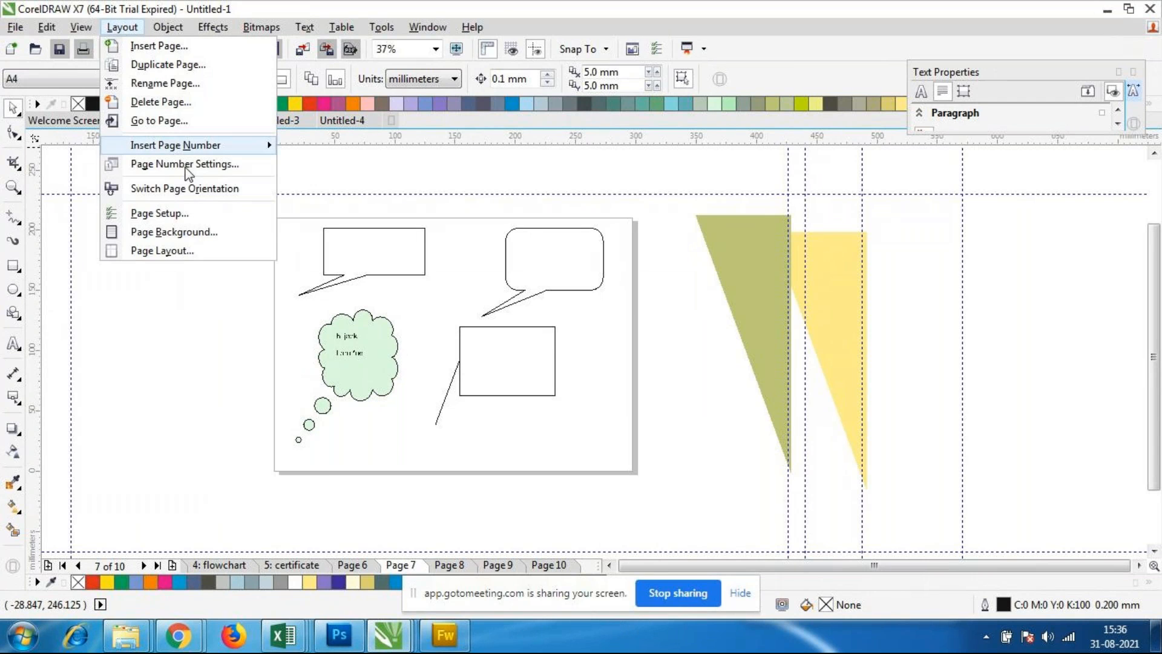
pyautogui.click(174, 123)
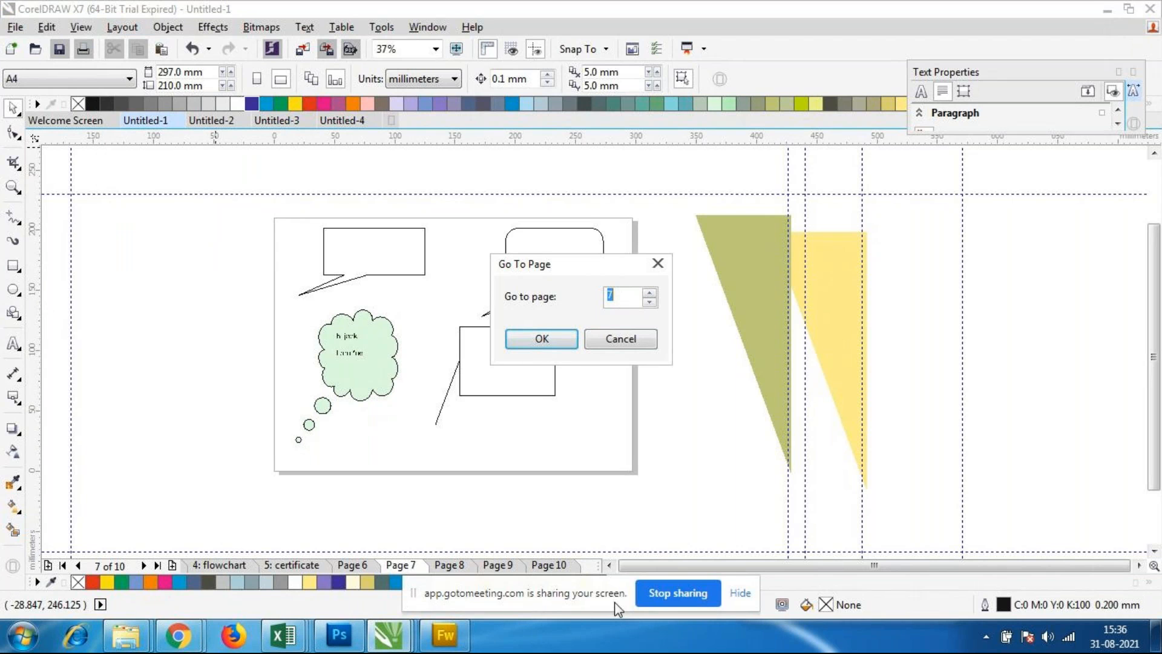
pyautogui.click(596, 340)
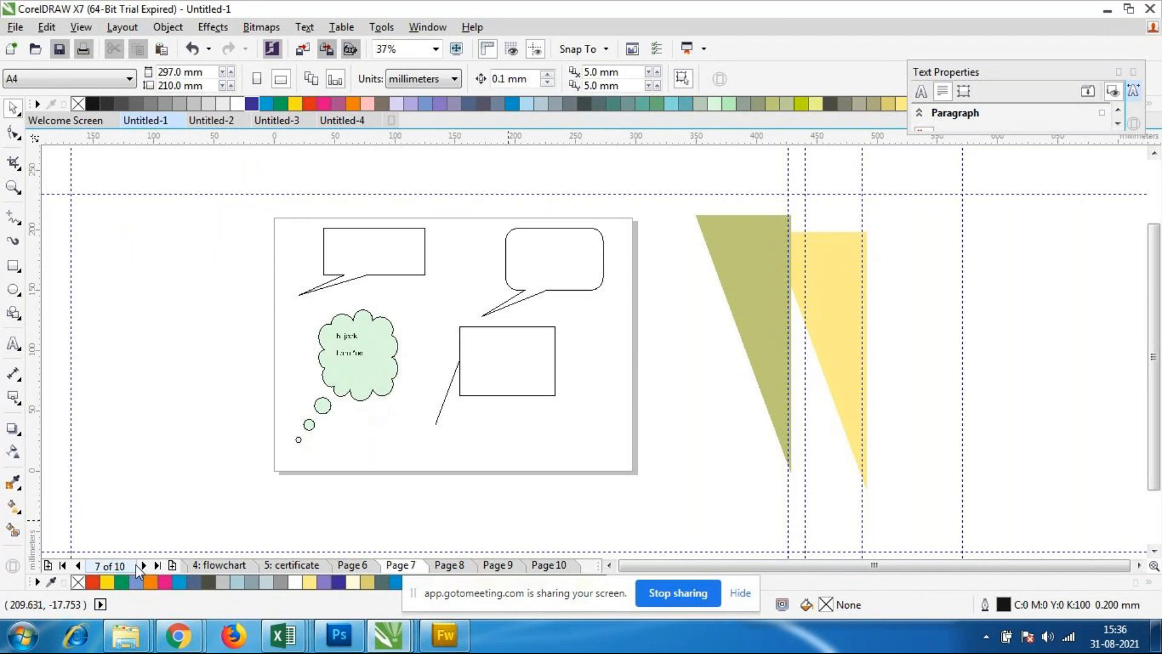
# Step: Return to page 1 and jump straight to page 7 with the Go To Page command
pyautogui.click(79, 565)
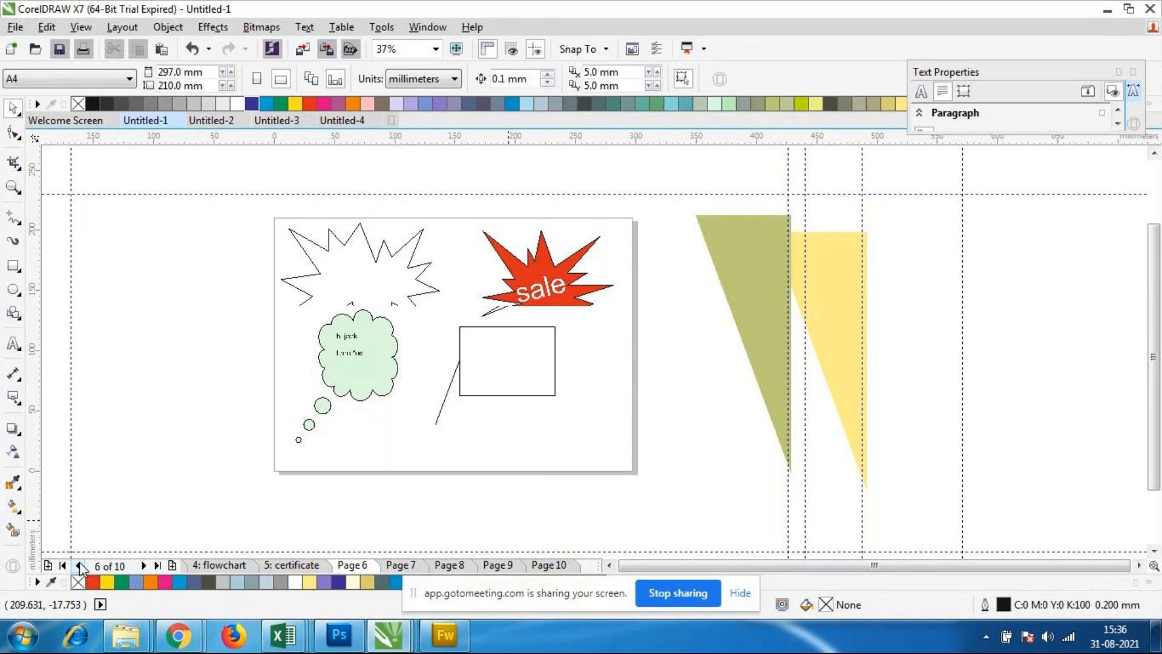
pyautogui.click(62, 566)
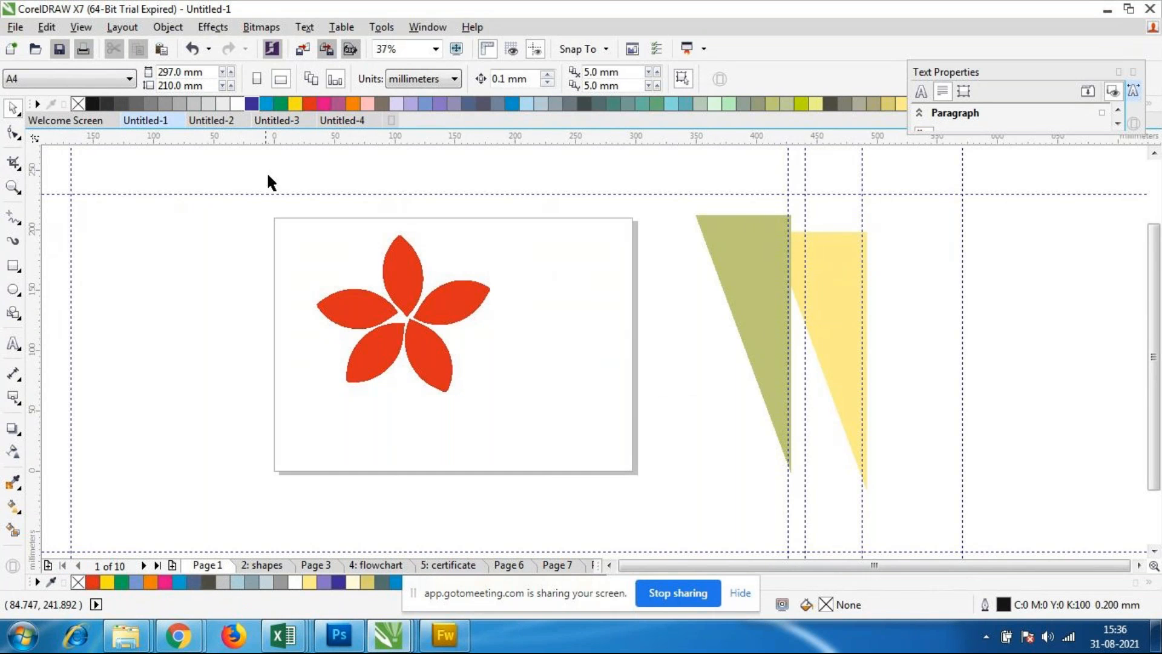
pyautogui.click(123, 28)
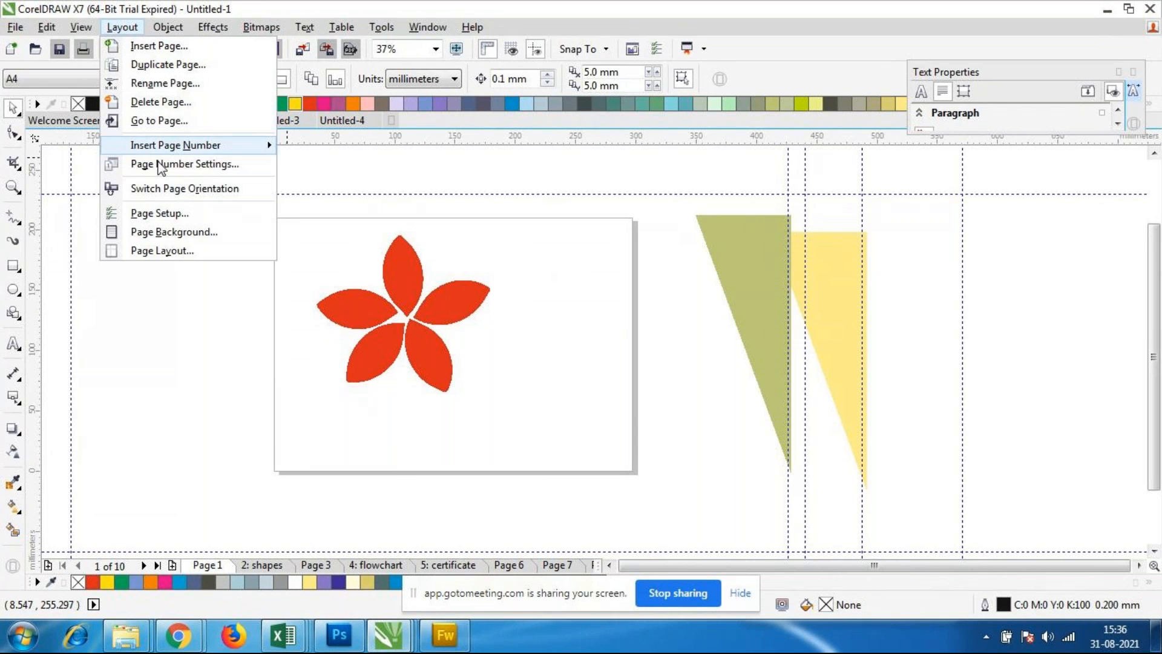
pyautogui.click(159, 120)
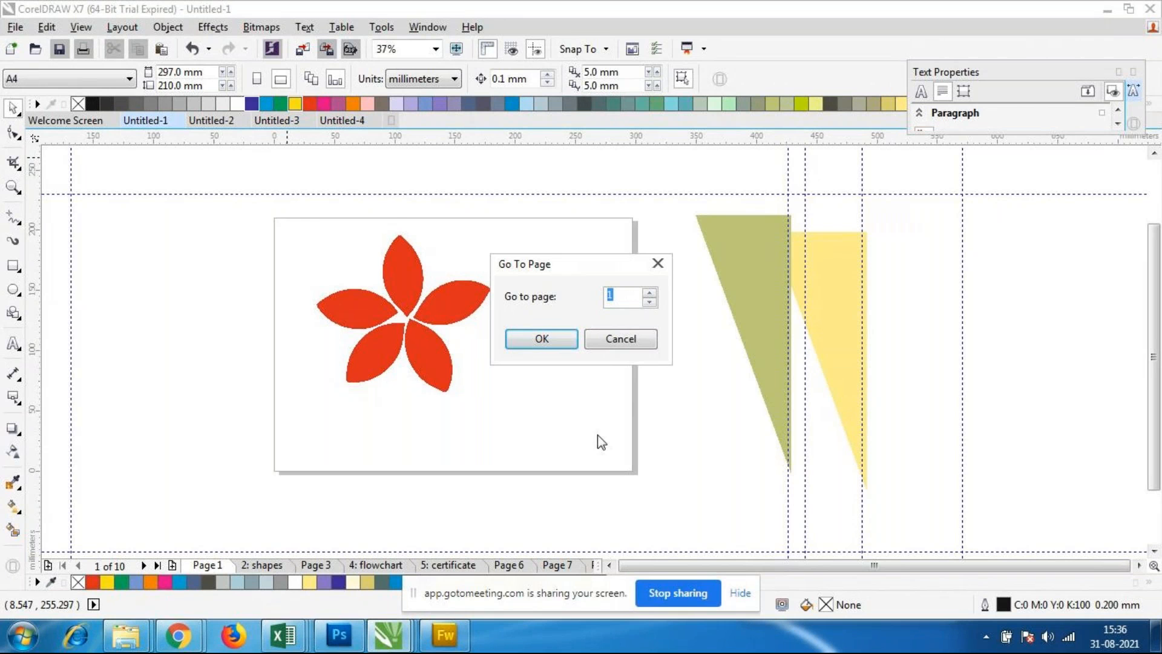
pyautogui.write('7')
pyautogui.click(542, 338)
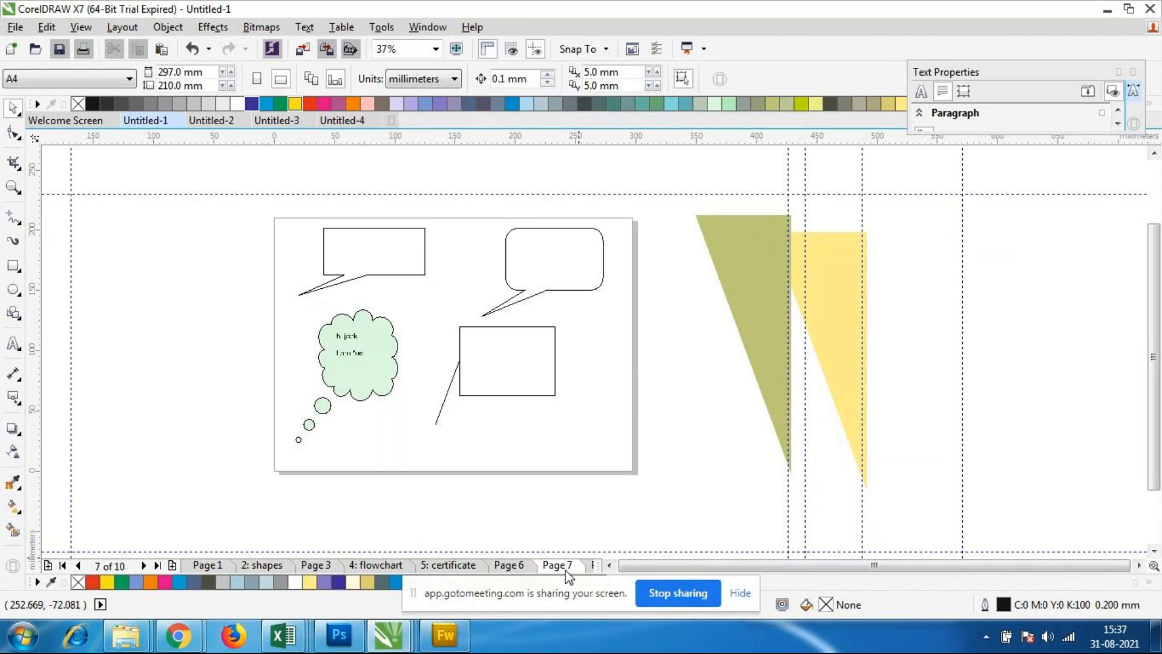
# Step: Select the rectangular callout shape with the slanted leader line on page 7
pyautogui.moveTo(241, 186); pyautogui.dragTo(626, 486)
pyautogui.click(627, 486)
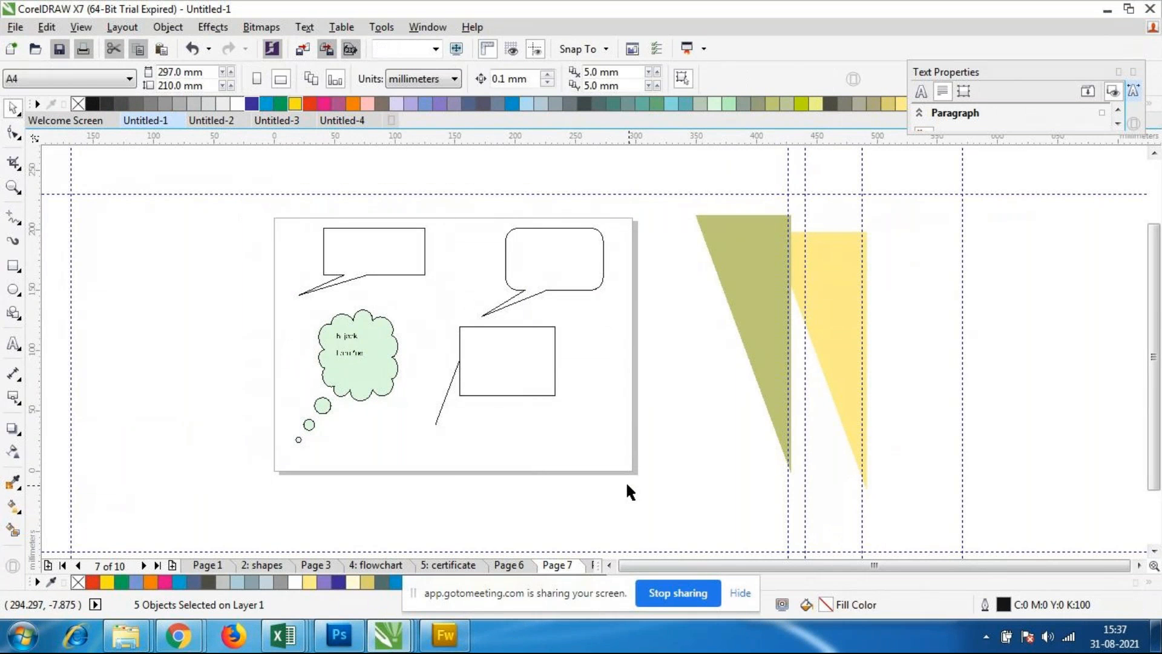
pyautogui.click(535, 368)
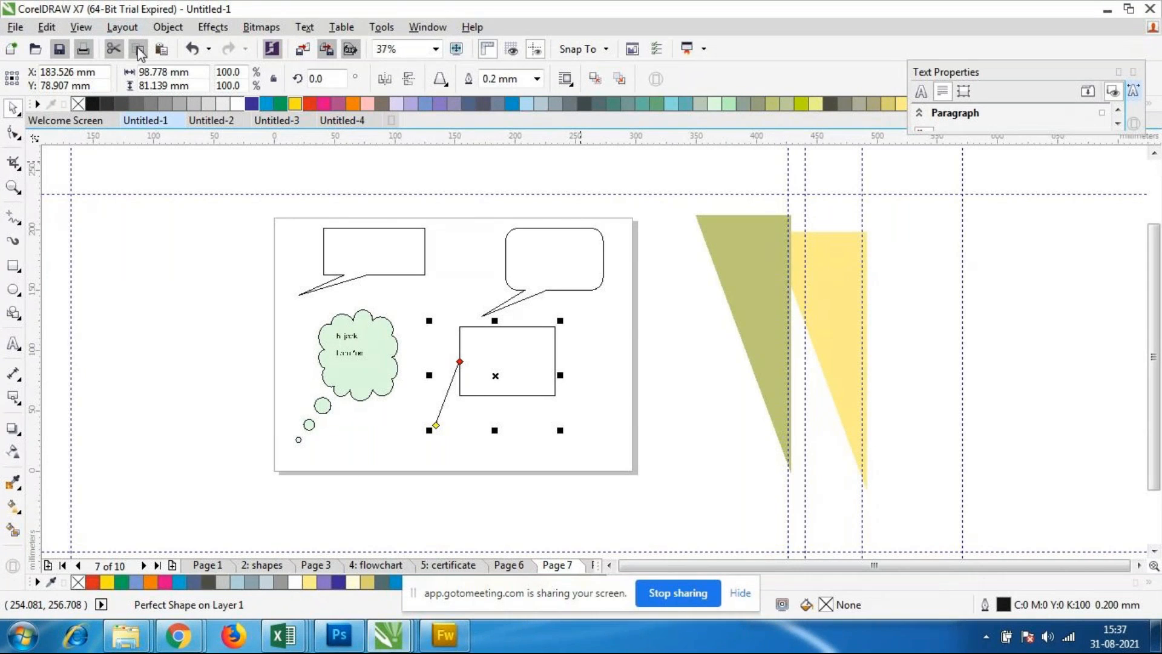
# Step: Switch to the GoToMeeting session in Chrome to view the list of participants
pyautogui.click(126, 27)
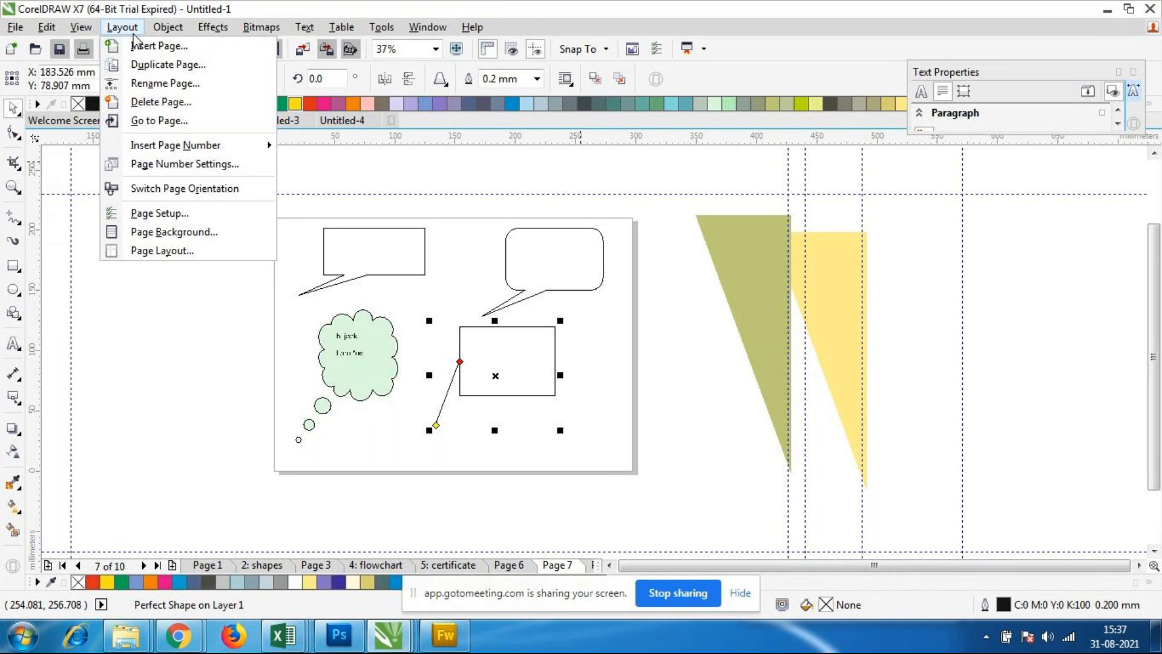
pyautogui.click(189, 638)
pyautogui.click(115, 554)
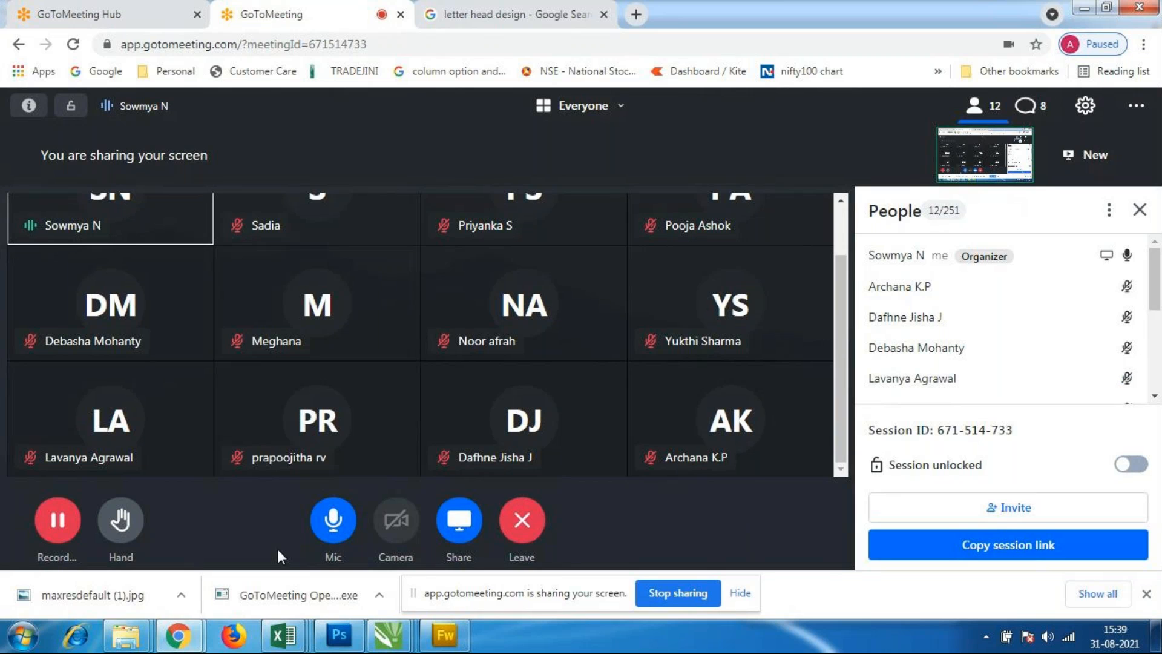
# Step: Switch back to the Untitled-1 drawing in CorelDRAW and hide its guidelines
pyautogui.click(394, 649)
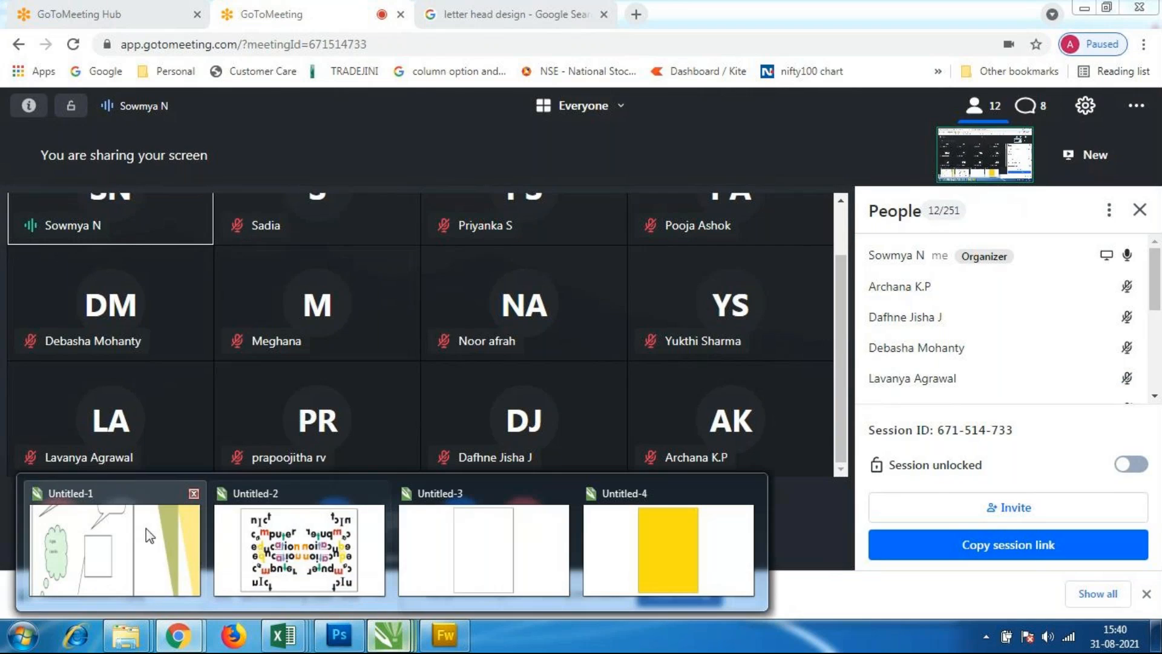
pyautogui.click(146, 529)
pyautogui.scroll(-2, 566, 462)
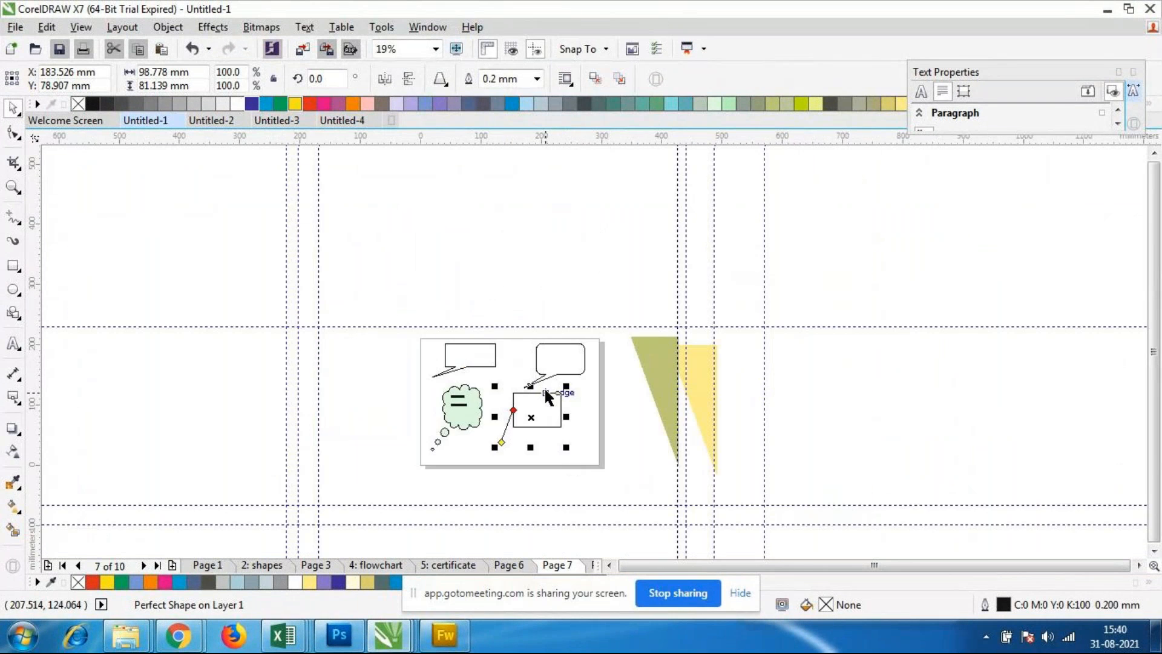
pyautogui.scroll(2, 543, 387)
pyautogui.scroll(-2, 590, 413)
pyautogui.scroll(2, 590, 413)
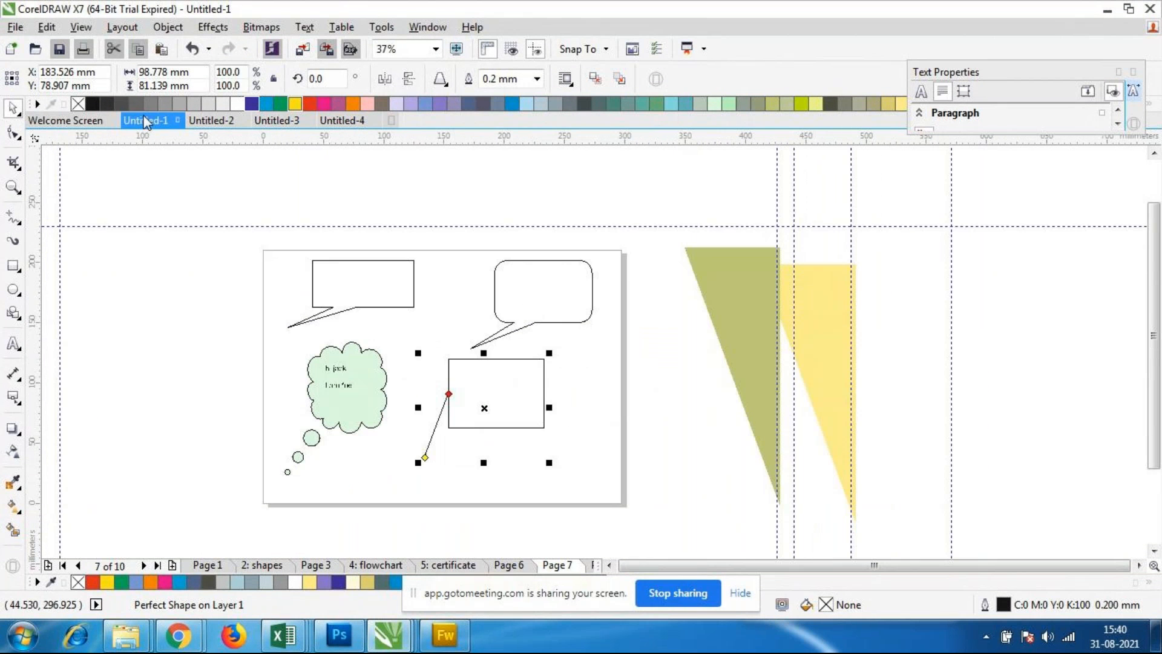
pyautogui.click(81, 27)
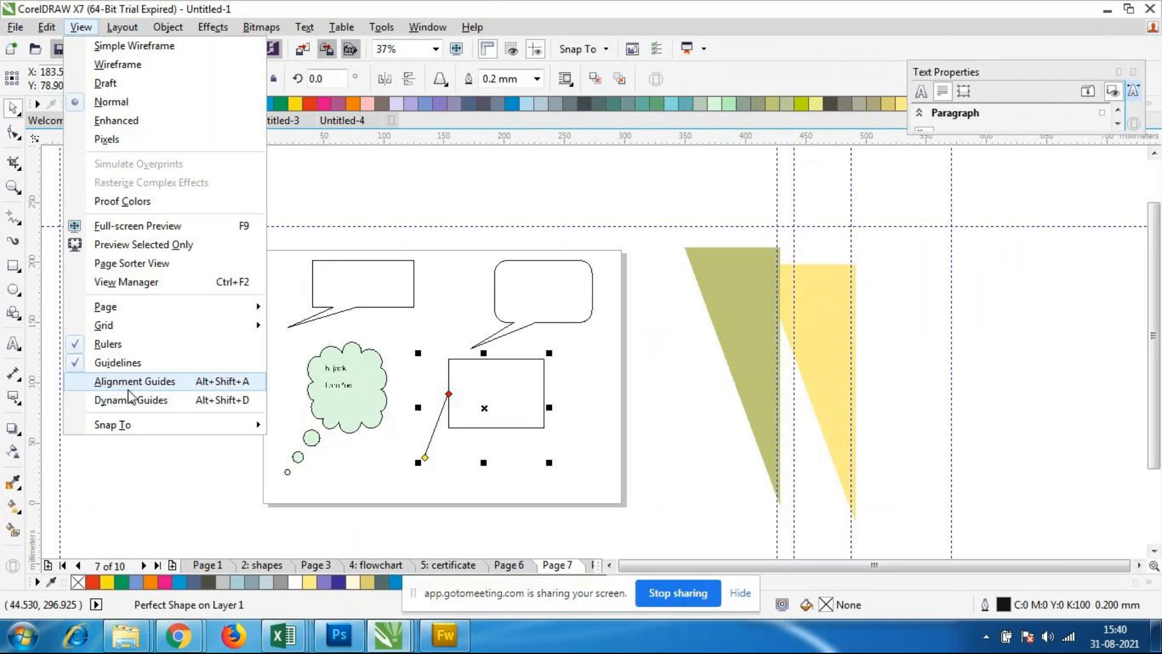
pyautogui.click(118, 362)
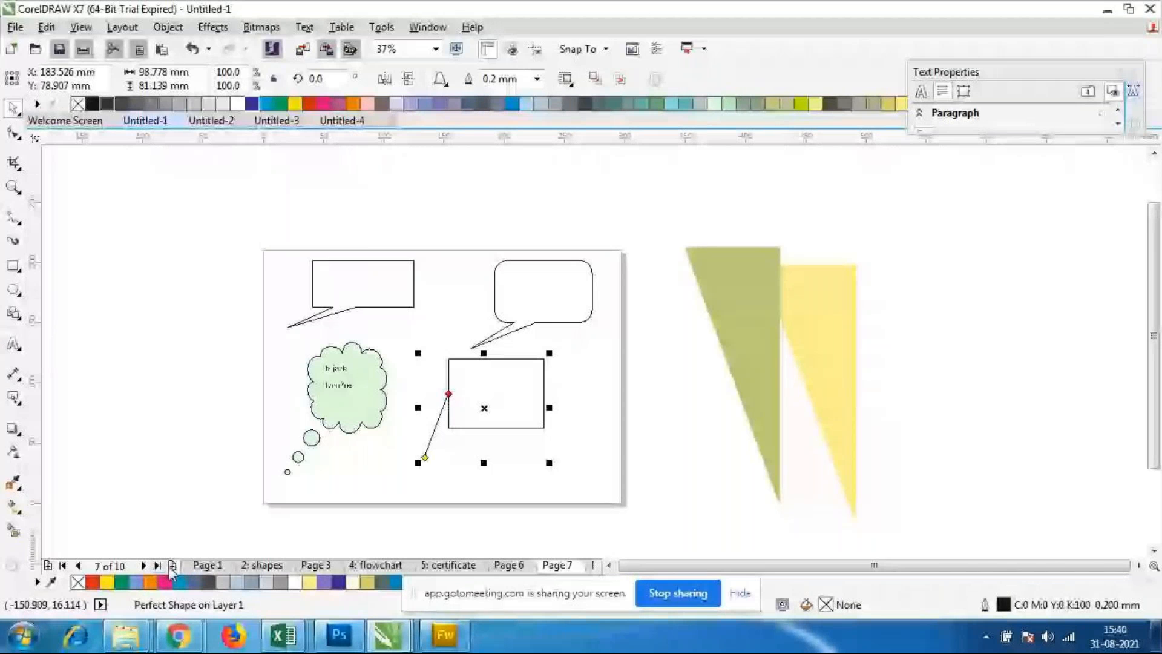
# Step: Browse the pages of Untitled-1, from page 3 to page 10 and back through page 8 to page 6
pyautogui.click(315, 565)
pyautogui.click(549, 565)
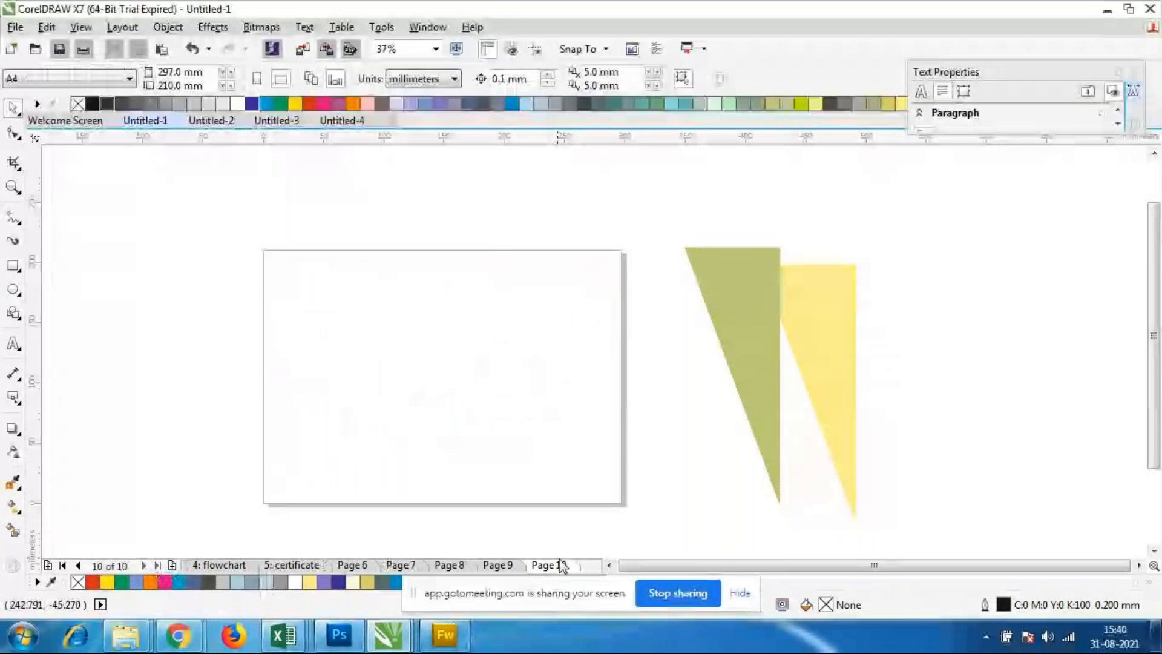
pyautogui.click(79, 565)
pyautogui.click(79, 567)
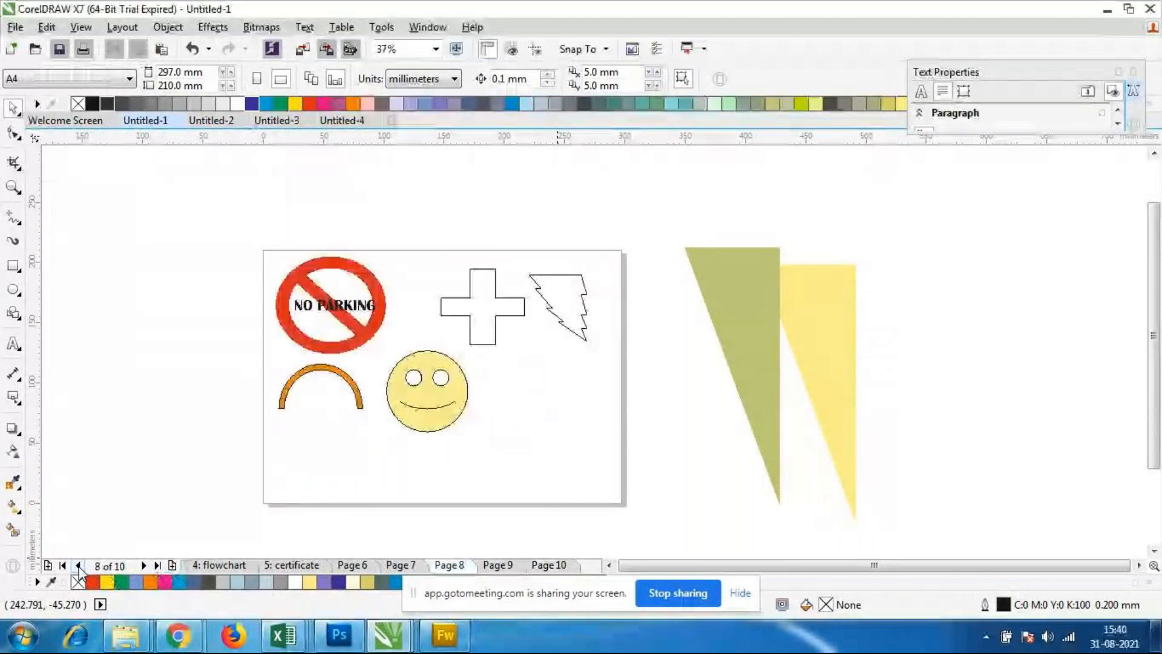
pyautogui.click(79, 567)
pyautogui.click(79, 566)
# Step: Switch to the Untitled-3 document and open its page background settings
pyautogui.click(121, 27)
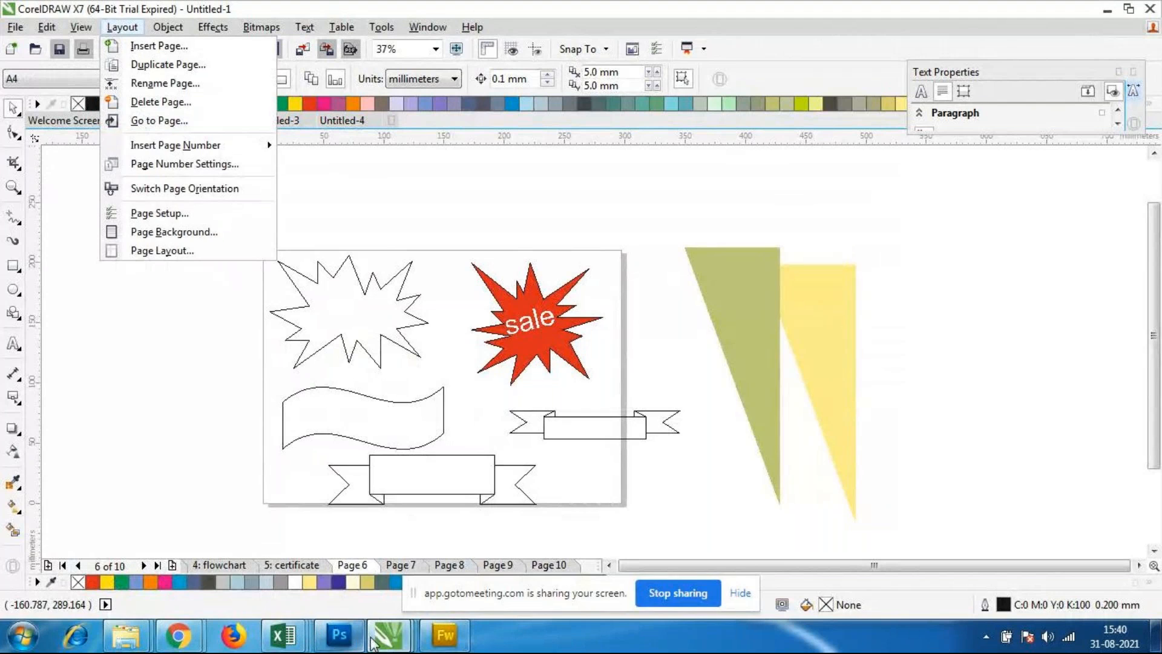
pyautogui.click(405, 642)
pyautogui.click(449, 590)
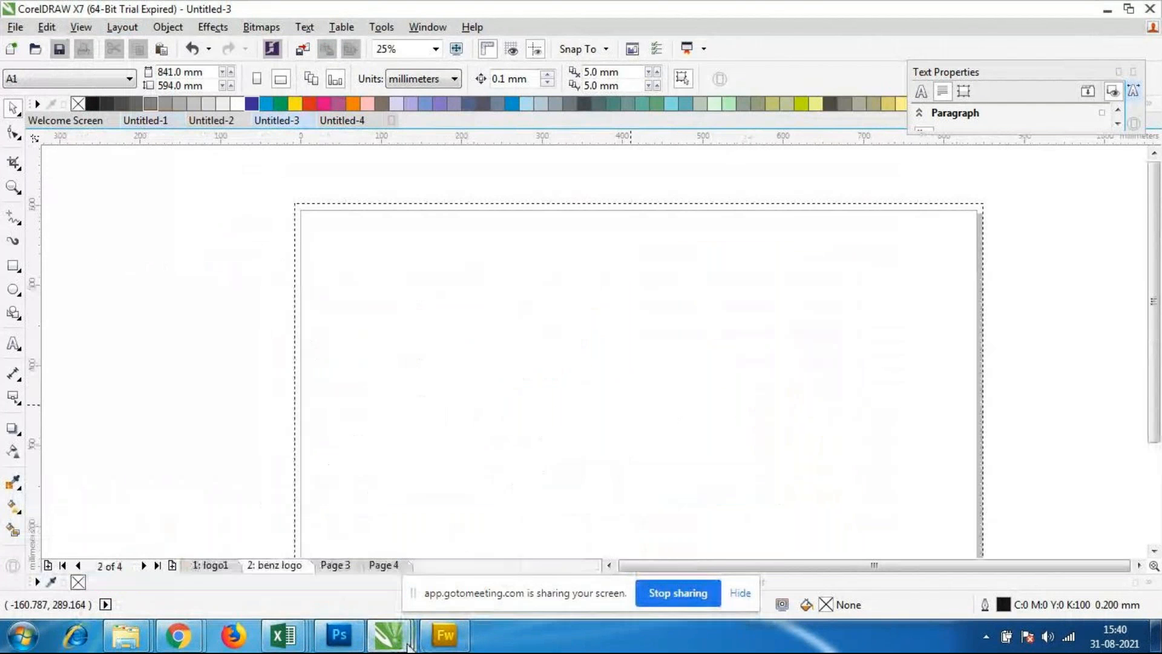
pyautogui.click(123, 28)
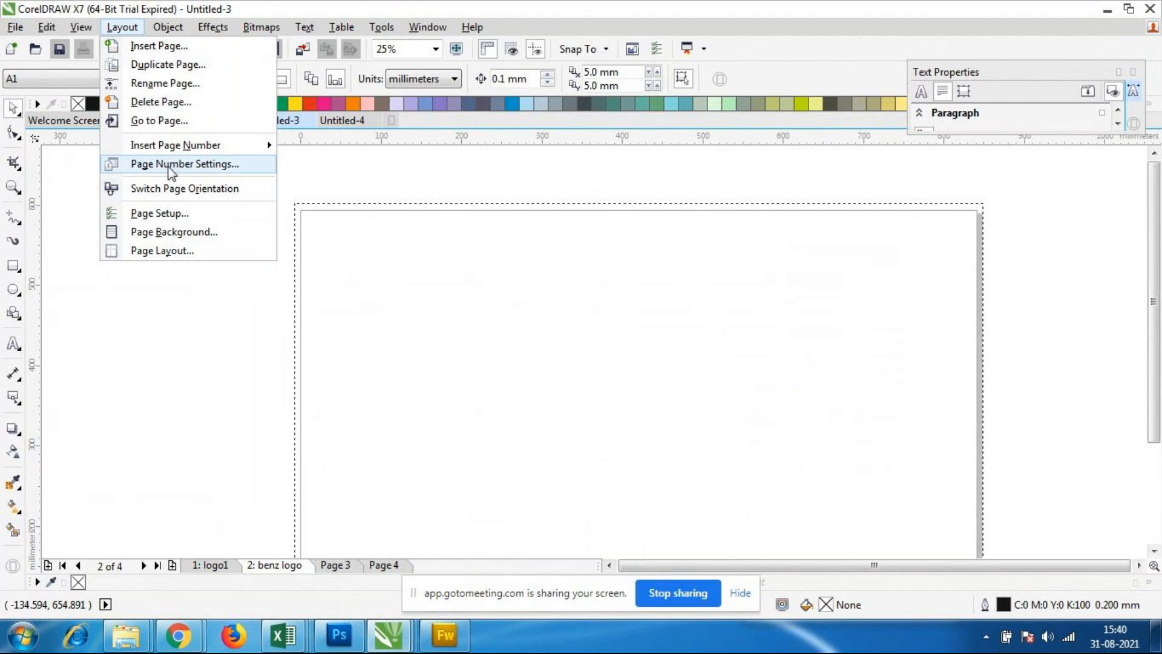
pyautogui.click(158, 233)
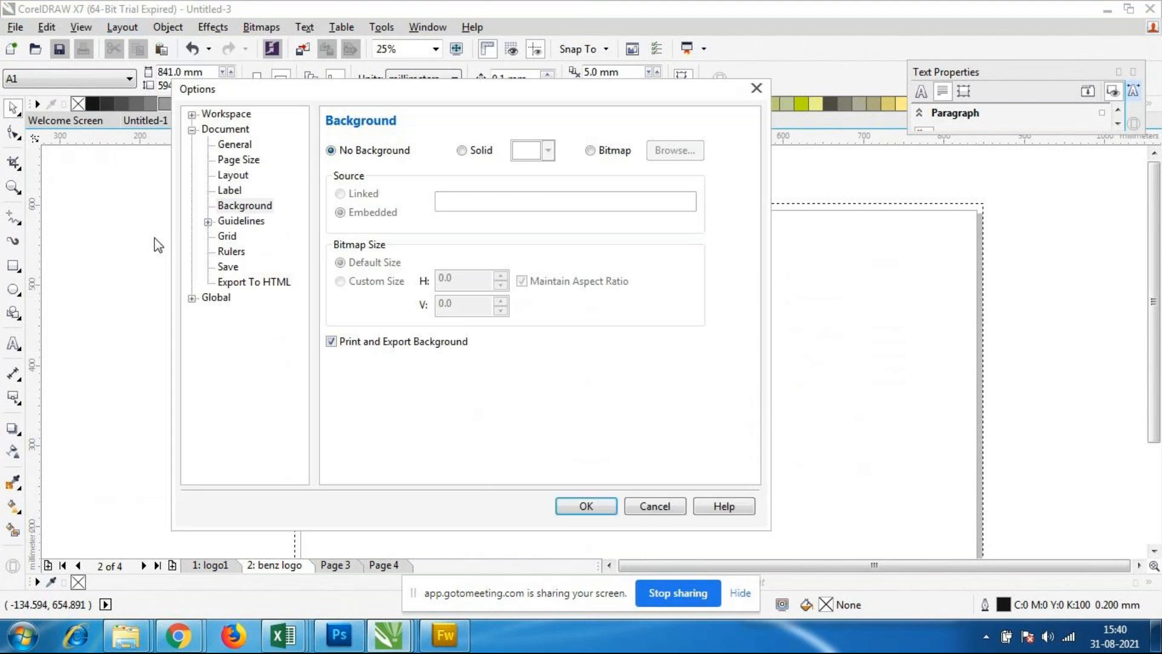
pyautogui.moveTo(468, 90); pyautogui.dragTo(459, 58)
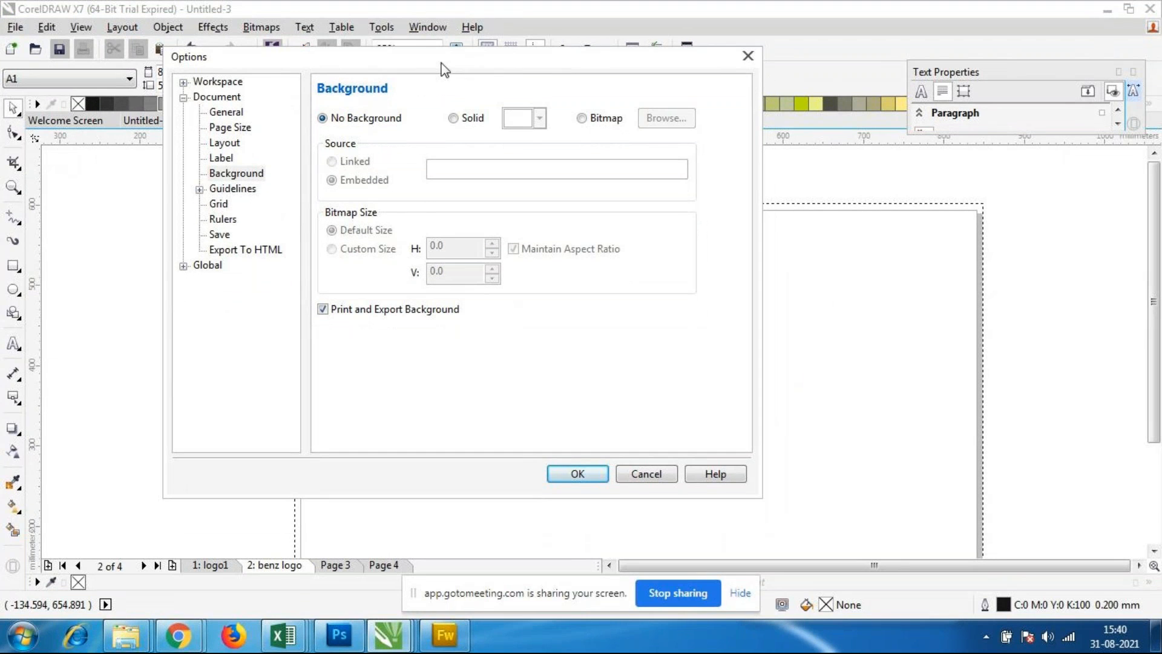
# Step: Choose a solid pale pink colour for the page background
pyautogui.click(462, 118)
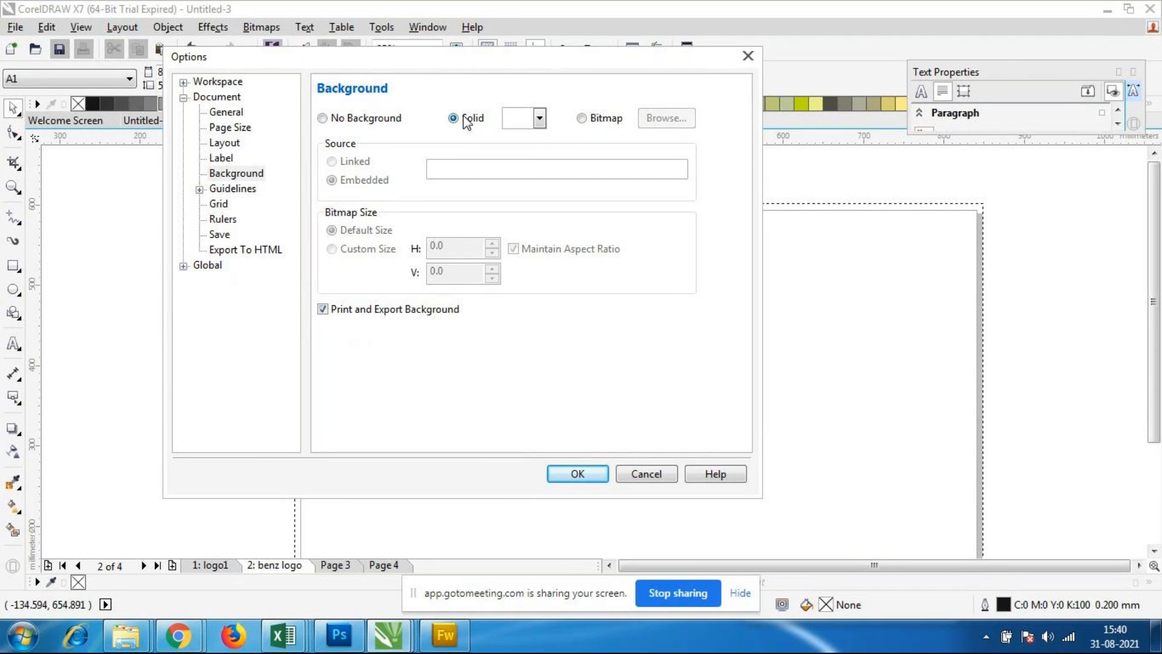
pyautogui.click(538, 119)
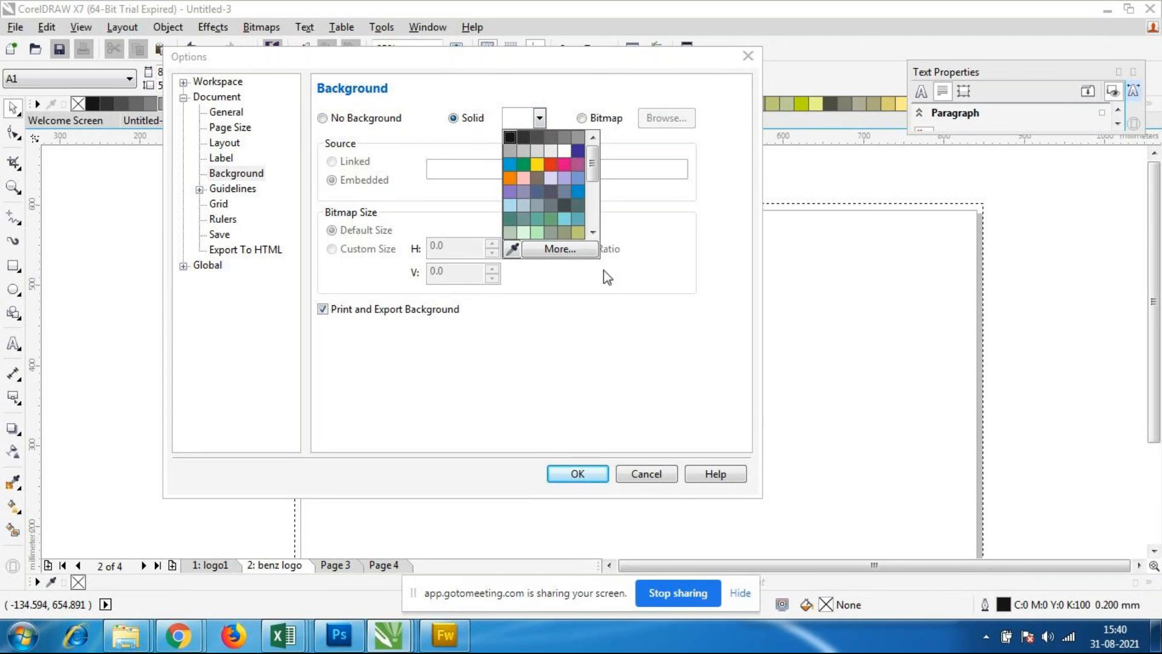
pyautogui.click(535, 179)
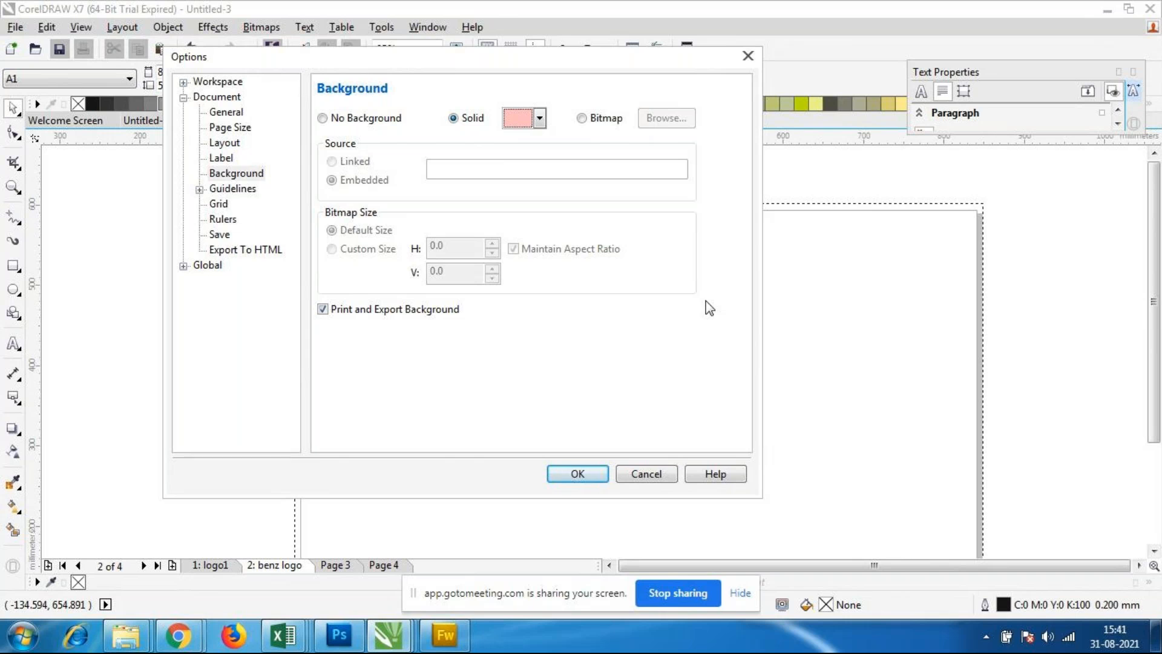
# Step: Set the page background to the embedded Hydrangeas bitmap from the Sample Pictures folder at default size
pyautogui.click(584, 118)
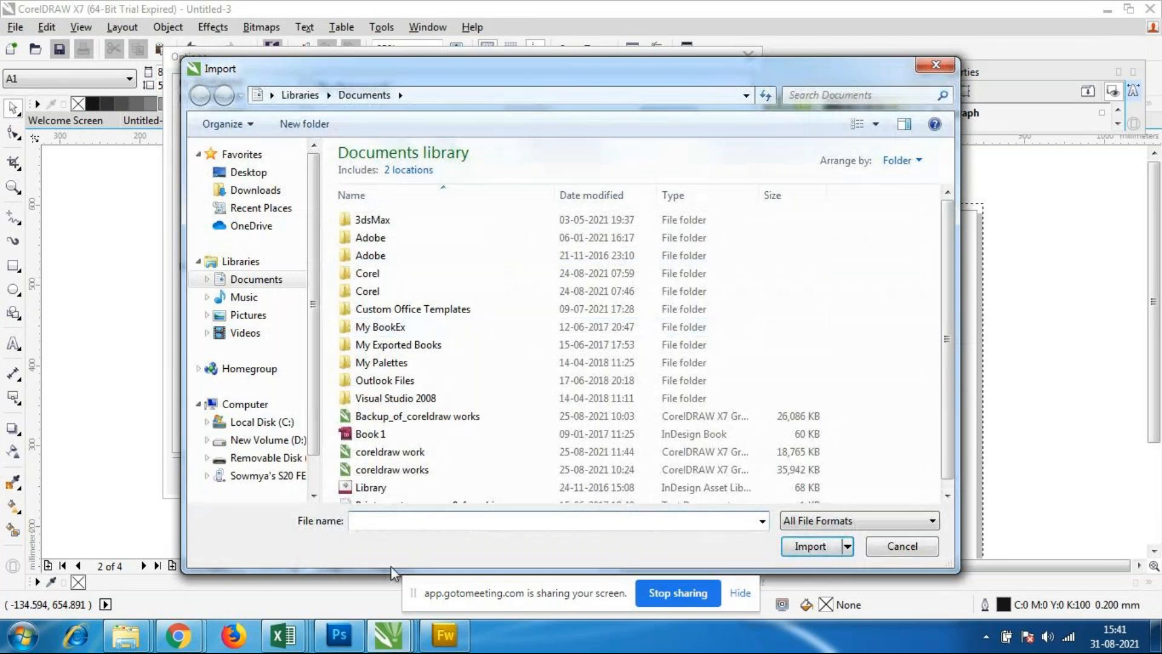
pyautogui.moveTo(741, 73); pyautogui.dragTo(725, 34)
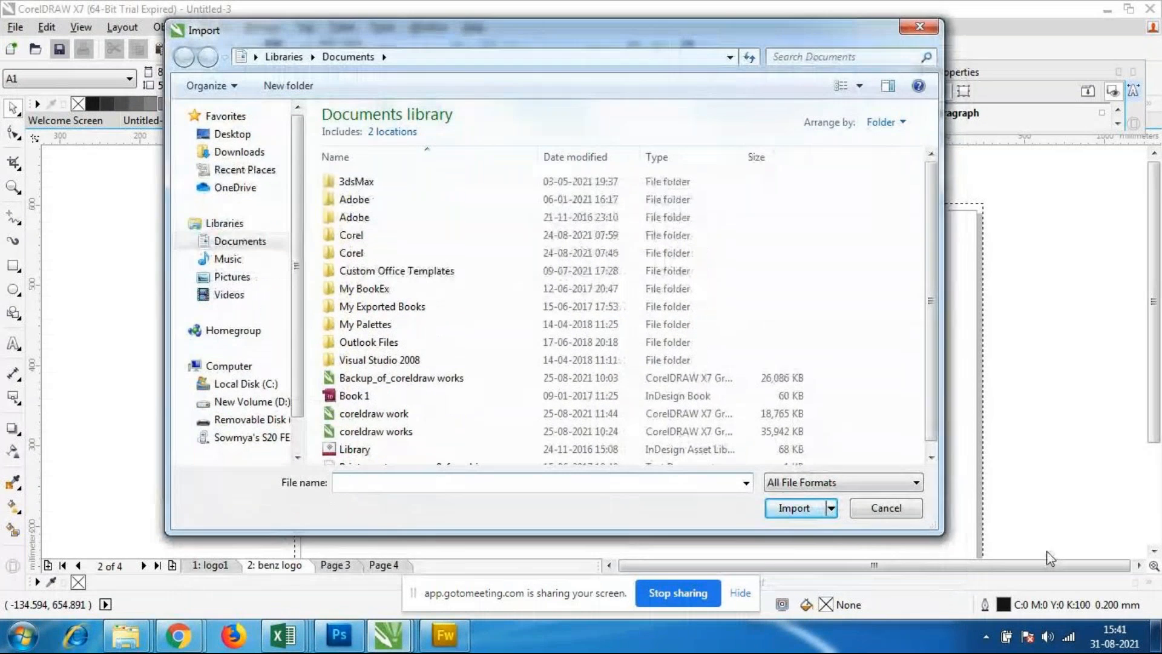
pyautogui.moveTo(940, 531); pyautogui.dragTo(1059, 589)
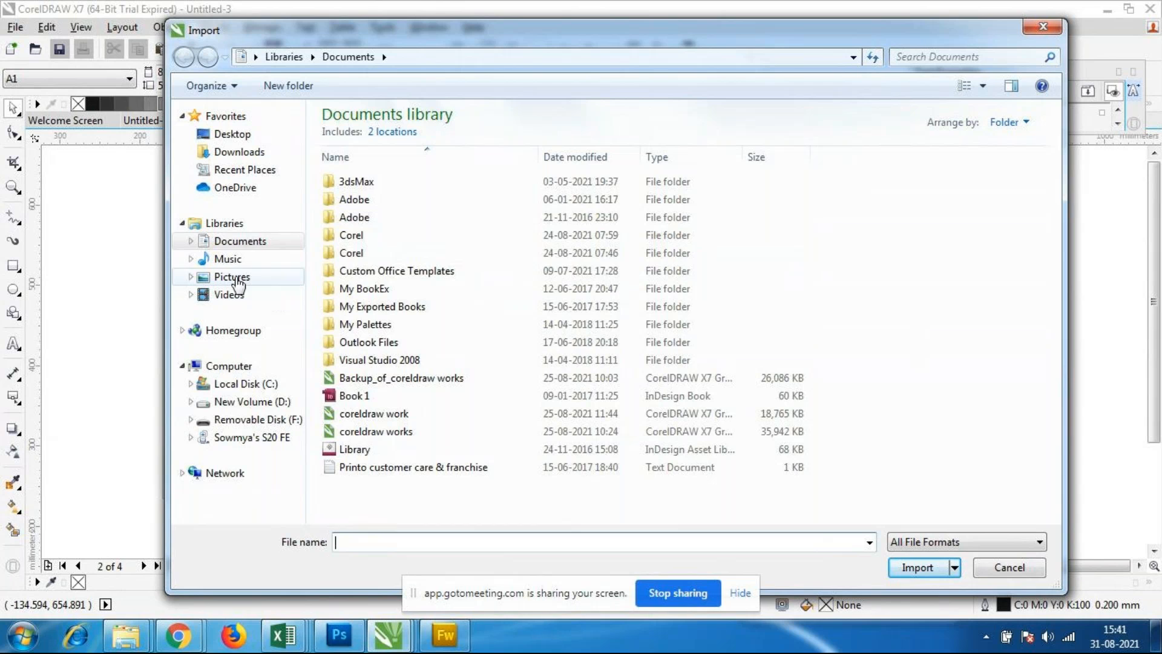
pyautogui.click(260, 280)
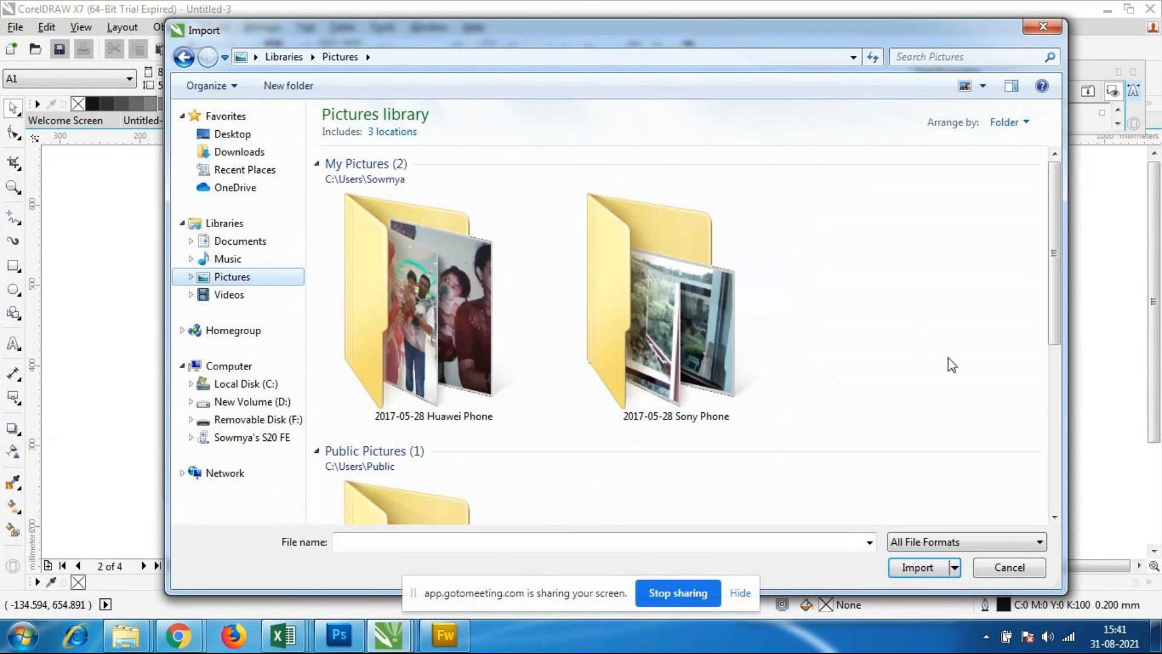
pyautogui.moveTo(1052, 278); pyautogui.dragTo(1073, 485)
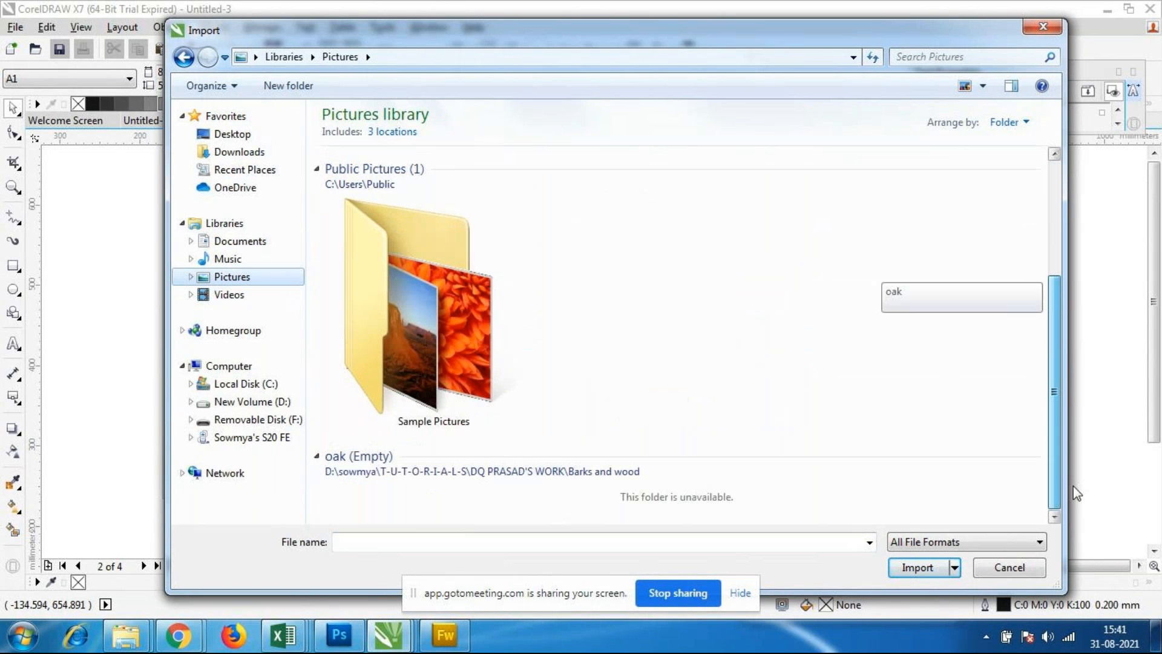
pyautogui.doubleClick(424, 409)
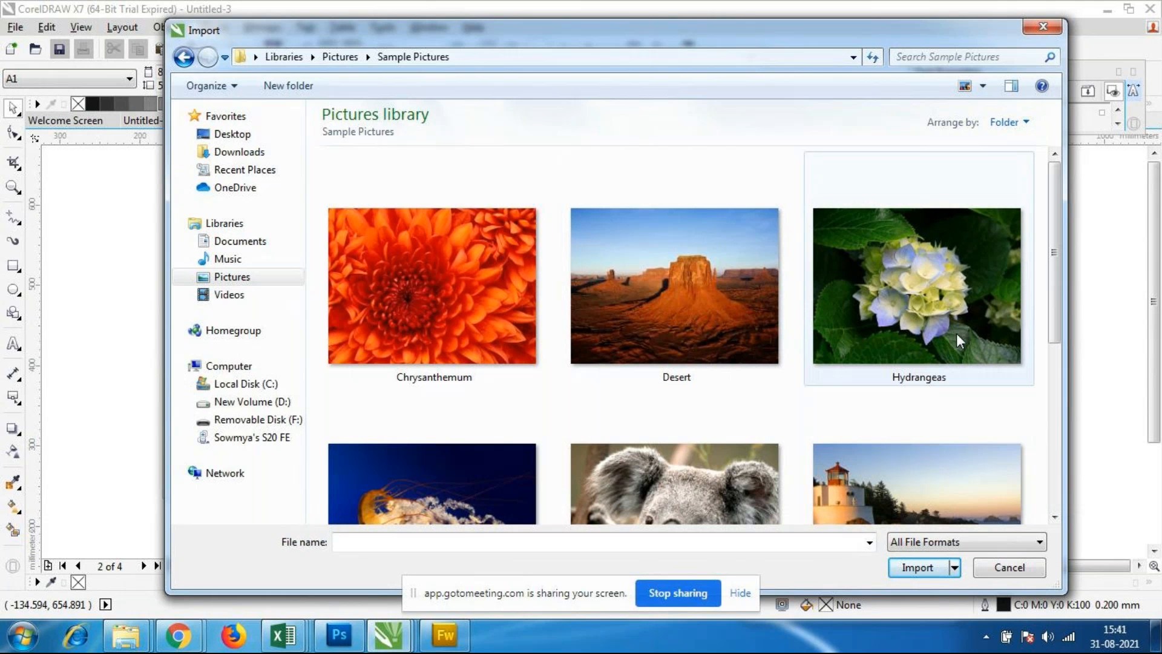
pyautogui.click(940, 294)
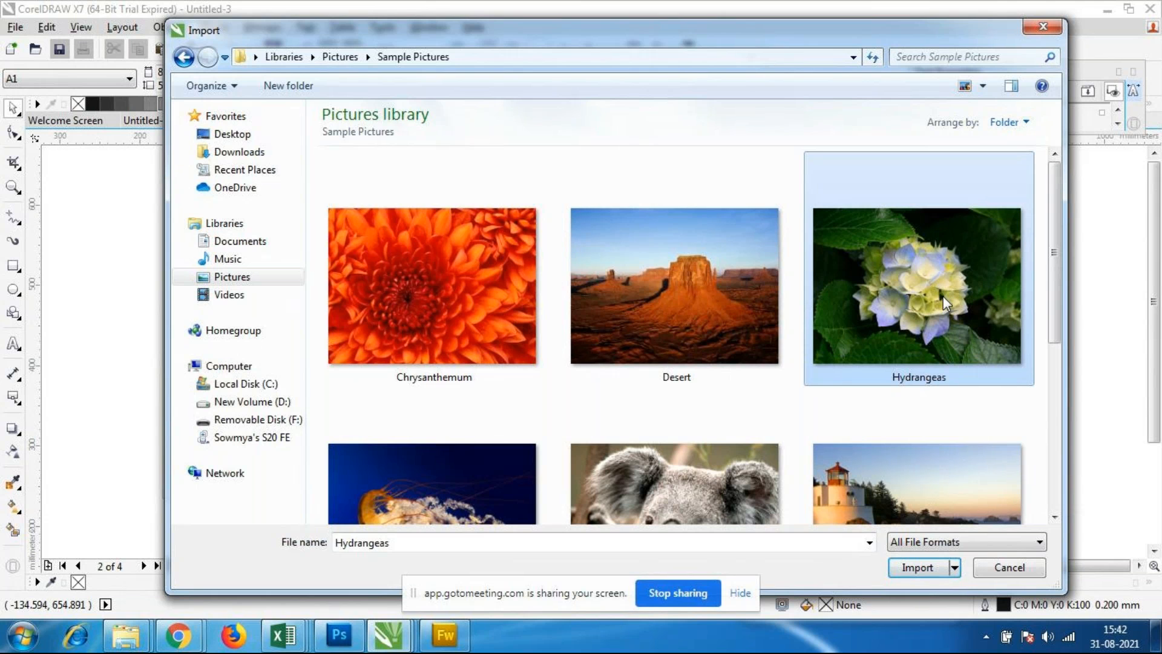
pyautogui.click(926, 567)
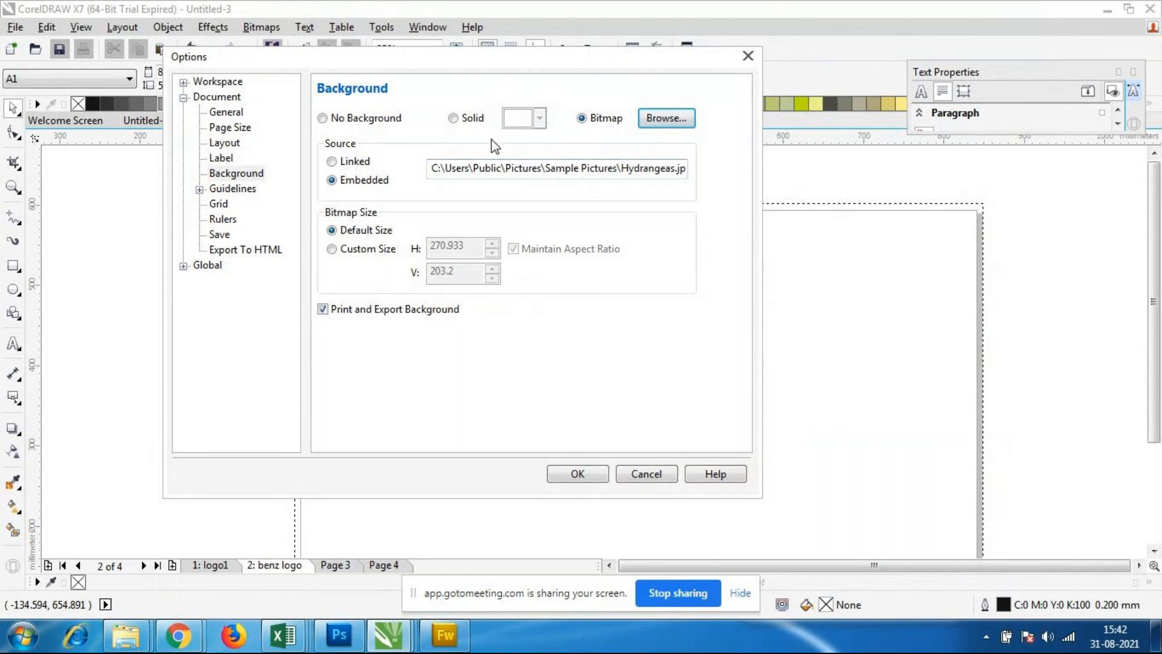
pyautogui.click(578, 475)
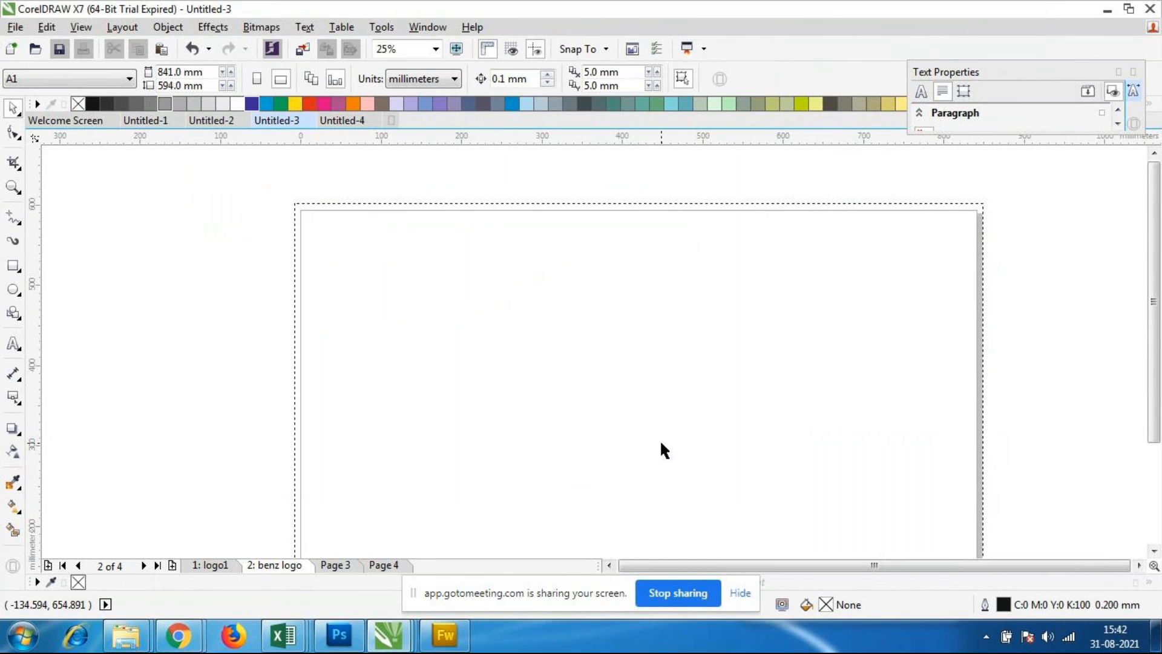
pyautogui.scroll(-1, 565, 337)
pyautogui.scroll(1, 617, 380)
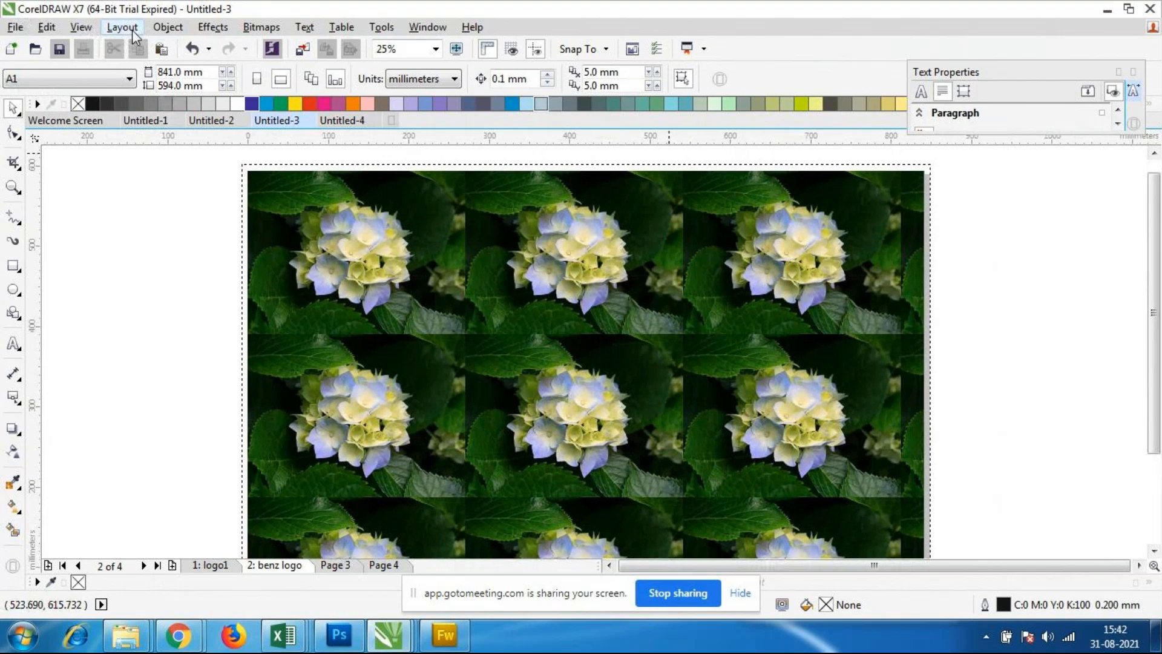
# Step: Reopen the page background settings of Untitled-3 to edit the applied background
pyautogui.click(134, 37)
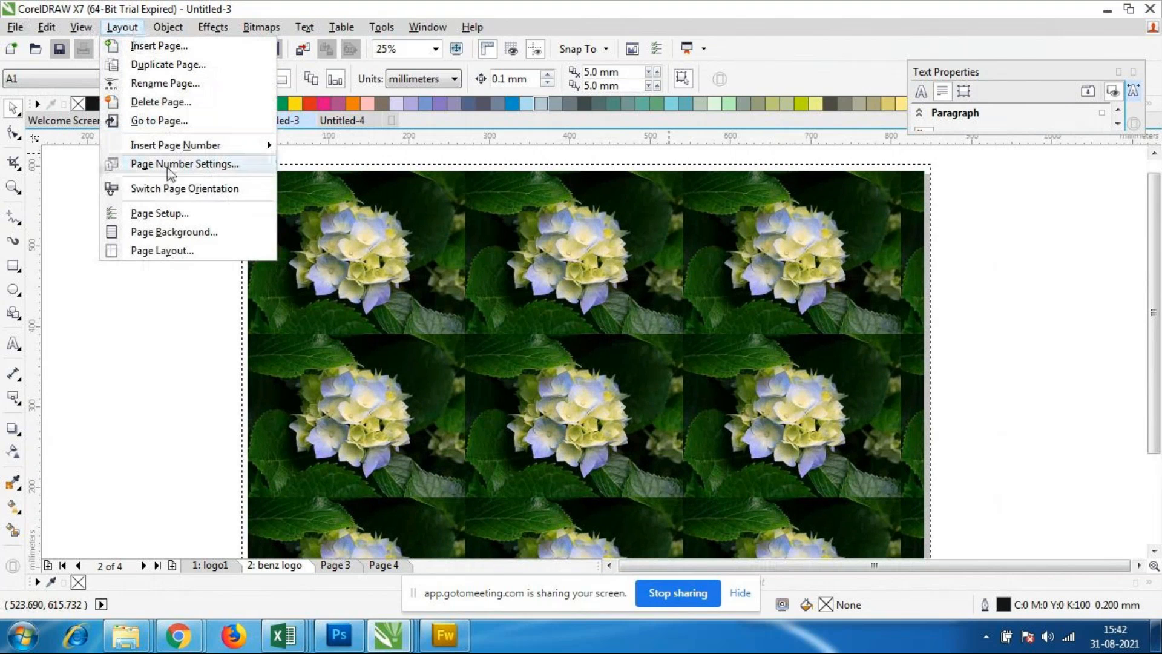
pyautogui.click(190, 232)
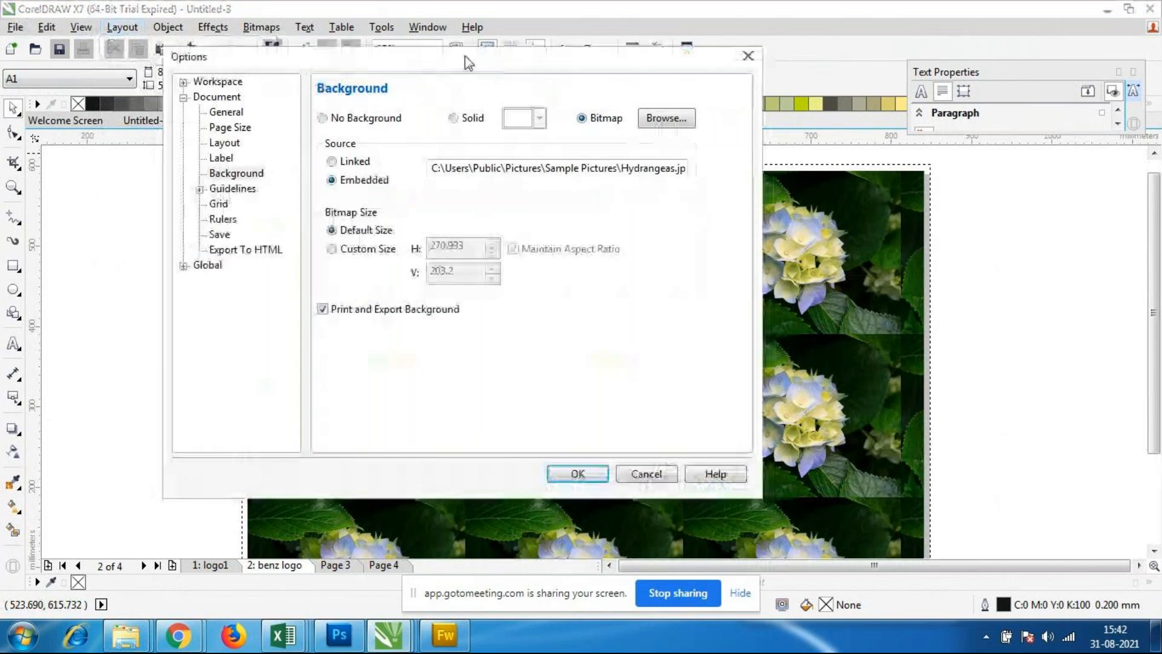
pyautogui.moveTo(466, 61); pyautogui.dragTo(477, 158)
# Step: Try a solid pale green colour for the page background
pyautogui.click(351, 158)
pyautogui.click(454, 158)
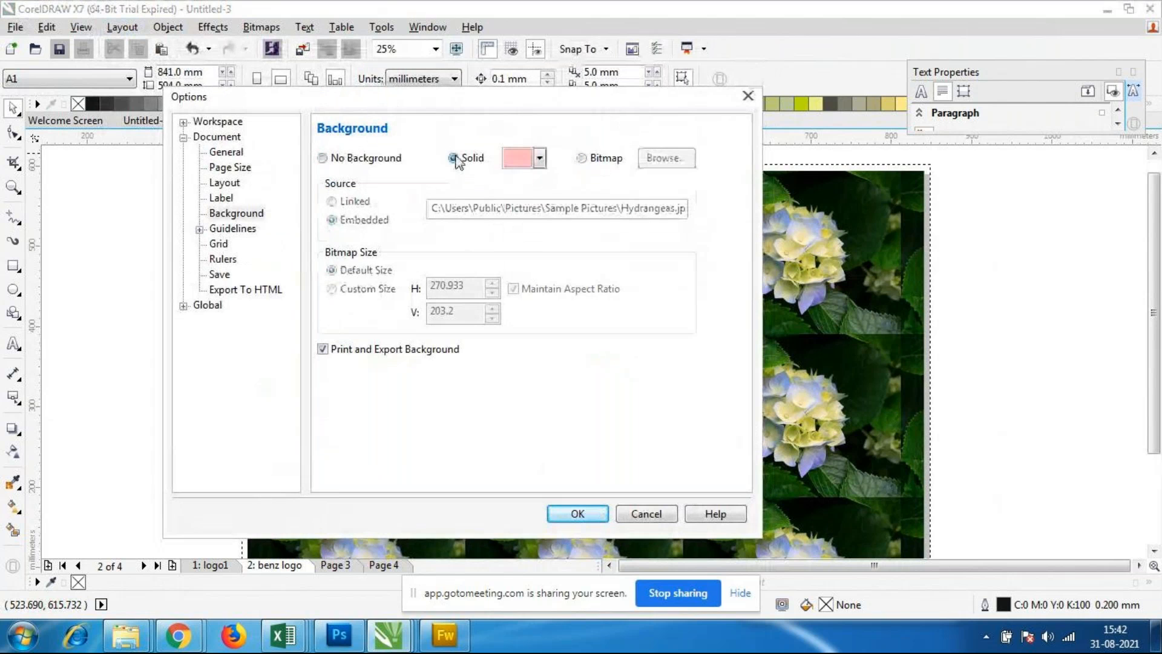
pyautogui.click(540, 159)
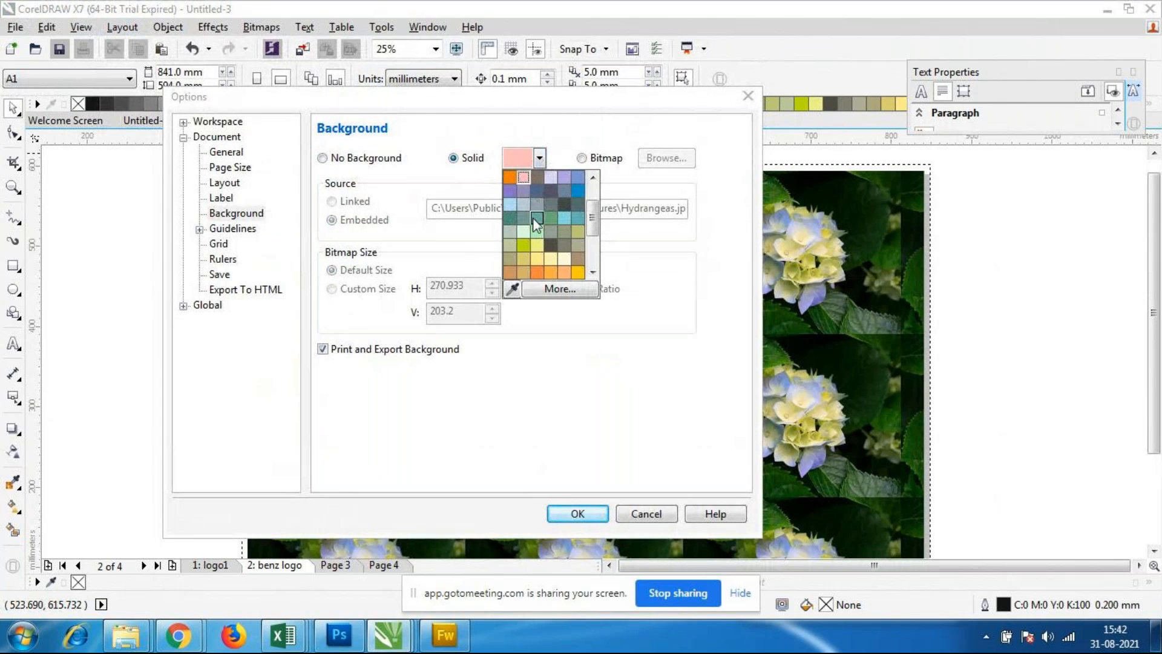
pyautogui.click(524, 233)
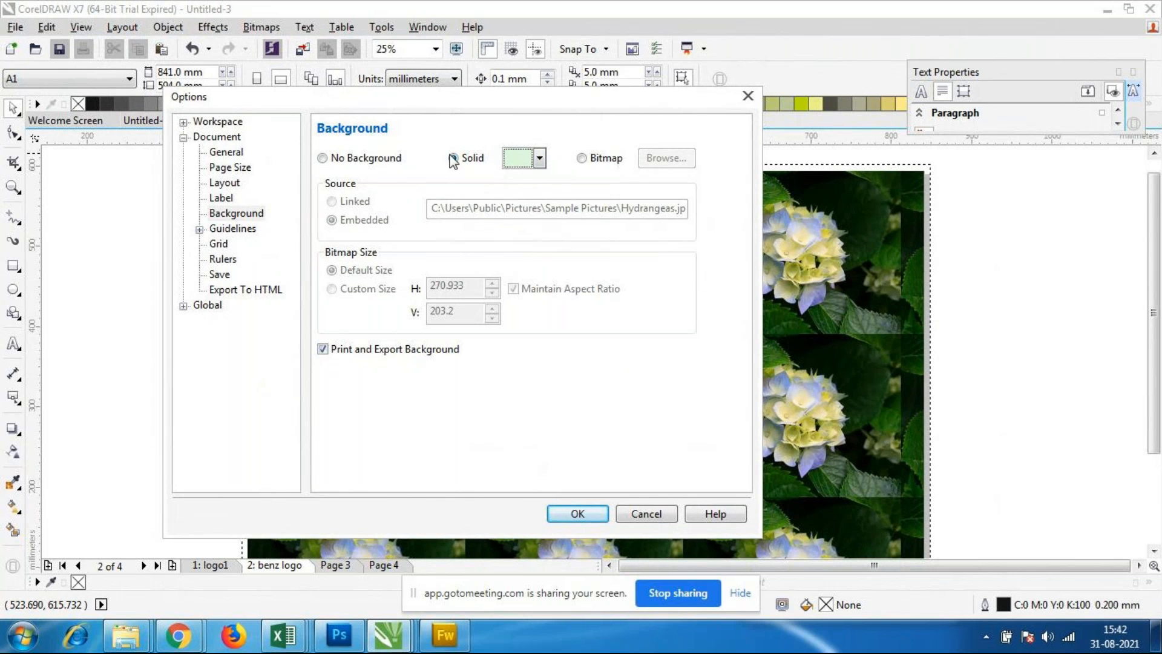
# Step: Change the page background back to a bitmap and browse to the Coreldraw folder on the Desktop for the image
pyautogui.click(580, 159)
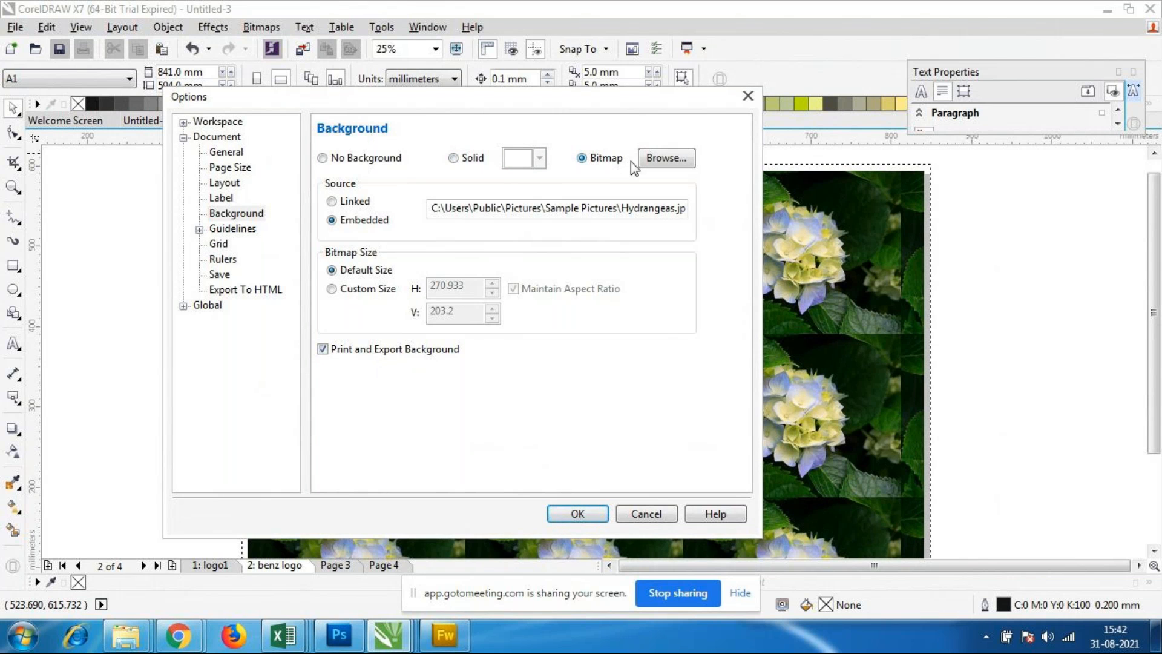
pyautogui.click(667, 162)
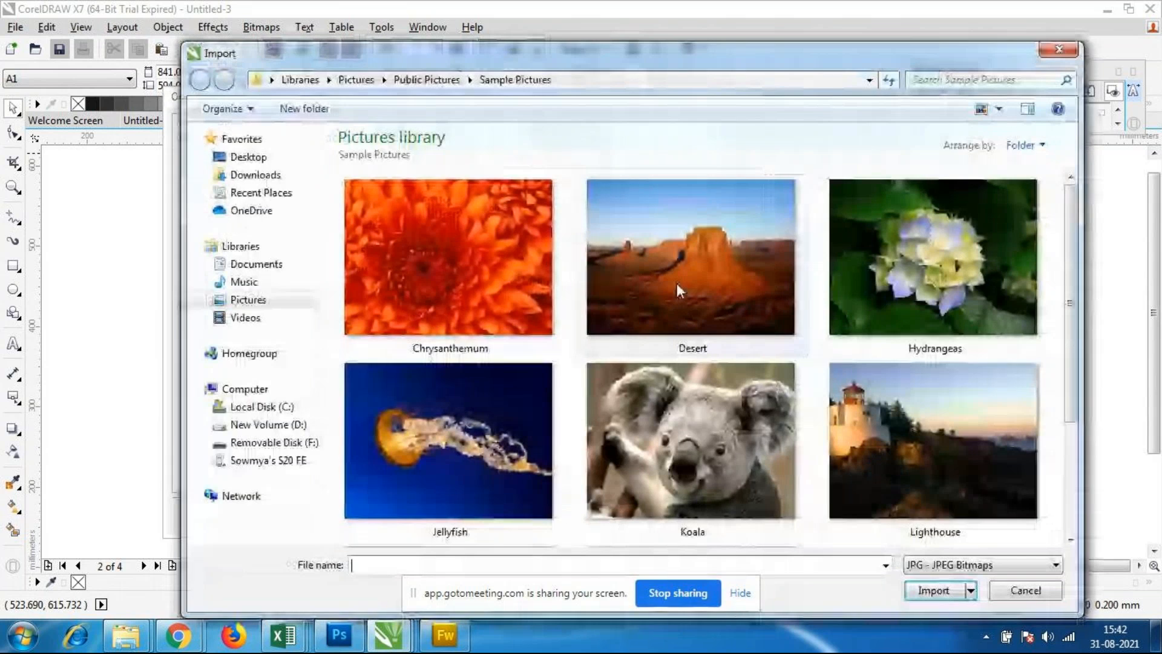
pyautogui.moveTo(793, 55); pyautogui.dragTo(757, 30)
pyautogui.moveTo(1030, 234); pyautogui.dragTo(1056, 451)
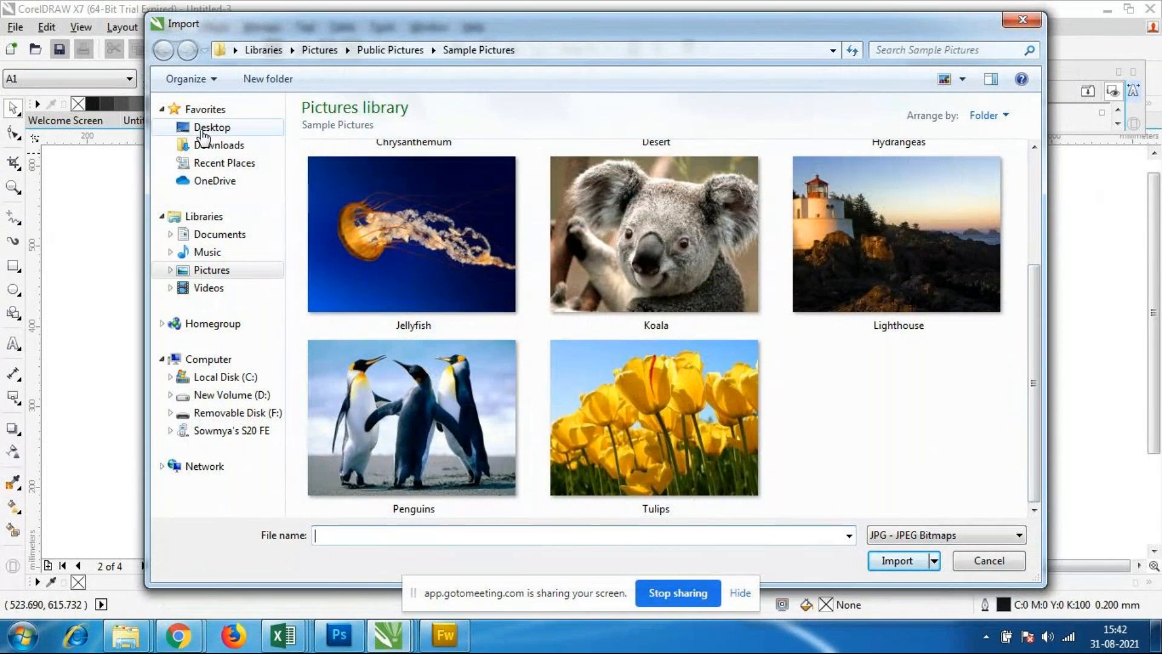
pyautogui.click(221, 127)
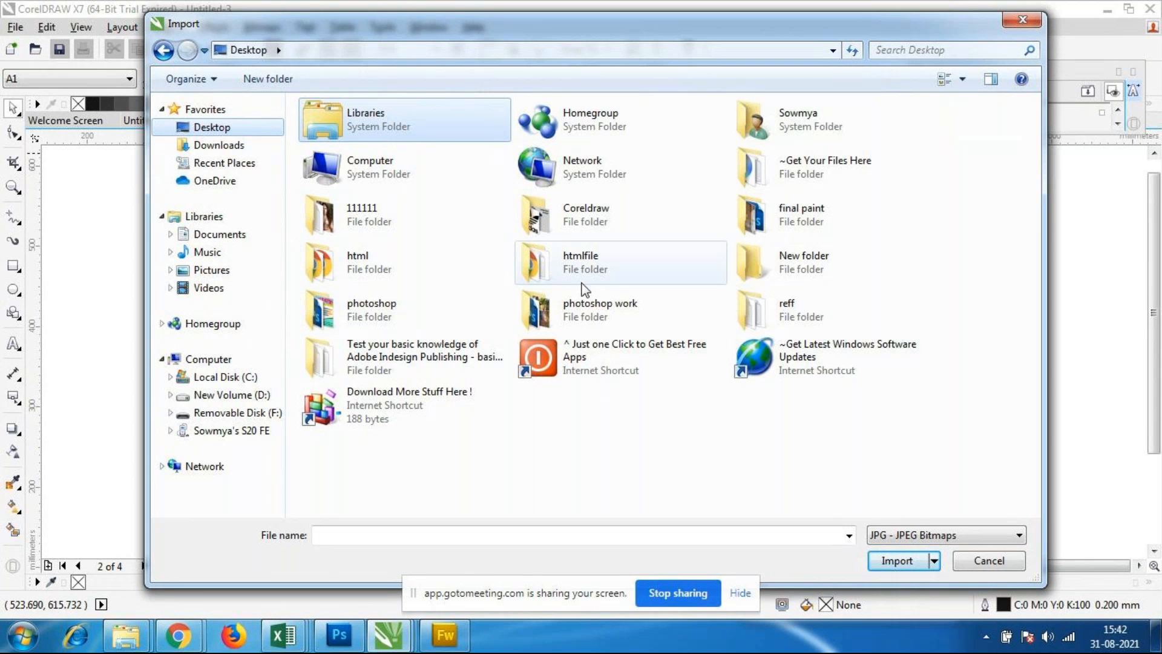
pyautogui.doubleClick(575, 216)
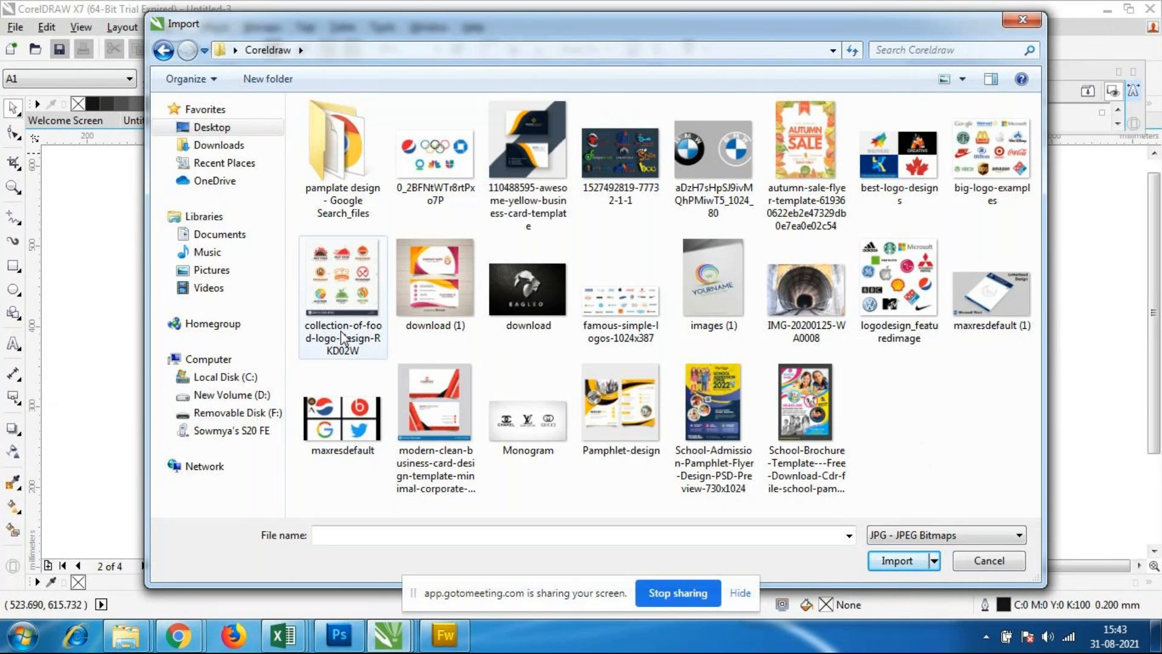
# Step: Import the download image as the embedded bitmap background and apply it at default size
pyautogui.click(512, 293)
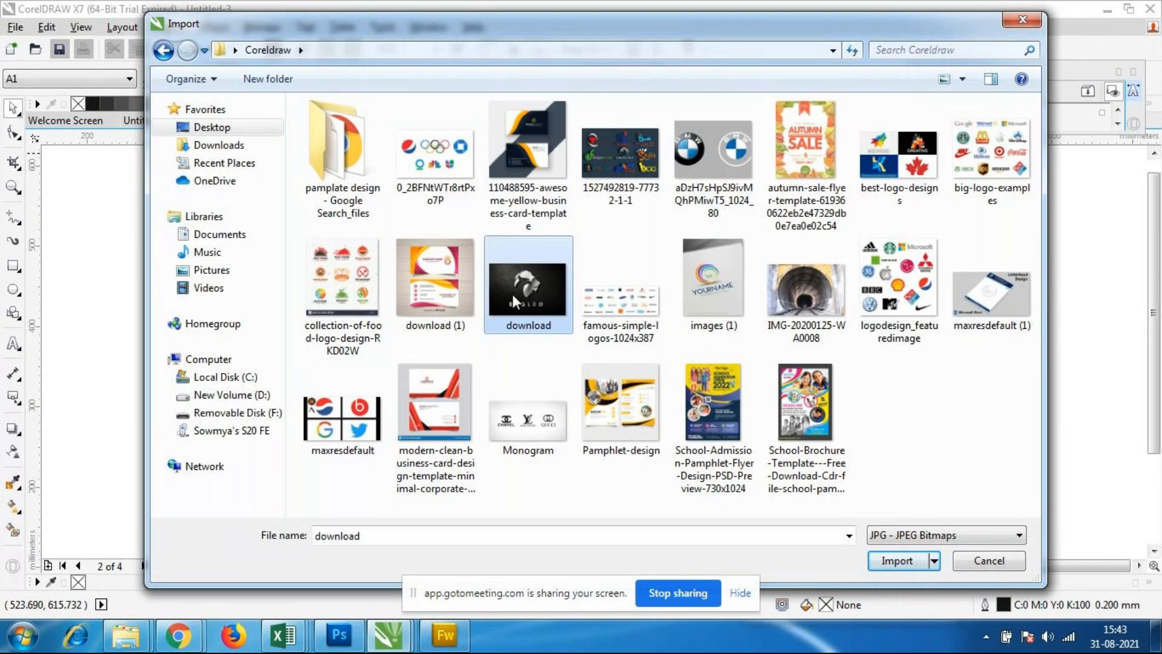
pyautogui.click(903, 562)
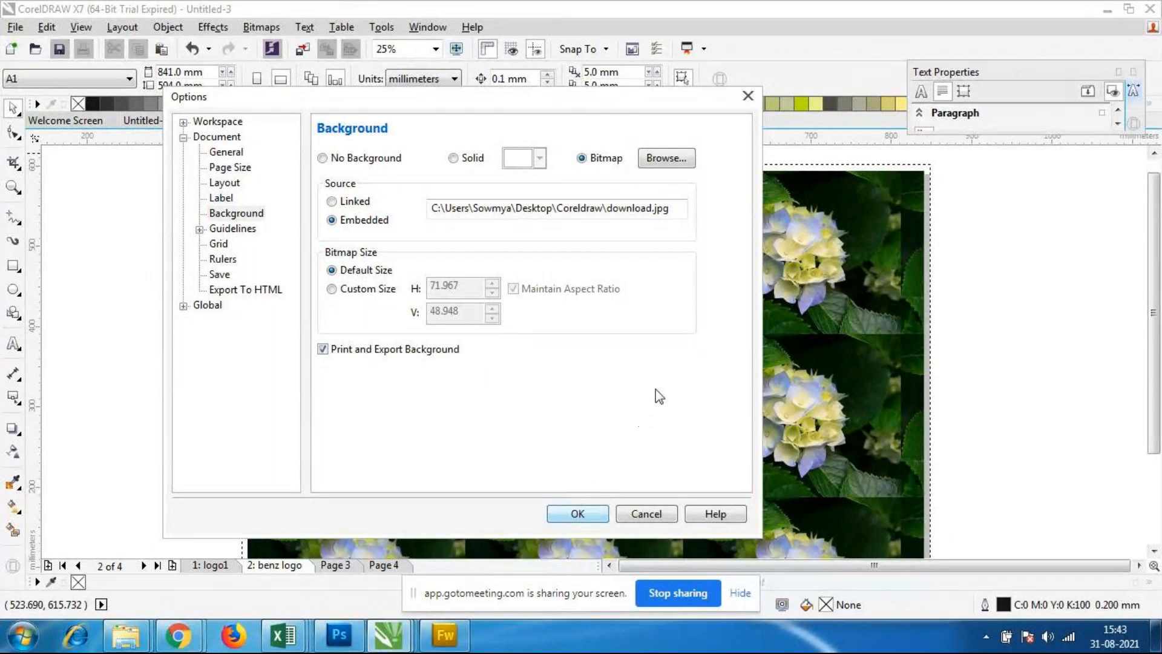
pyautogui.click(345, 290)
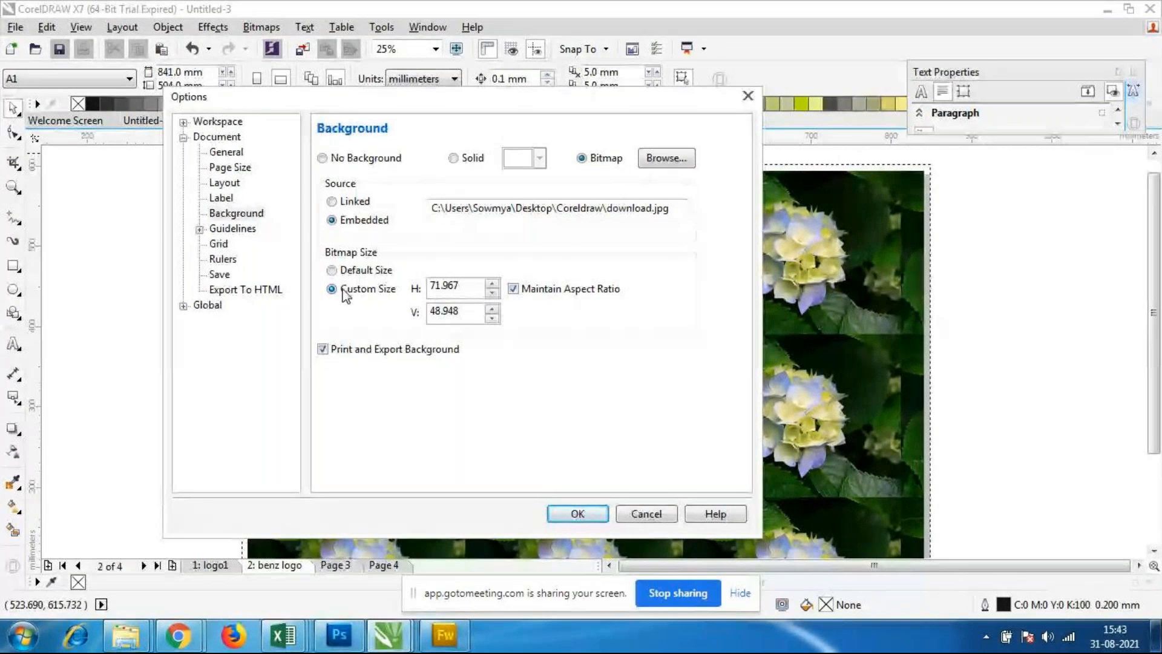
pyautogui.click(333, 271)
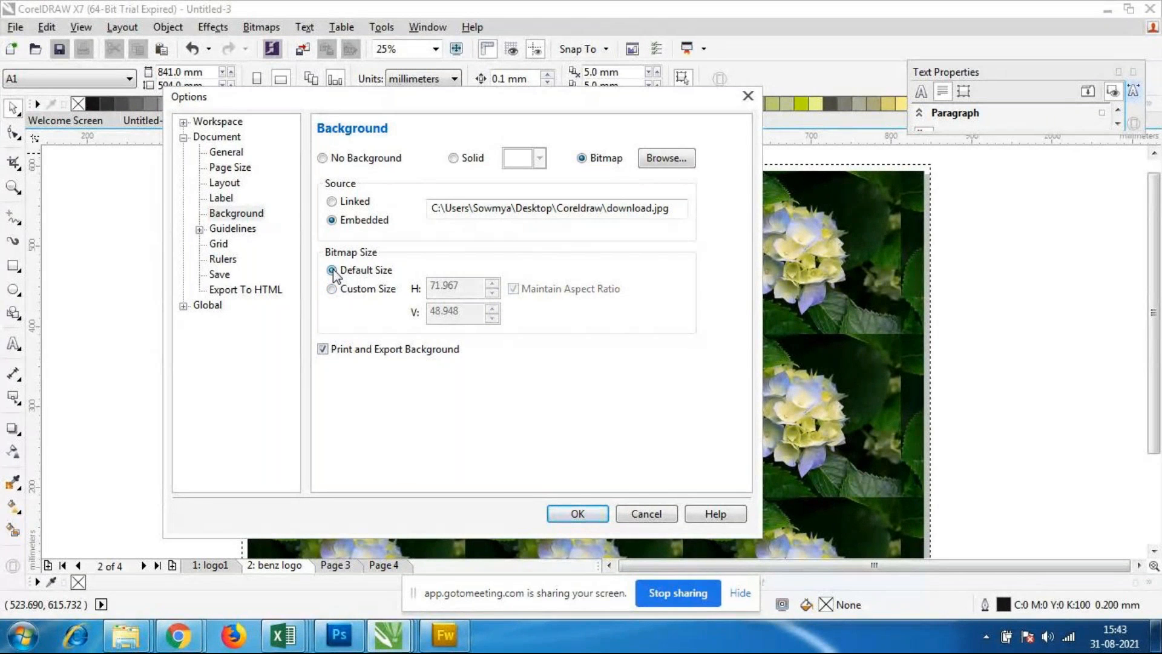
pyautogui.click(568, 513)
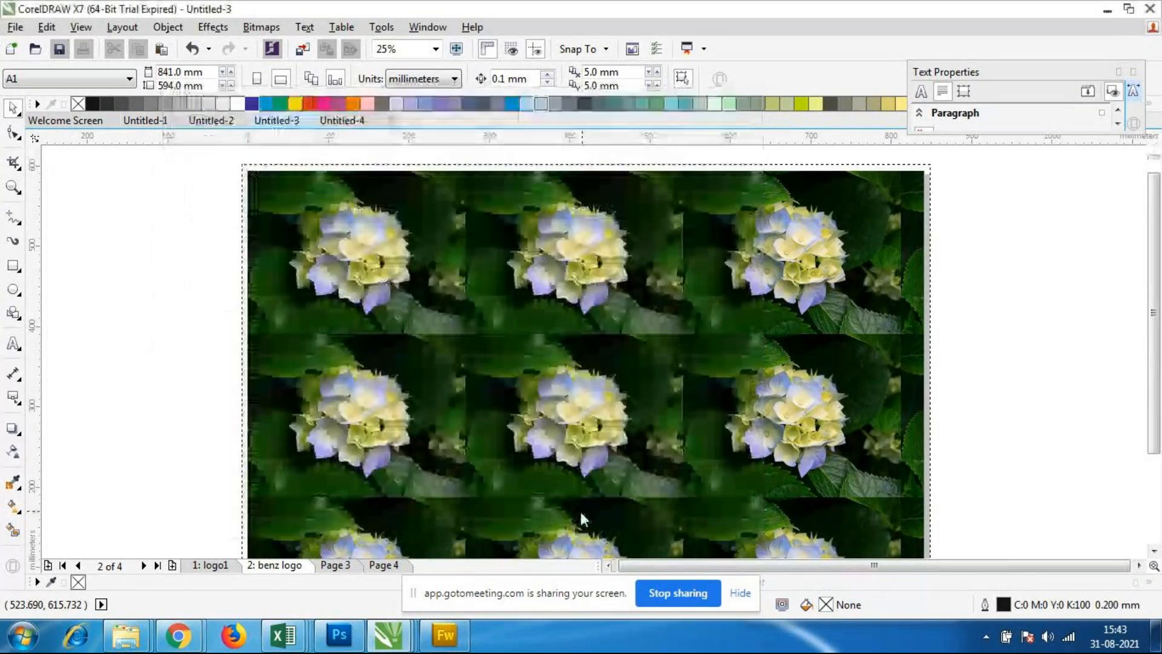
# Step: Examine the tiled EAGLEO logo background on the benz logo page, both close up and across the whole page
pyautogui.scroll(-2, 636, 337)
pyautogui.scroll(5, 560, 311)
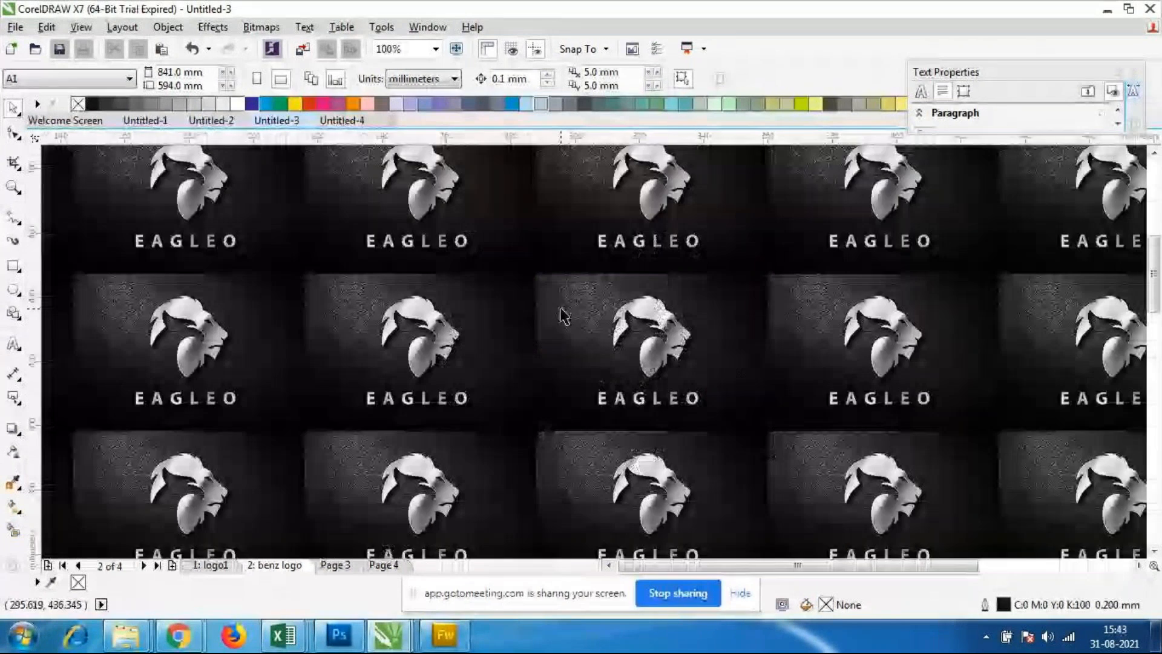
pyautogui.scroll(1, 562, 315)
pyautogui.scroll(3, 573, 317)
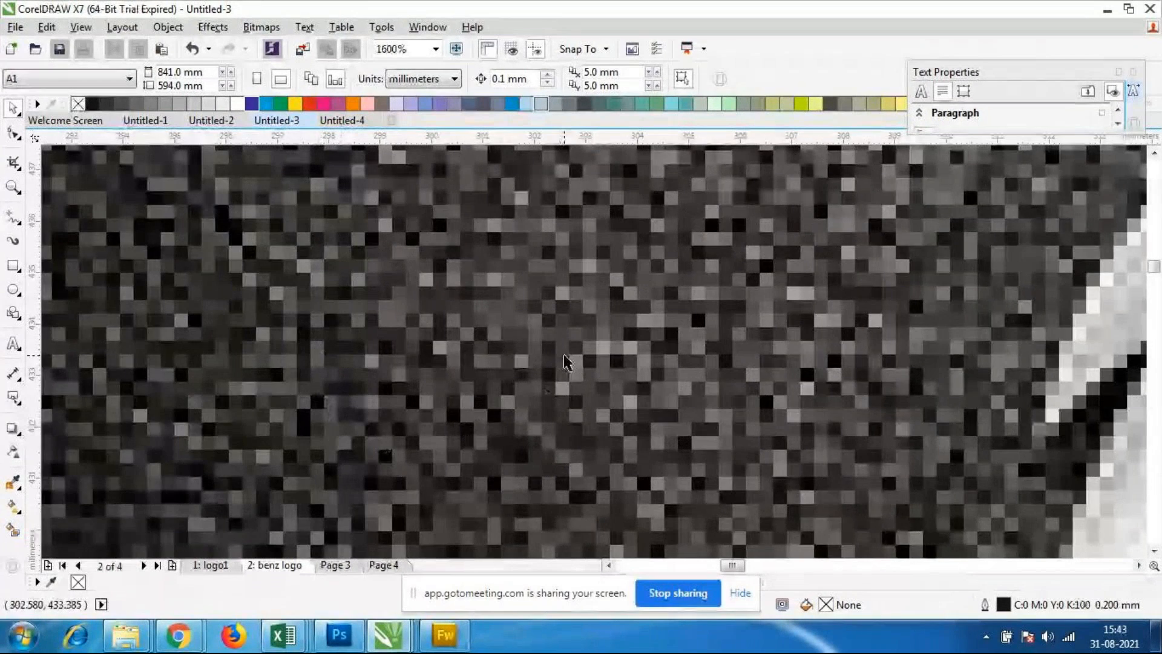
pyautogui.scroll(-2, 587, 354)
pyautogui.scroll(1, 599, 367)
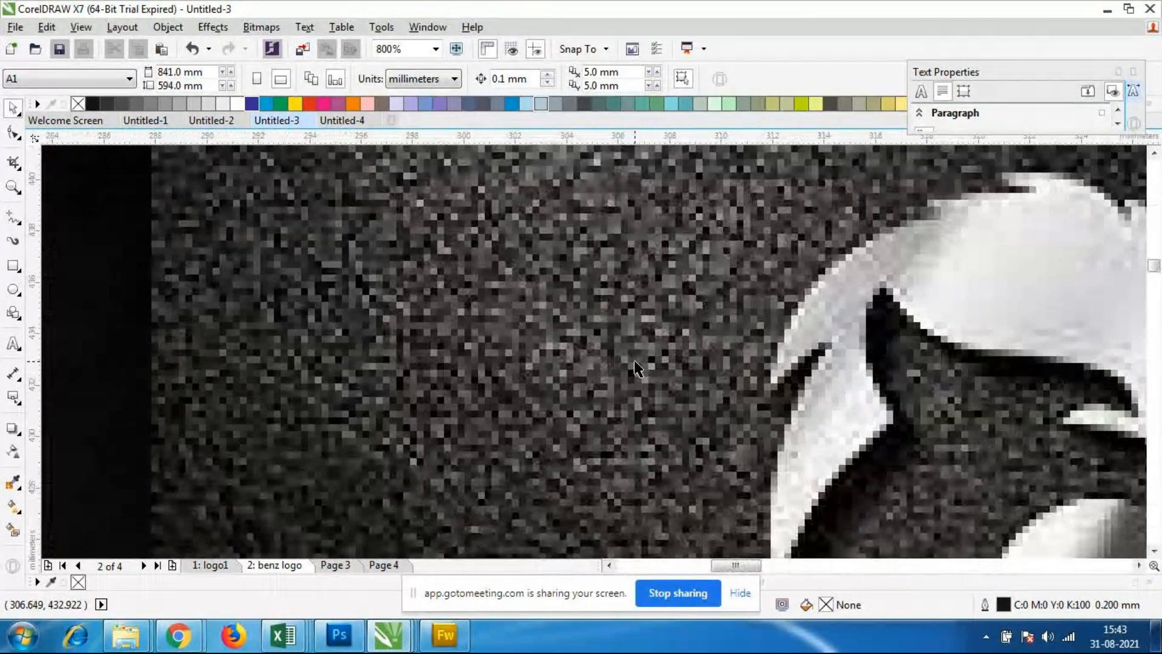
pyautogui.scroll(1, 636, 366)
pyautogui.scroll(-1, 636, 367)
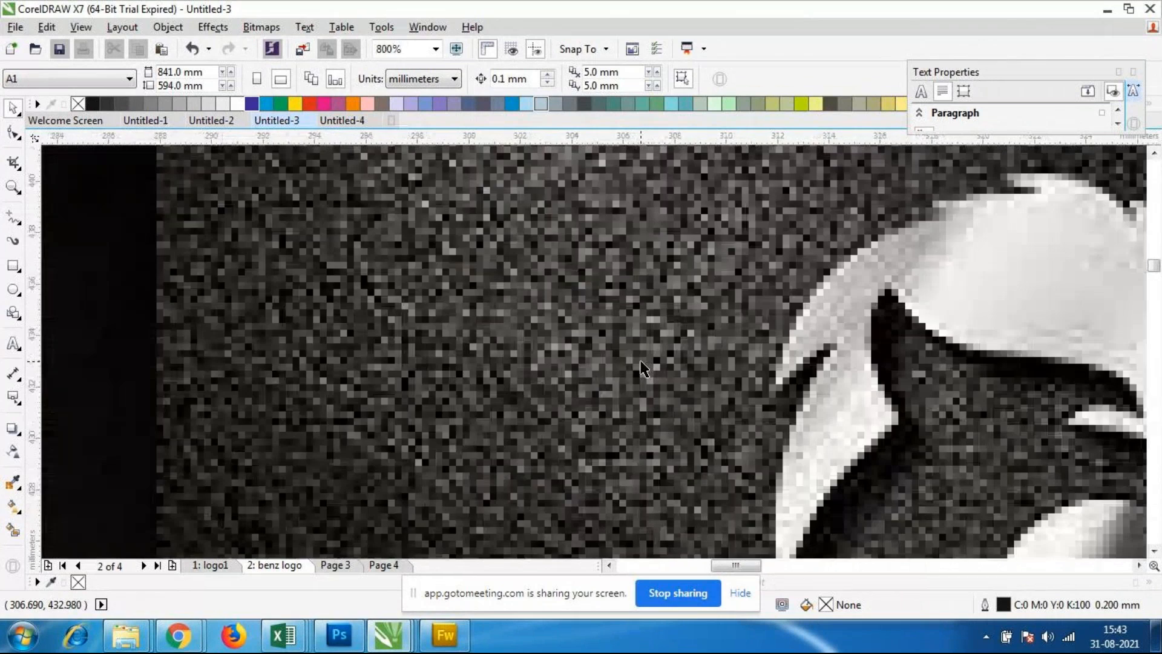
pyautogui.scroll(-4, 337, 284)
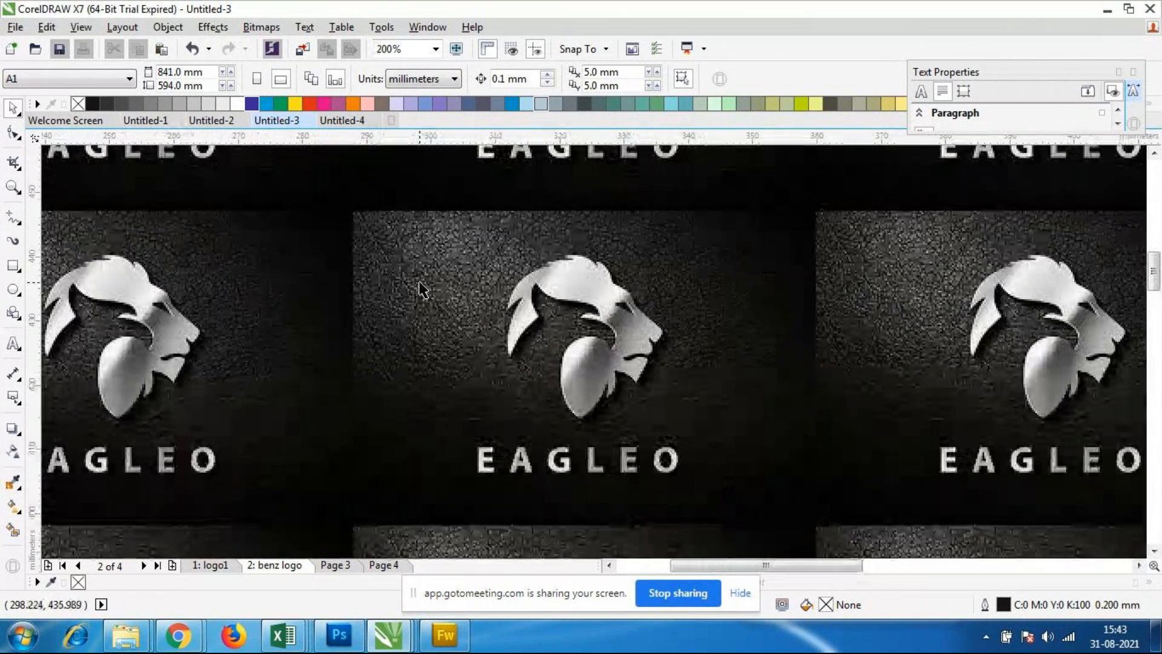
pyautogui.scroll(-1, 422, 289)
pyautogui.scroll(5, 399, 291)
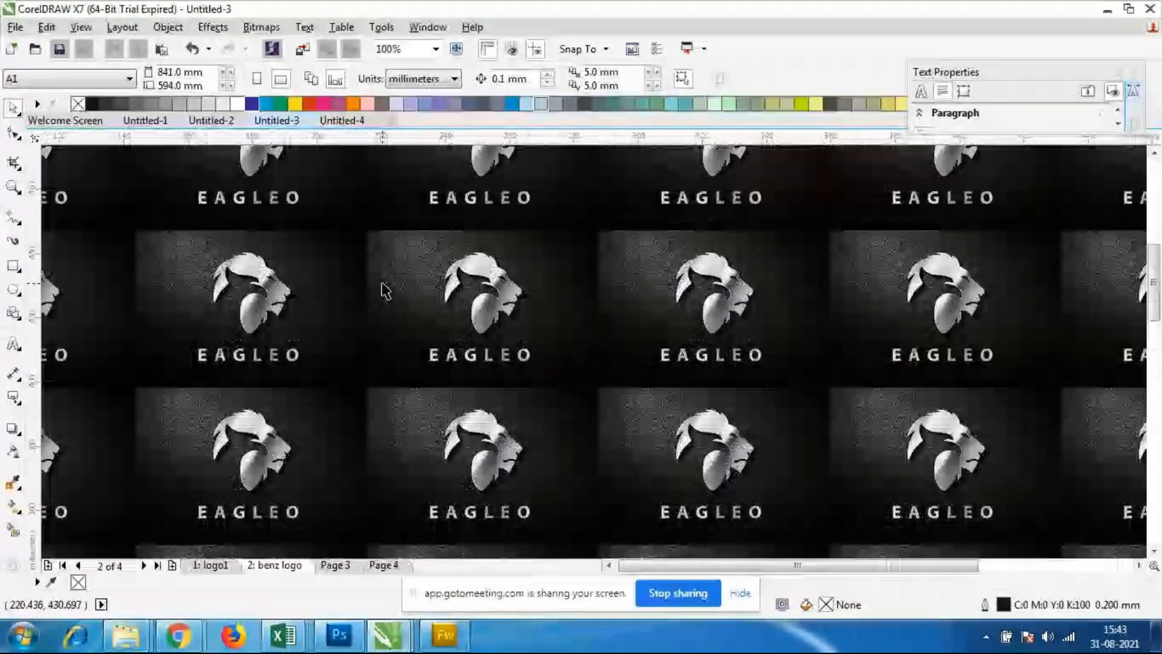
pyautogui.scroll(-2, 405, 295)
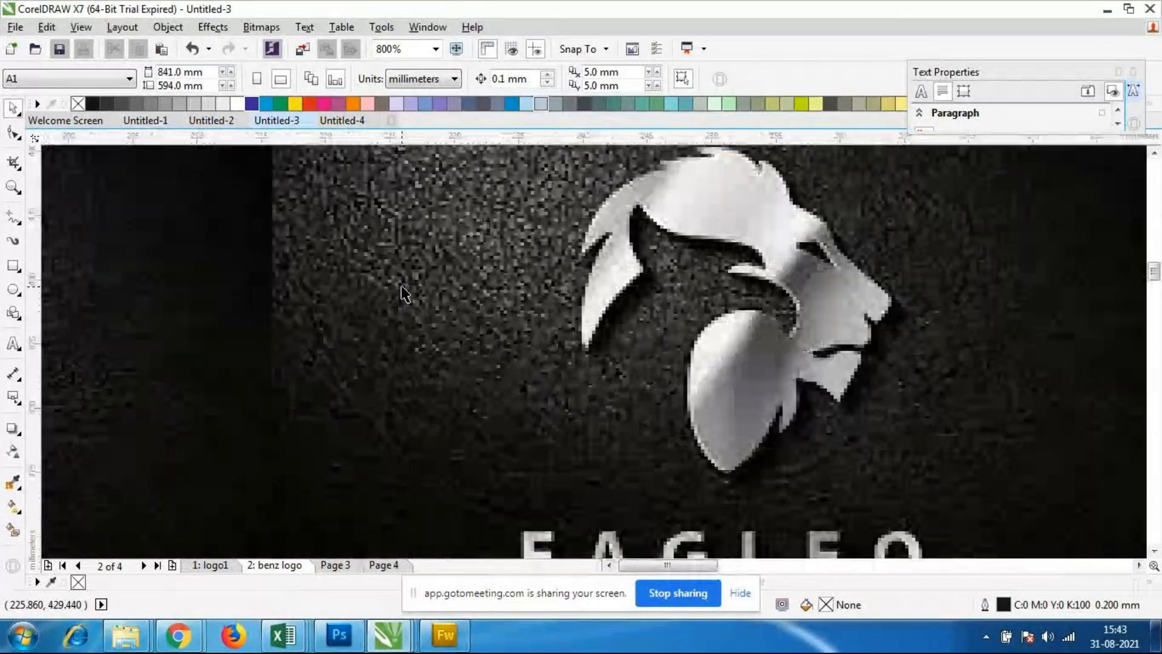
pyautogui.scroll(1, 424, 293)
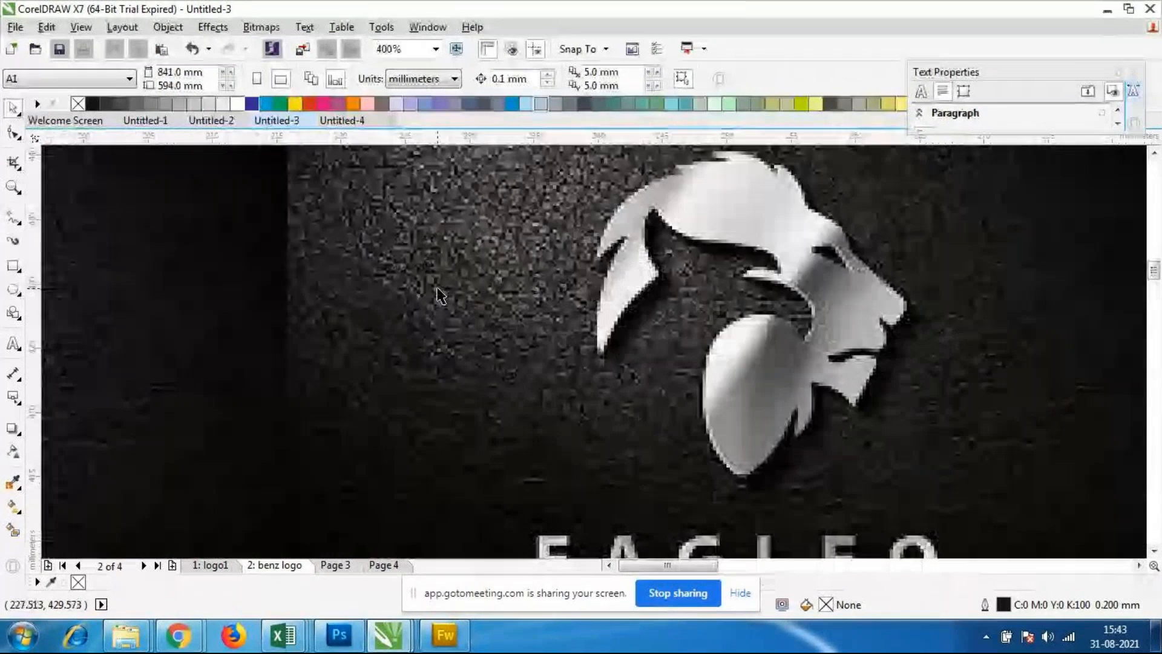
pyautogui.scroll(2, 443, 294)
pyautogui.scroll(-5, 446, 296)
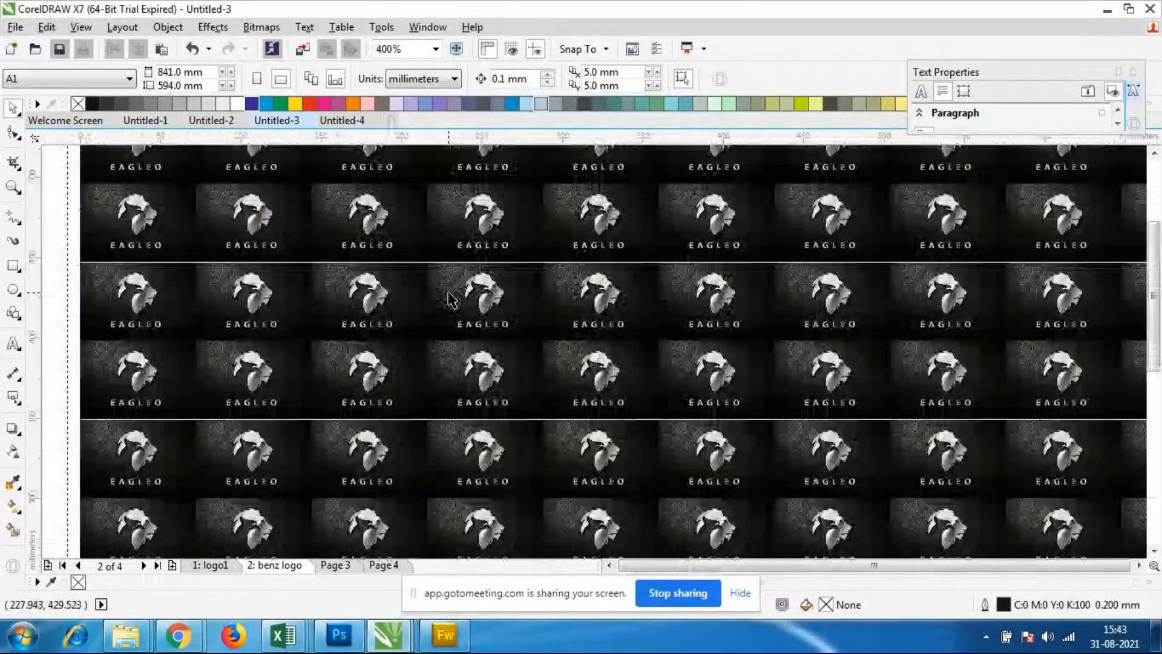
pyautogui.scroll(5, 453, 298)
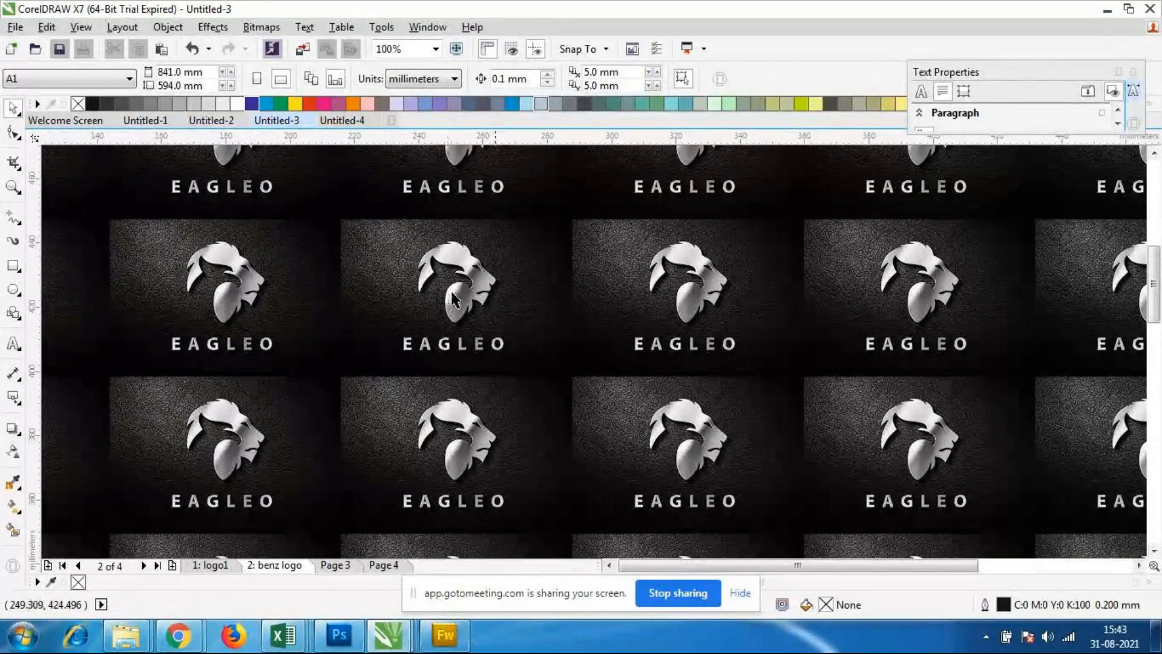
pyautogui.scroll(1, 544, 306)
pyautogui.scroll(-3, 548, 307)
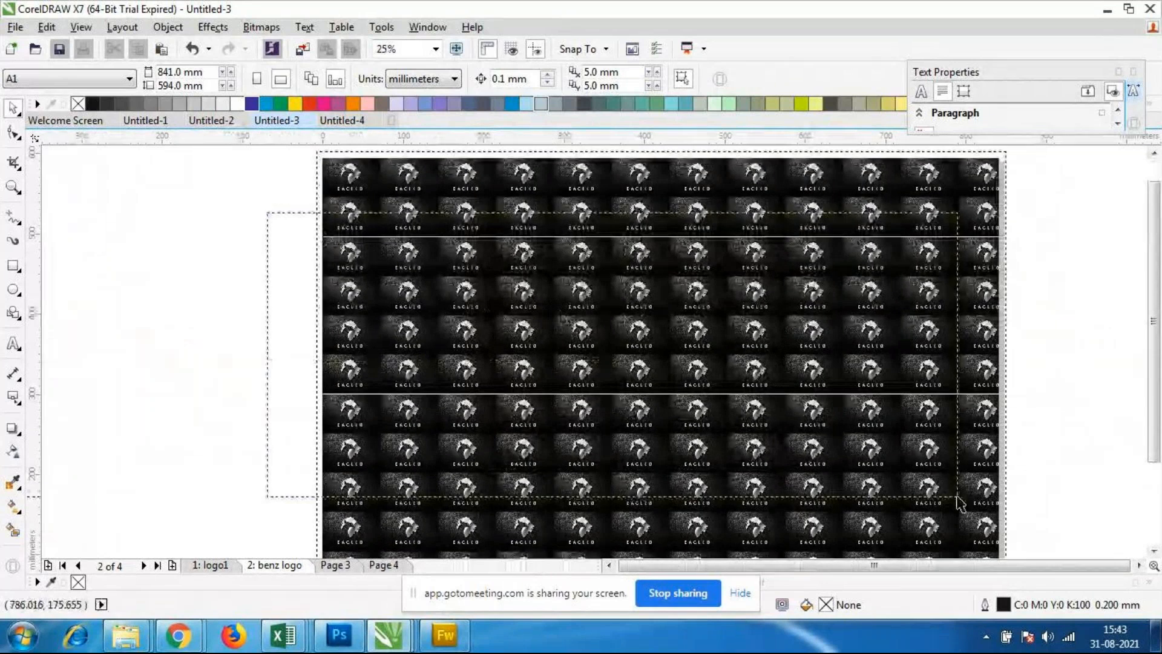
pyautogui.scroll(-1, 526, 367)
pyautogui.moveTo(318, 212); pyautogui.dragTo(809, 546)
pyautogui.moveTo(310, 252); pyautogui.dragTo(568, 418)
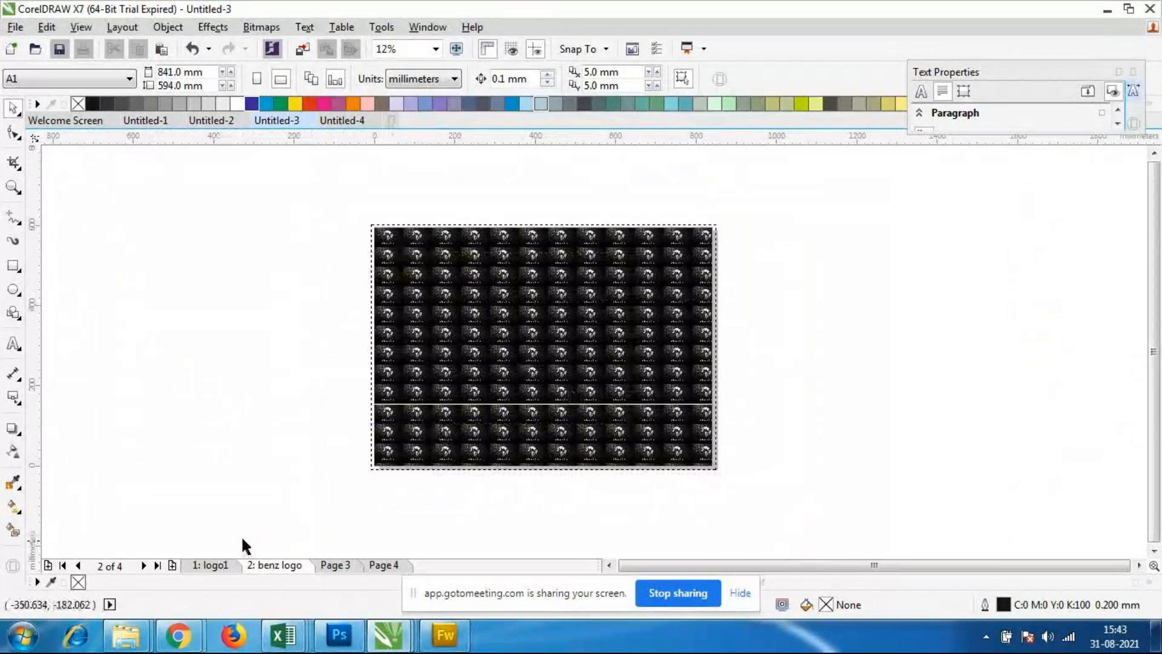
# Step: Compare the bitmap background on the document's other pages, finishing on the benz logo page
pyautogui.click(332, 566)
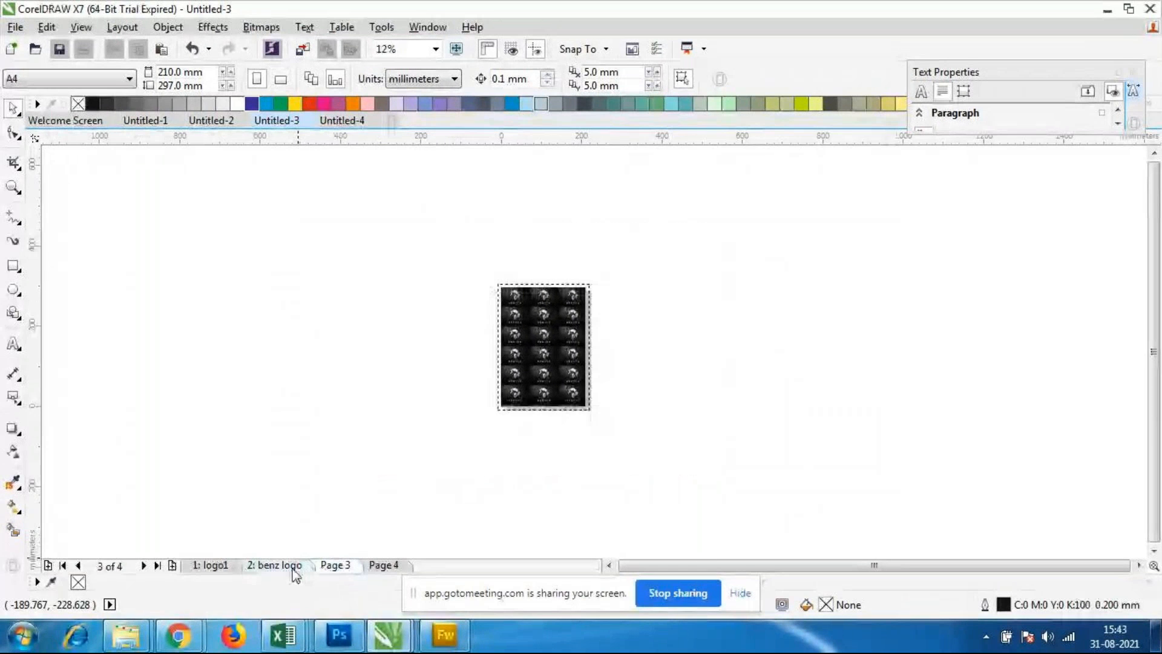
pyautogui.click(293, 565)
pyautogui.click(390, 566)
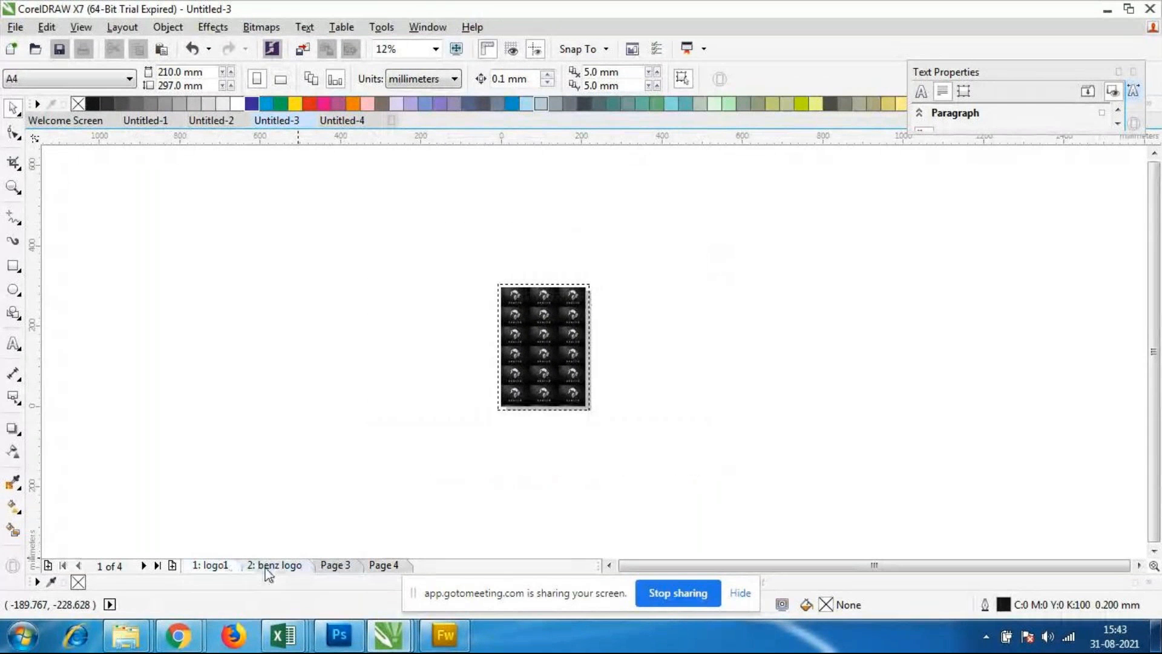
pyautogui.click(271, 565)
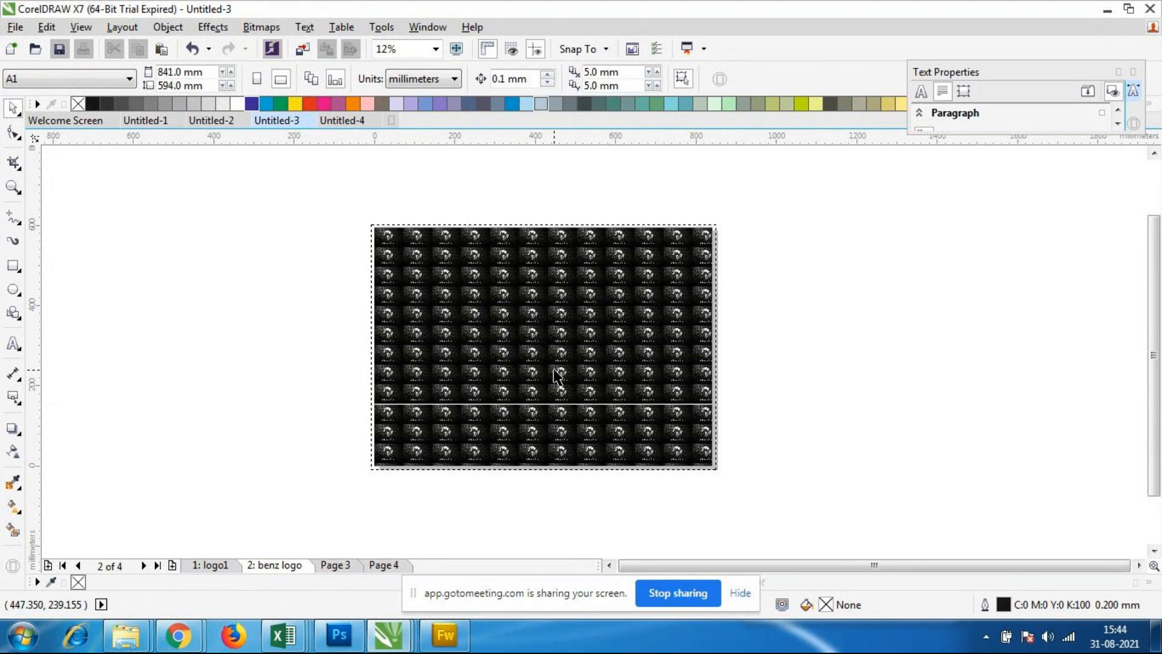
pyautogui.moveTo(332, 189); pyautogui.dragTo(786, 518)
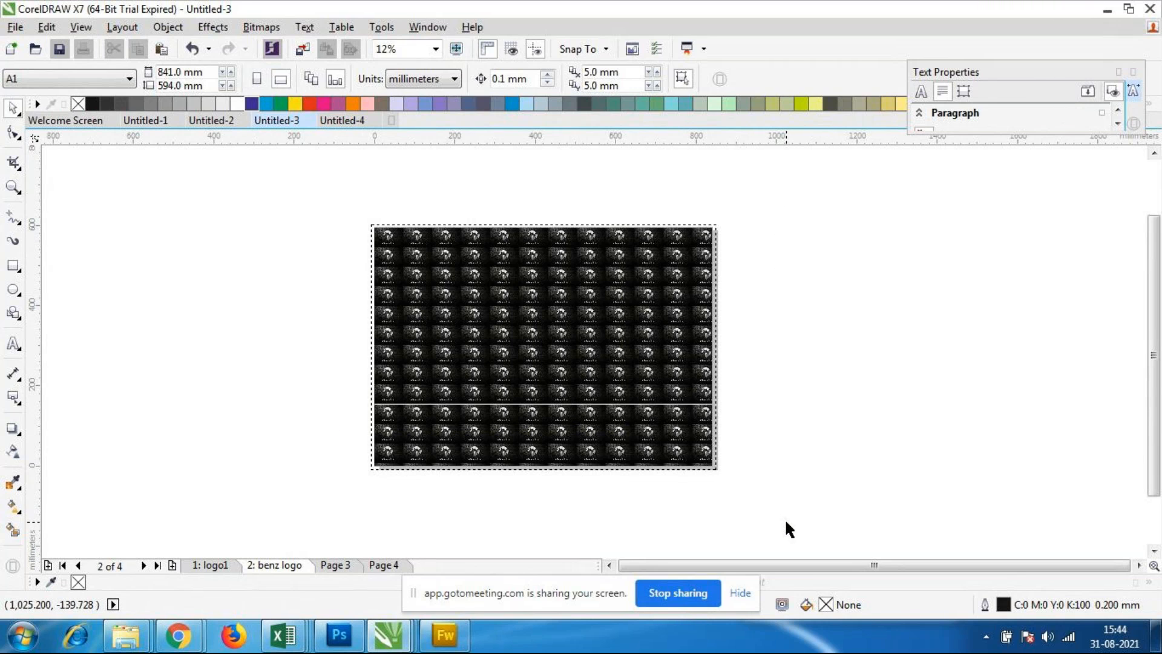
pyautogui.moveTo(312, 187); pyautogui.dragTo(764, 490)
pyautogui.moveTo(308, 198); pyautogui.dragTo(825, 529)
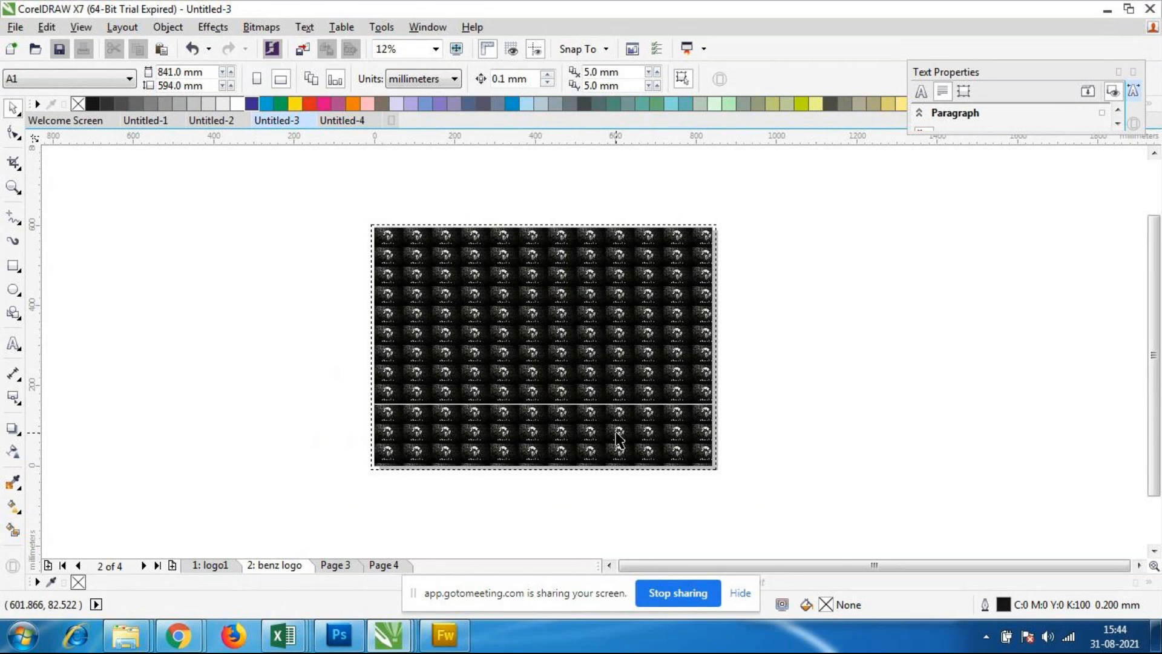
pyautogui.moveTo(331, 186); pyautogui.dragTo(830, 532)
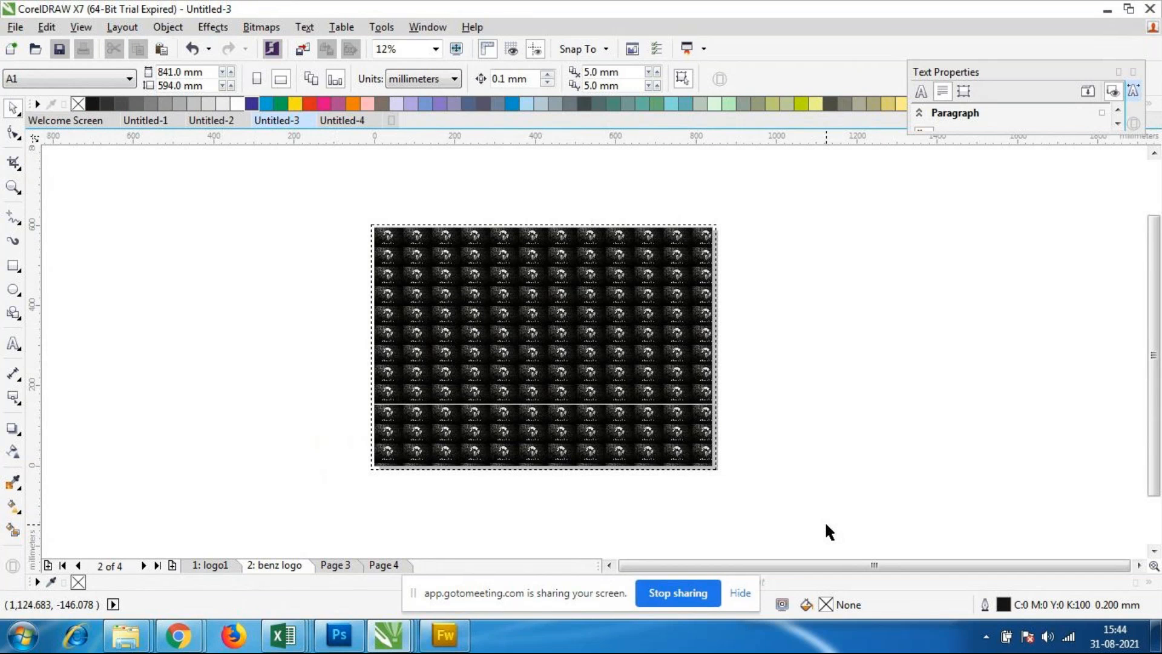
pyautogui.moveTo(306, 182); pyautogui.dragTo(963, 478)
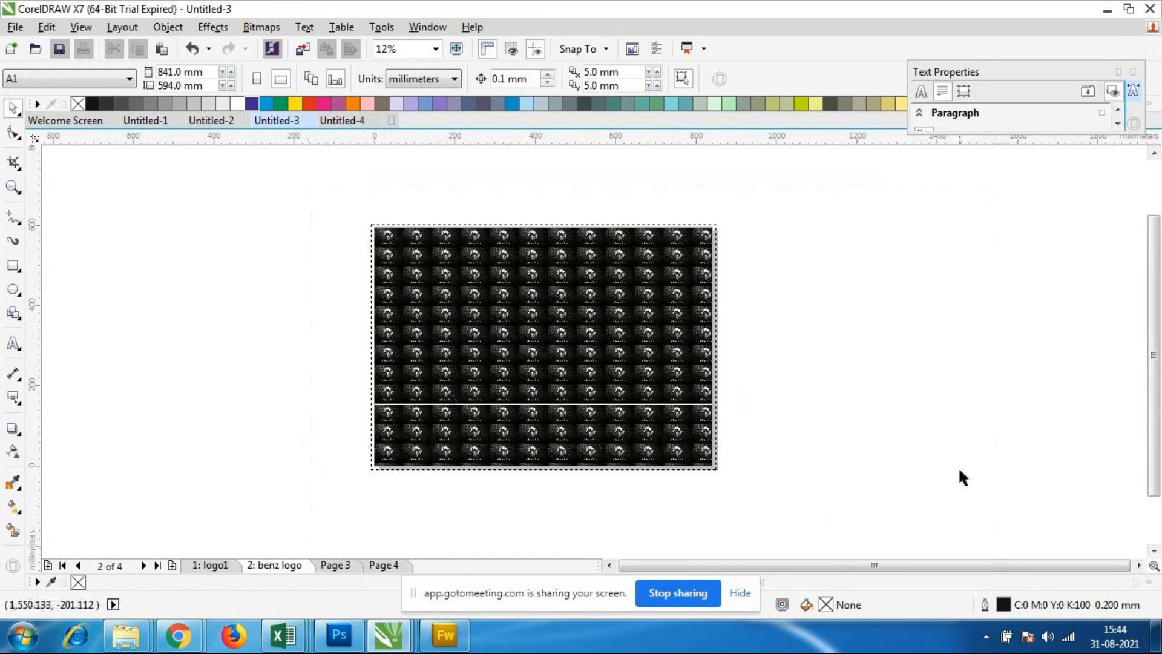
# Step: Replace the bitmap page background with the solid pale green colour and apply it
pyautogui.click(123, 27)
pyautogui.click(162, 235)
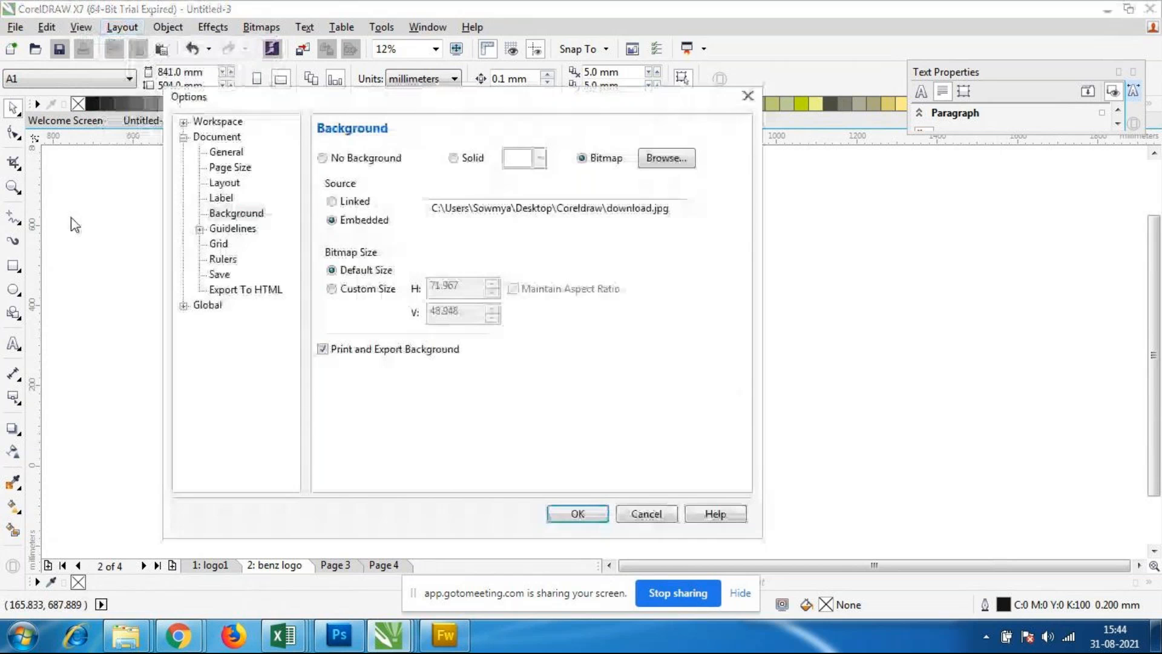
pyautogui.click(362, 161)
pyautogui.click(475, 159)
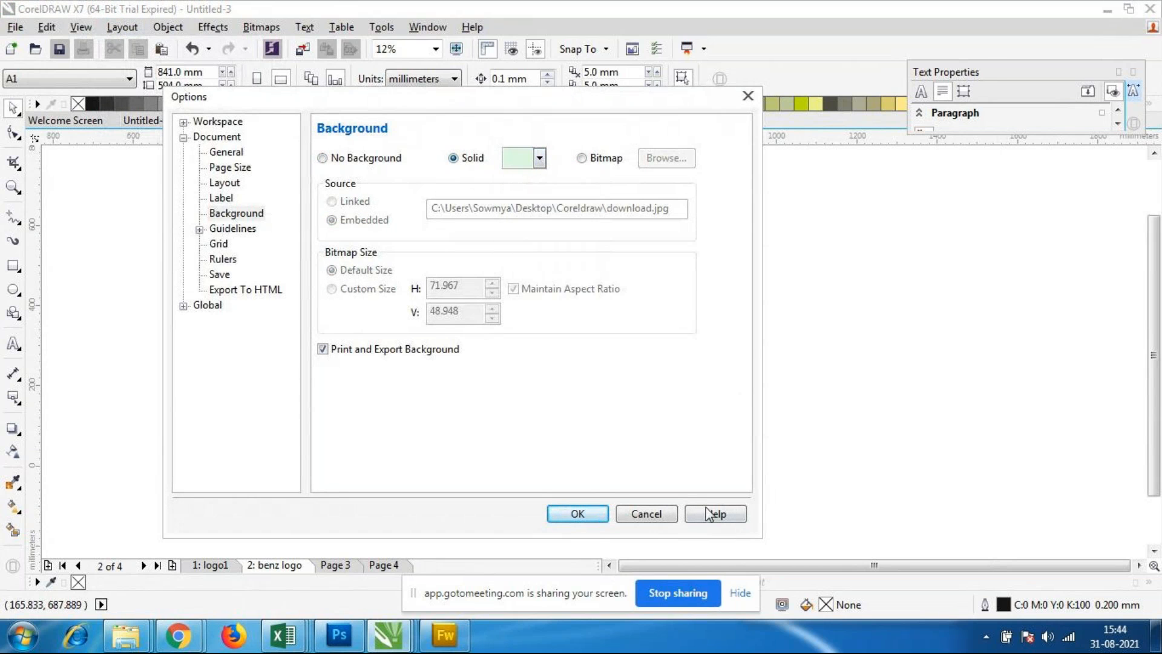
pyautogui.click(633, 513)
# Step: Check the solid background on the other pages, finishing with a closer view of the logo1 page
pyautogui.click(336, 565)
pyautogui.click(248, 566)
pyautogui.click(210, 565)
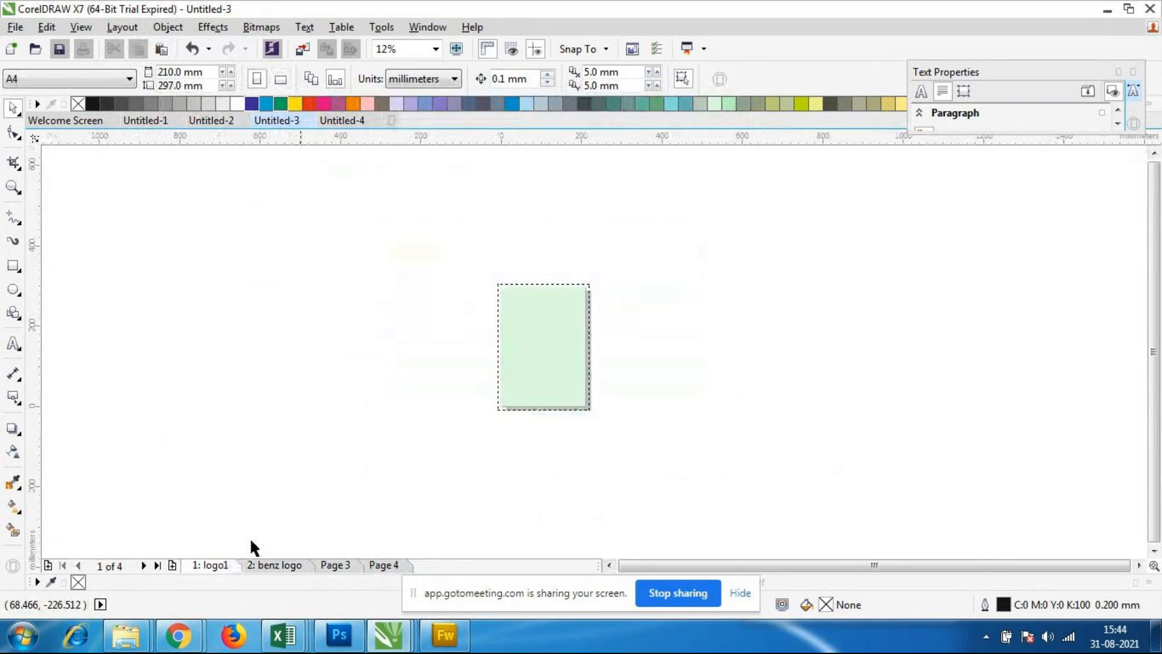
pyautogui.scroll(1, 587, 310)
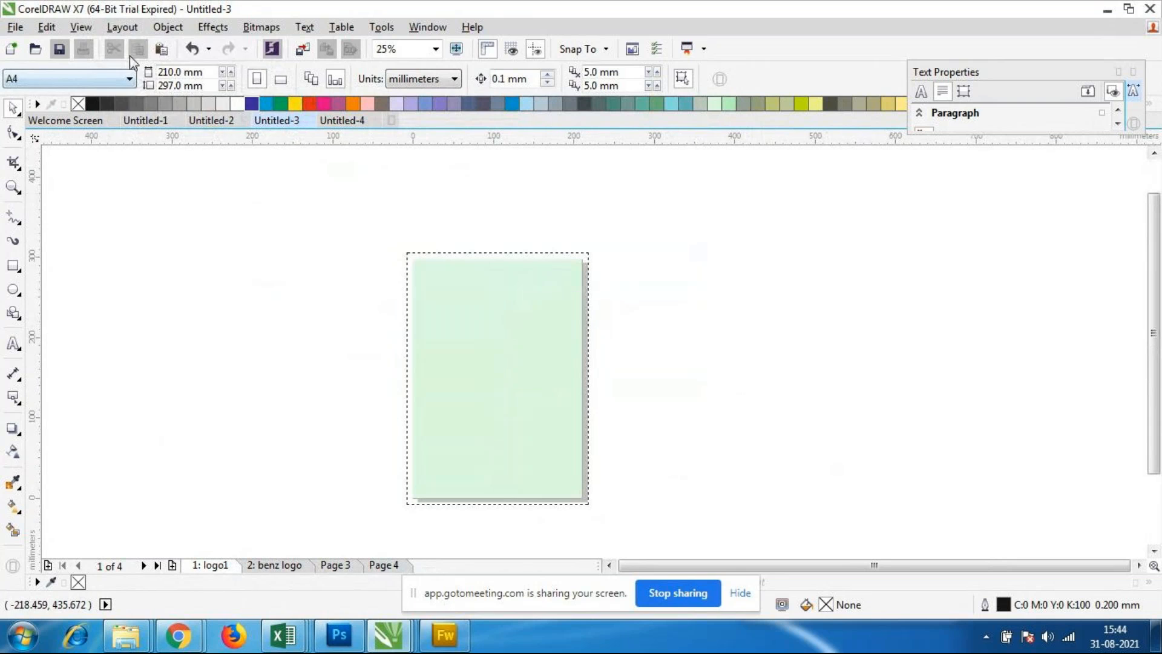
pyautogui.click(122, 26)
pyautogui.click(173, 232)
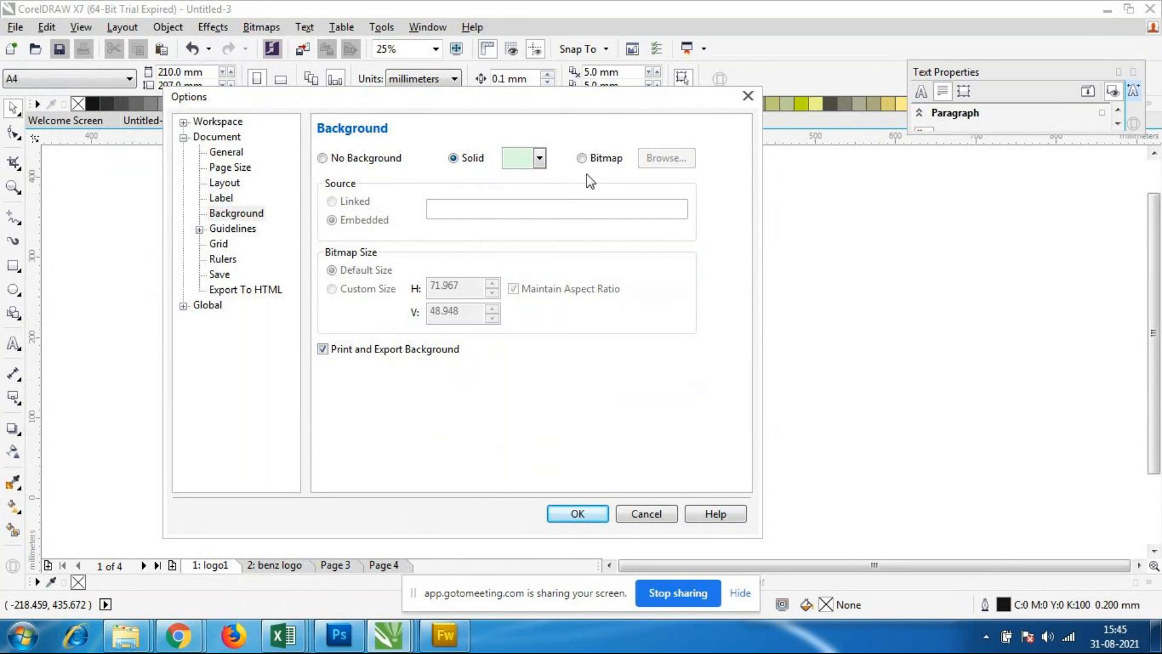
pyautogui.click(192, 648)
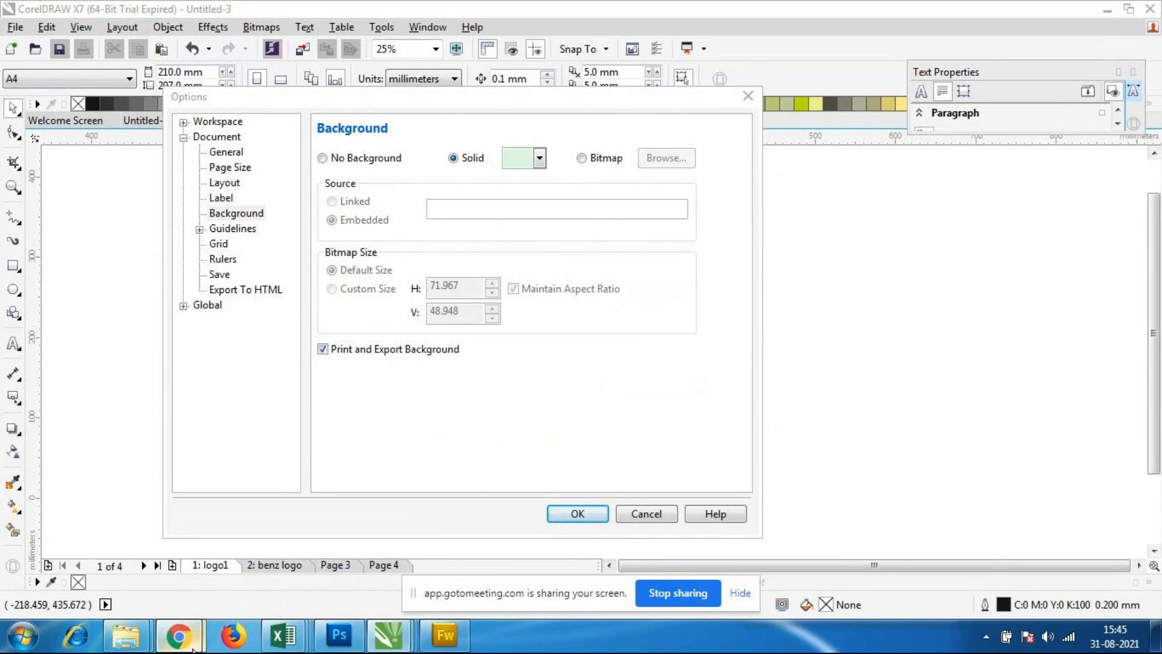
pyautogui.click(109, 547)
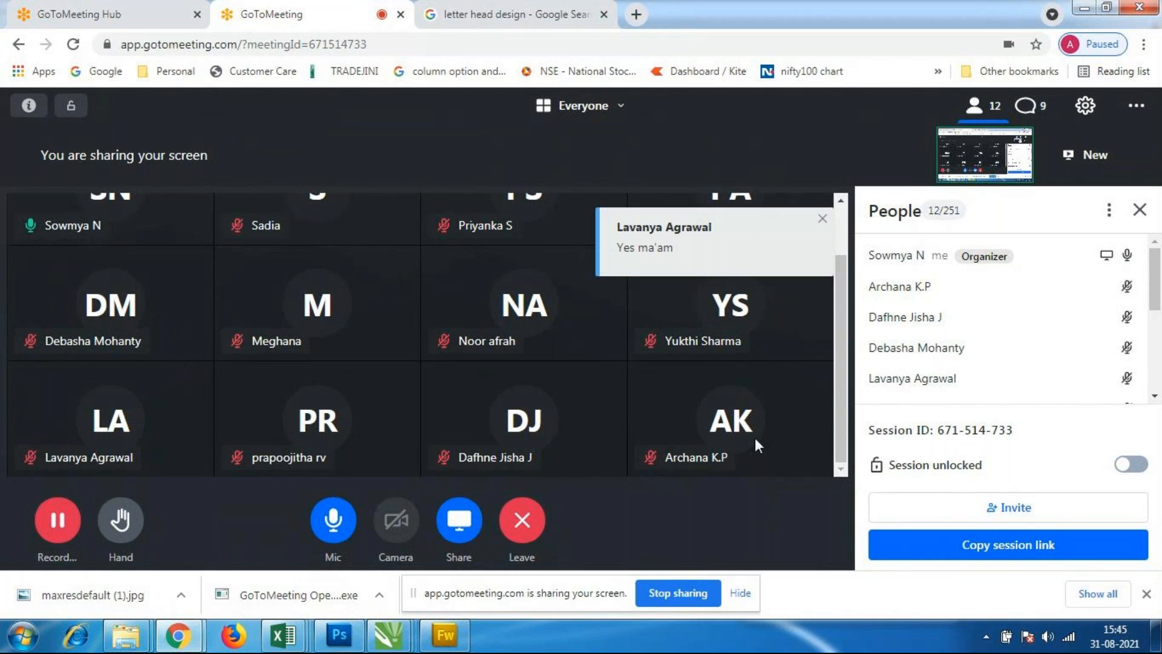
pyautogui.moveTo(1160, 296); pyautogui.dragTo(1149, 241)
pyautogui.moveTo(389, 635)
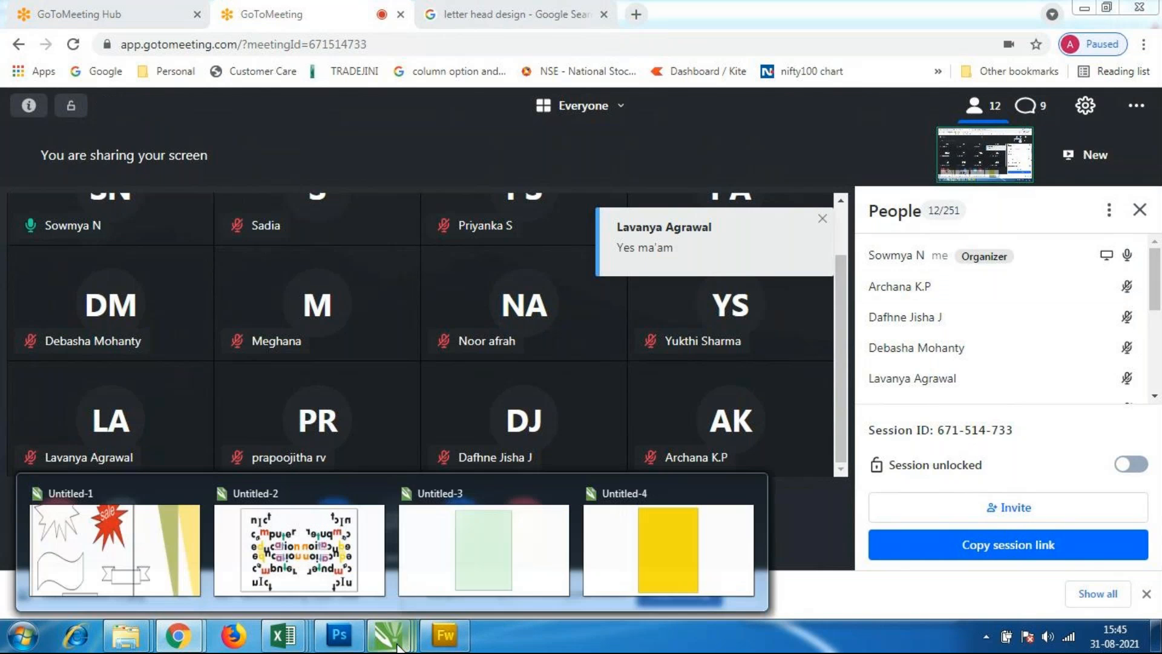
pyautogui.click(669, 567)
pyautogui.click(654, 510)
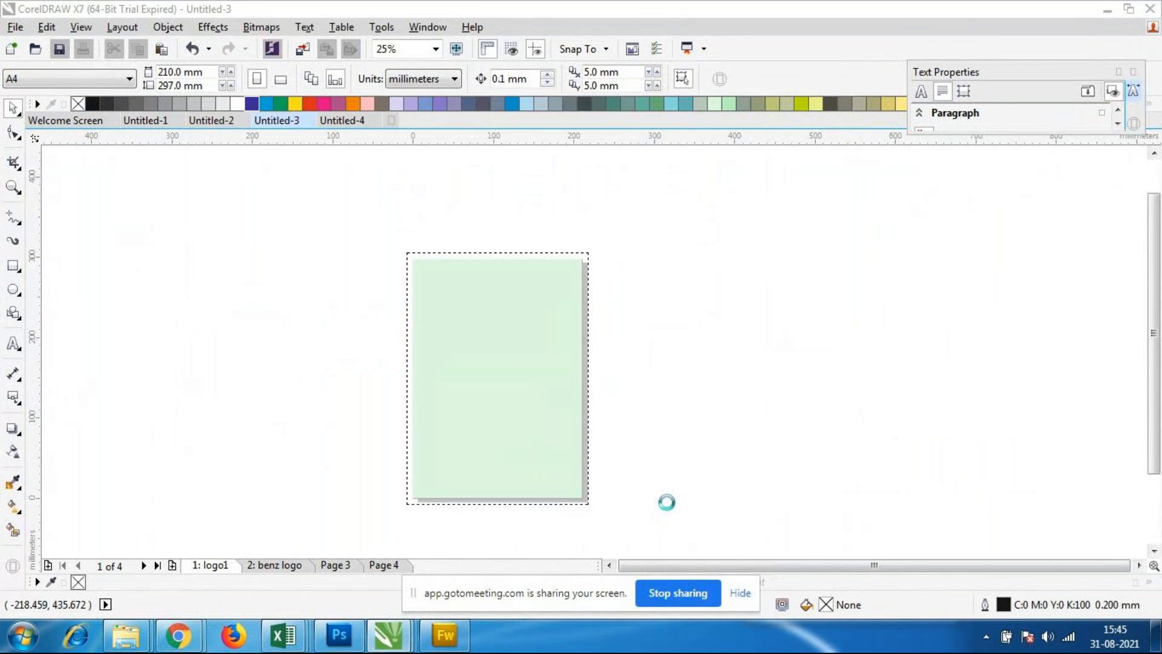
# Step: Compare the solid pale green background on all four pages of Untitled-3, finishing on the logo1 page
pyautogui.scroll(2, 536, 324)
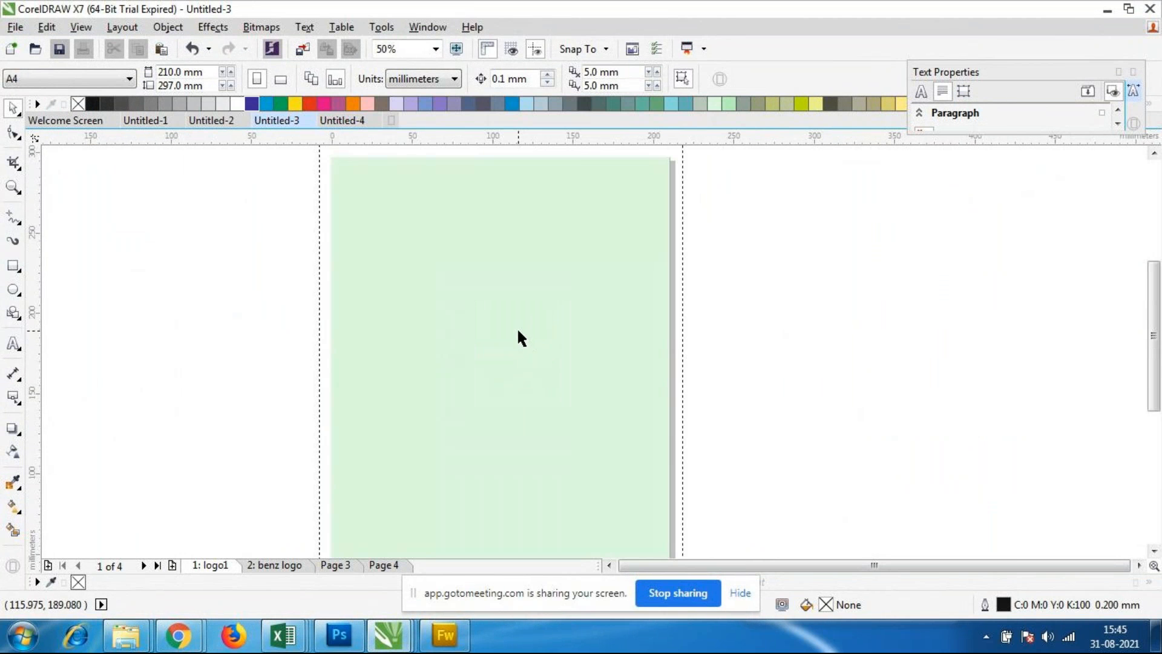
pyautogui.scroll(-2, 517, 326)
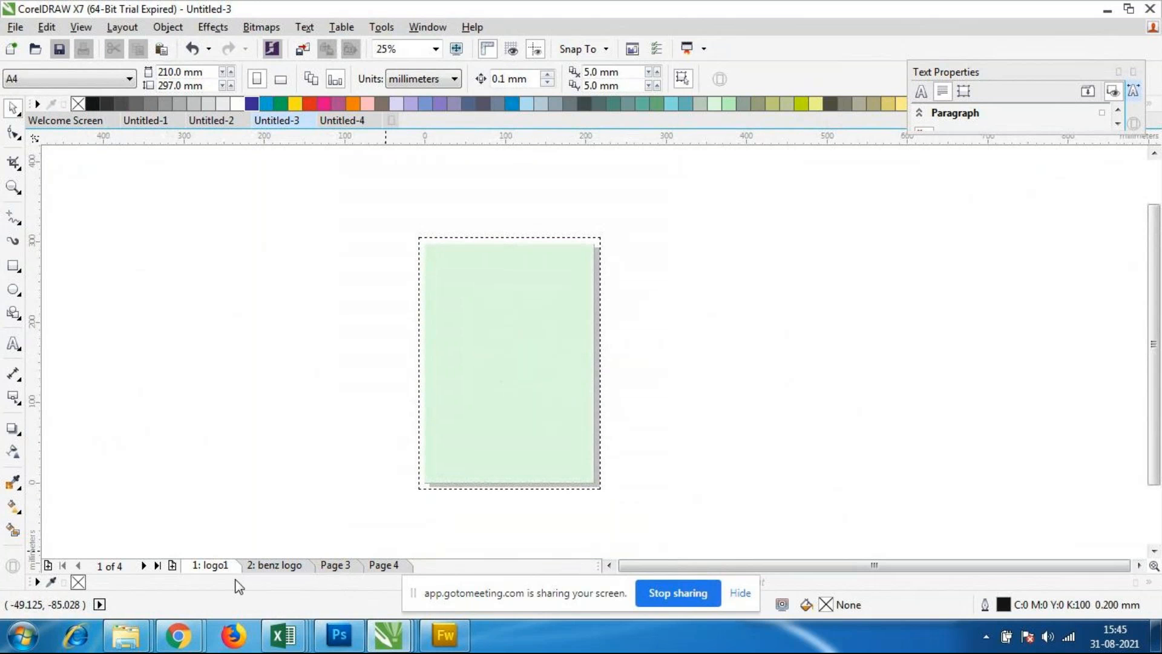
pyautogui.click(282, 565)
pyautogui.click(209, 568)
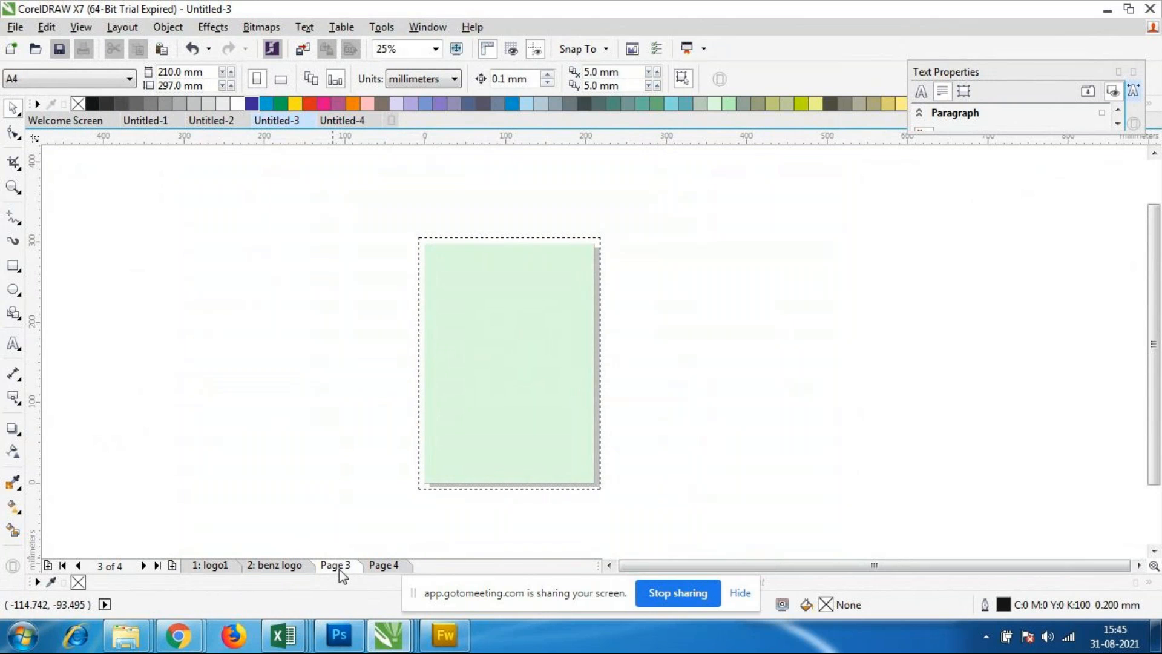
pyautogui.click(279, 568)
pyautogui.click(389, 572)
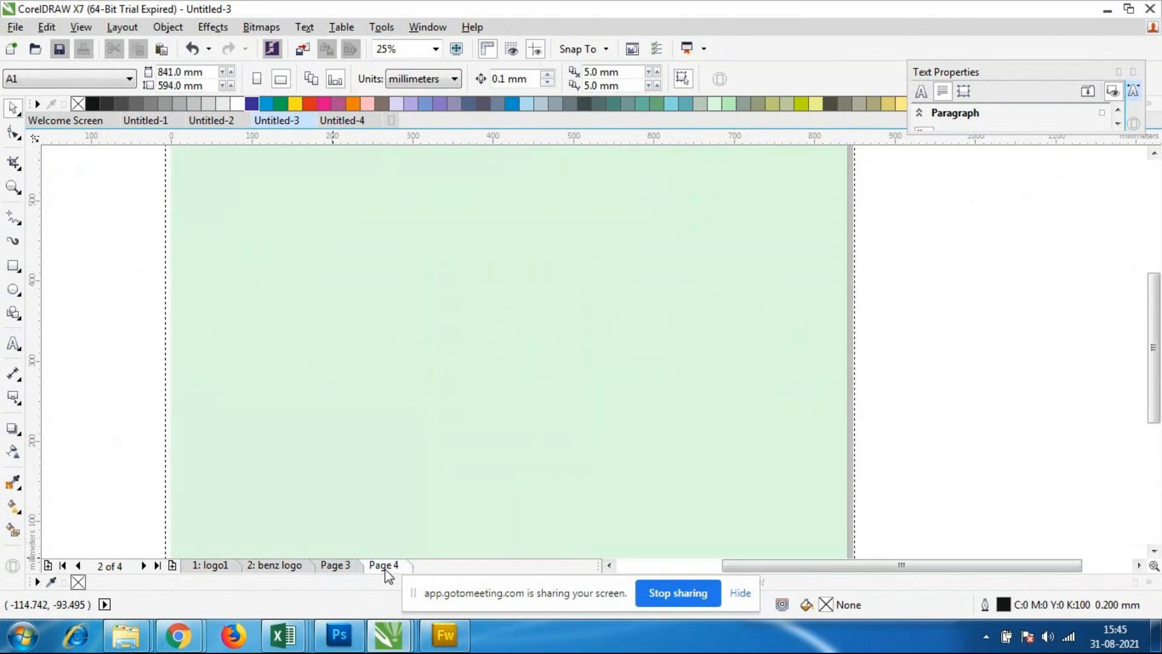
pyautogui.click(122, 27)
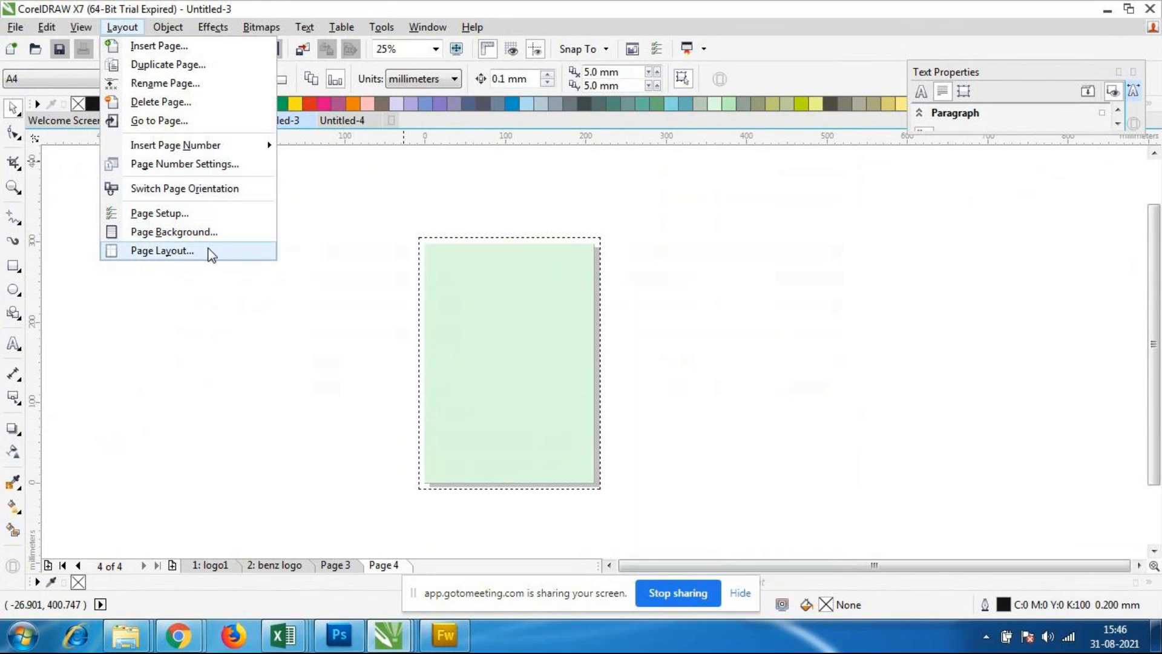
pyautogui.click(243, 339)
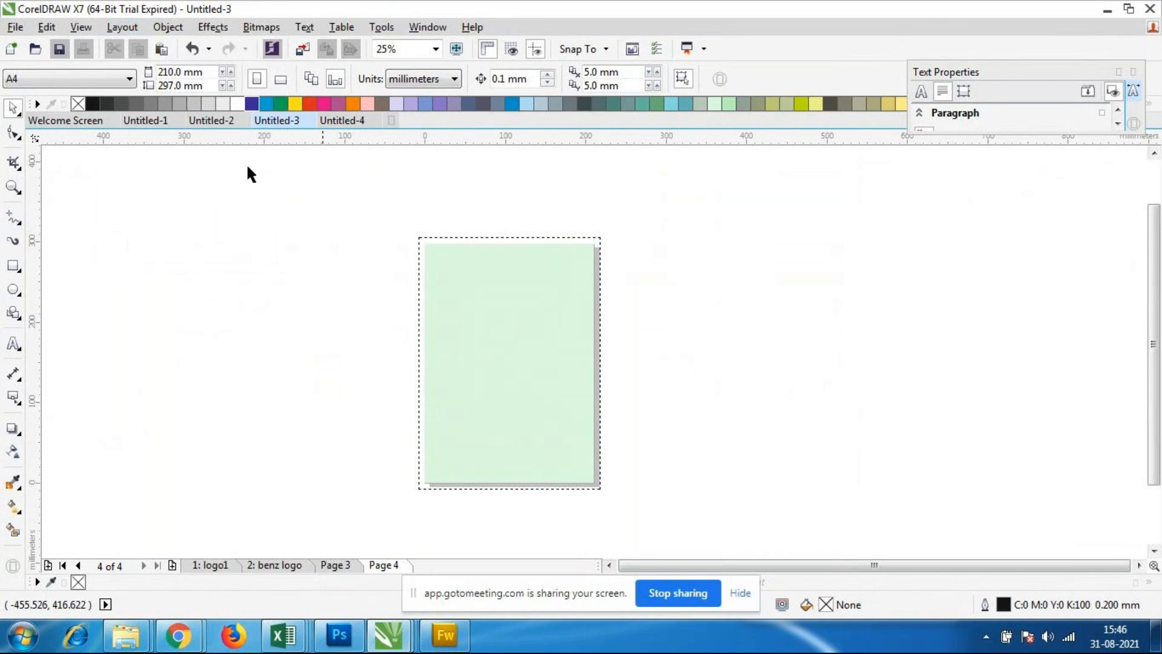
pyautogui.click(285, 566)
pyautogui.click(224, 566)
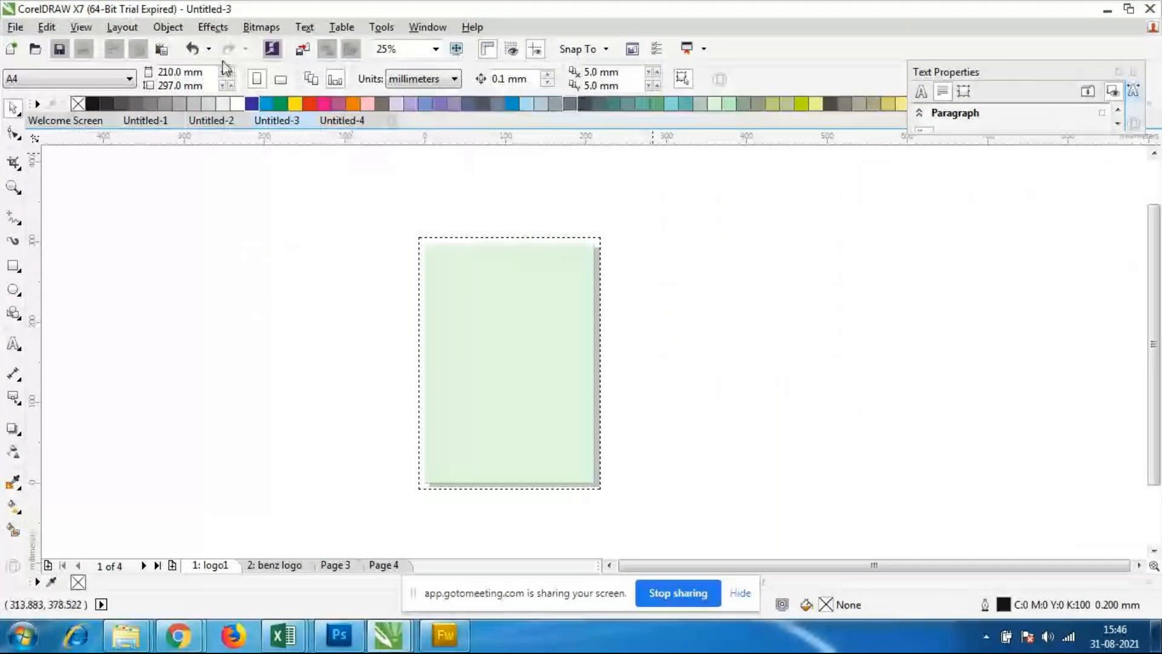
# Step: Switch to the Untitled-1 document and go to its first page
pyautogui.click(388, 634)
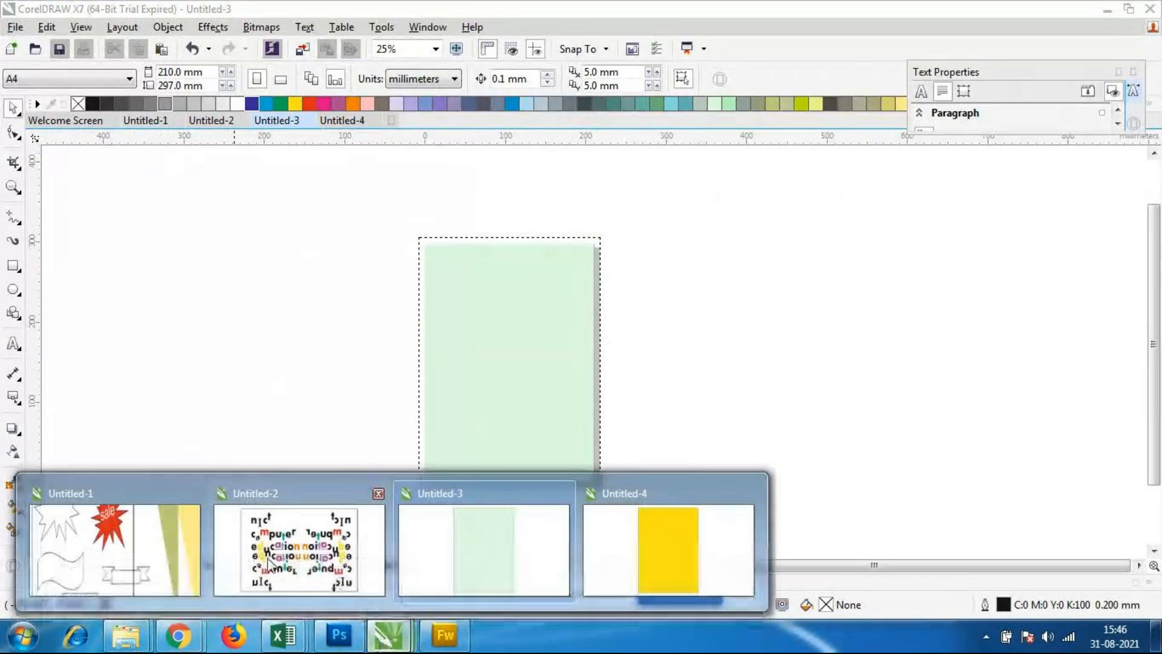
pyautogui.click(173, 560)
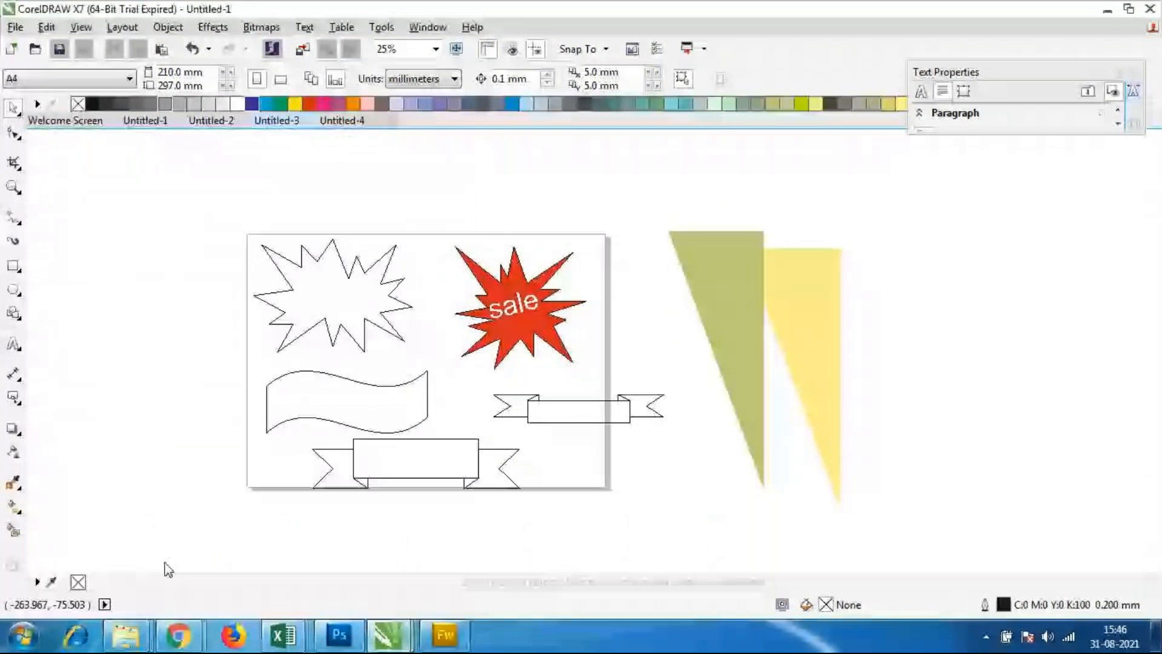
pyautogui.click(219, 565)
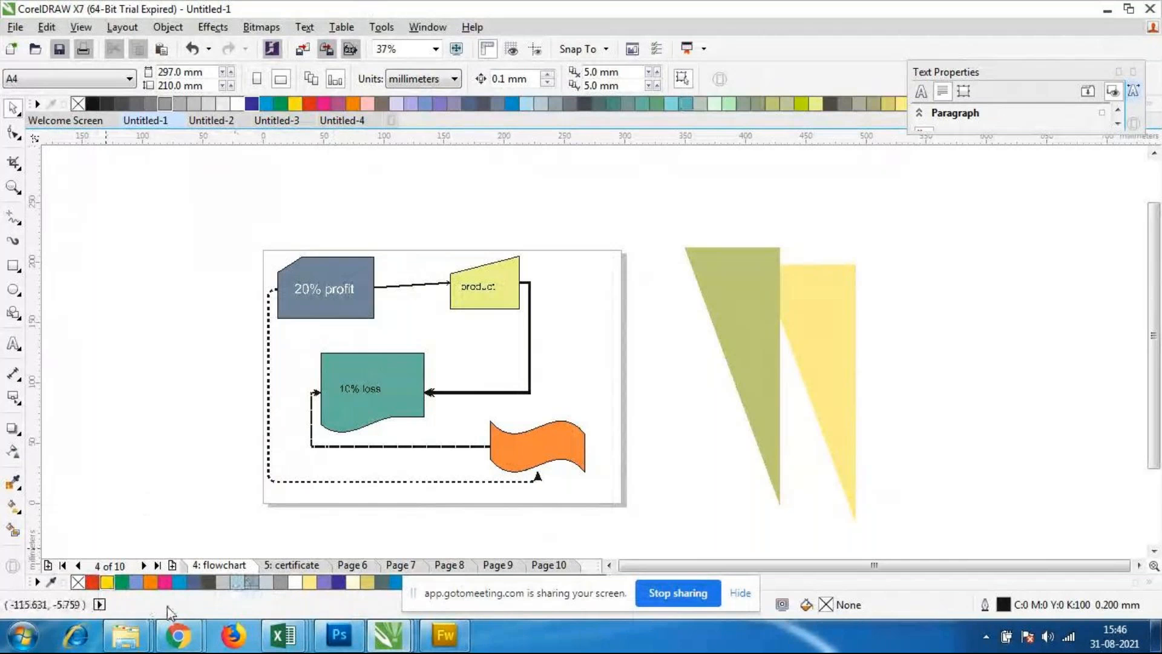
pyautogui.click(78, 567)
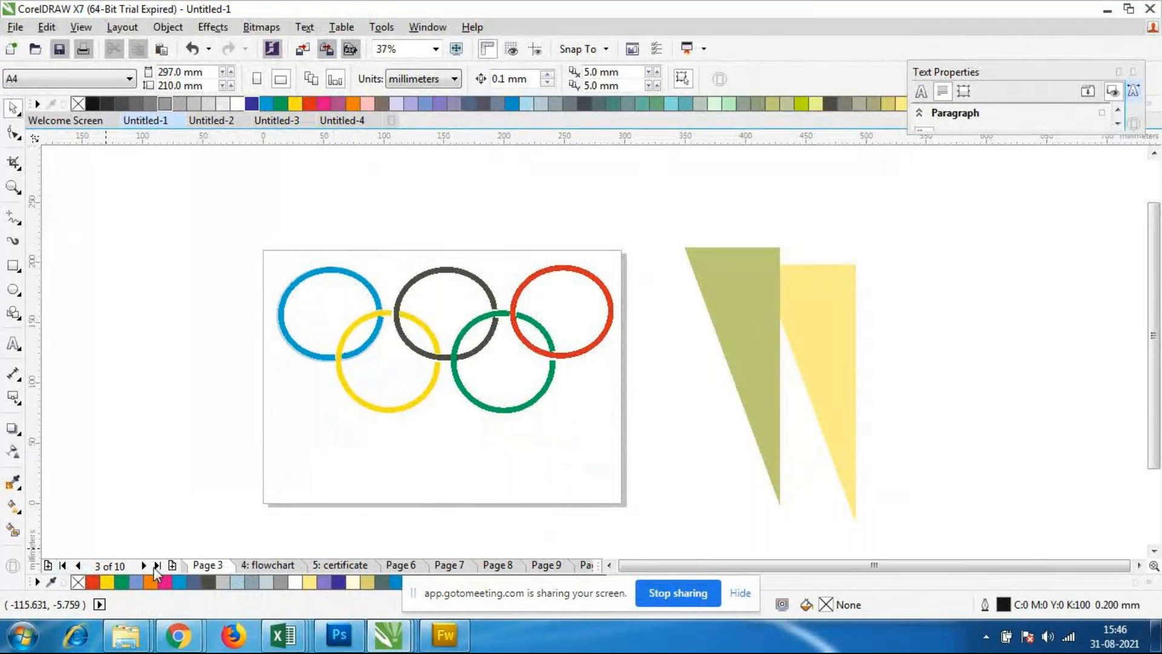
pyautogui.click(62, 565)
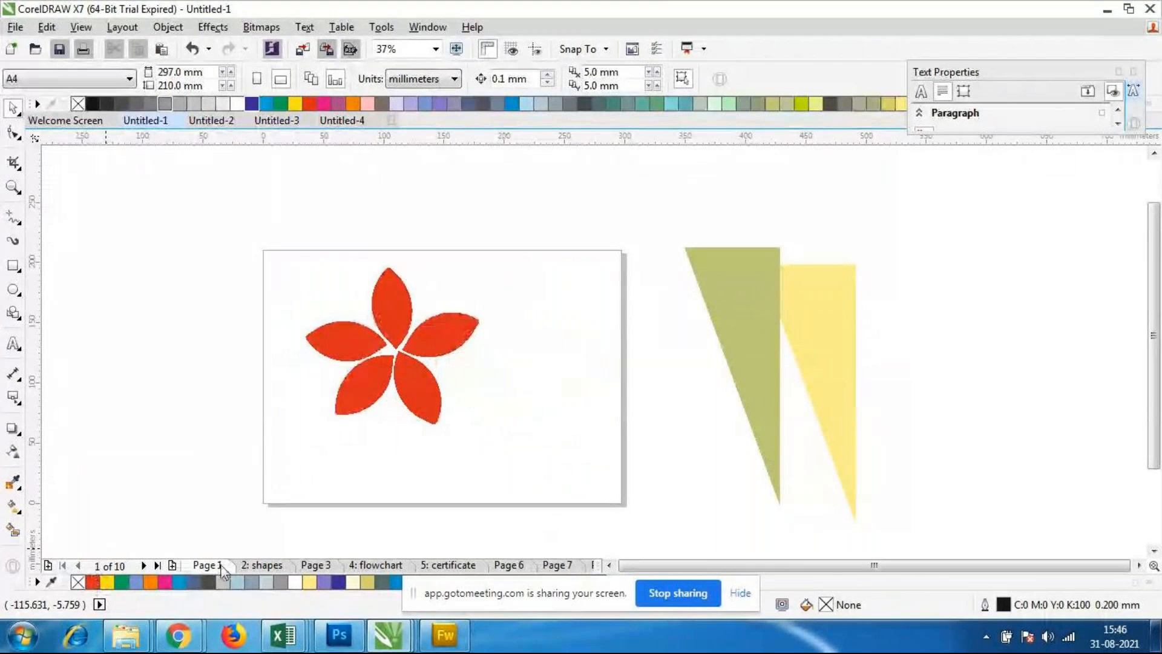
# Step: Insert page numbers on all pages and examine the number near the lower edge of Page 1
pyautogui.click(121, 27)
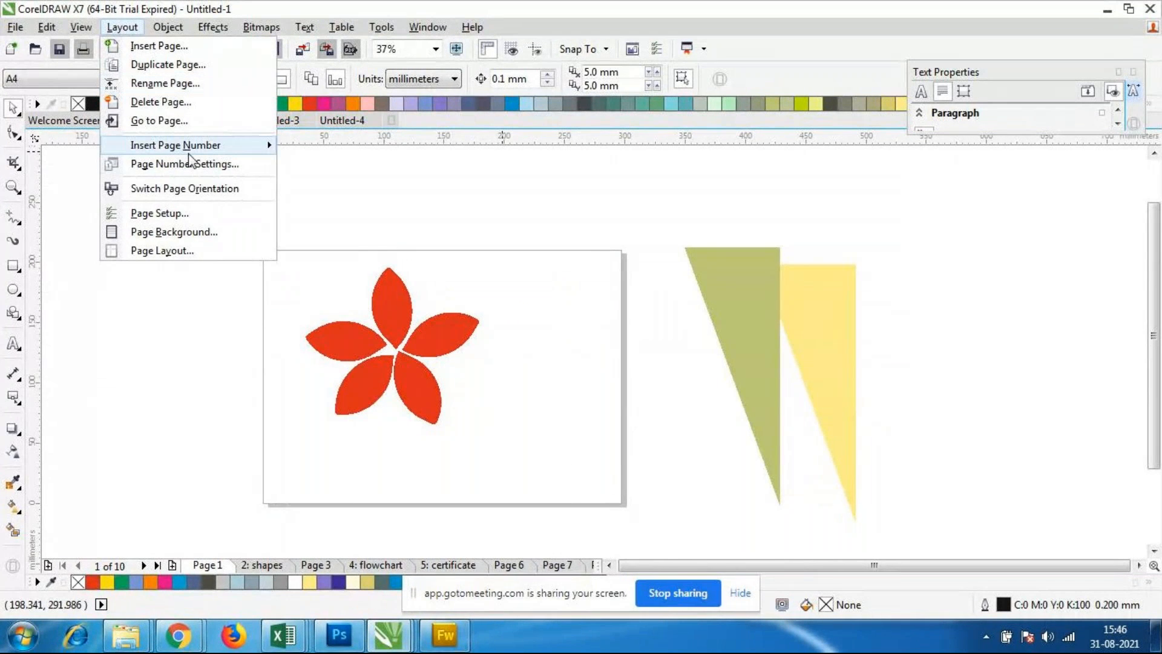
pyautogui.moveTo(191, 149)
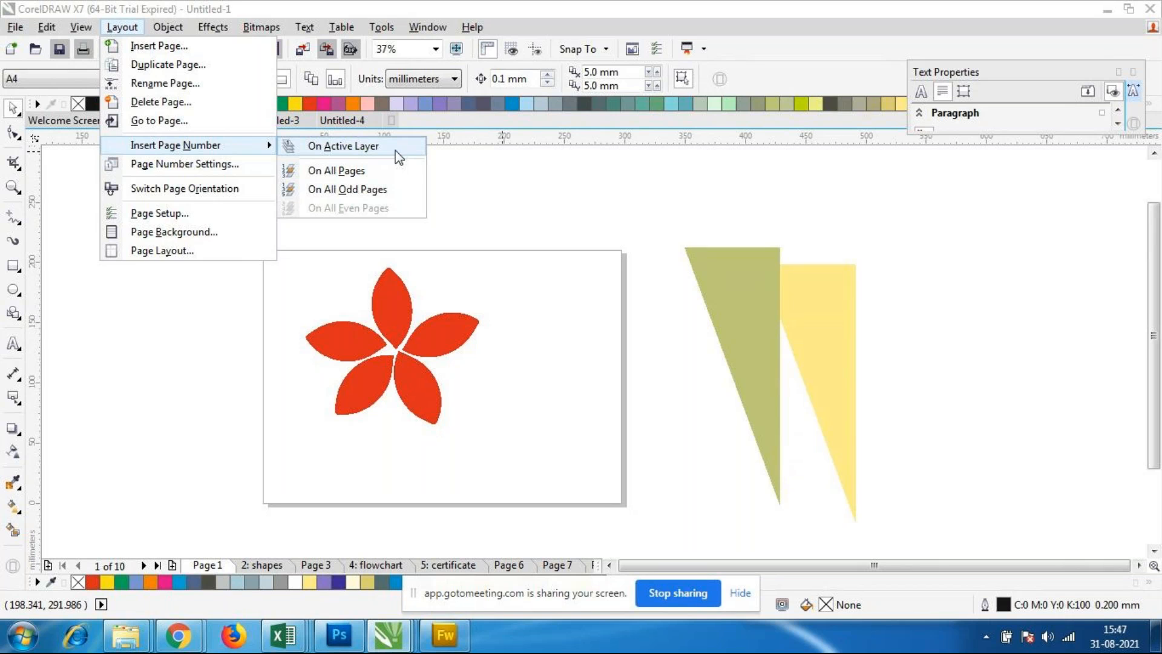
pyautogui.click(372, 172)
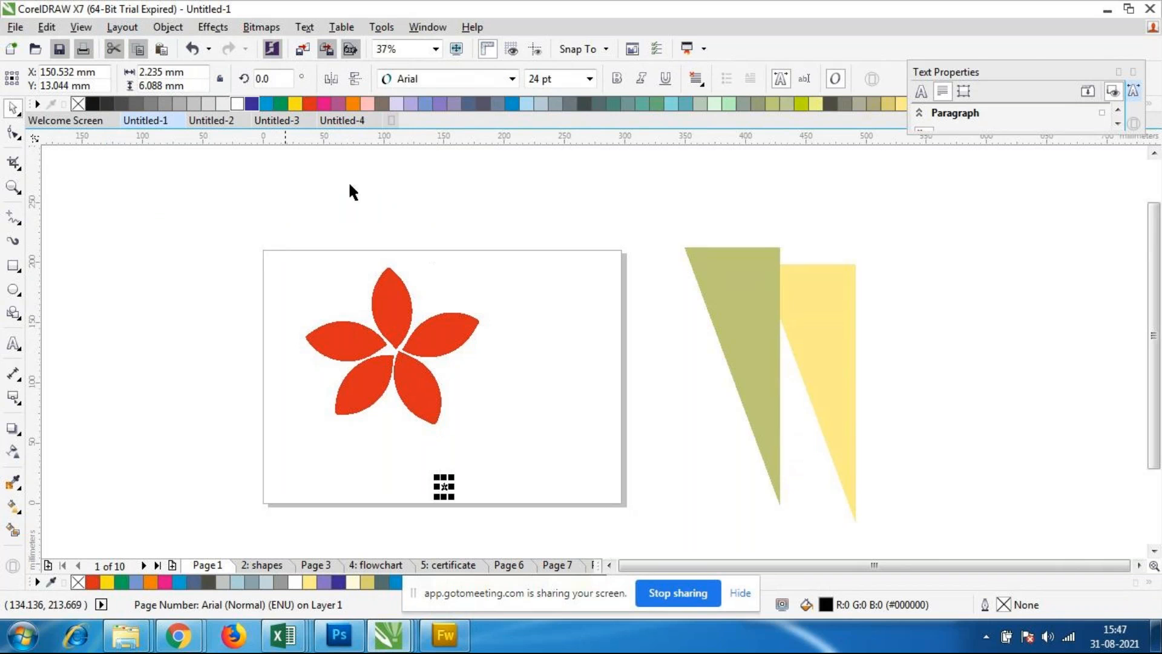
pyautogui.scroll(5, 462, 490)
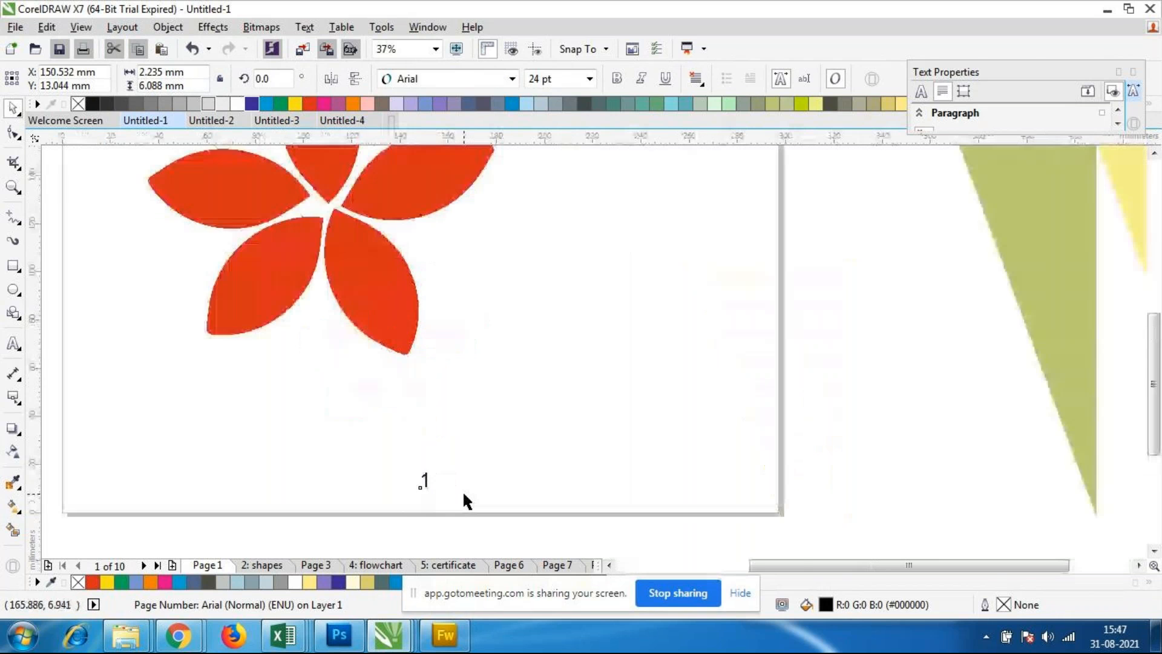
pyautogui.click(462, 490)
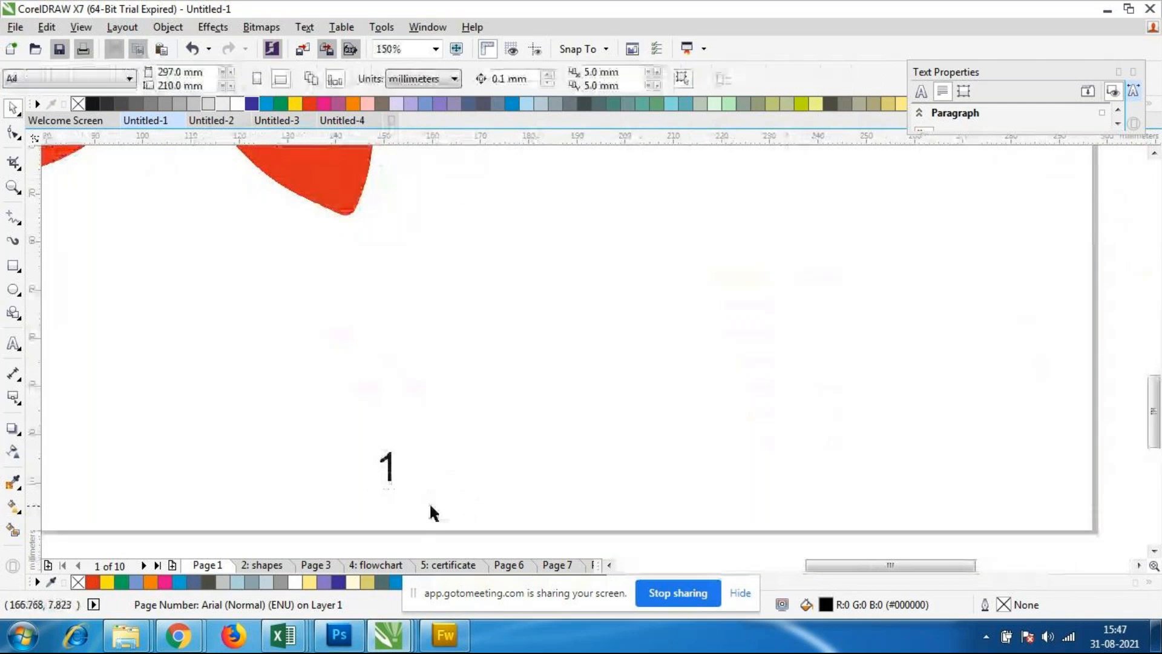
pyautogui.scroll(-2, 430, 505)
pyautogui.click(414, 482)
pyautogui.click(411, 504)
pyautogui.click(405, 480)
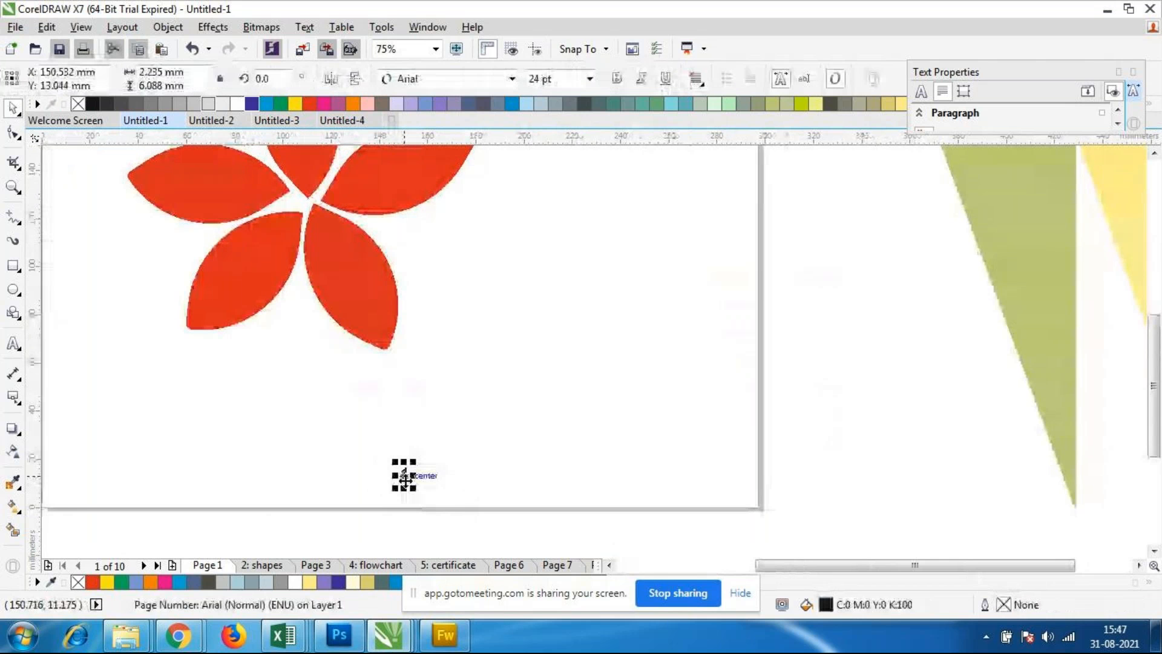
# Step: Check for the page number on the shapes page and on Page 3
pyautogui.click(268, 566)
pyautogui.scroll(-3, 480, 466)
pyautogui.scroll(1, 482, 468)
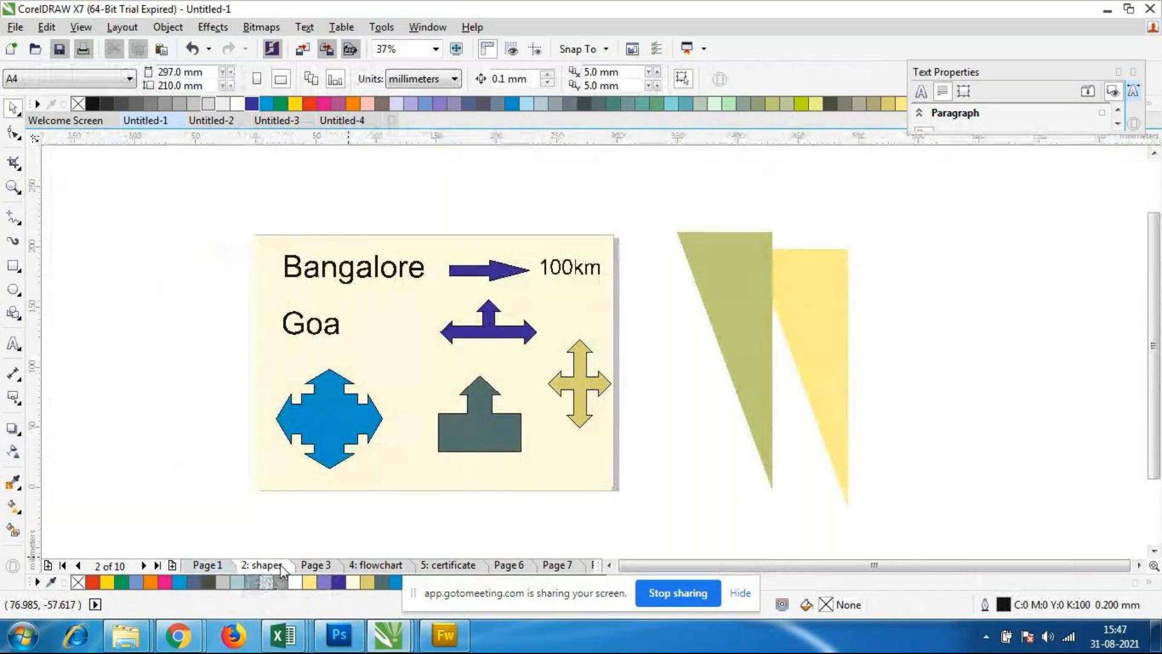
pyautogui.click(319, 567)
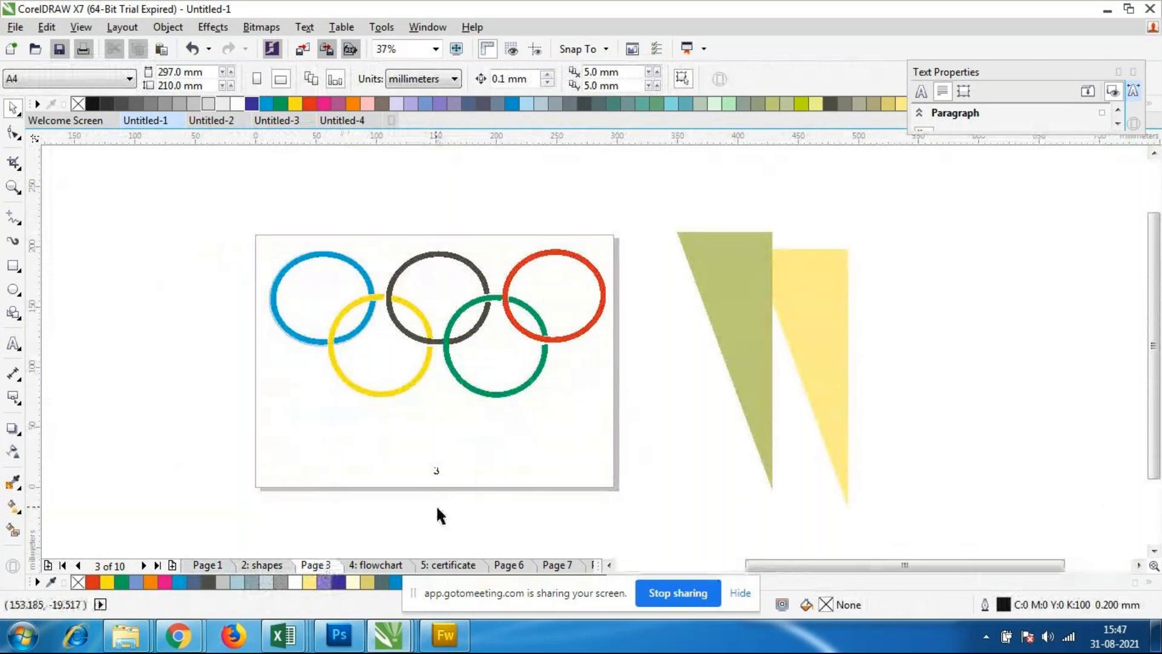
pyautogui.scroll(3, 436, 503)
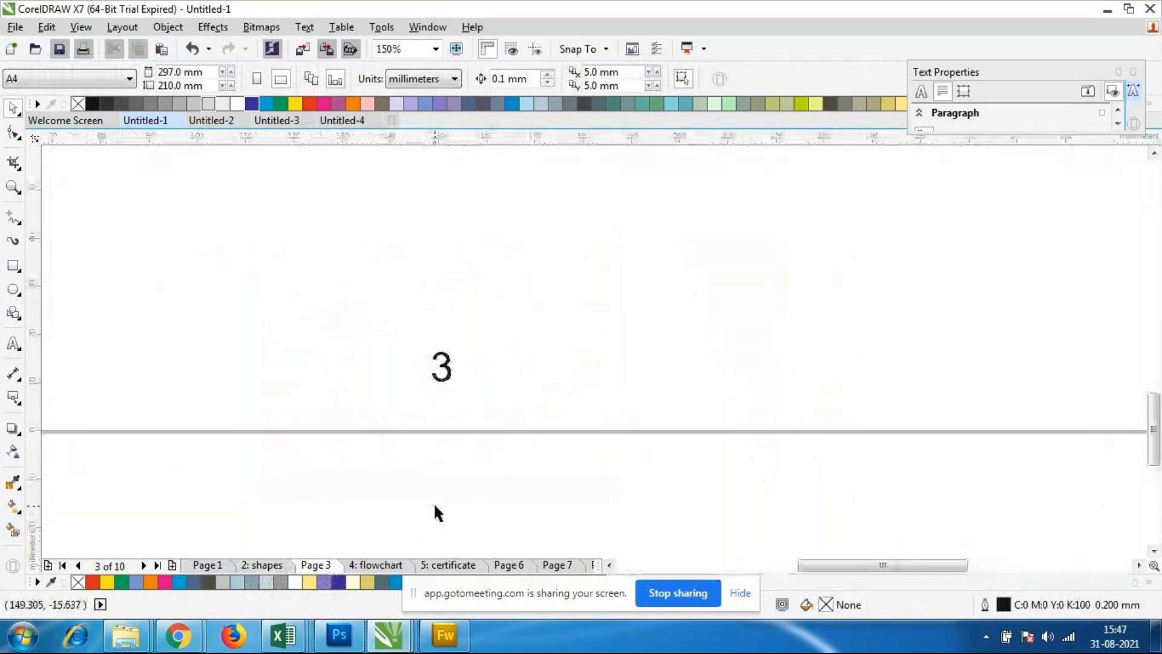
# Step: Delete the cream background rectangle on the shapes page to uncover its page number
pyautogui.click(257, 566)
pyautogui.scroll(-3, 473, 423)
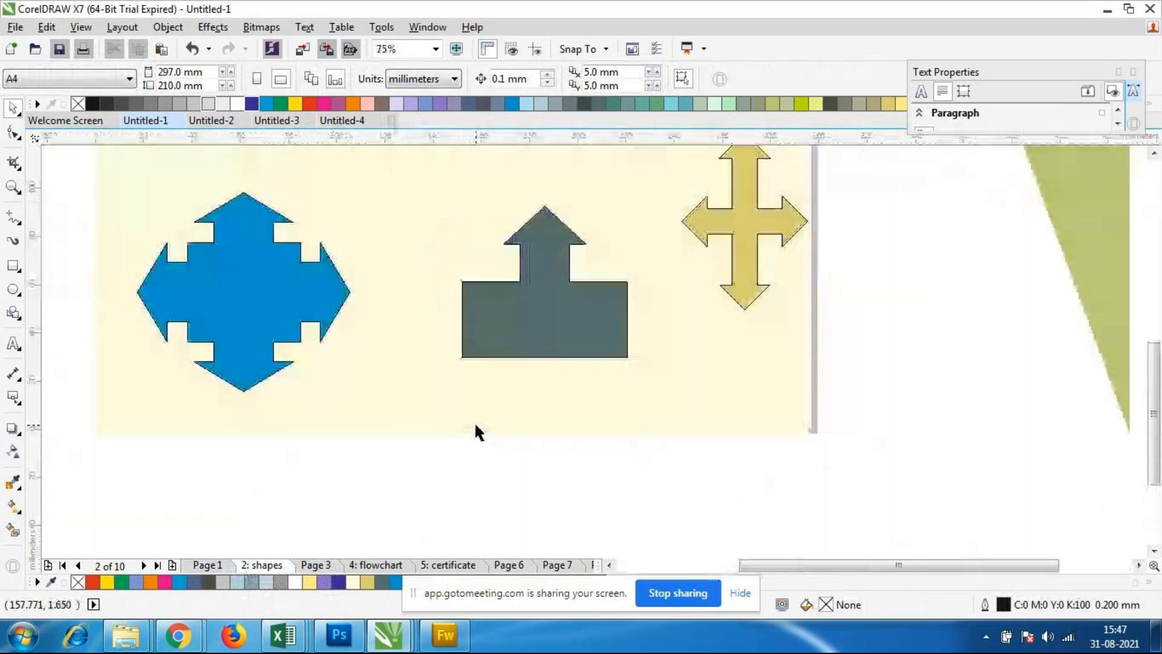
pyautogui.click(470, 416)
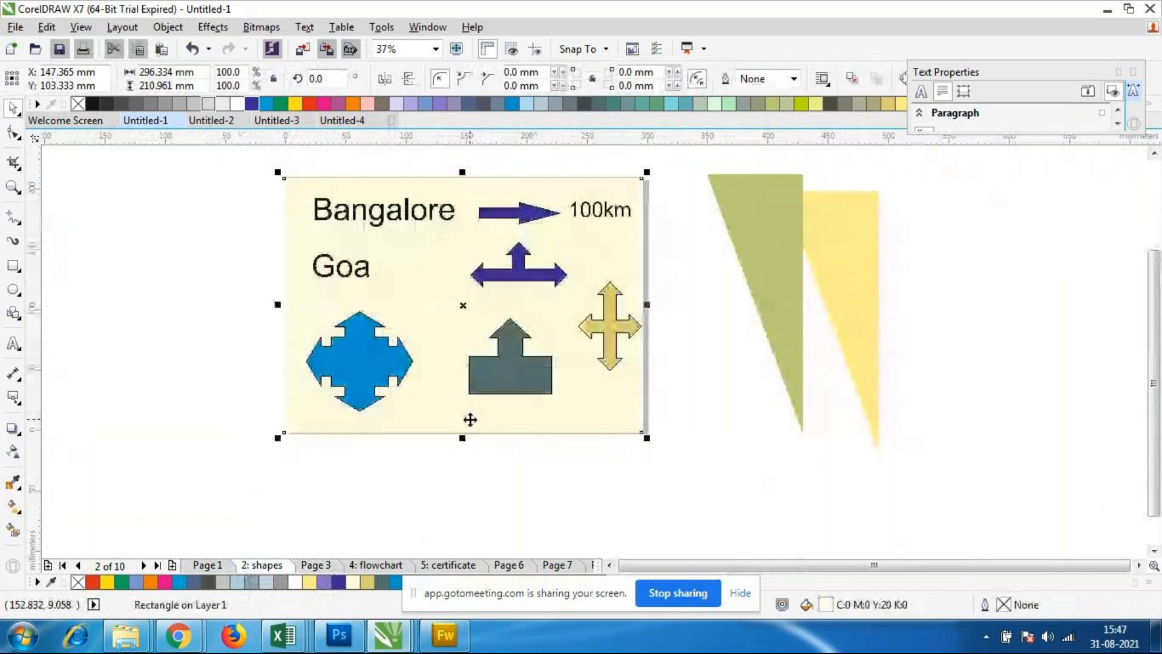
pyautogui.press('Escape')
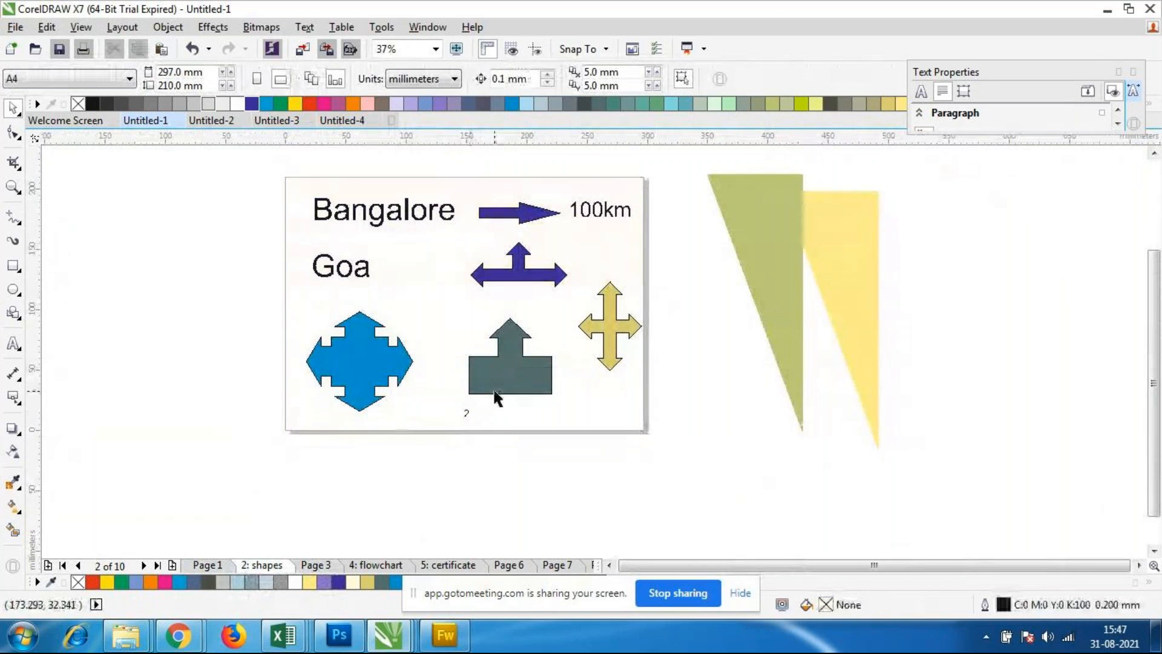
pyautogui.scroll(2, 494, 399)
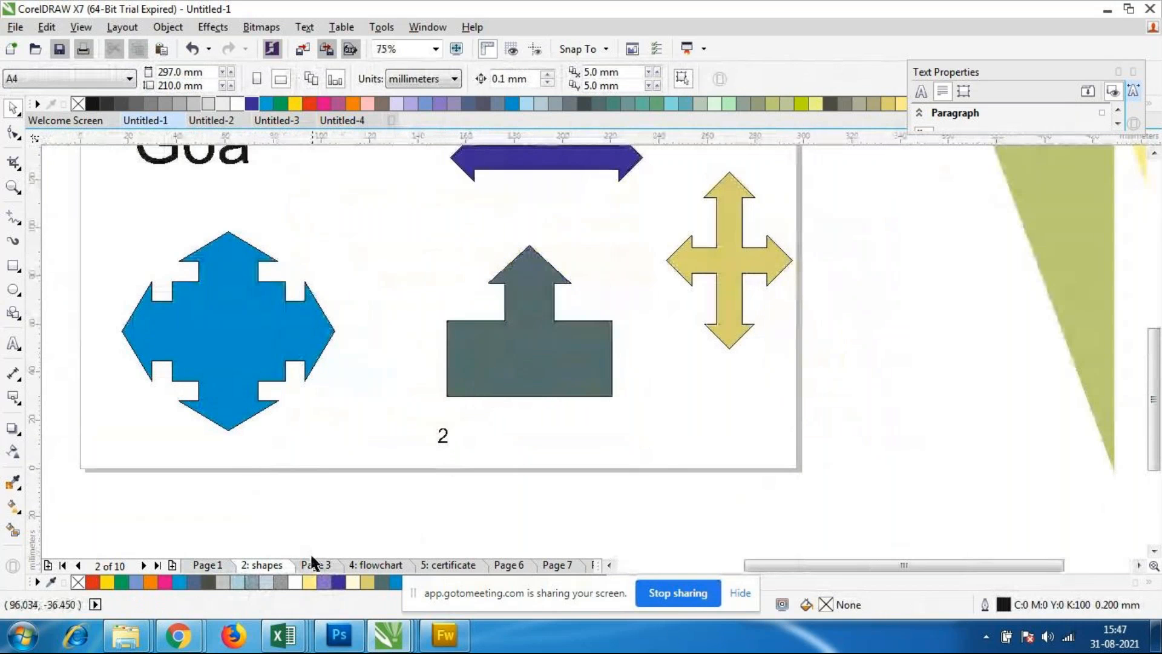
# Step: Check the page numbers on Page 3, the flowchart page and the certificate page
pyautogui.click(318, 565)
pyautogui.click(376, 565)
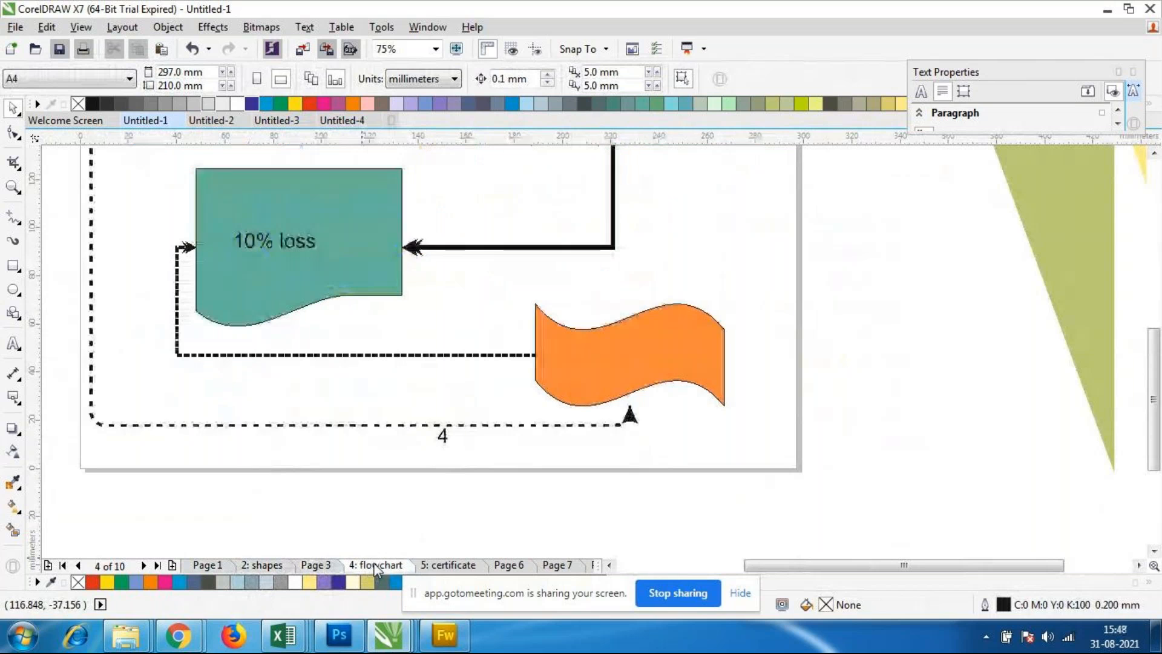
pyautogui.click(448, 565)
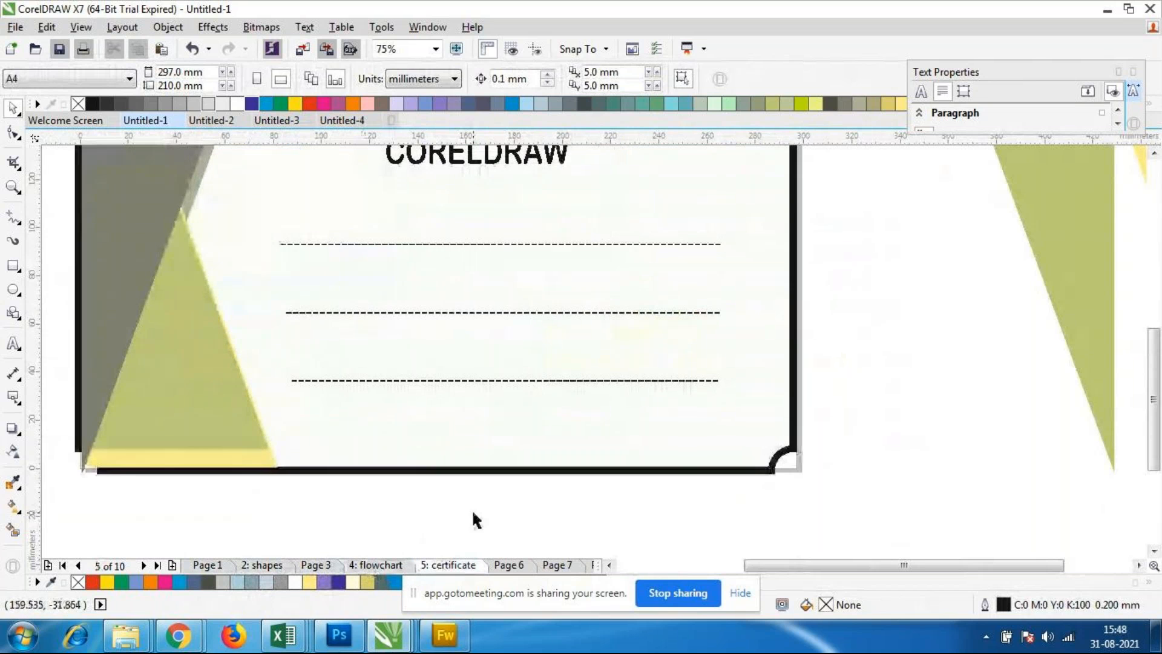
# Step: Delete the certificate's black-bordered background rectangle to look for the page number beneath it, and undo the deletion
pyautogui.scroll(-2, 519, 484)
pyautogui.click(568, 463)
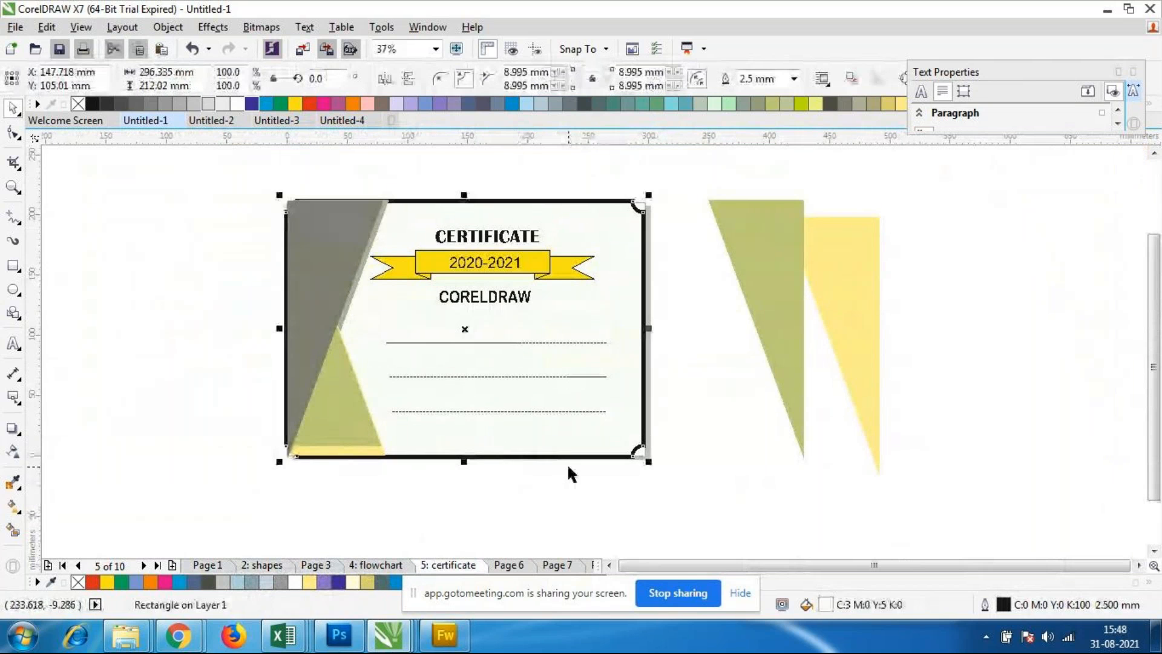
pyautogui.press('Escape')
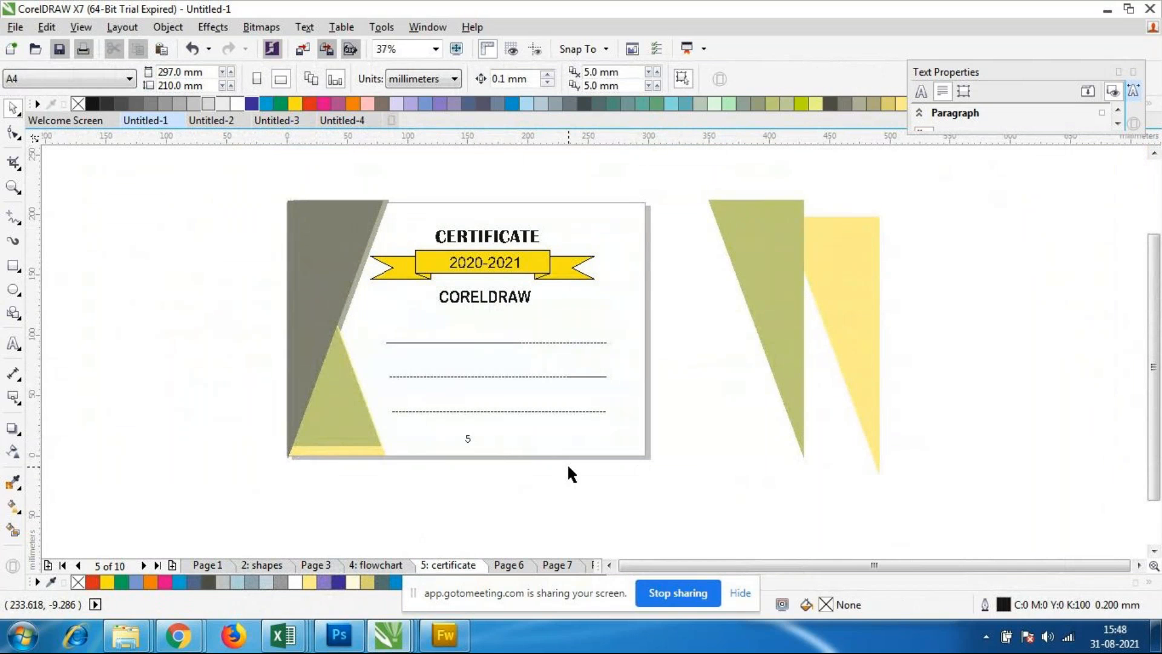
pyautogui.hotkey('ctrl', 'z')
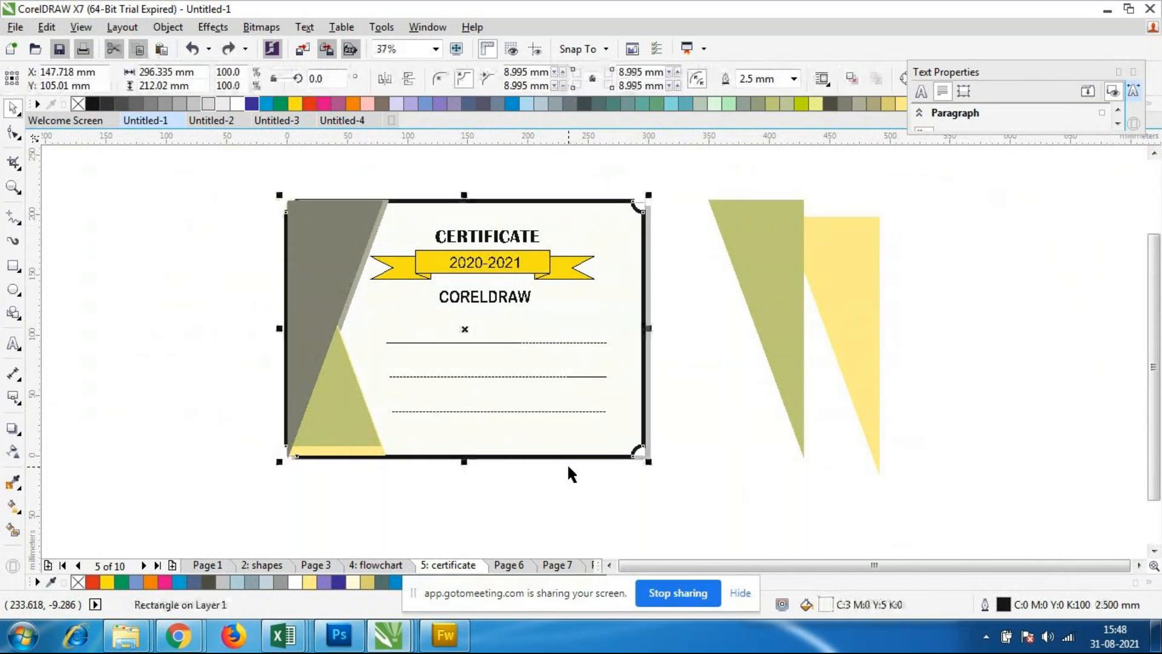
# Step: Deselect the certificate background and check the page numbers on Page 7 and Page 1
pyautogui.press('Escape')
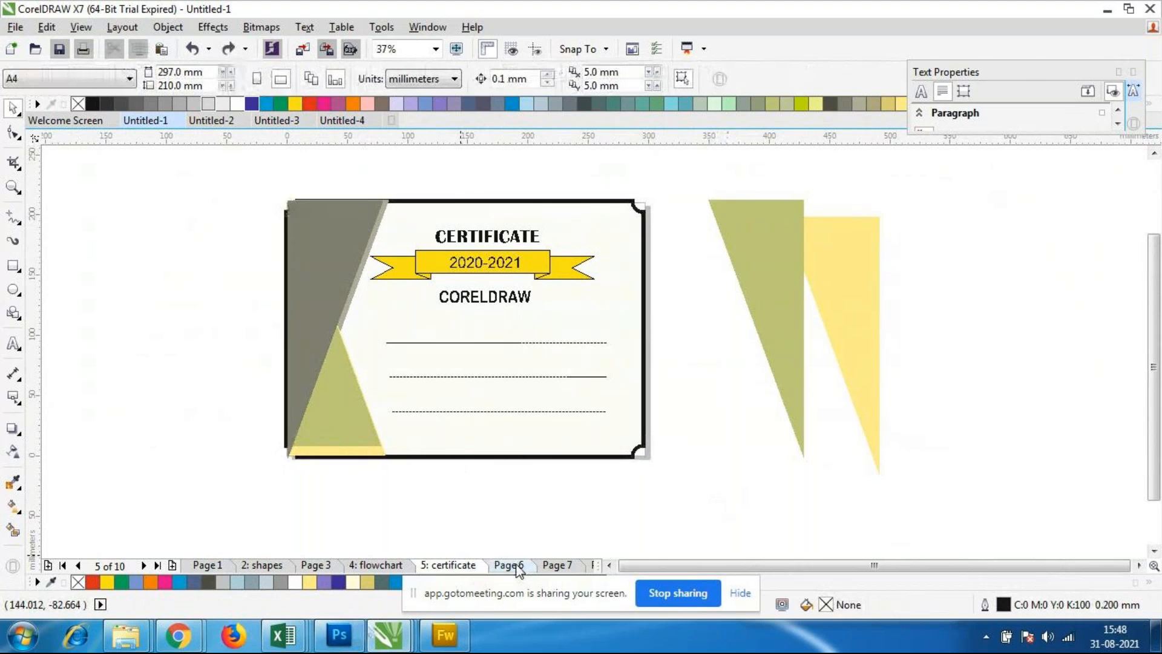
pyautogui.click(552, 567)
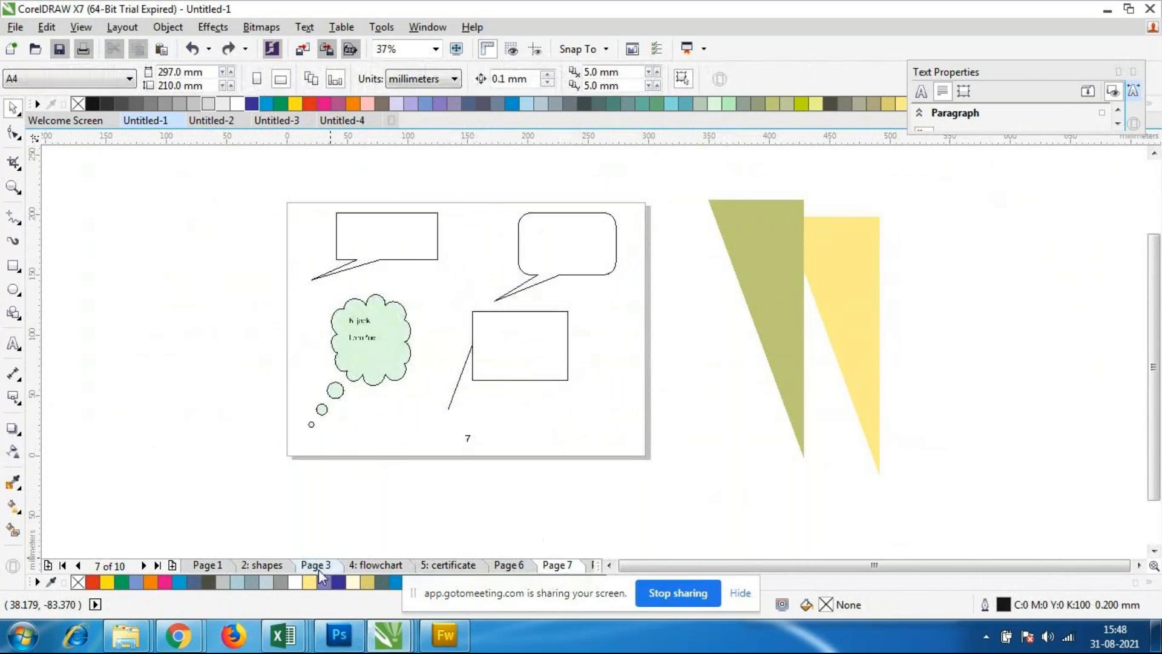
pyautogui.click(208, 568)
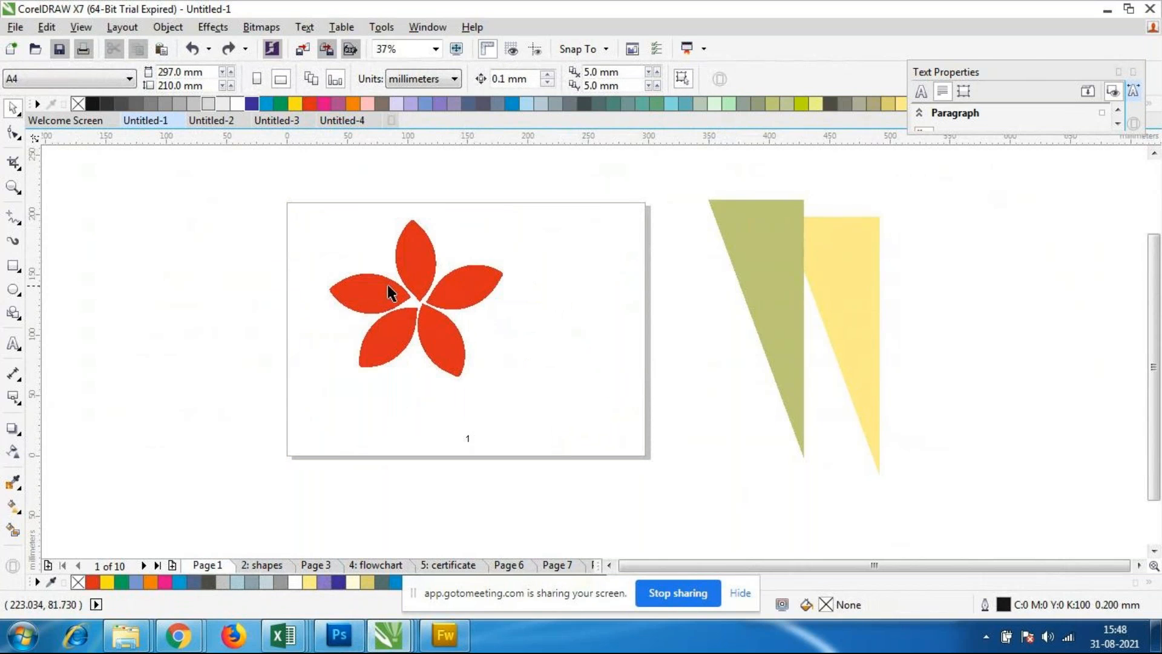
# Step: Review the available options for inserting page numbers without applying any of them
pyautogui.click(123, 27)
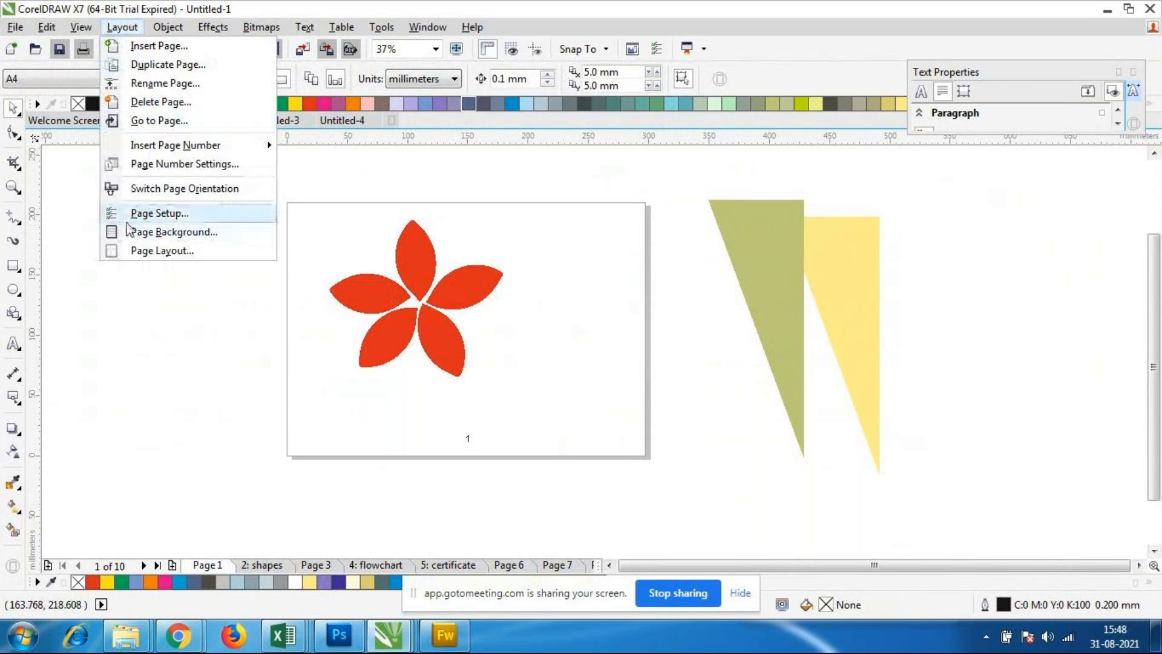
pyautogui.moveTo(213, 151)
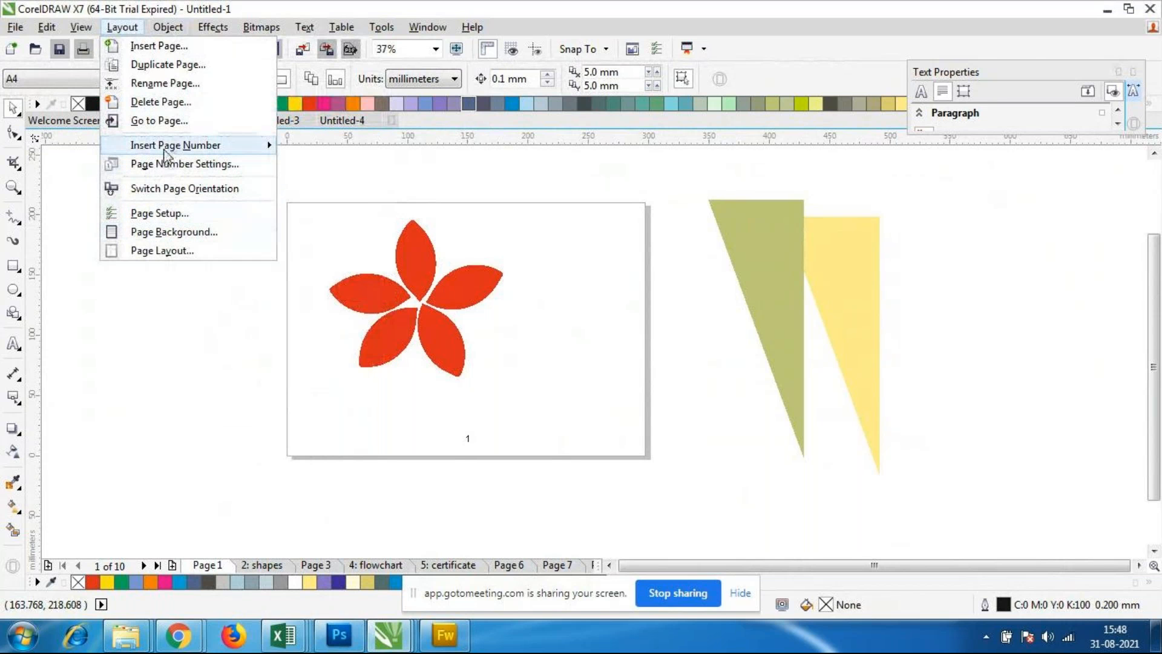
pyautogui.moveTo(165, 151)
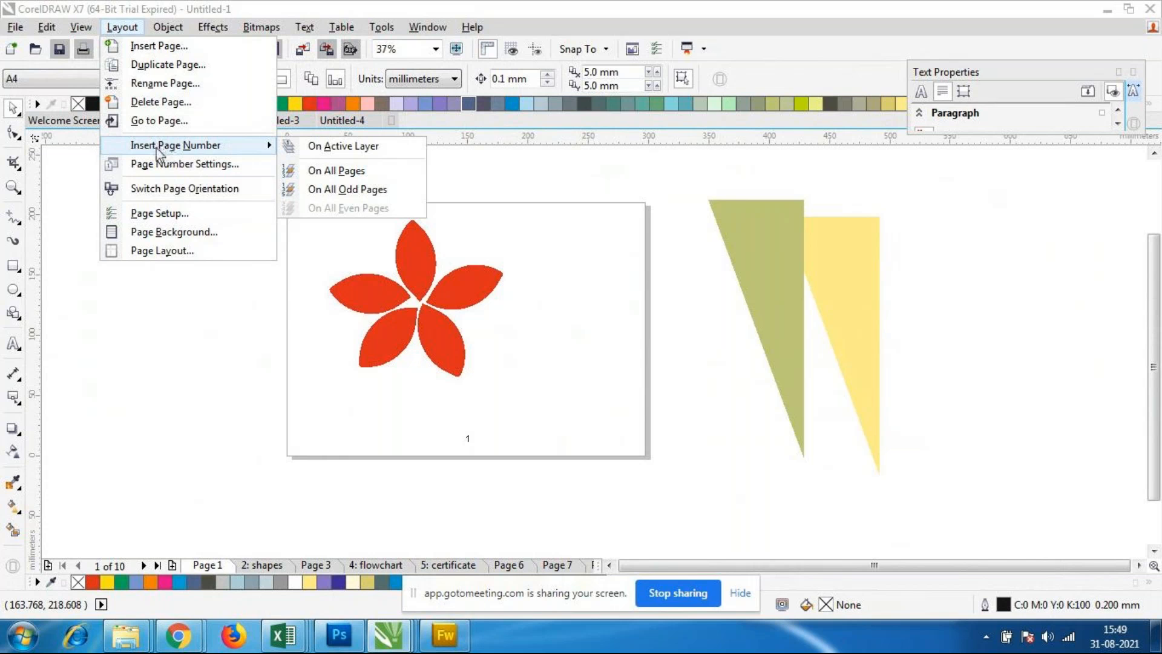
pyautogui.click(632, 443)
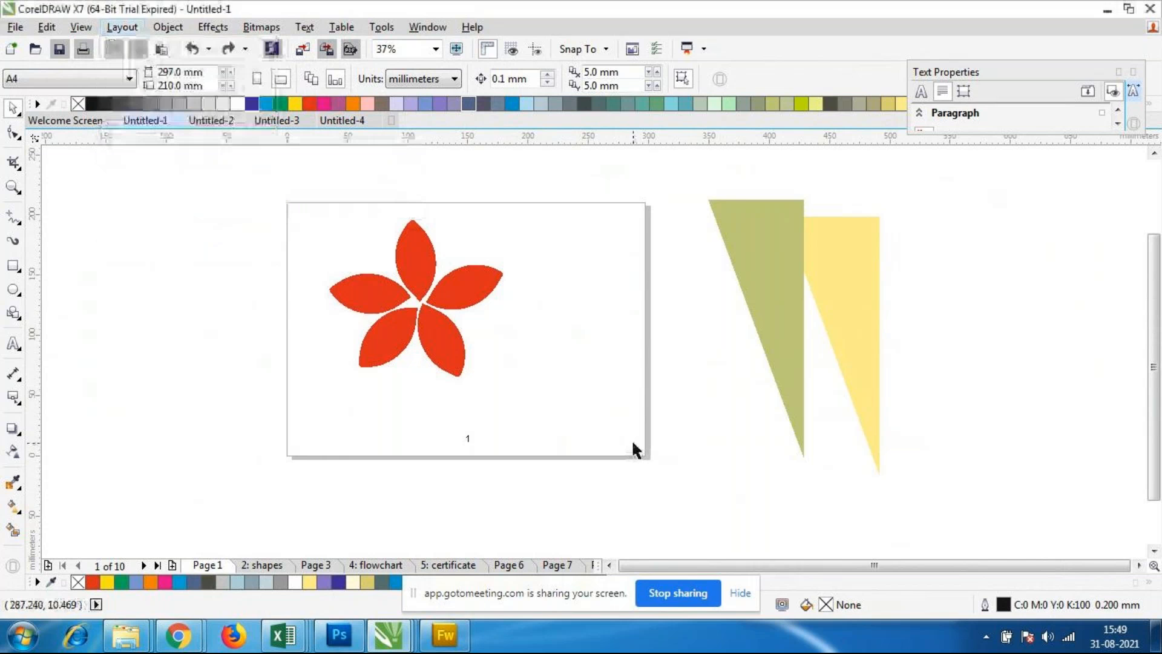
# Step: Replace the page number below the red flower on Page 1 with the text 123
pyautogui.scroll(3, 484, 430)
pyautogui.scroll(-2, 444, 412)
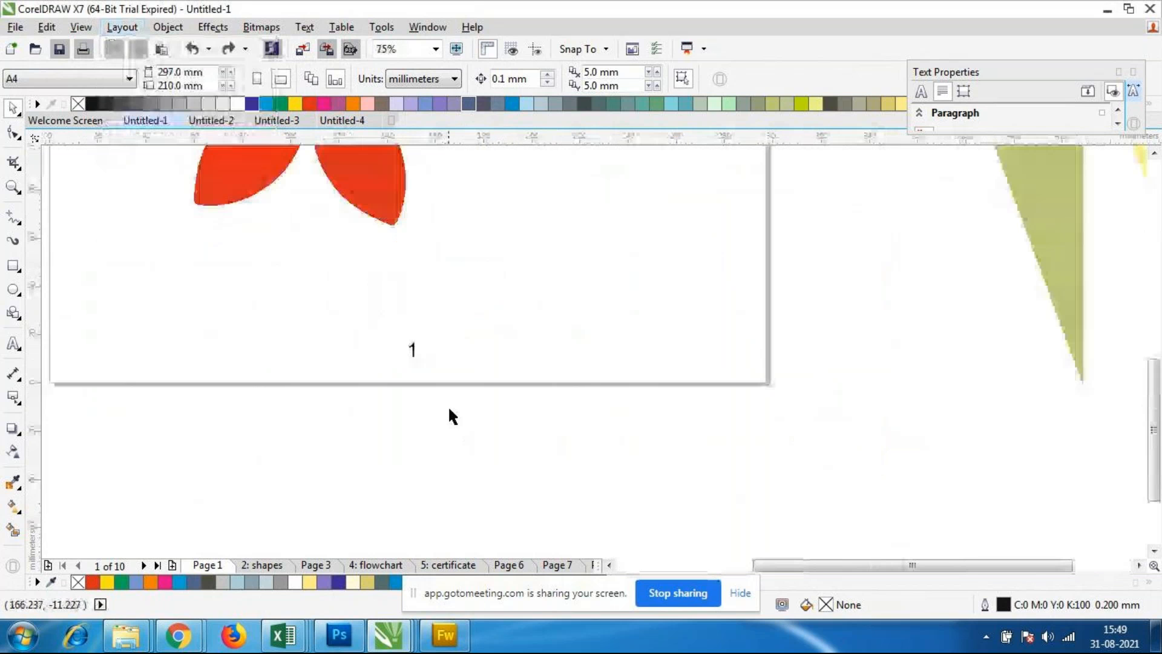
pyautogui.click(413, 350)
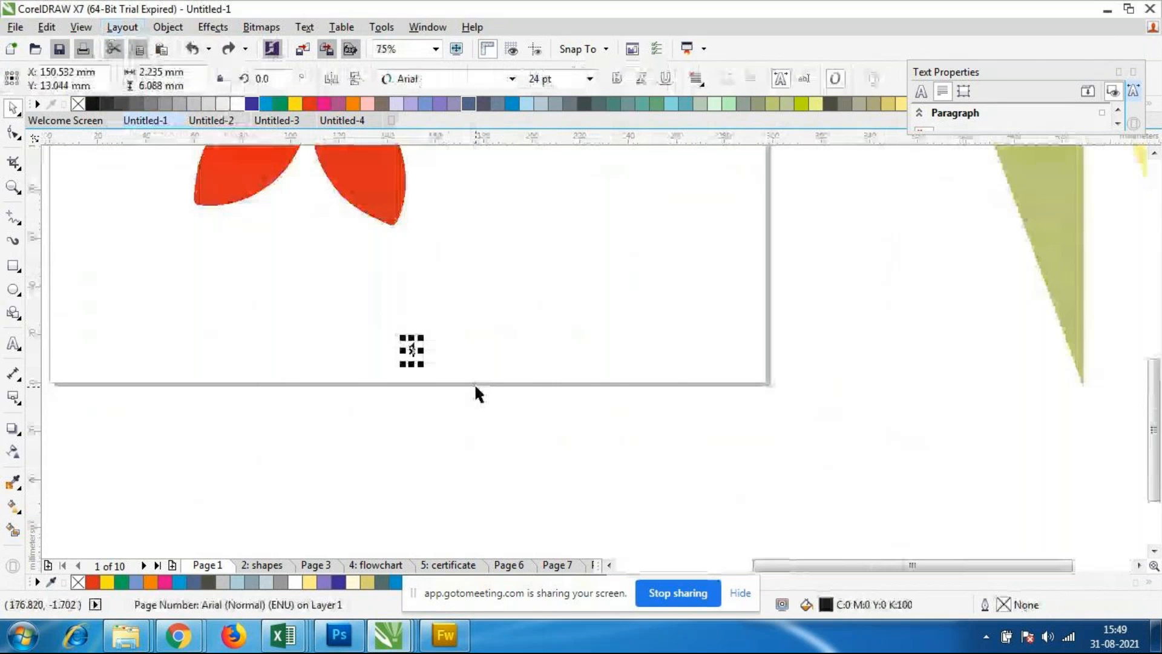
pyautogui.click(482, 409)
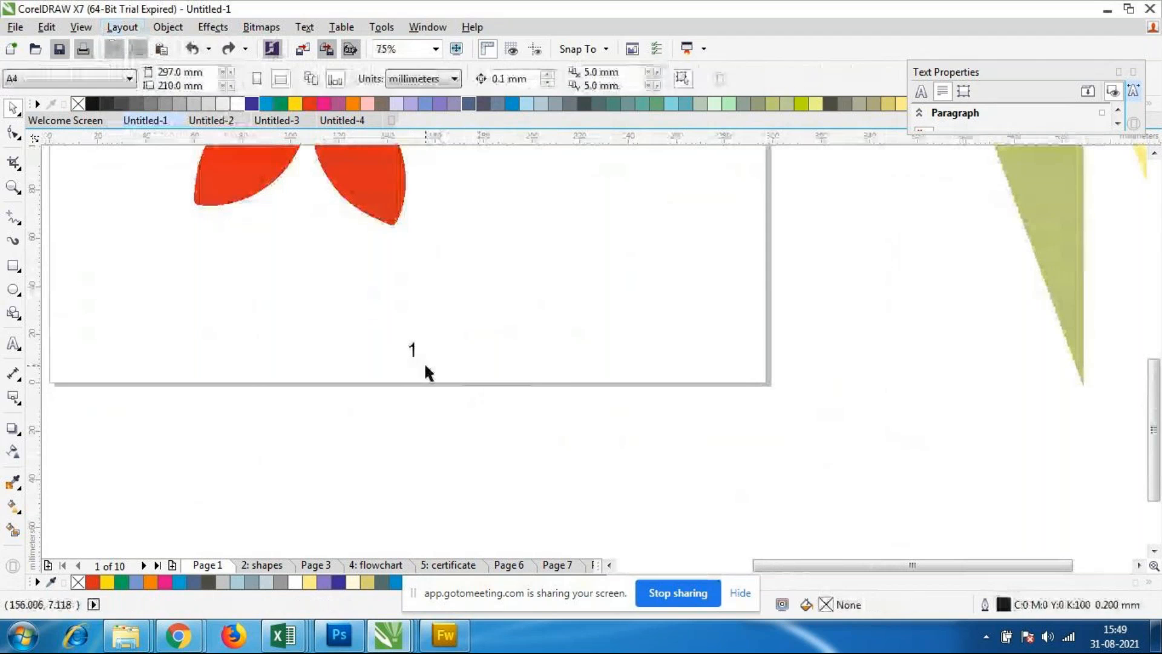
pyautogui.moveTo(376, 337); pyautogui.dragTo(454, 382)
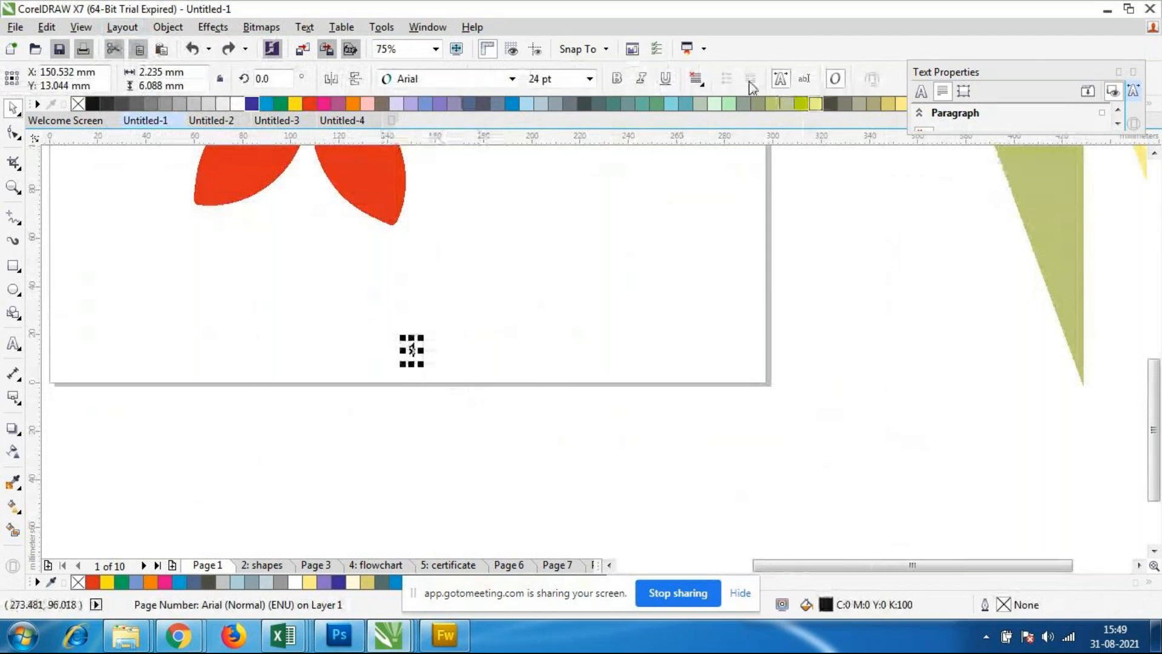
pyautogui.scroll(2, 408, 365)
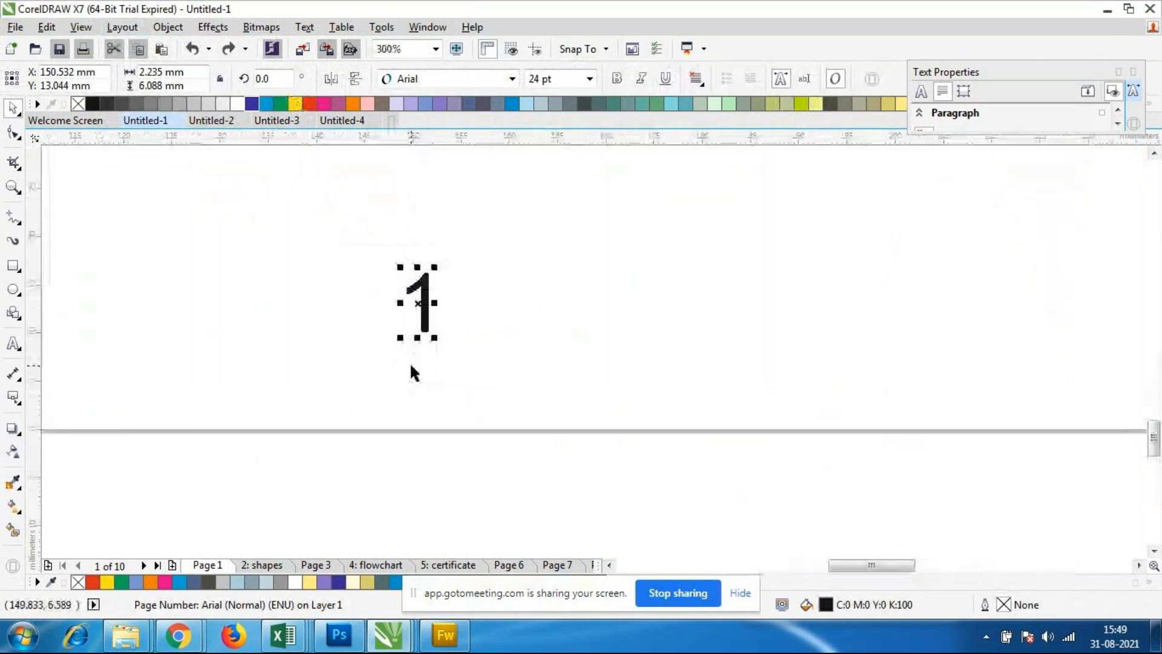
pyautogui.press('F8')
pyautogui.click(431, 311)
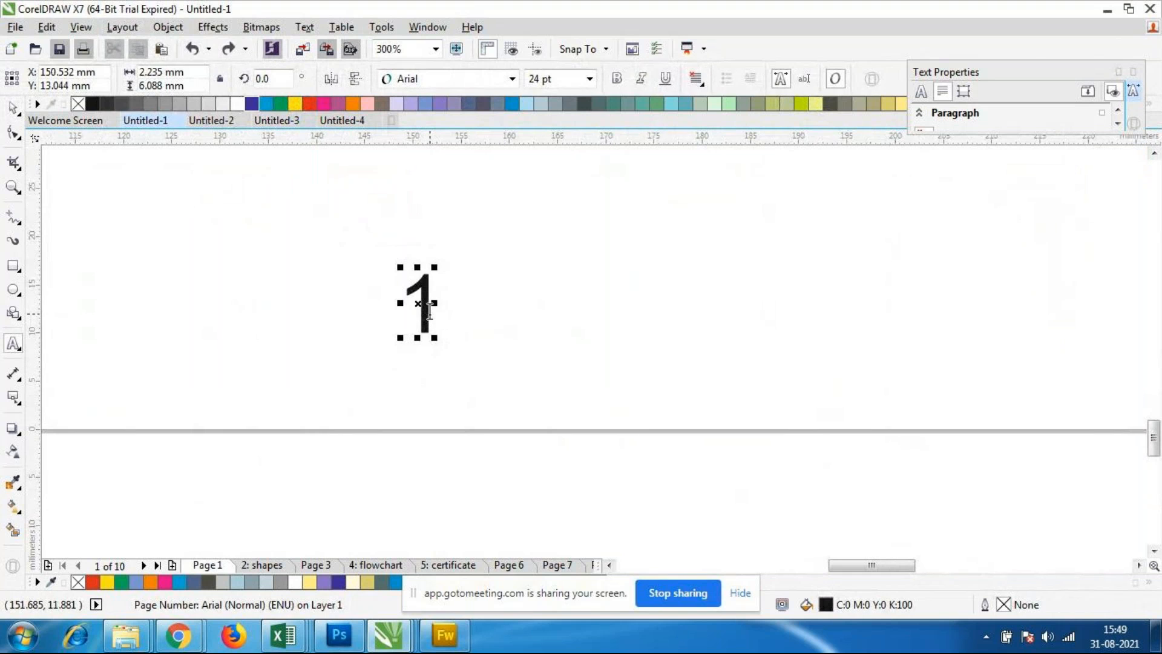
pyautogui.press('BackSpace')
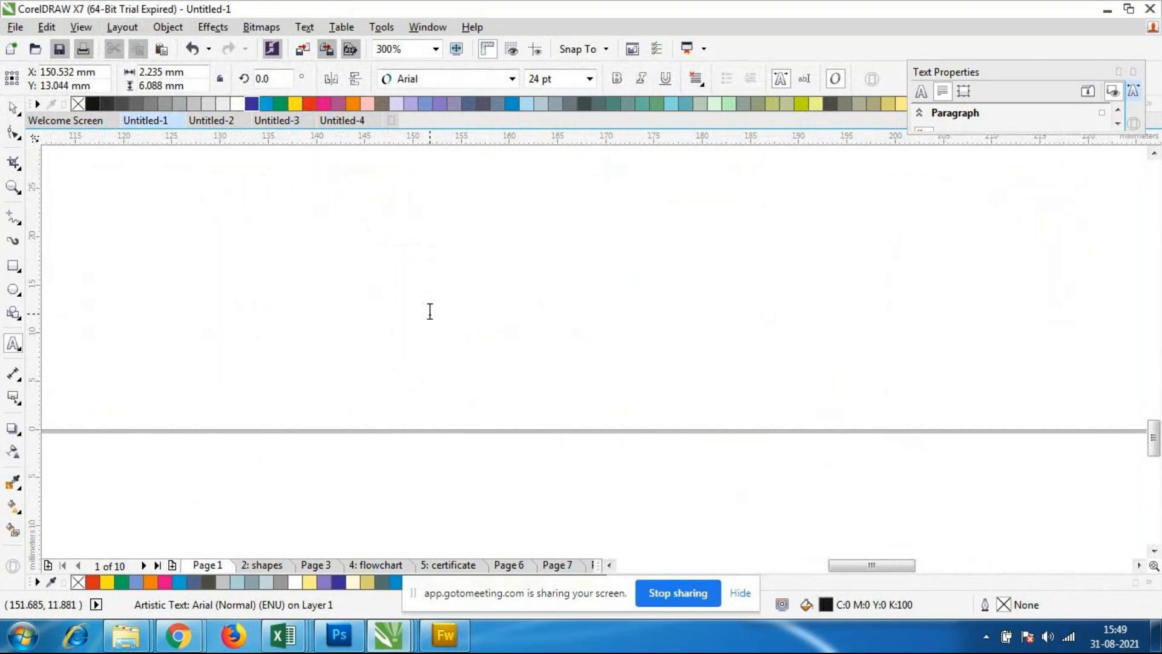
pyautogui.write('123')
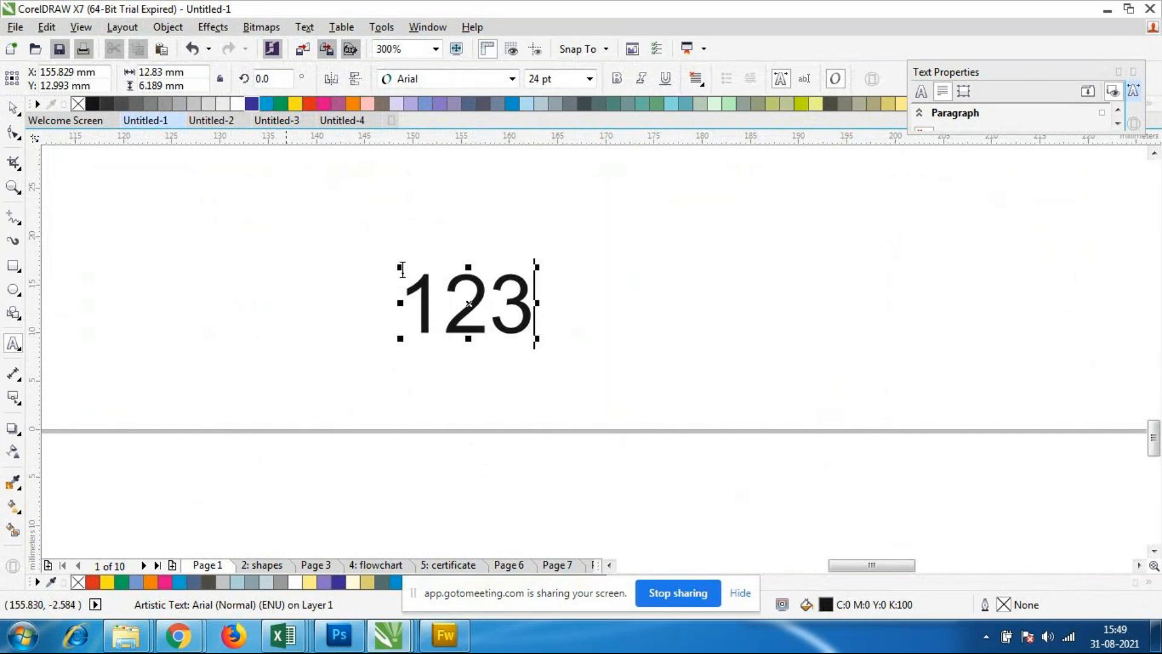
pyautogui.click(14, 133)
pyautogui.click(13, 109)
pyautogui.click(253, 358)
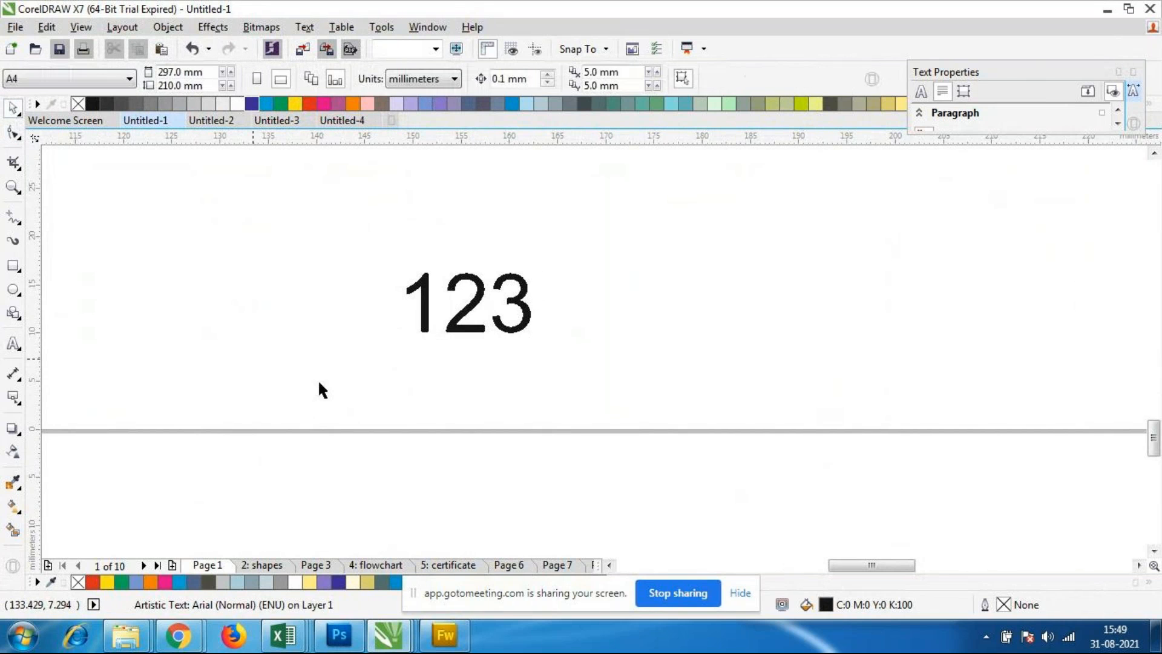
# Step: Check how the edited page number text appears on the shapes page, Page 3 and Page 1
pyautogui.click(507, 326)
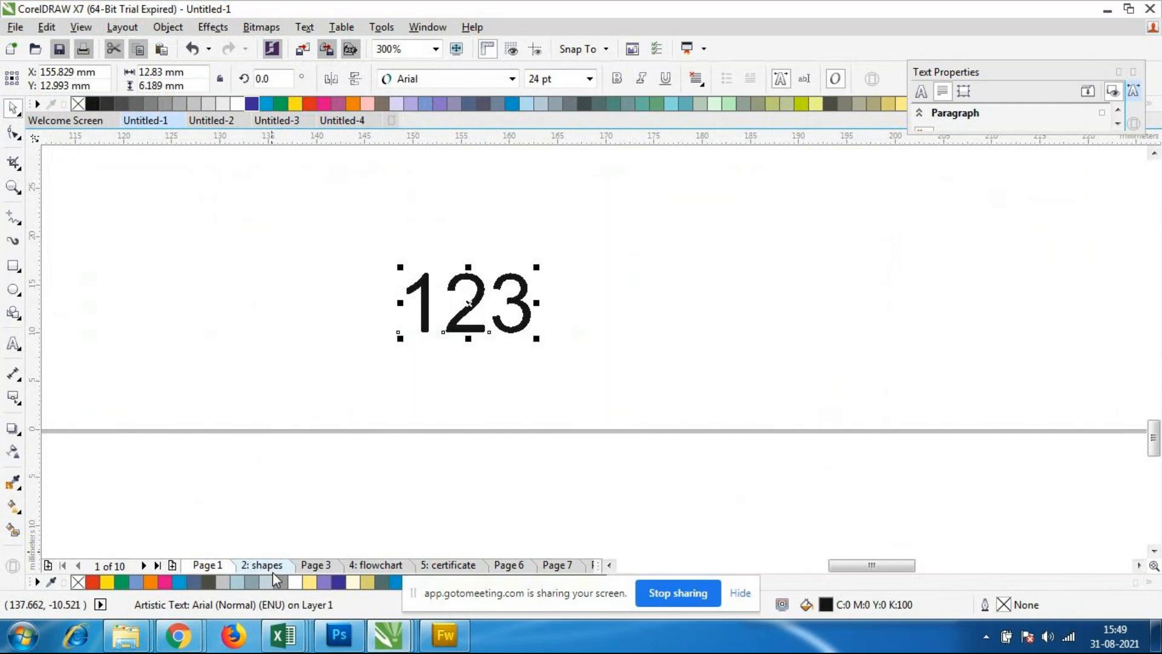
pyautogui.click(273, 572)
pyautogui.click(333, 566)
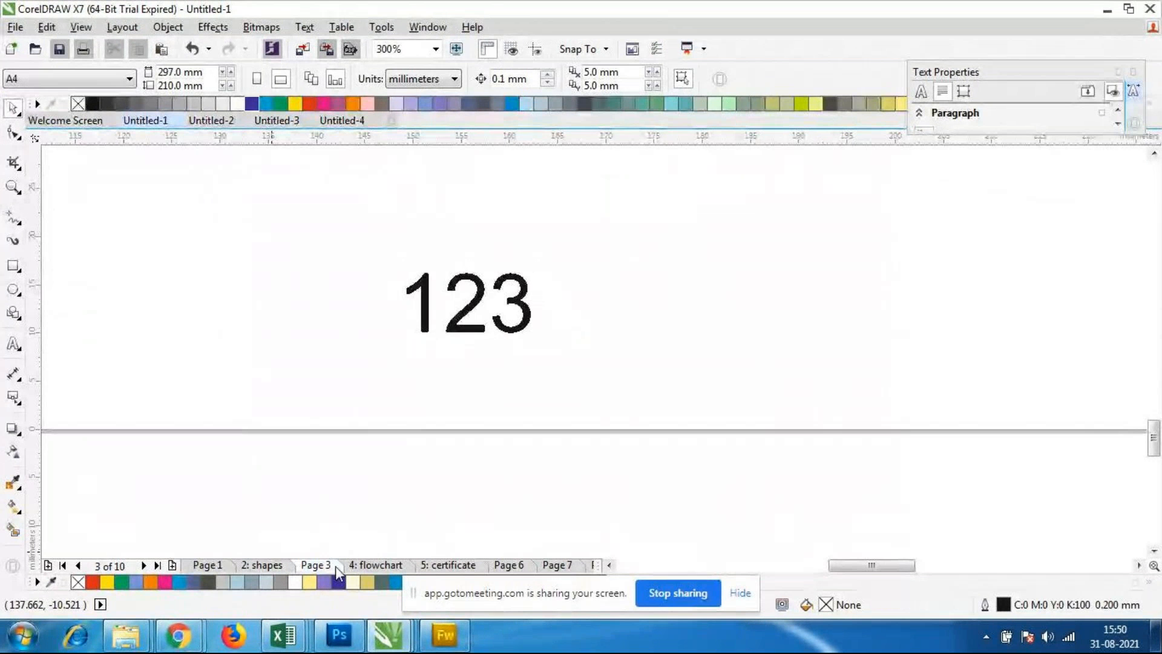
pyautogui.click(263, 566)
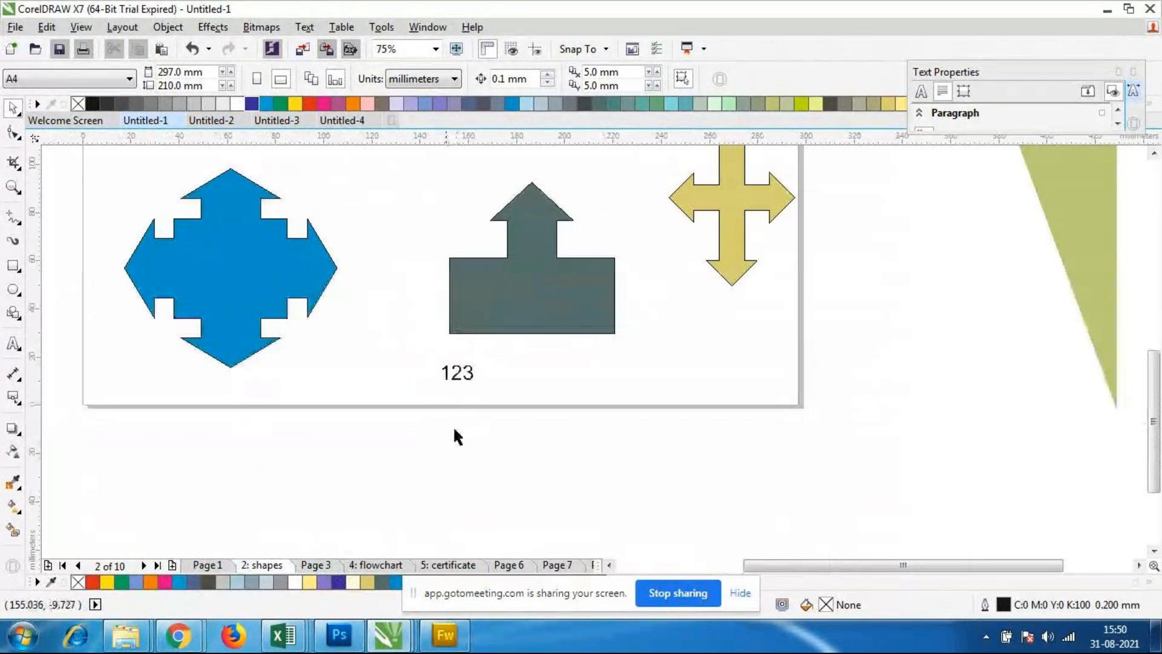
pyautogui.click(205, 567)
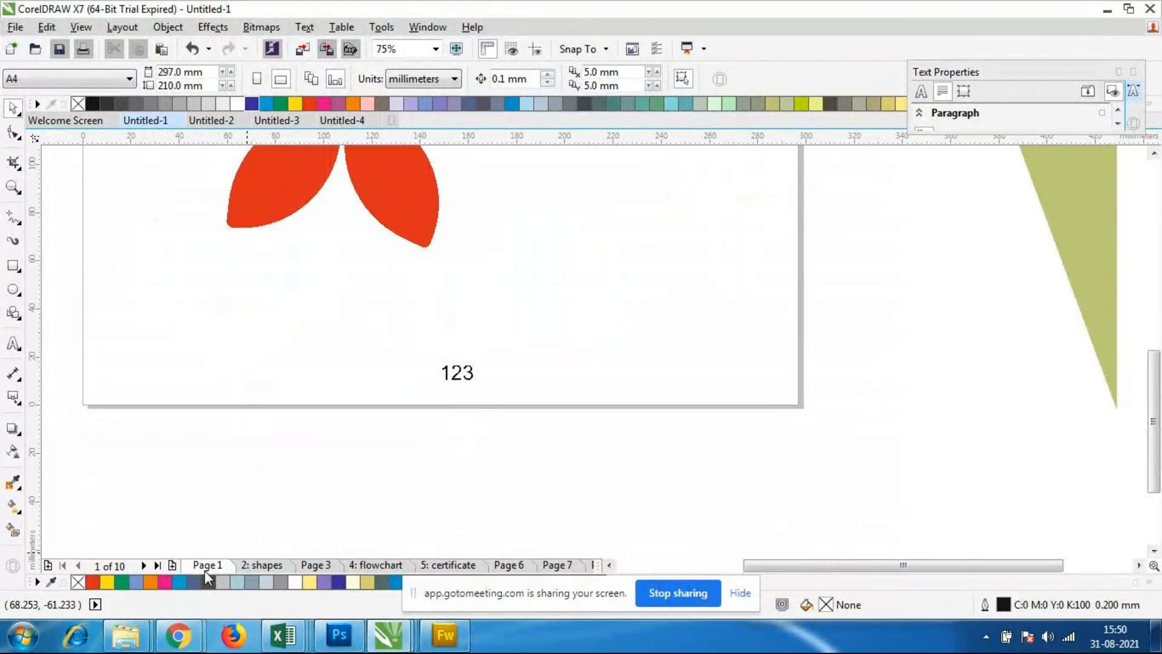
pyautogui.click(256, 567)
pyautogui.click(356, 566)
pyautogui.click(320, 566)
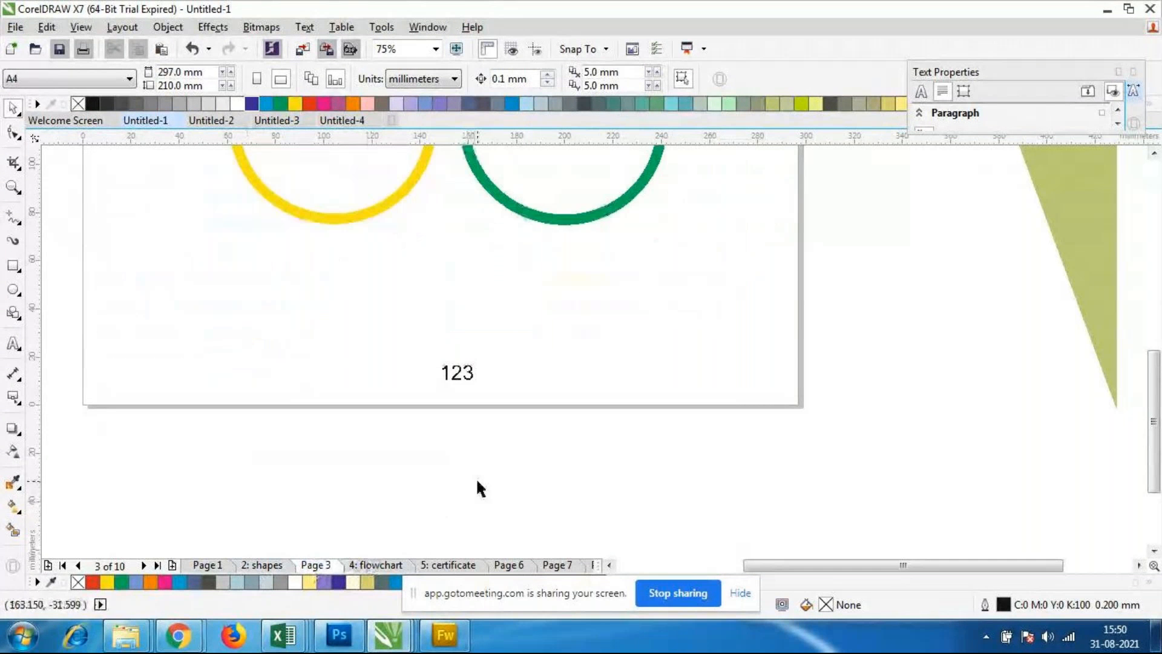
# Step: Undo the typing of 123 in the page number text
pyautogui.hotkey('ctrl', 'z')
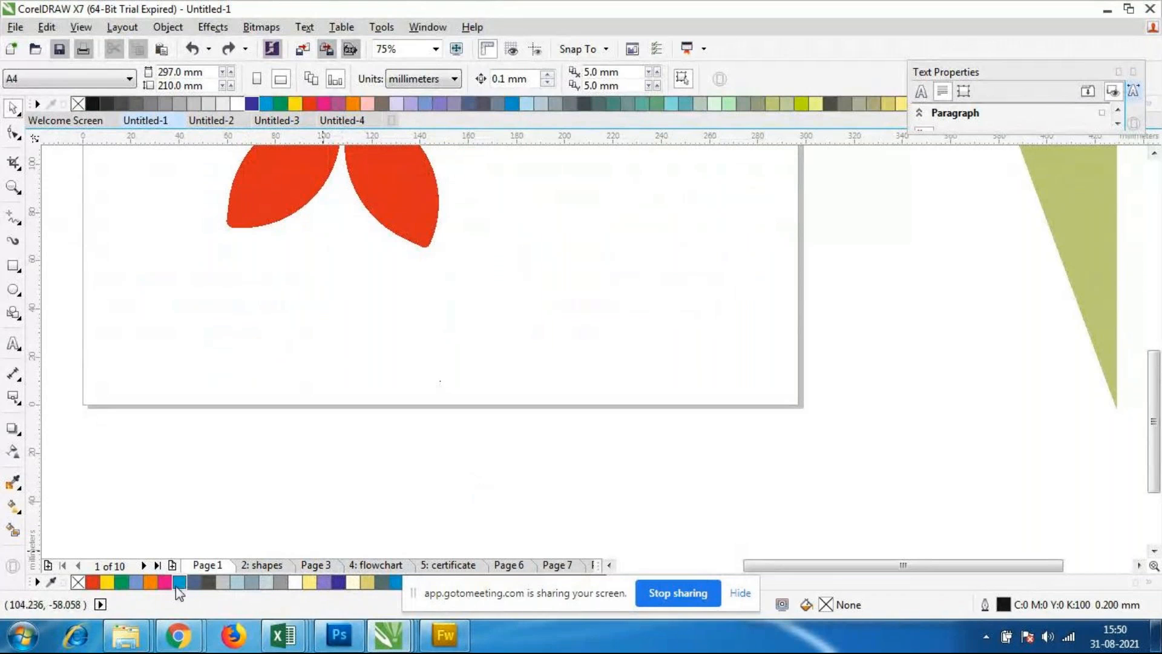
pyautogui.scroll(-3, 484, 363)
pyautogui.scroll(3, 485, 363)
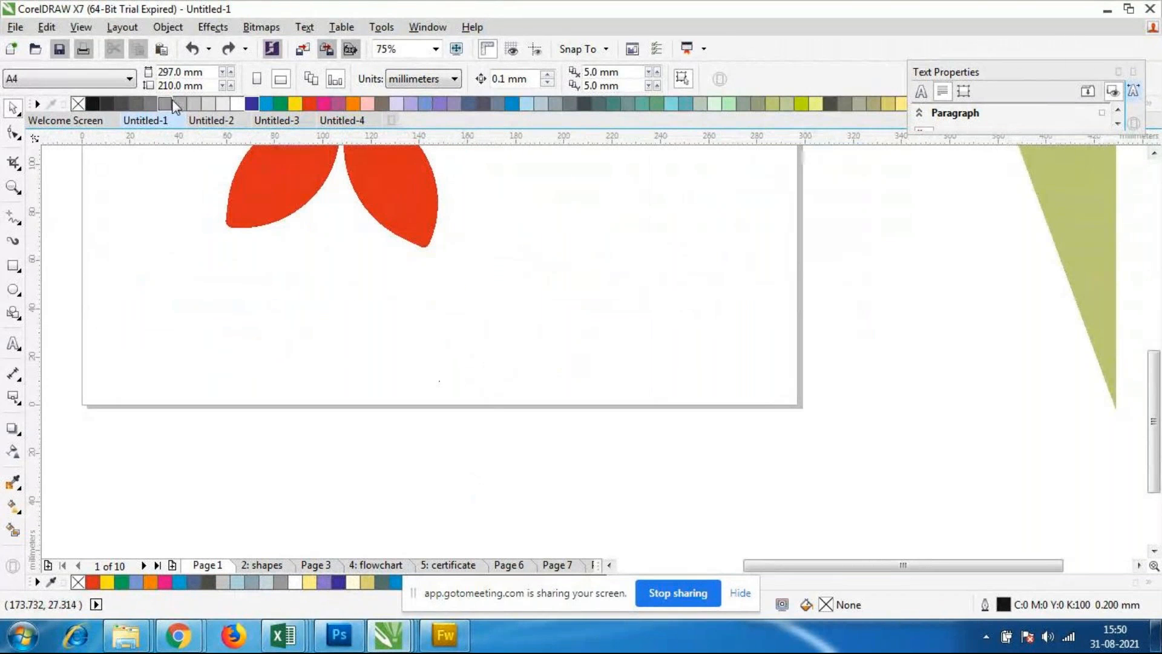
pyautogui.click(122, 27)
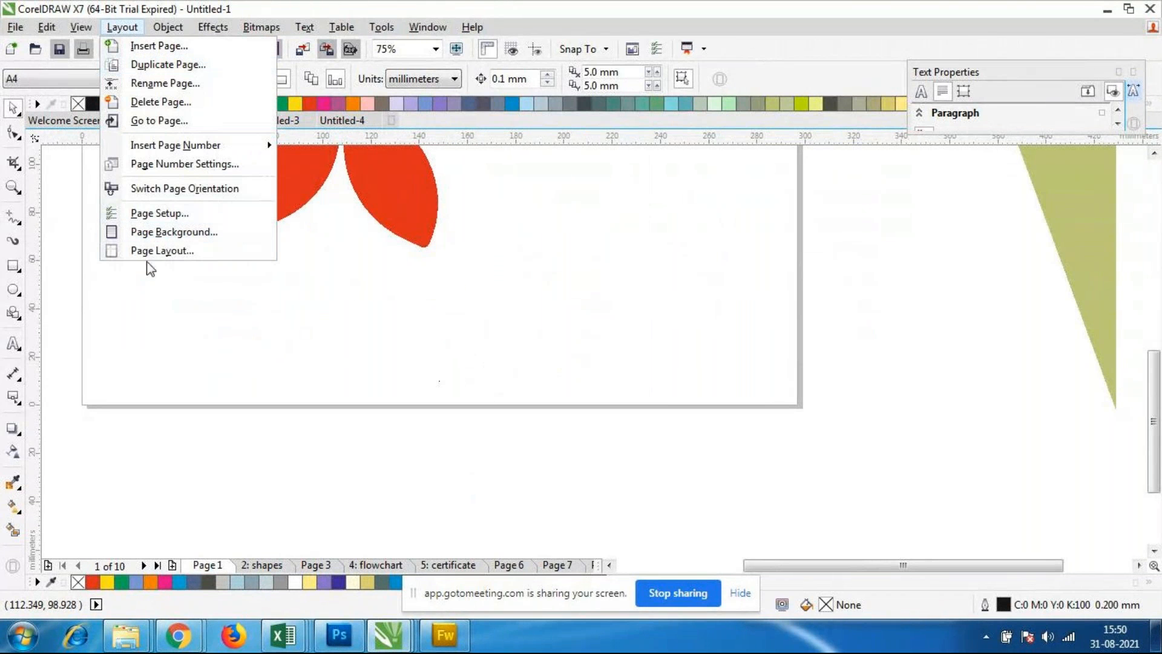
pyautogui.click(172, 164)
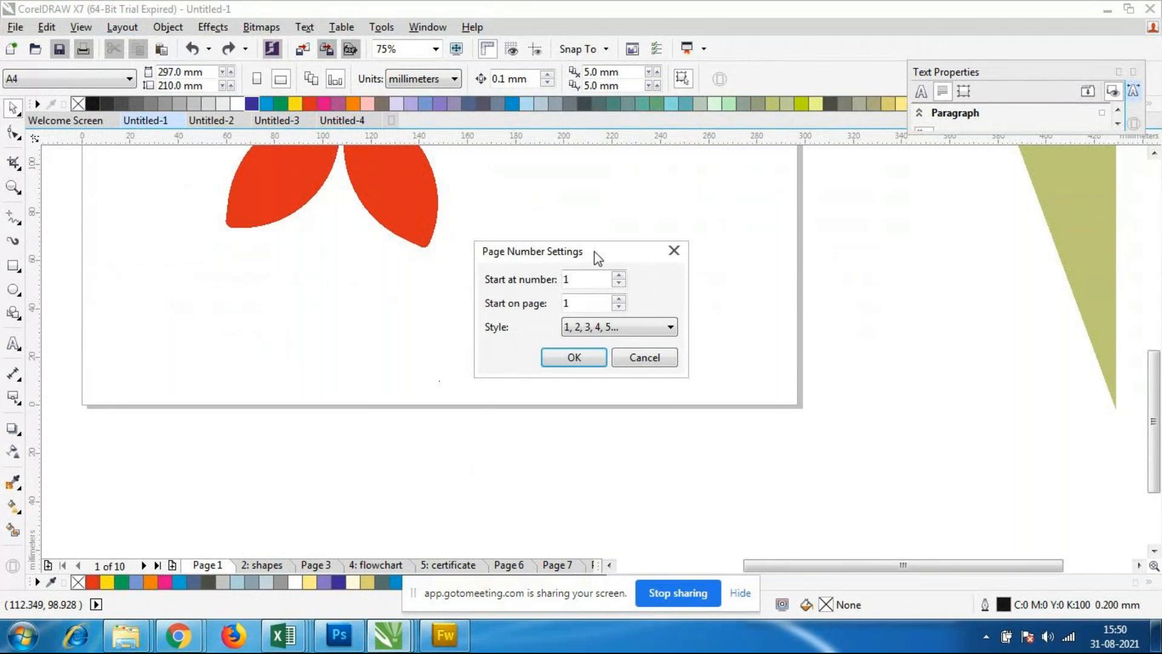
pyautogui.moveTo(593, 251); pyautogui.dragTo(563, 269)
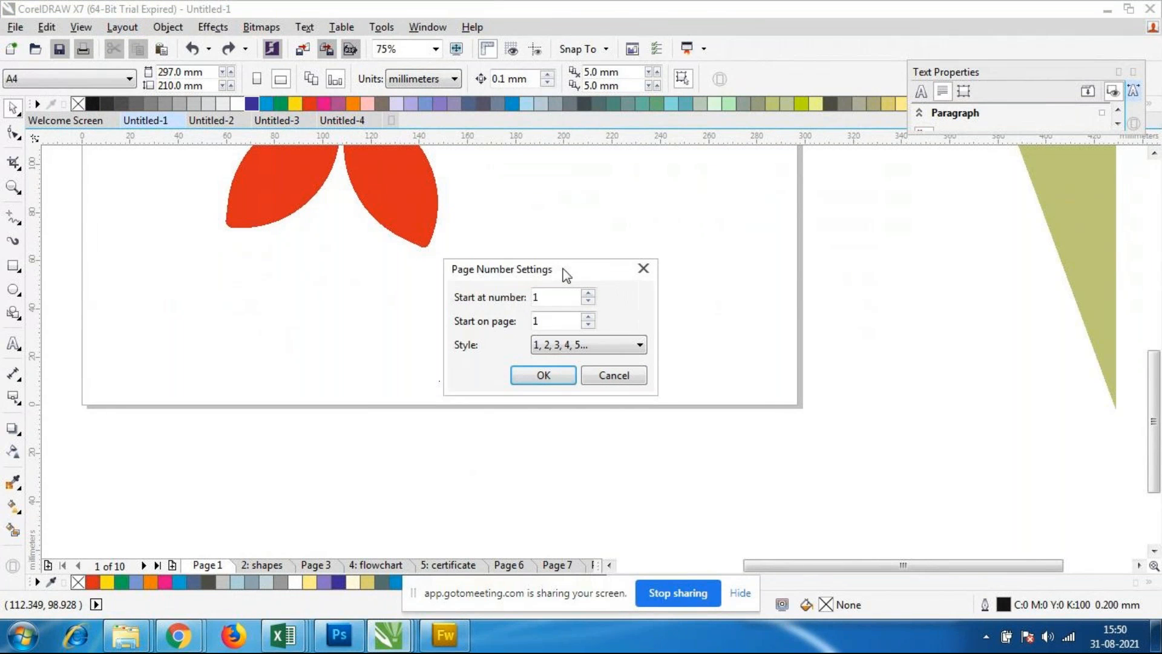
pyautogui.click(616, 378)
# Step: Open the page number settings, try the I, II, III, IV, V style, and return to the 1, 2, 3, 4, 5 style
pyautogui.click(122, 27)
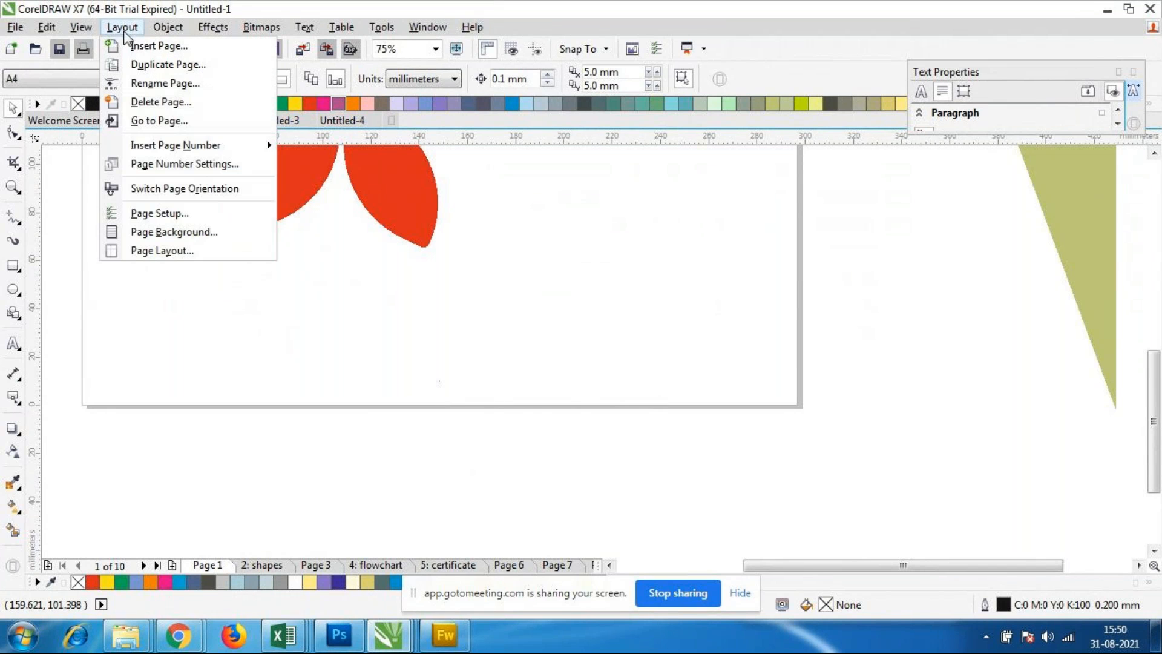
pyautogui.moveTo(177, 148)
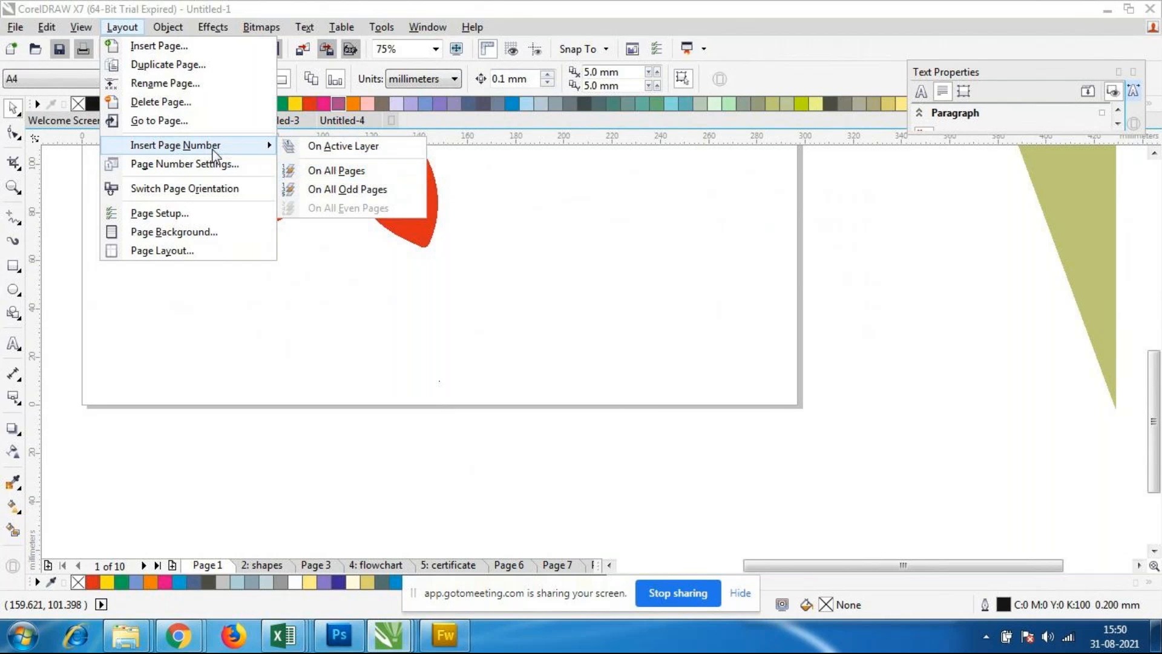
pyautogui.click(215, 174)
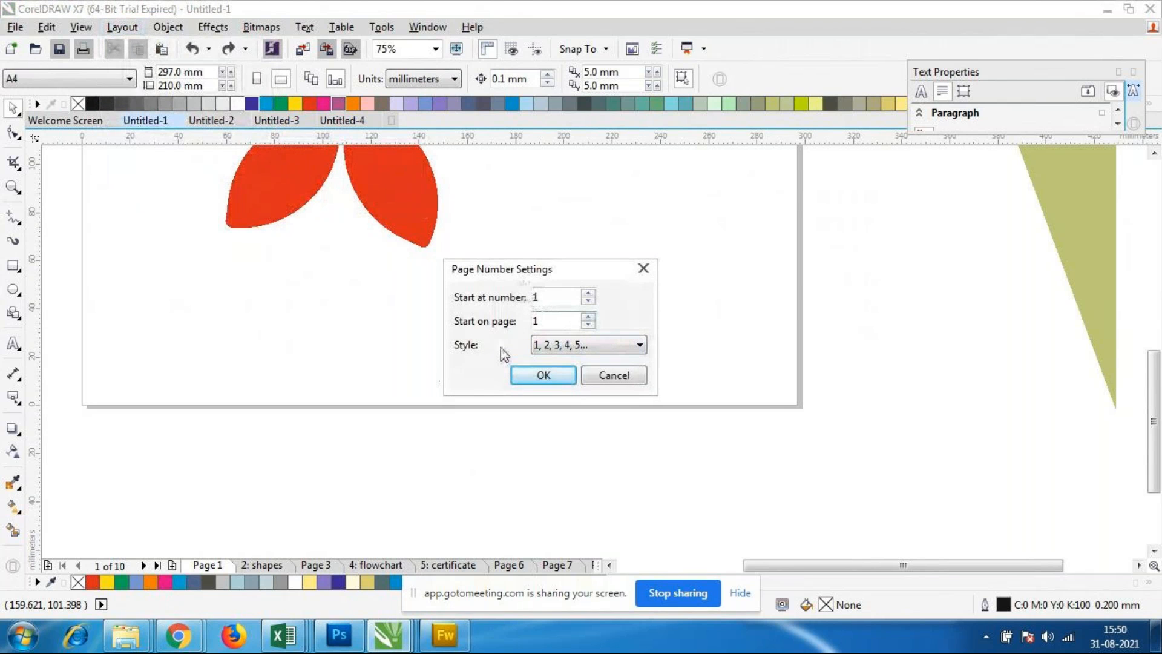
pyautogui.click(586, 343)
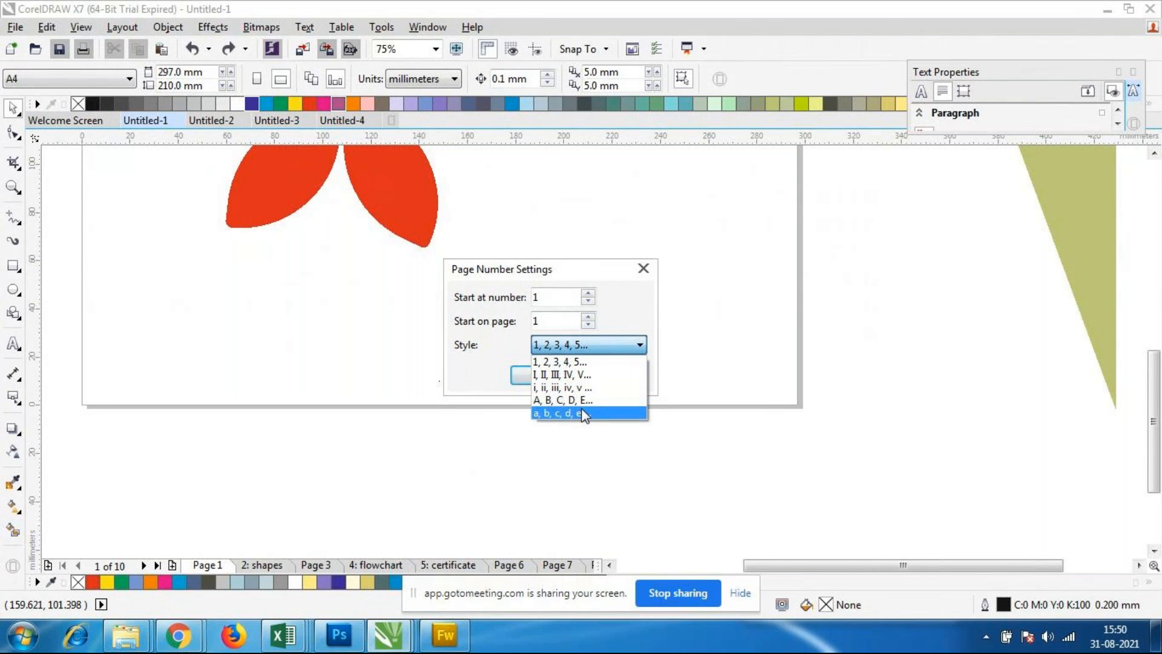
pyautogui.click(582, 376)
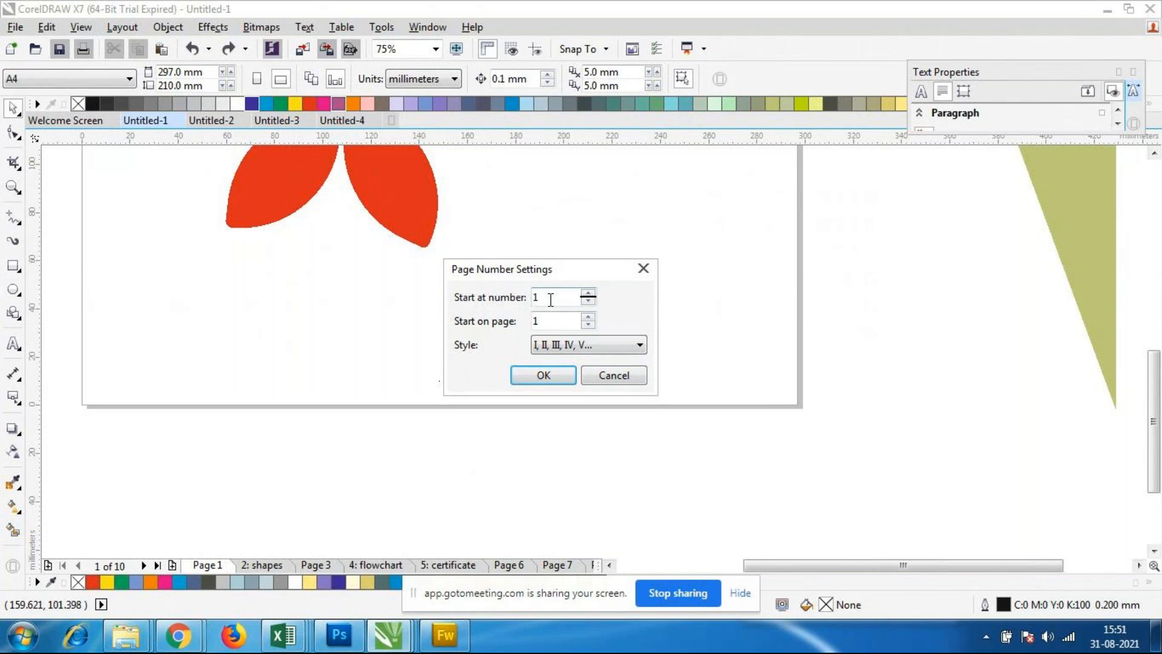
pyautogui.click(594, 350)
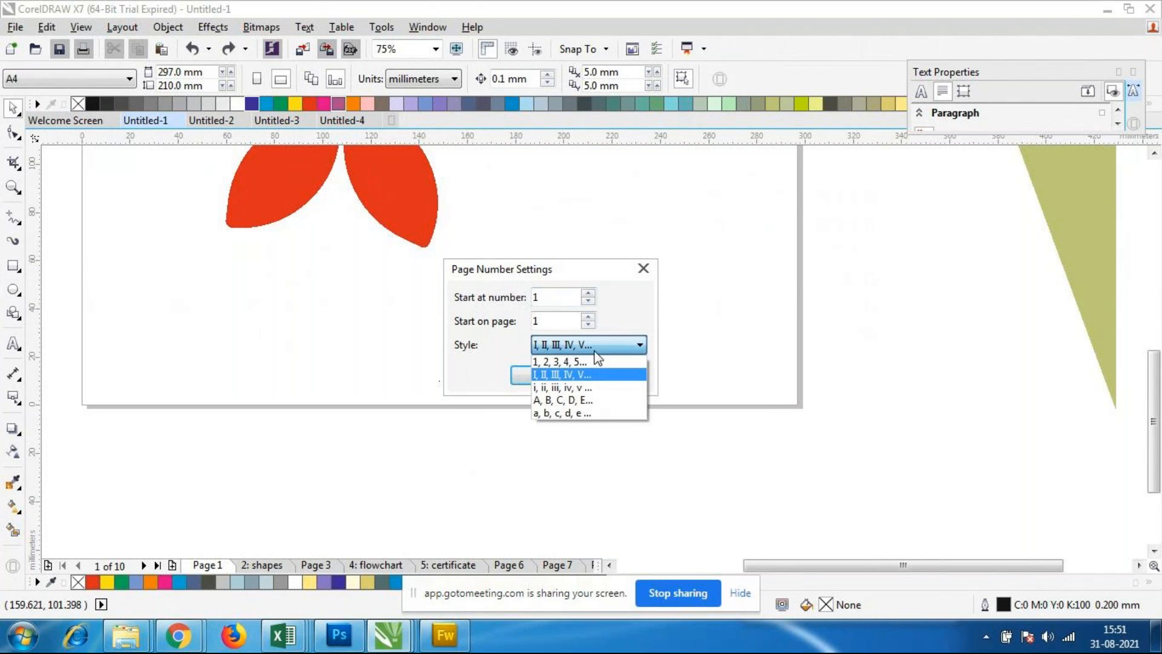
pyautogui.click(590, 362)
# Step: Set the page numbering to start at number 10 and apply the settings
pyautogui.moveTo(547, 297); pyautogui.dragTo(336, 293)
pyautogui.write('10')
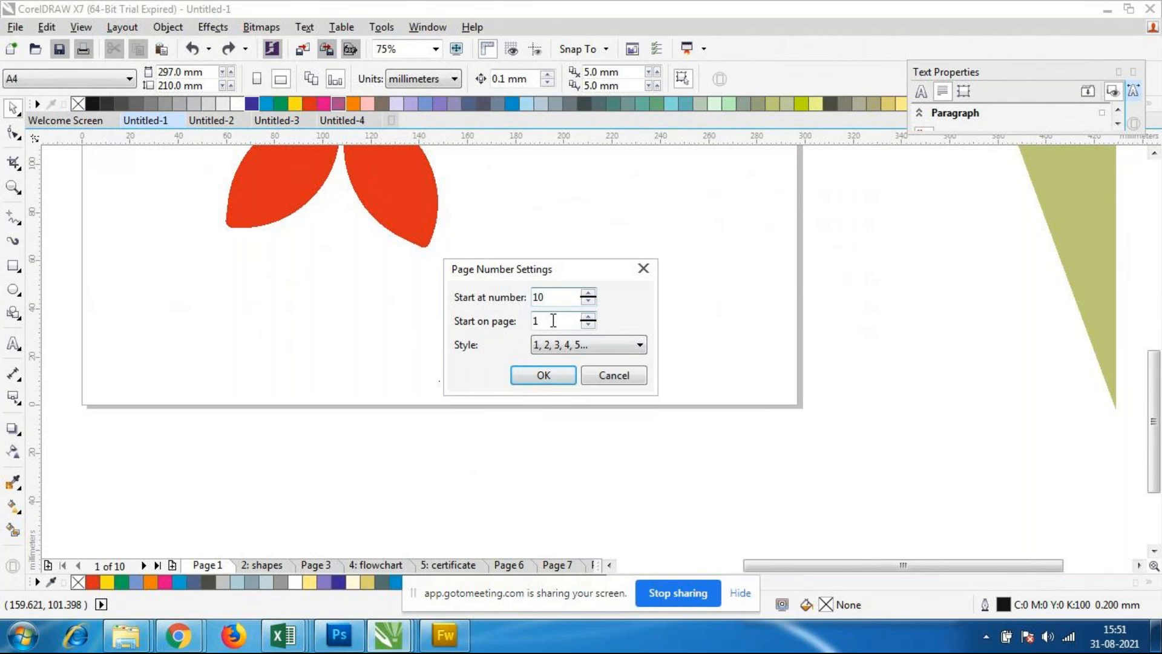
pyautogui.doubleClick(551, 301)
pyautogui.write('1')
pyautogui.doubleClick(537, 321)
pyautogui.click(546, 301)
pyautogui.write('0')
pyautogui.click(534, 380)
# Step: Check Page 1 and the shapes page for page numbers
pyautogui.scroll(-2, 379, 314)
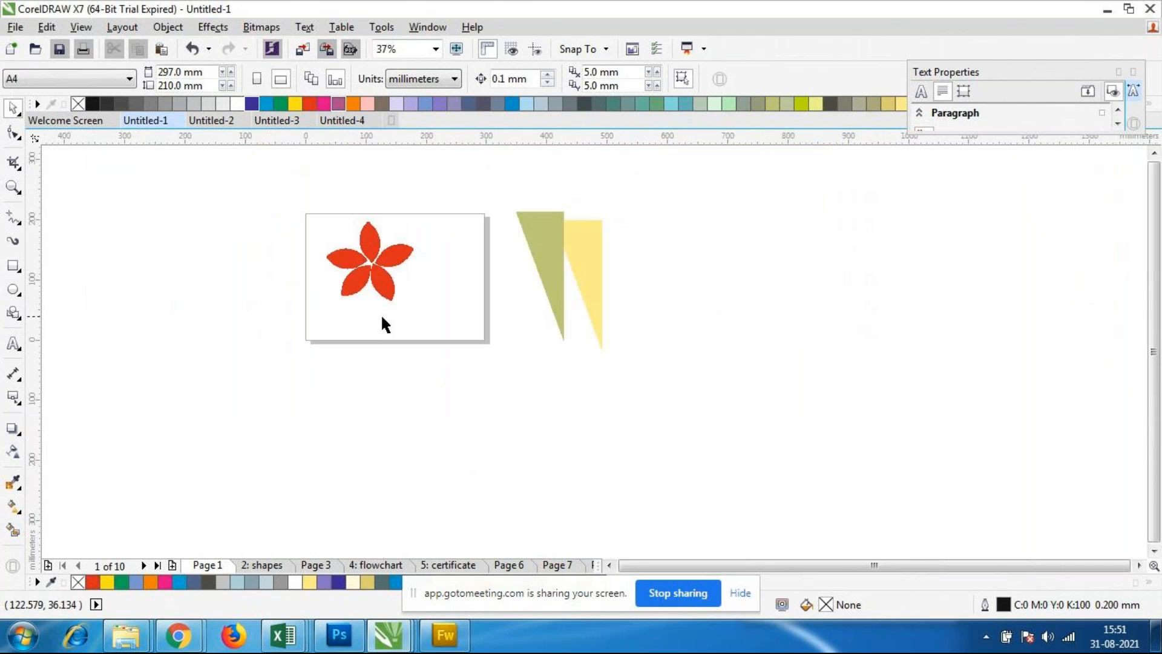
pyautogui.scroll(2, 361, 310)
pyautogui.click(272, 567)
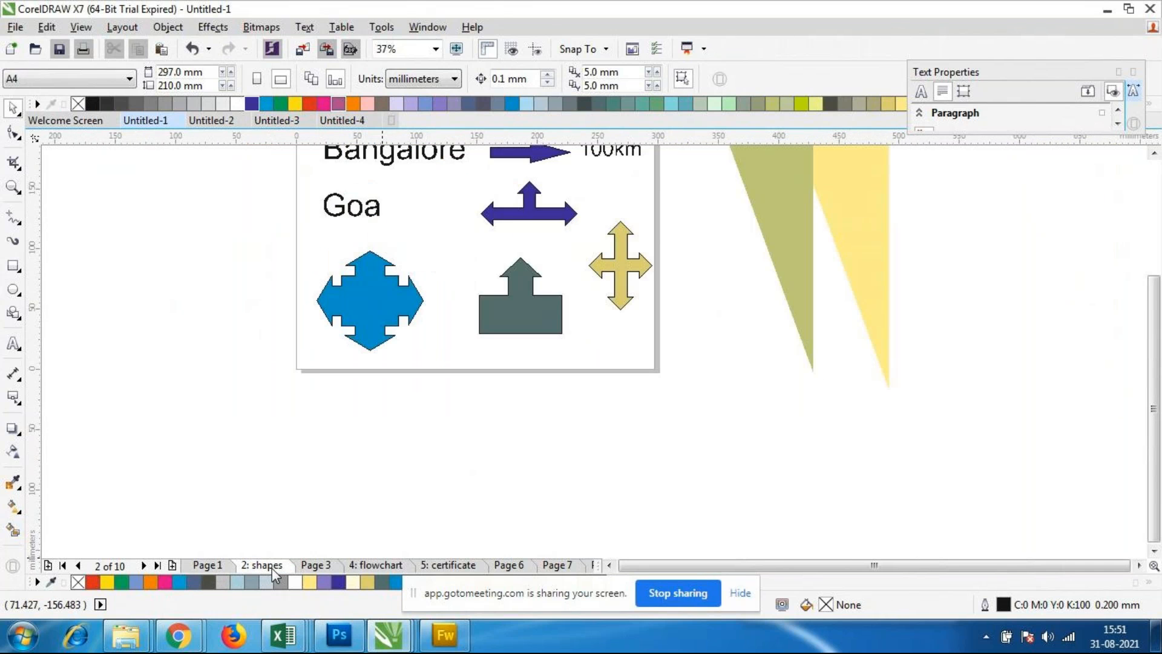
# Step: Insert page numbers on all pages, starting from Page 1, and check the number at the foot of the page
pyautogui.click(208, 565)
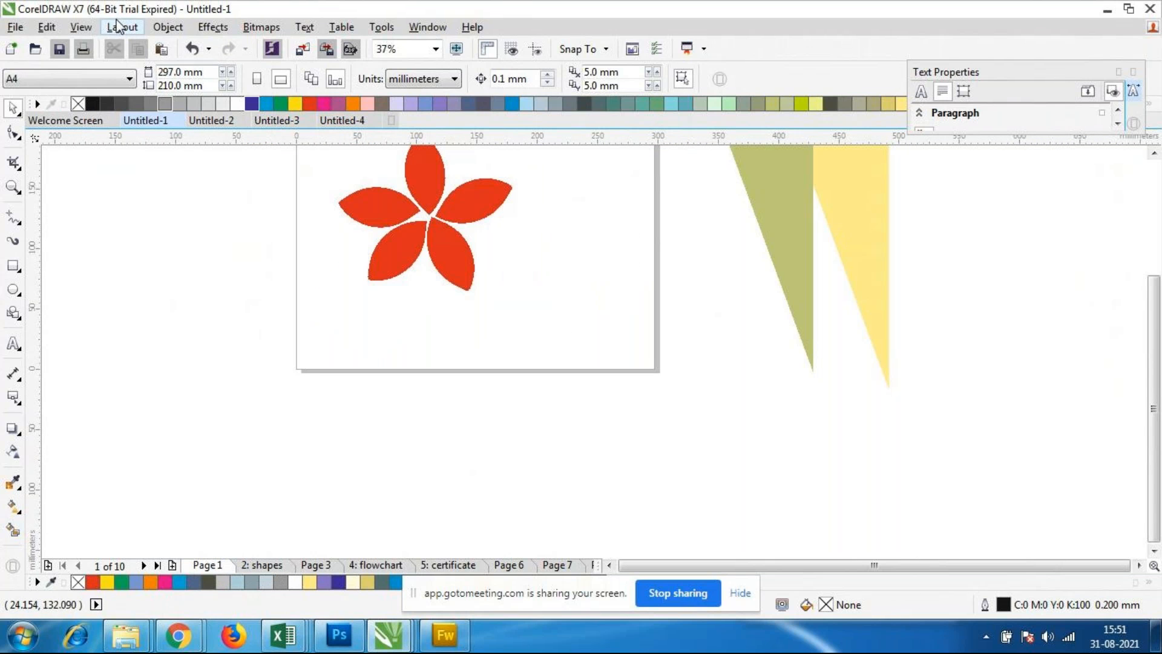
pyautogui.click(118, 25)
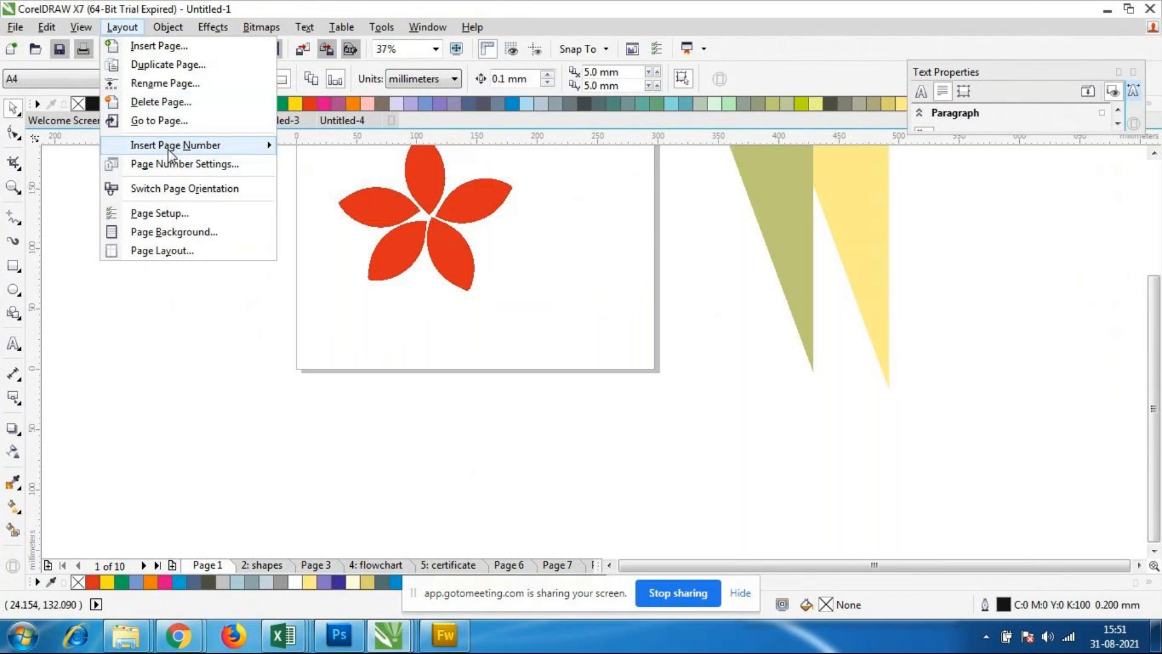
pyautogui.moveTo(170, 148)
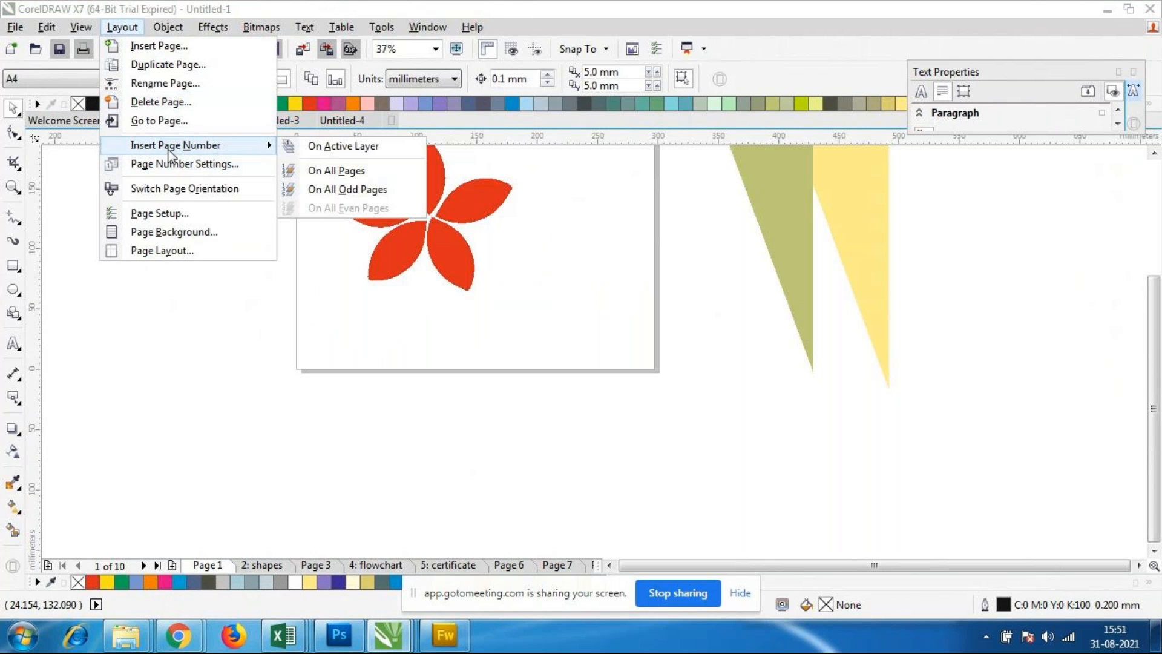
pyautogui.click(346, 174)
pyautogui.click(471, 339)
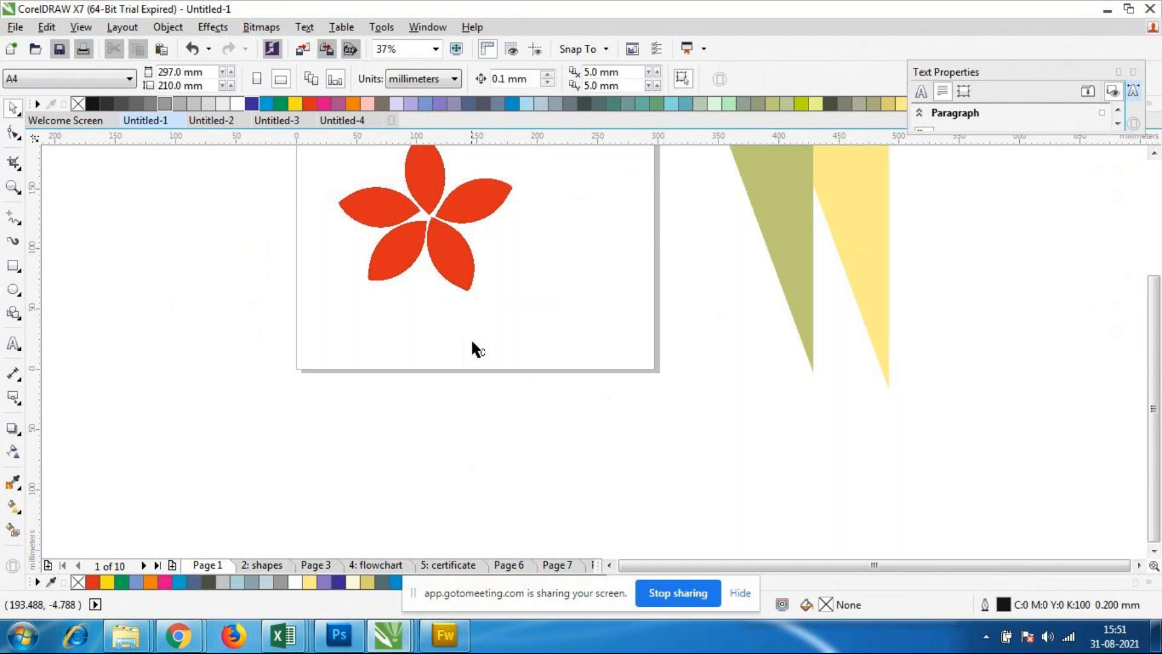
pyautogui.scroll(2, 470, 339)
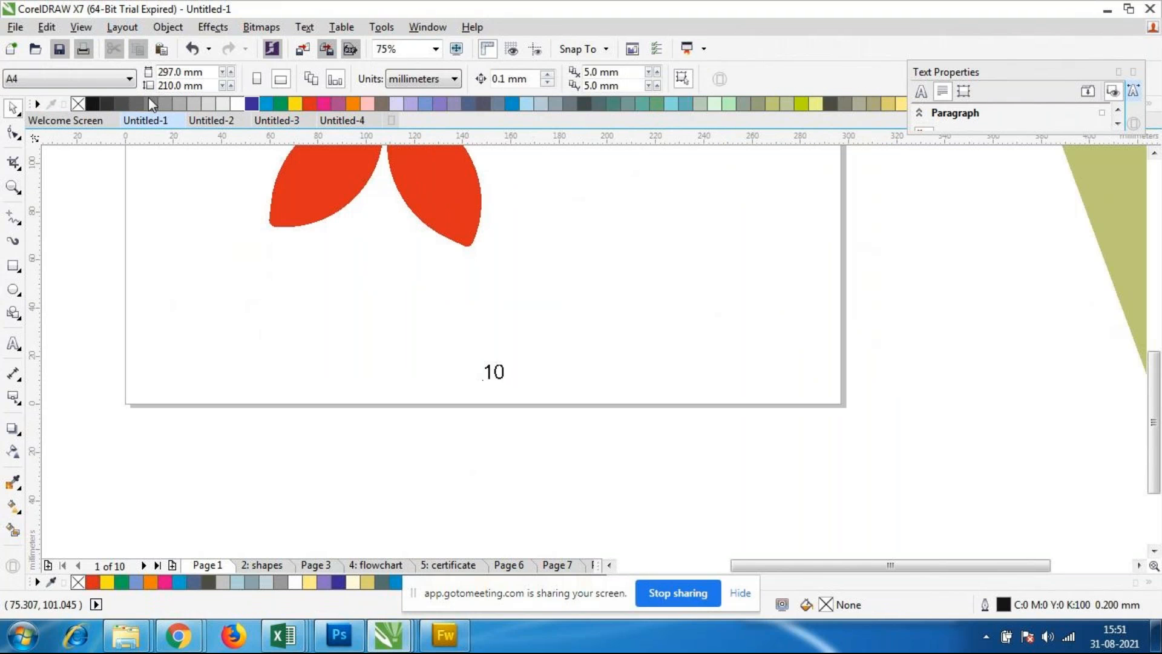
# Step: Change the page number style to A, B, C, D, E and apply the page number settings
pyautogui.click(123, 28)
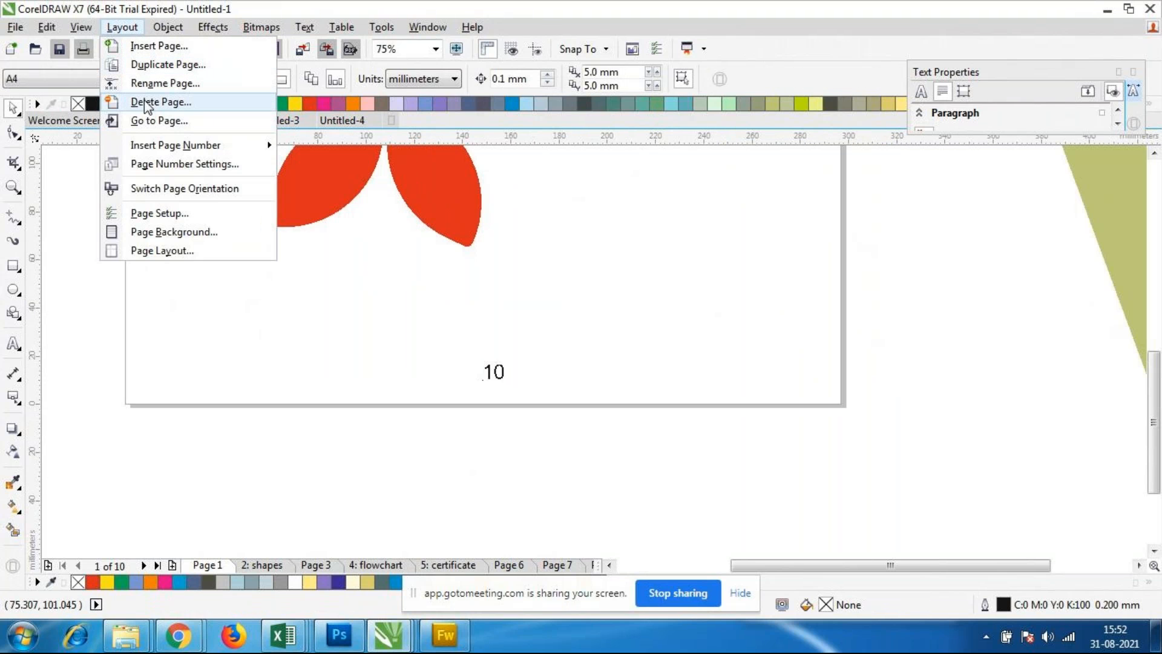
pyautogui.click(167, 165)
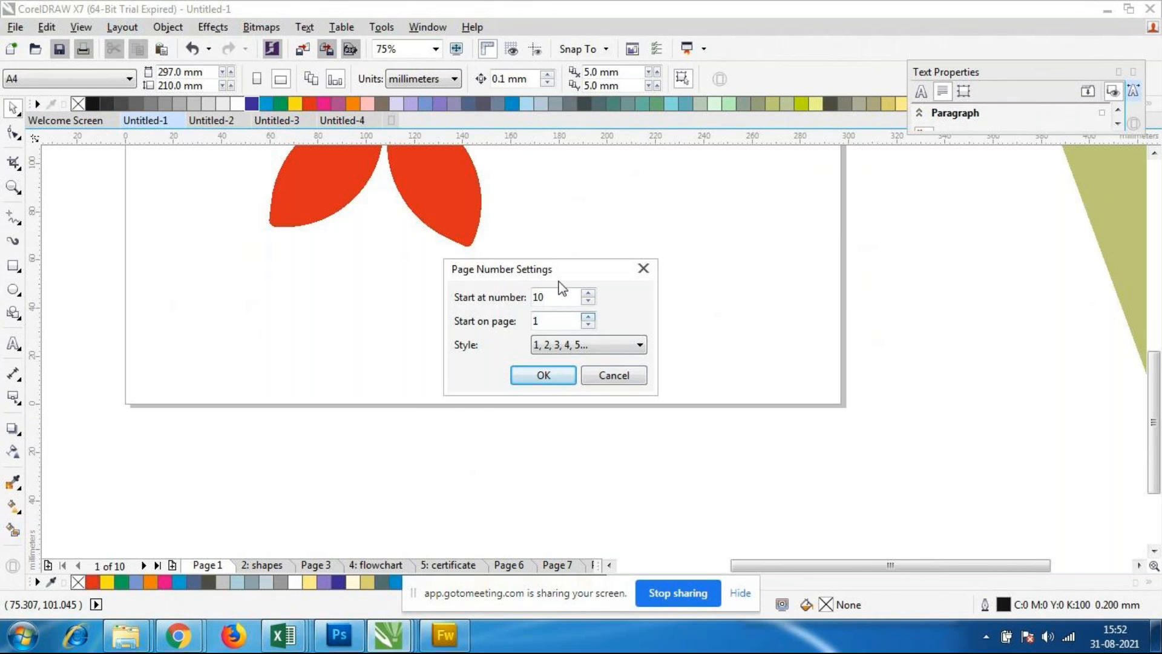
pyautogui.moveTo(548, 274); pyautogui.dragTo(827, 248)
pyautogui.click(846, 315)
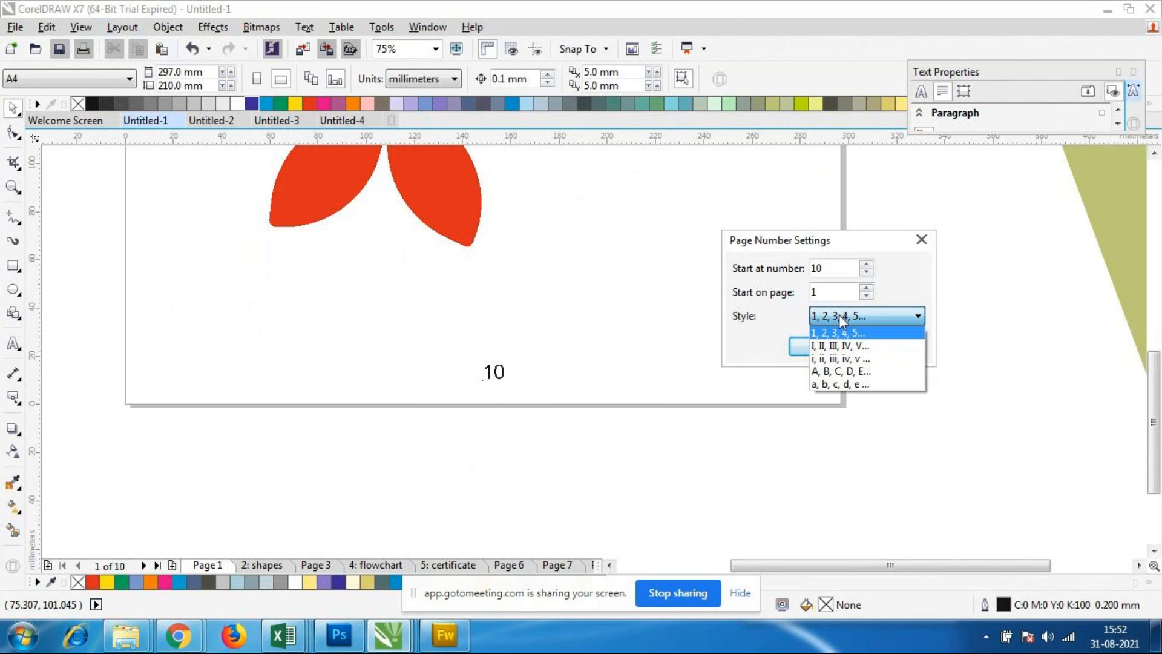
pyautogui.click(838, 371)
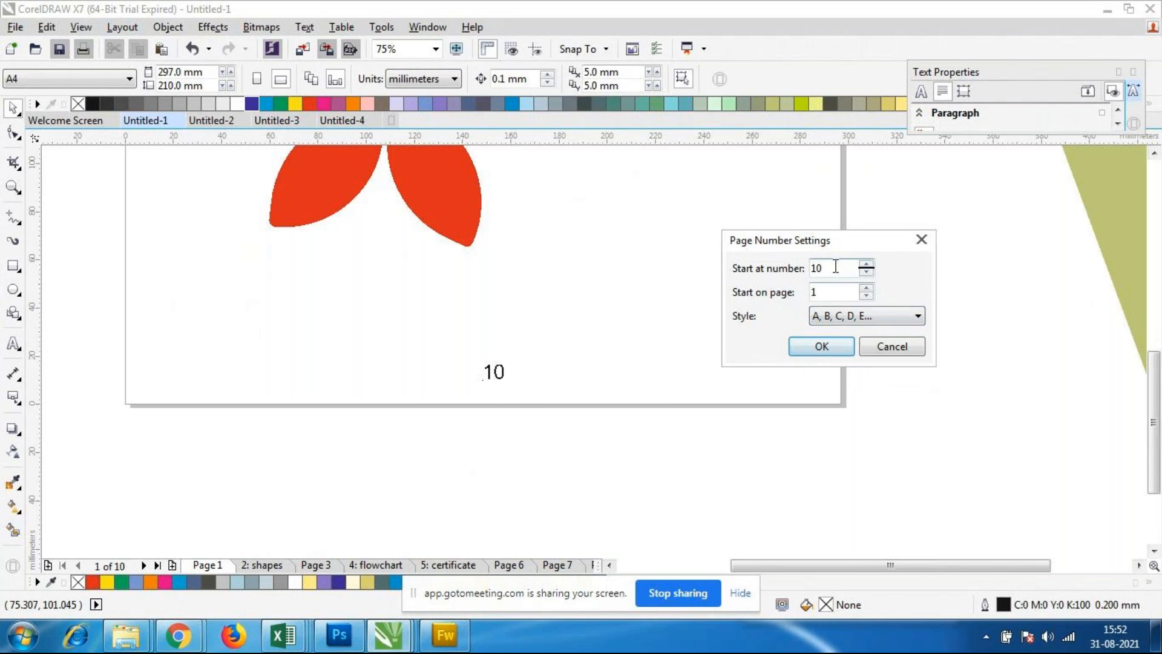
pyautogui.moveTo(835, 266); pyautogui.dragTo(706, 272)
pyautogui.write('a')
pyautogui.click(830, 348)
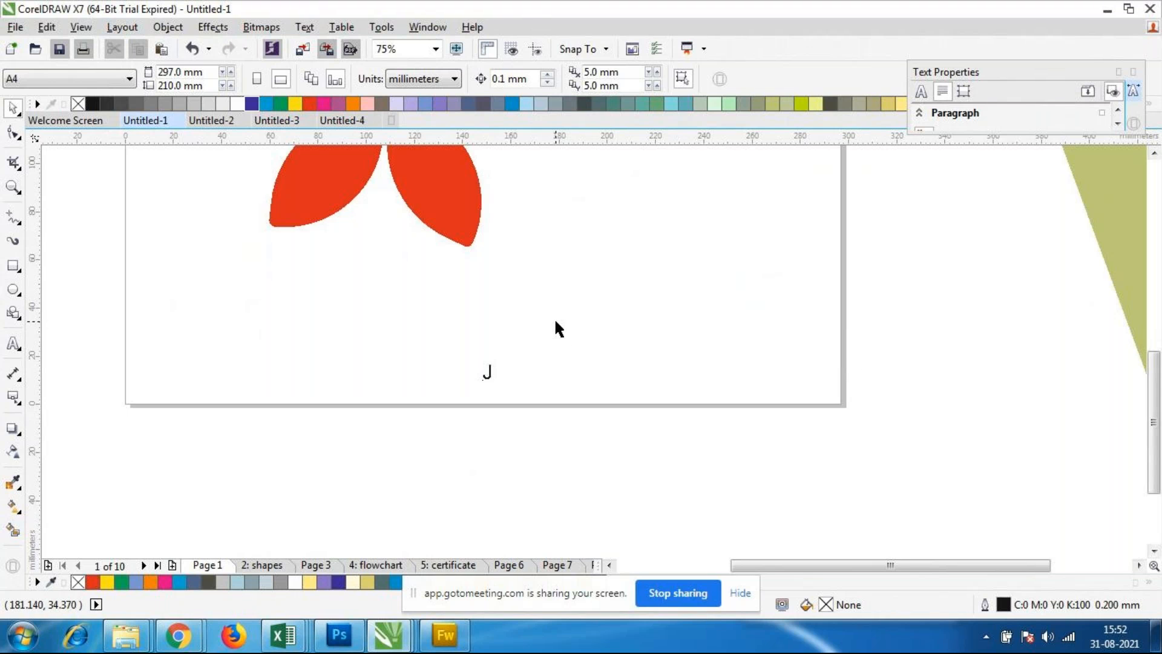
# Step: Check the lettered page numbers on Page 1, the shapes page, Page 3 and the flowchart page
pyautogui.scroll(-1, 554, 318)
pyautogui.scroll(1, 516, 315)
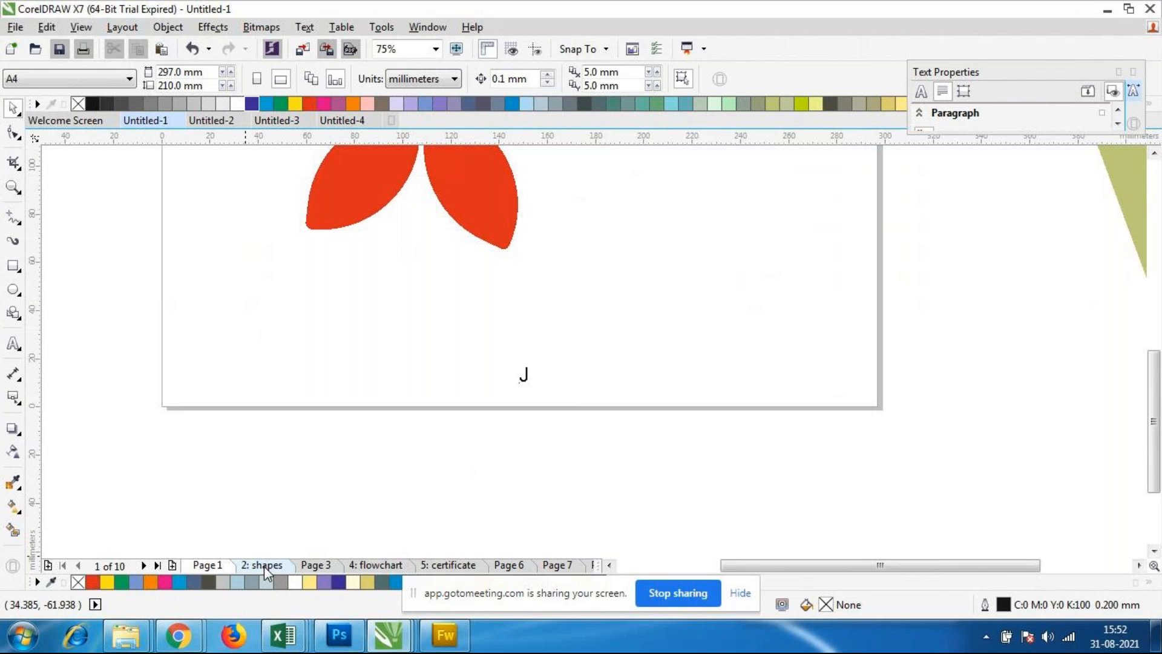
pyautogui.scroll(-1, 598, 260)
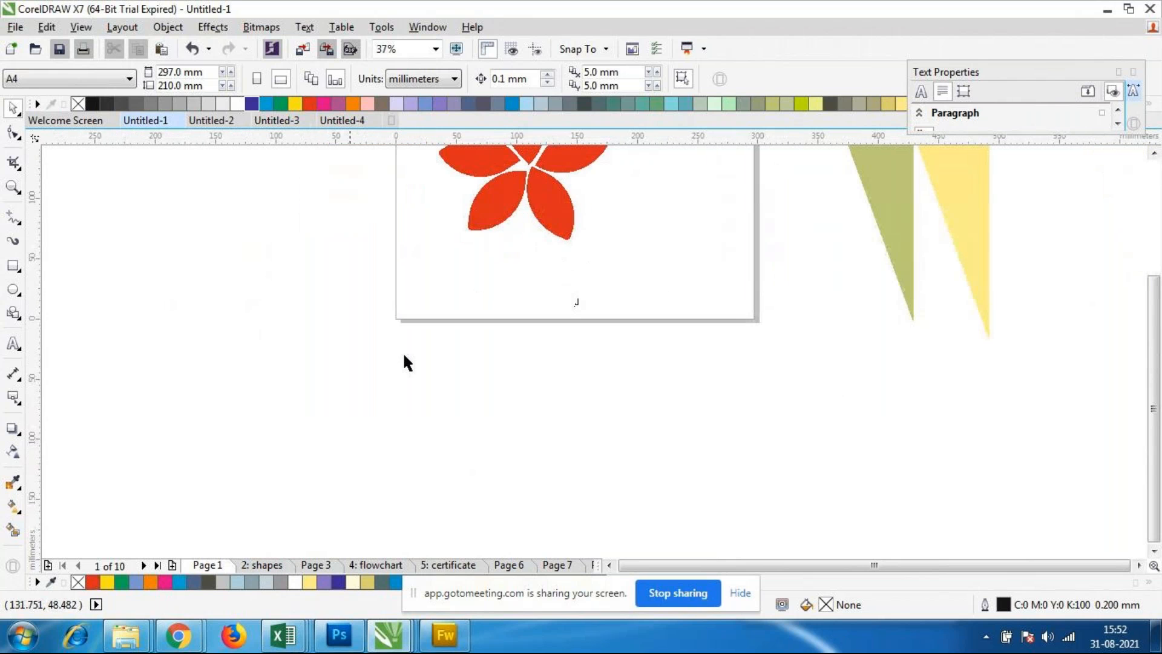
pyautogui.click(262, 565)
pyautogui.scroll(1, 539, 448)
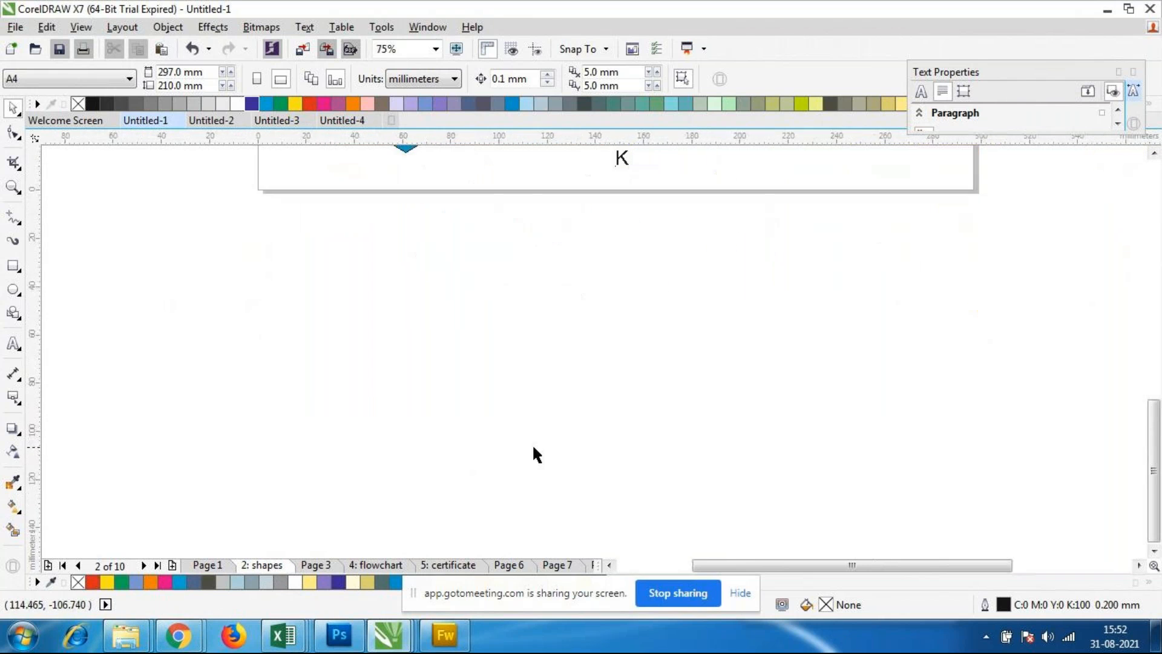
pyautogui.click(316, 565)
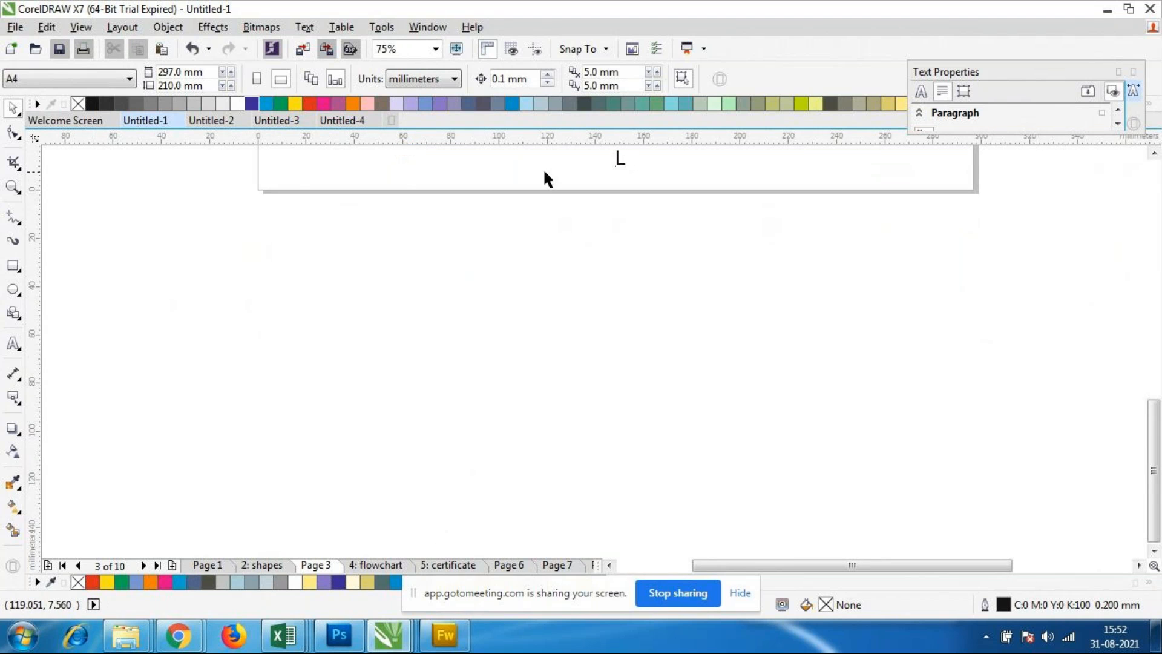
pyautogui.scroll(-2, 644, 156)
pyautogui.scroll(3, 641, 147)
pyautogui.scroll(1, 456, 216)
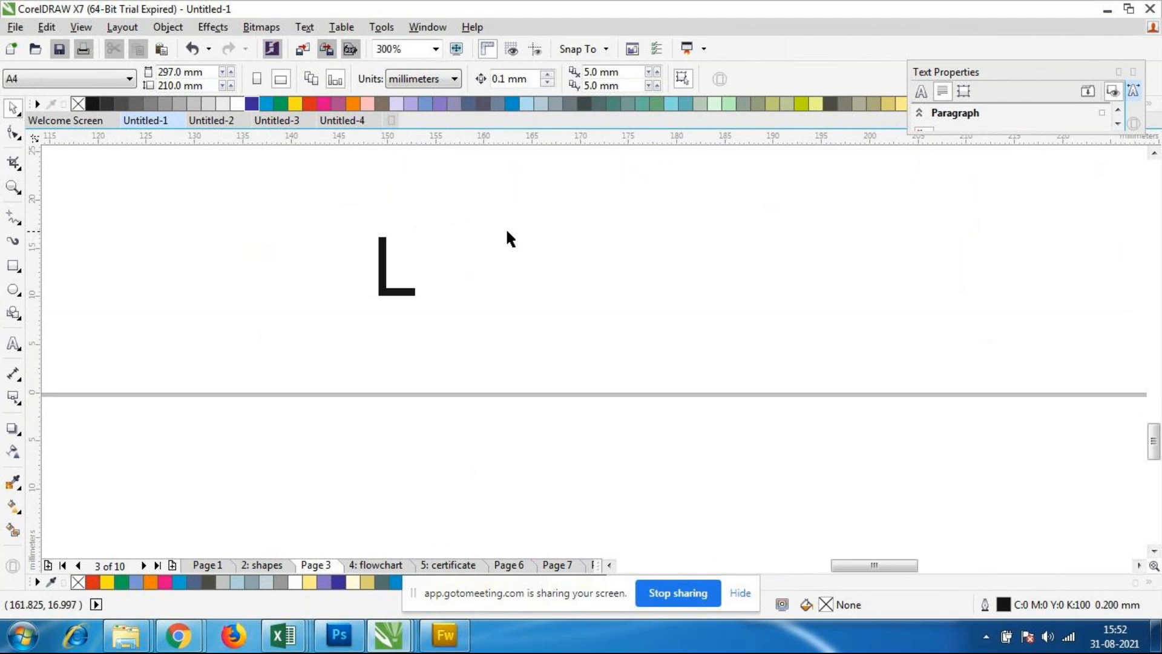
pyautogui.click(366, 568)
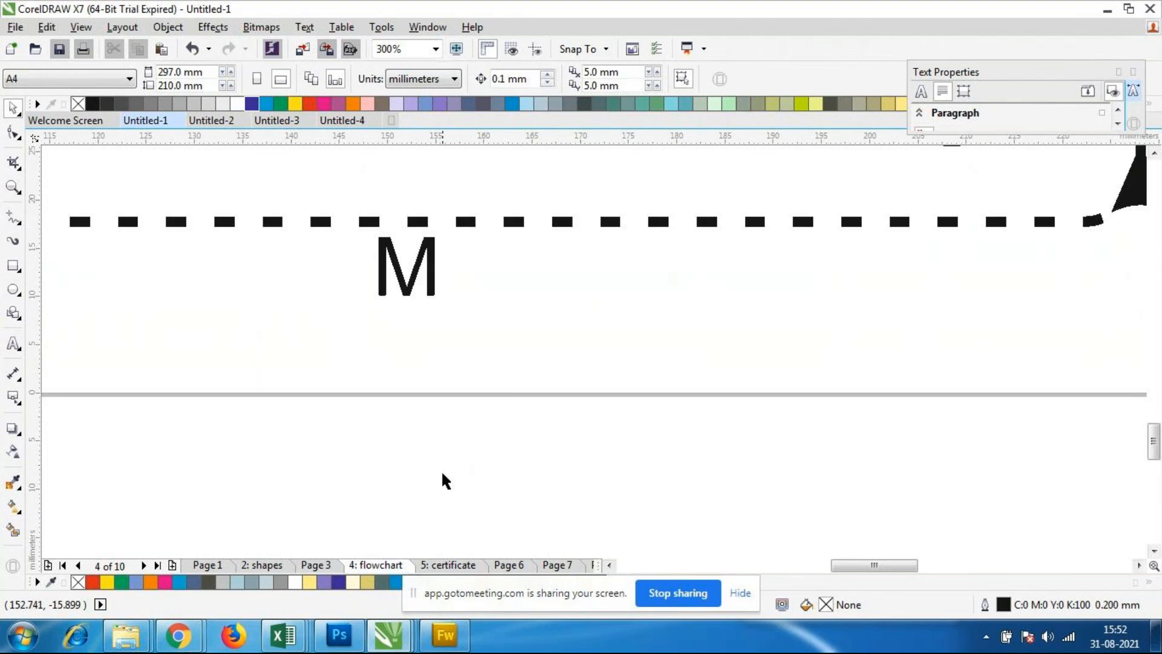
pyautogui.scroll(-4, 442, 475)
pyautogui.scroll(2, 415, 447)
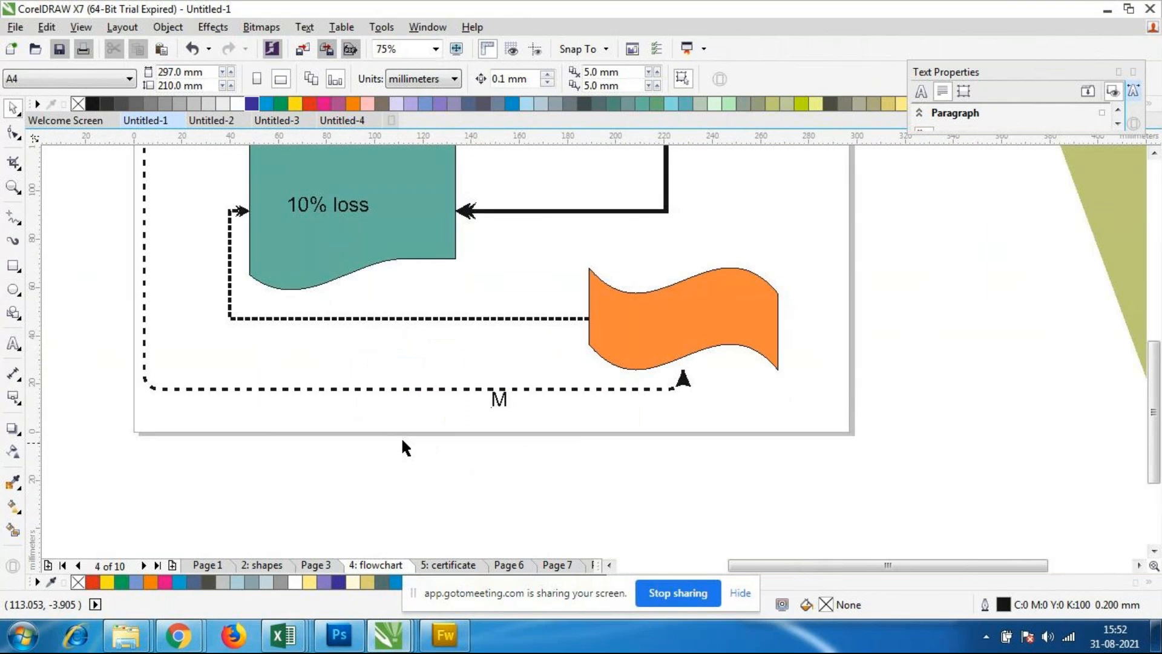
# Step: Review the page number insertion options and the page number settings without changing them
pyautogui.click(122, 28)
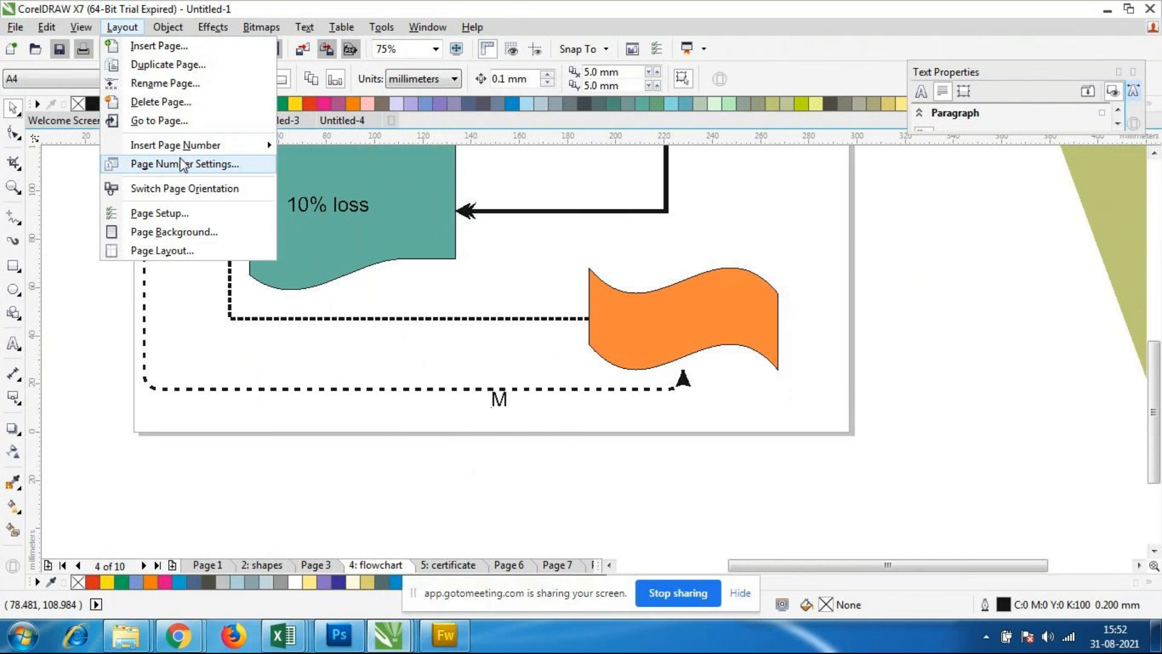
pyautogui.moveTo(206, 151)
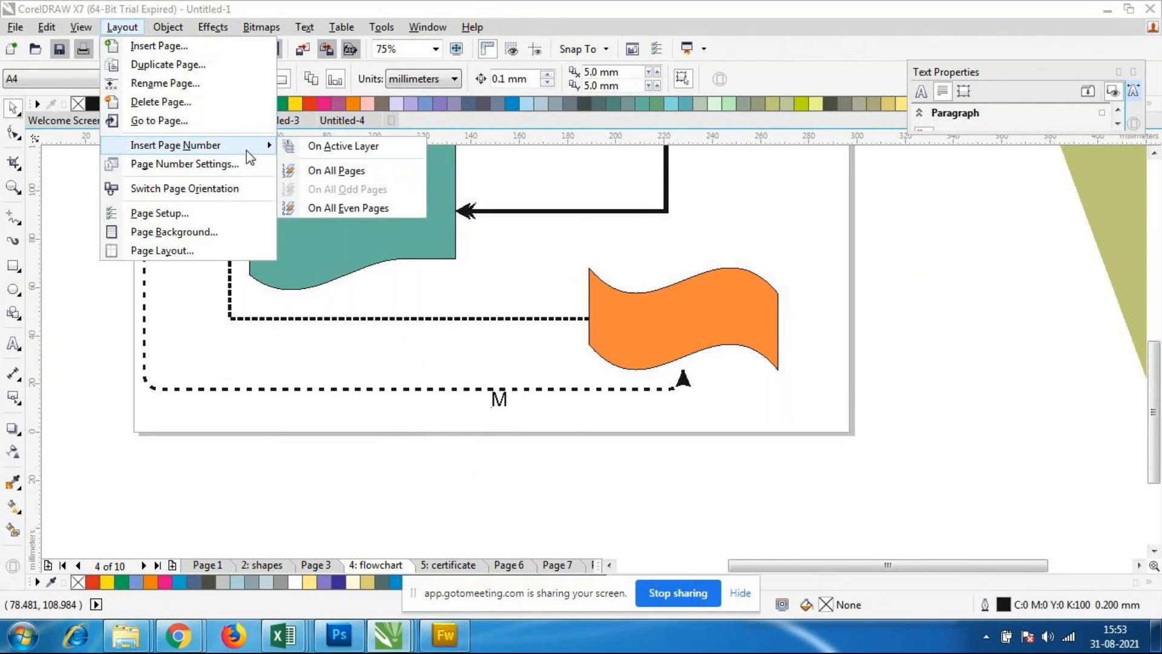
pyautogui.click(232, 169)
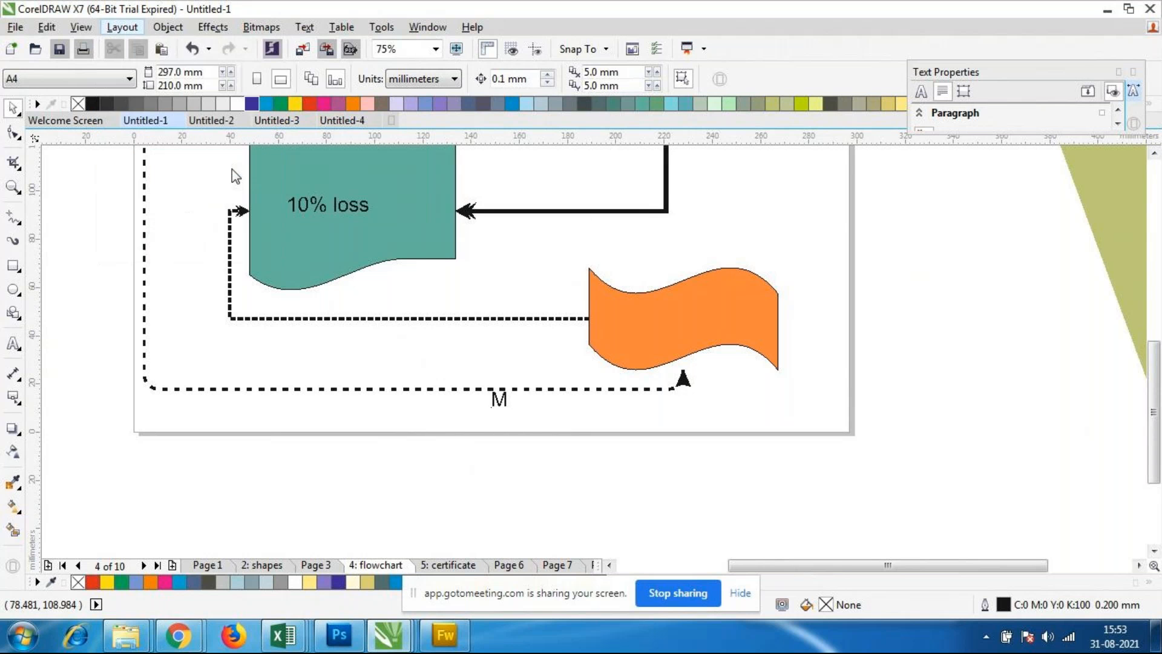
pyautogui.moveTo(811, 239); pyautogui.dragTo(687, 239)
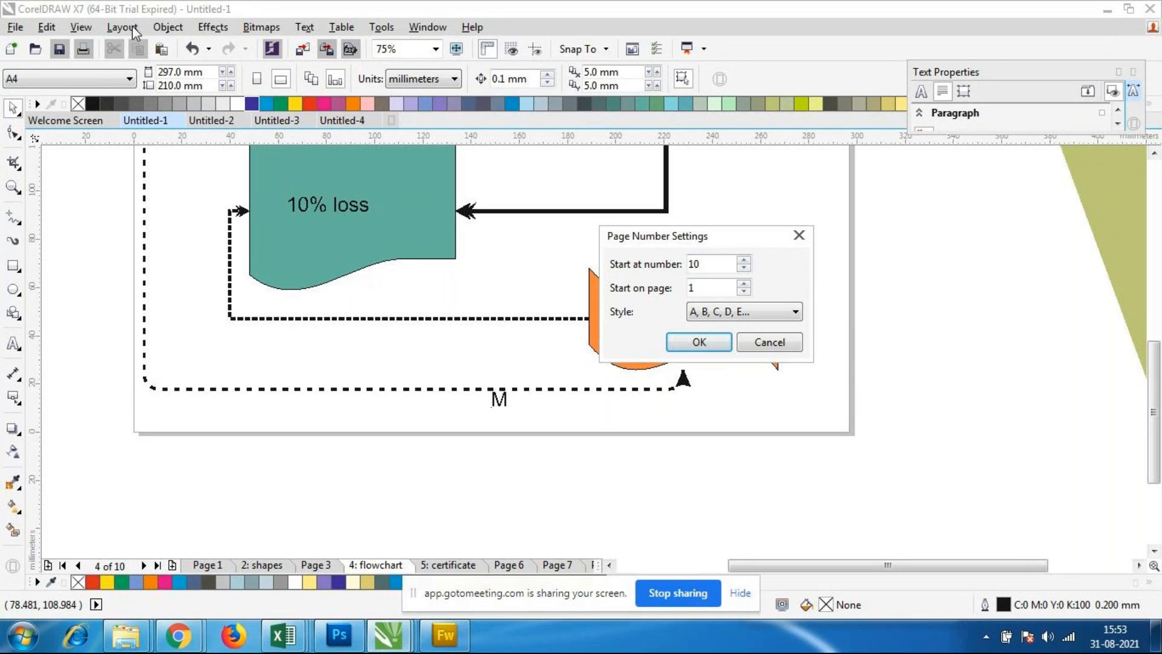
pyautogui.click(766, 350)
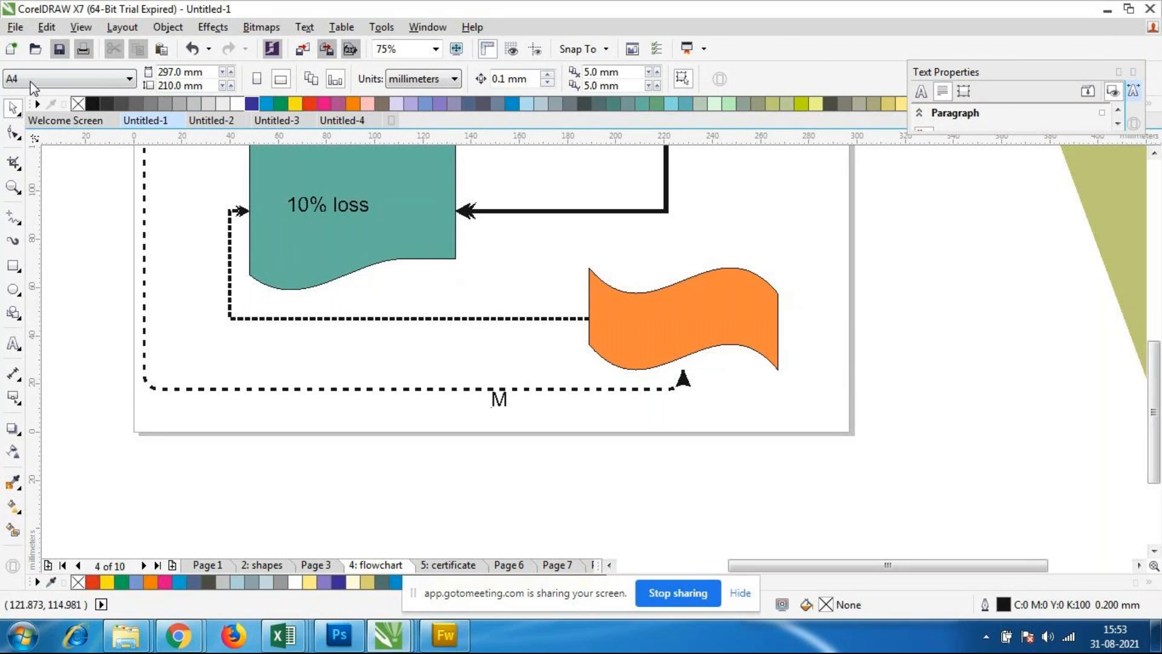
pyautogui.click(123, 26)
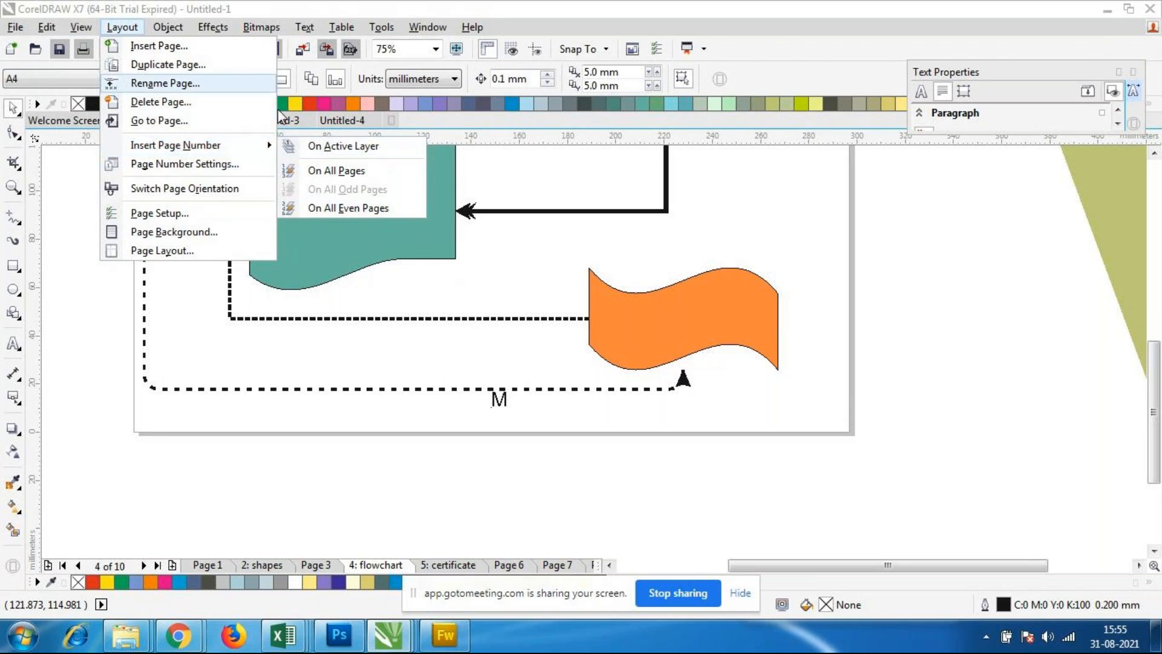
pyautogui.click(84, 7)
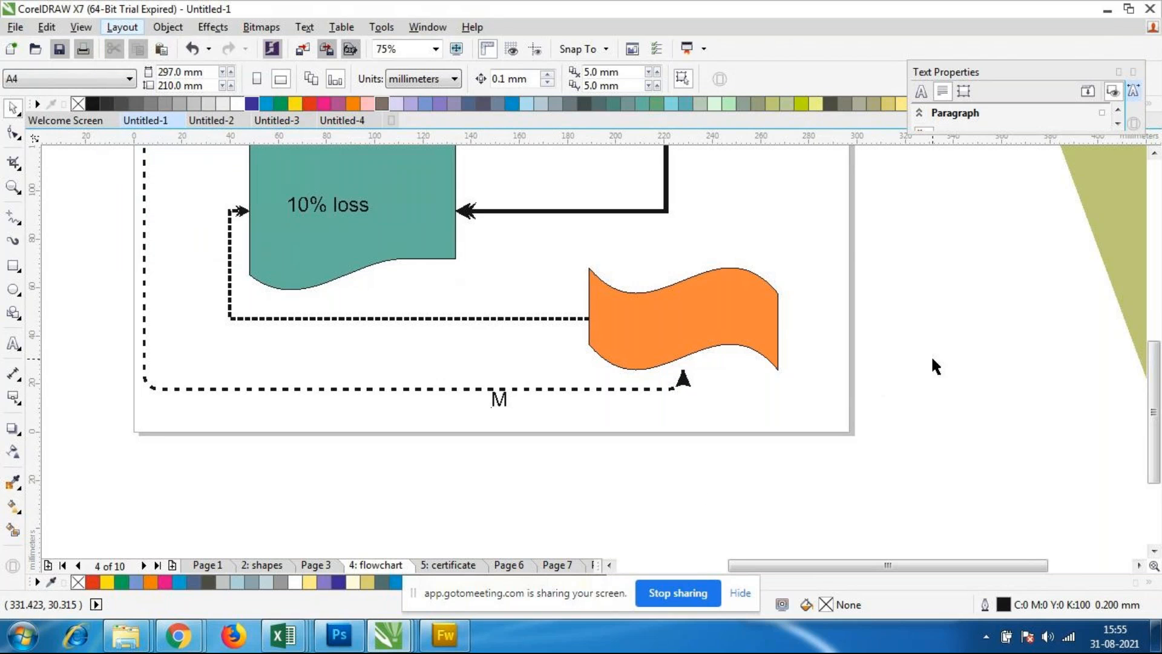
# Step: Go to the shapes page and set the page layout to Book
pyautogui.scroll(-6, 526, 342)
pyautogui.scroll(4, 535, 301)
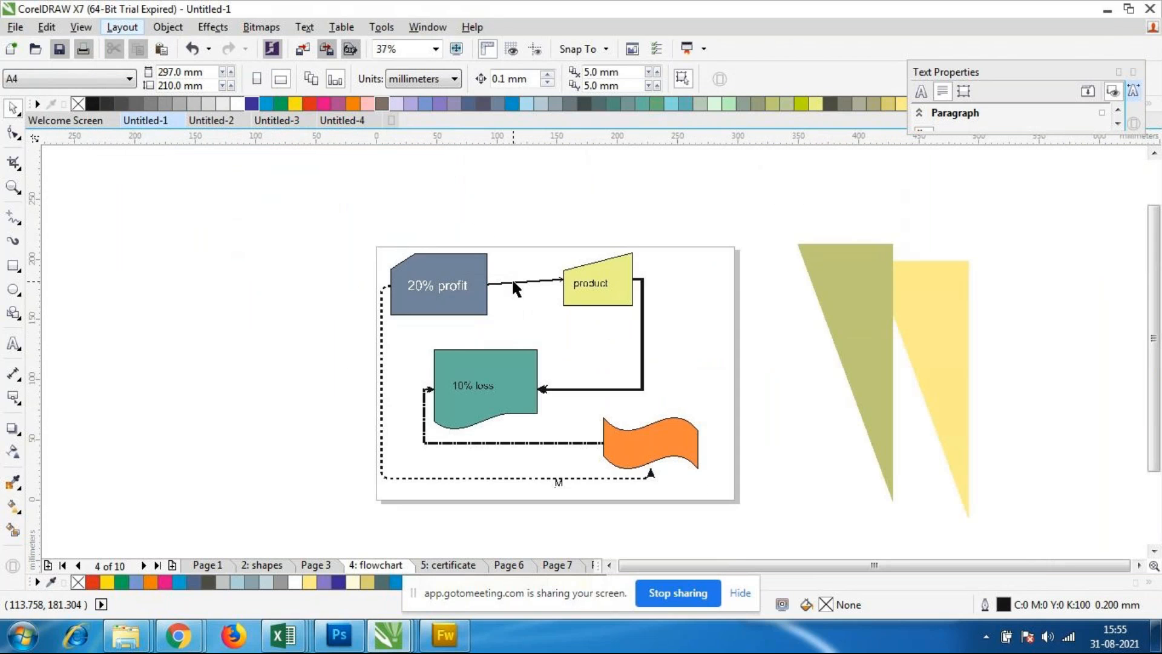
pyautogui.click(305, 568)
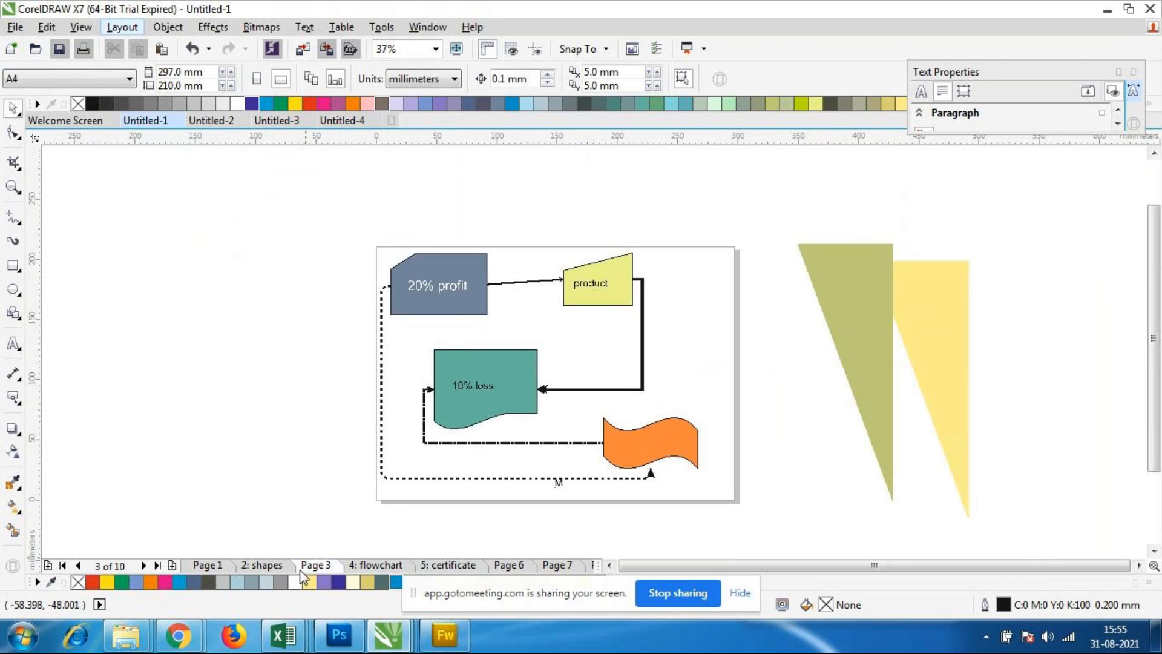
pyautogui.click(261, 564)
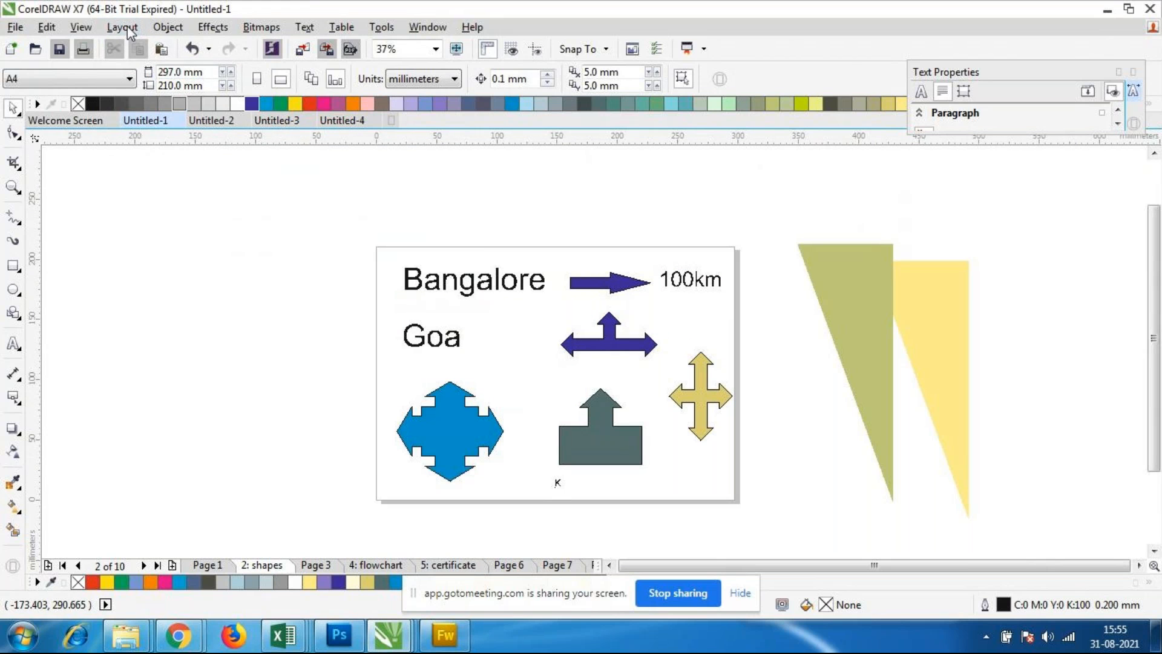
pyautogui.click(126, 27)
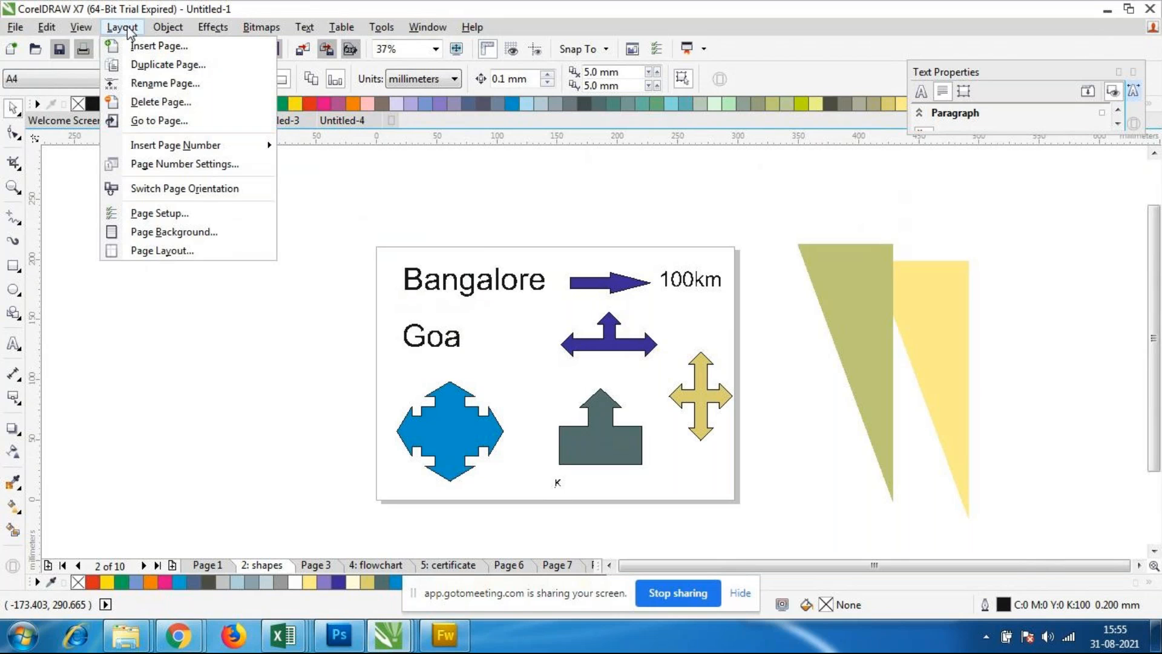
pyautogui.click(168, 250)
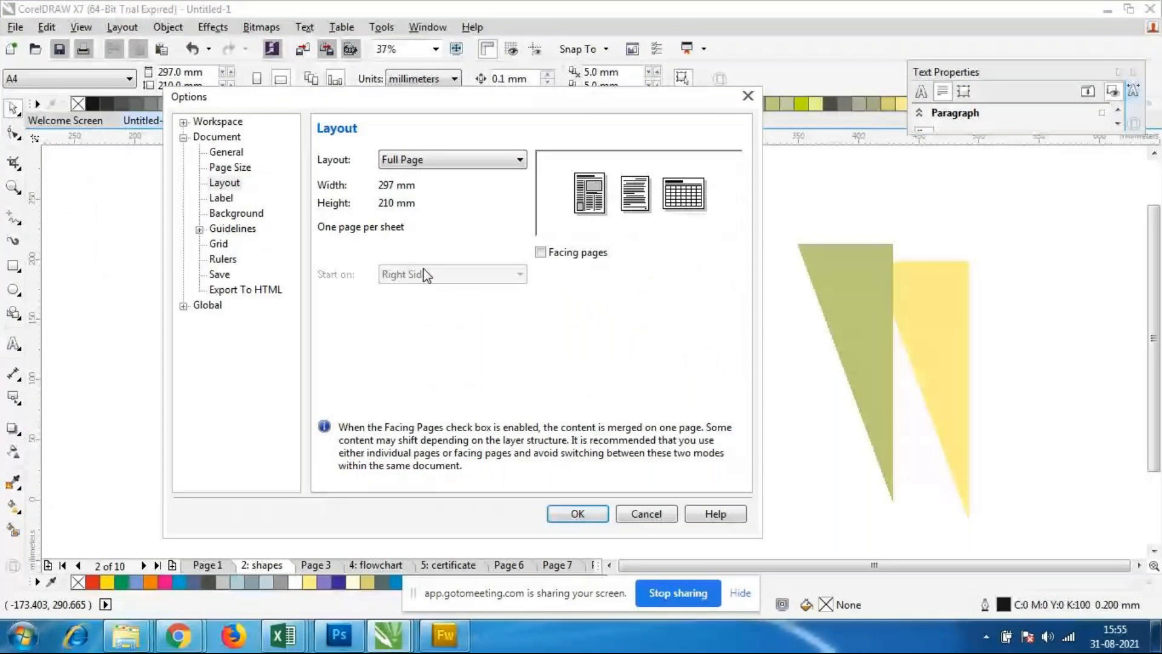
pyautogui.click(432, 159)
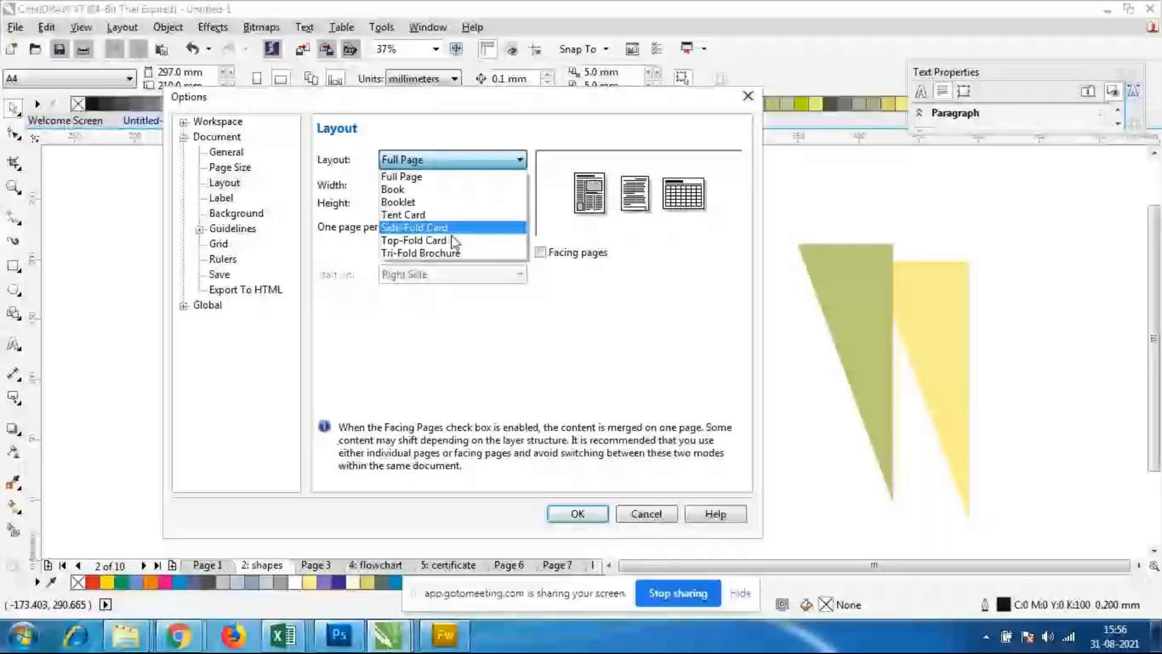
pyautogui.click(424, 189)
pyautogui.click(578, 513)
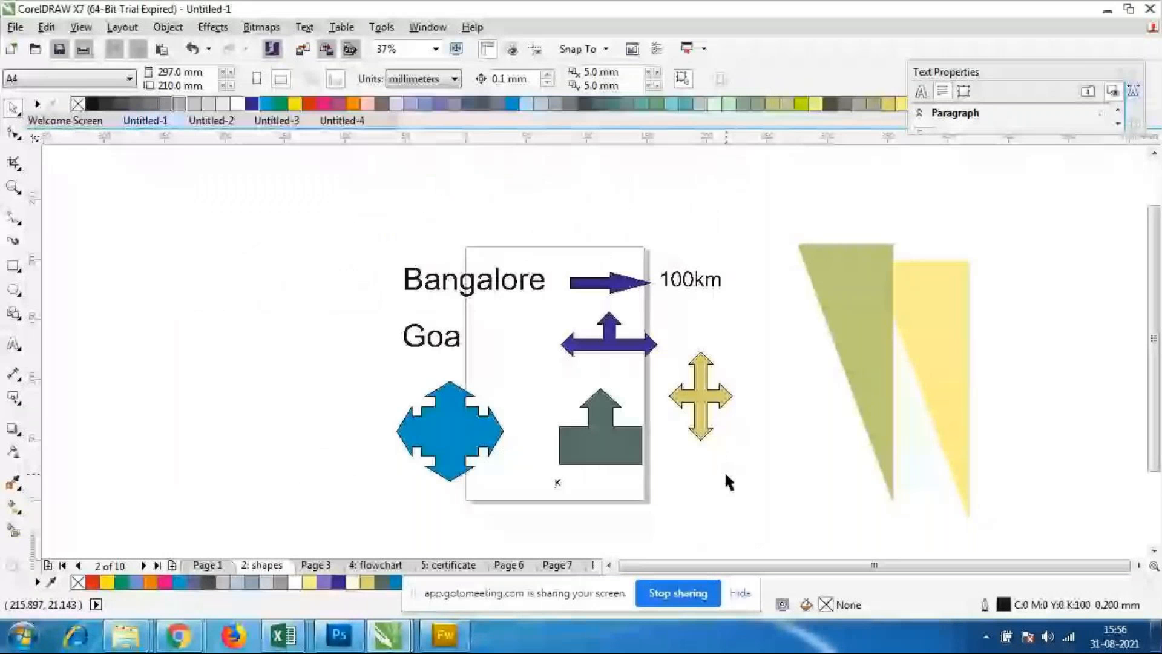
# Step: Preview the Tent Card, Side-Fold Card and Tri-Fold Brochure page layouts for the shapes page
pyautogui.click(167, 26)
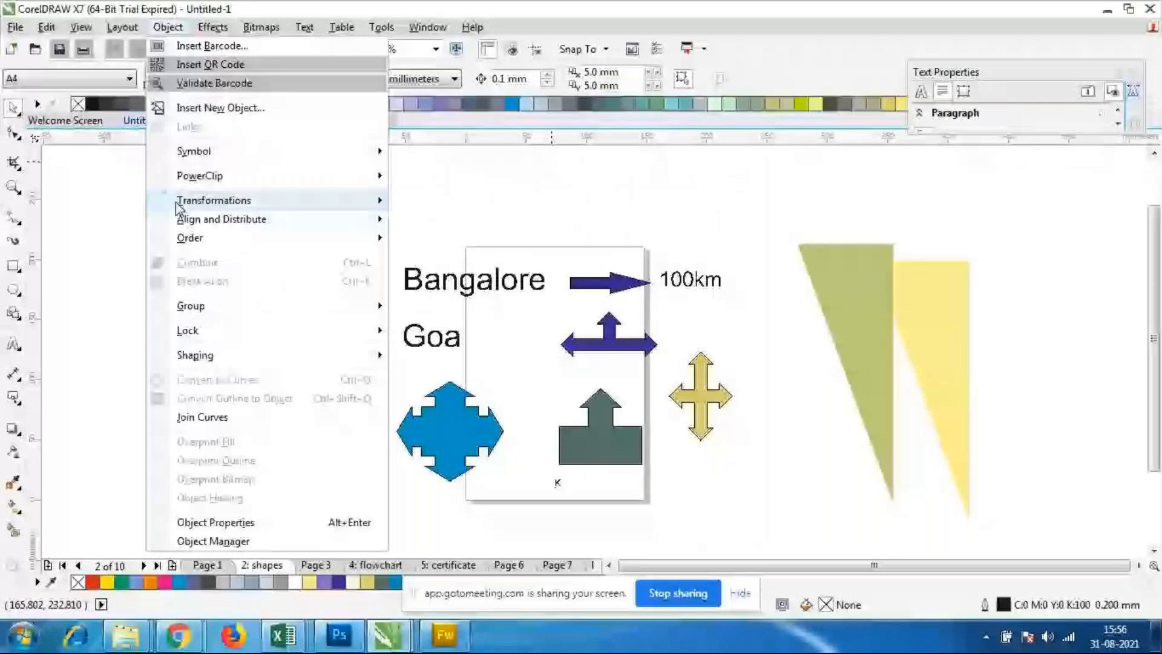
pyautogui.click(166, 253)
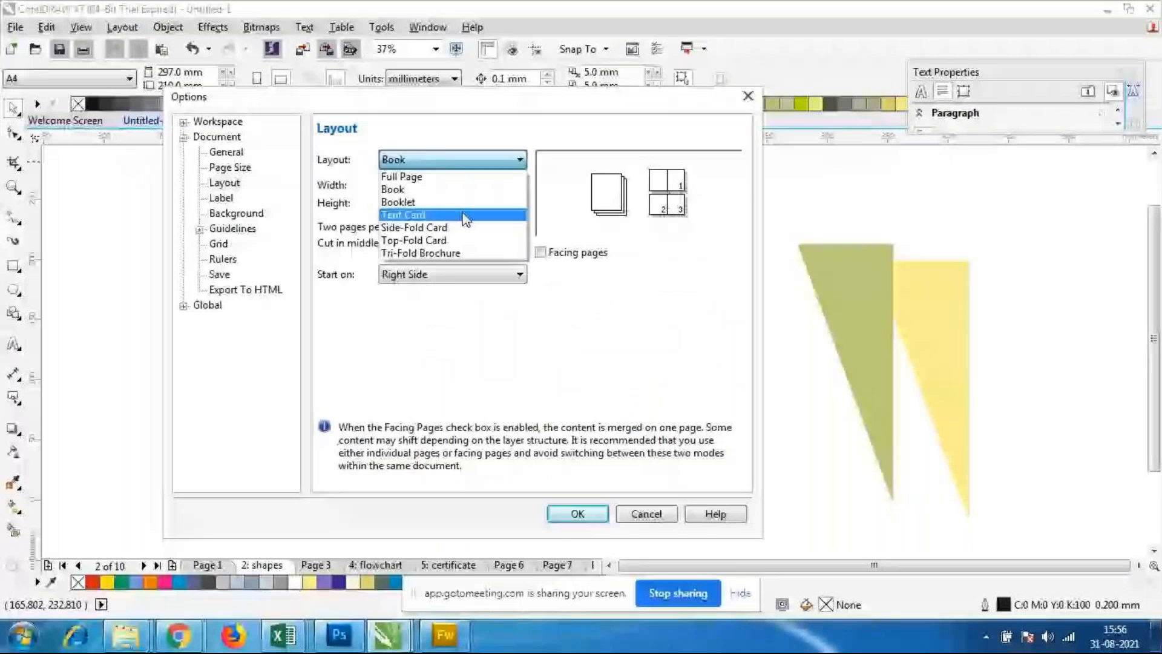
pyautogui.click(465, 216)
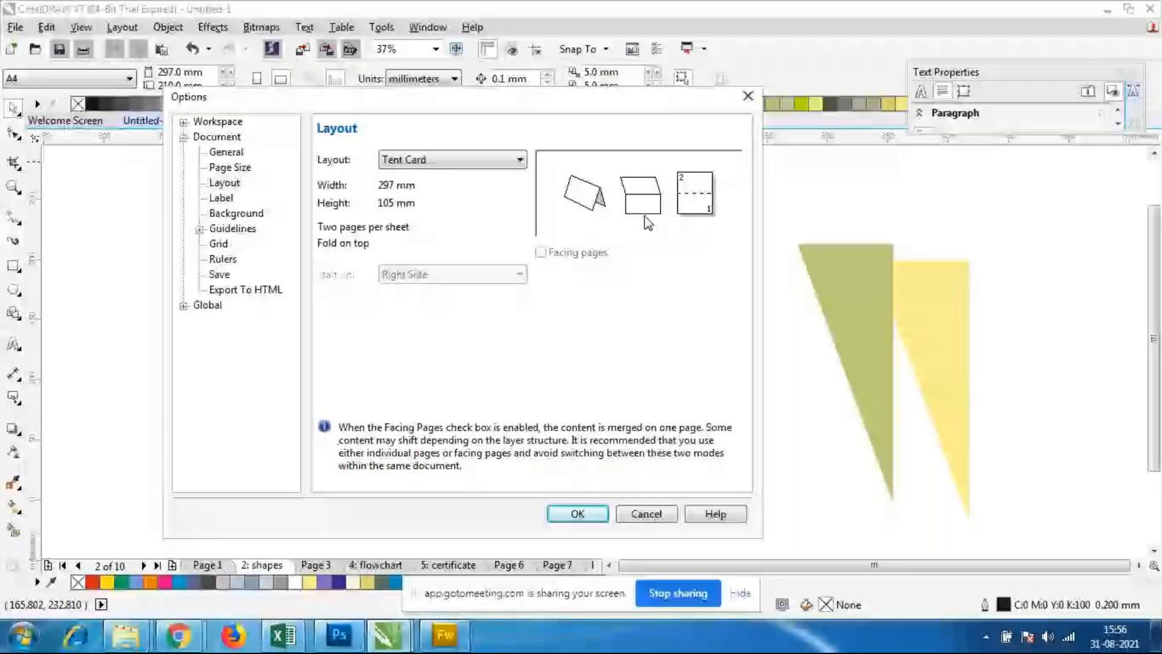
pyautogui.press('Down')
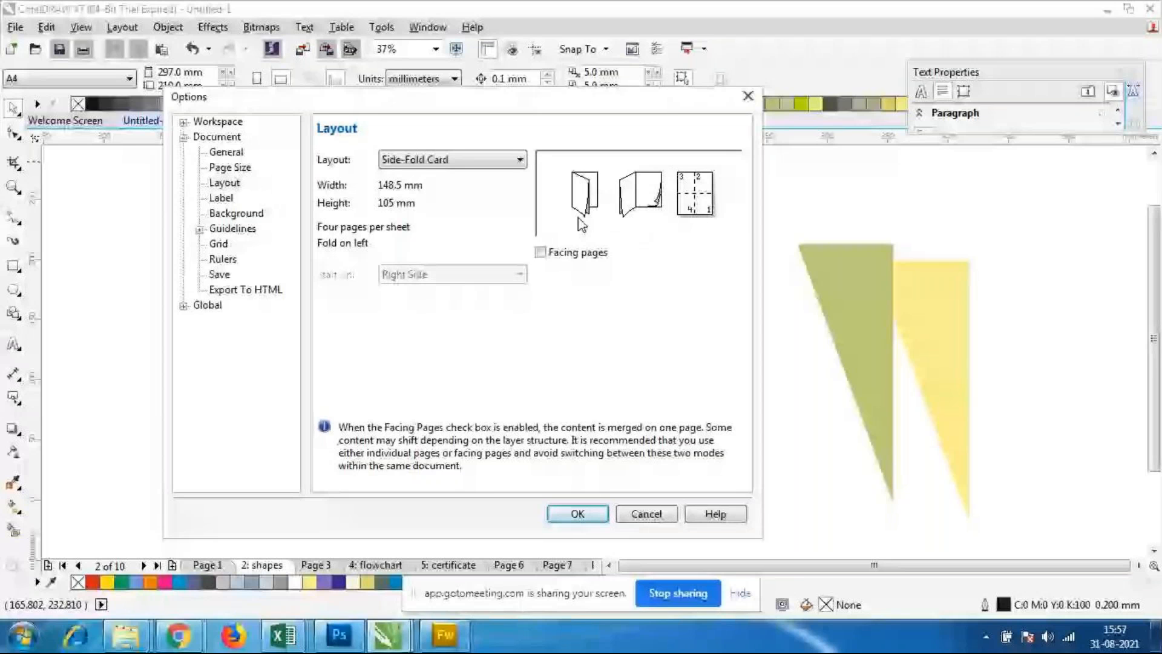
pyautogui.click(442, 161)
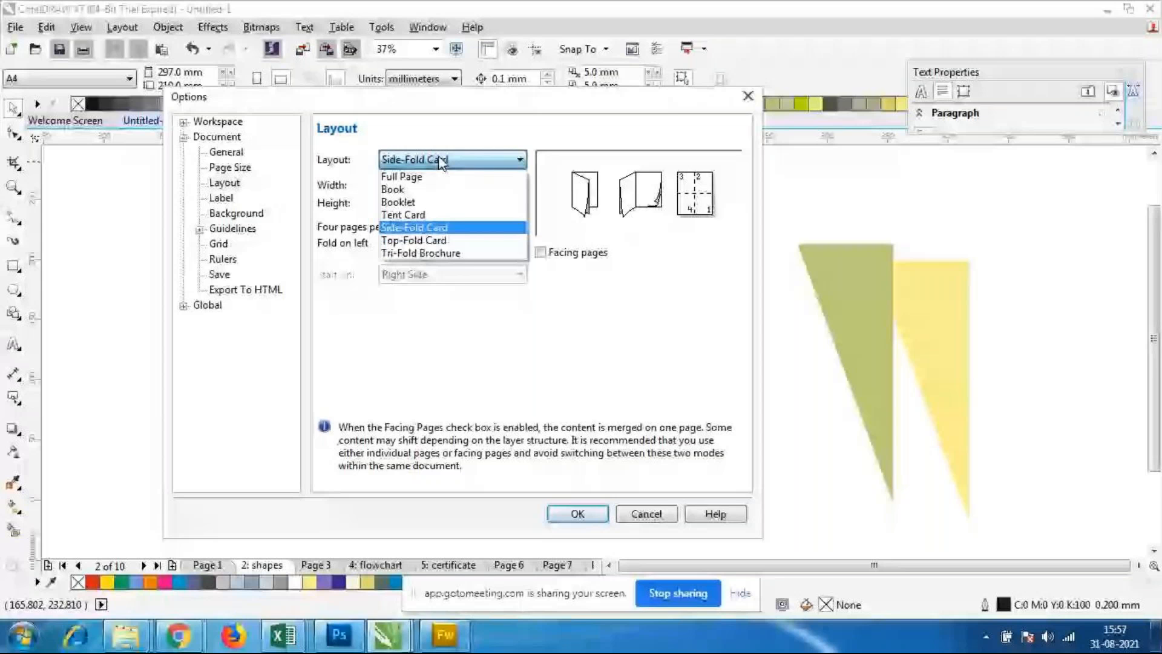
pyautogui.press('Down')
pyautogui.press('Down')
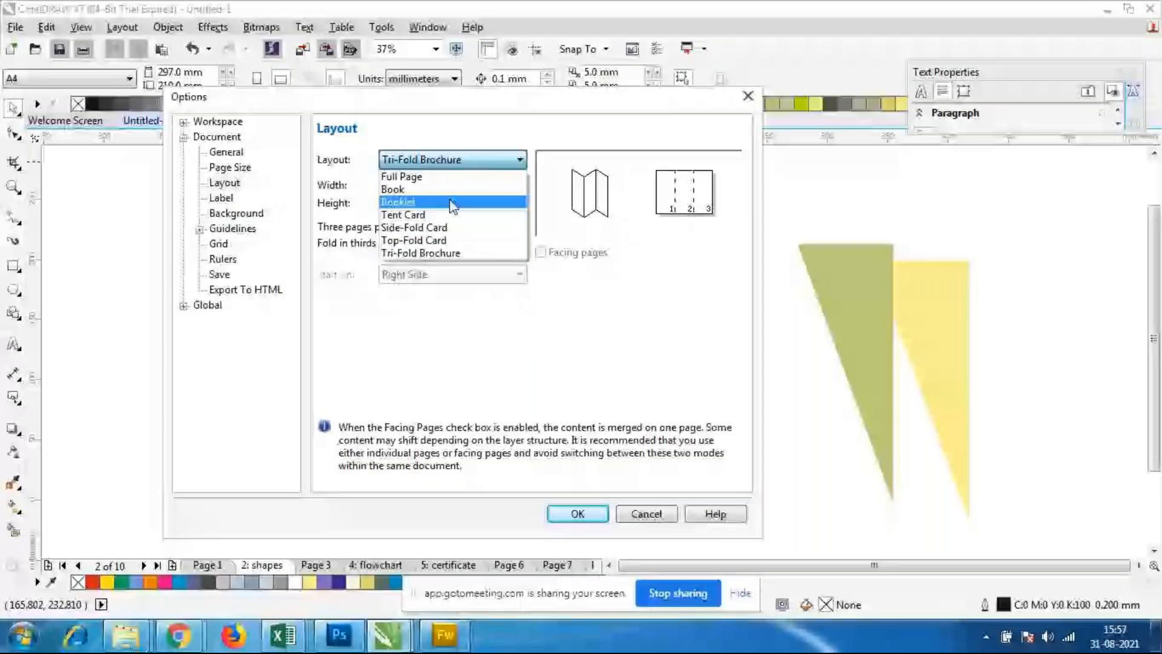
# Step: Preview the Booklet layout, review the other layout choices, and leave the page layout options without applying
pyautogui.click(452, 203)
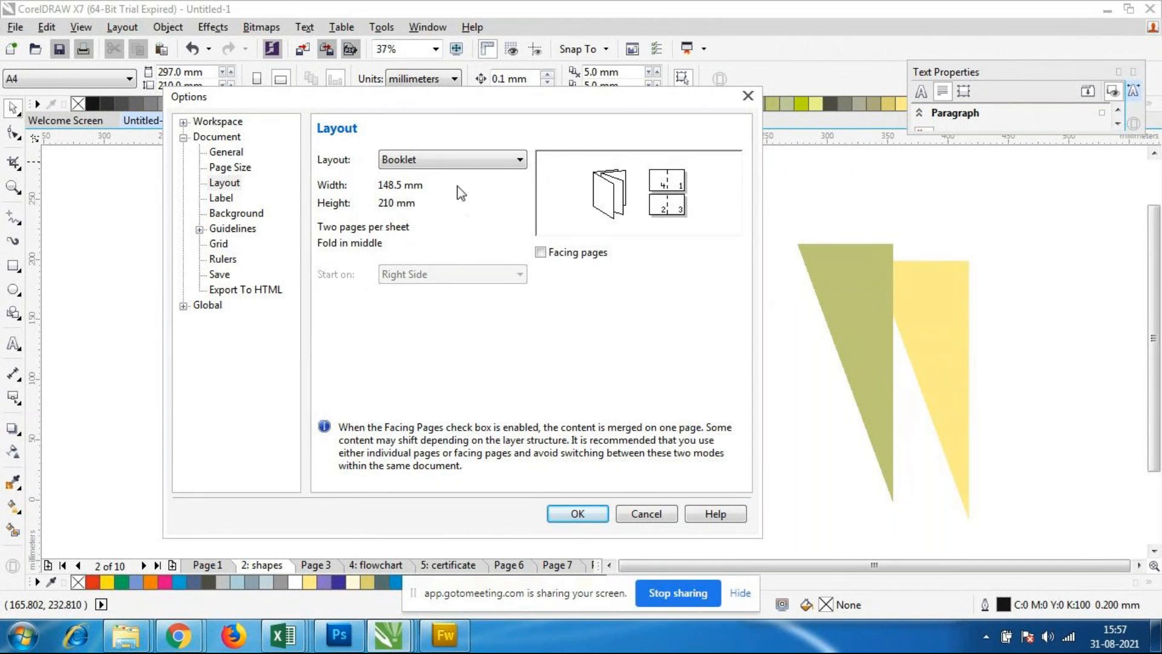
pyautogui.click(460, 158)
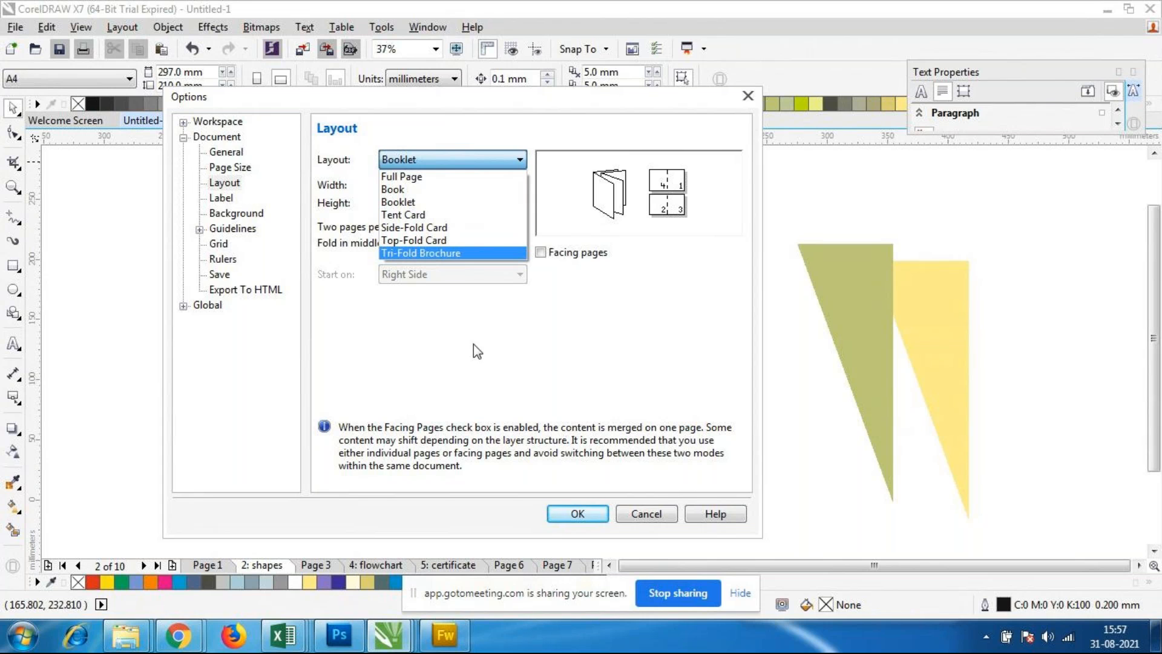
pyautogui.click(597, 350)
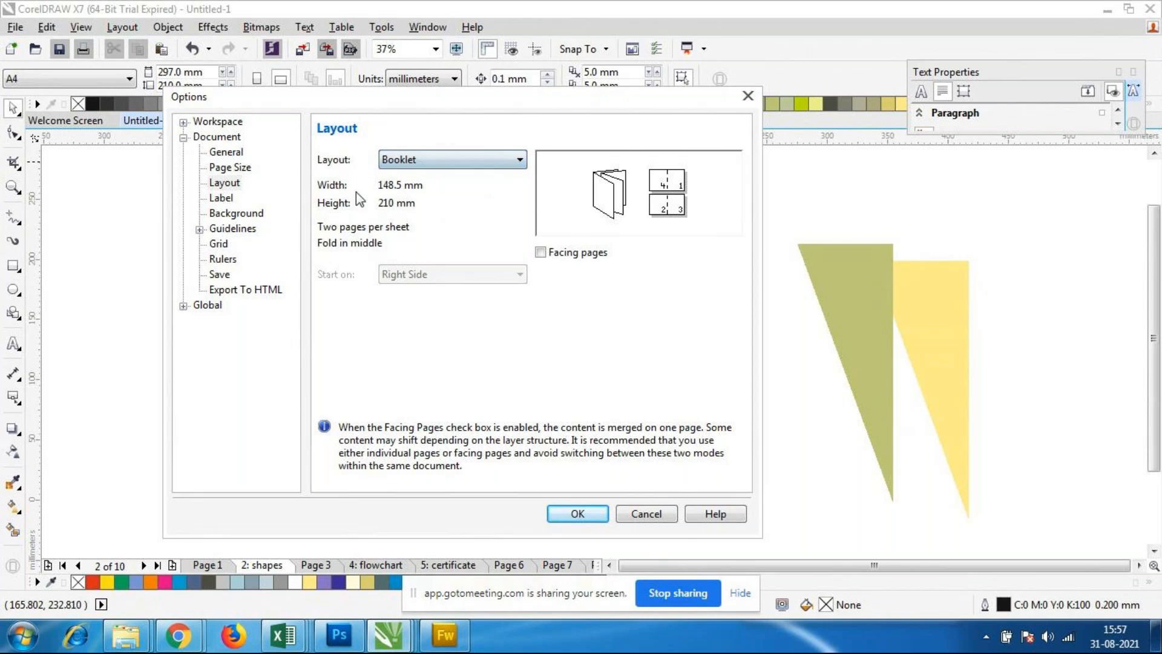
pyautogui.click(451, 160)
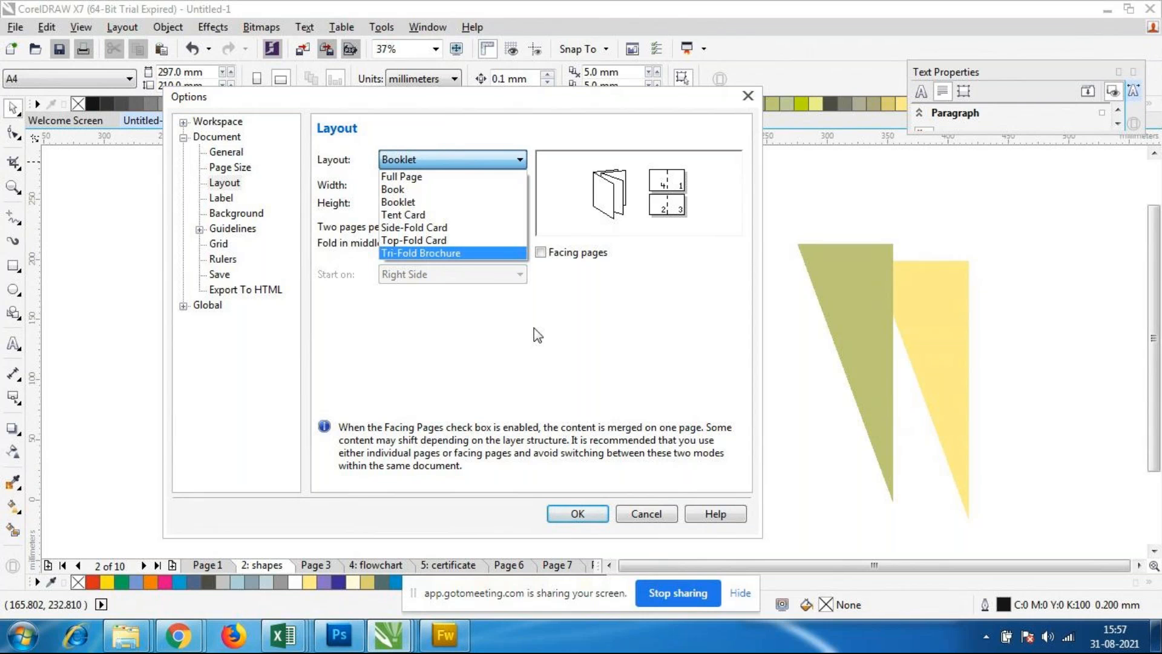
pyautogui.click(636, 512)
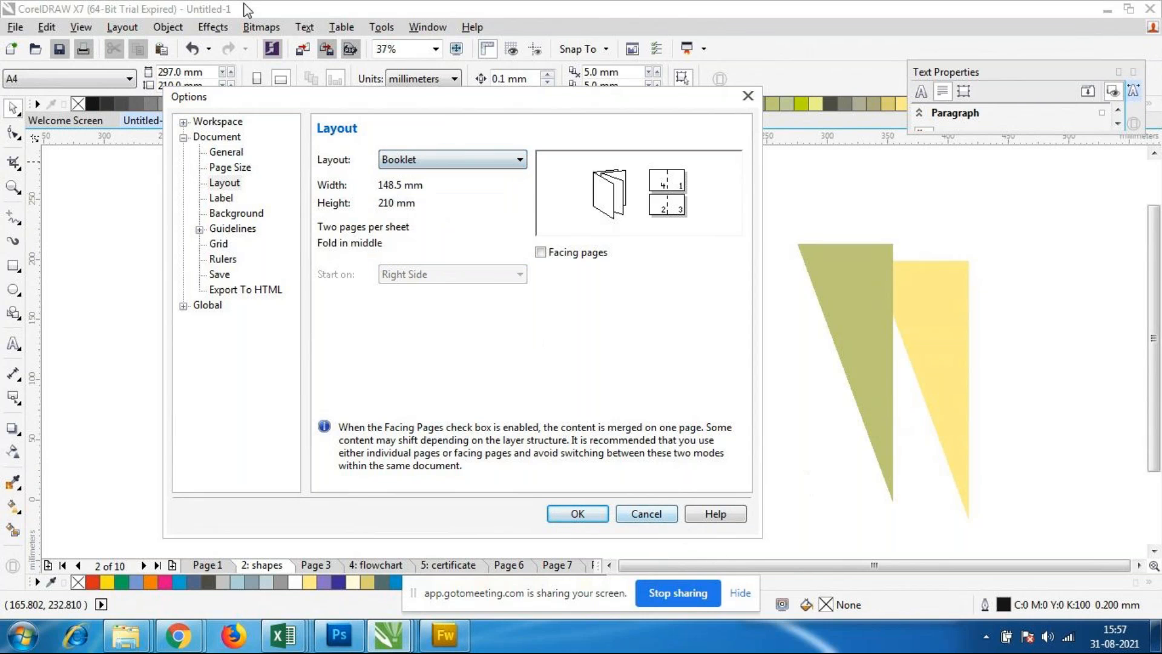
pyautogui.click(645, 513)
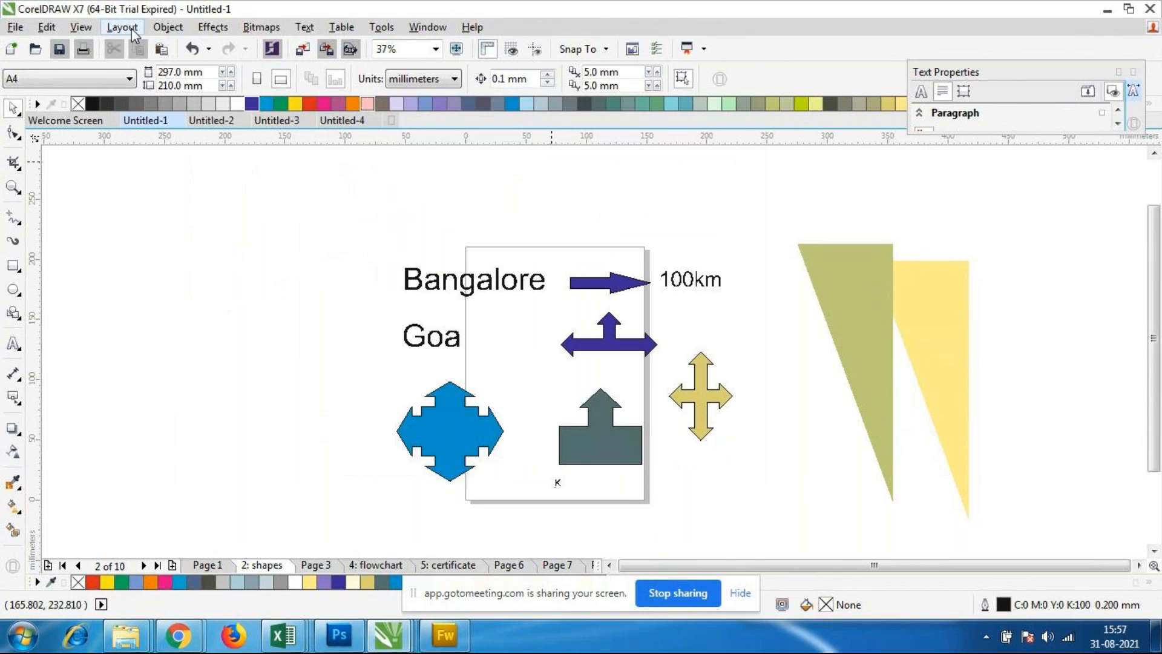
# Step: Set the page layout to Booklet with facing pages enabled, and go to Page 6
pyautogui.click(123, 27)
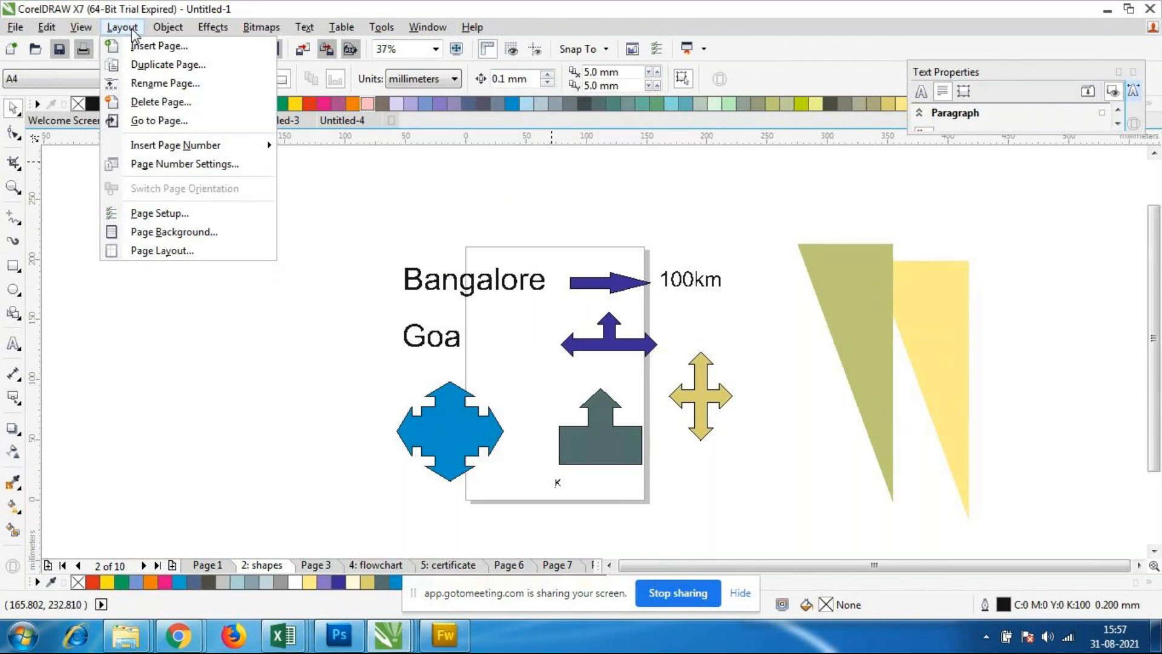
pyautogui.click(175, 258)
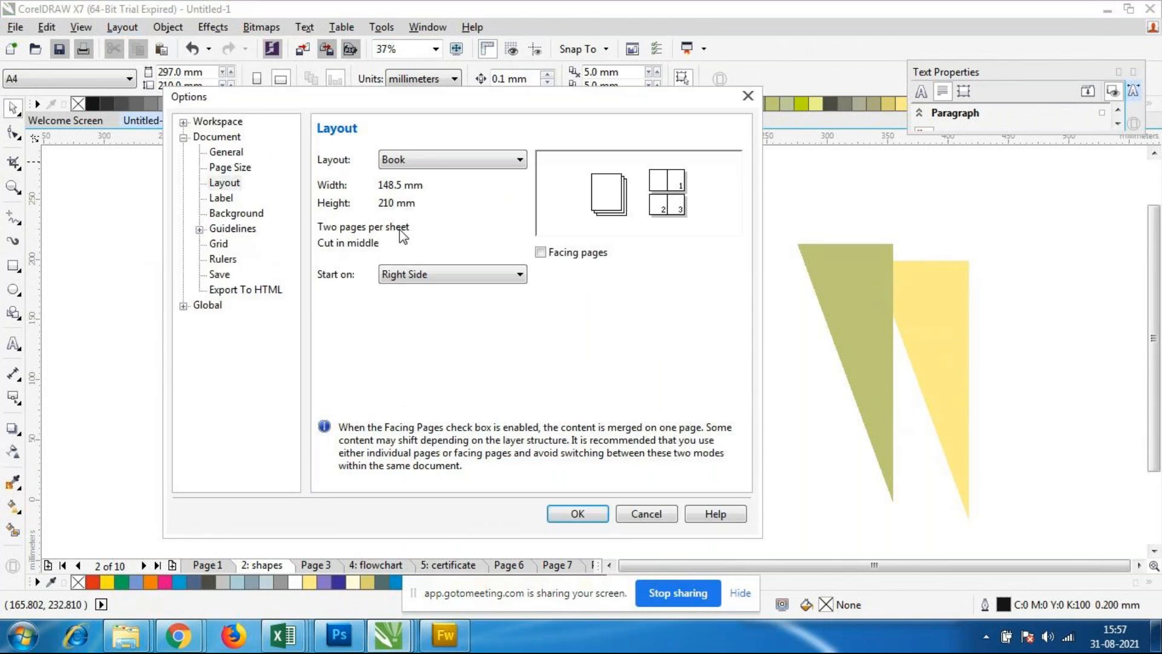
pyautogui.click(459, 164)
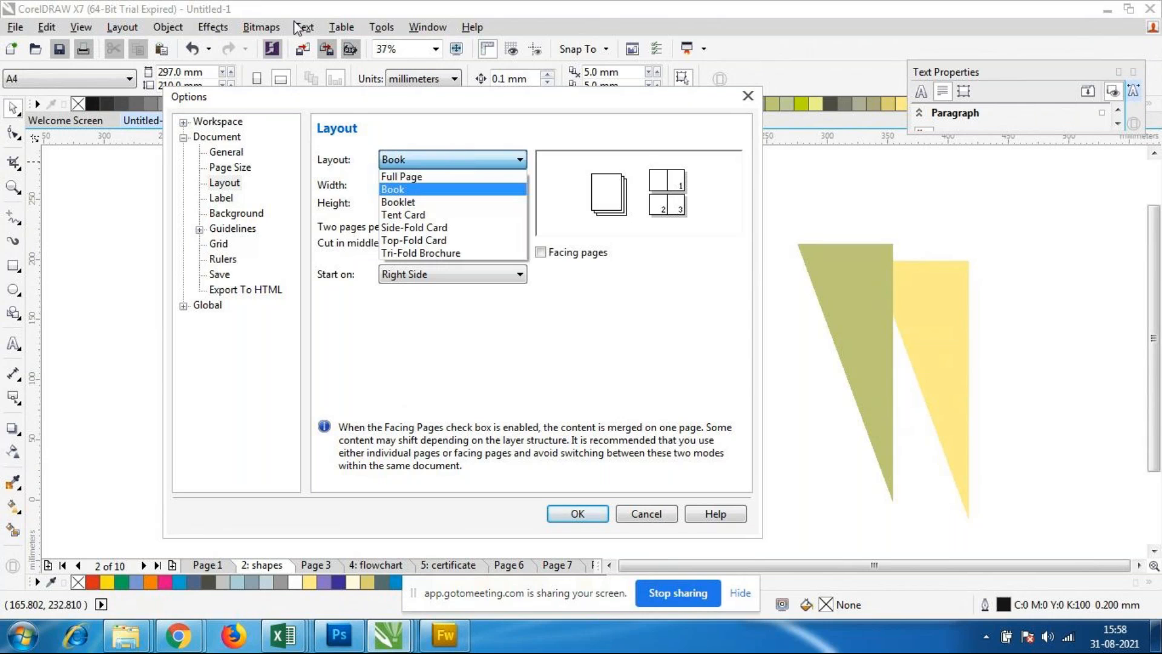
pyautogui.click(425, 205)
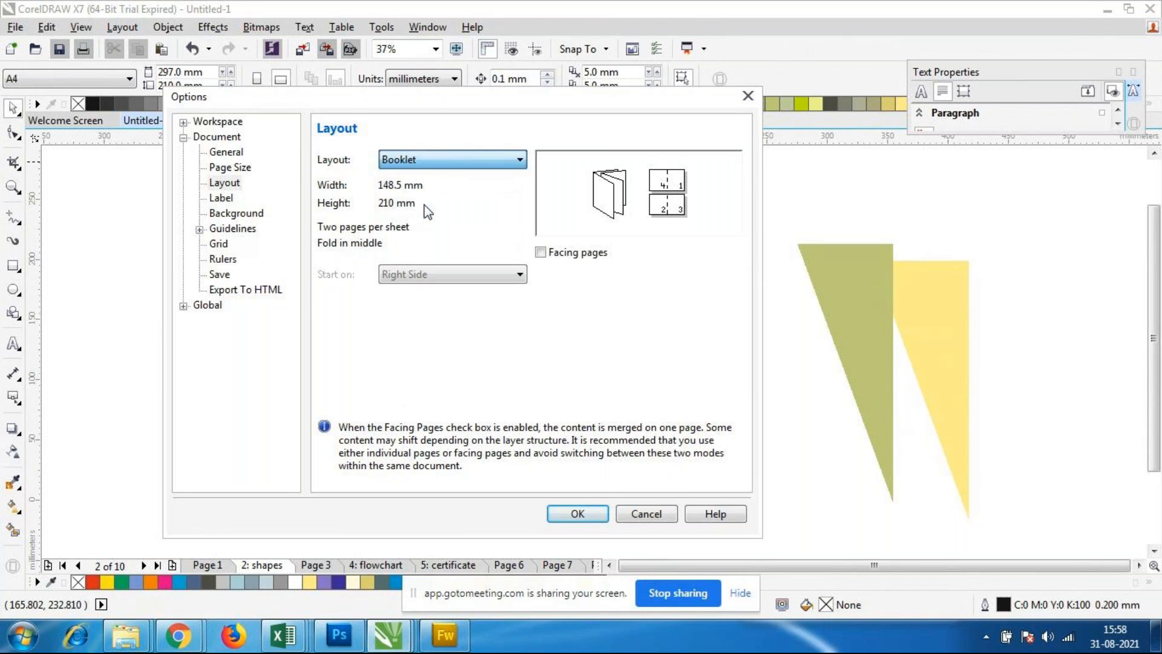
pyautogui.click(540, 253)
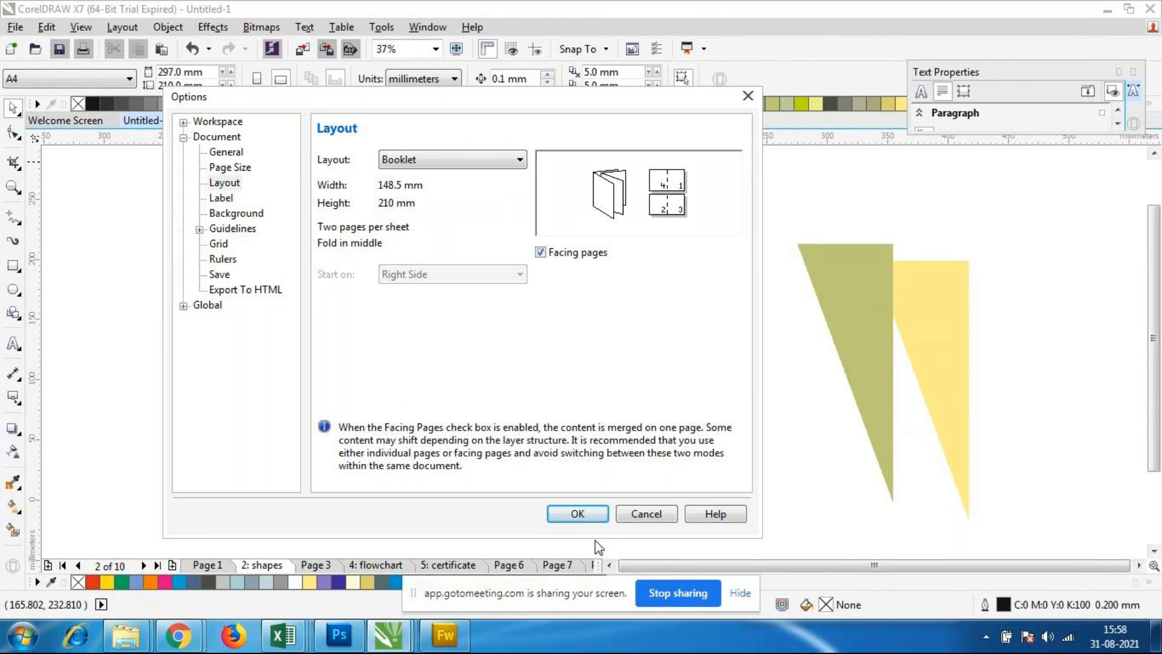
pyautogui.click(578, 514)
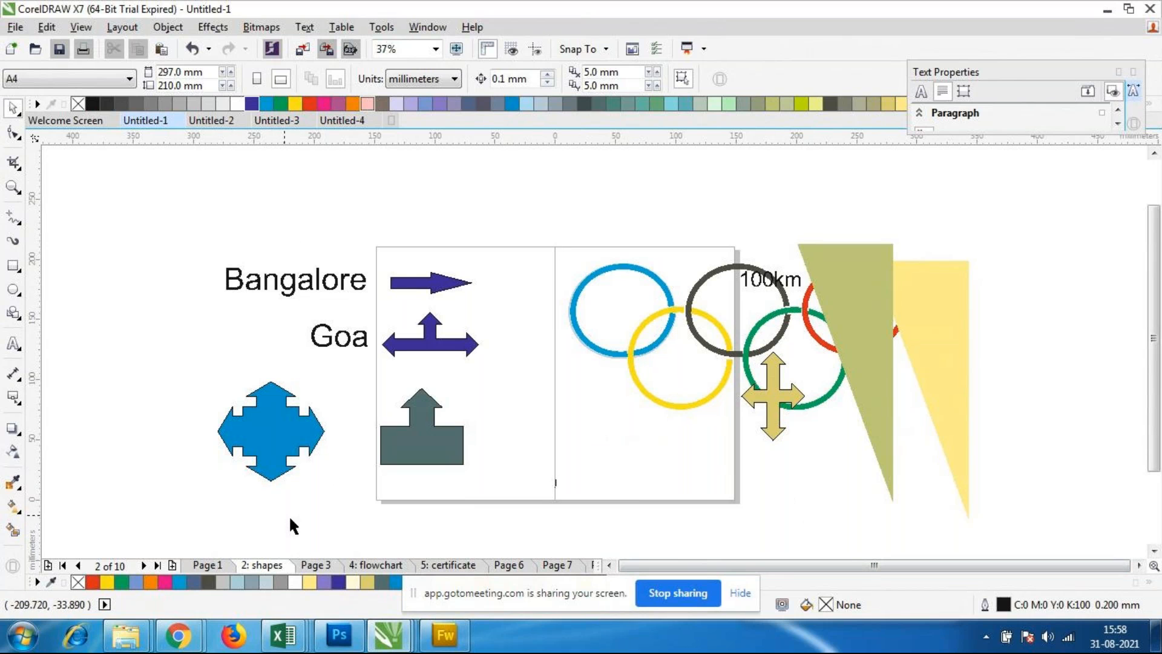
pyautogui.moveTo(188, 638)
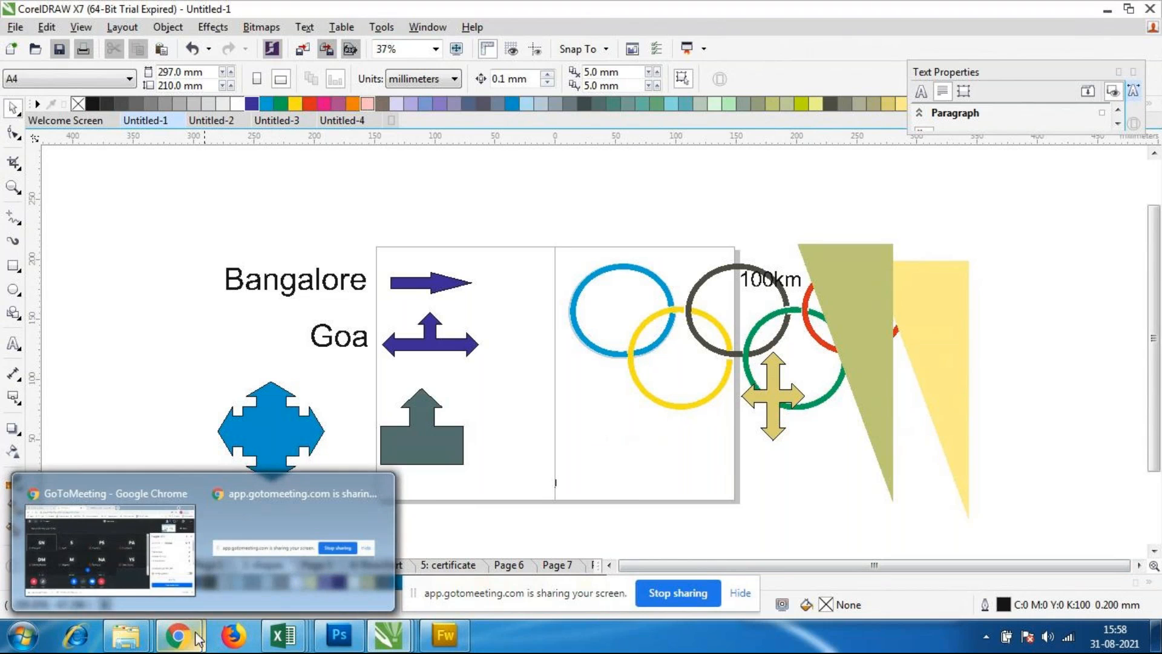
pyautogui.click(508, 565)
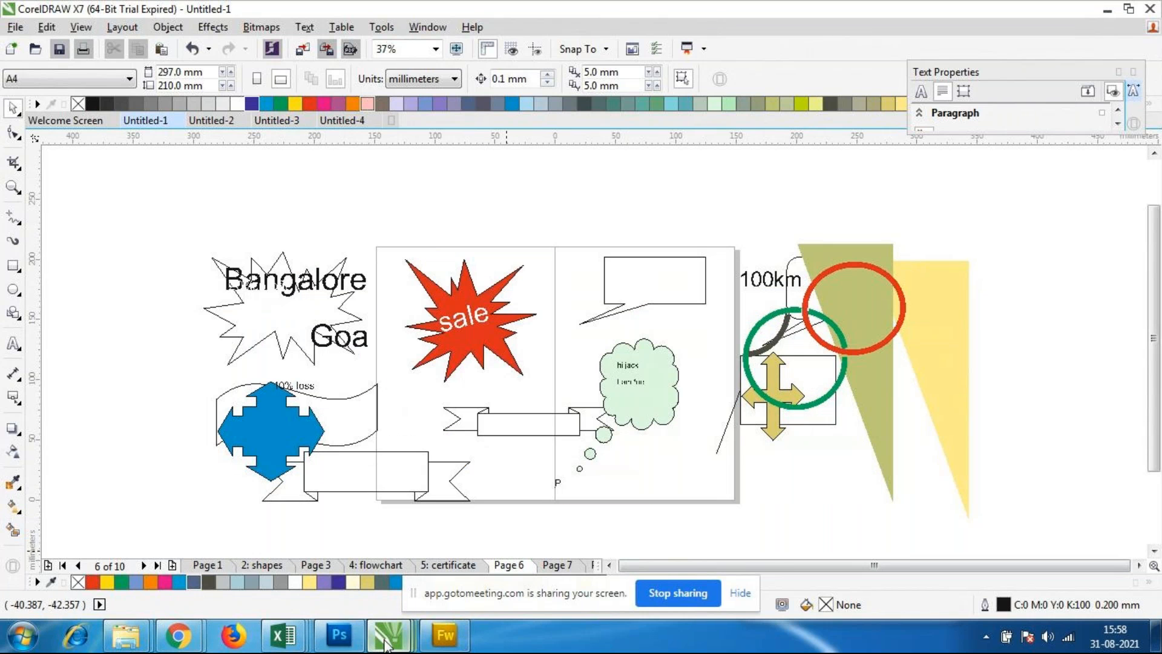
# Step: Switch to the Untitled-3 document and examine its page layout options
pyautogui.moveTo(386, 643)
pyautogui.click(445, 549)
pyautogui.click(123, 27)
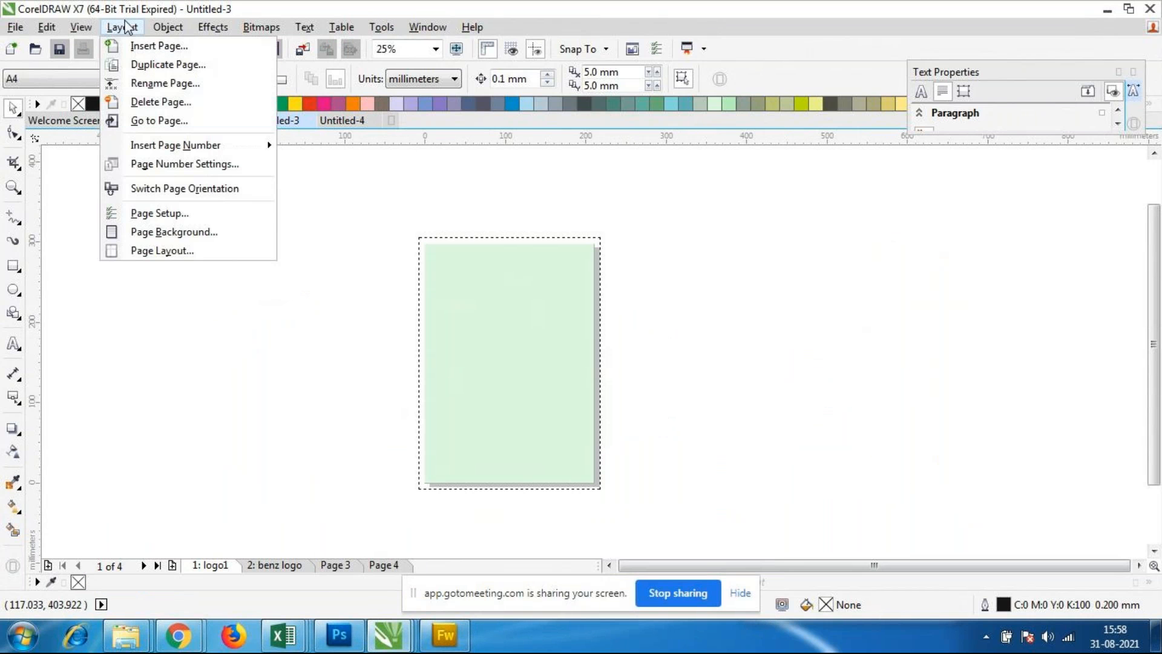
pyautogui.click(169, 251)
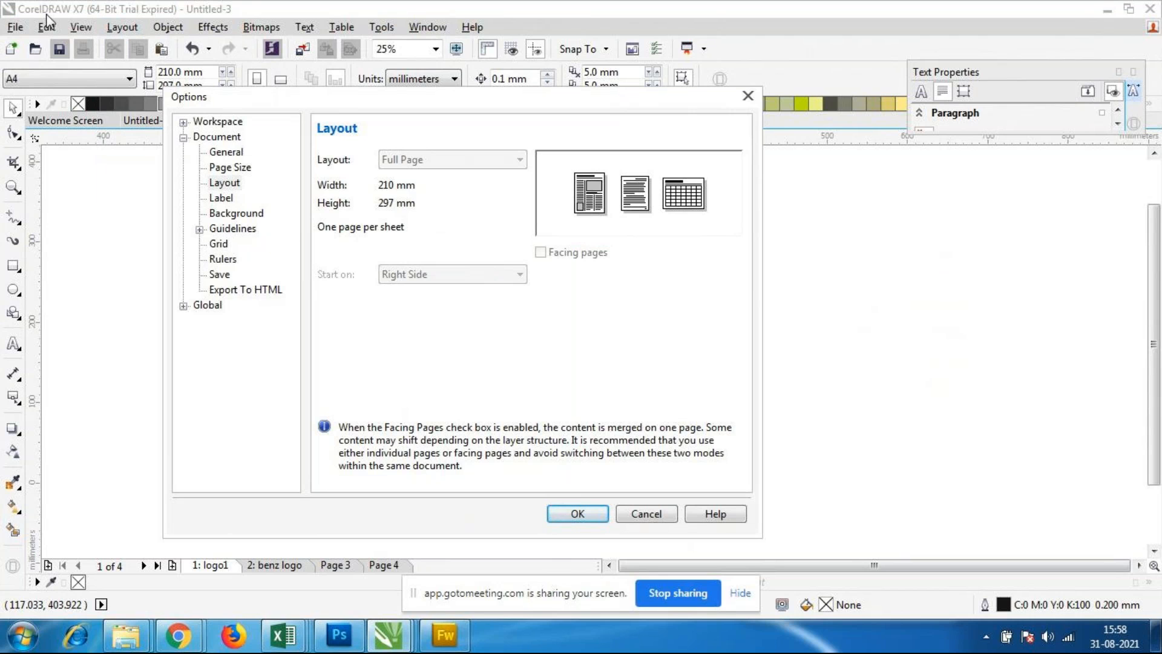
# Step: Switch to the GoToMeeting window in Chrome, close its People list, and return to the Untitled-3 document in CorelDRAW
pyautogui.click(176, 639)
pyautogui.click(110, 554)
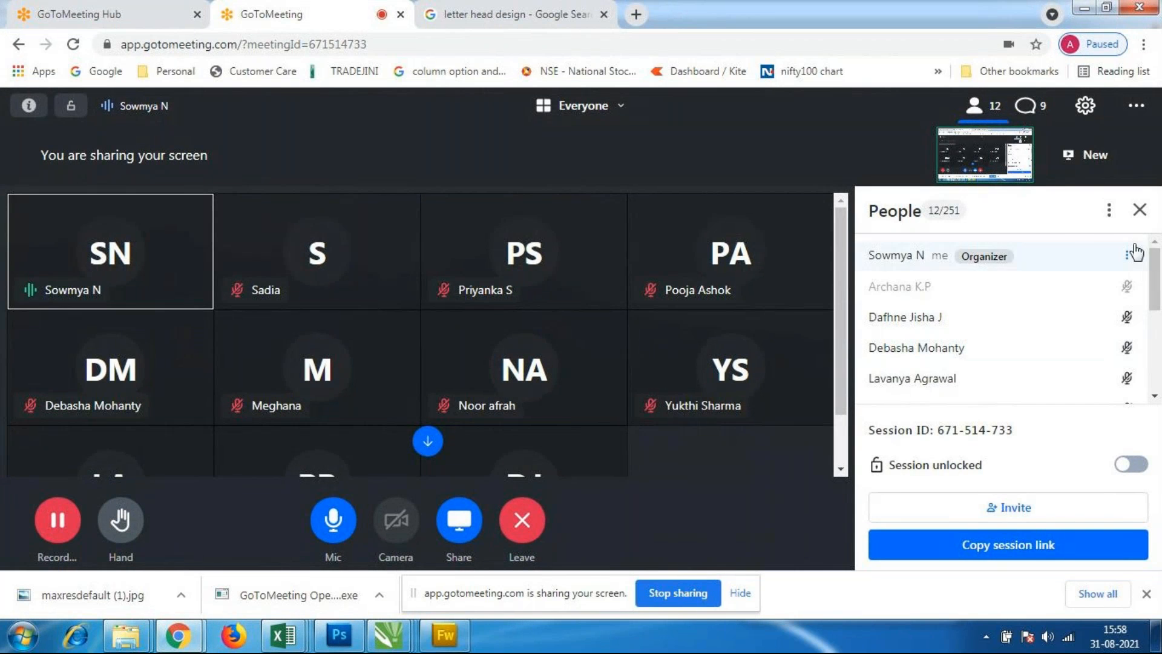
pyautogui.click(1139, 210)
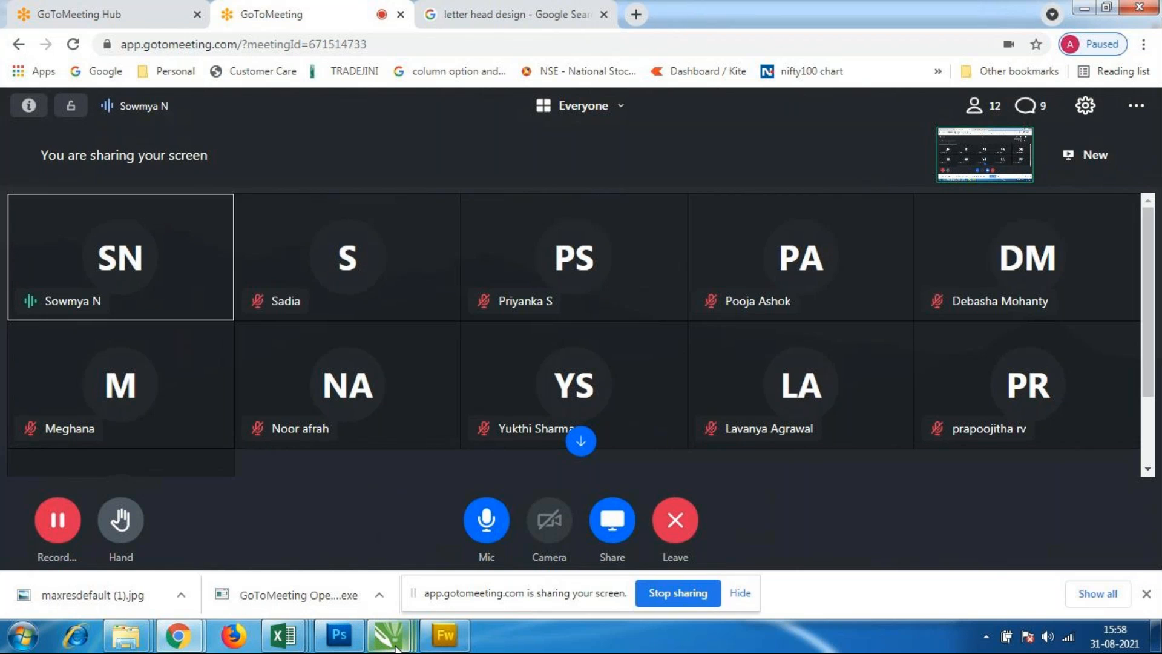
pyautogui.moveTo(394, 643)
pyautogui.click(495, 551)
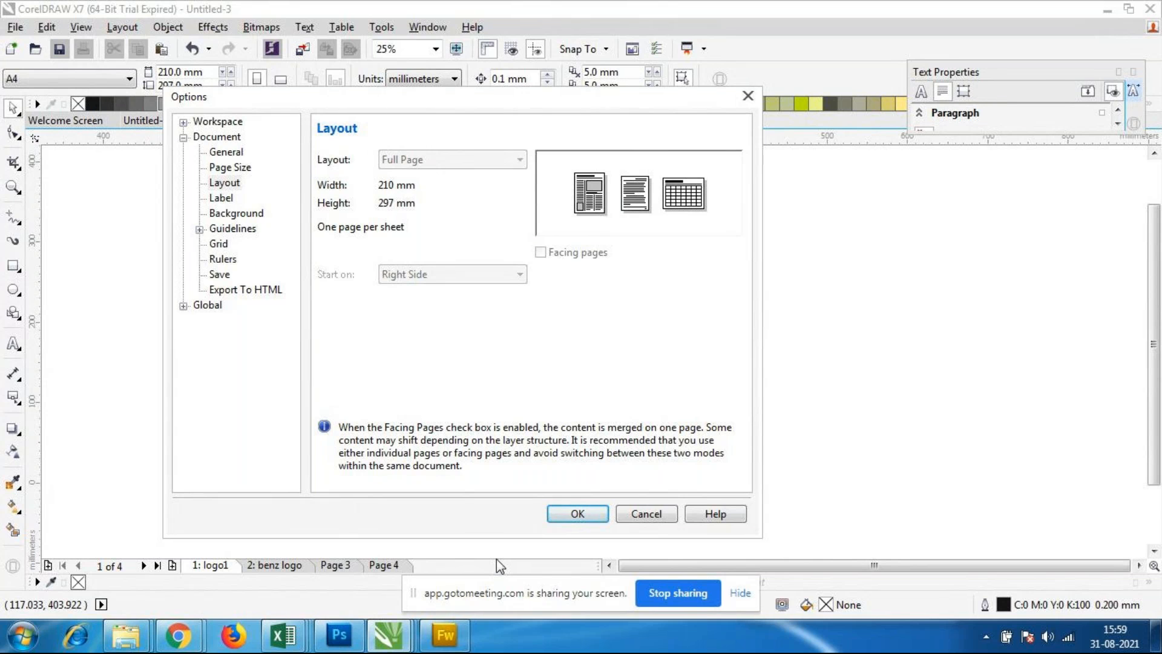
# Step: Reopen the page layout options of Untitled-3 to recheck them, and leave without changes
pyautogui.click(666, 516)
pyautogui.click(123, 29)
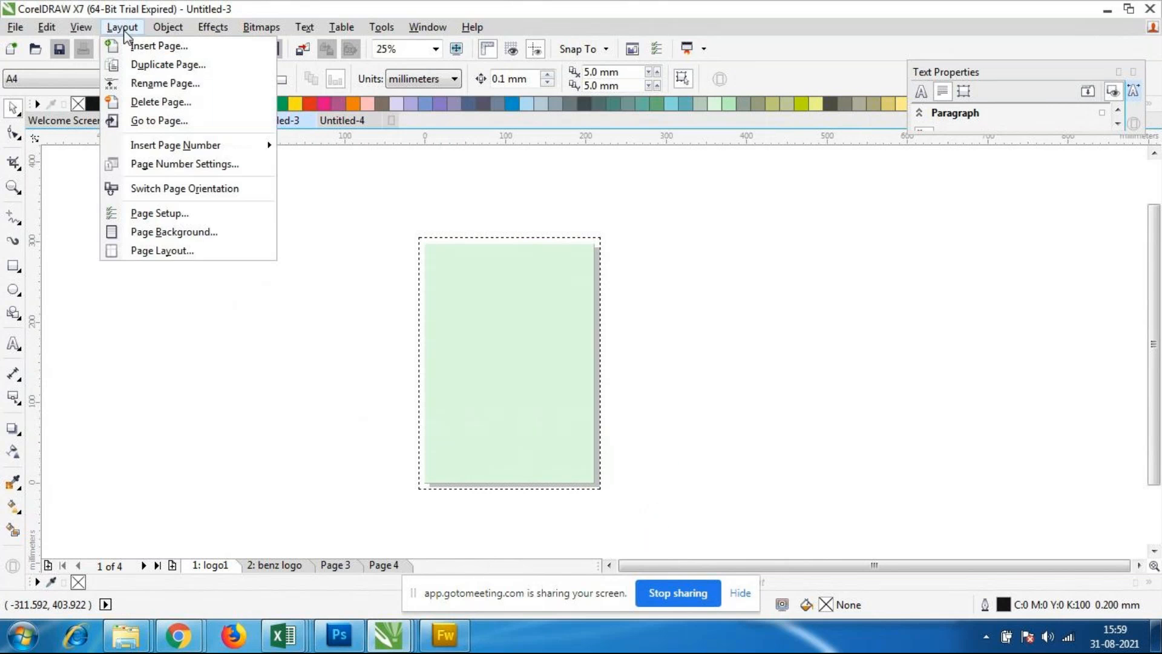
pyautogui.click(172, 251)
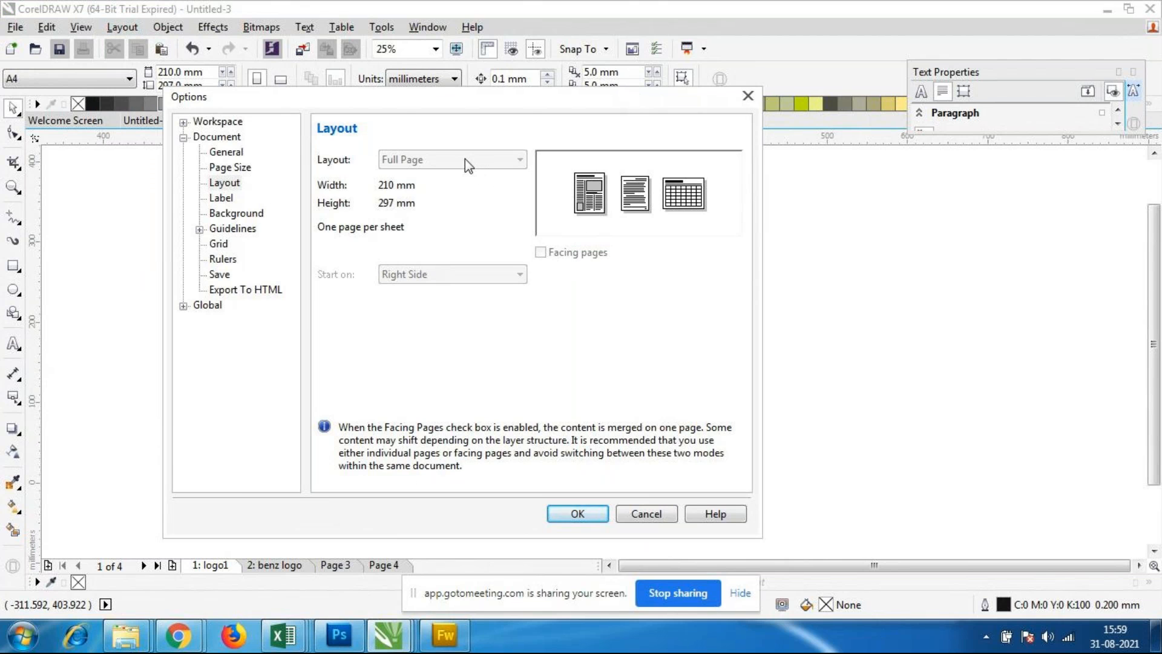
pyautogui.click(644, 515)
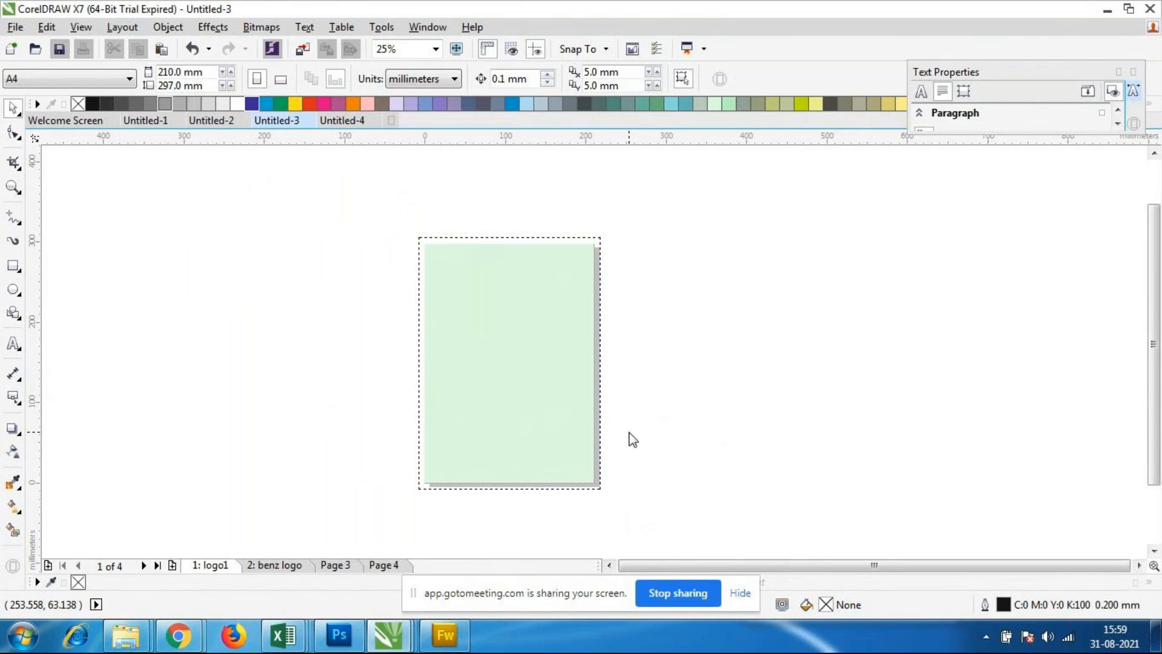
# Step: Switch to the Untitled-2 document and check its page layout options without changing them
pyautogui.moveTo(392, 643)
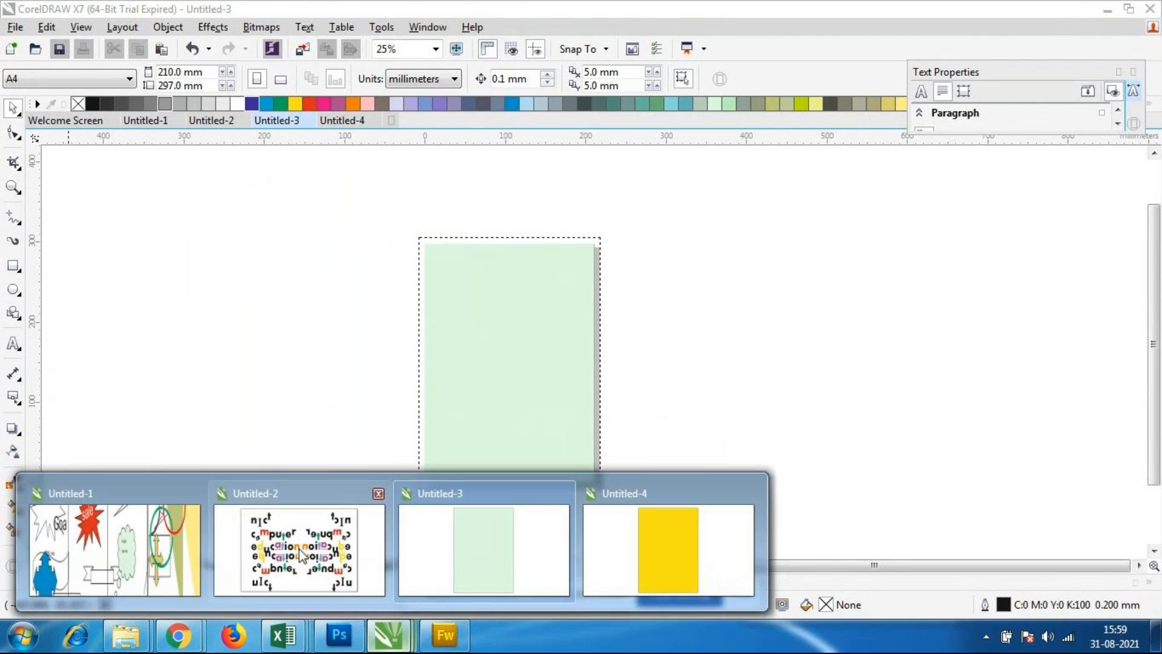
pyautogui.click(266, 547)
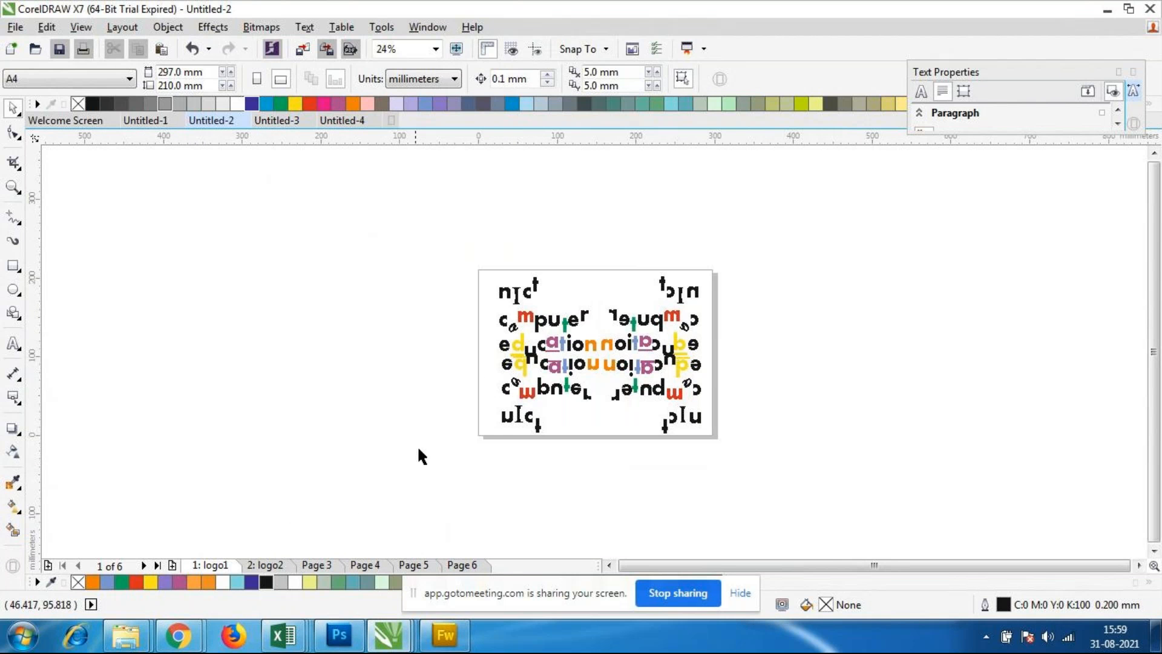
pyautogui.click(124, 27)
pyautogui.click(180, 246)
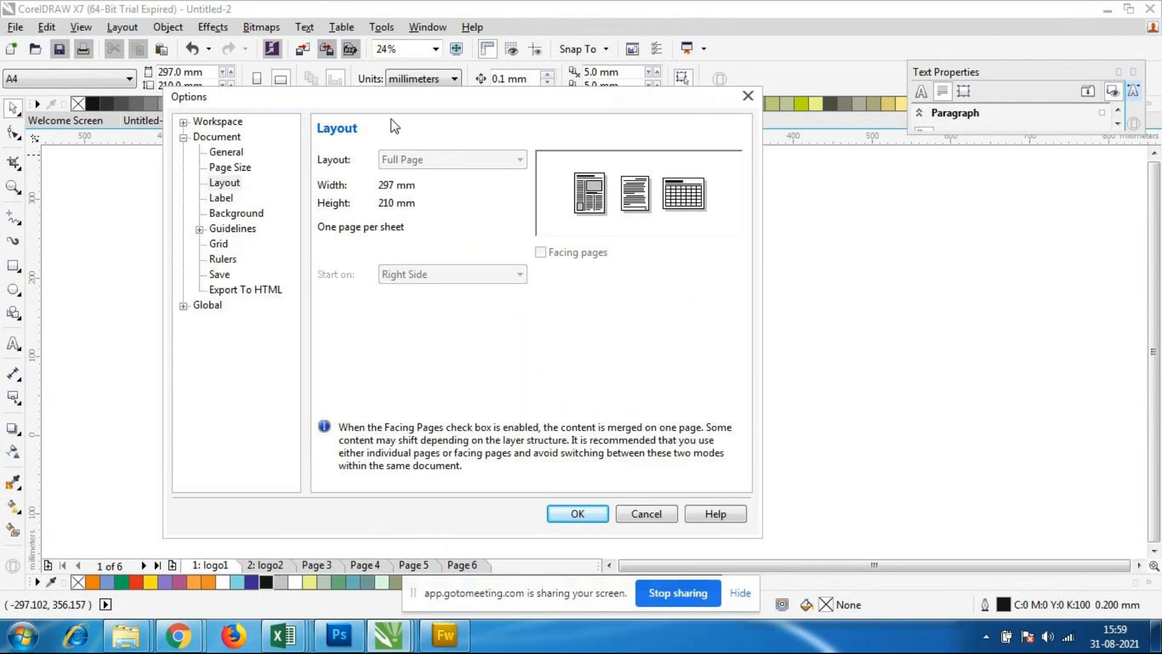
pyautogui.click(229, 183)
pyautogui.click(643, 518)
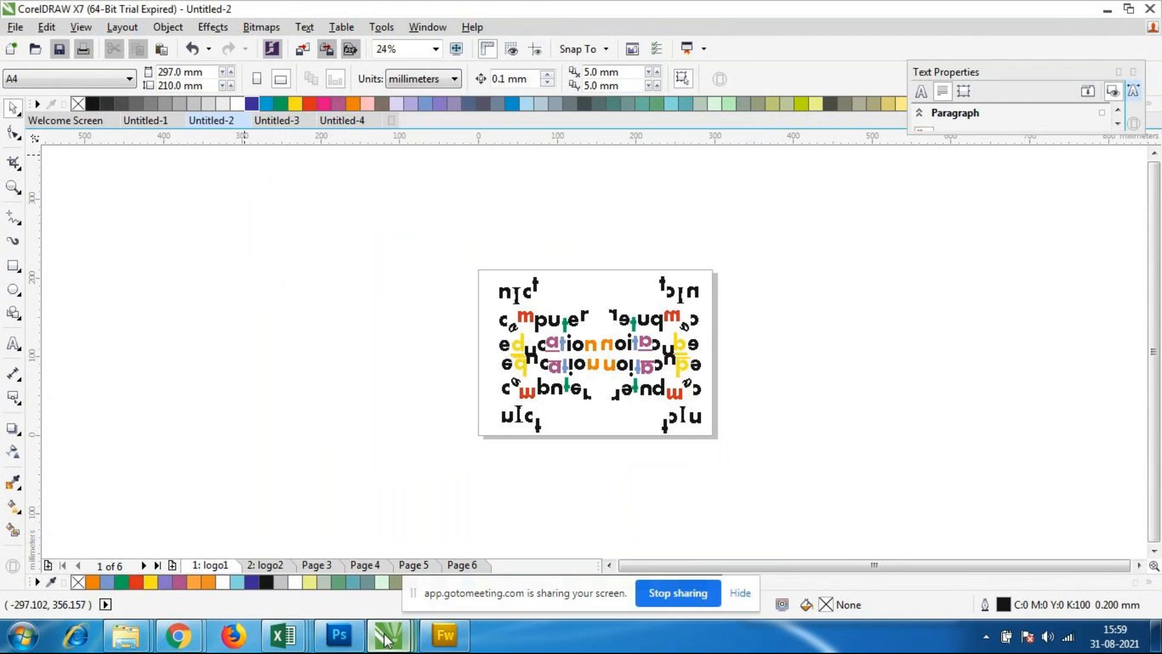
# Step: Return to the Untitled-1 document and look over its page commands
pyautogui.moveTo(389, 638)
pyautogui.click(154, 543)
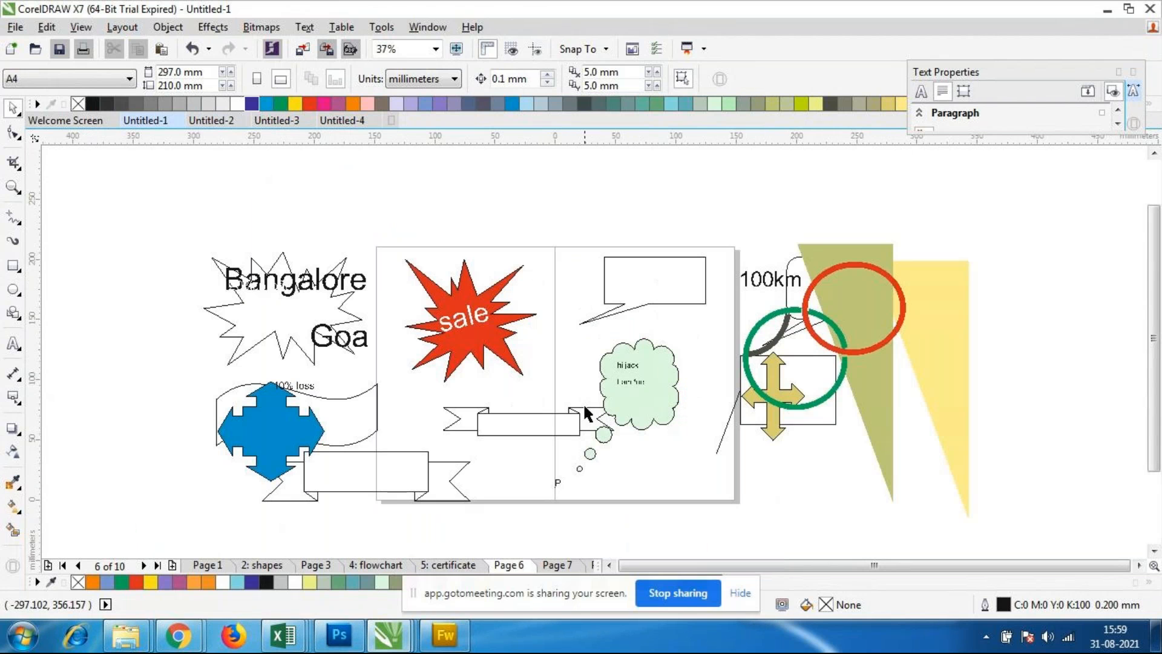
pyautogui.click(123, 27)
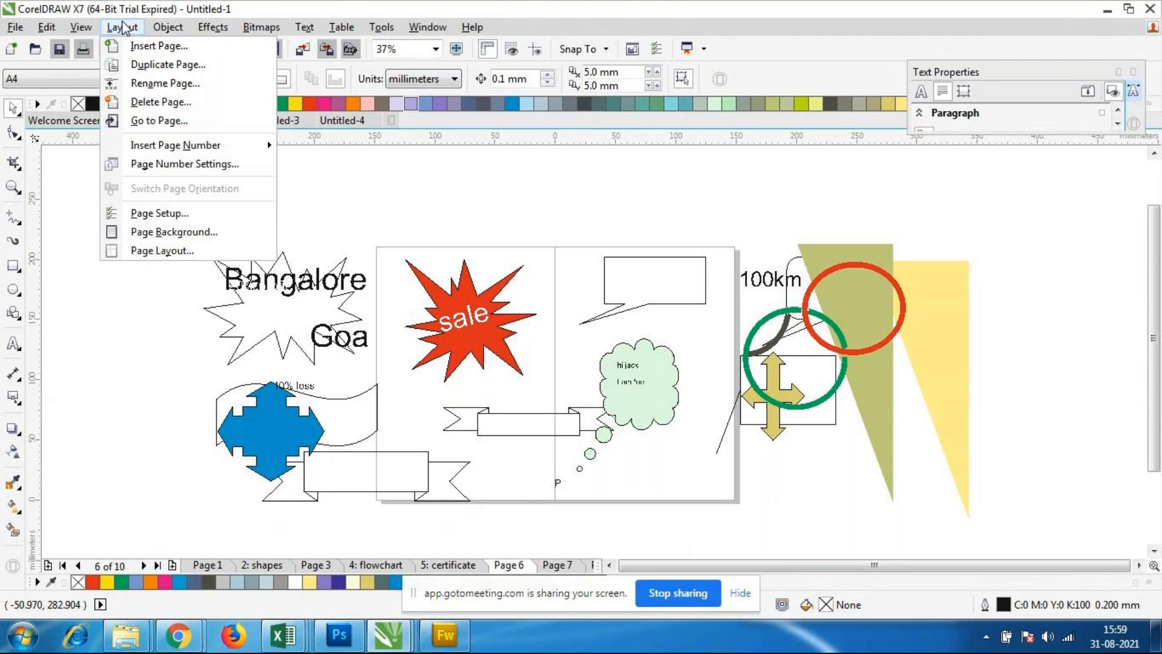
pyautogui.click(517, 279)
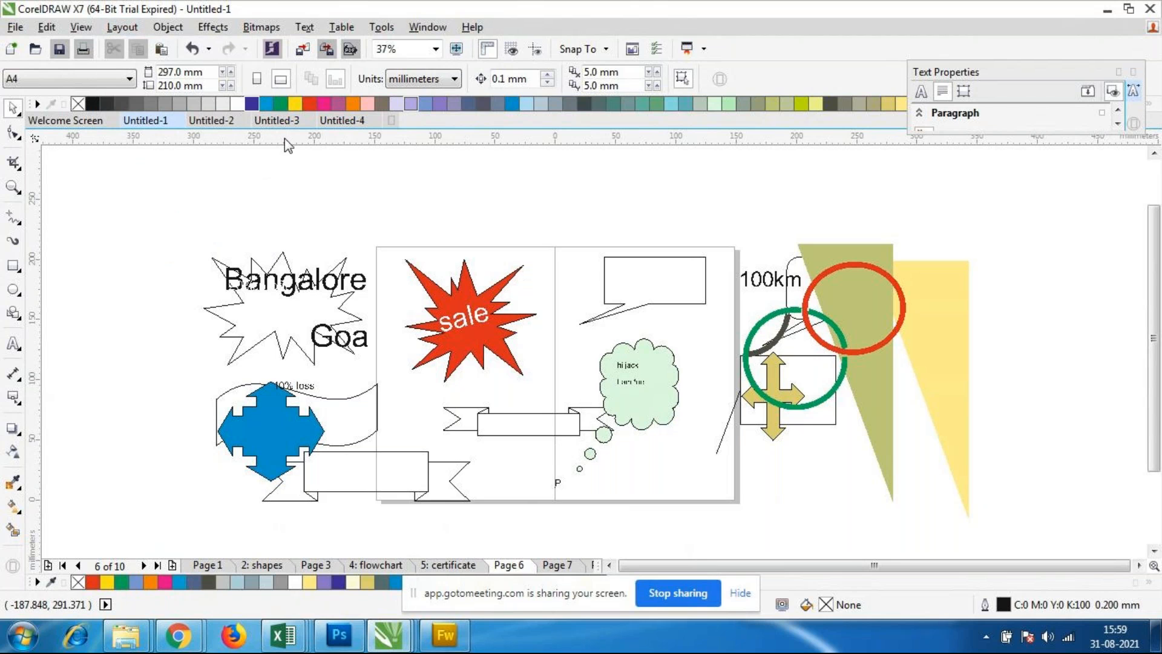
# Step: Change the page layout of Untitled-1 from Booklet to Book, keeping facing pages enabled and the right-side start
pyautogui.click(138, 29)
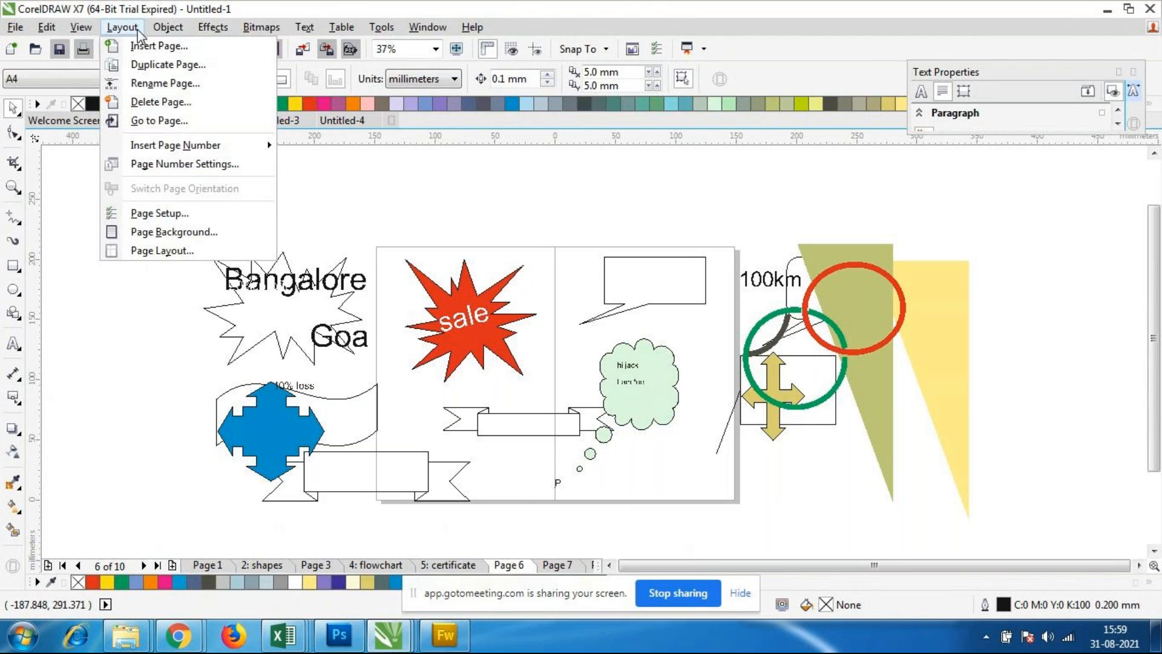
pyautogui.click(161, 250)
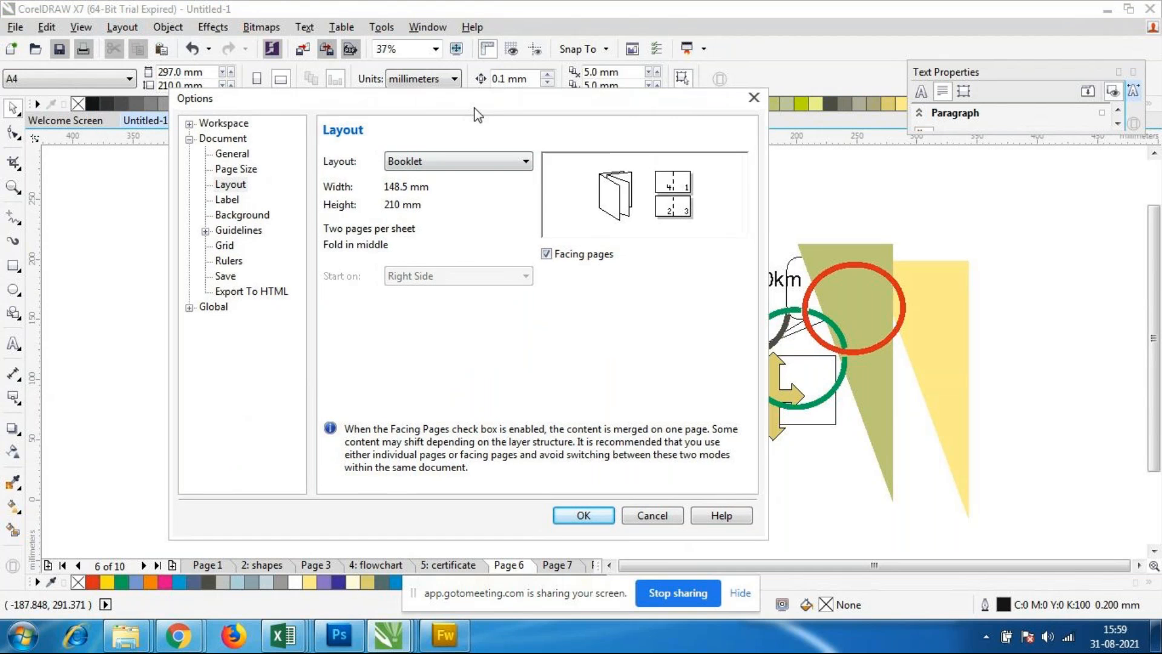
pyautogui.click(519, 189)
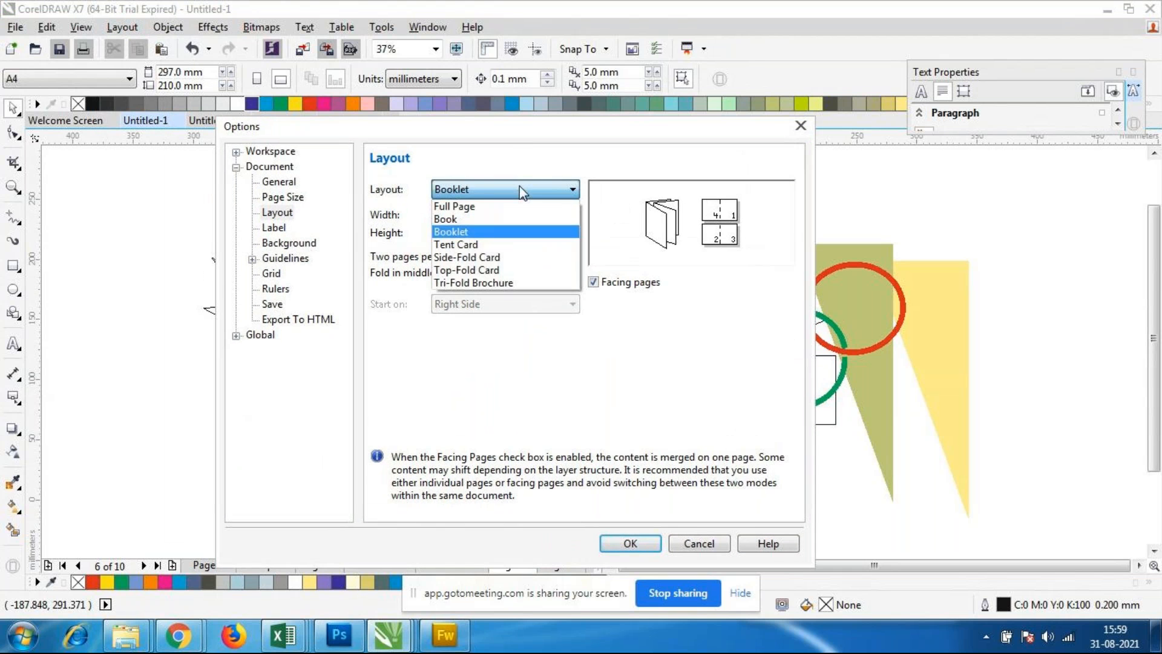
pyautogui.click(493, 220)
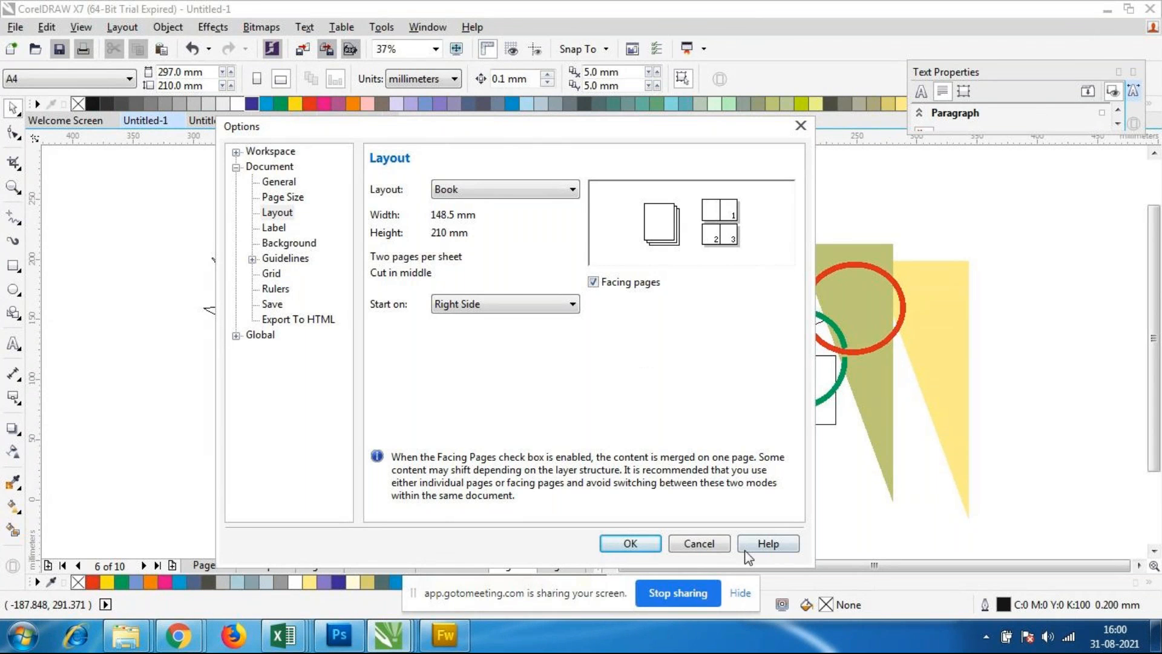
pyautogui.click(628, 546)
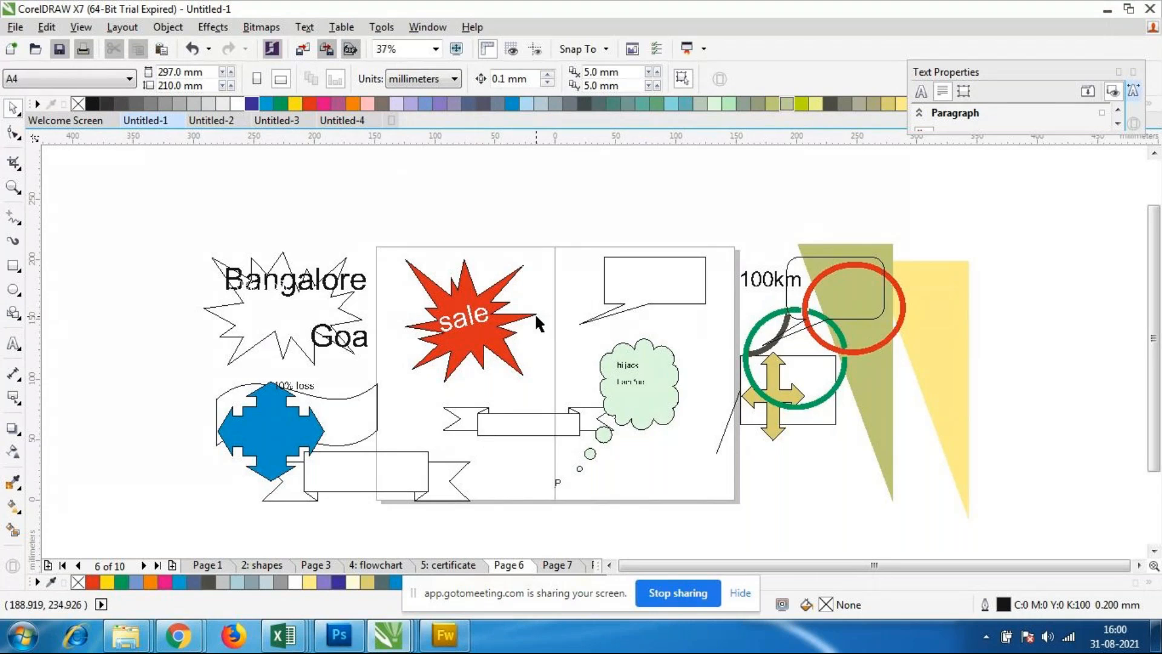
# Step: Marquee-select each half of the Page 6 spread in turn to inspect the two facing pages' areas
pyautogui.scroll(-2, 535, 313)
pyautogui.scroll(2, 542, 313)
pyautogui.moveTo(366, 230); pyautogui.dragTo(545, 489)
pyautogui.moveTo(548, 237); pyautogui.dragTo(720, 490)
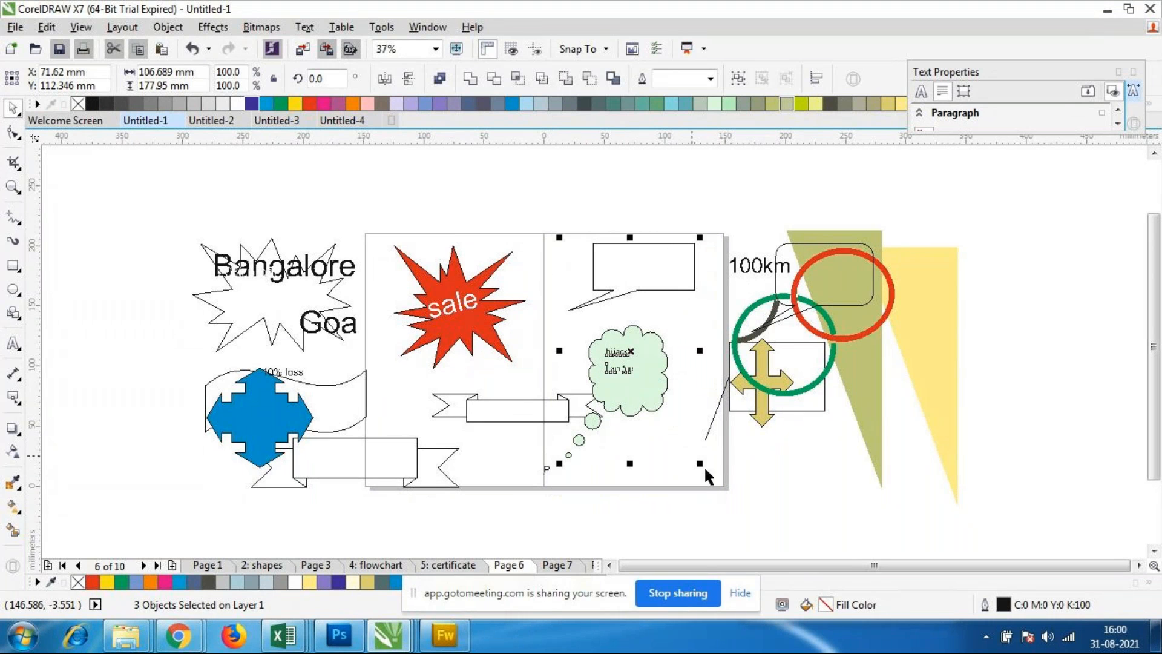
pyautogui.moveTo(365, 230); pyautogui.dragTo(539, 489)
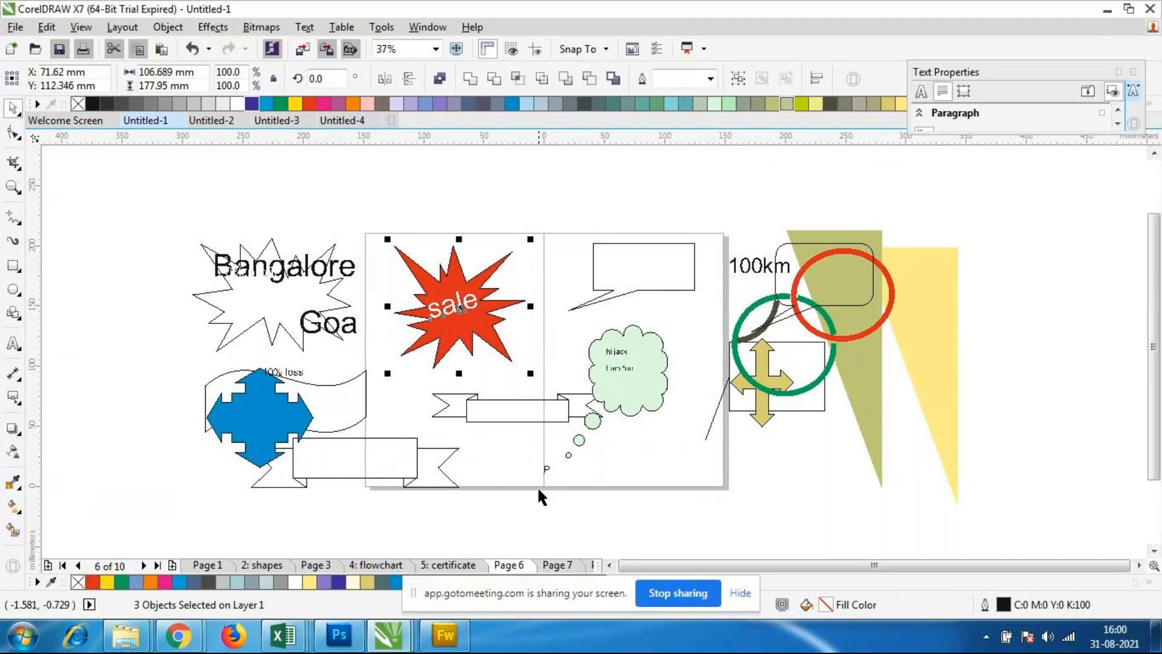
pyautogui.click(377, 252)
pyautogui.moveTo(365, 231); pyautogui.dragTo(541, 489)
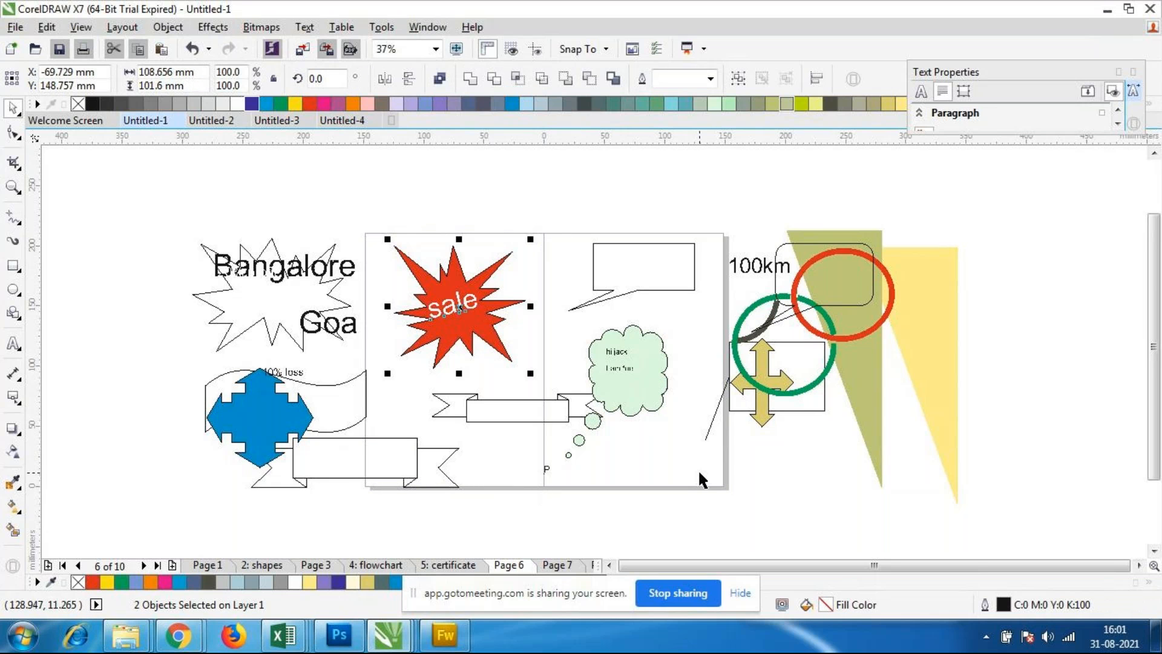
# Step: View the certificate page and Page 3 to examine how the Book layout displays their facing pages
pyautogui.click(460, 567)
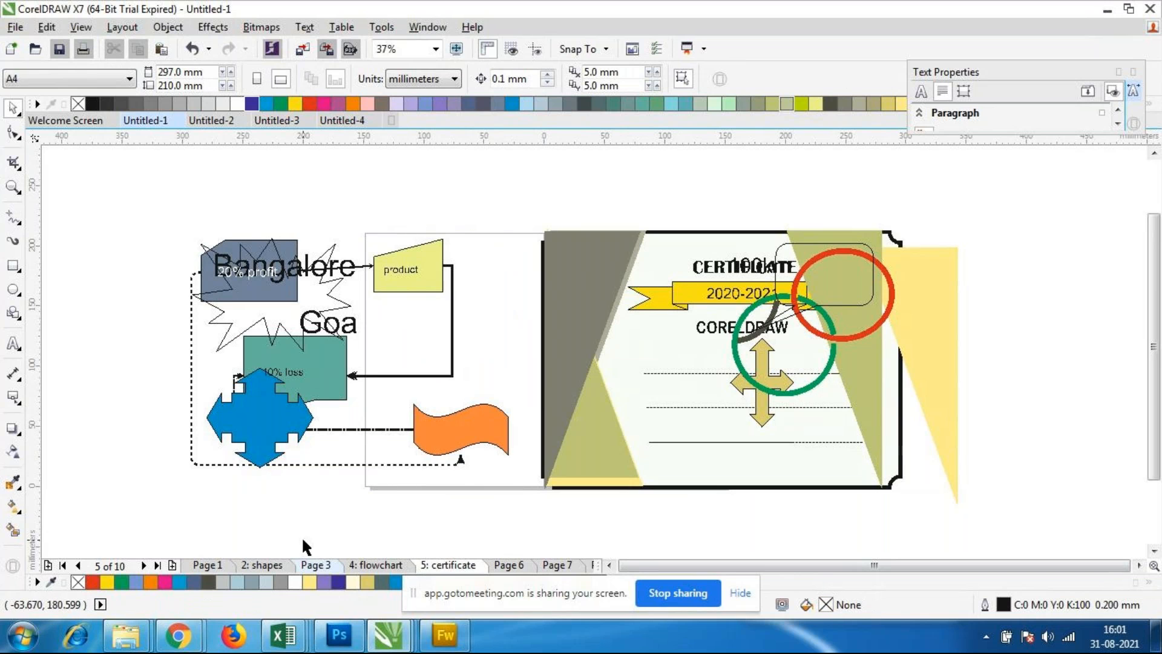
pyautogui.click(310, 569)
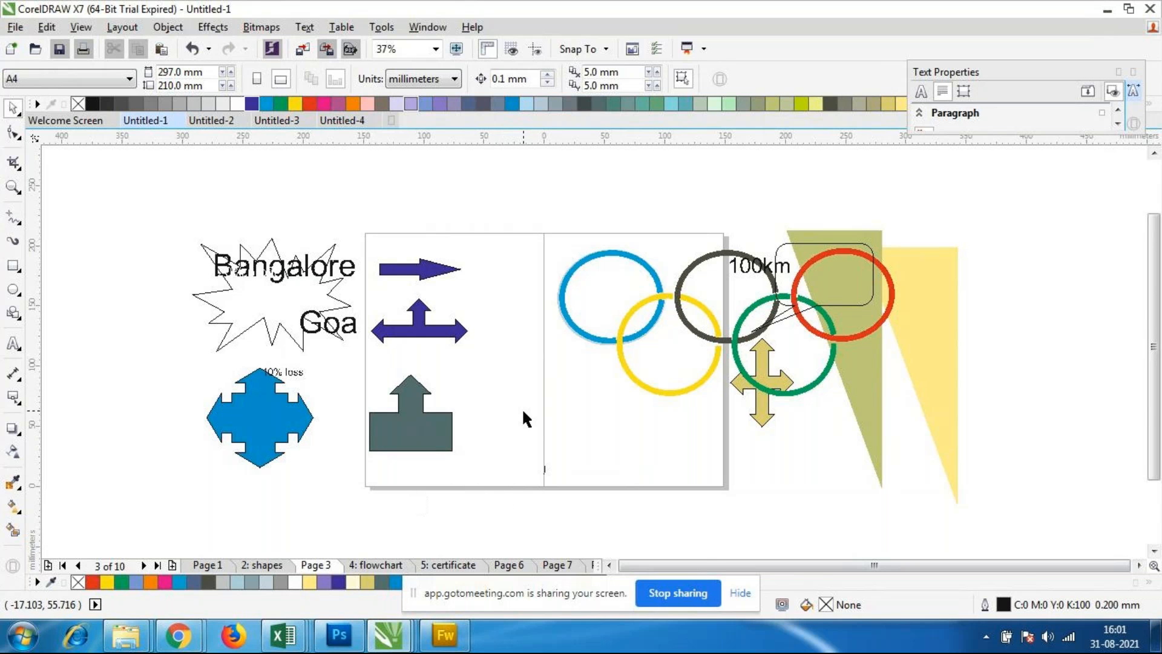
pyautogui.scroll(1, 525, 413)
pyautogui.scroll(-1, 470, 298)
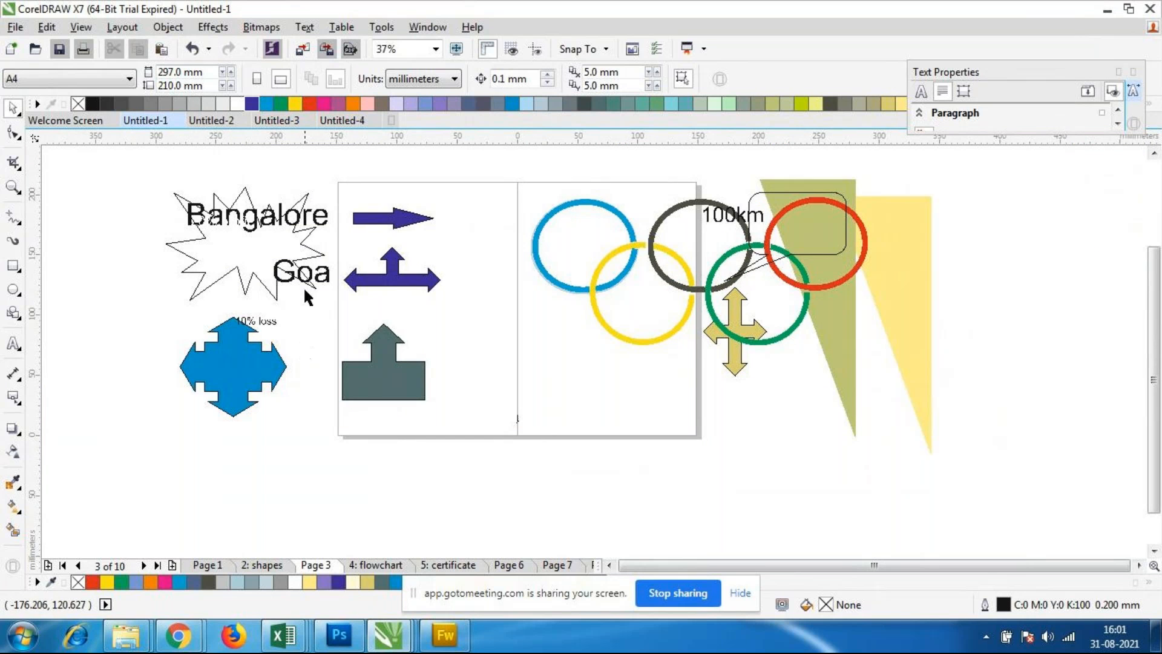
pyautogui.scroll(-2, 304, 282)
pyautogui.scroll(2, 272, 220)
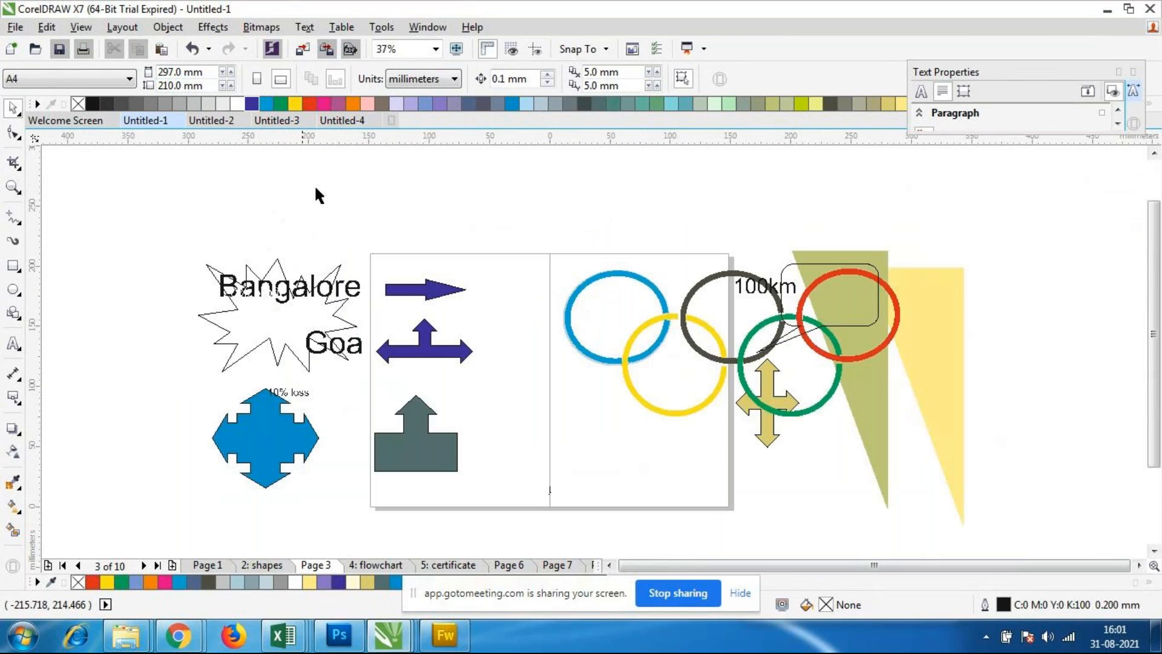
# Step: Look over the page number insertion options without inserting a page number
pyautogui.click(122, 28)
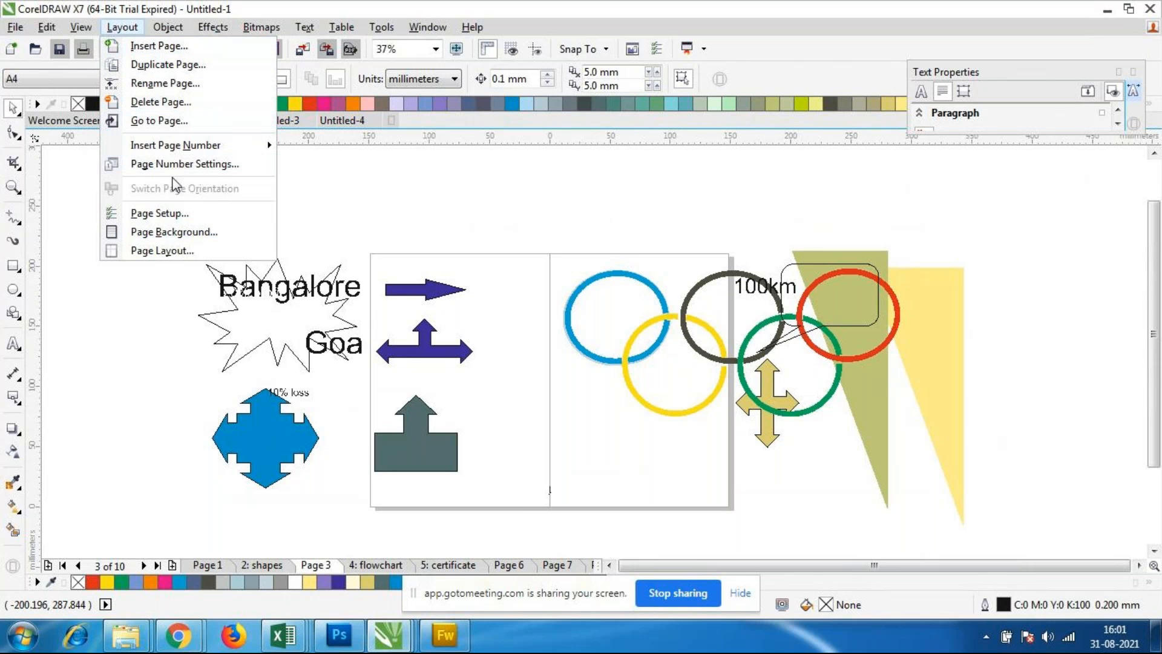
pyautogui.moveTo(210, 147)
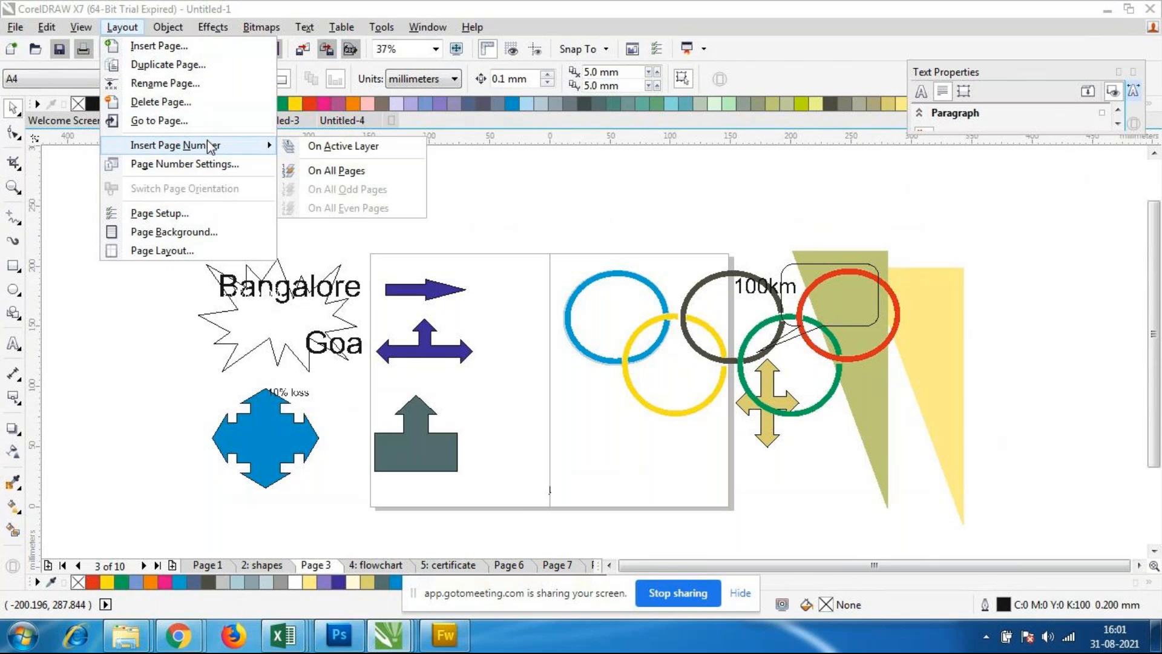
pyautogui.press('Escape')
pyautogui.press('Escape')
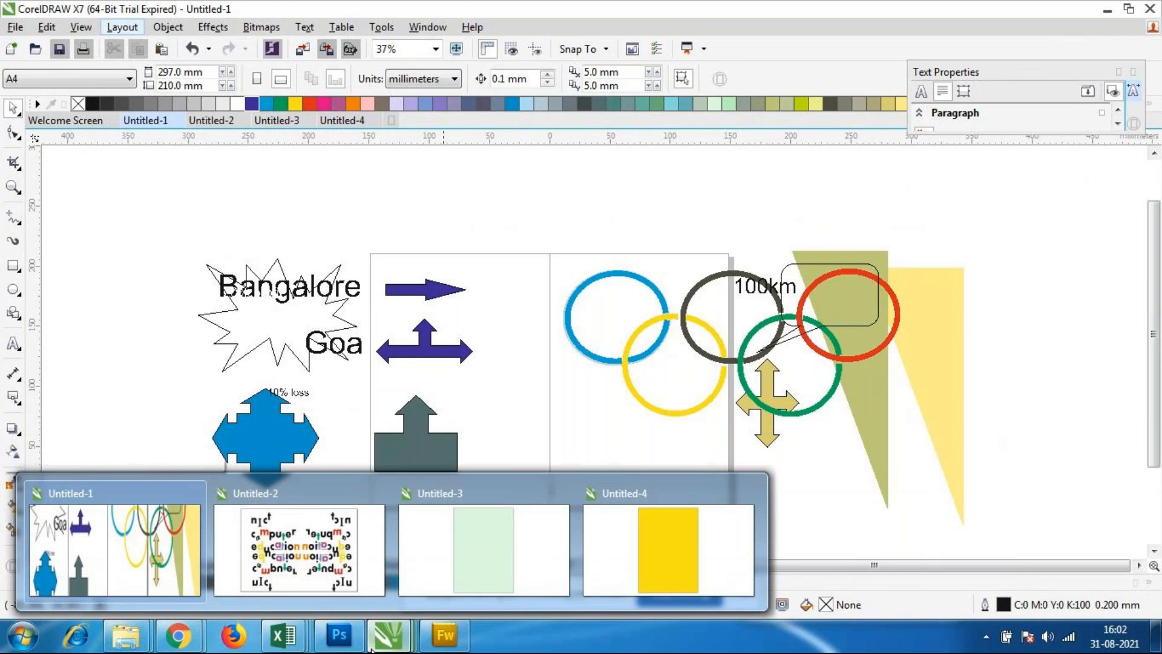
# Step: Switch to the Untitled-3 document and browse the logo1, benz logo and Page 3 pages, returning to logo1
pyautogui.click(519, 544)
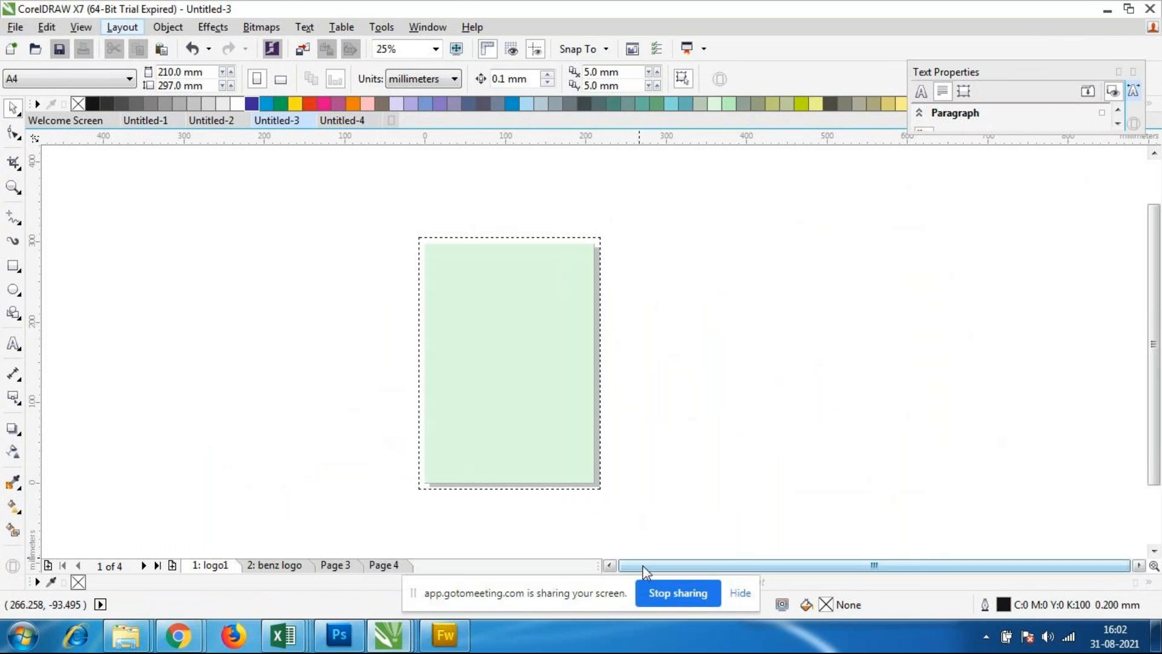
pyautogui.click(289, 565)
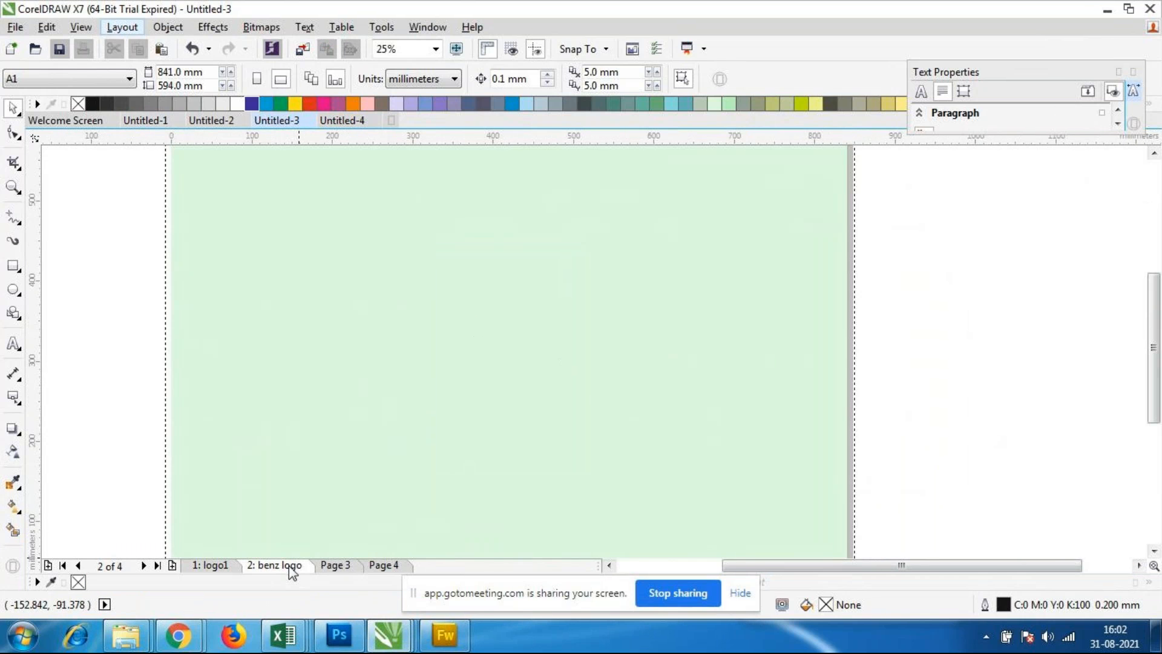
pyautogui.click(204, 566)
pyautogui.click(275, 564)
pyautogui.click(336, 565)
pyautogui.click(208, 565)
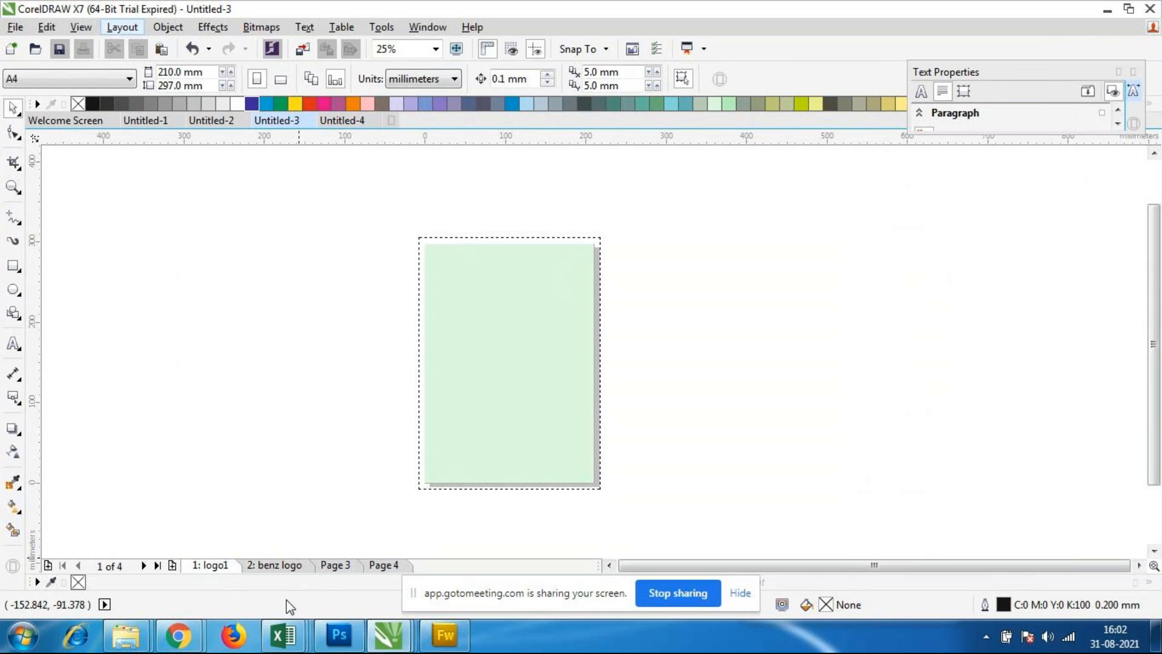
# Step: Check the page size settings on the logo1 and benz logo pages, and view Page 3
pyautogui.click(128, 79)
pyautogui.click(129, 78)
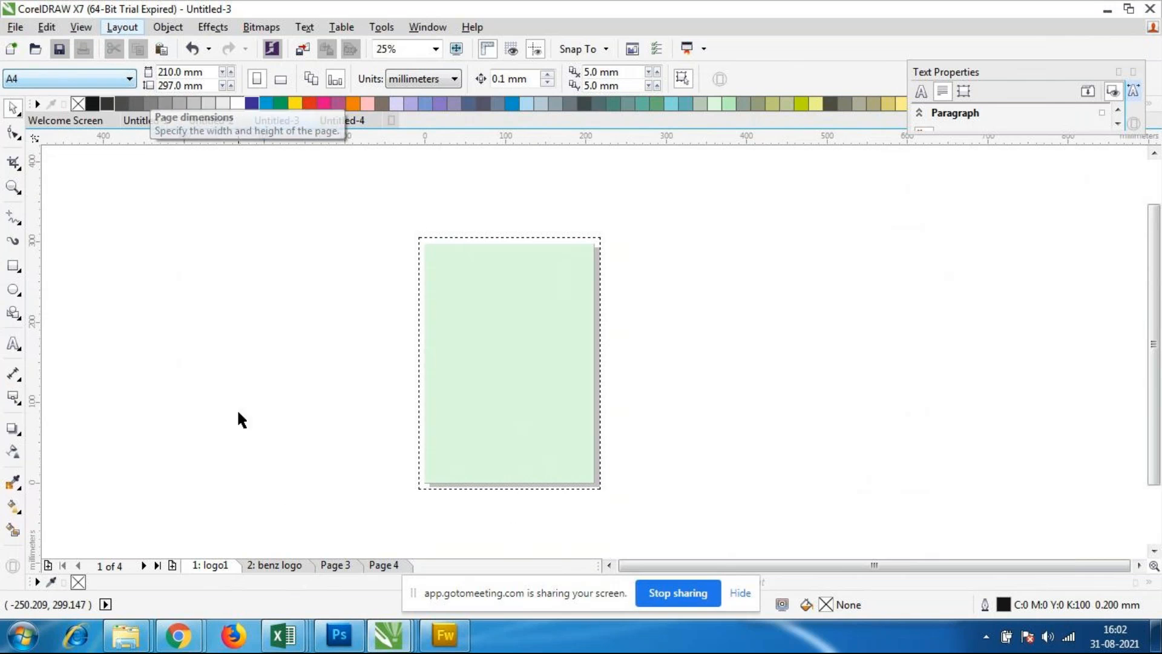
pyautogui.click(289, 566)
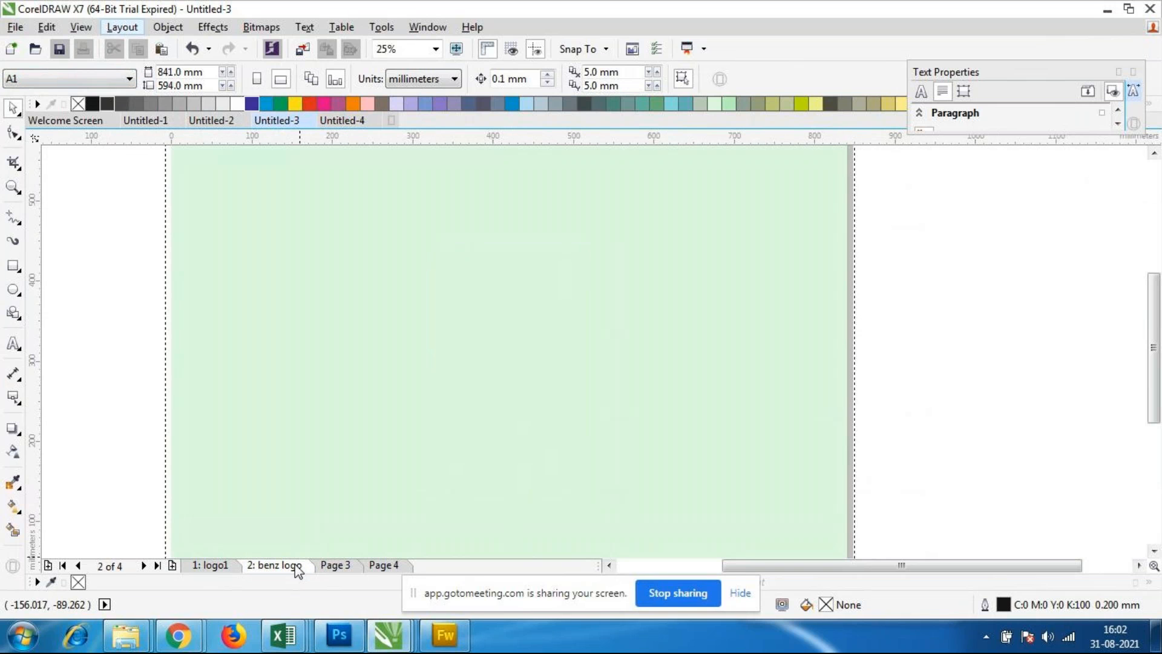
pyautogui.scroll(-2, 256, 328)
pyautogui.scroll(1, 256, 328)
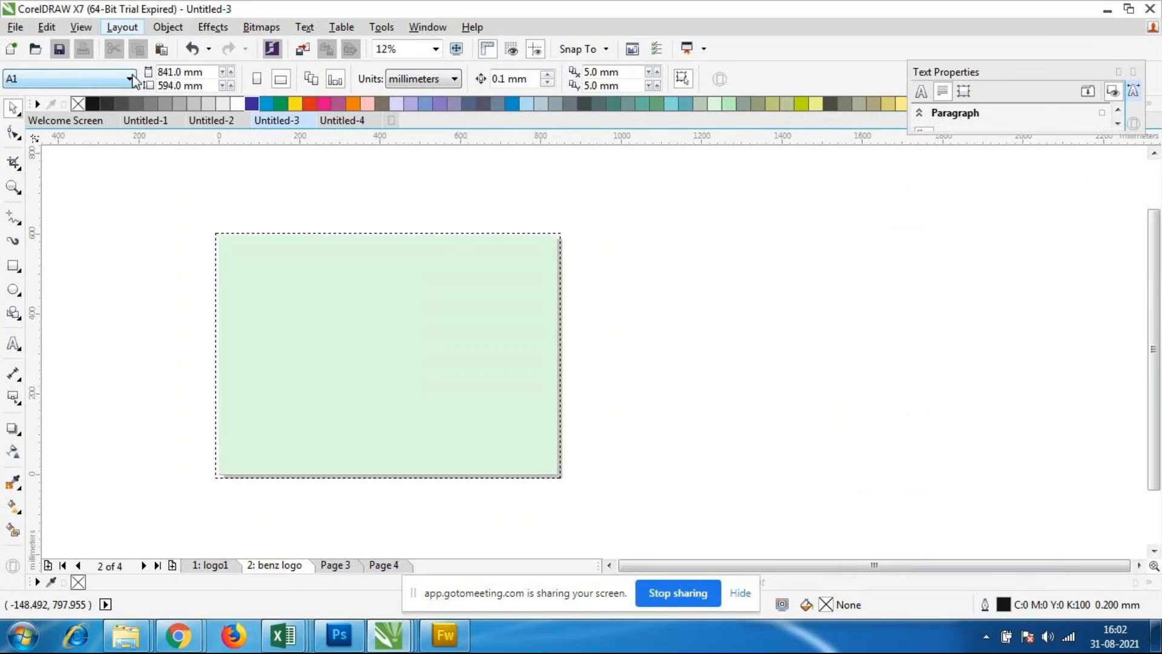
pyautogui.click(330, 569)
# Step: Return to the benz logo page and remove the page background colour from Untitled-3
pyautogui.click(270, 567)
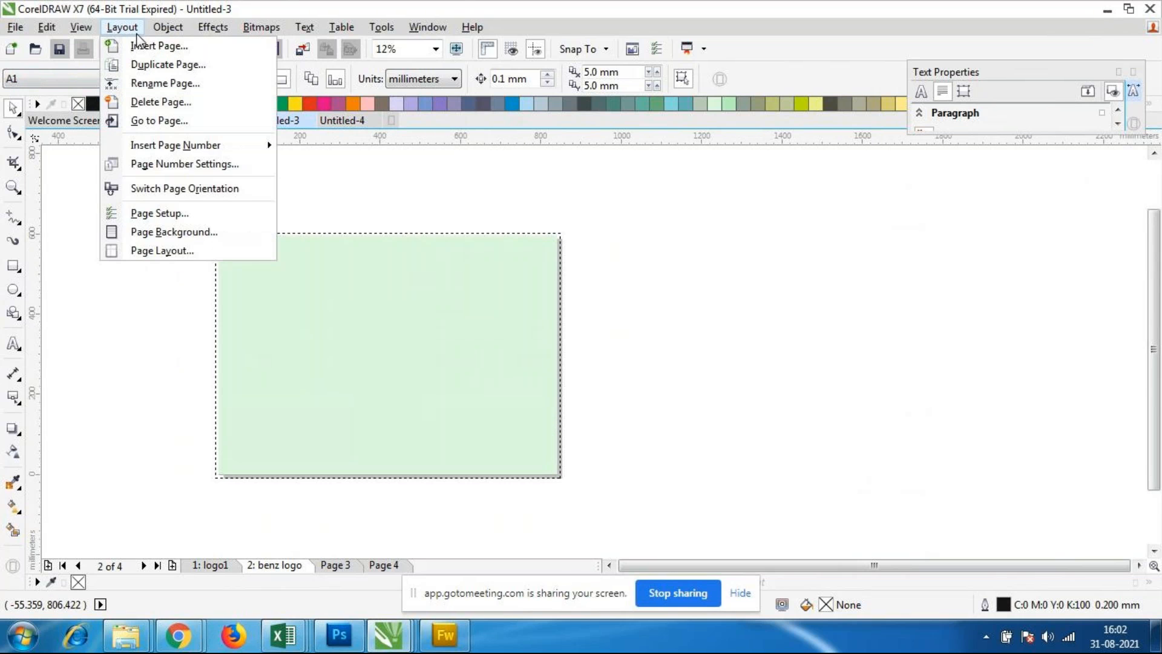
pyautogui.click(174, 232)
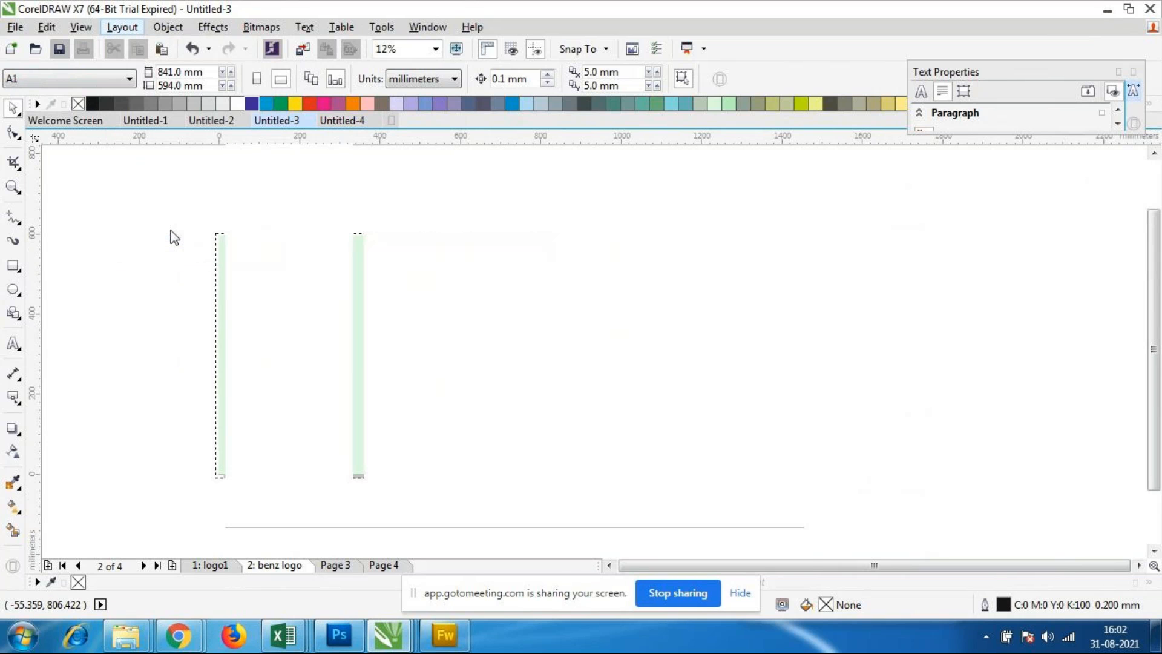
pyautogui.click(627, 542)
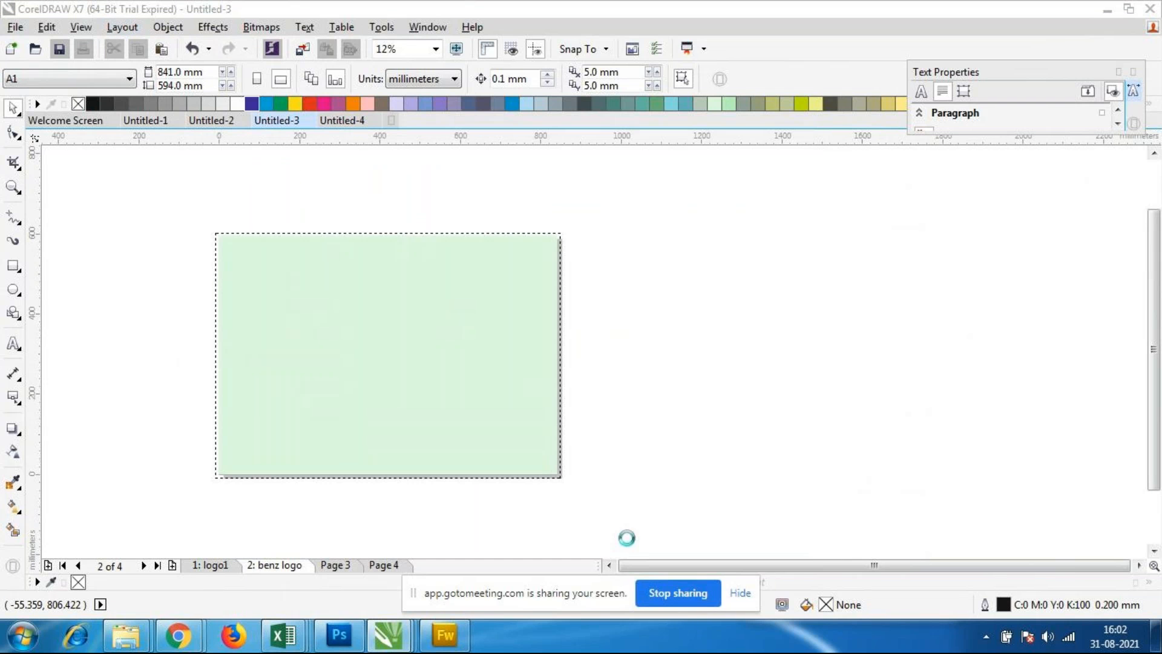
pyautogui.scroll(-1, 356, 287)
pyautogui.scroll(1, 236, 284)
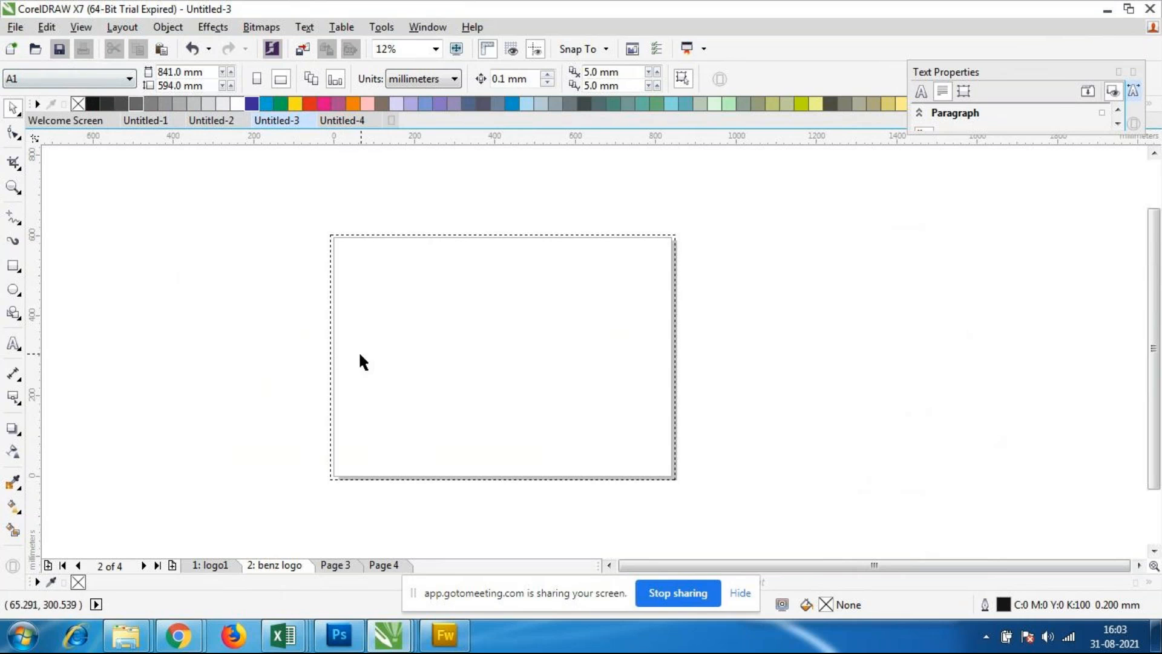
# Step: Switch to the GoToMeeting window in Chrome to check the meeting, and return to Untitled-3 in CorelDRAW
pyautogui.moveTo(181, 643)
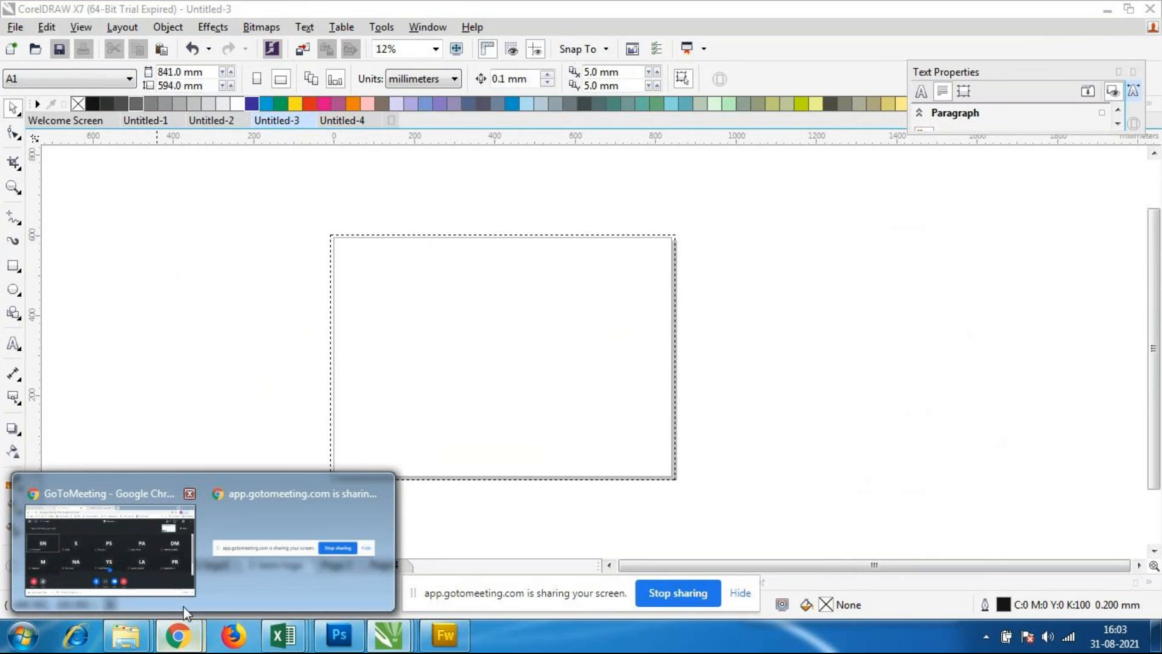
pyautogui.click(154, 562)
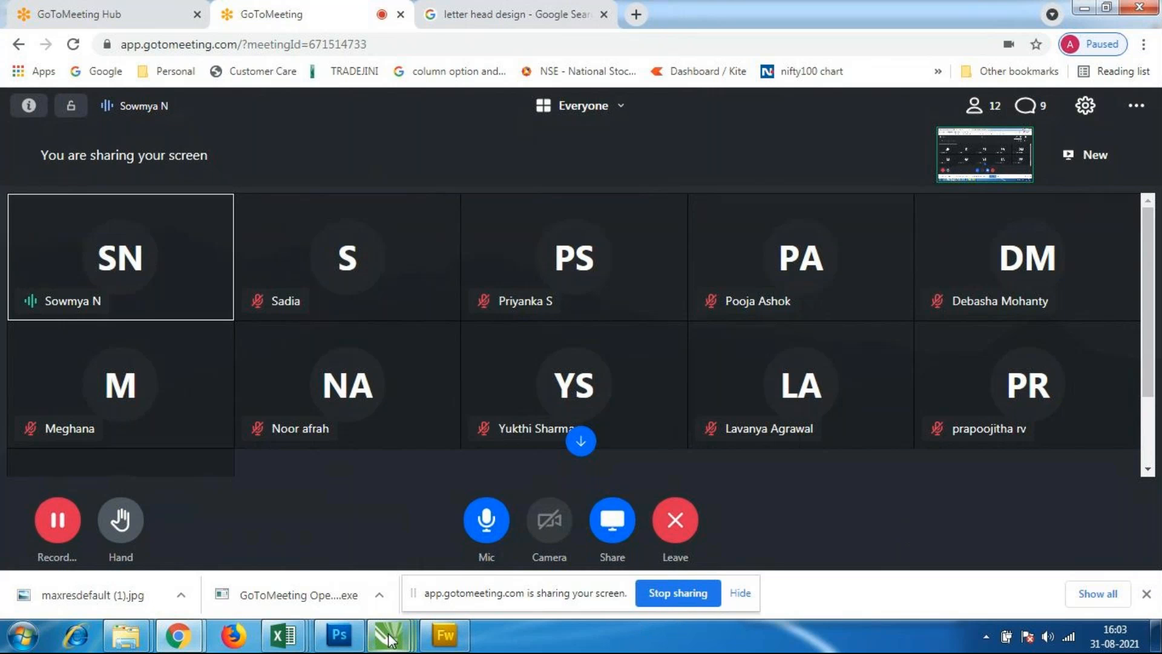
pyautogui.moveTo(388, 635)
pyautogui.click(528, 550)
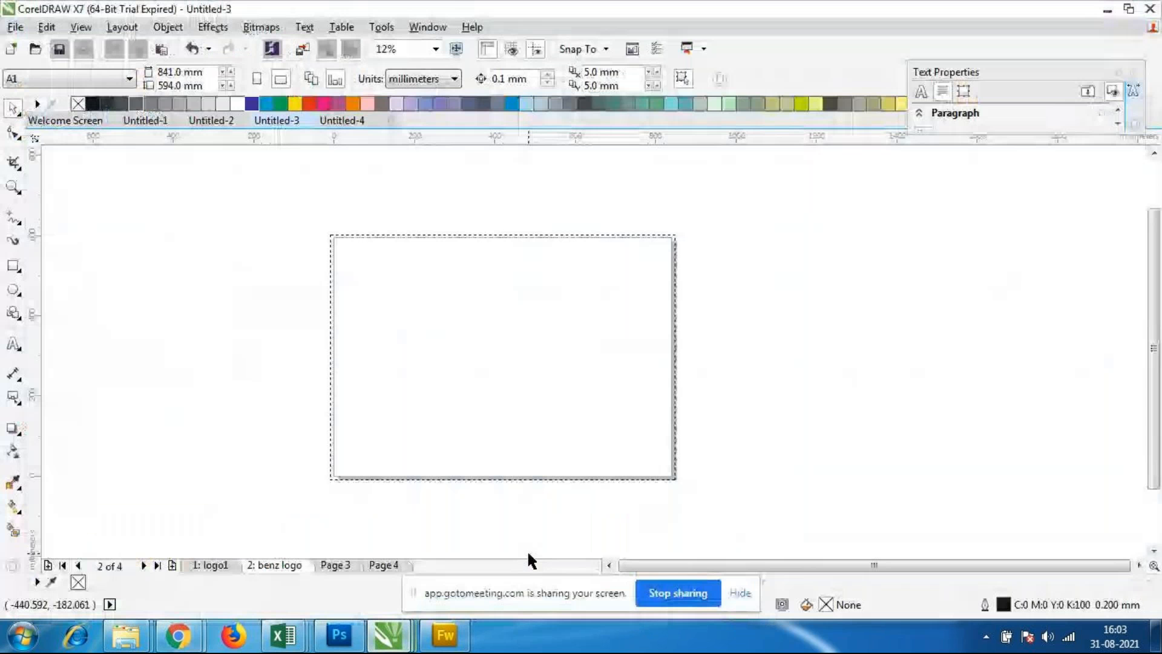
# Step: Set the benz logo page's size to the Business Card preset
pyautogui.scroll(-2, 400, 277)
pyautogui.scroll(2, 398, 277)
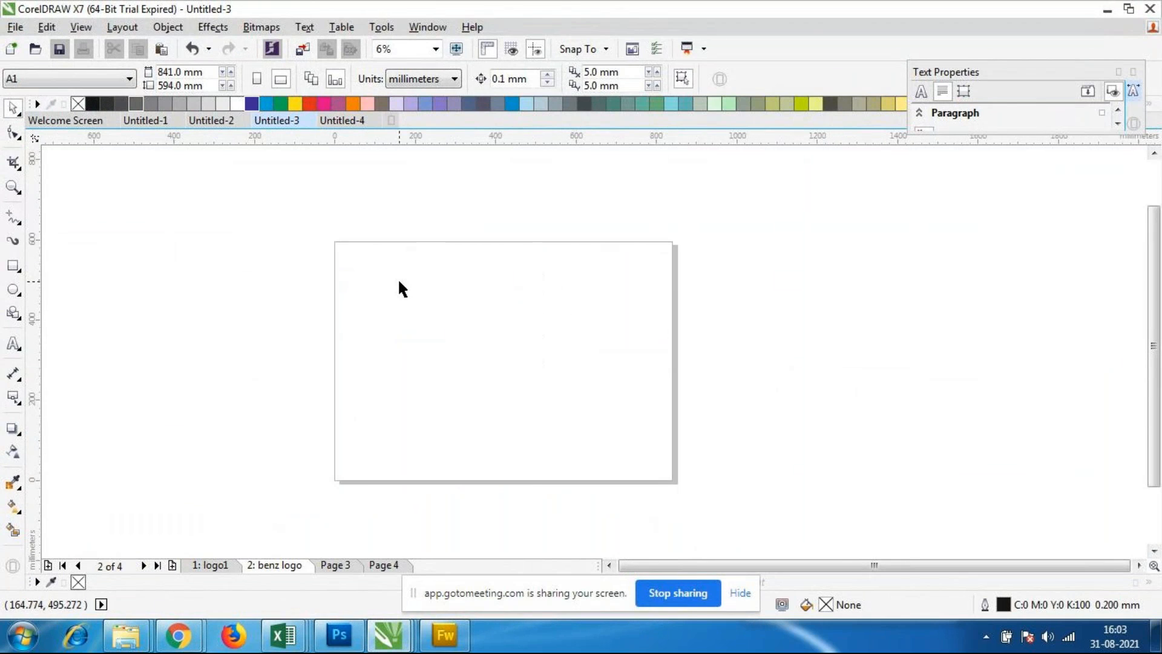
pyautogui.click(84, 80)
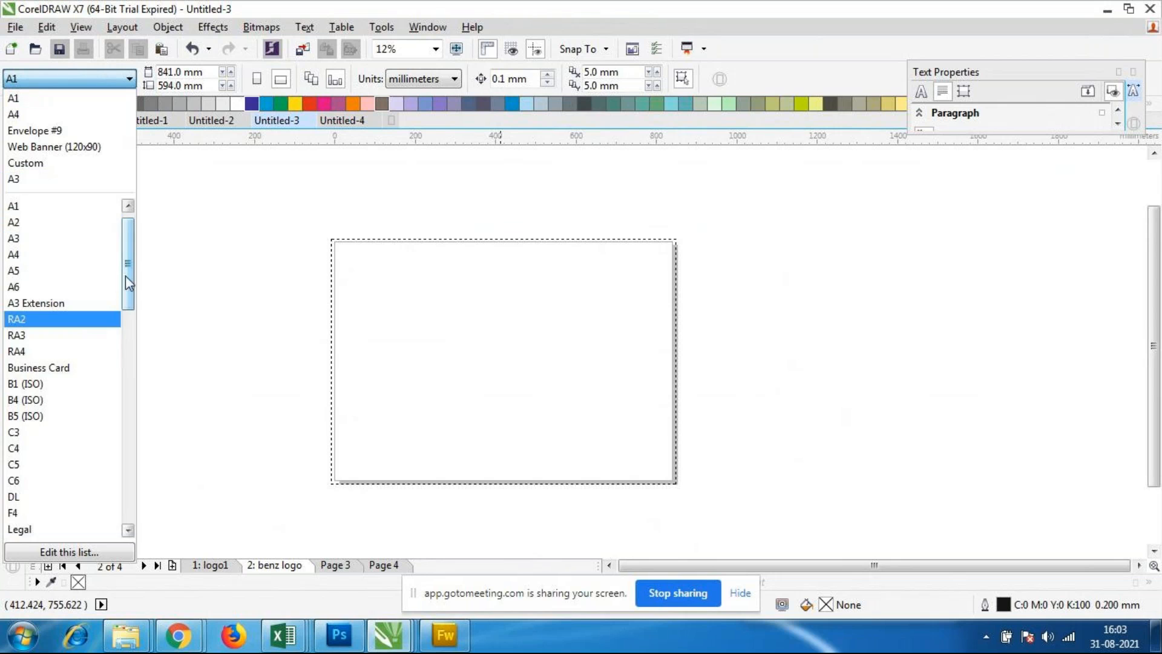
pyautogui.click(66, 369)
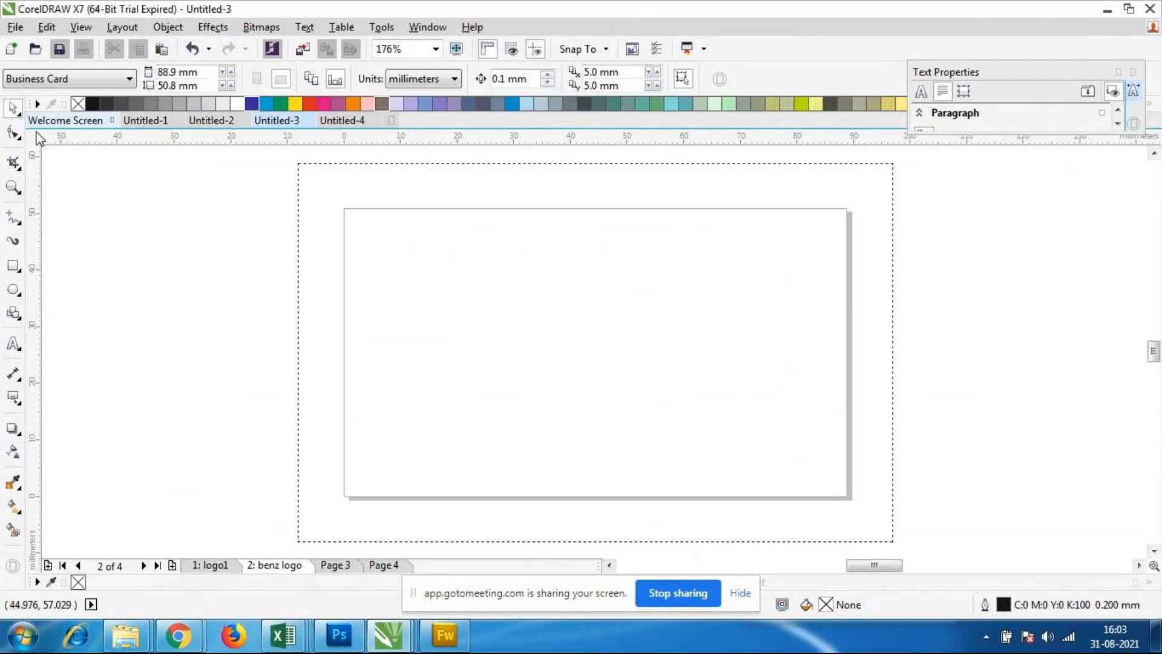
# Step: Start a new document and choose the Business Card page size for it
pyautogui.click(15, 27)
pyautogui.click(28, 41)
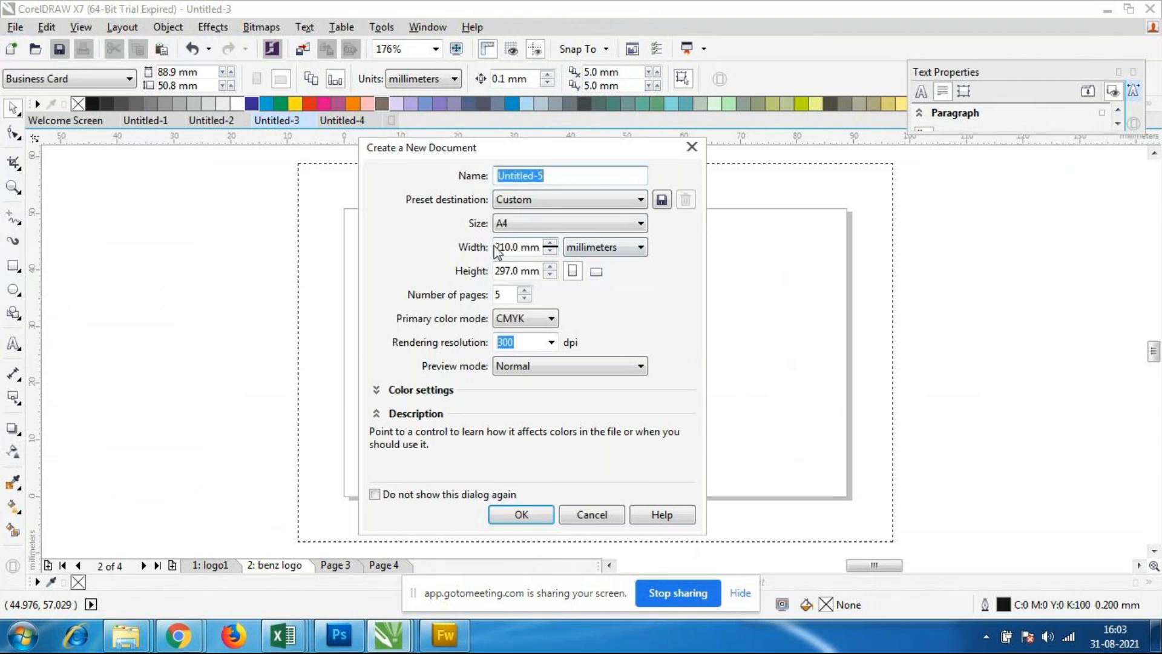
pyautogui.click(550, 222)
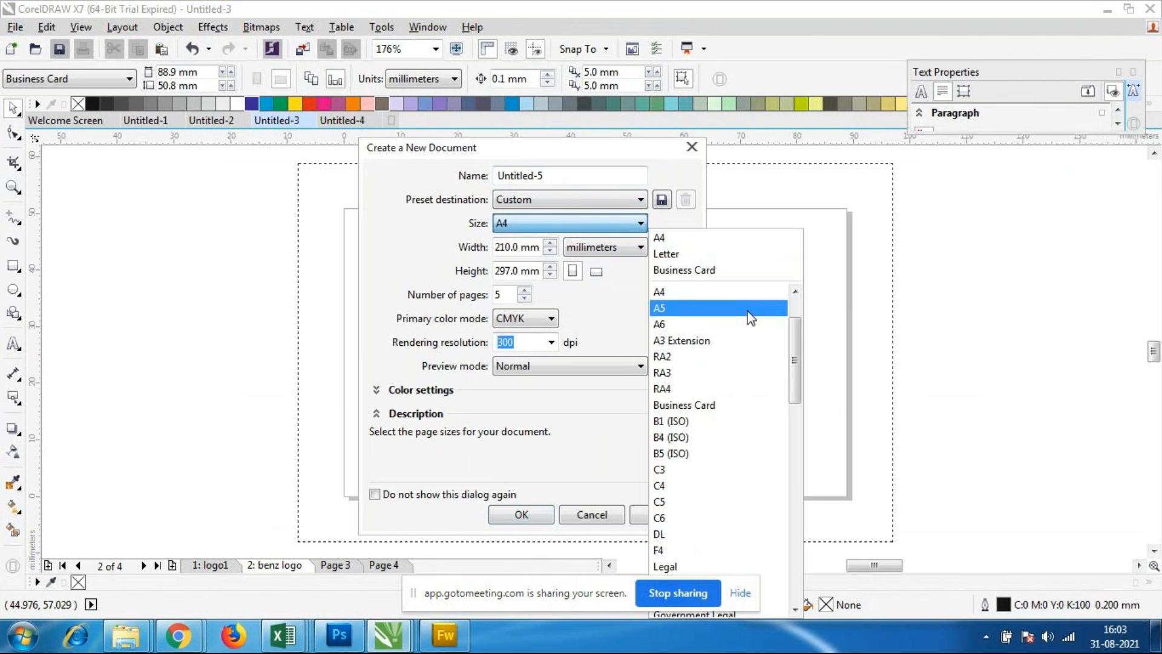
pyautogui.click(701, 407)
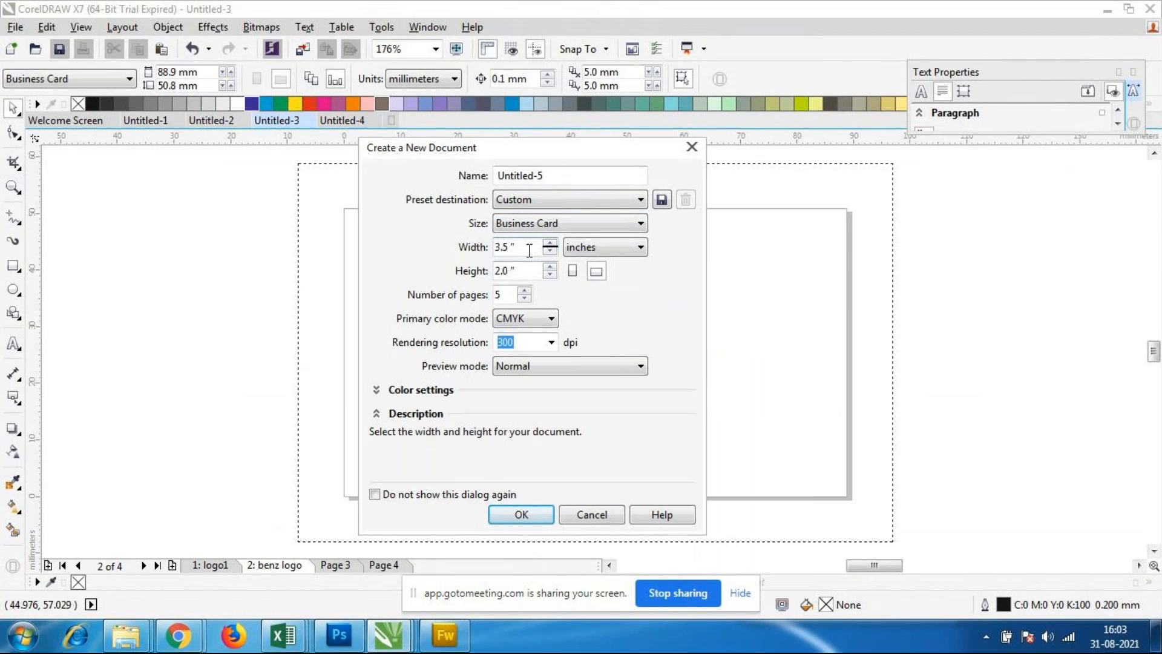
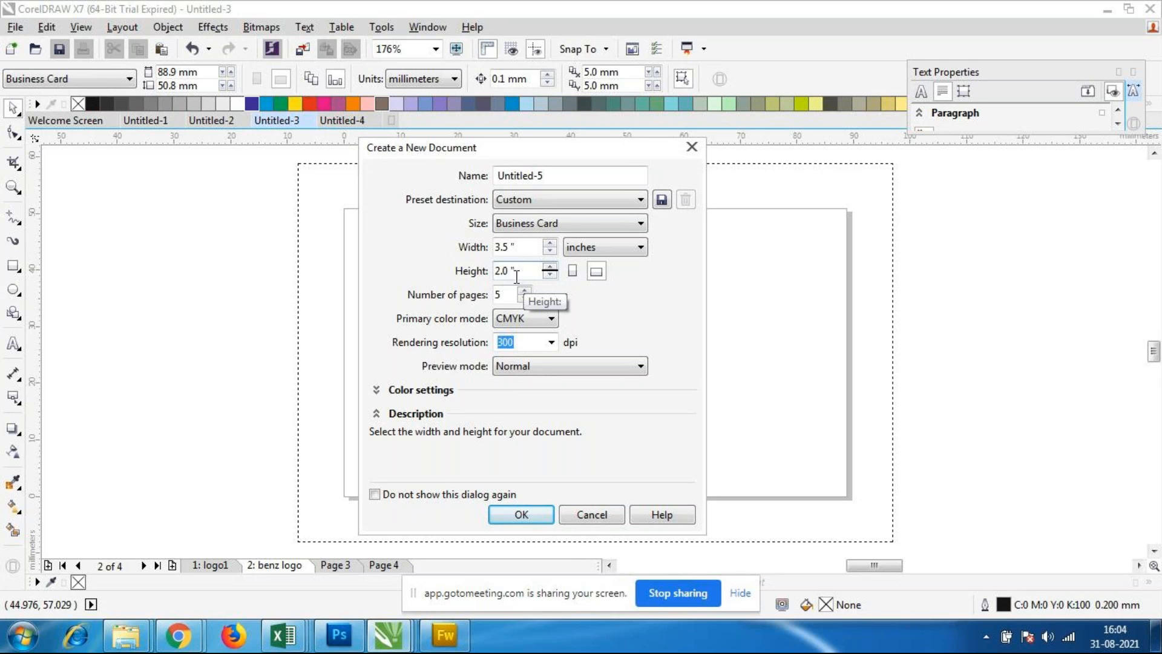
# Step: Cancel creating the new document and set Untitled-3's drawing units to inches
pyautogui.click(582, 515)
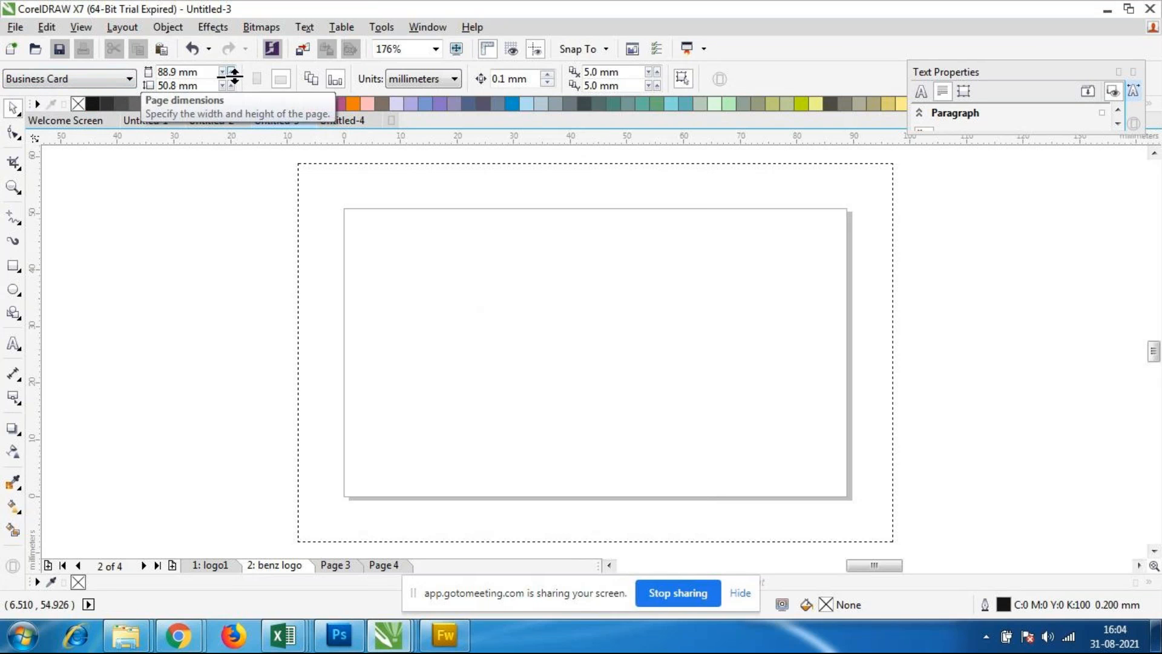
pyautogui.click(434, 84)
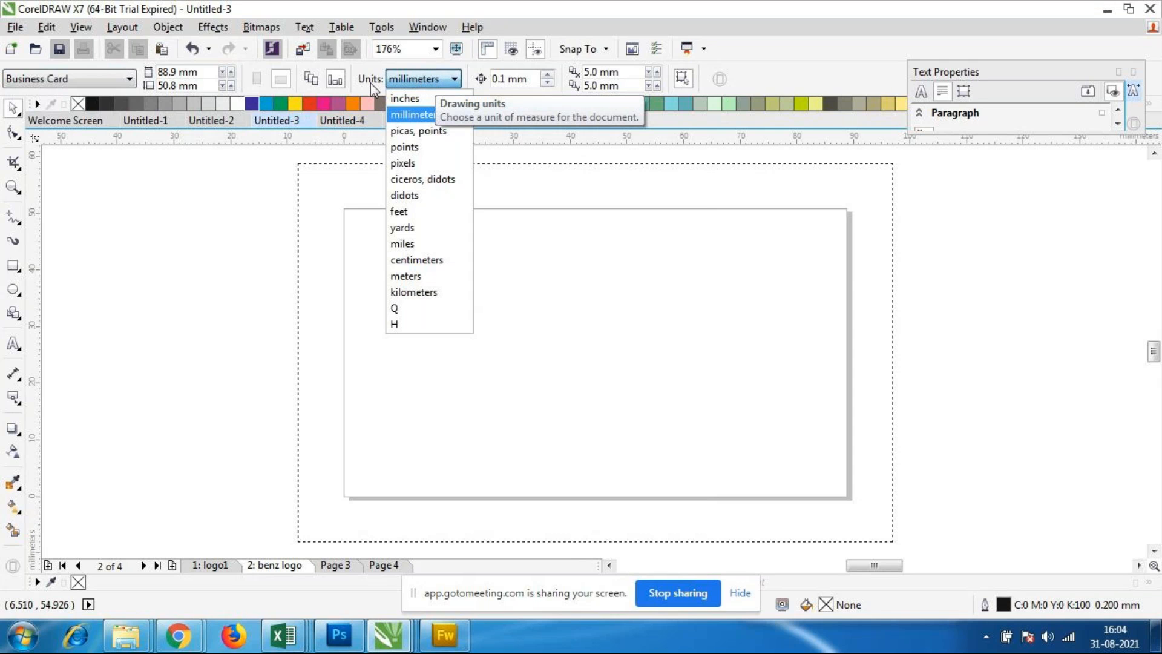
pyautogui.click(415, 101)
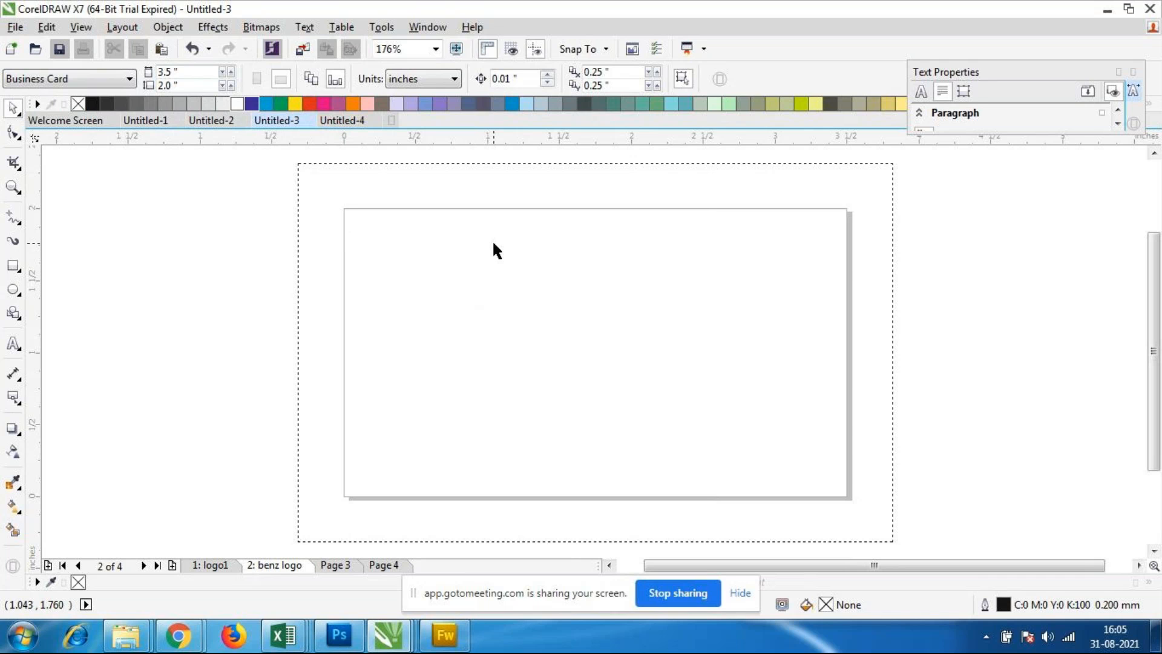
# Step: Draw a right triangle about 0.74 by 1.96 inches along the card's left edge using the Basic Shapes tool
pyautogui.click(15, 316)
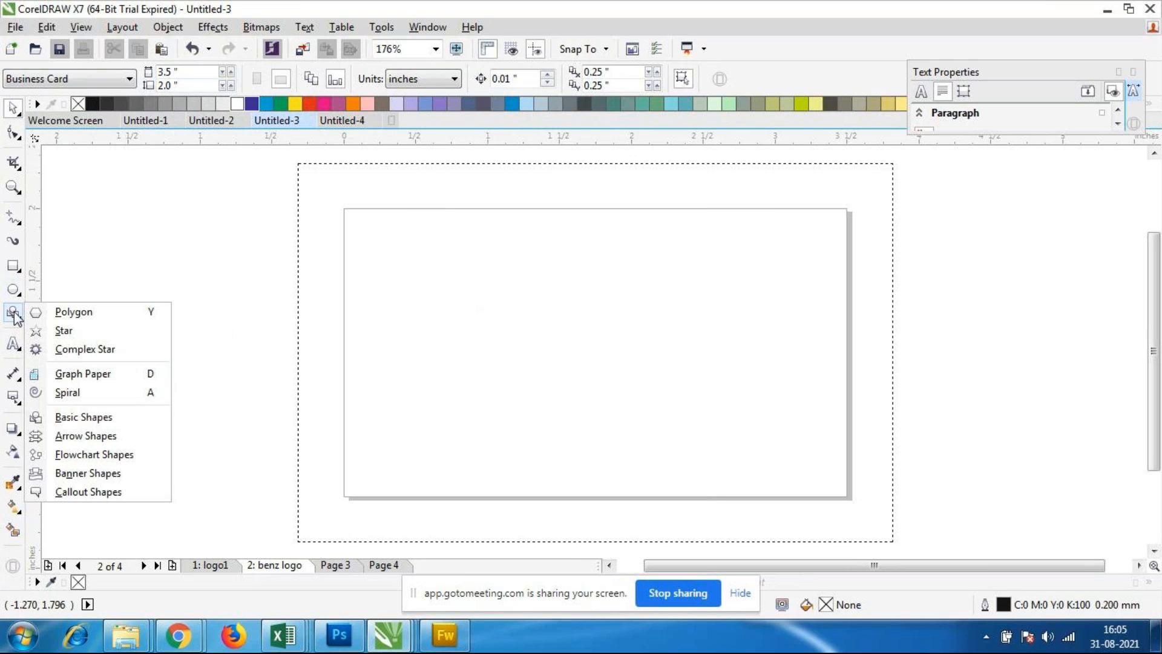
pyautogui.click(83, 417)
pyautogui.click(441, 79)
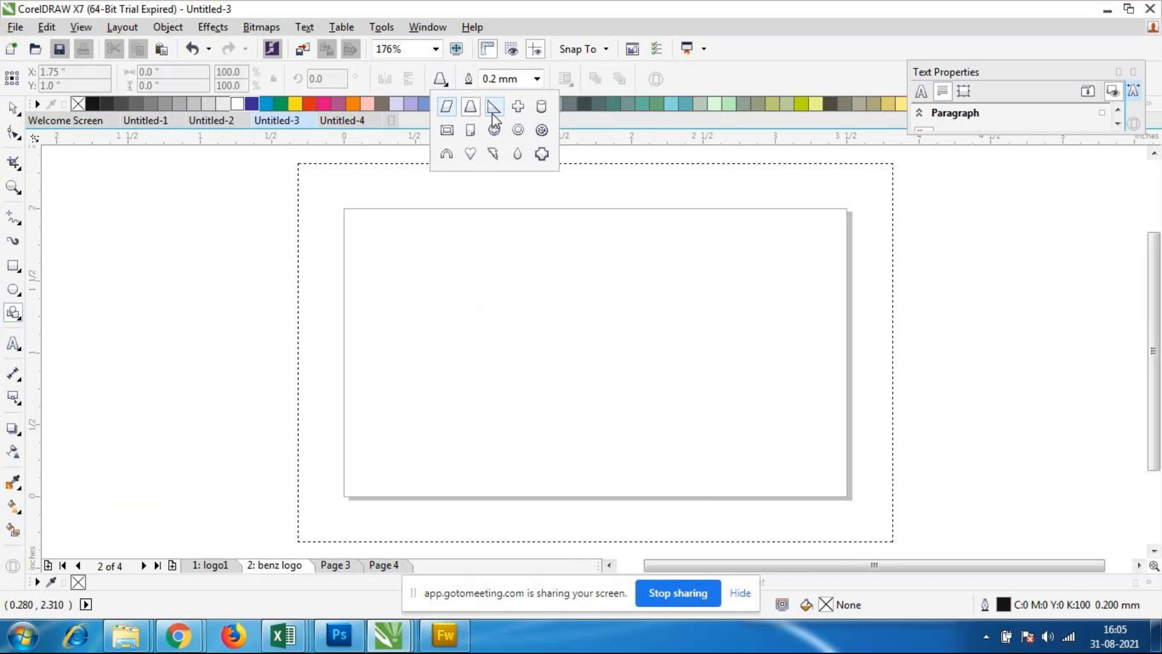
pyautogui.click(494, 109)
pyautogui.moveTo(344, 212); pyautogui.dragTo(452, 494)
pyautogui.click(12, 108)
pyautogui.click(503, 448)
# Step: Try a light blue fill on the triangle, followed by a deeper blue of C:100 M:20 Y:0 K:0
pyautogui.click(416, 429)
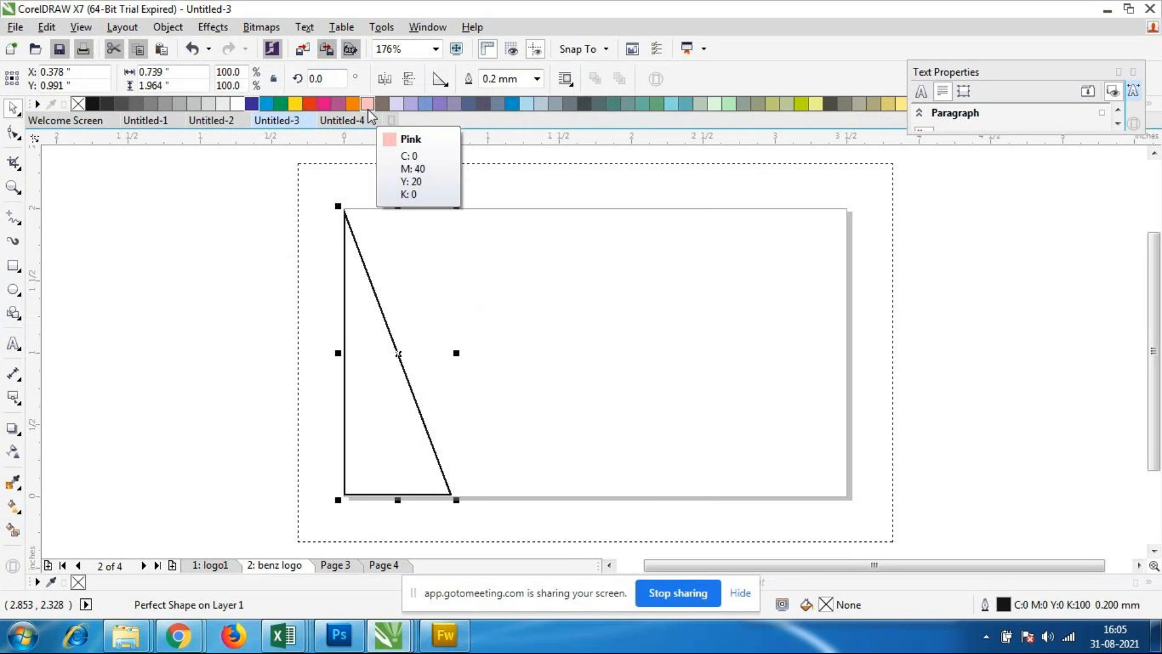
pyautogui.click(186, 258)
pyautogui.click(385, 352)
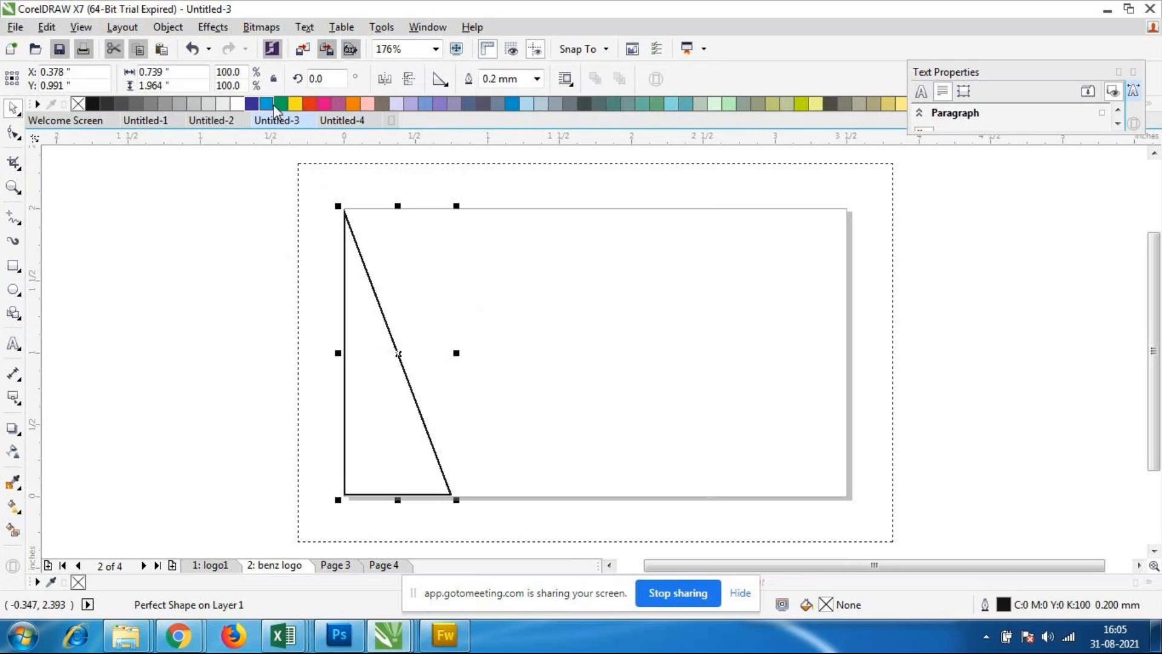
pyautogui.click(524, 105)
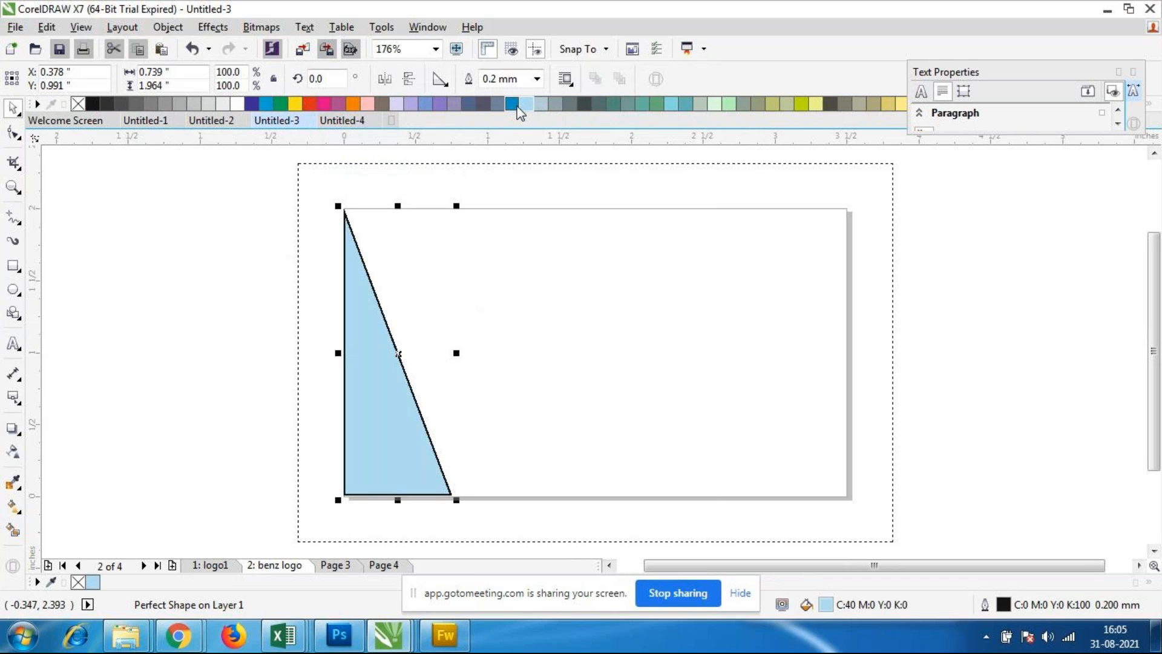
pyautogui.click(512, 104)
pyautogui.click(489, 435)
# Step: Remove the triangle's outline and fill it with pale green, C:20 M:0 Y:20 K:0
pyautogui.click(394, 430)
pyautogui.click(536, 79)
pyautogui.click(500, 94)
pyautogui.click(259, 342)
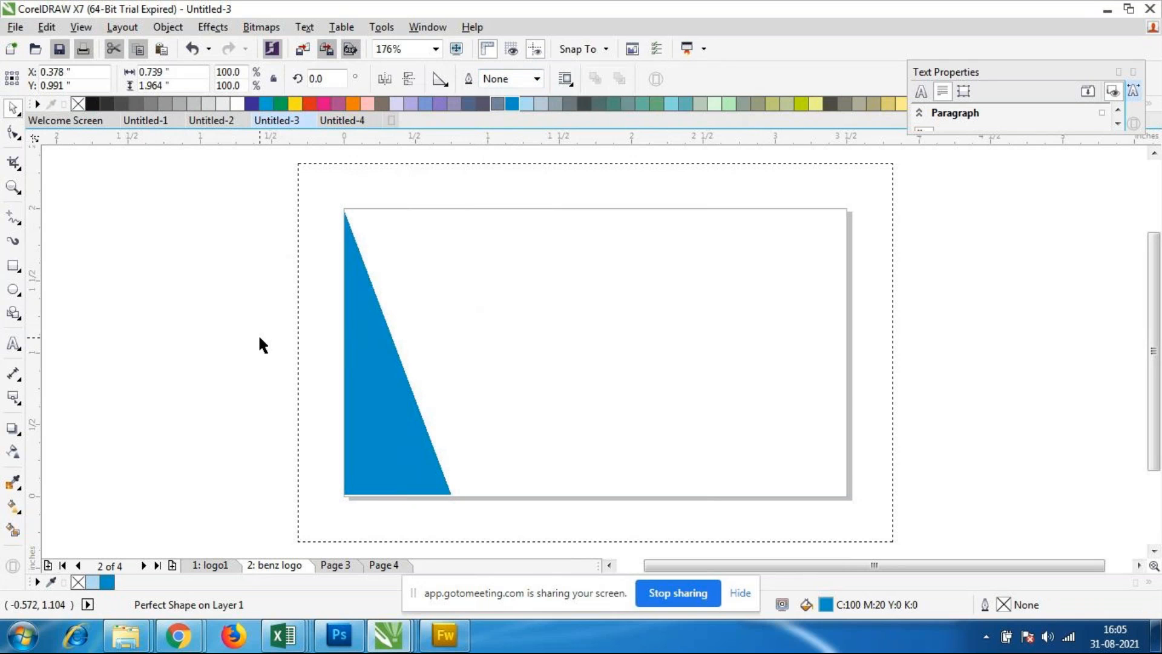
pyautogui.click(363, 376)
pyautogui.click(715, 105)
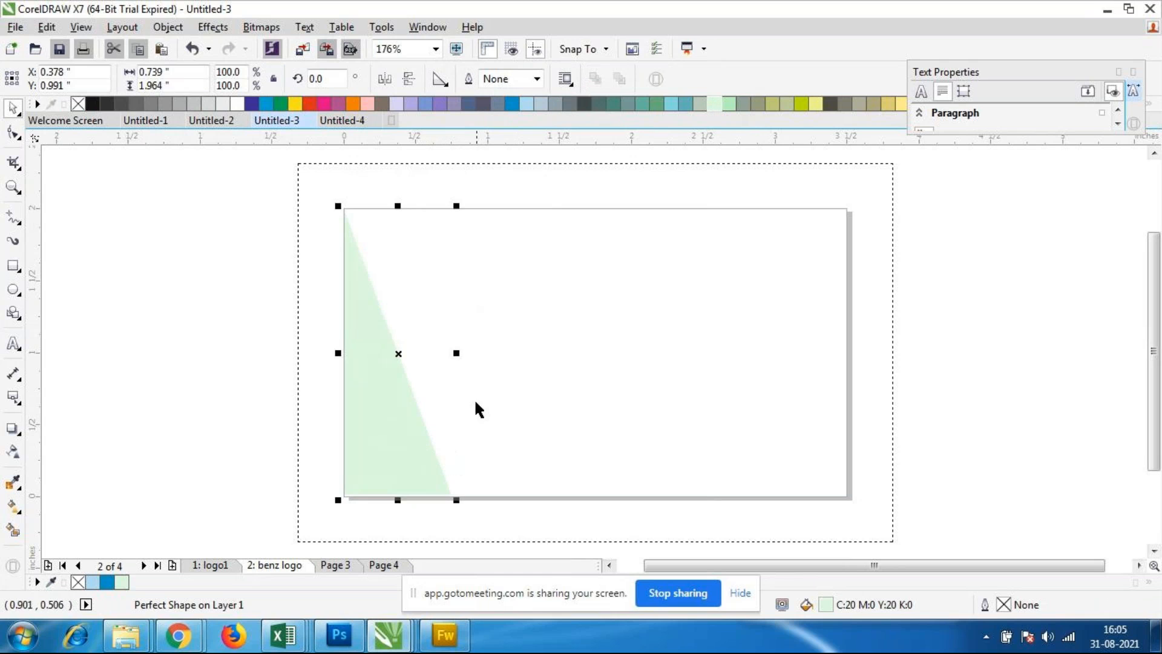
# Step: Duplicate the pale green triangle and choose a grey-green of C:28 M:9 Y:26 K:1 for the copy's fill
pyautogui.hotkey('ctrl', 'd')
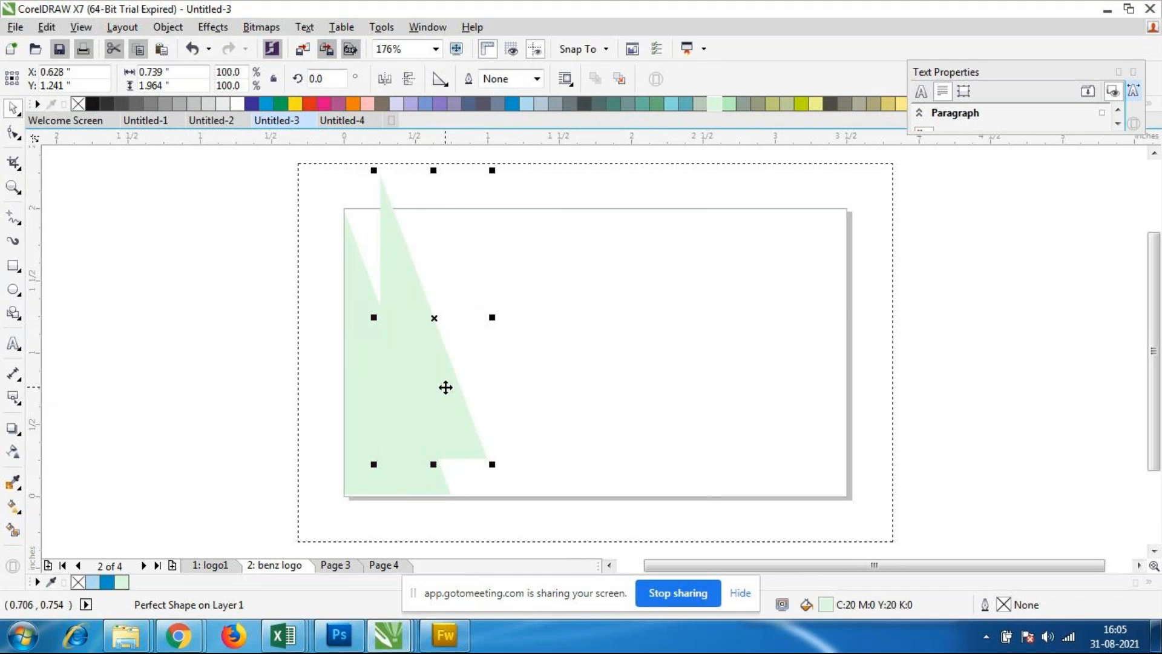
pyautogui.moveTo(445, 388); pyautogui.dragTo(450, 403)
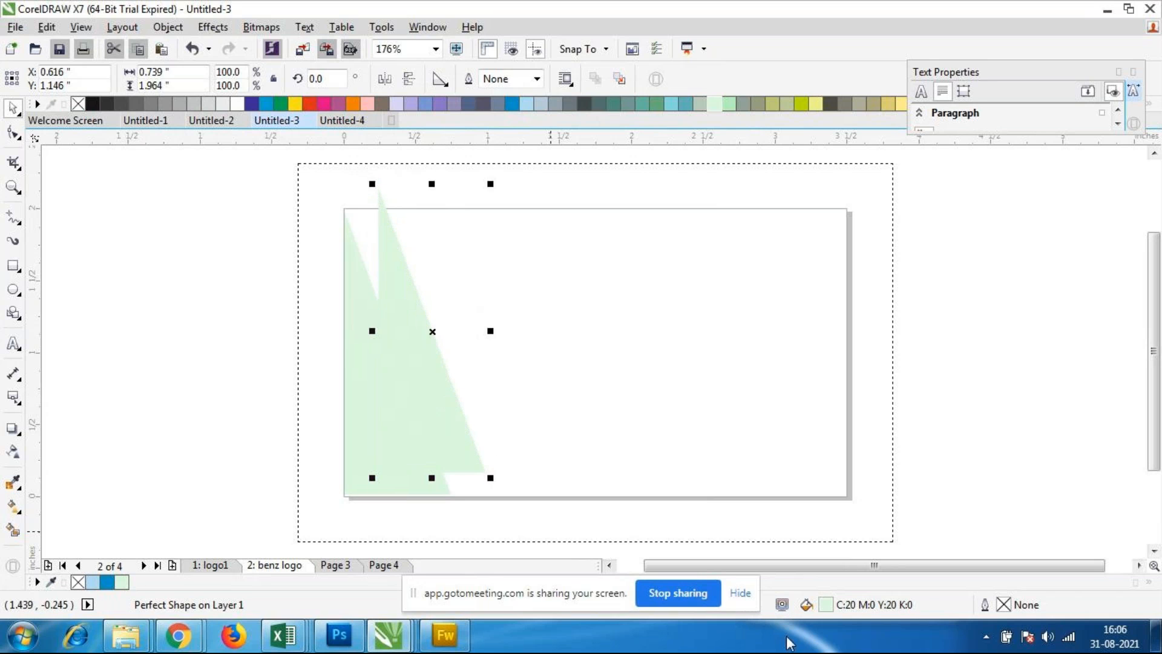
pyautogui.doubleClick(824, 605)
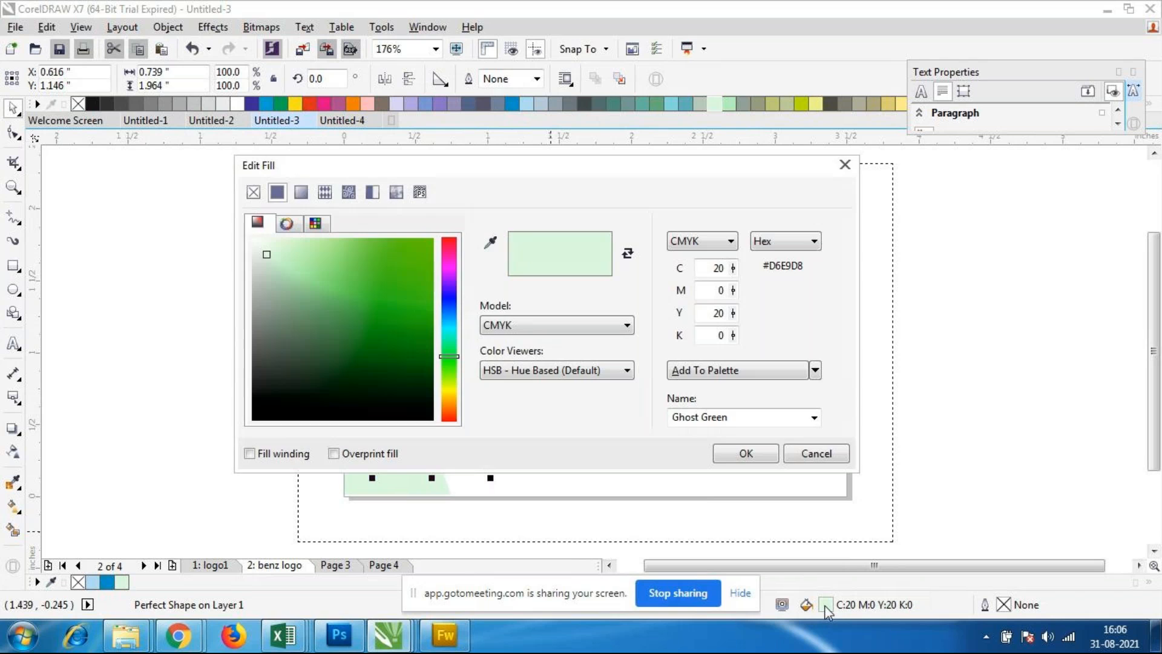
pyautogui.moveTo(260, 254); pyautogui.dragTo(266, 271)
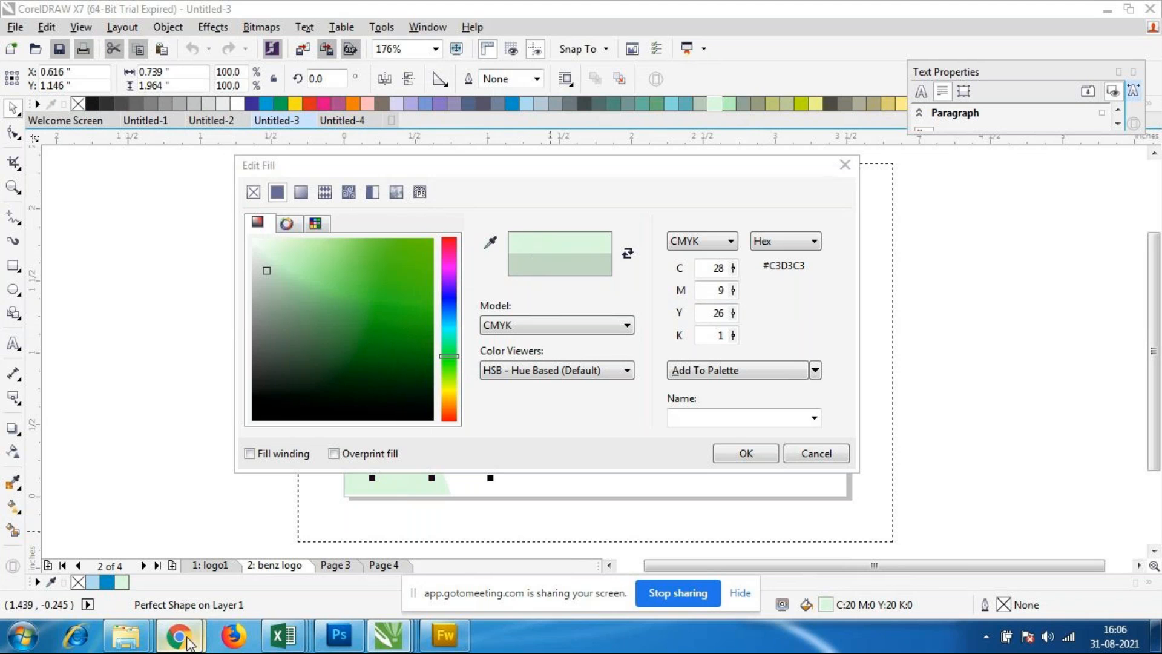
# Step: Switch to the GoToMeeting window in Chrome to check the meeting, and return to the fill settings in Untitled-3
pyautogui.moveTo(177, 636)
pyautogui.click(151, 574)
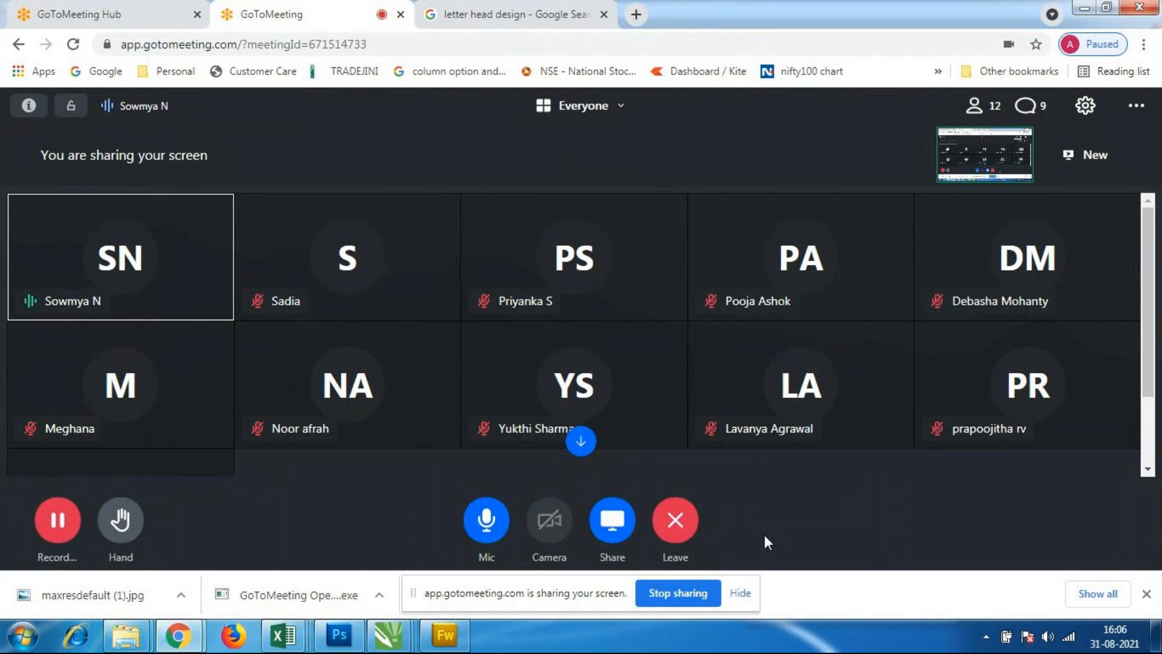
pyautogui.moveTo(388, 633)
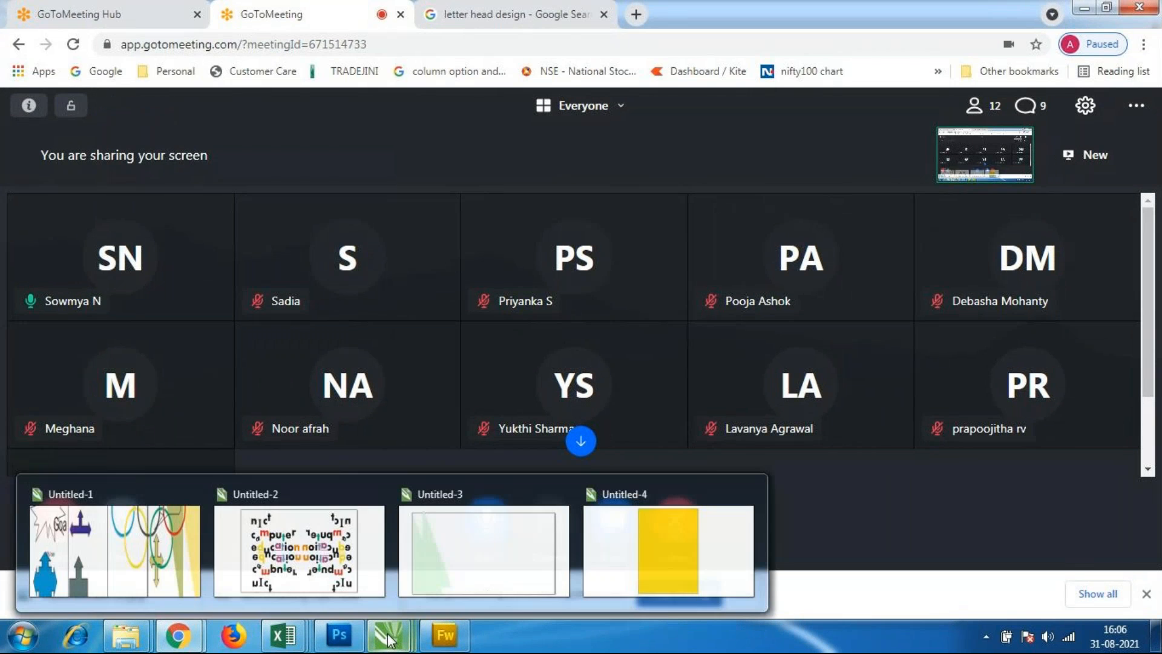
pyautogui.click(482, 564)
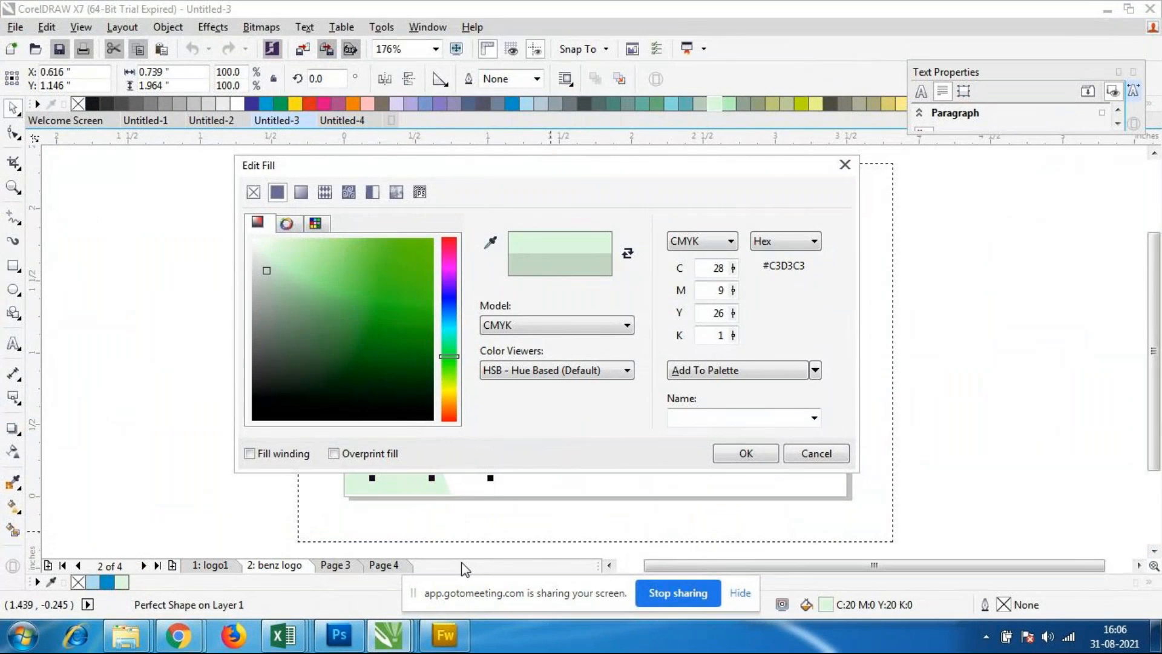
# Step: Apply the grey-green fill to the copied triangle and move it down over the pale green one, level with the card's edges
pyautogui.moveTo(509, 170); pyautogui.dragTo(604, 224)
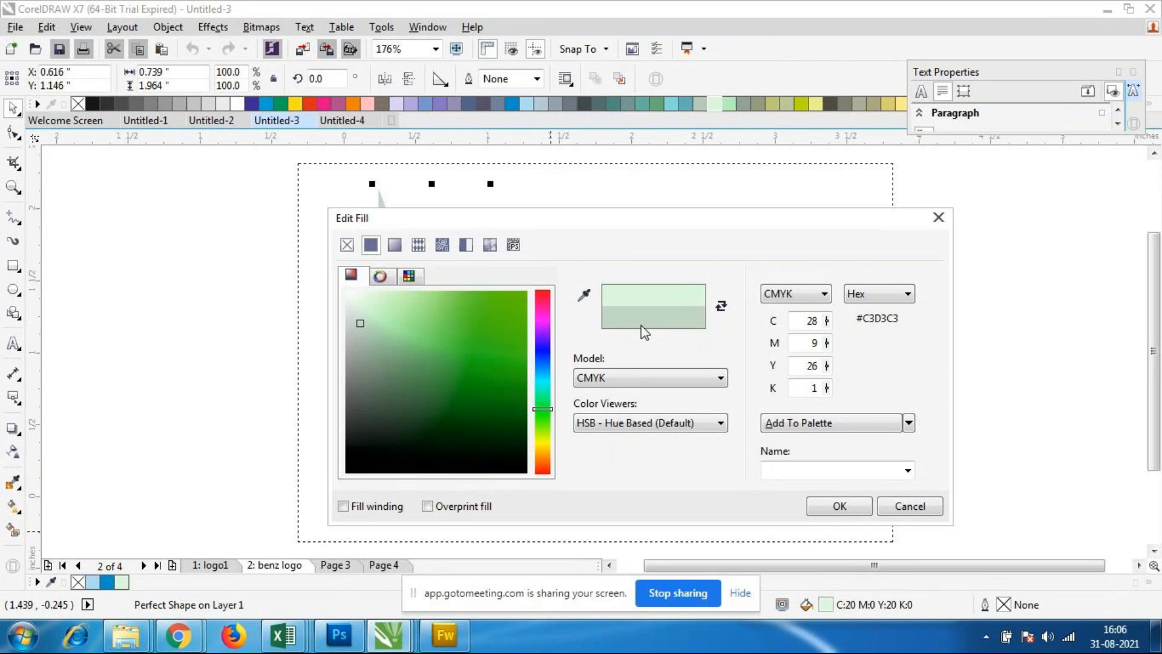
pyautogui.click(840, 506)
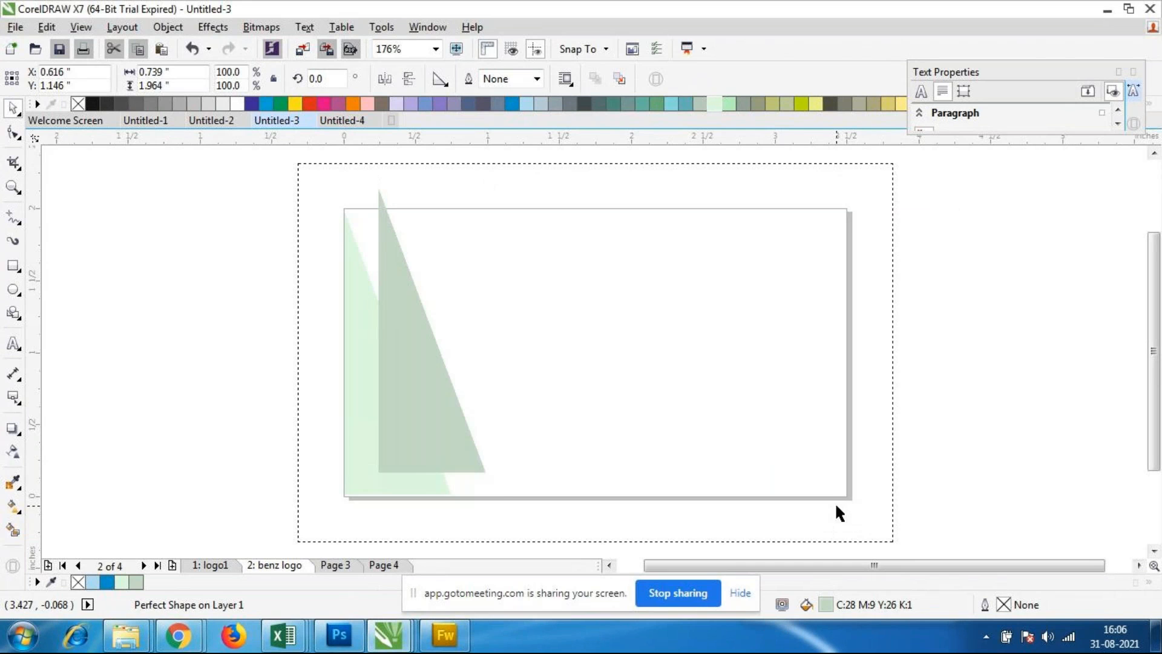
pyautogui.moveTo(412, 407); pyautogui.dragTo(393, 426)
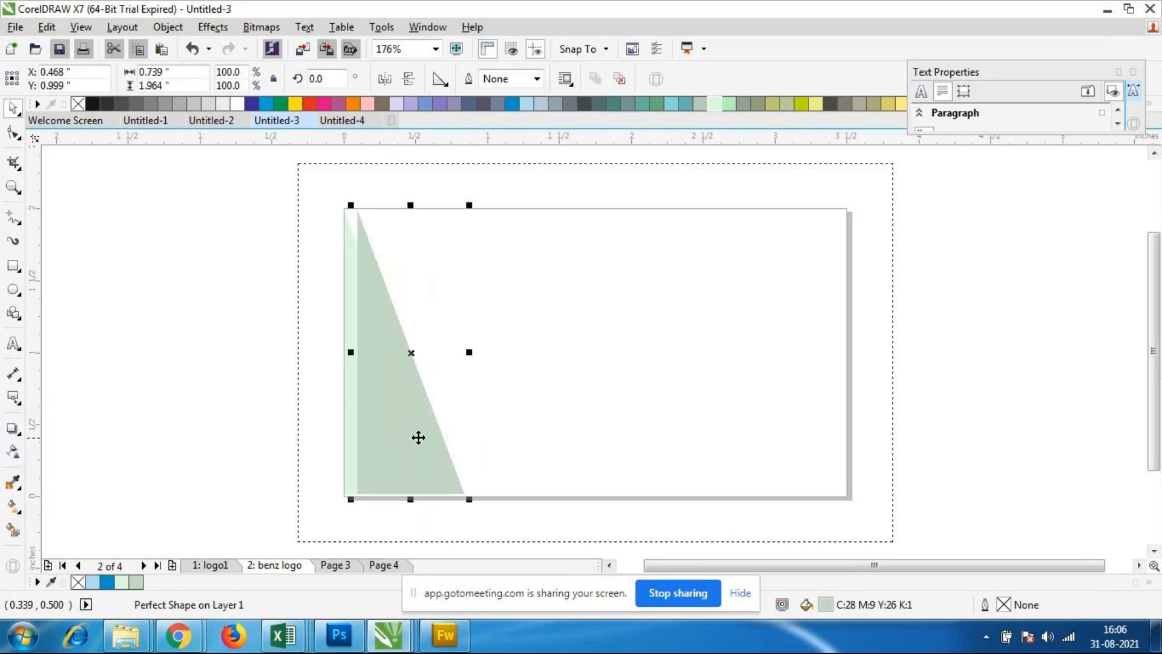
# Step: Send the grey-green triangle to the back of the layer
pyautogui.rightClick(401, 434)
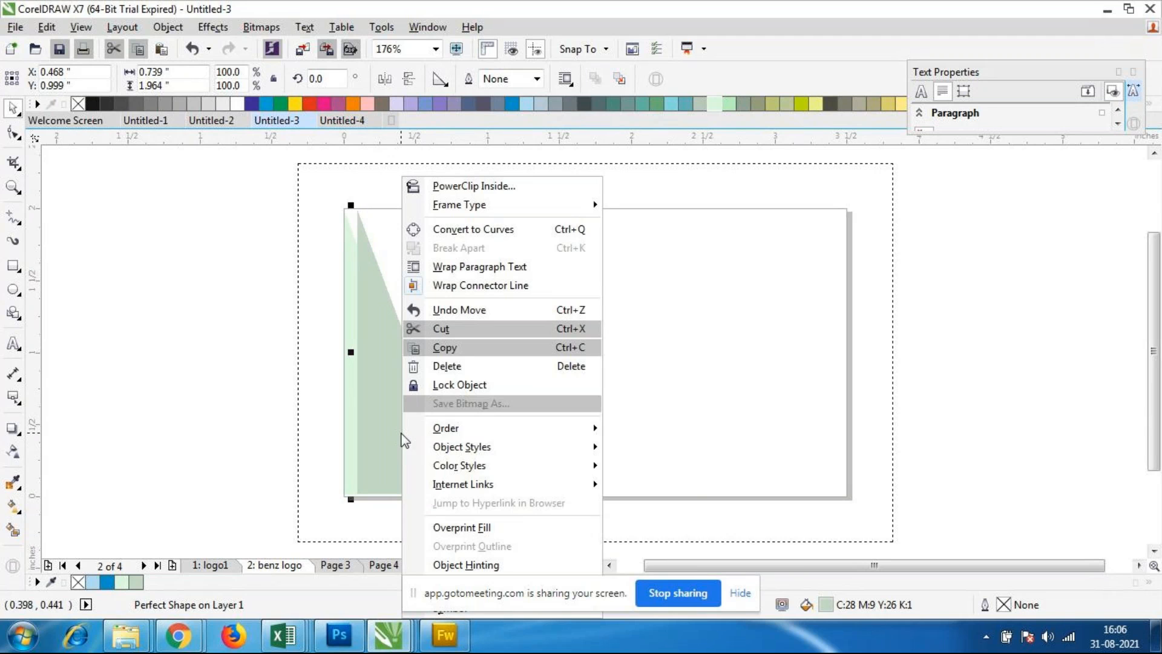
pyautogui.moveTo(448, 427)
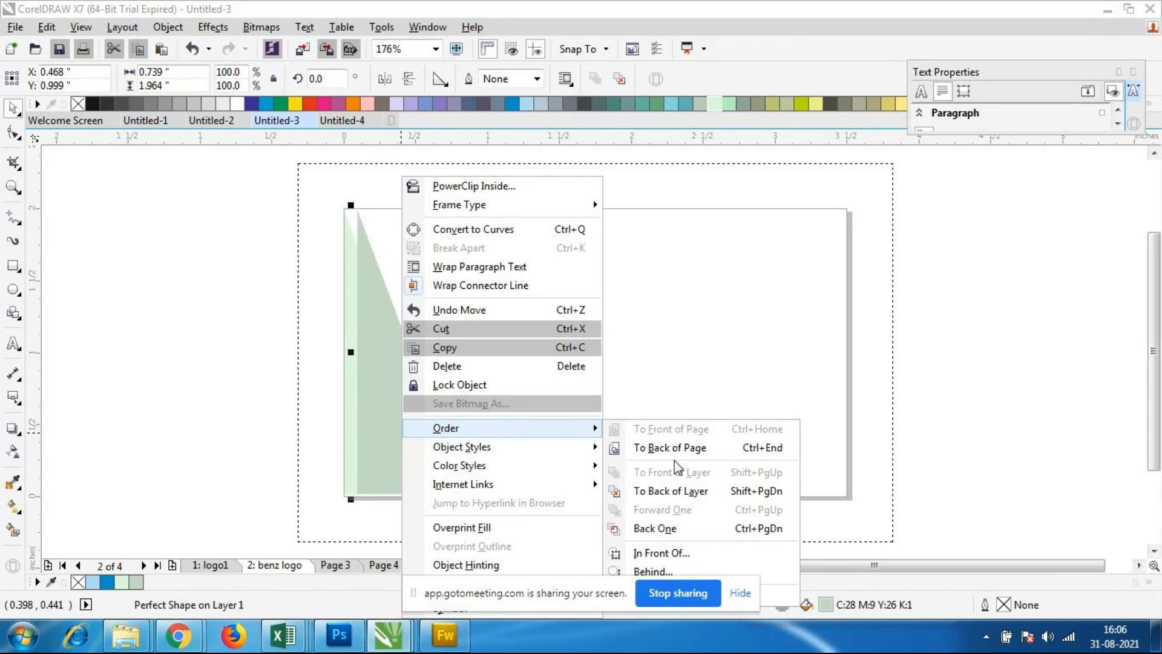
pyautogui.click(671, 491)
# Step: Nudge the grey-green triangle so only a narrow strip shows along the pale green triangle's slanted edge
pyautogui.moveTo(410, 357); pyautogui.dragTo(407, 351)
pyautogui.press('Left')
pyautogui.press('Left')
pyautogui.press('Left')
pyautogui.press('Left')
pyautogui.press('Left')
pyautogui.press('Left')
pyautogui.press('Left')
pyautogui.press('Left')
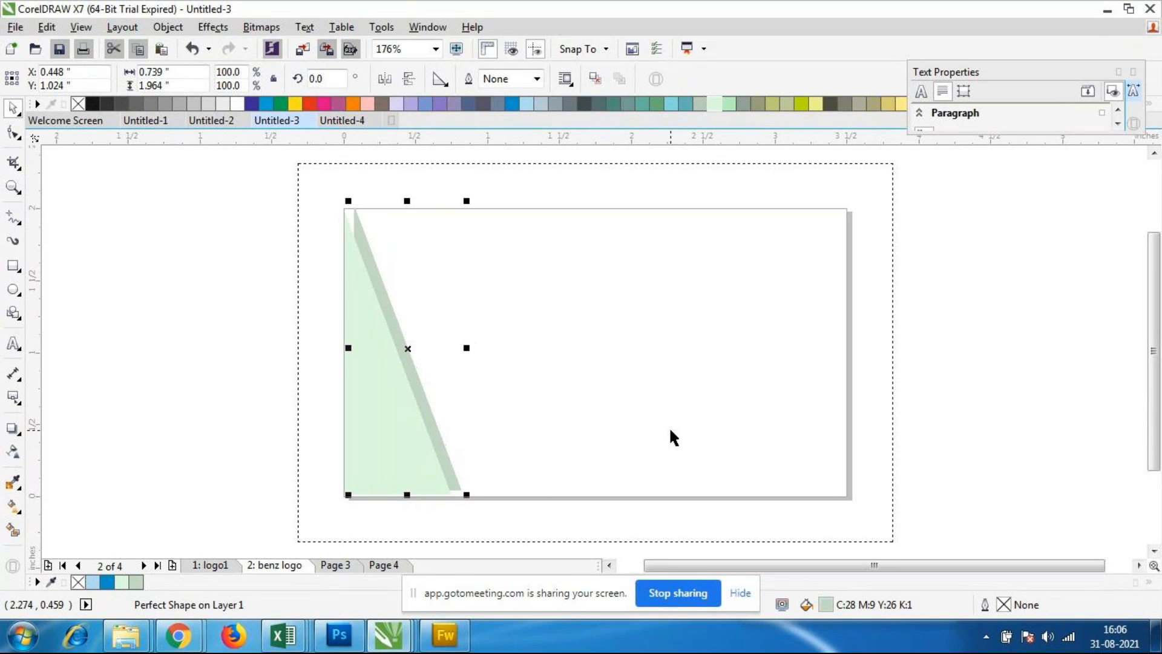
pyautogui.press('Up')
pyautogui.press('Up')
pyautogui.press('Up')
pyautogui.press('Up')
pyautogui.press('Right')
pyautogui.press('Right')
pyautogui.press('Right')
pyautogui.press('Down')
pyautogui.press('Down')
pyautogui.press('Down')
pyautogui.press('Down')
pyautogui.press('Down')
pyautogui.press('Down')
pyautogui.press('Down')
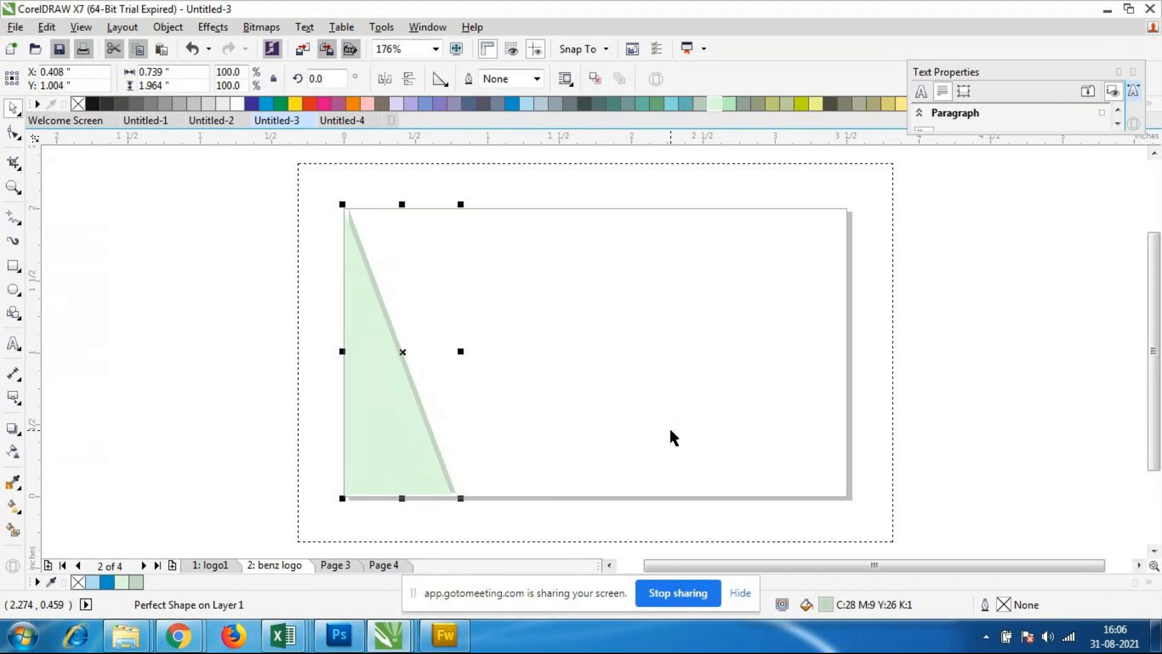
pyautogui.press('Right')
pyautogui.press('Right')
pyautogui.press('Up')
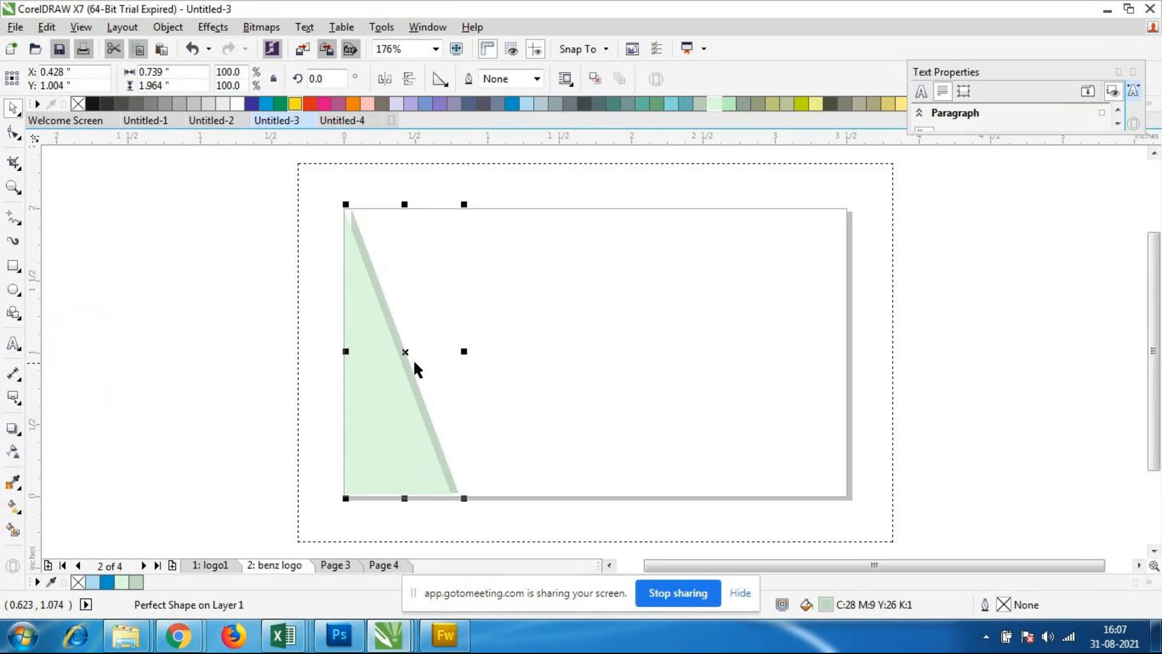
# Step: Mirror the grey-green triangle vertically and align it with the card's top-left corner
pyautogui.click(641, 346)
pyautogui.click(404, 372)
pyautogui.click(409, 79)
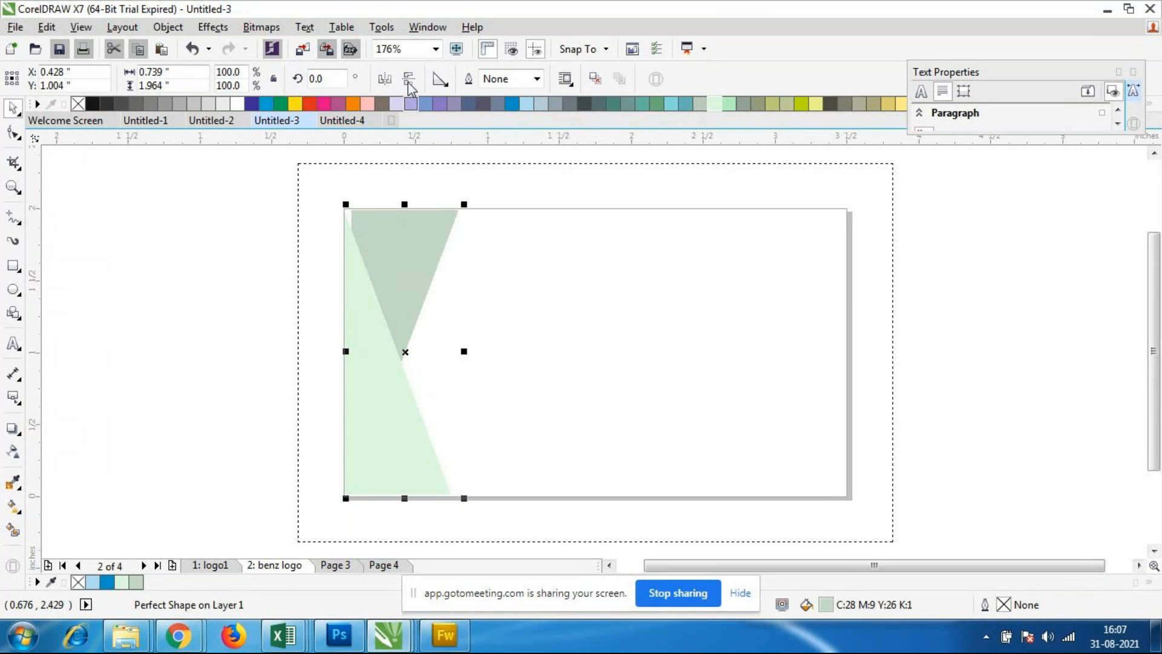
pyautogui.click(516, 415)
pyautogui.click(401, 264)
pyautogui.moveTo(401, 267)
pyautogui.mouseDown()
pyautogui.moveTo(401, 255)
pyautogui.moveTo(394, 267)
pyautogui.mouseUp()
pyautogui.click(567, 378)
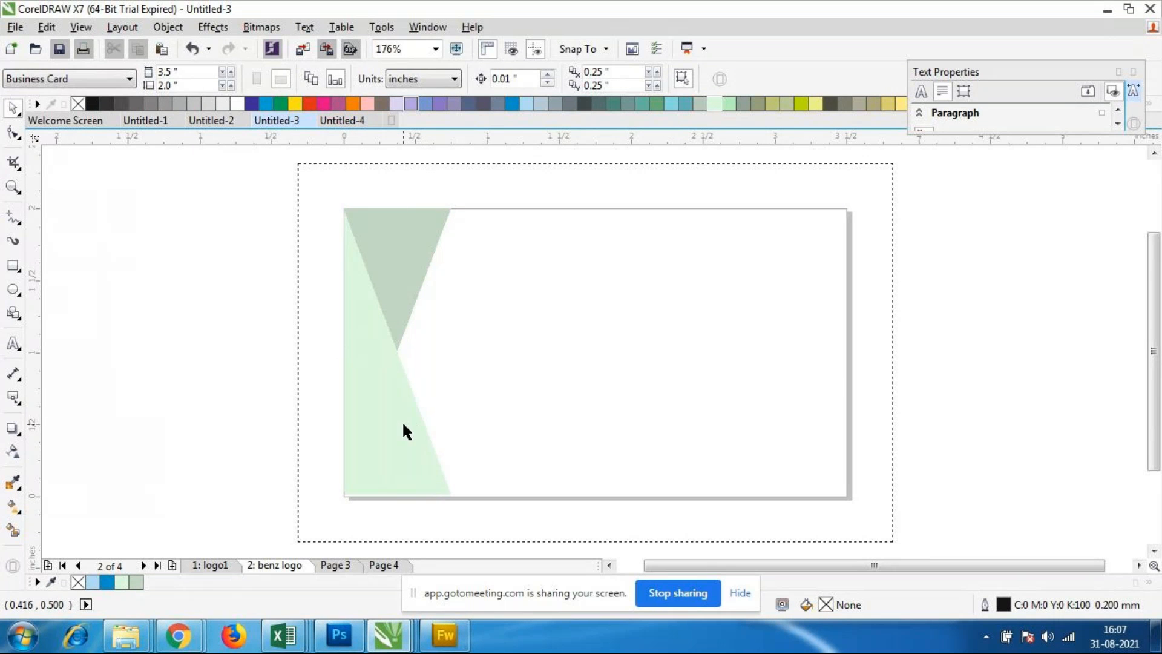
# Step: Duplicate the pale green triangle, fill the copy with C:20 M:0 Y:20 K:40, and lower it onto the card
pyautogui.click(424, 431)
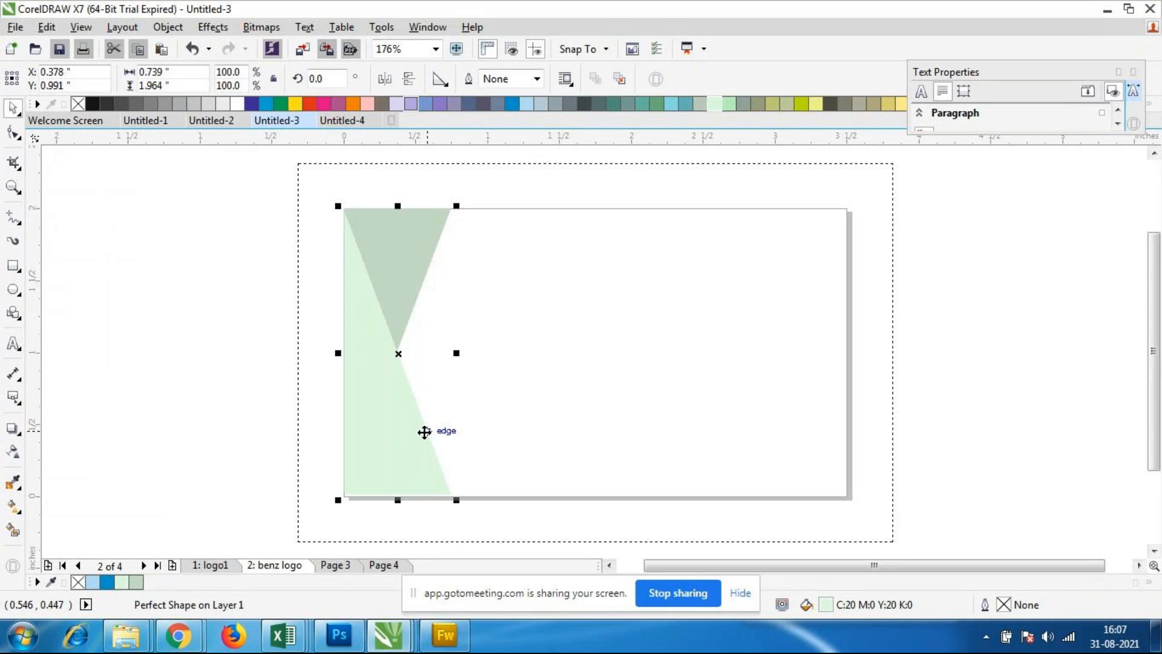
pyautogui.hotkey('ctrl', 'd')
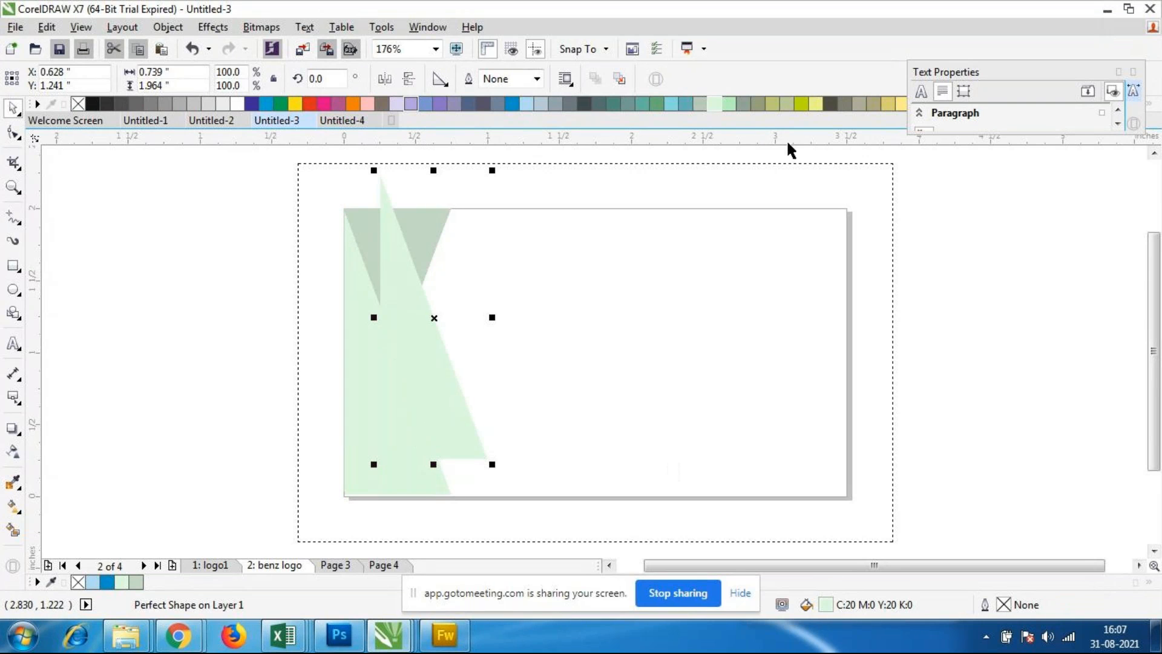
pyautogui.click(745, 106)
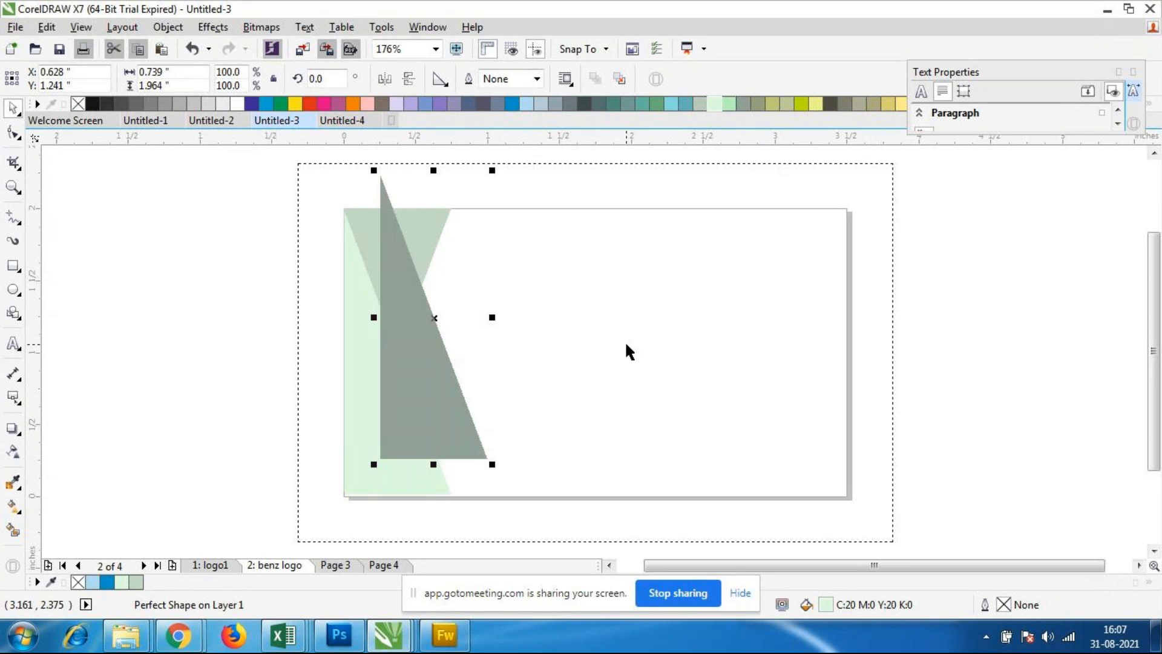
pyautogui.moveTo(436, 387); pyautogui.dragTo(430, 420)
# Step: Send the dark grey-green triangle to the back of the layer and move it left behind the pale green triangle
pyautogui.rightClick(431, 420)
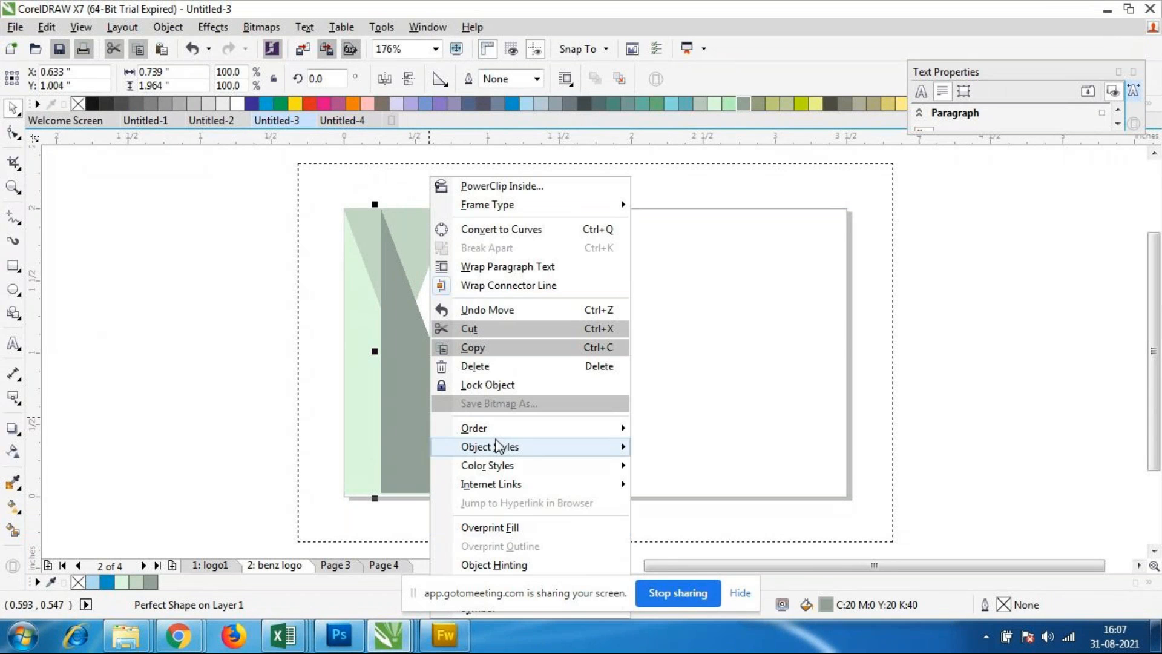
pyautogui.moveTo(498, 430)
pyautogui.click(699, 491)
pyautogui.press('Escape')
pyautogui.click(445, 423)
pyautogui.moveTo(436, 352); pyautogui.dragTo(408, 358)
pyautogui.click(677, 438)
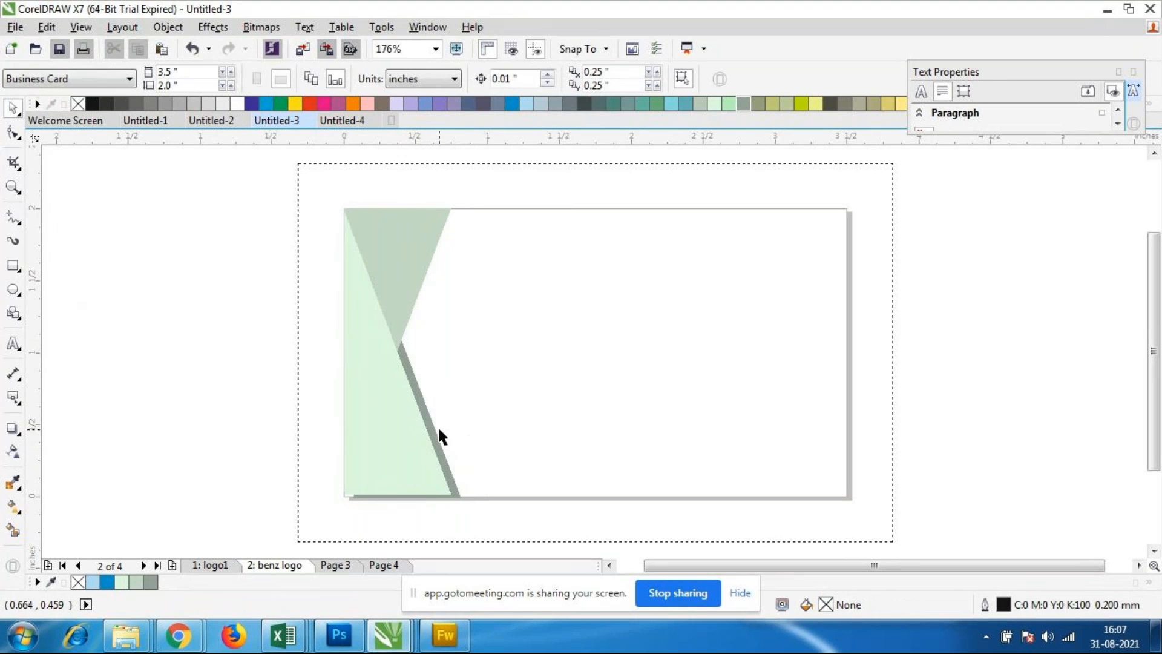
# Step: Nudge the dark grey-green triangle into a thin shadow strip along the pale green triangle's lower slanted edge
pyautogui.click(432, 431)
pyautogui.press('Up')
pyautogui.press('Down')
pyautogui.press('Down')
pyautogui.press('Down')
pyautogui.press('Left')
pyautogui.press('Left')
pyautogui.press('Left')
pyautogui.press('Left')
pyautogui.press('Left')
pyautogui.press('Up')
pyautogui.press('Up')
pyautogui.press('Right')
pyautogui.press('Down')
pyautogui.press('Right')
pyautogui.press('Right')
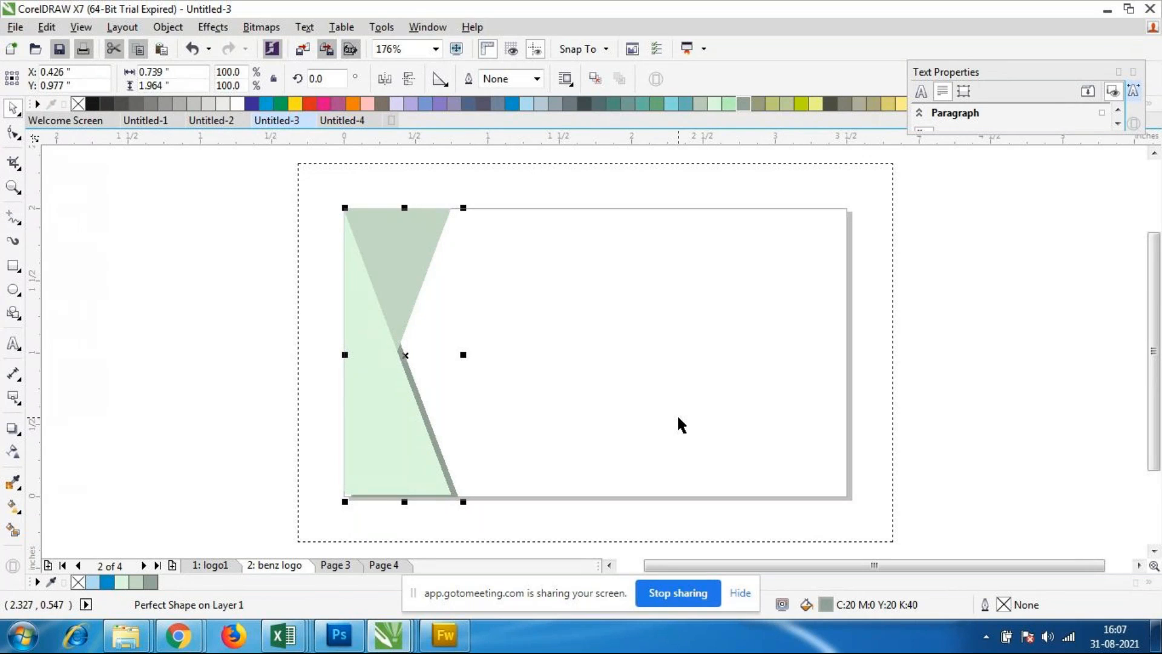
pyautogui.click(677, 413)
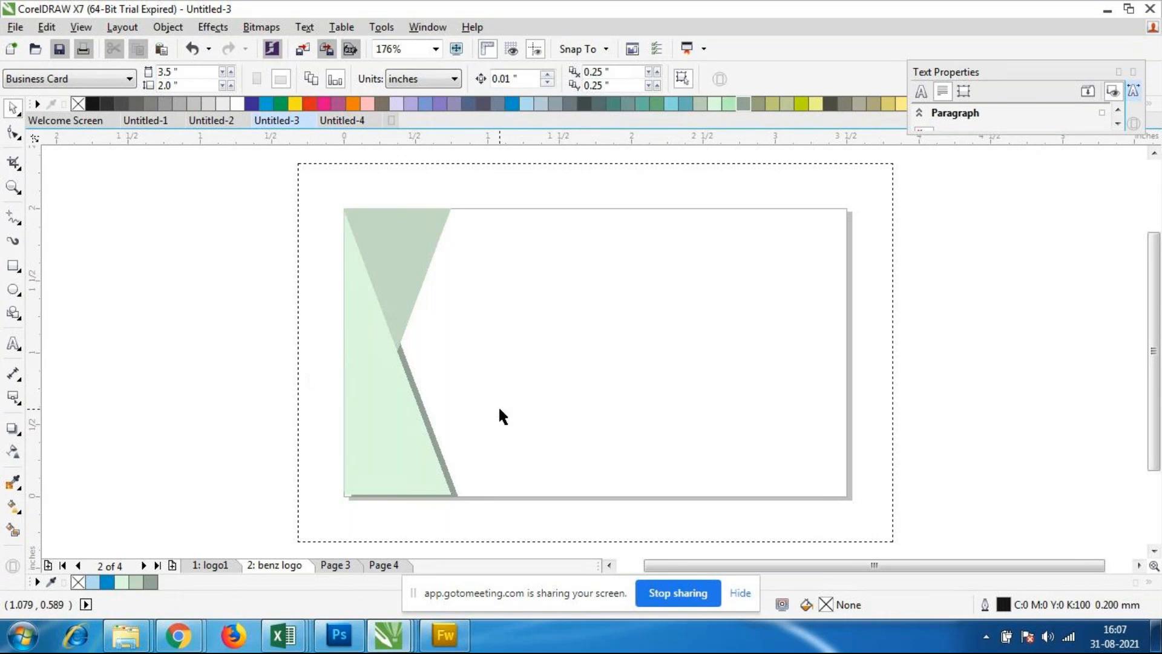
pyautogui.click(387, 393)
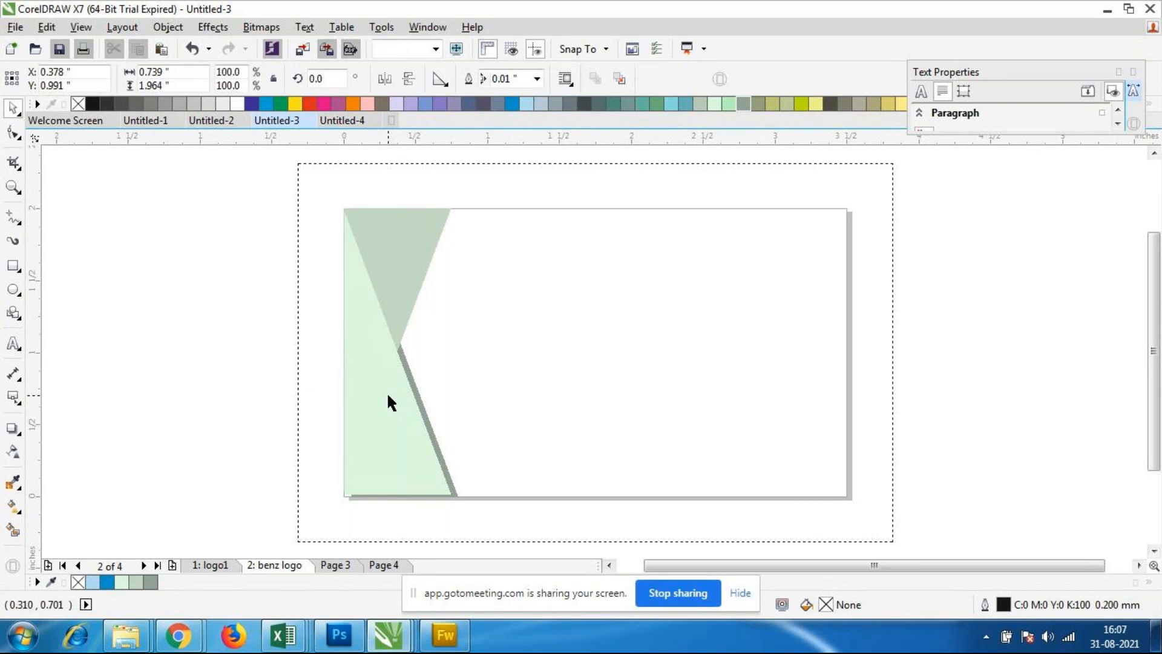
# Step: Nudge the dark grey-green triangle 0.02 inch left to thin its shadow strip along the pale green triangle's slanted edge
pyautogui.click(530, 448)
pyautogui.click(352, 316)
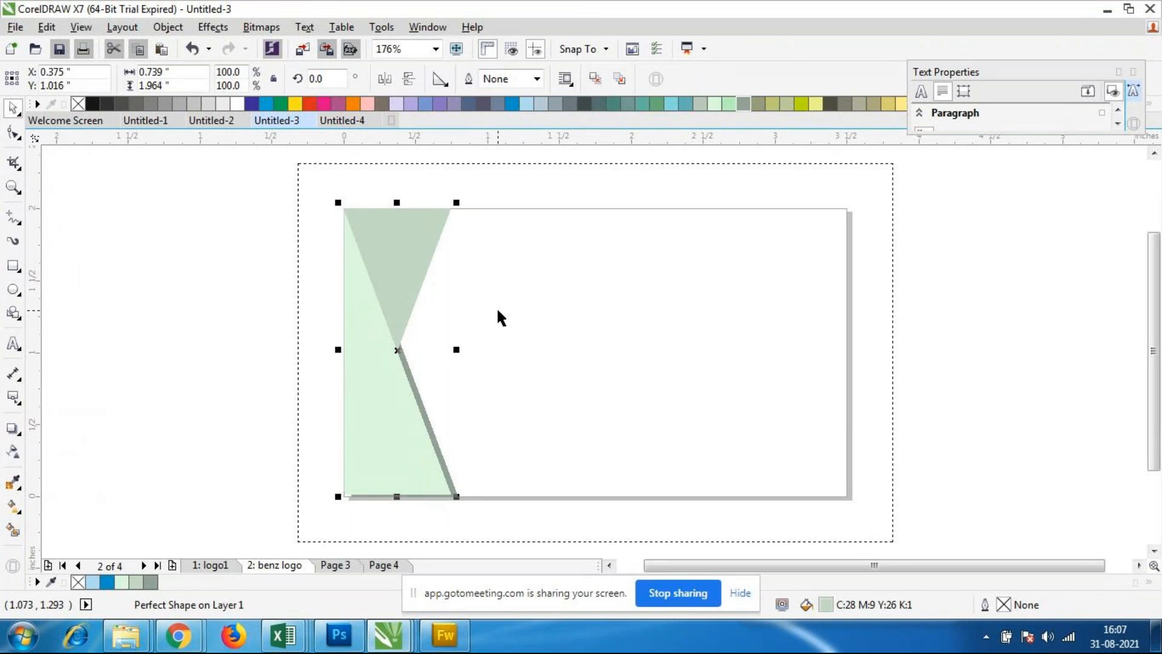
pyautogui.click(511, 425)
pyautogui.scroll(3, 444, 416)
pyautogui.click(365, 422)
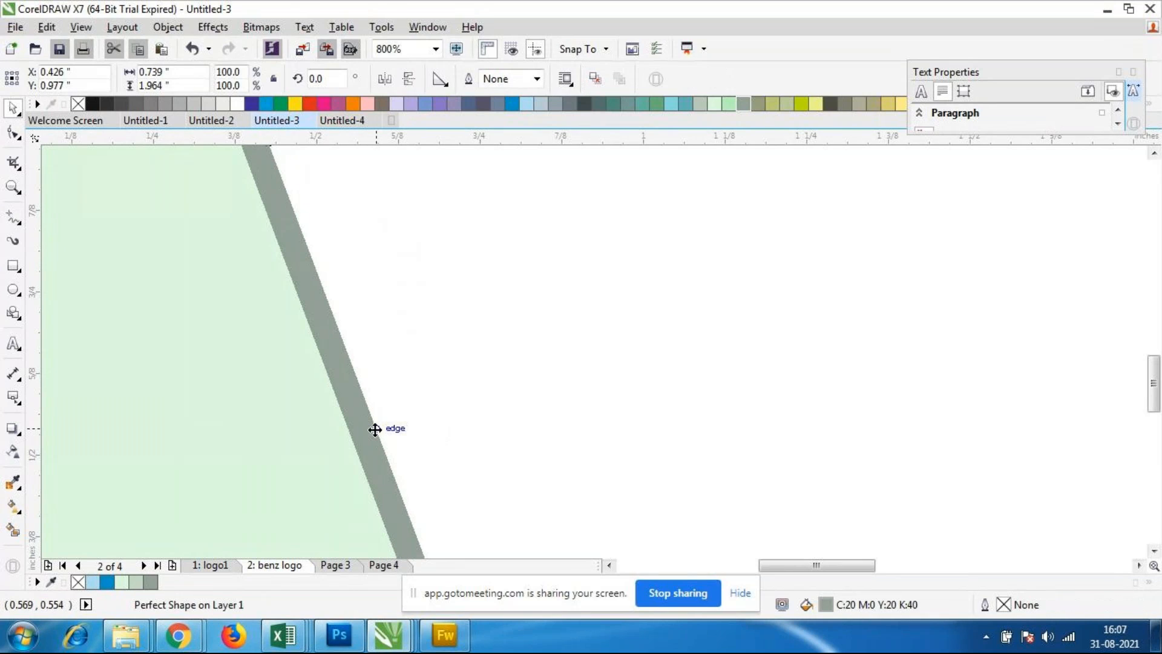
pyautogui.press('Left')
pyautogui.press('Left')
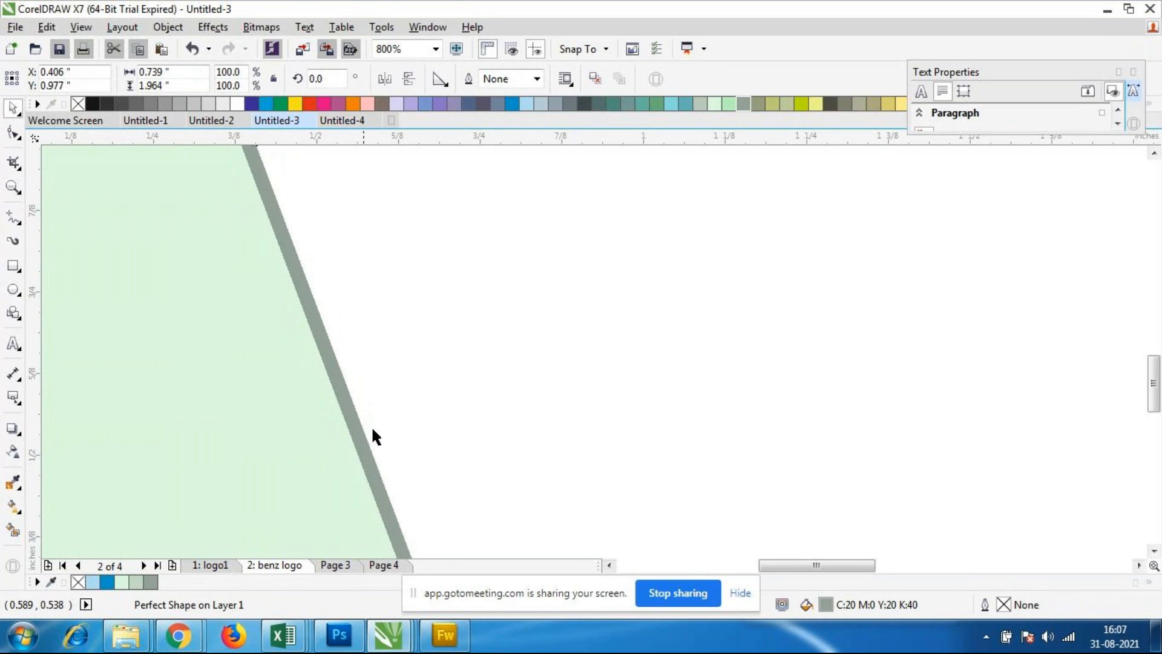
pyautogui.click(485, 377)
pyautogui.scroll(-1, 420, 377)
pyautogui.scroll(-1, 420, 371)
pyautogui.scroll(1, 420, 366)
# Step: Duplicate the inverted grey-green triangle and fill the copy with C:0 M:0 Y:20 K:60
pyautogui.click(375, 242)
pyautogui.click(645, 306)
pyautogui.click(390, 233)
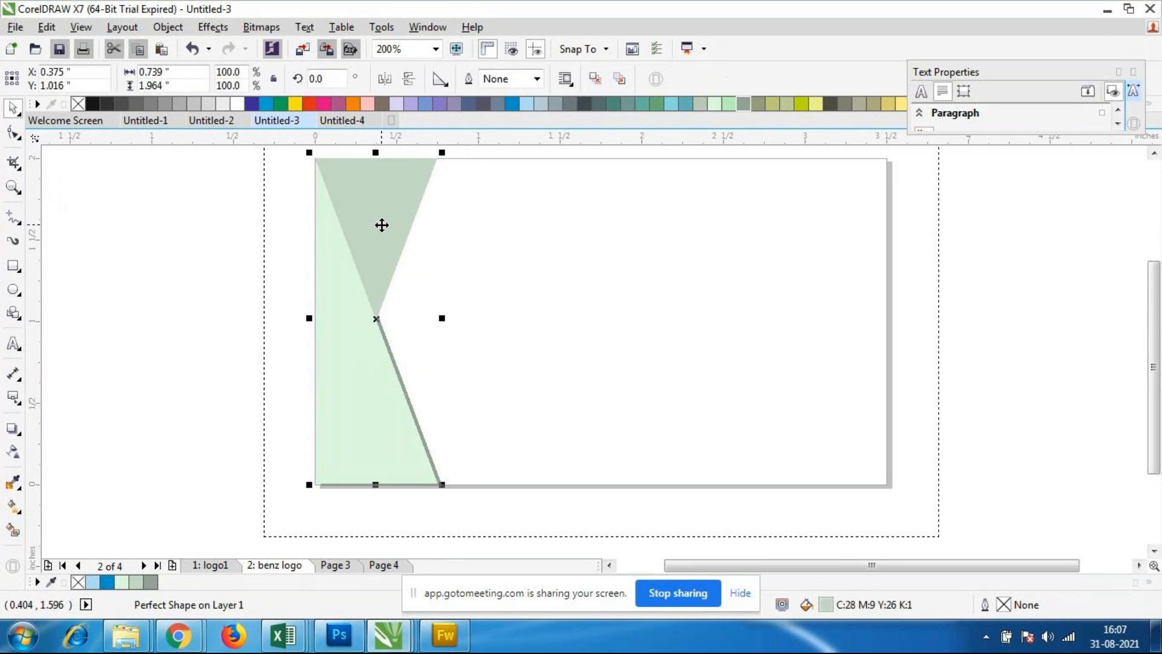
pyautogui.hotkey('ctrl', 'd')
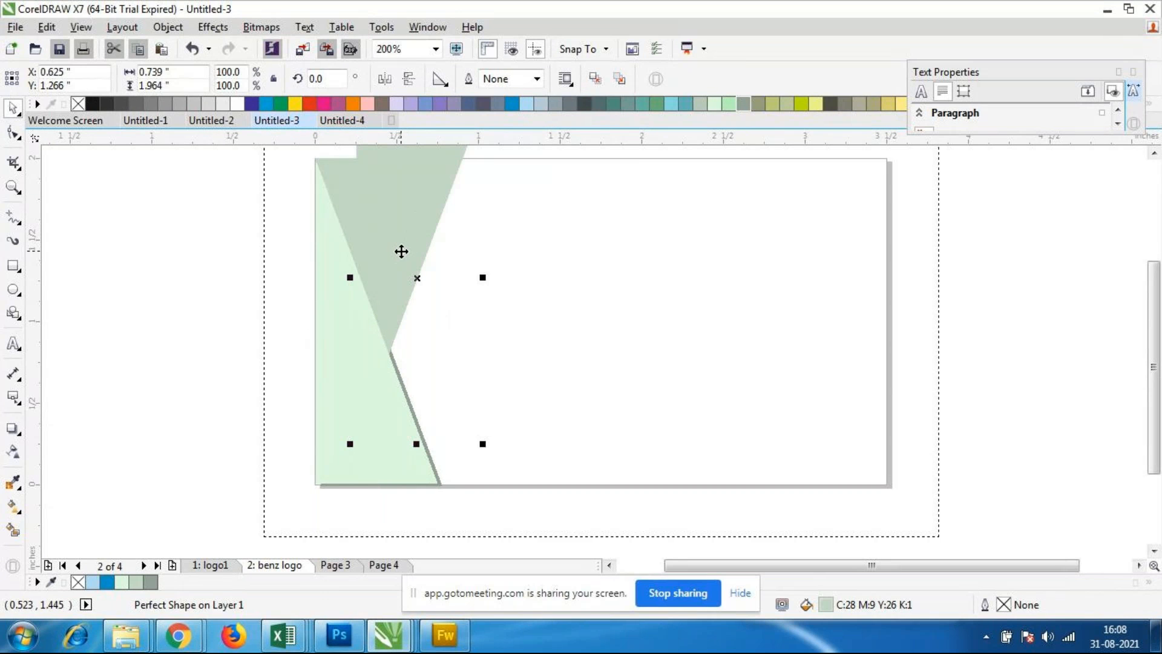
pyautogui.click(846, 104)
pyautogui.click(684, 306)
# Step: Send the brownish-grey inverted triangle to the back of the layer
pyautogui.click(414, 234)
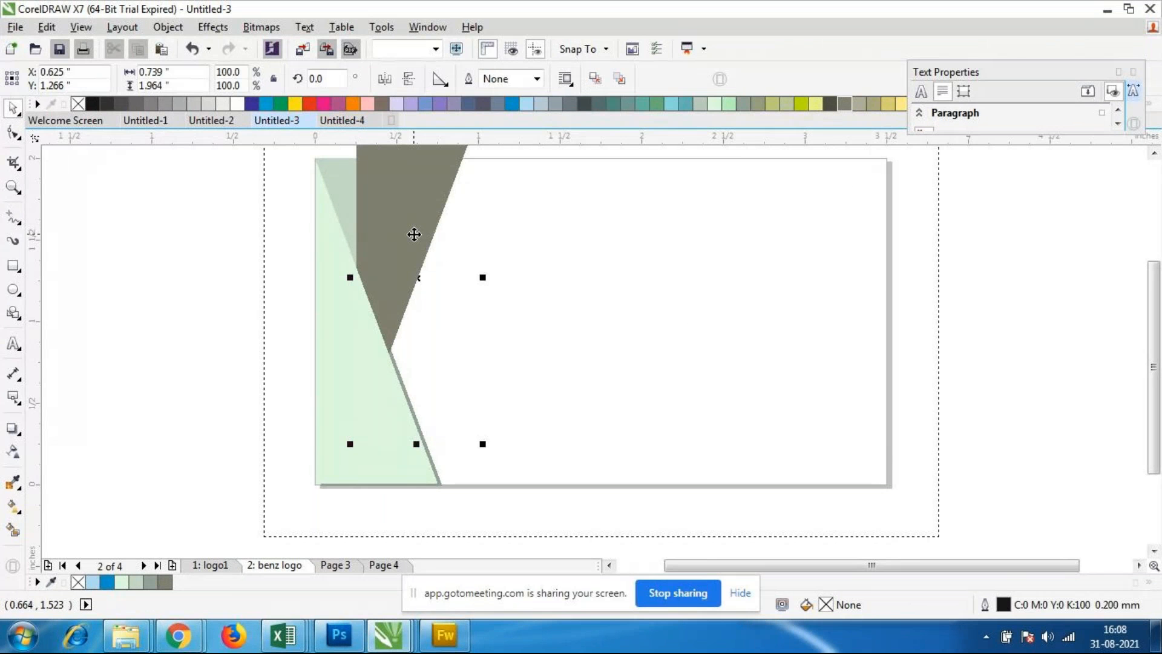
pyautogui.rightClick(413, 234)
pyautogui.moveTo(484, 429)
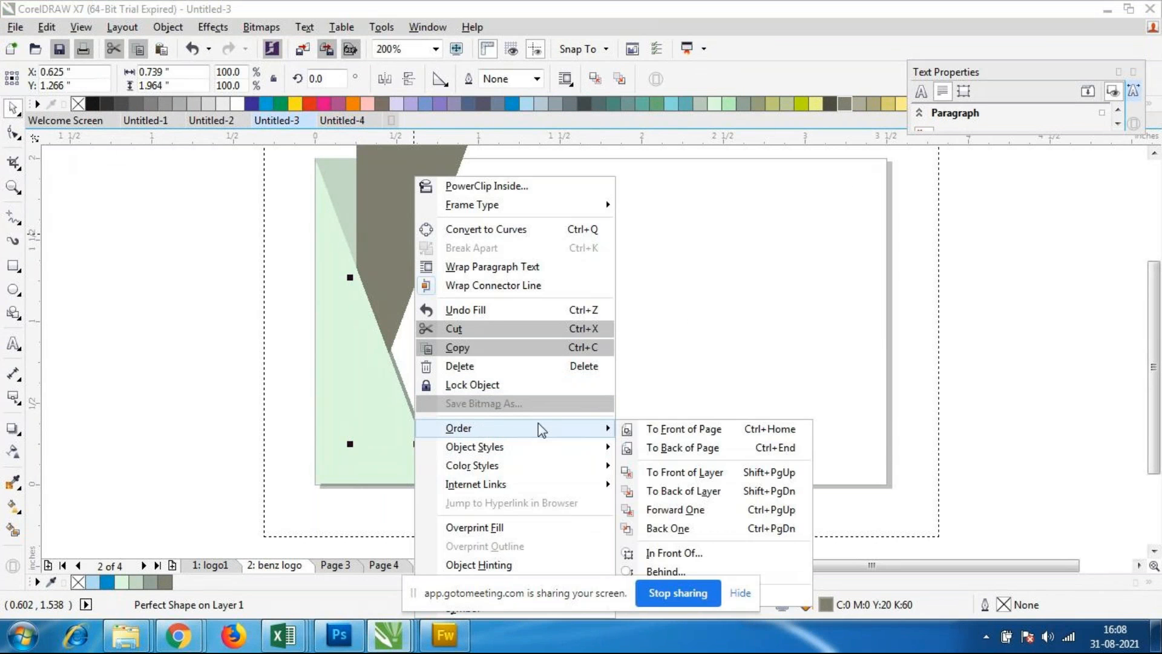
pyautogui.click(659, 492)
pyautogui.scroll(-2, 532, 310)
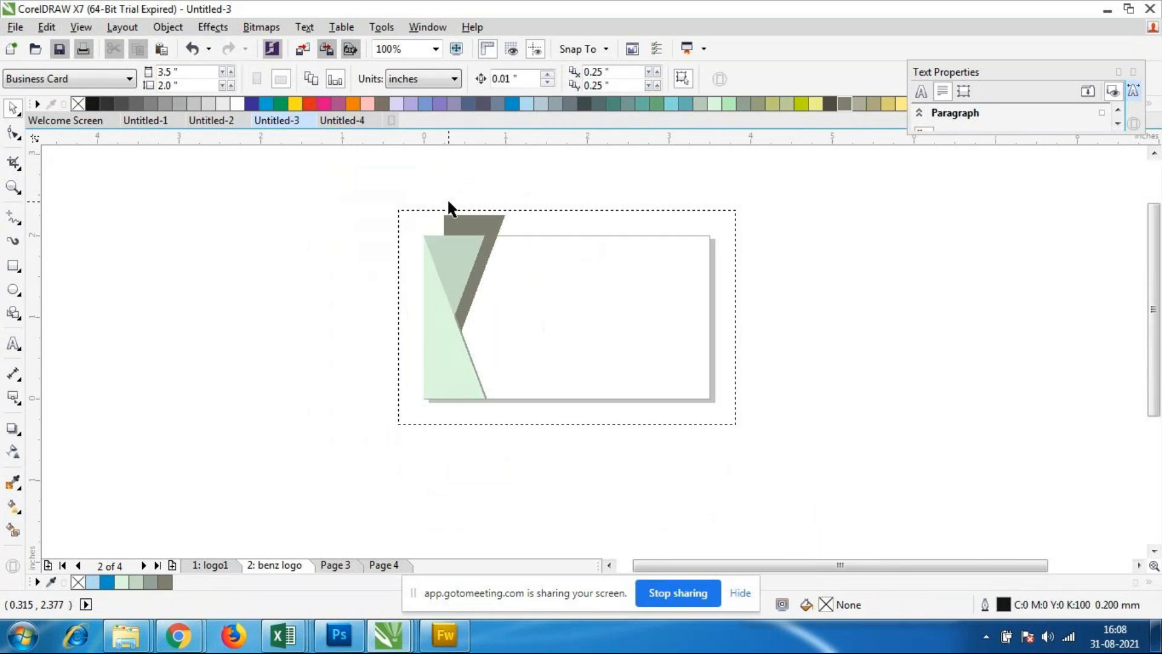
pyautogui.scroll(2, 461, 233)
# Step: Move the brownish-grey triangle behind the inverted grey-green one, then nudge it right and down into a thin shadow along the slanted edge
pyautogui.click(514, 256)
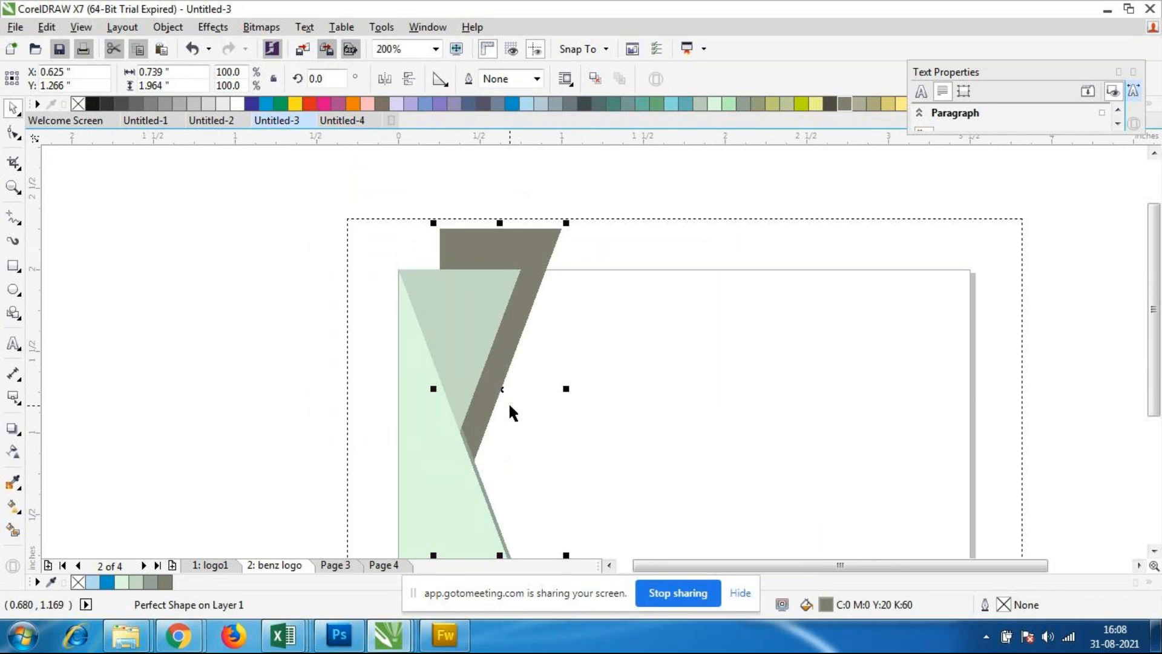
pyautogui.moveTo(502, 389); pyautogui.dragTo(466, 428)
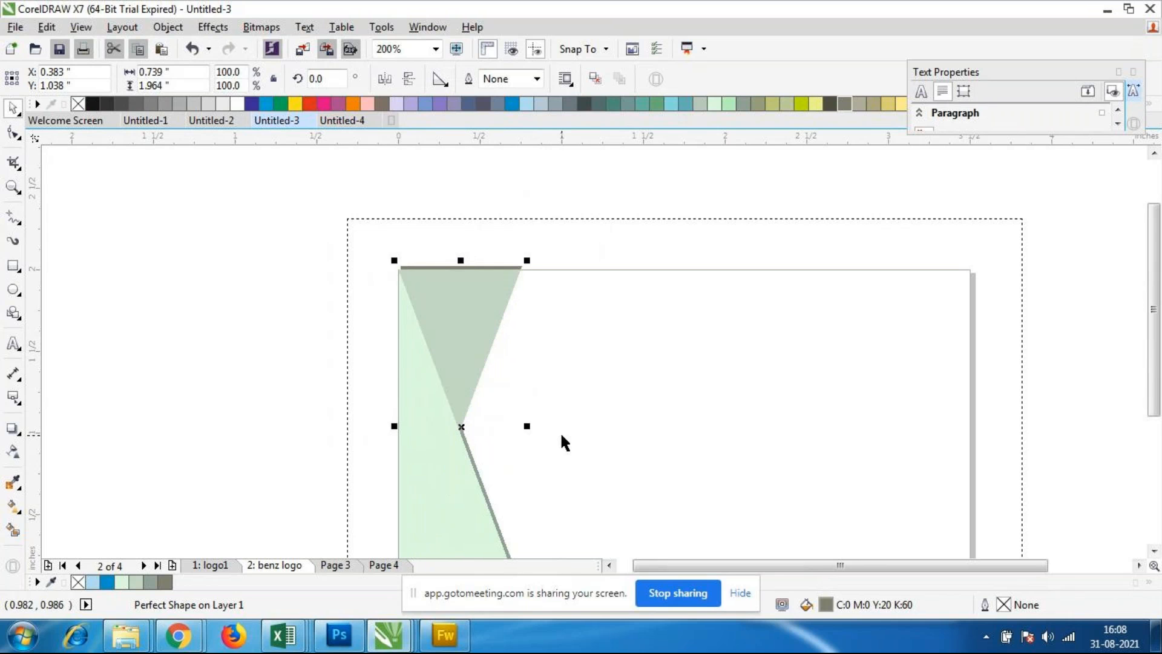
pyautogui.press('Right')
pyautogui.press('Right')
pyautogui.press('Down')
pyautogui.press('Down')
pyautogui.press('Down')
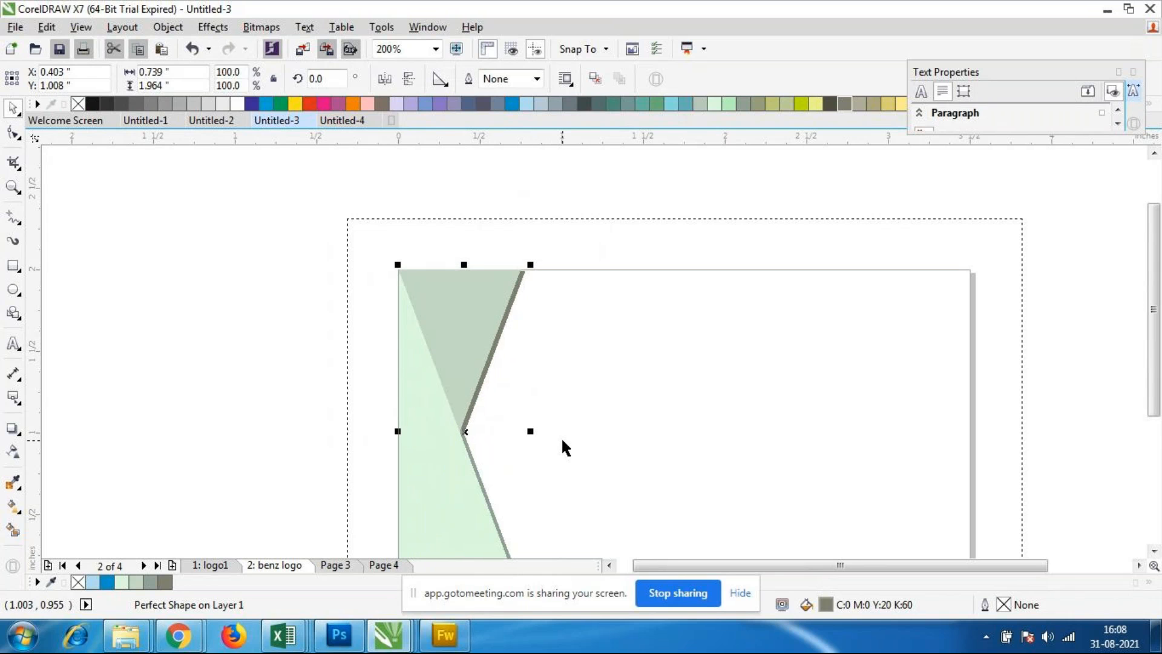
pyautogui.click(564, 411)
pyautogui.scroll(-1, 587, 370)
pyautogui.scroll(1, 566, 397)
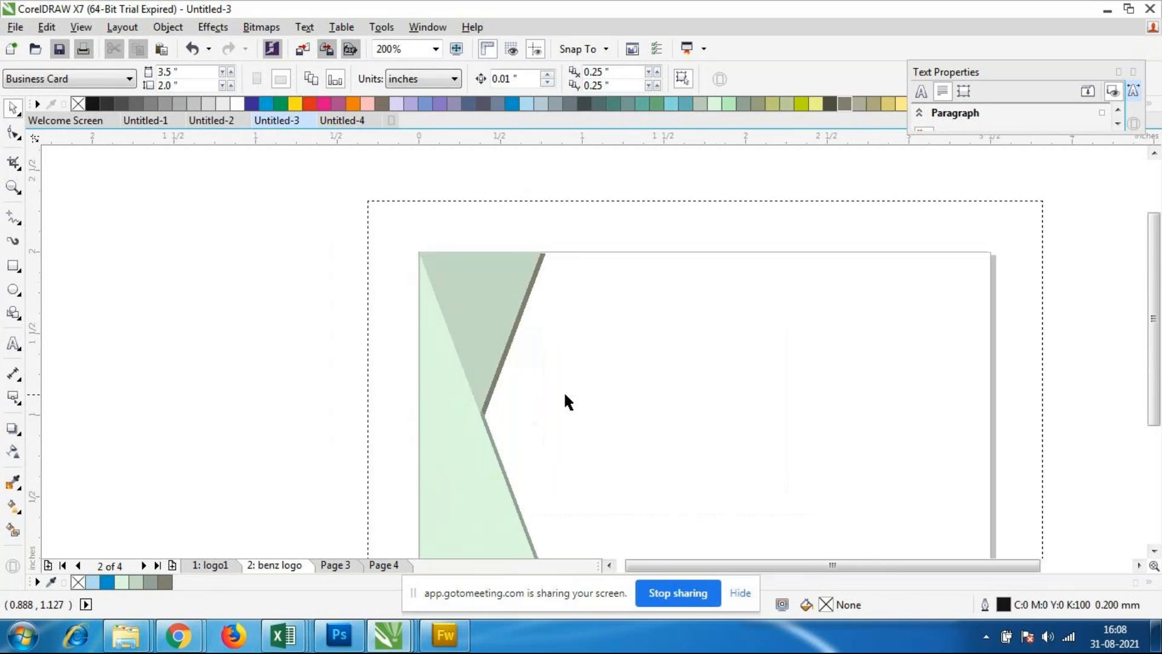
pyautogui.scroll(-1, 566, 394)
pyautogui.scroll(1, 530, 428)
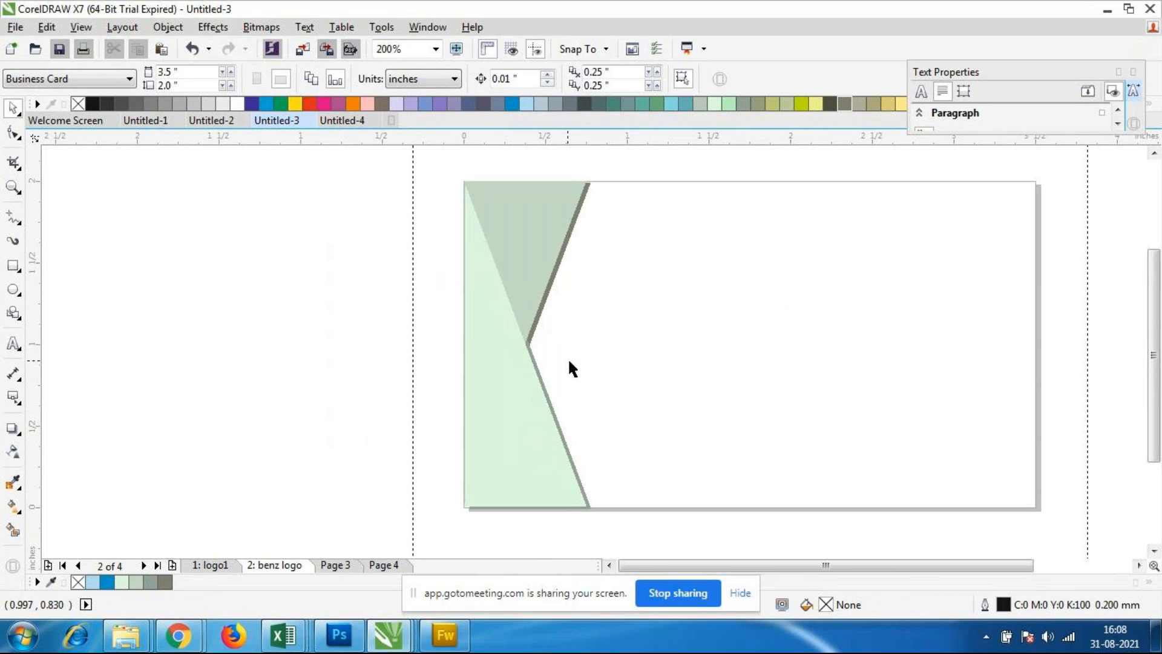
# Step: Bring the dark grey-green triangle to the front of the layer
pyautogui.click(558, 418)
pyautogui.rightClick(562, 419)
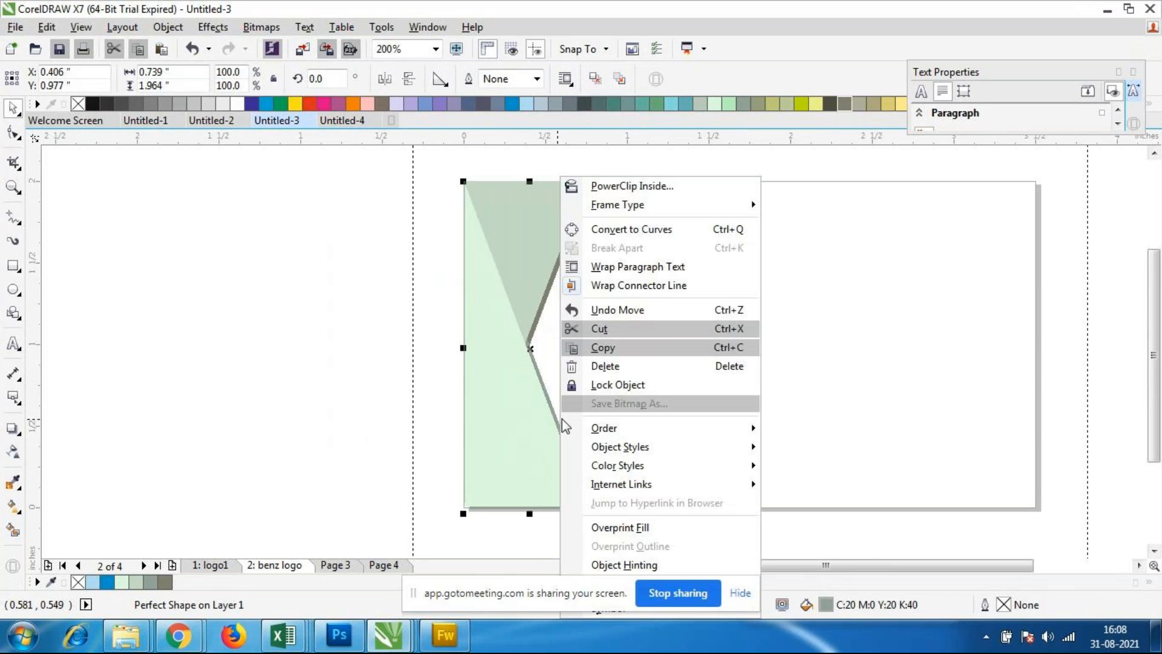
pyautogui.moveTo(634, 431)
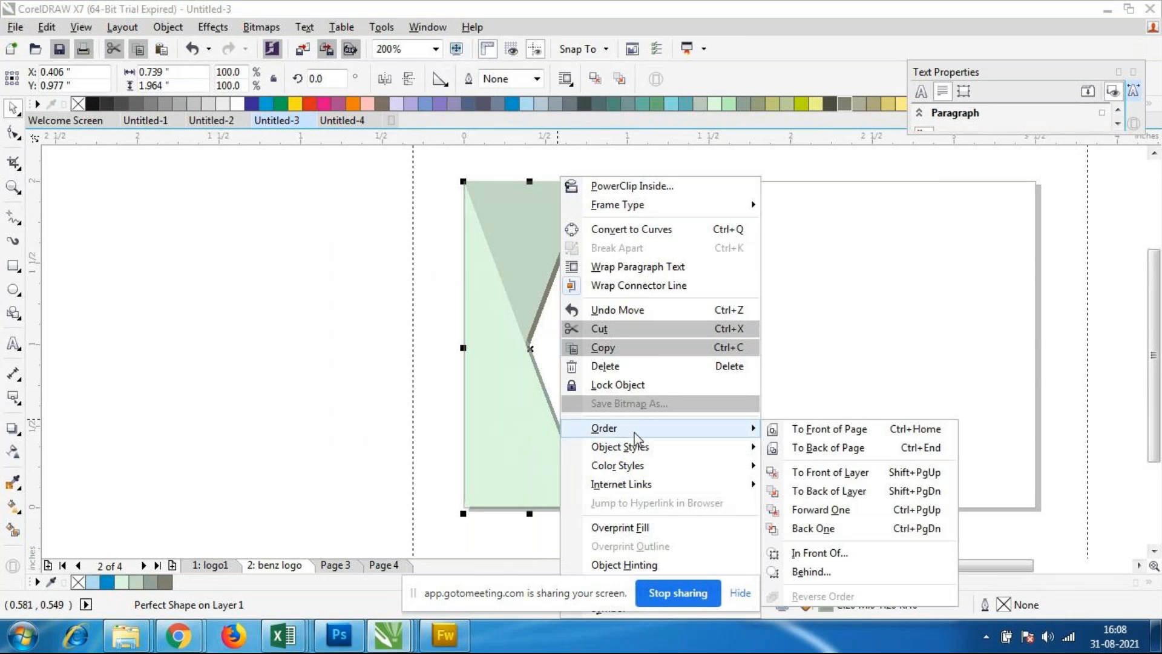
pyautogui.click(823, 471)
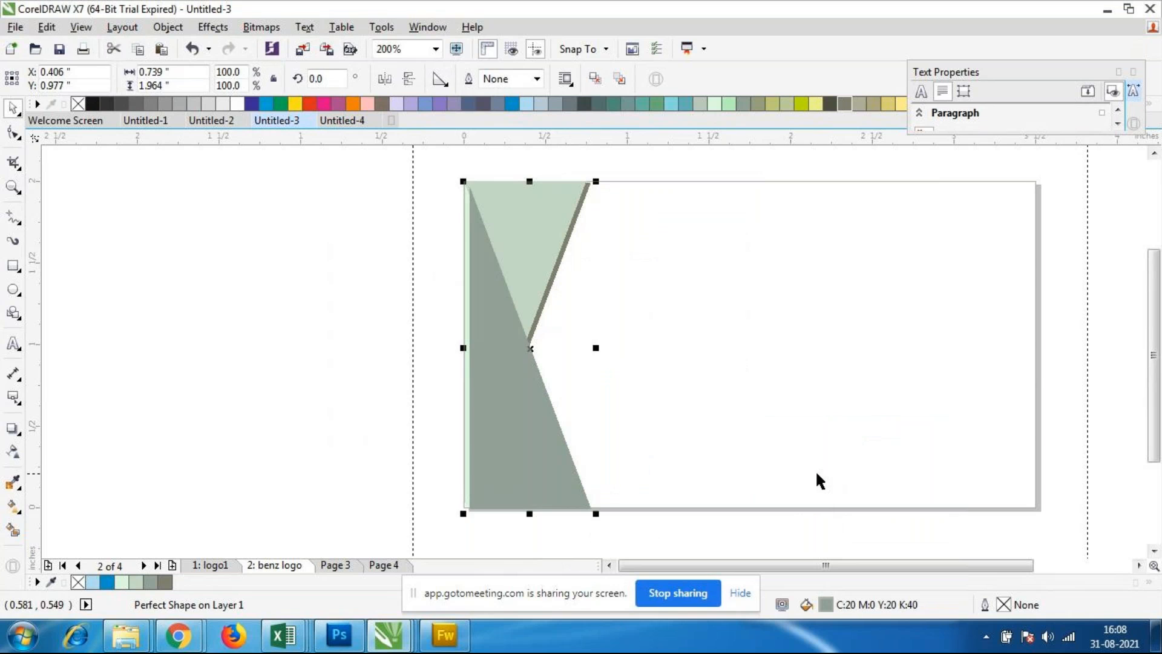
pyautogui.click(782, 448)
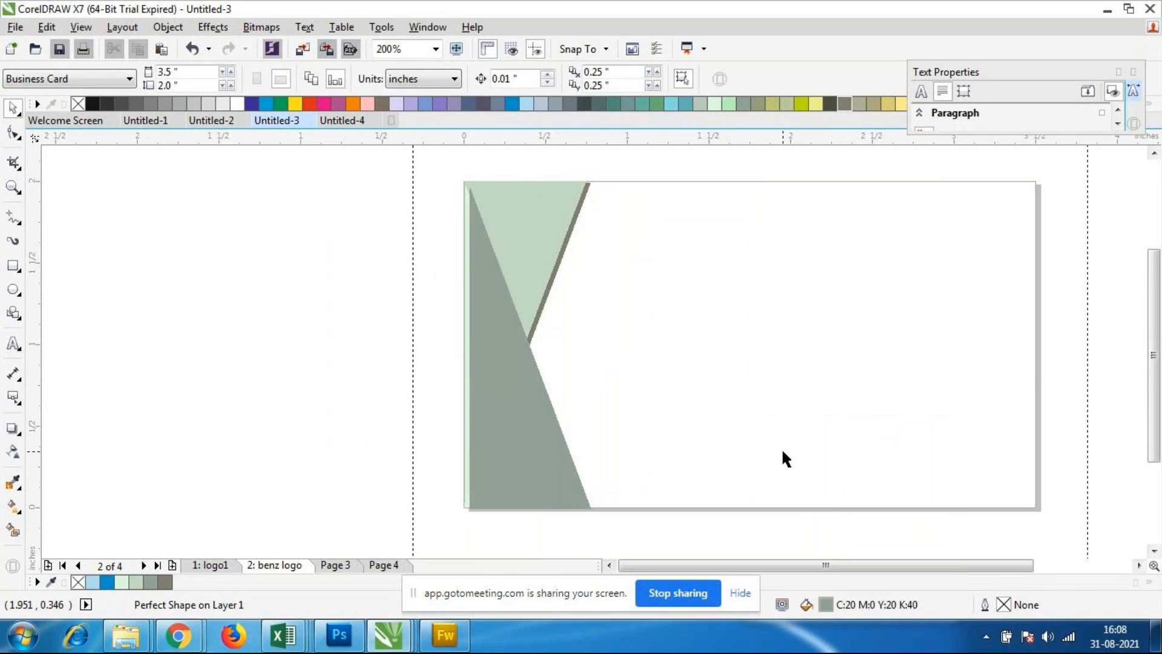
# Step: Nudge the pale green triangle right to about X 0.428 inch, leaving a thin highlight strip beside the dark grey-green triangle
pyautogui.click(465, 306)
pyautogui.click(465, 306)
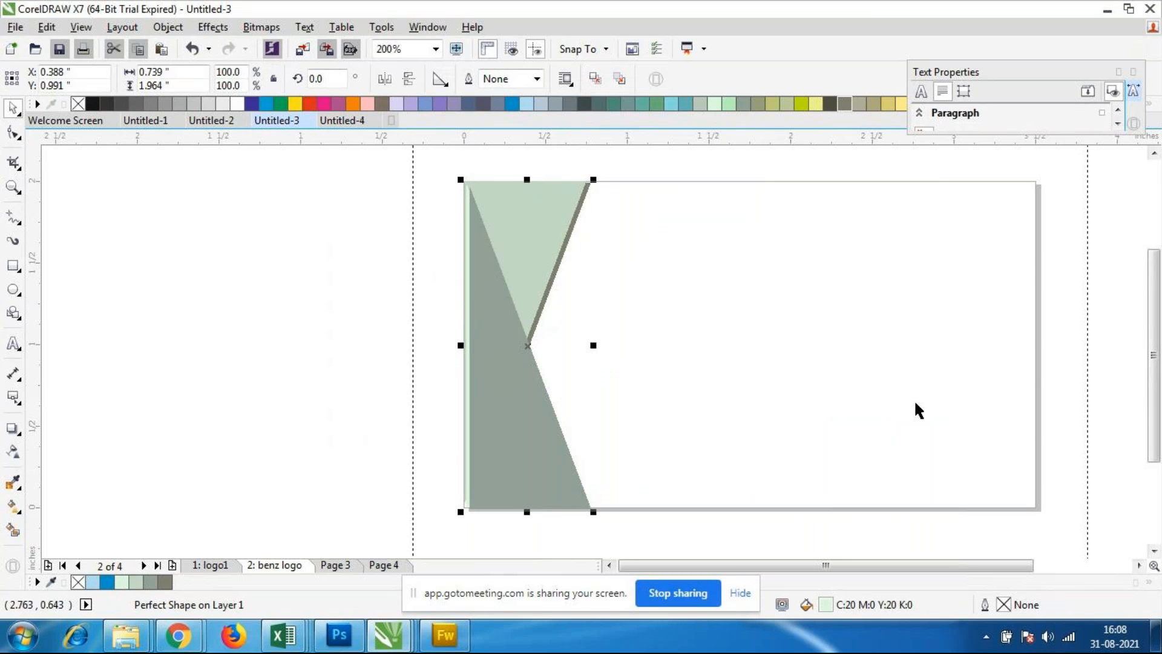
pyautogui.press('Right')
pyautogui.press('Right')
pyautogui.press('Right')
pyautogui.press('Right')
pyautogui.press('Right')
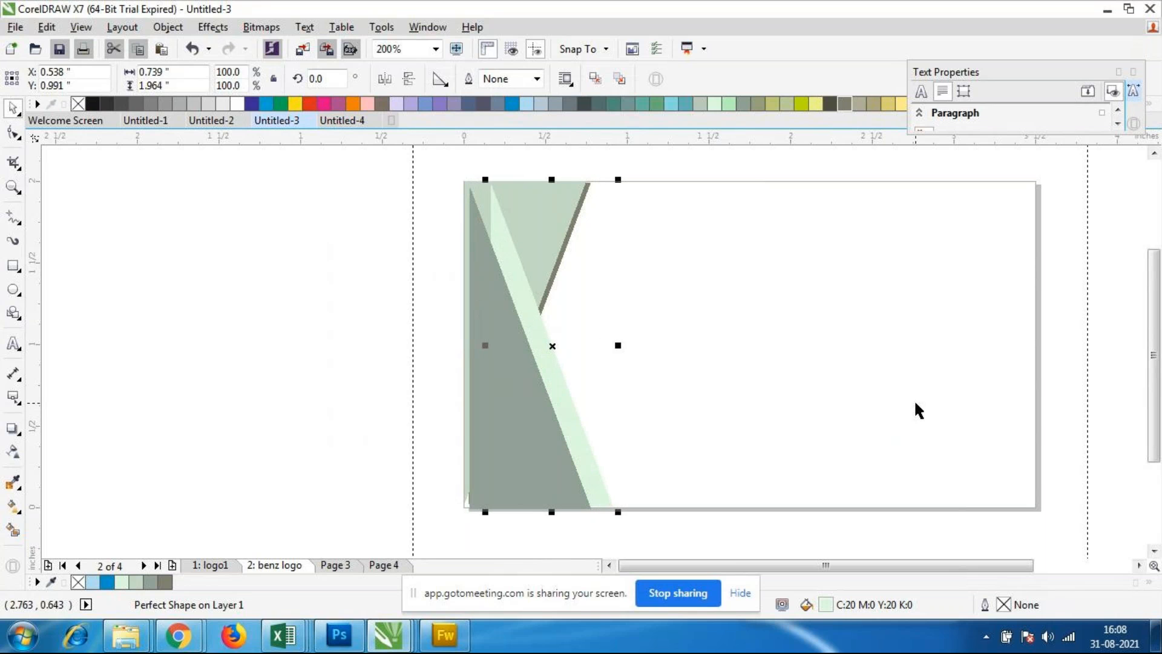
pyautogui.press('Left')
pyautogui.press('Left')
pyautogui.press('Left')
pyautogui.press('Left')
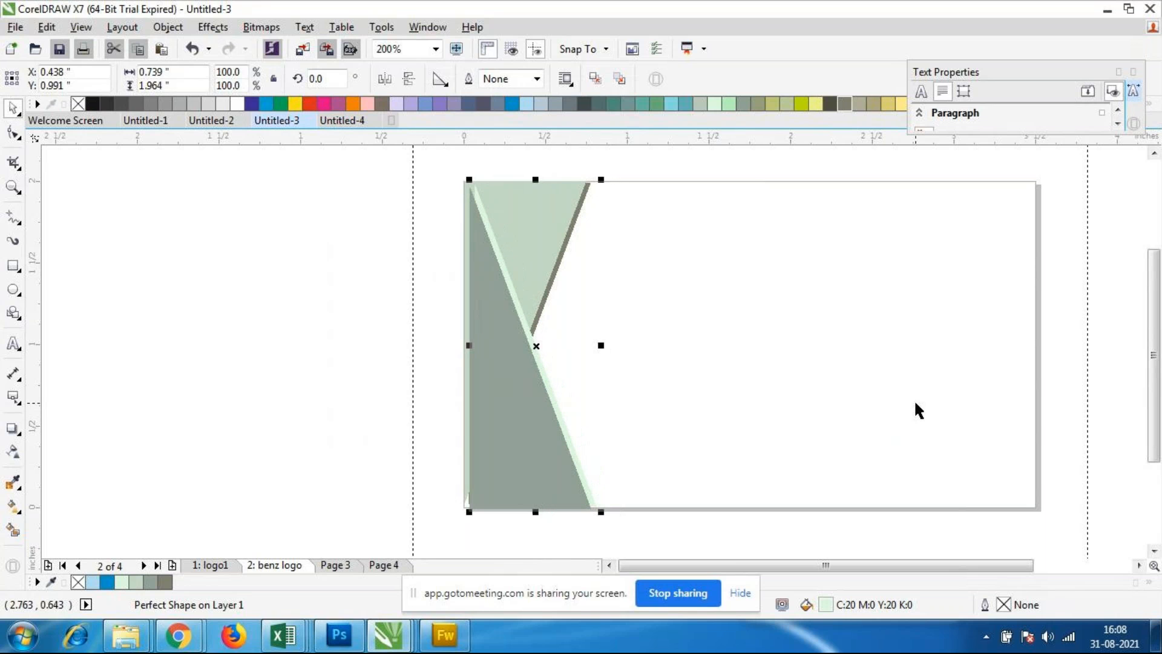
pyautogui.click(708, 293)
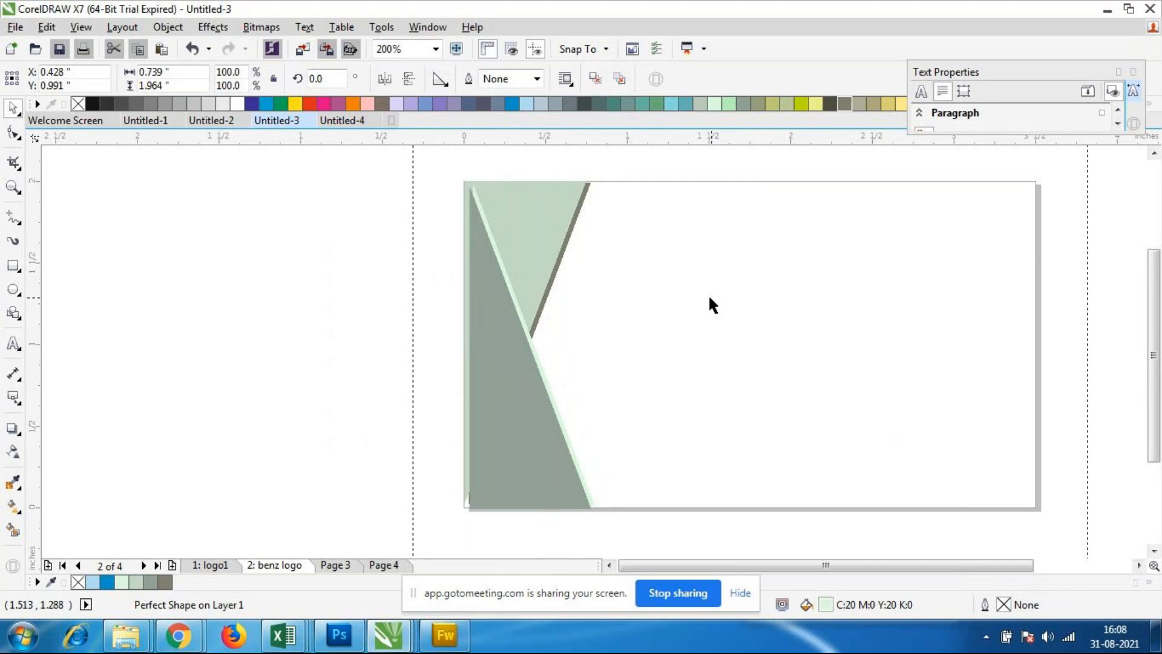
pyautogui.scroll(-1, 570, 289)
pyautogui.scroll(1, 539, 293)
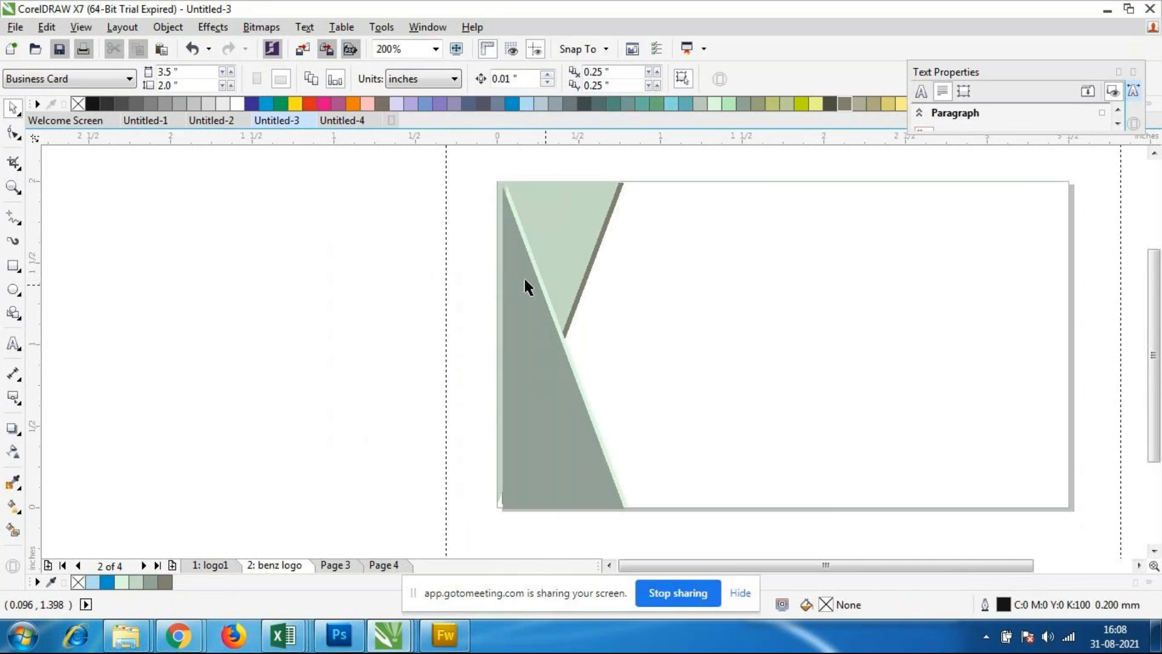
# Step: Enlarge the dark grey-green triangle to about 0.748 by 1.987 inches, reaching the card's bottom edge
pyautogui.click(524, 393)
pyautogui.moveTo(529, 399); pyautogui.dragTo(533, 370)
pyautogui.click(693, 395)
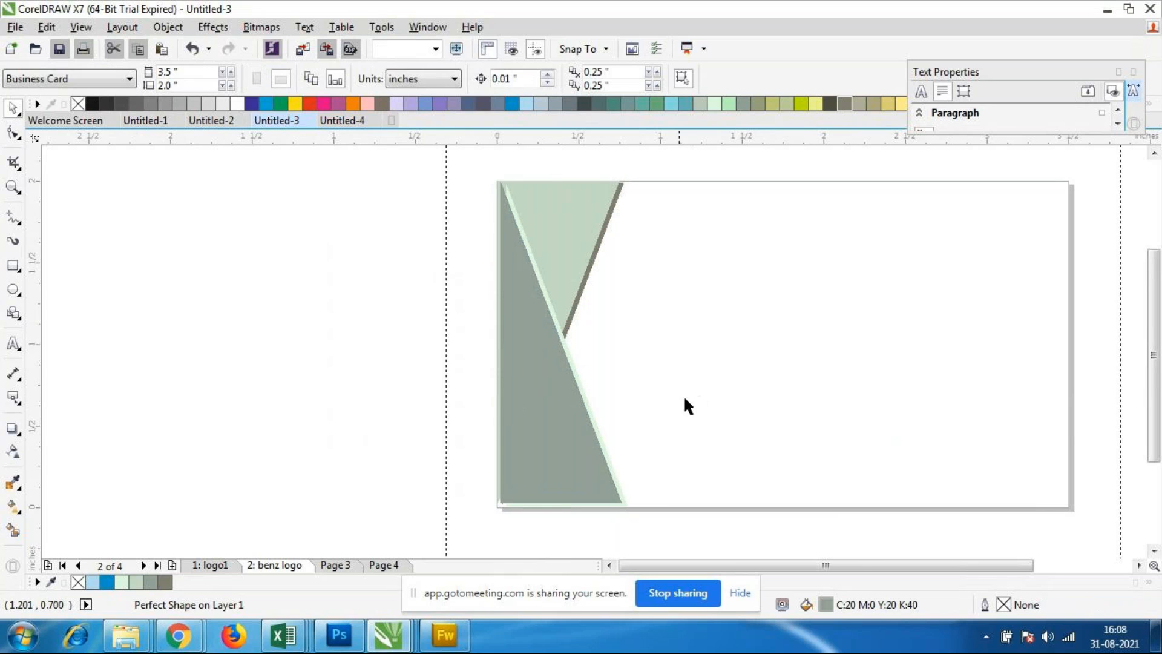
pyautogui.click(536, 437)
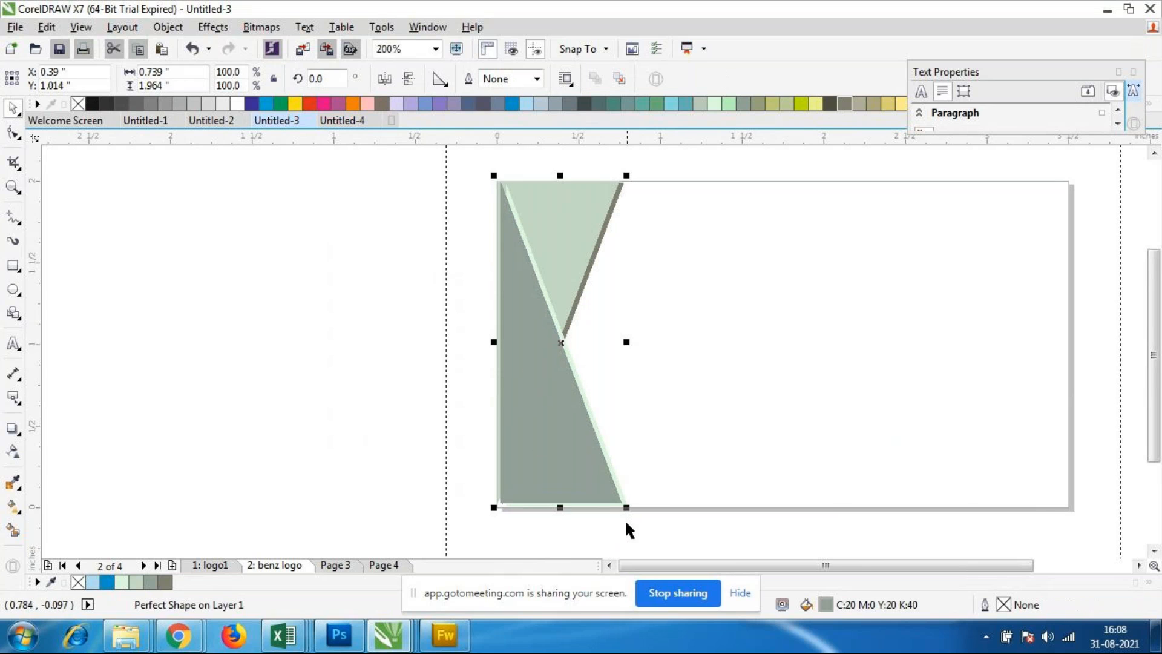
pyautogui.click(708, 501)
# Step: Stretch the dark grey-green triangle upward to about 2.045 inches high, past the card's top edge
pyautogui.scroll(1, 518, 327)
pyautogui.scroll(-1, 533, 255)
pyautogui.scroll(1, 536, 230)
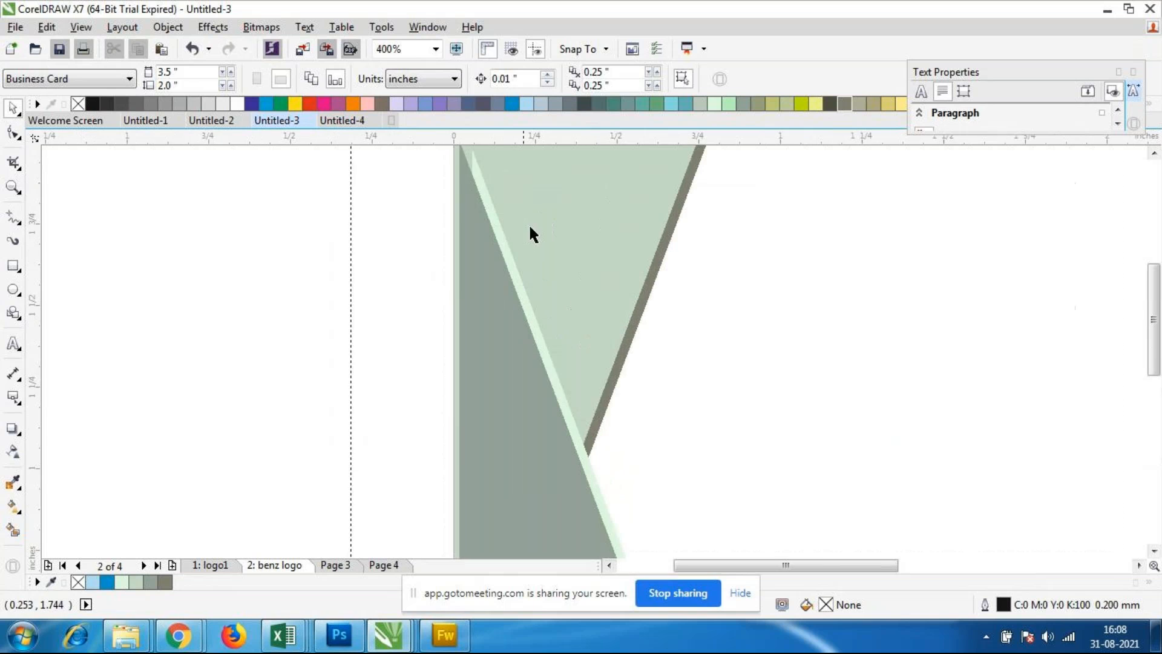
pyautogui.scroll(-1, 524, 245)
pyautogui.click(512, 292)
pyautogui.moveTo(551, 191); pyautogui.dragTo(552, 188)
pyautogui.click(772, 373)
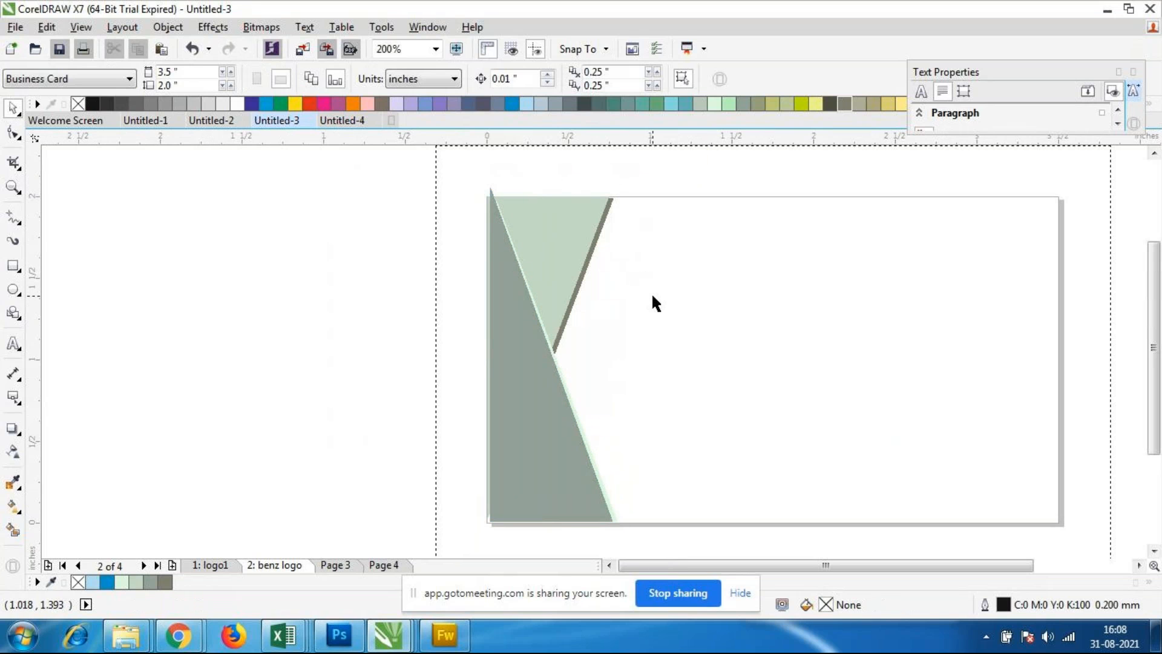
# Step: Widen the dark grey-green triangle to about 0.763 inch so that its vertical side meets the card's left edge
pyautogui.click(532, 327)
pyautogui.scroll(1, 535, 327)
pyautogui.scroll(-1, 527, 294)
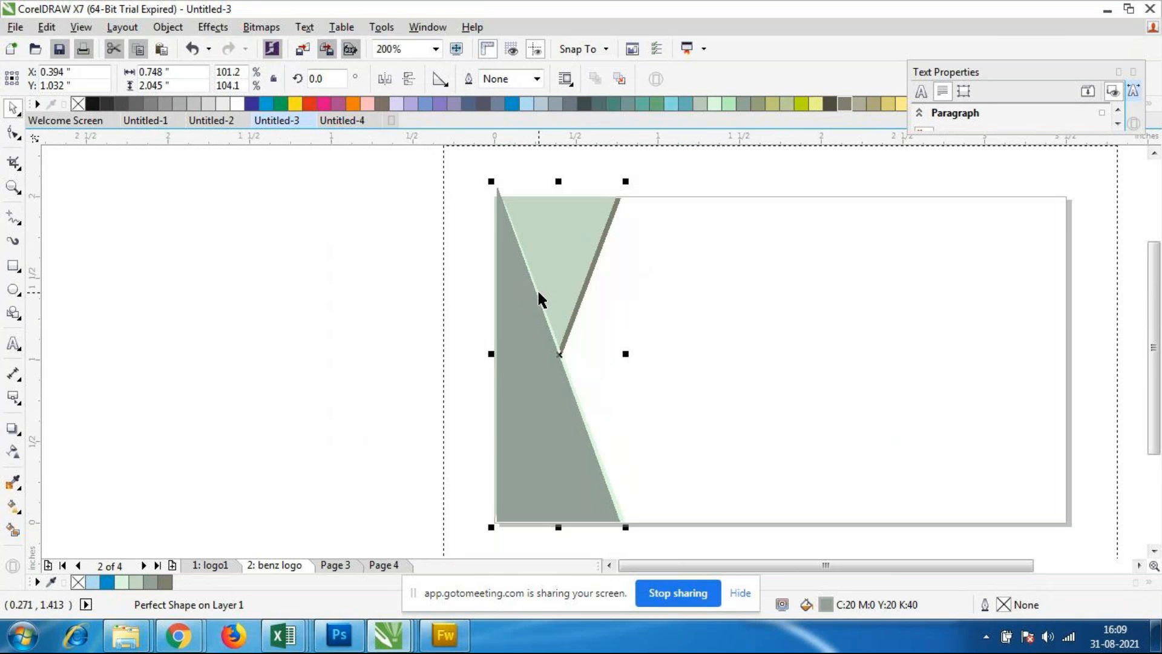
pyautogui.moveTo(492, 355)
pyautogui.mouseDown()
pyautogui.moveTo(483, 353)
pyautogui.moveTo(494, 356)
pyautogui.mouseUp()
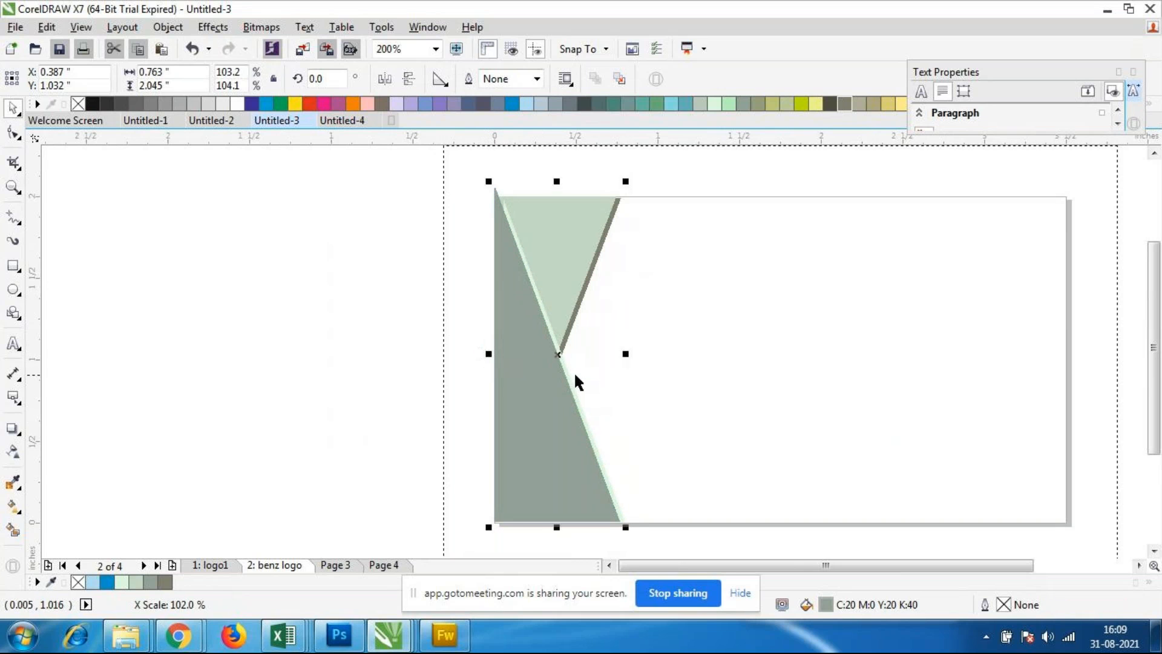
pyautogui.click(633, 391)
pyautogui.scroll(-1, 604, 376)
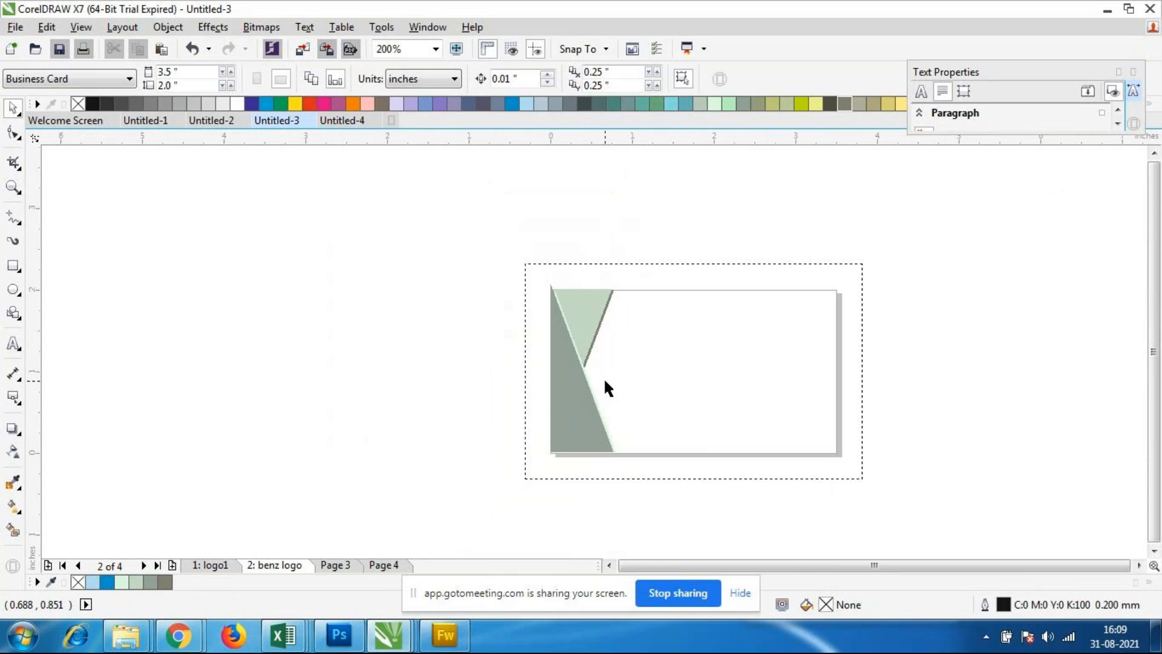
pyautogui.scroll(1, 695, 395)
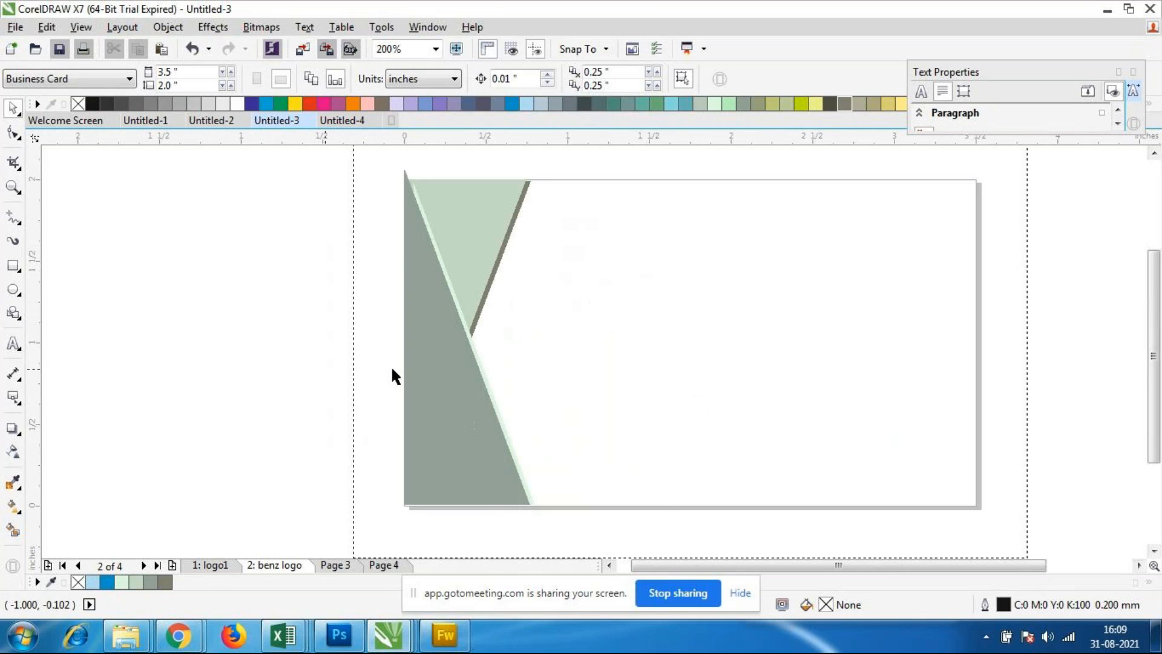
pyautogui.click(18, 345)
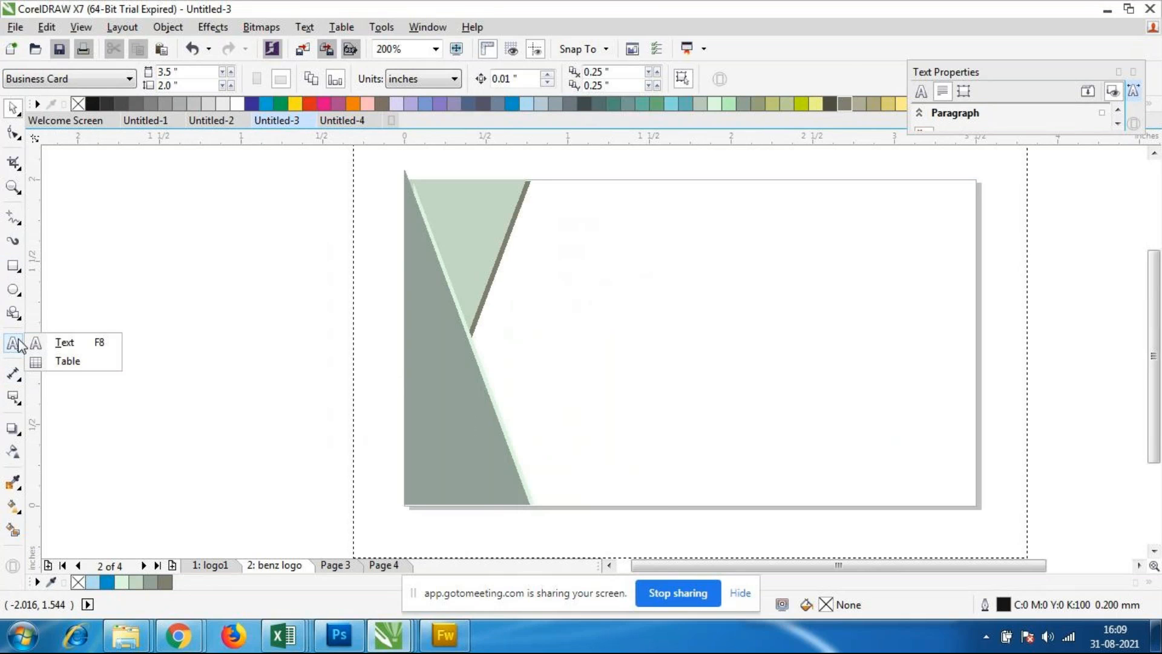
pyautogui.click(61, 340)
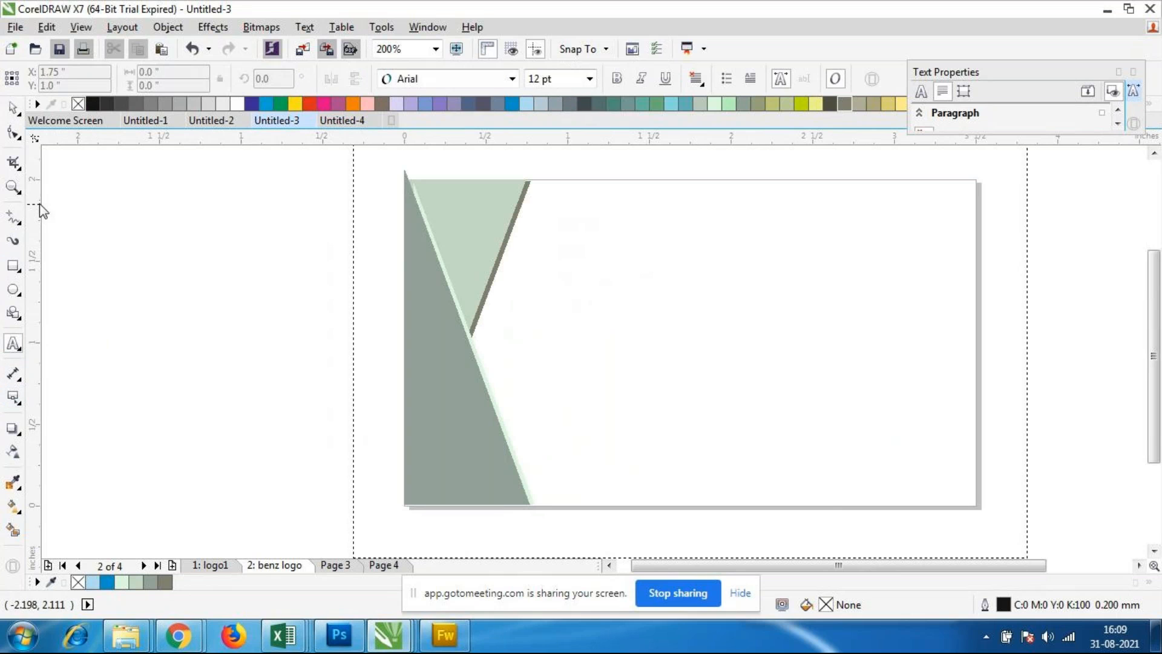
pyautogui.click(14, 108)
# Step: Place a horizontal guideline at about 1.867 inches and a vertical guideline at about 3.354 inches as the card's top and right margins
pyautogui.scroll(-1, 359, 182)
pyautogui.scroll(1, 359, 182)
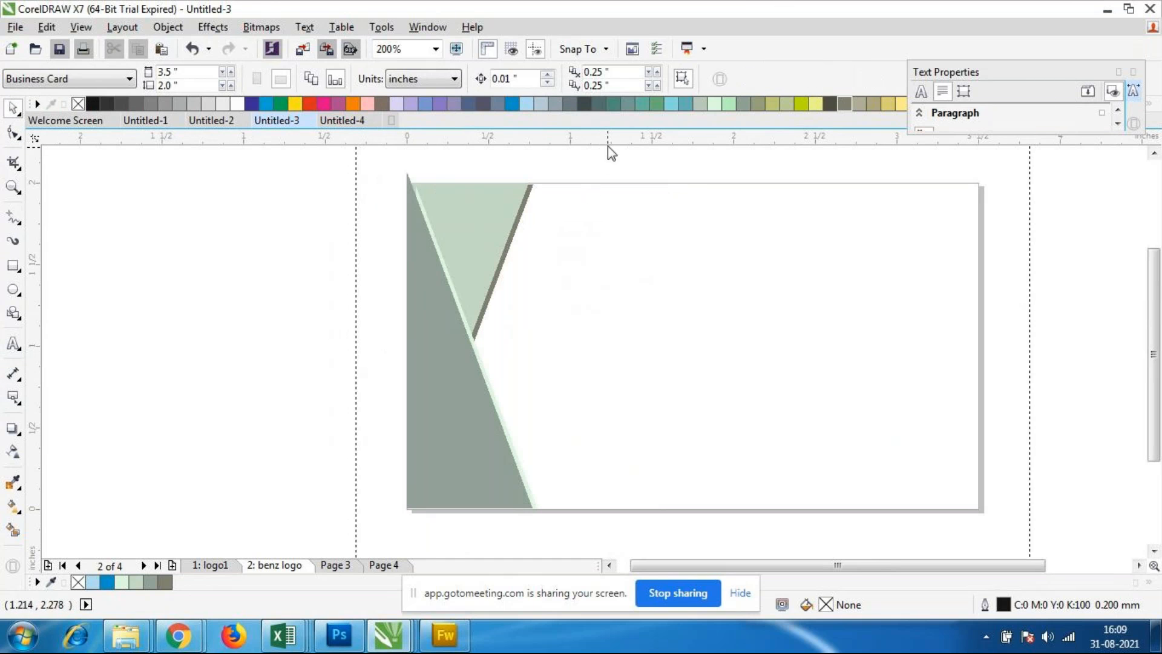
pyautogui.click(615, 205)
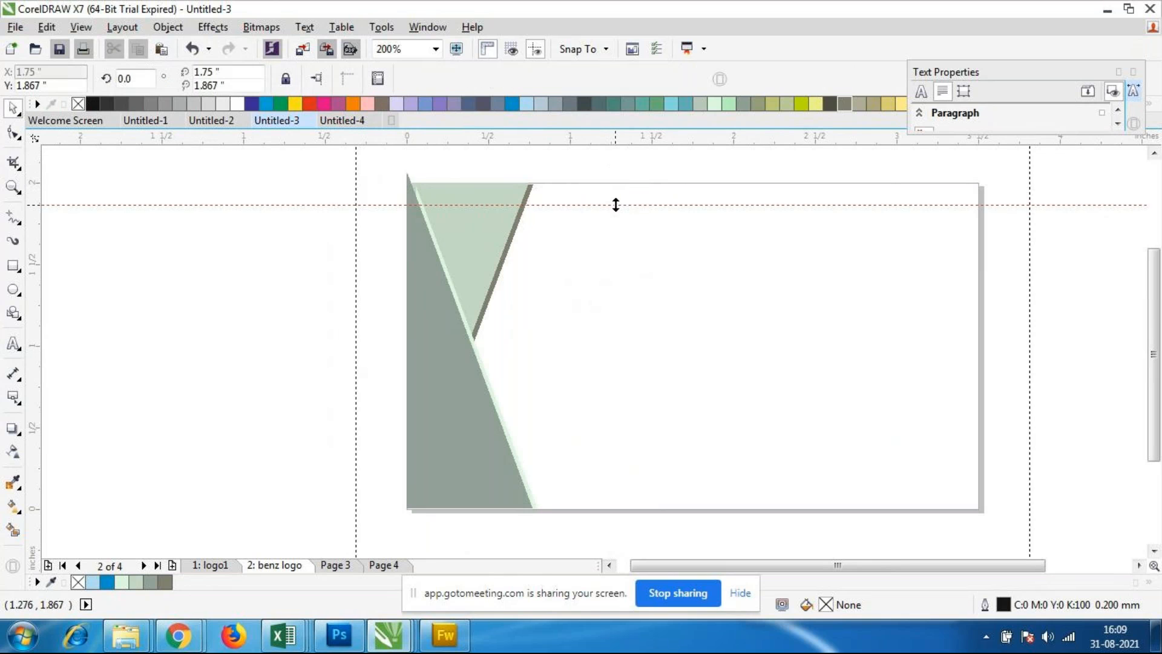
pyautogui.moveTo(38, 308); pyautogui.dragTo(955, 363)
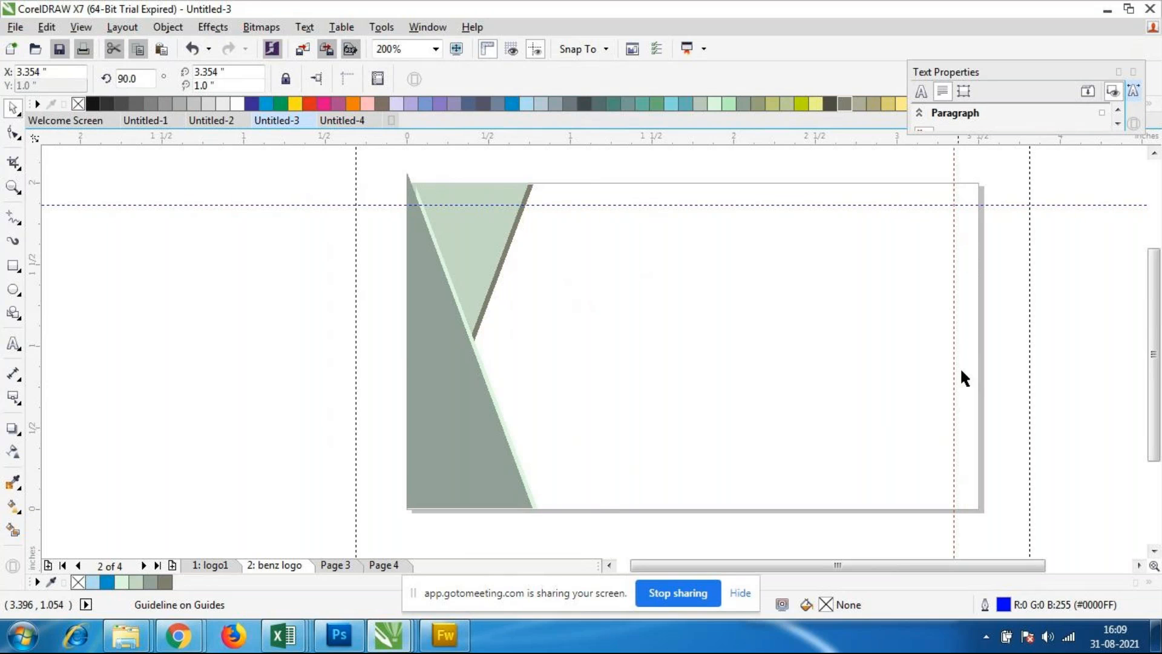
# Step: Place a horizontal guideline at about 0.132 inch as the card's bottom margin
pyautogui.moveTo(575, 133); pyautogui.dragTo(621, 488)
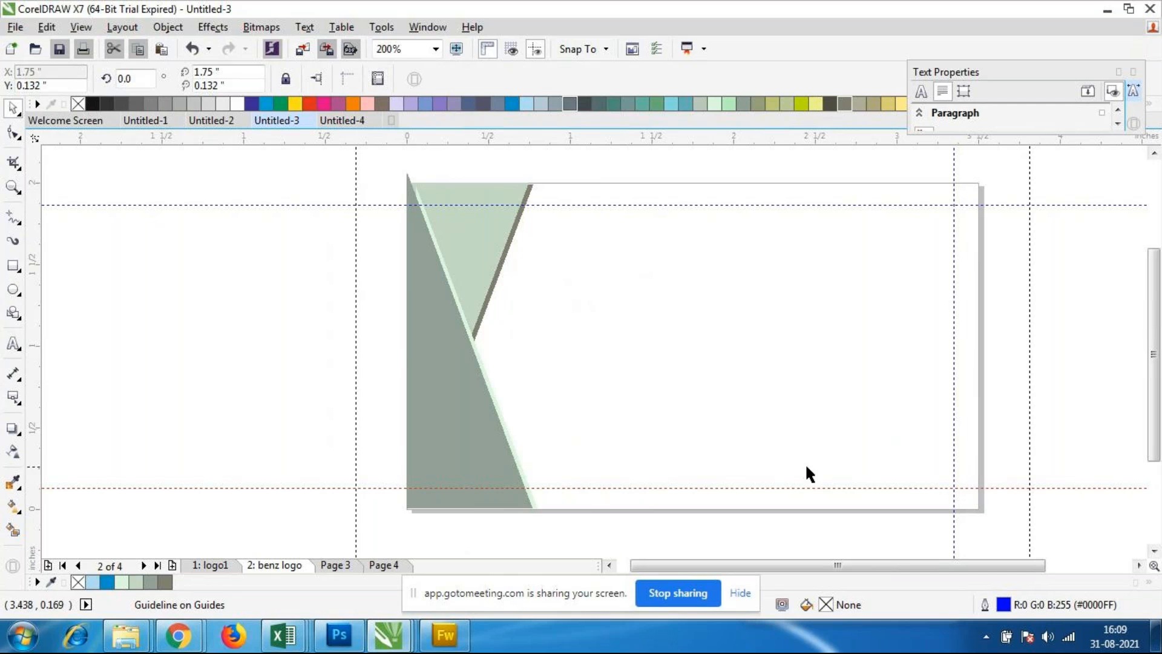
# Step: Add the cardholder's full name as 9 pt Arial artistic text in the card's upper-right area
pyautogui.click(13, 343)
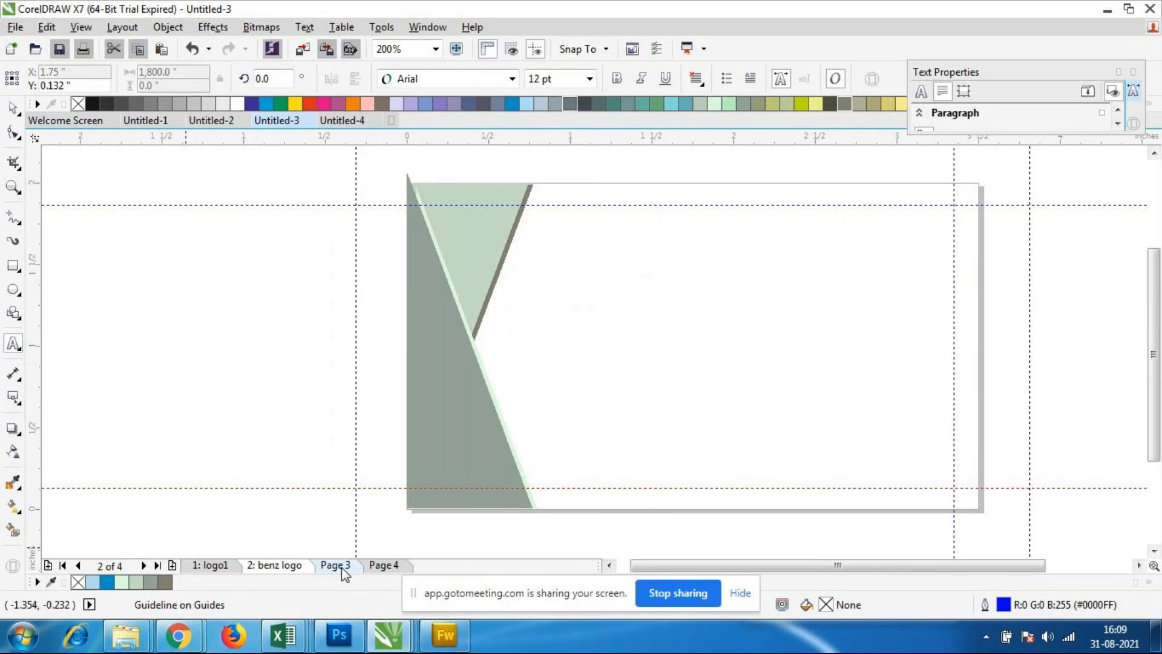
pyautogui.click(848, 218)
pyautogui.click(590, 79)
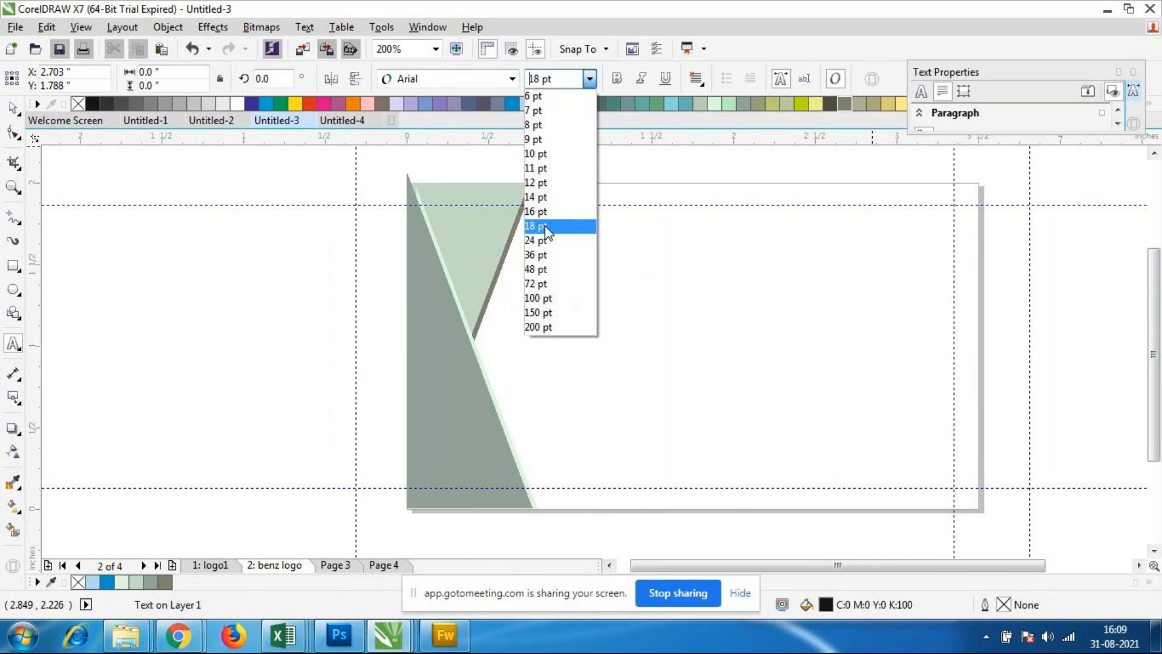
pyautogui.click(546, 229)
pyautogui.click(590, 82)
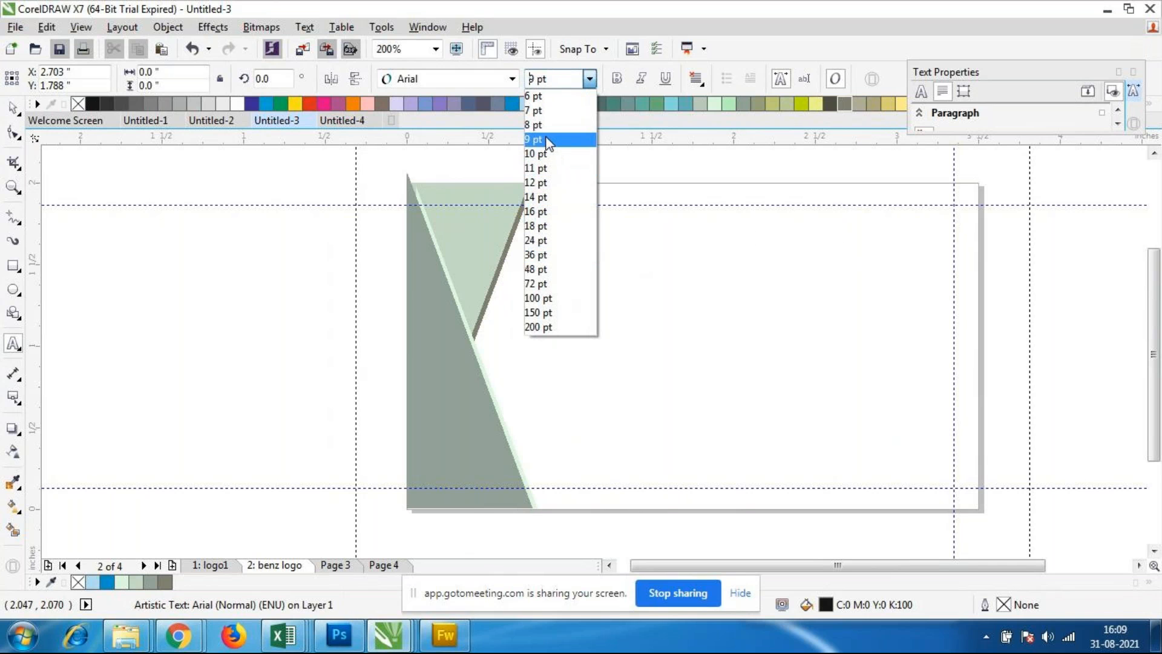
pyautogui.click(535, 139)
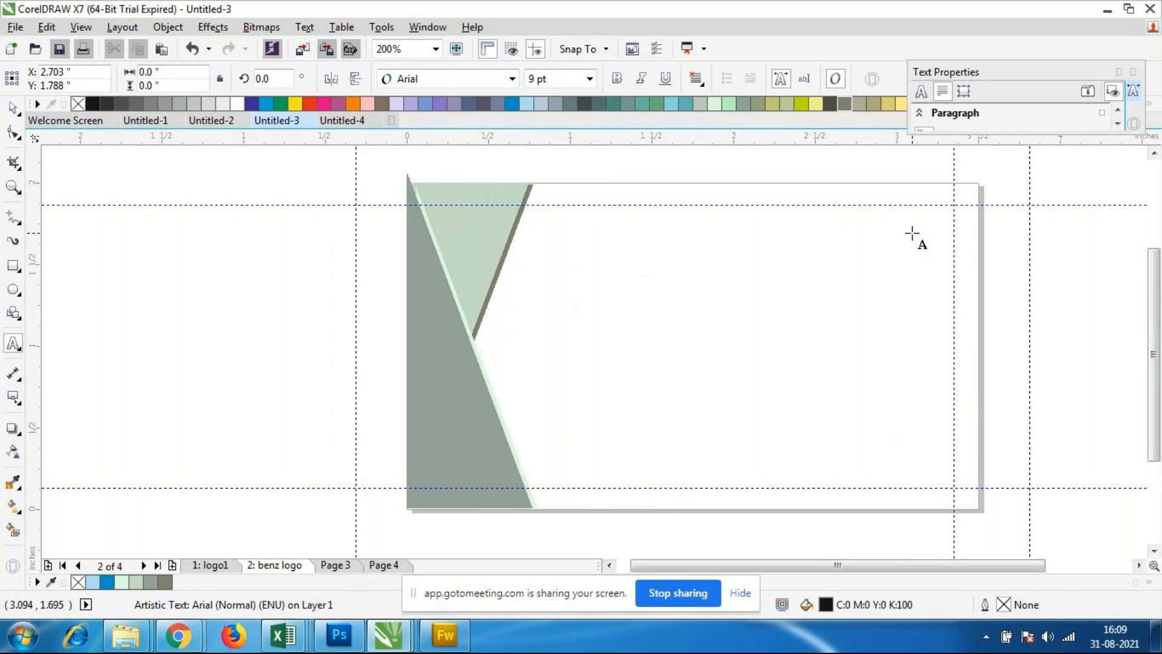
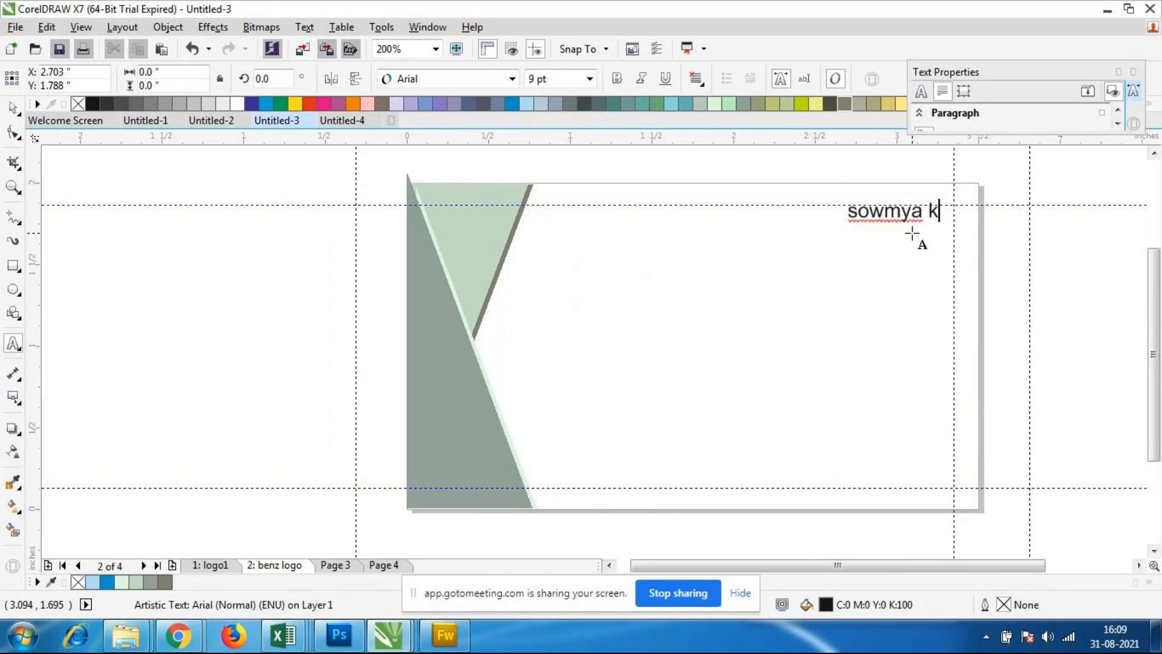
pyautogui.hotkey('ctrl', 'space')
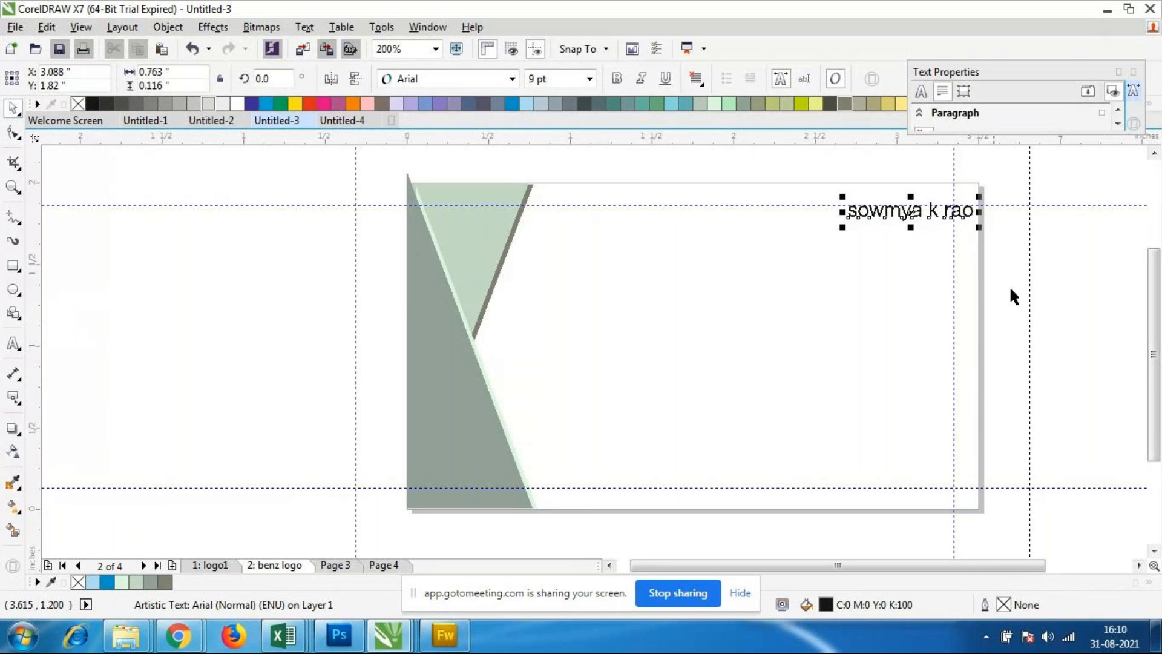
# Step: Shrink the name text to about 7.74 pt and position it inside the margins at about X 2.887, Y 1.743 inches
pyautogui.moveTo(910, 214); pyautogui.dragTo(834, 216)
pyautogui.click(877, 270)
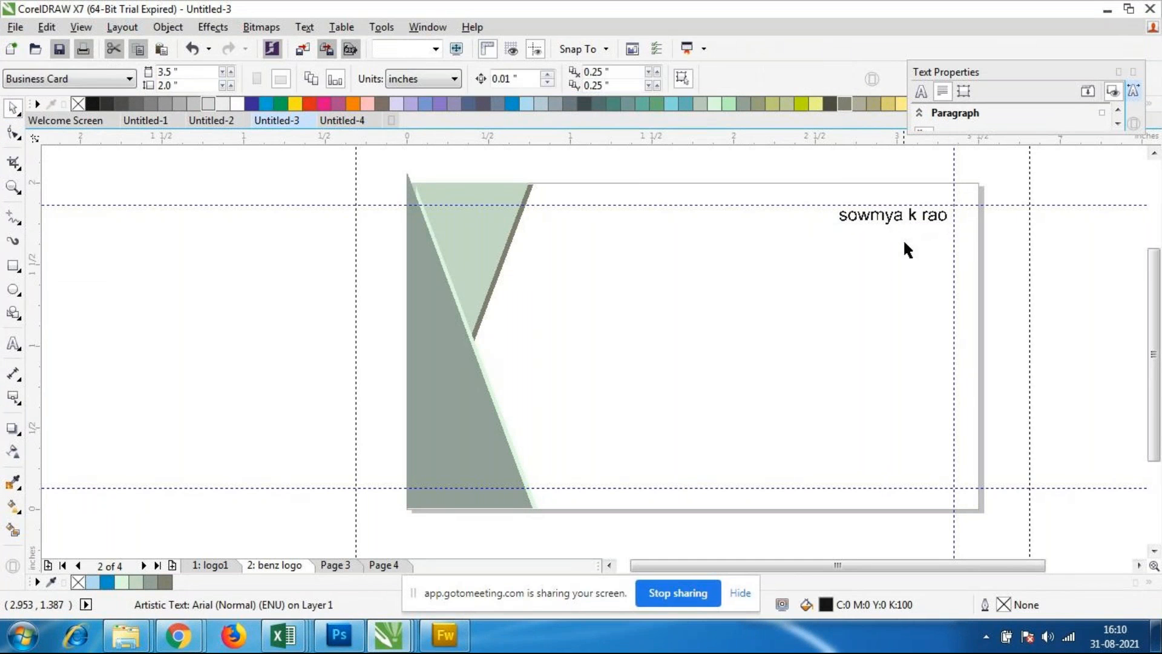
pyautogui.click(895, 220)
pyautogui.moveTo(908, 224); pyautogui.dragTo(894, 227)
pyautogui.click(913, 351)
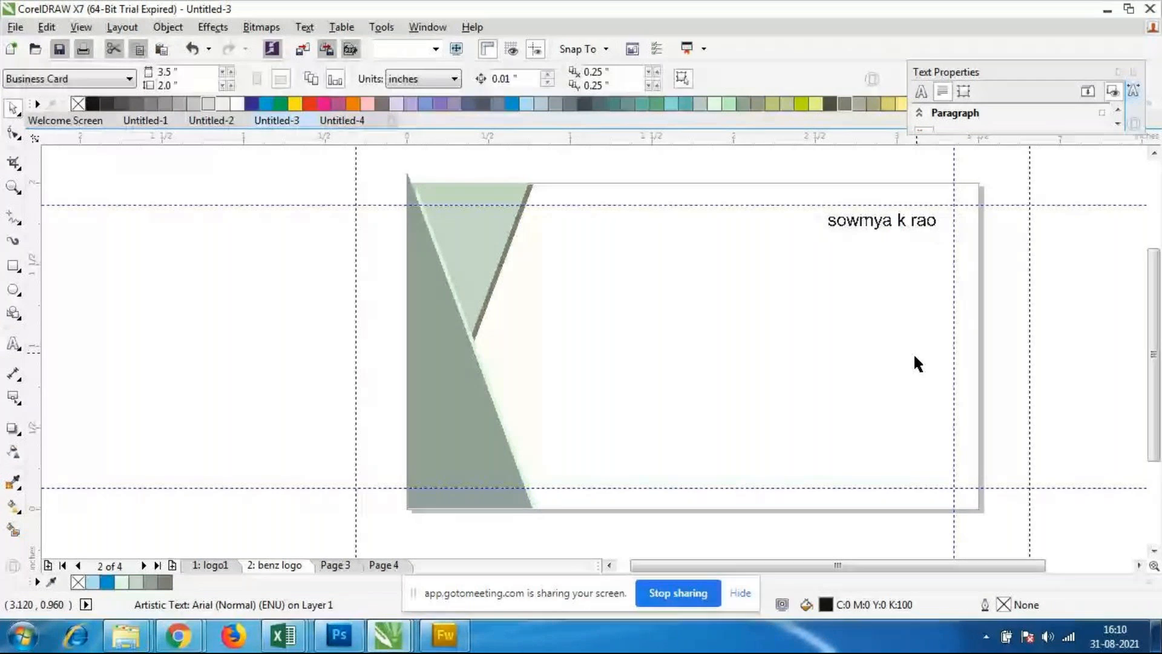
pyautogui.click(900, 230)
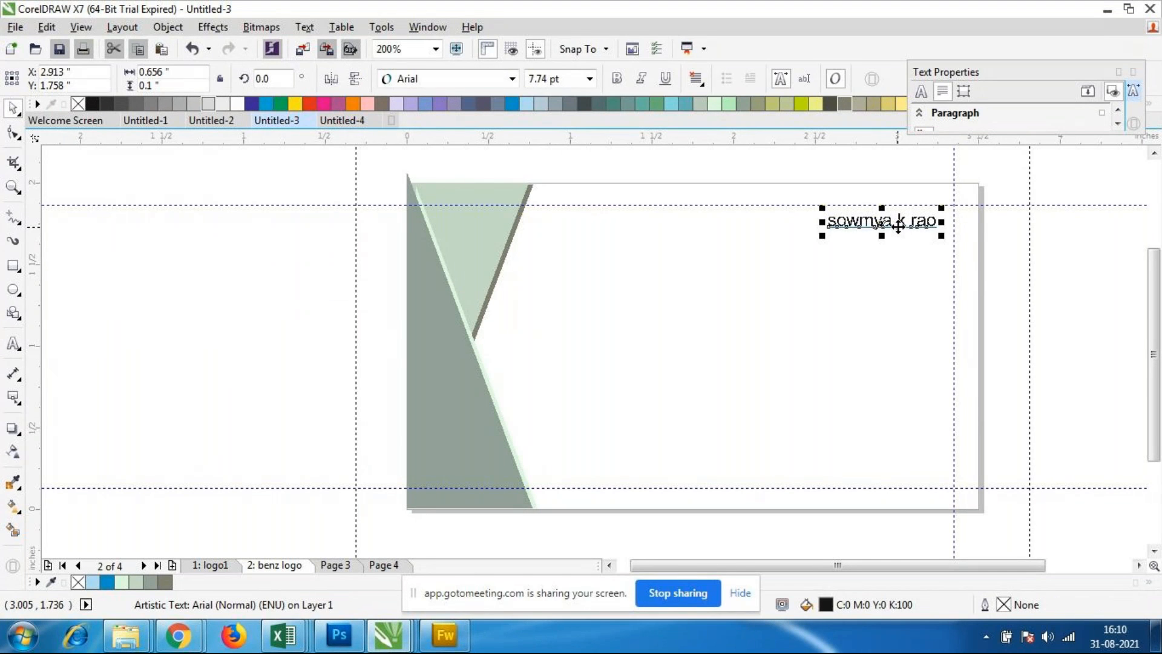
pyautogui.moveTo(899, 227); pyautogui.dragTo(895, 230)
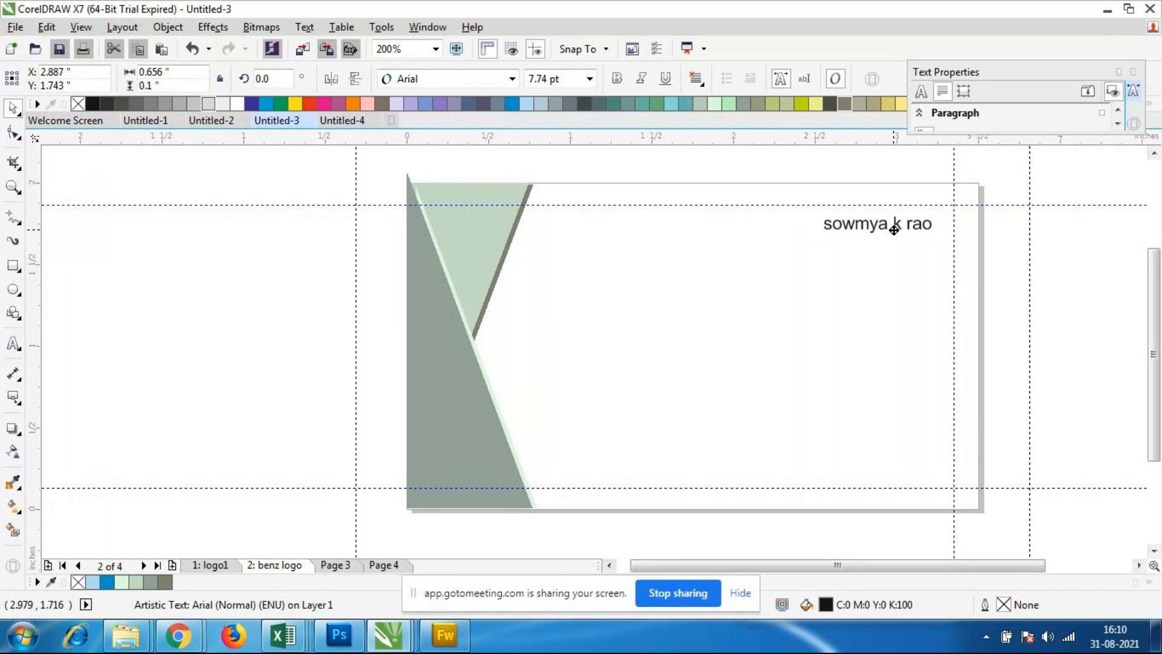
pyautogui.moveTo(894, 230); pyautogui.dragTo(894, 229)
pyautogui.click(902, 347)
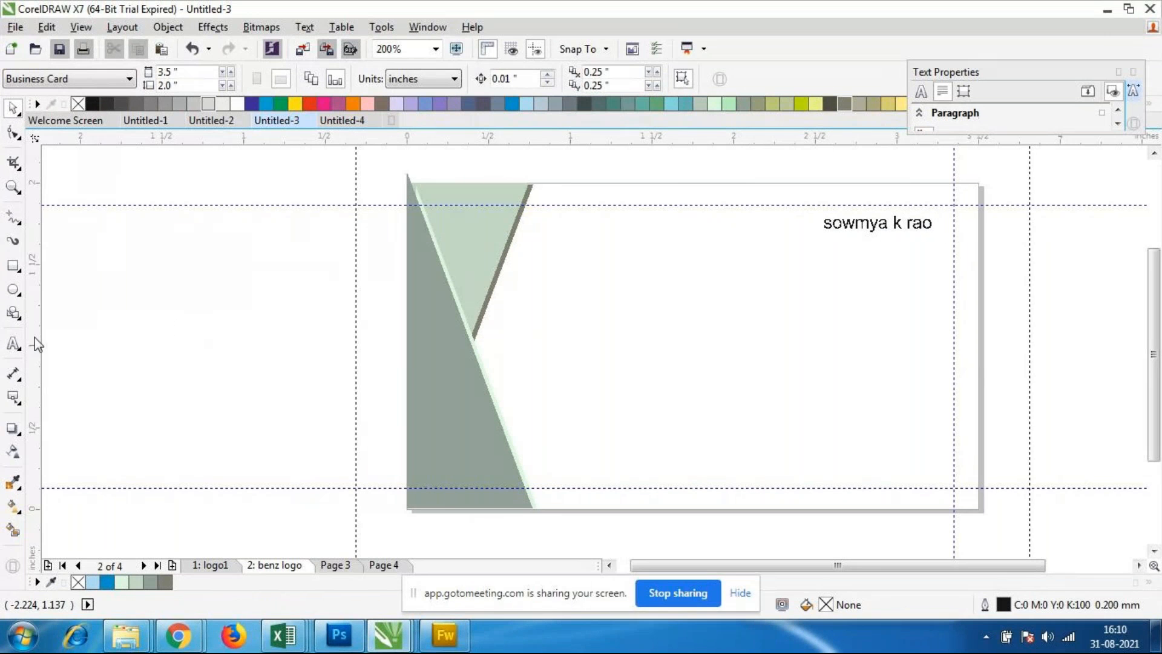
pyautogui.click(14, 343)
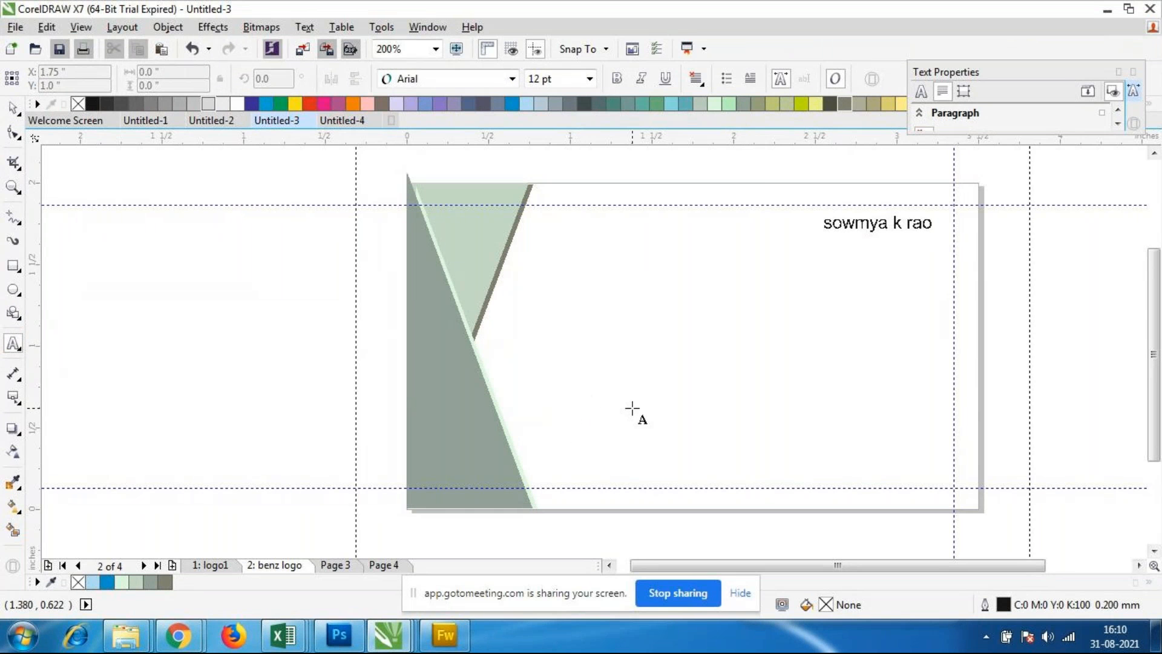
pyautogui.scroll(1, 851, 236)
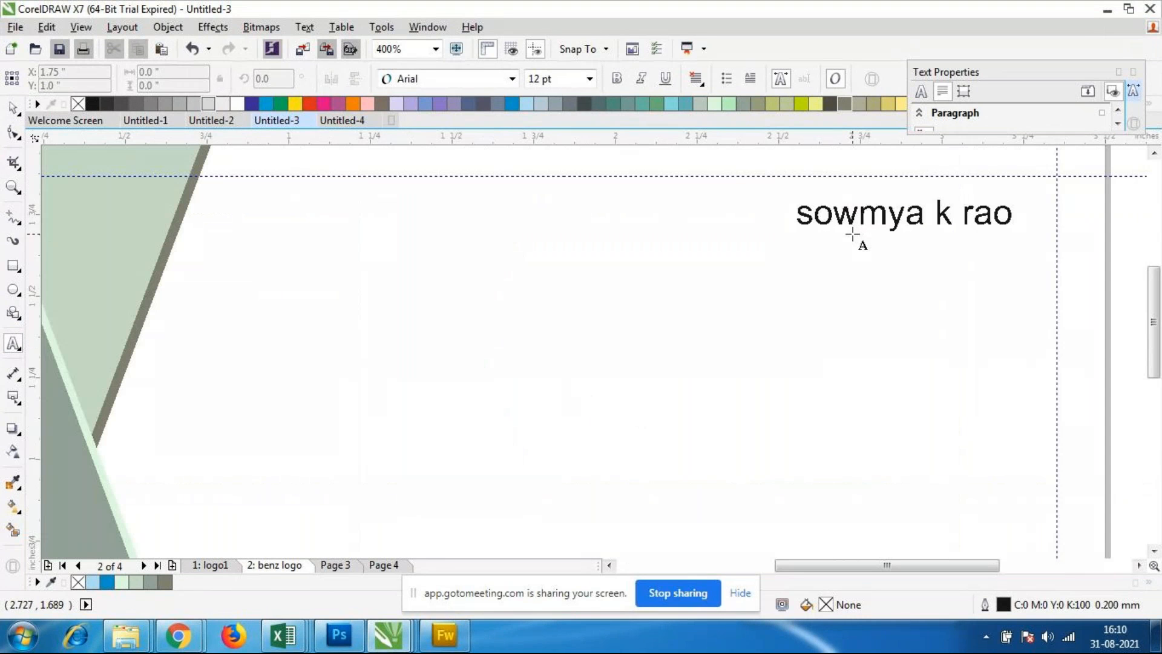
pyautogui.click(808, 258)
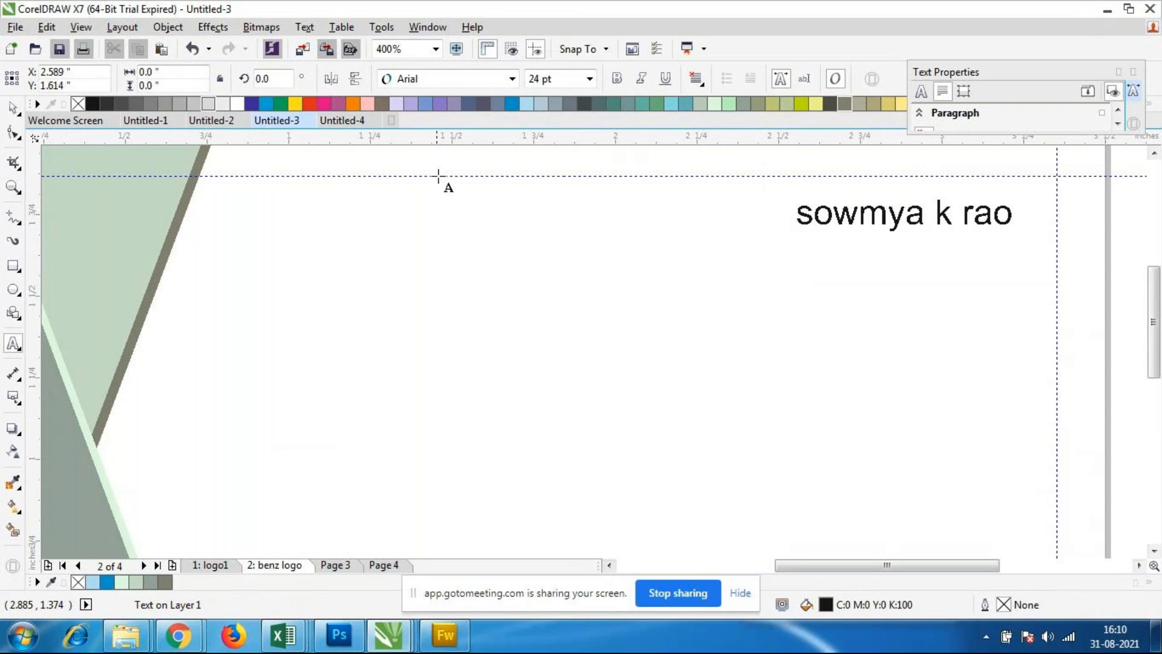
pyautogui.click(589, 80)
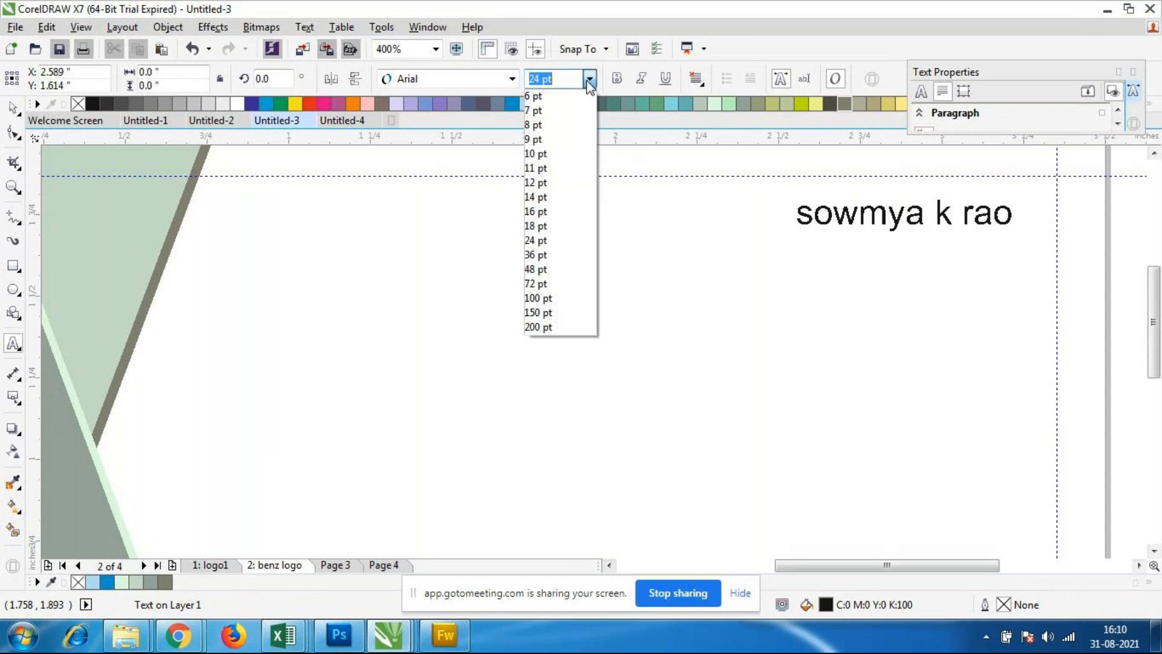
pyautogui.click(541, 155)
pyautogui.press('Escape')
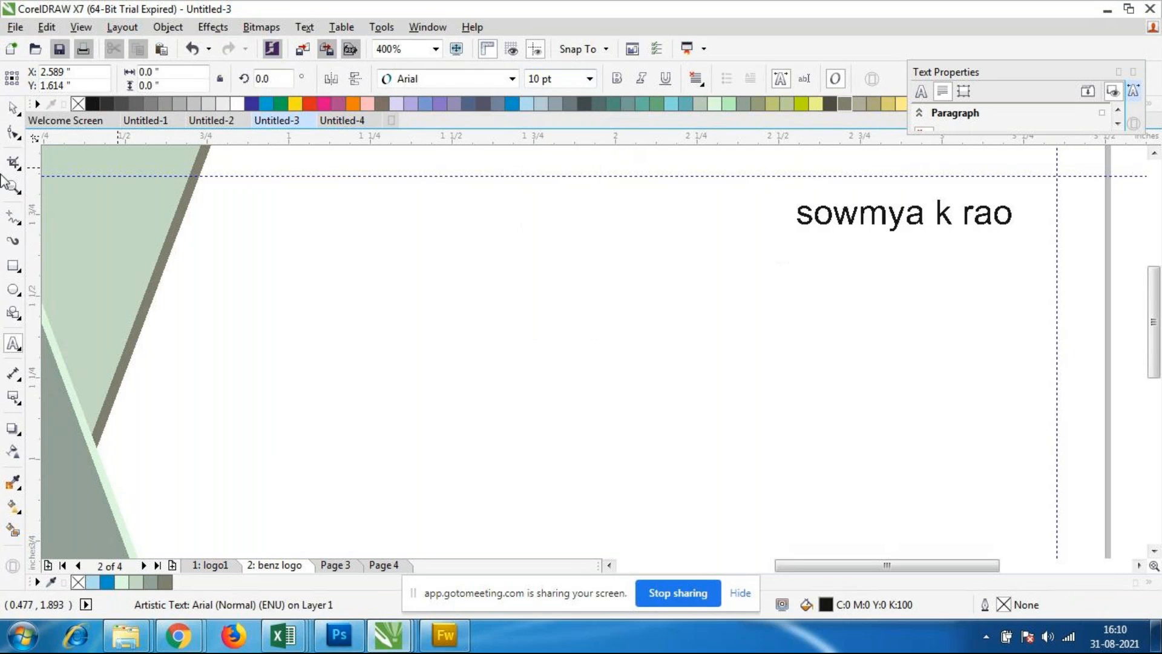
pyautogui.click(14, 107)
# Step: Try Cooper Black on the name text and settle on Century Schoolbook as its font
pyautogui.click(947, 225)
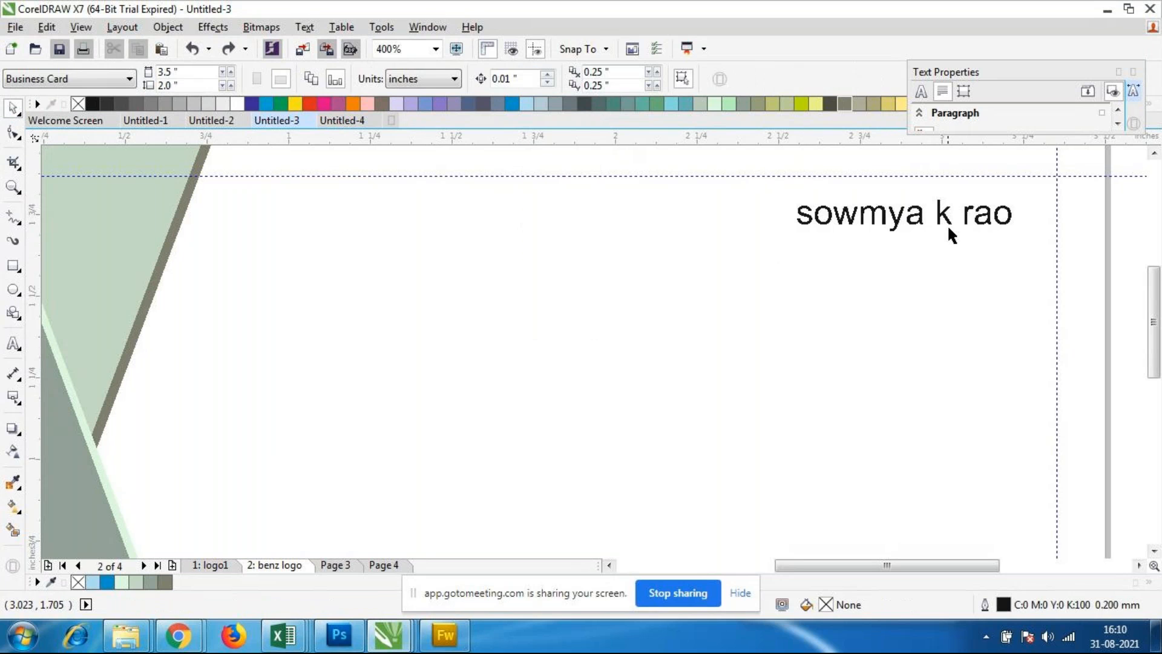
pyautogui.click(519, 80)
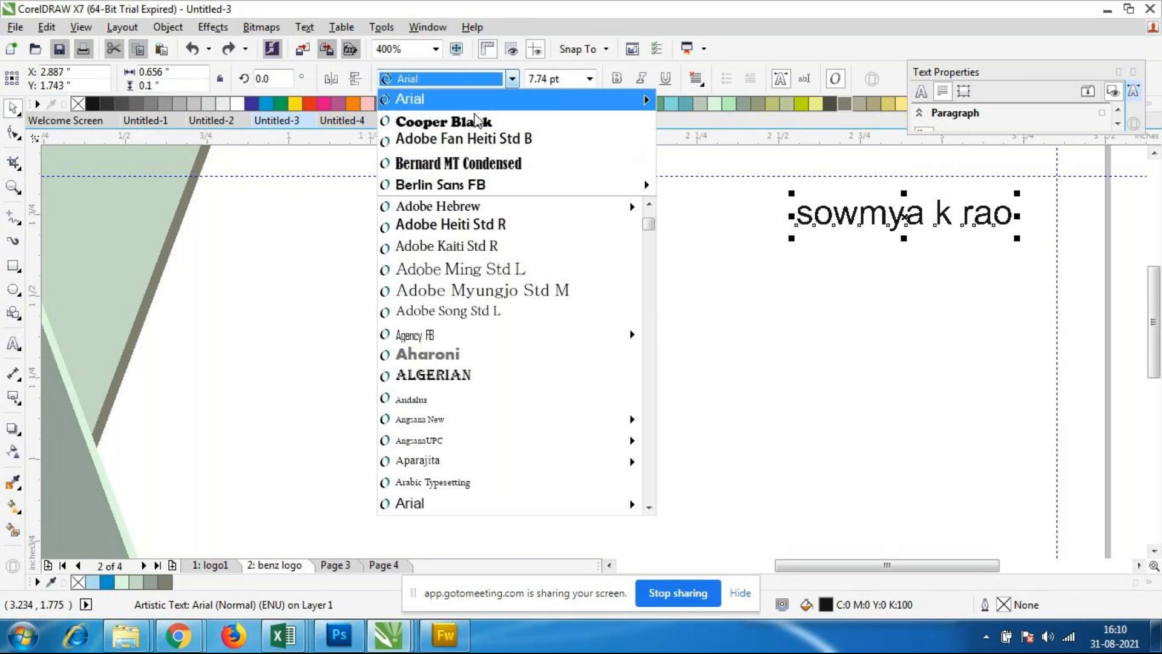
pyautogui.click(463, 121)
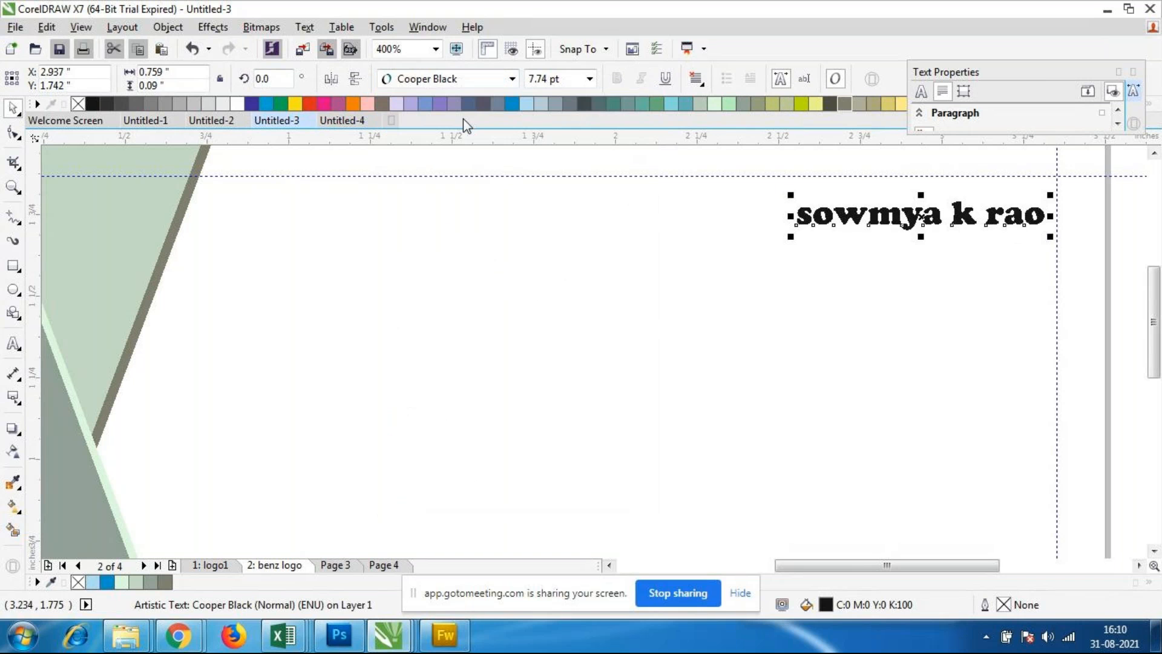
pyautogui.click(512, 79)
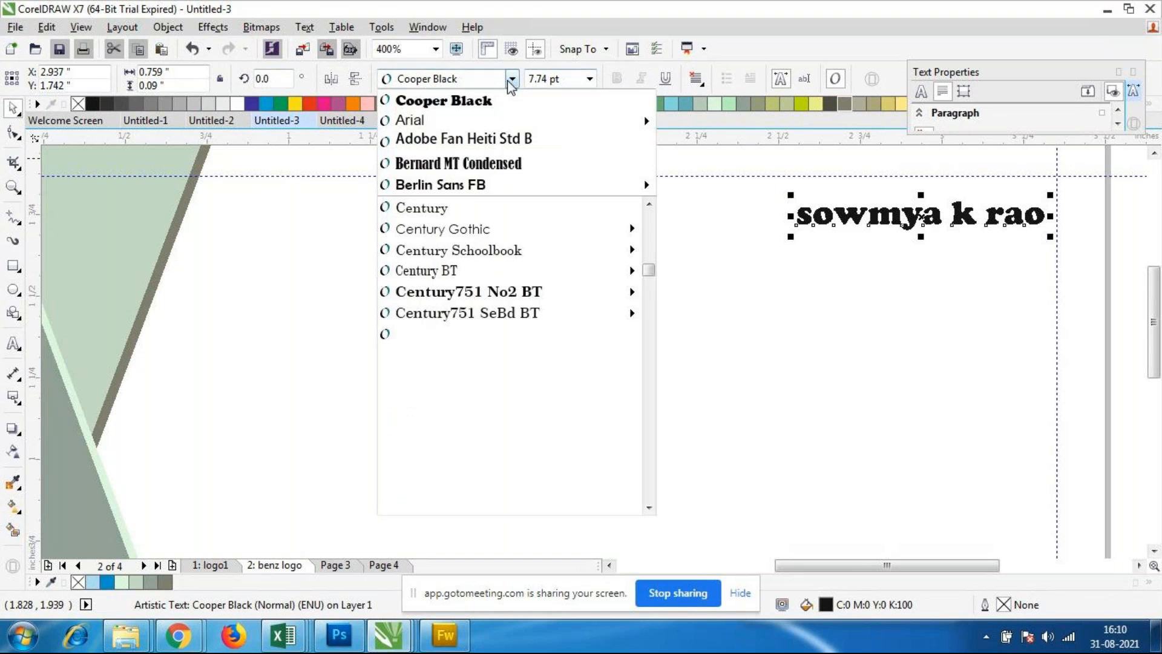
pyautogui.click(460, 248)
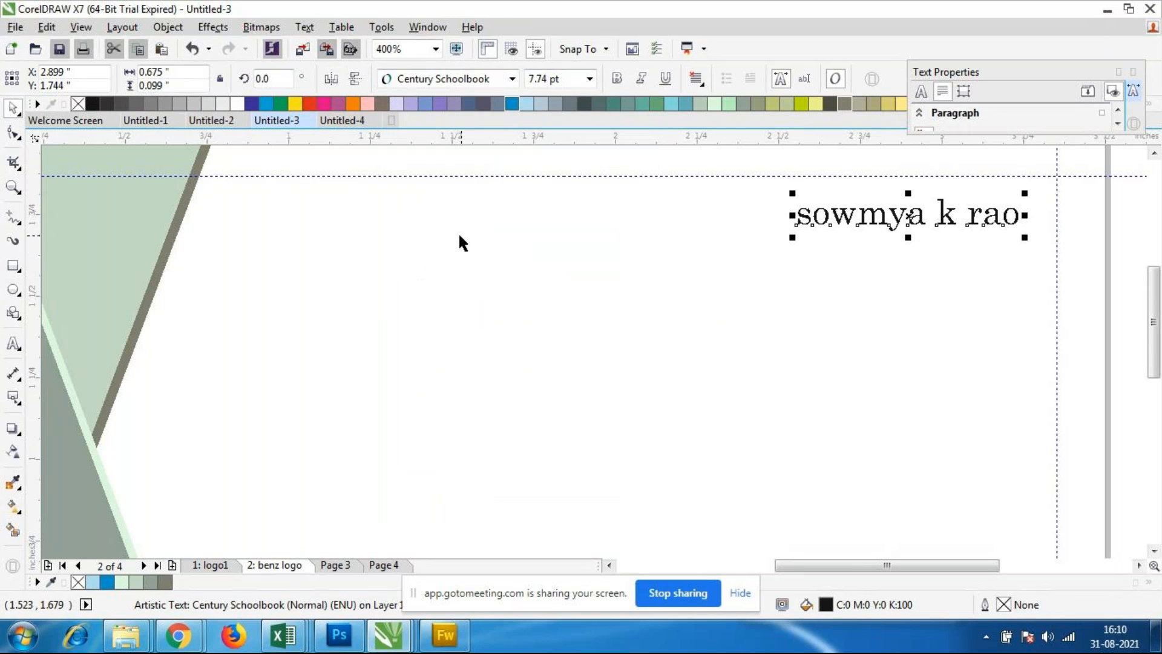
# Step: Capitalise the first letters of the first name and surname in the name text
pyautogui.doubleClick(809, 216)
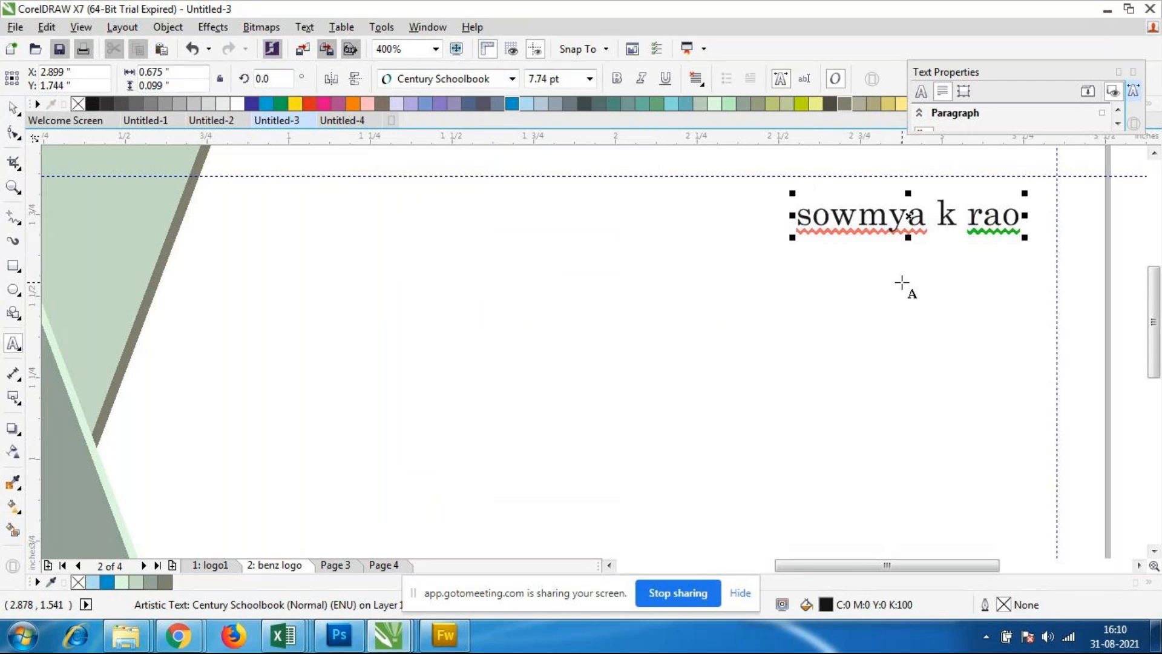
pyautogui.press('Delete')
pyautogui.write('S')
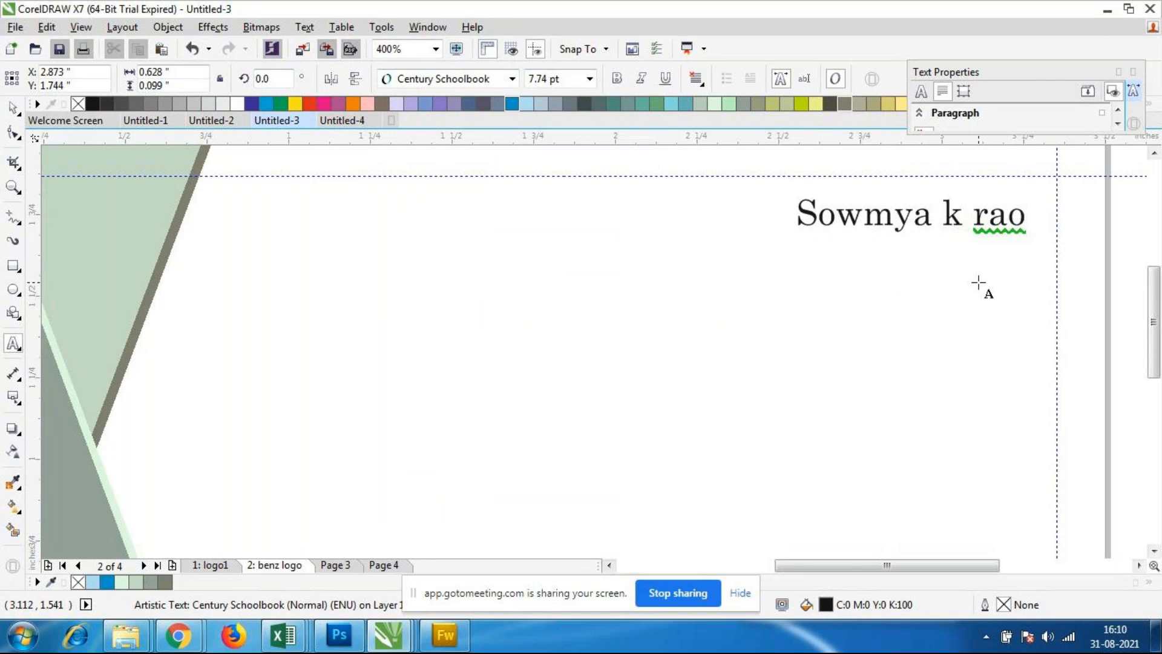
pyautogui.rightClick(995, 213)
pyautogui.click(1029, 249)
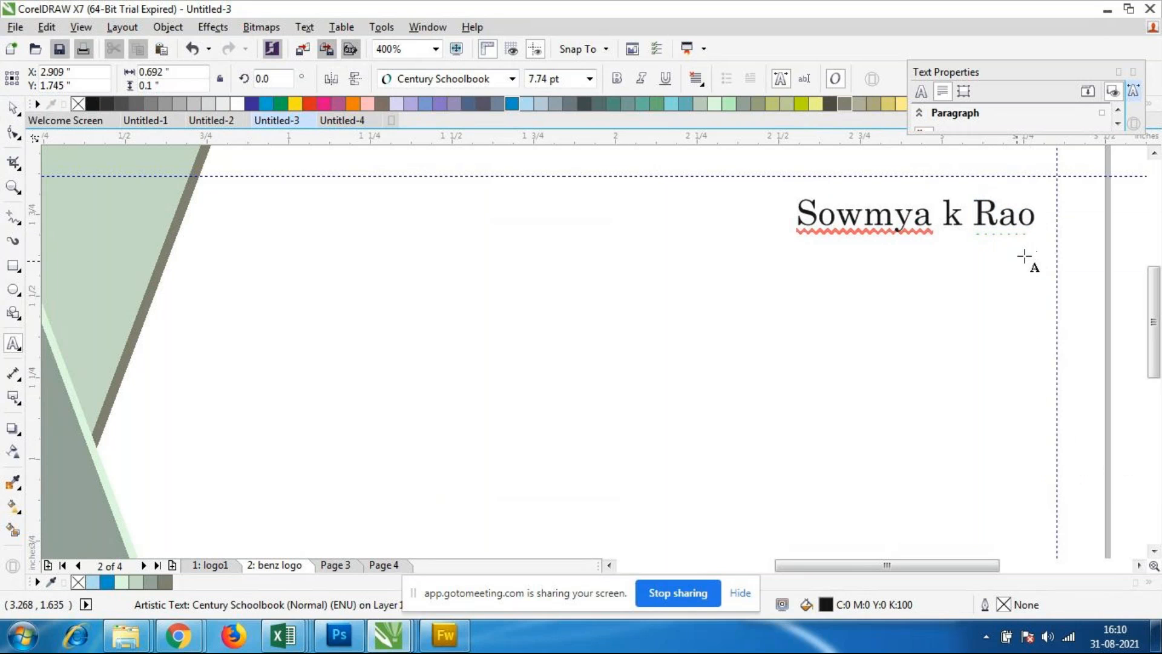
pyautogui.click(13, 108)
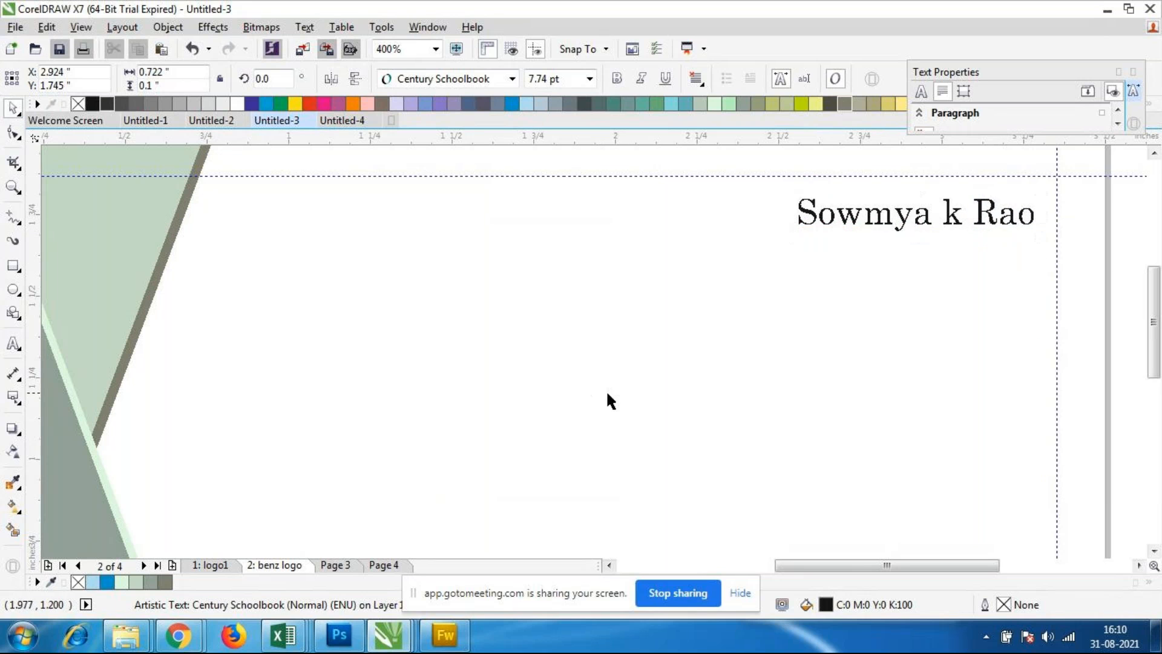
# Step: Scale the name text from its lower-left corner to about 0.709 inch wide, at 7.6 pt
pyautogui.scroll(-1, 838, 238)
pyautogui.scroll(1, 837, 237)
pyautogui.click(901, 230)
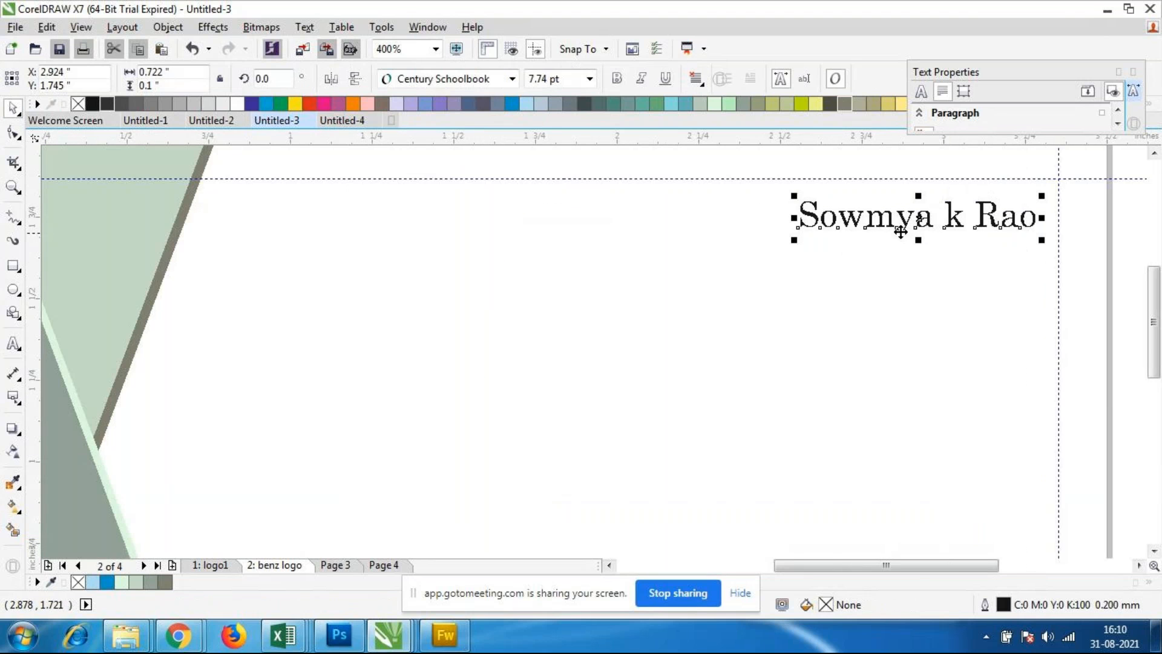
pyautogui.moveTo(794, 238); pyautogui.dragTo(796, 236)
pyautogui.click(847, 273)
pyautogui.scroll(-1, 848, 271)
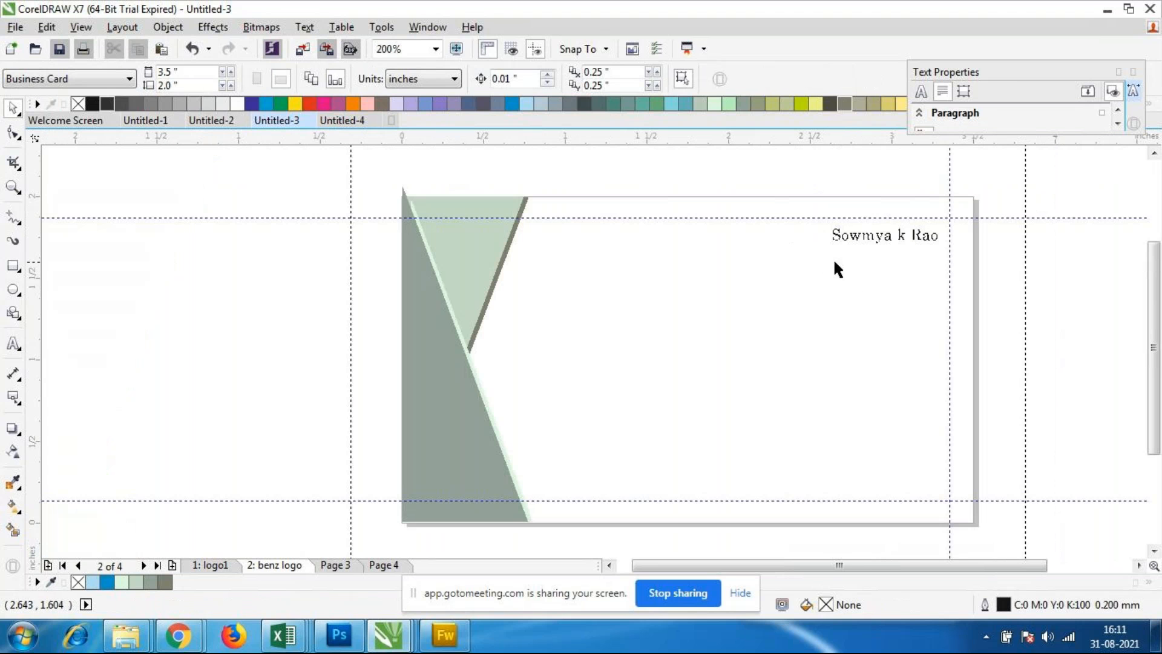
pyautogui.click(834, 244)
pyautogui.moveTo(818, 248); pyautogui.dragTo(811, 247)
pyautogui.click(890, 293)
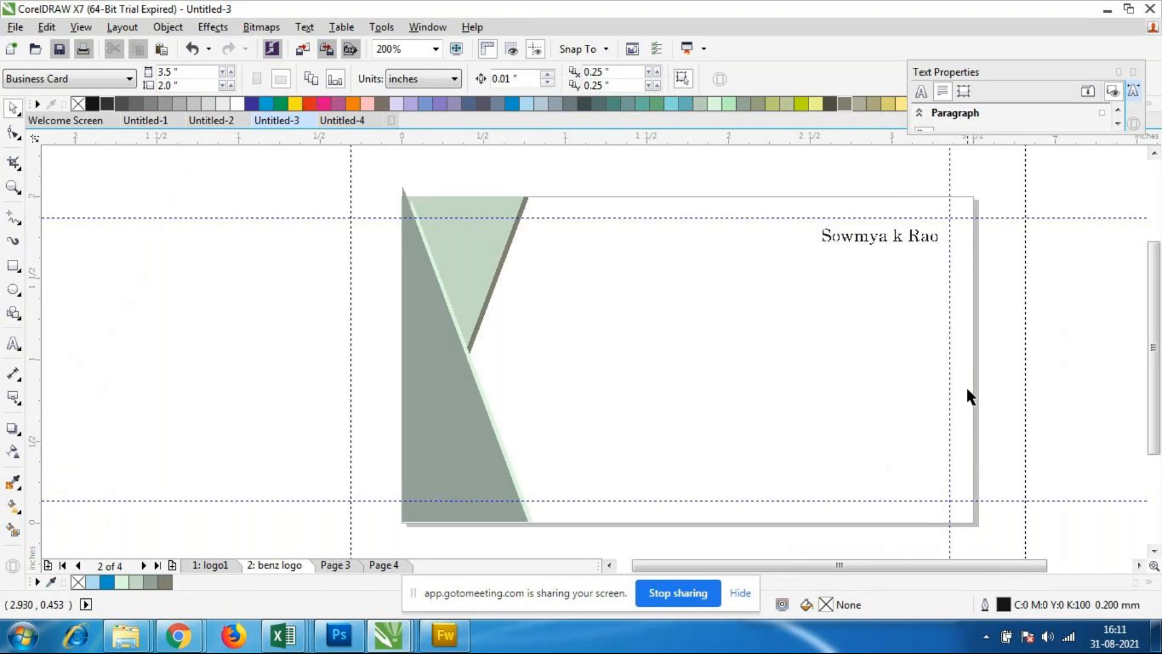
# Step: Move the name text further away from the right margin guideline, to about X 2.826, Y 1.736 inches
pyautogui.scroll(1, 970, 364)
pyautogui.scroll(-1, 970, 303)
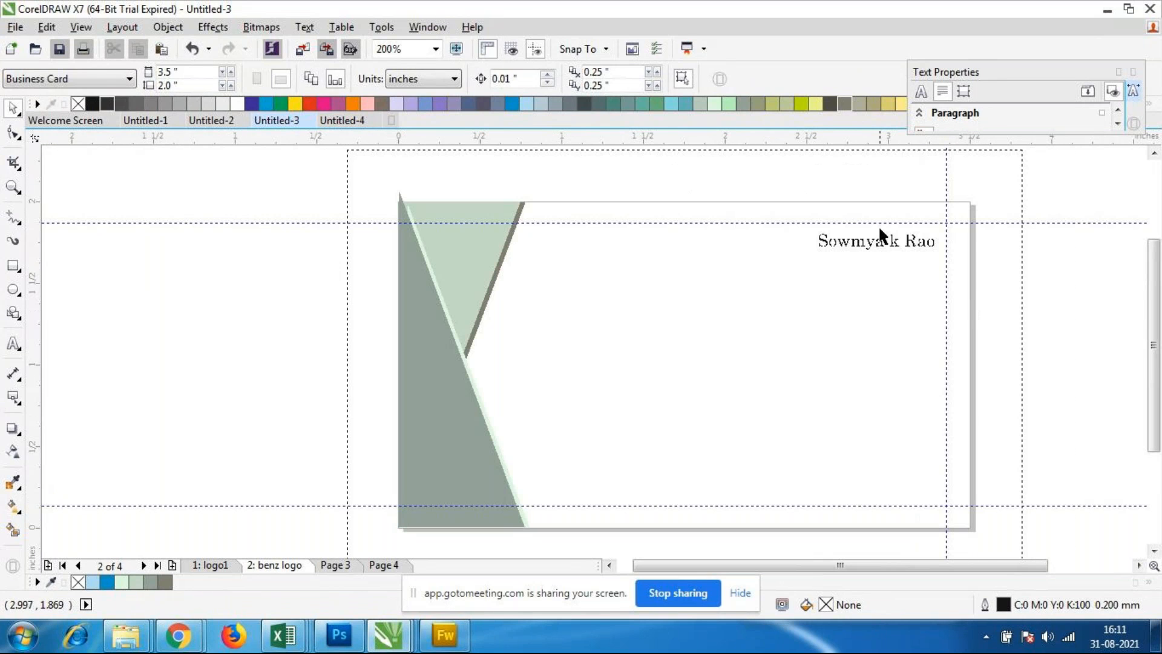
pyautogui.click(893, 246)
pyautogui.moveTo(893, 245); pyautogui.dragTo(868, 249)
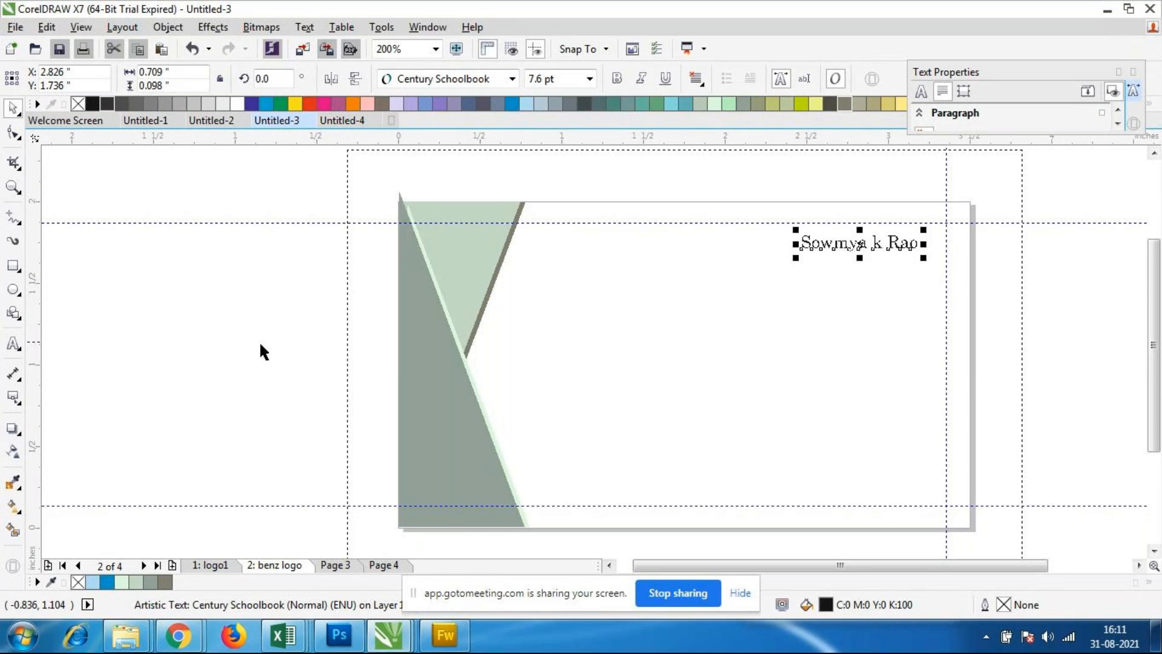
# Step: Add the artistic text "Faculty" in 8 pt Arial just below the name, starting at about X 2.471, Y 1.559 inches
pyautogui.click(14, 343)
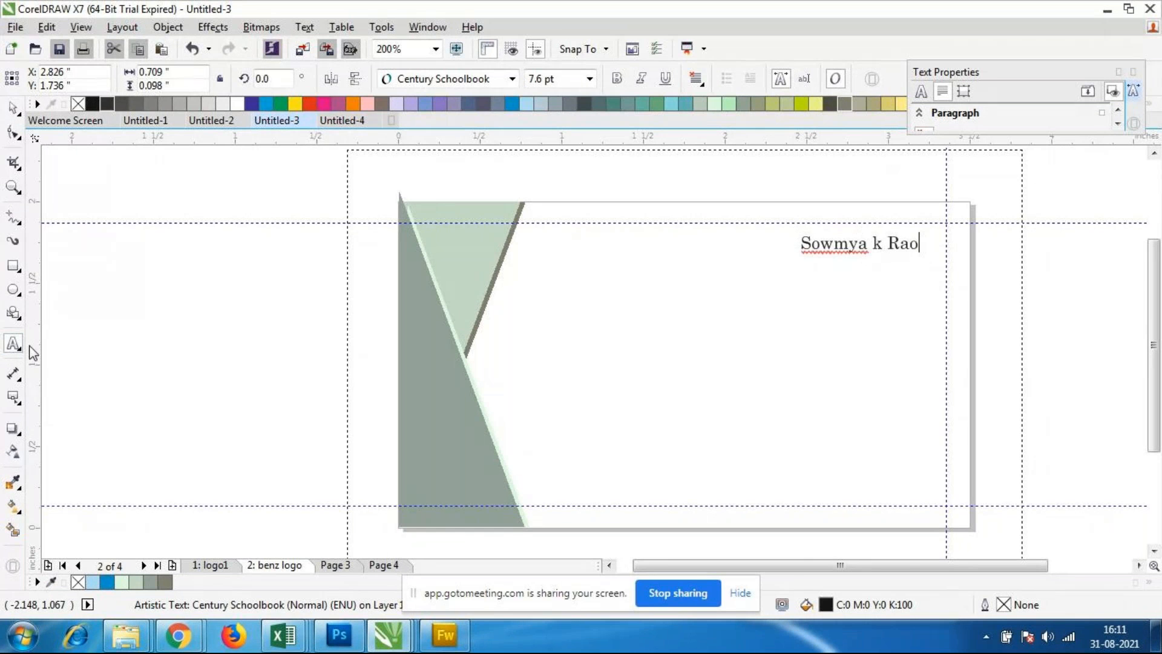
pyautogui.scroll(2, 917, 254)
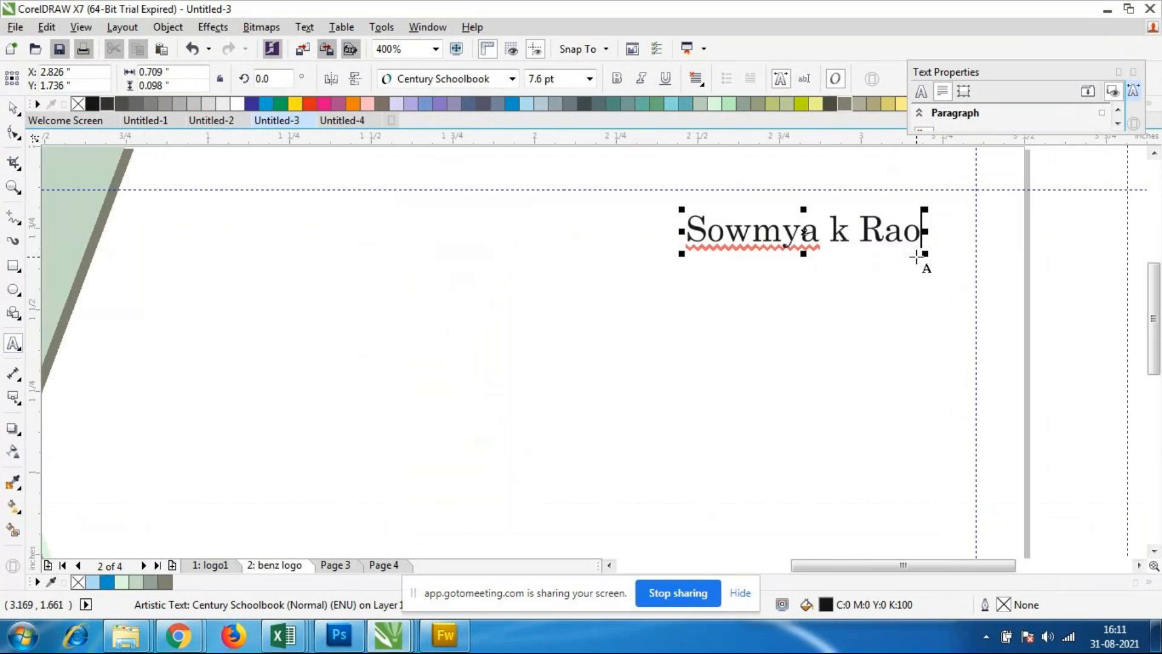
pyautogui.click(688, 285)
pyautogui.click(589, 79)
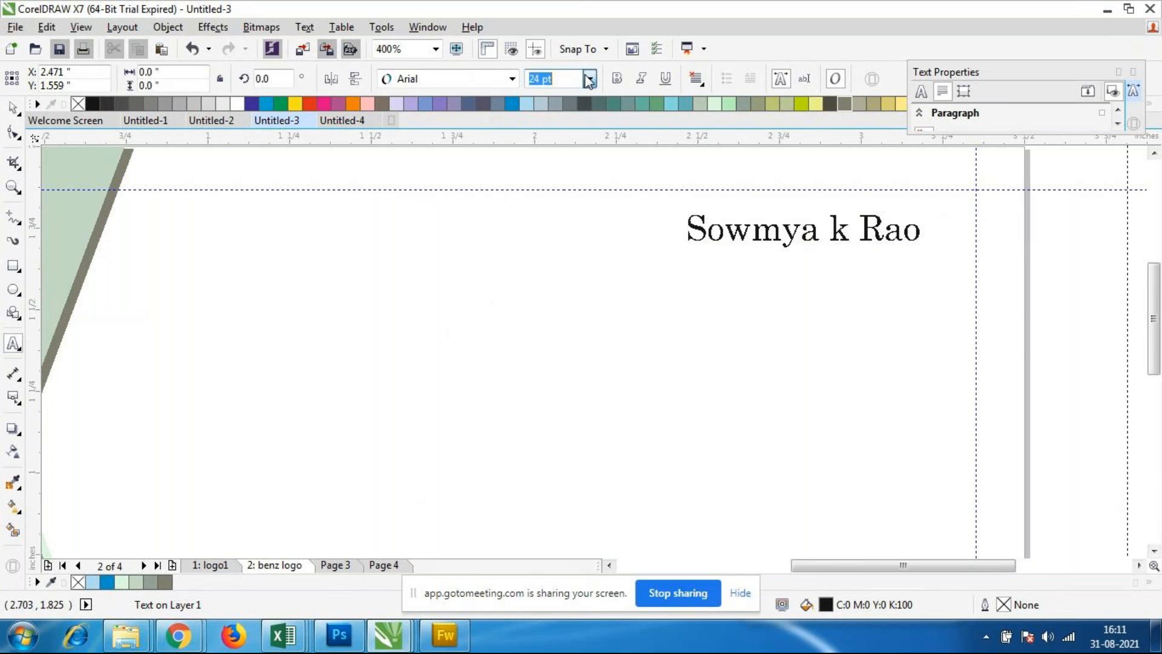
pyautogui.click(534, 124)
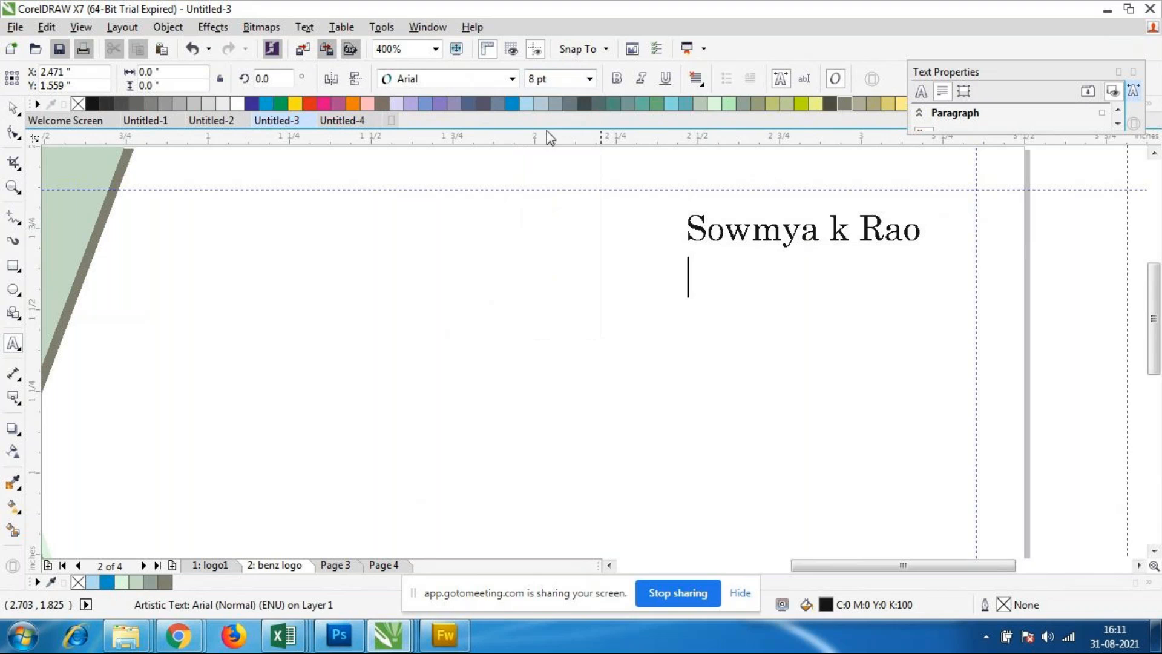
pyautogui.write('Fa')
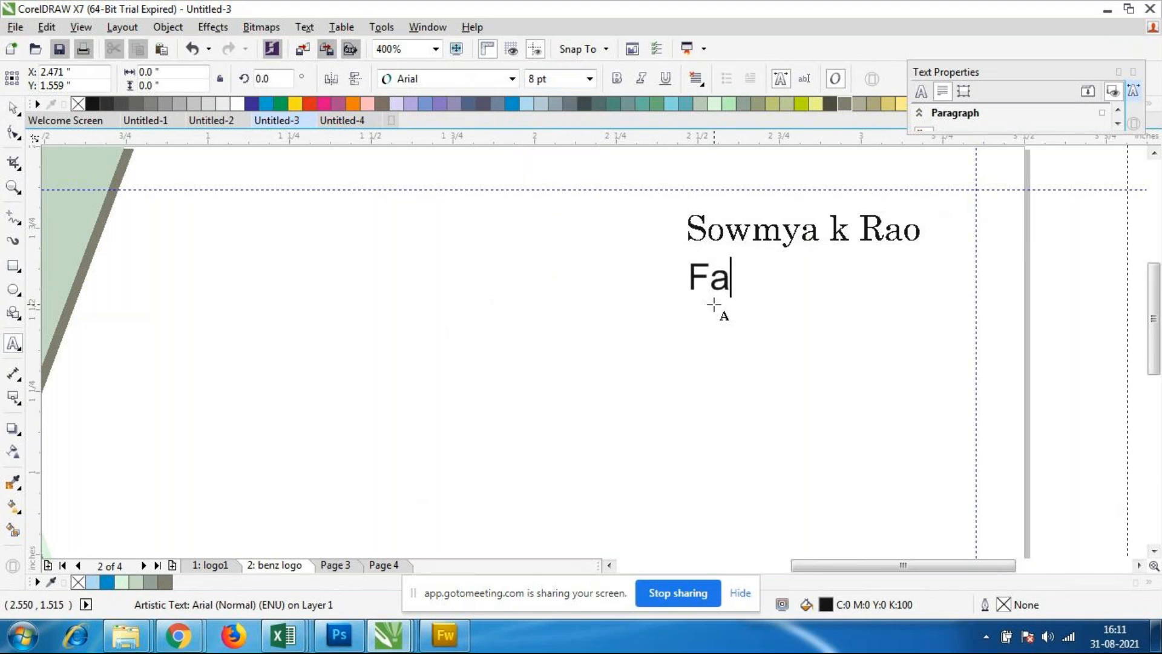
pyautogui.write('culty')
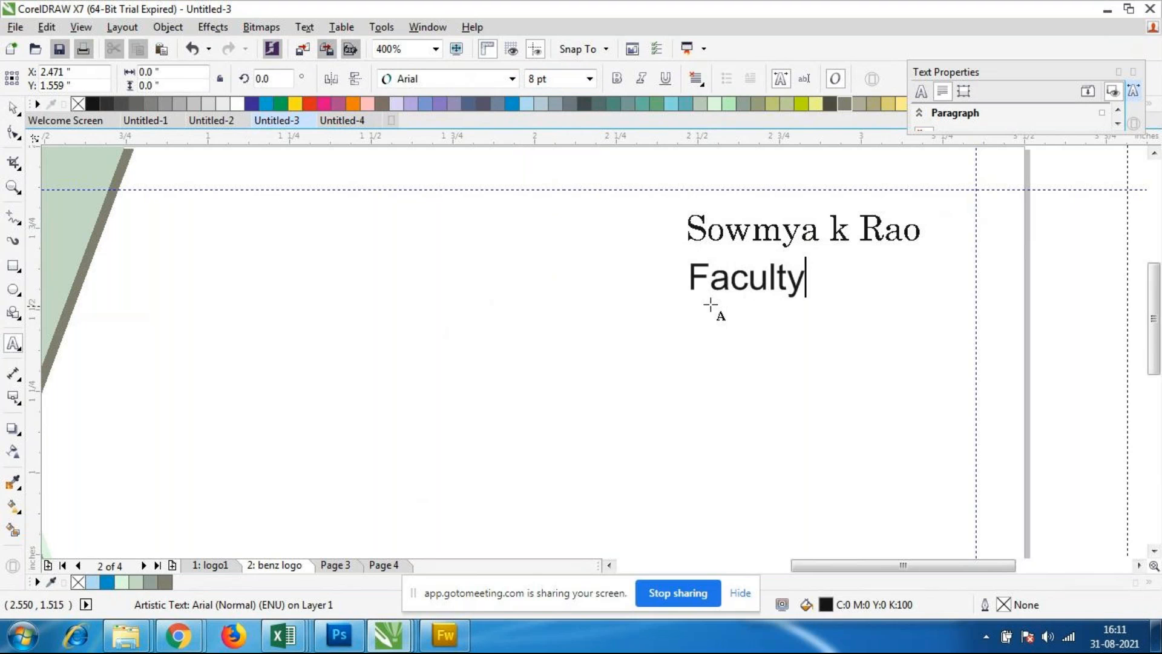
pyautogui.hotkey('ctrl', 'space')
pyautogui.click(579, 330)
pyautogui.click(767, 292)
pyautogui.click(879, 294)
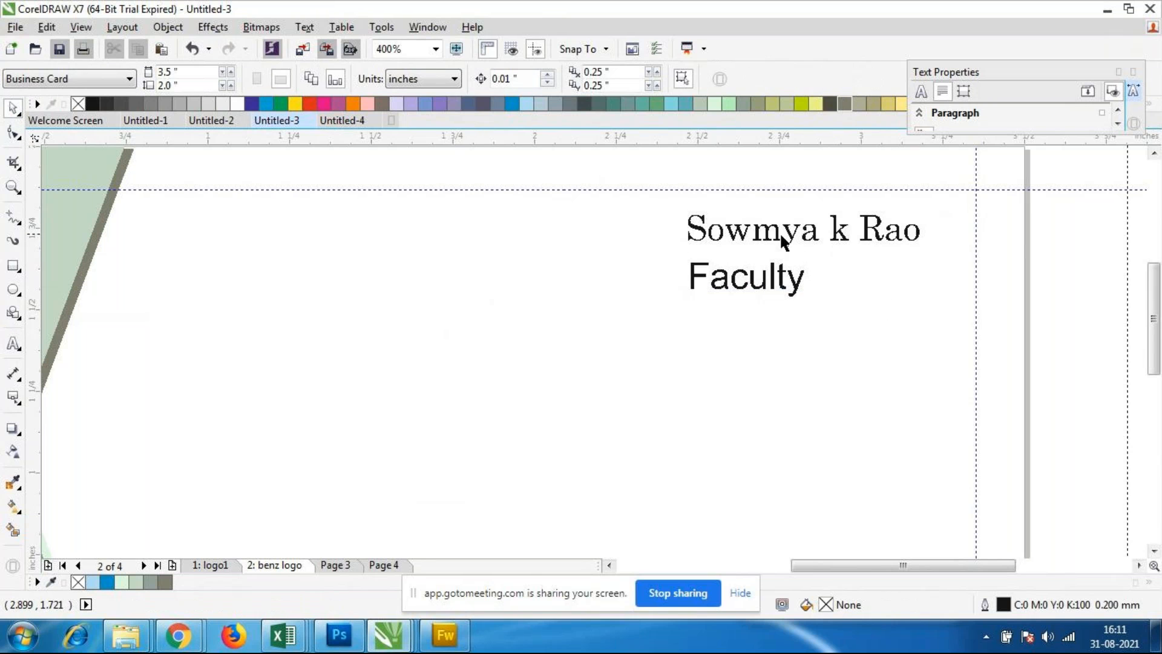
# Step: Check the name text's font size and set the Faculty text to the matching 7.6 pt
pyautogui.click(811, 238)
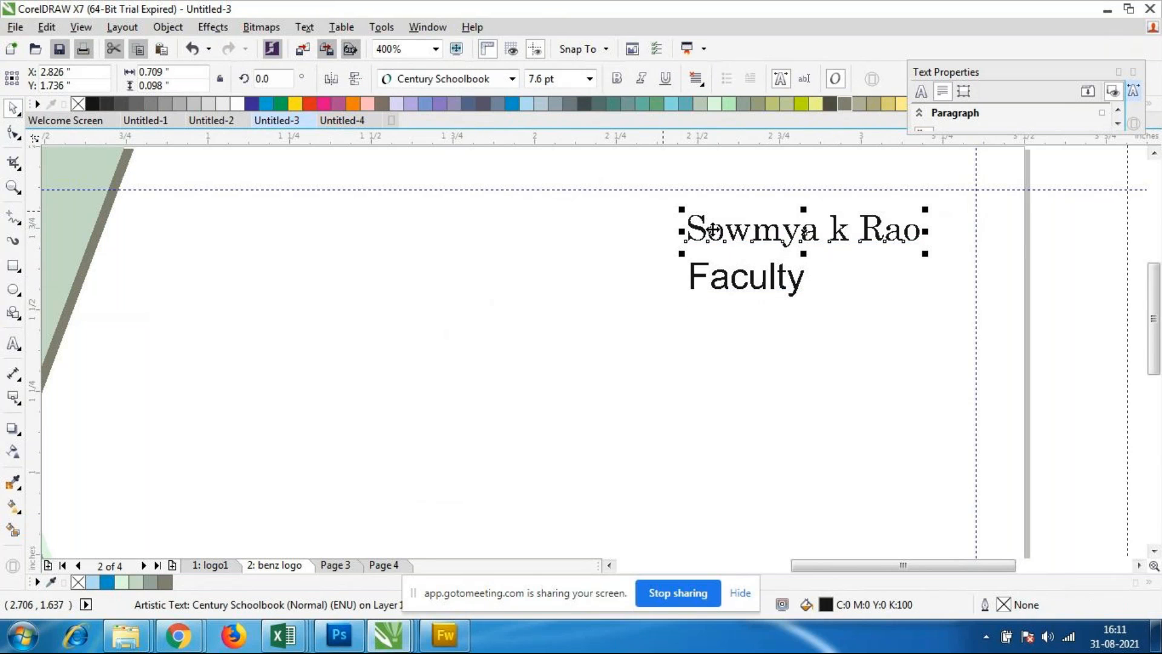
pyautogui.click(731, 285)
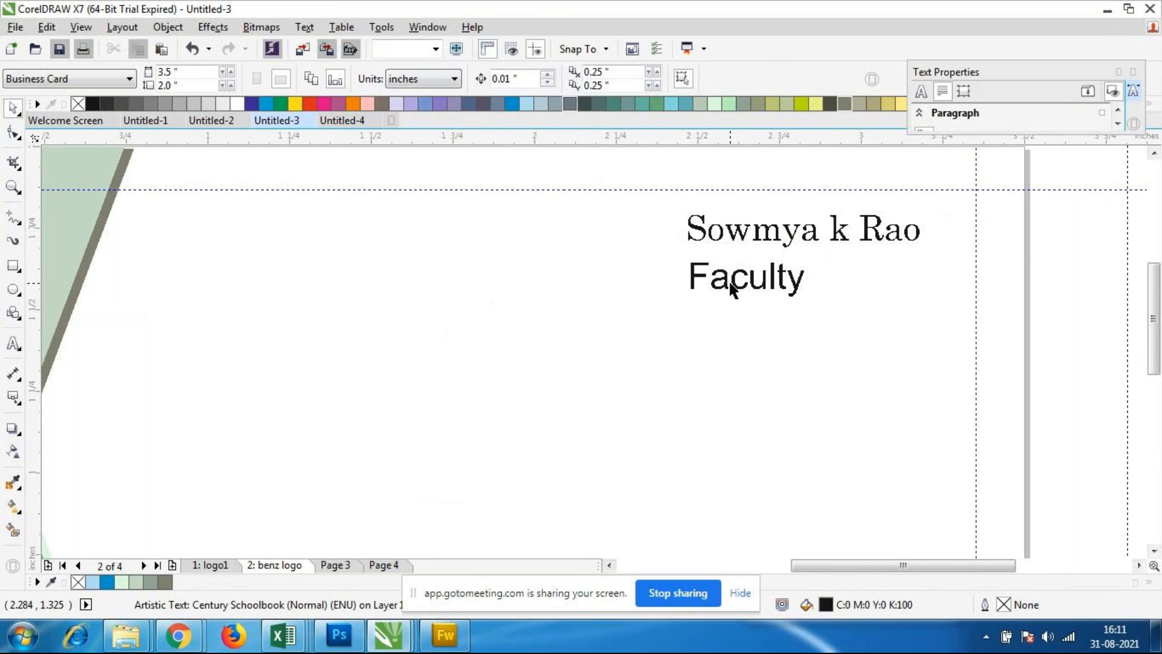
pyautogui.click(732, 285)
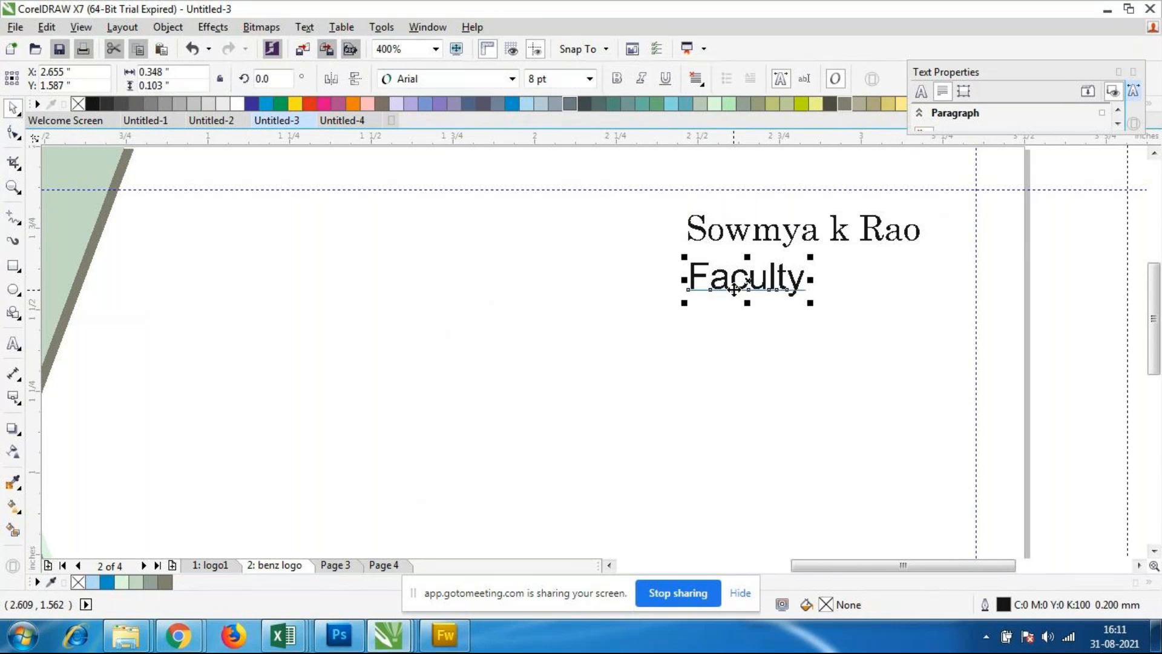
pyautogui.click(589, 79)
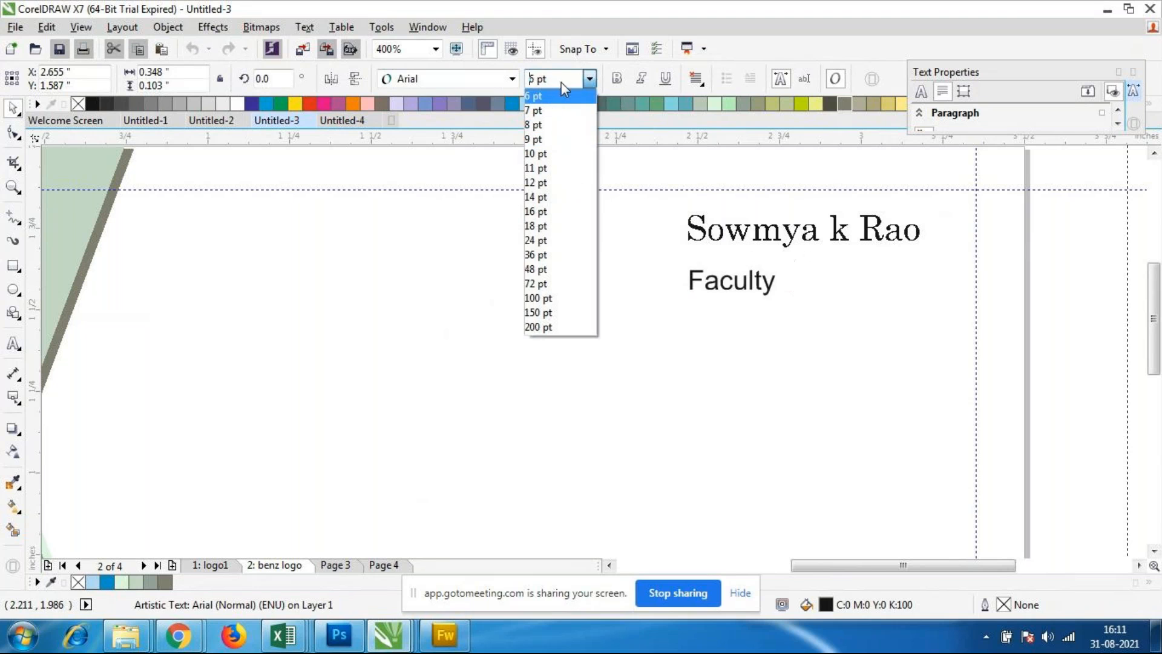
pyautogui.click(535, 95)
pyautogui.write('7.6')
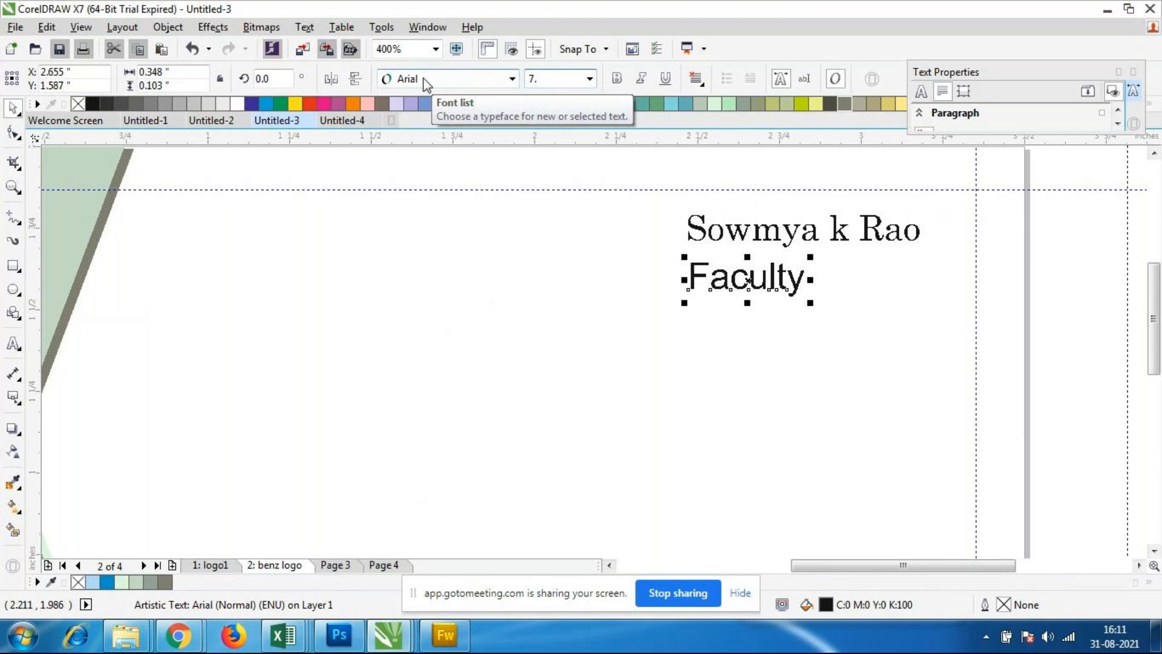
pyautogui.press('Return')
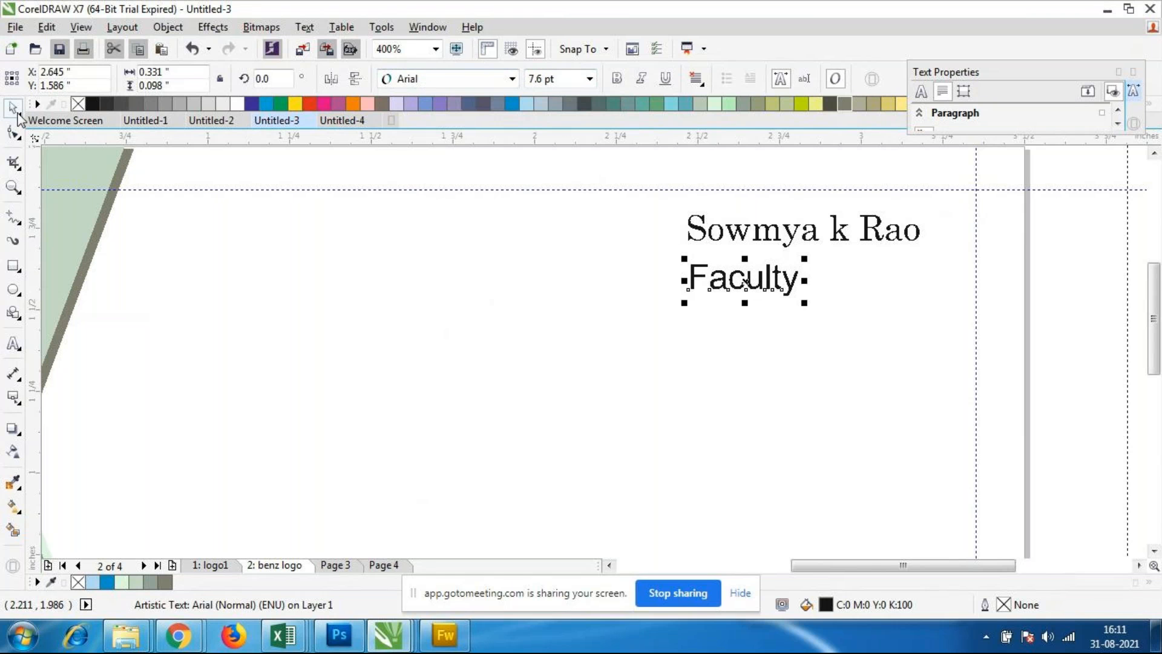
pyautogui.click(457, 303)
# Step: Scale the Faculty text down to about 6.888 pt and place it under the name at about X 2.641, Y 1.585 inches
pyautogui.scroll(-1, 741, 236)
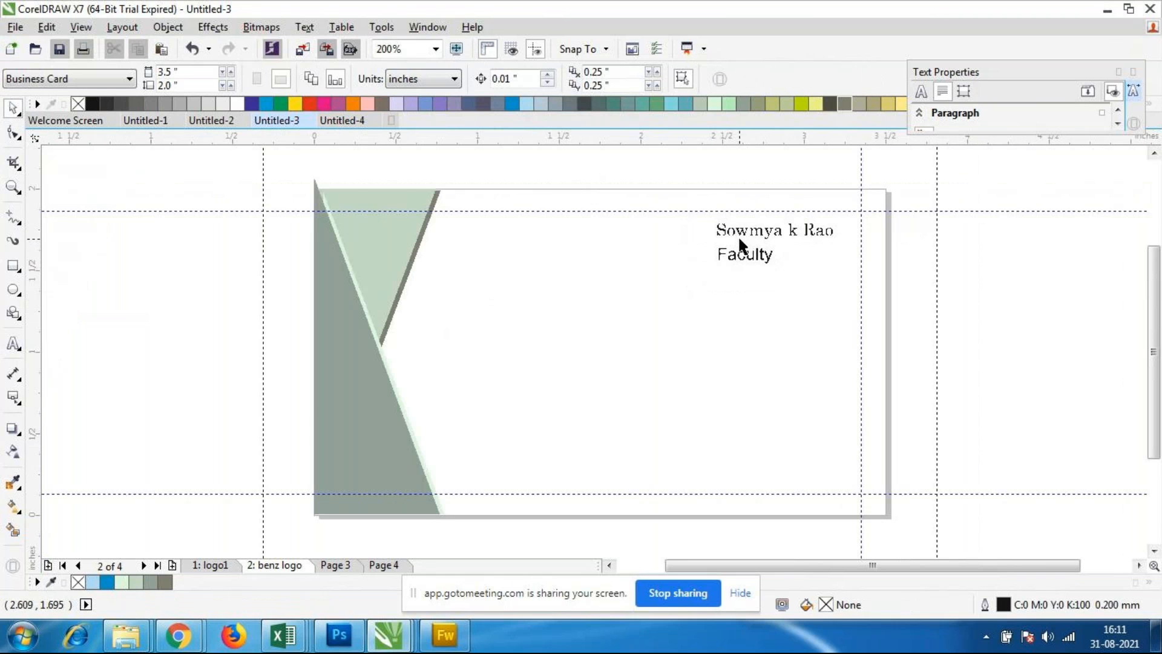
pyautogui.scroll(1, 738, 234)
pyautogui.click(765, 274)
pyautogui.moveTo(696, 295); pyautogui.dragTo(694, 291)
pyautogui.moveTo(758, 273); pyautogui.dragTo(752, 273)
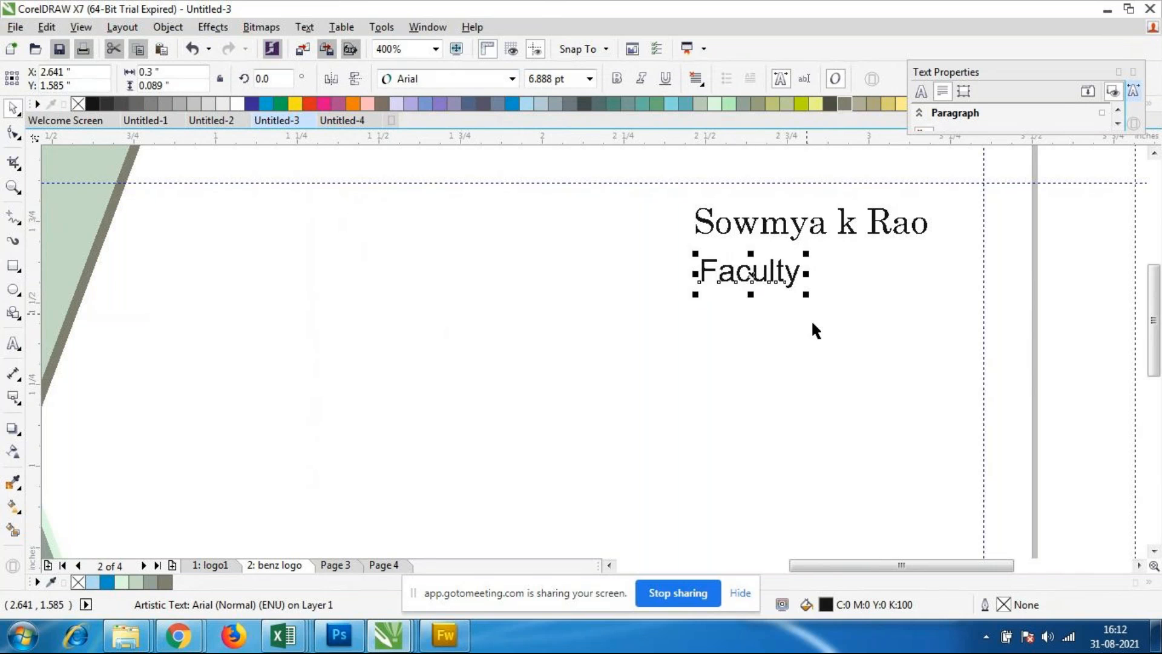
pyautogui.click(811, 319)
# Step: Add the artistic text "NICT" in 24 pt Arial beside the green triangles, starting at about X 0.943, Y 0.775 inches
pyautogui.scroll(-2, 823, 321)
pyautogui.scroll(2, 774, 329)
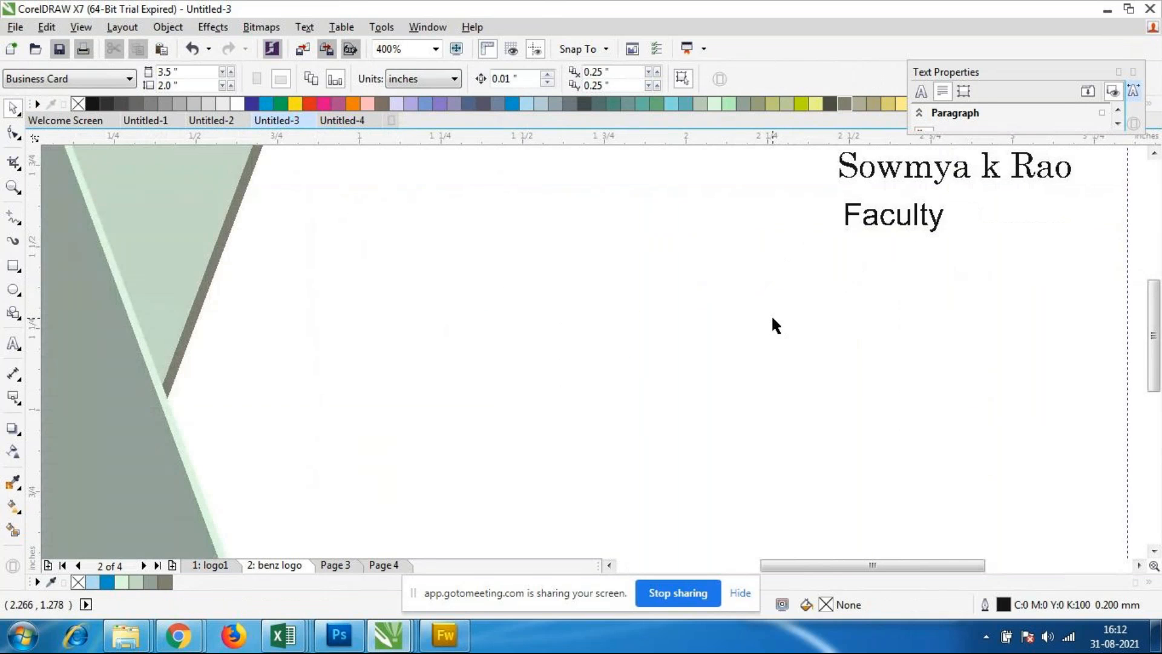
pyautogui.scroll(-1, 766, 320)
pyautogui.scroll(-1, 776, 301)
pyautogui.scroll(1, 828, 314)
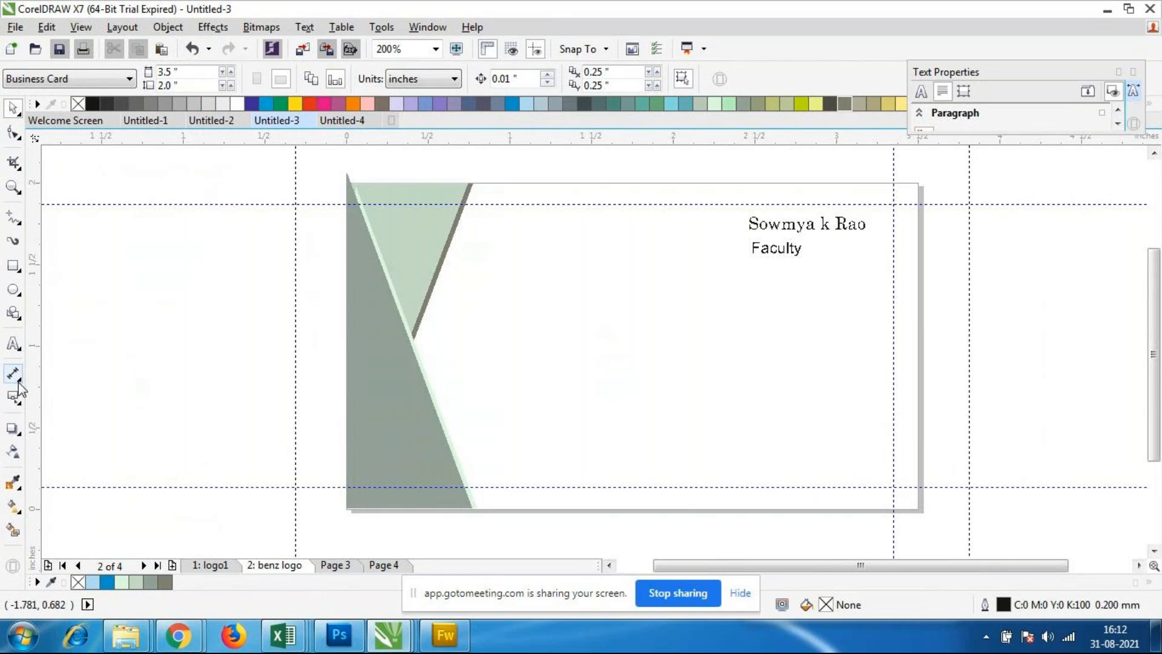
pyautogui.click(15, 344)
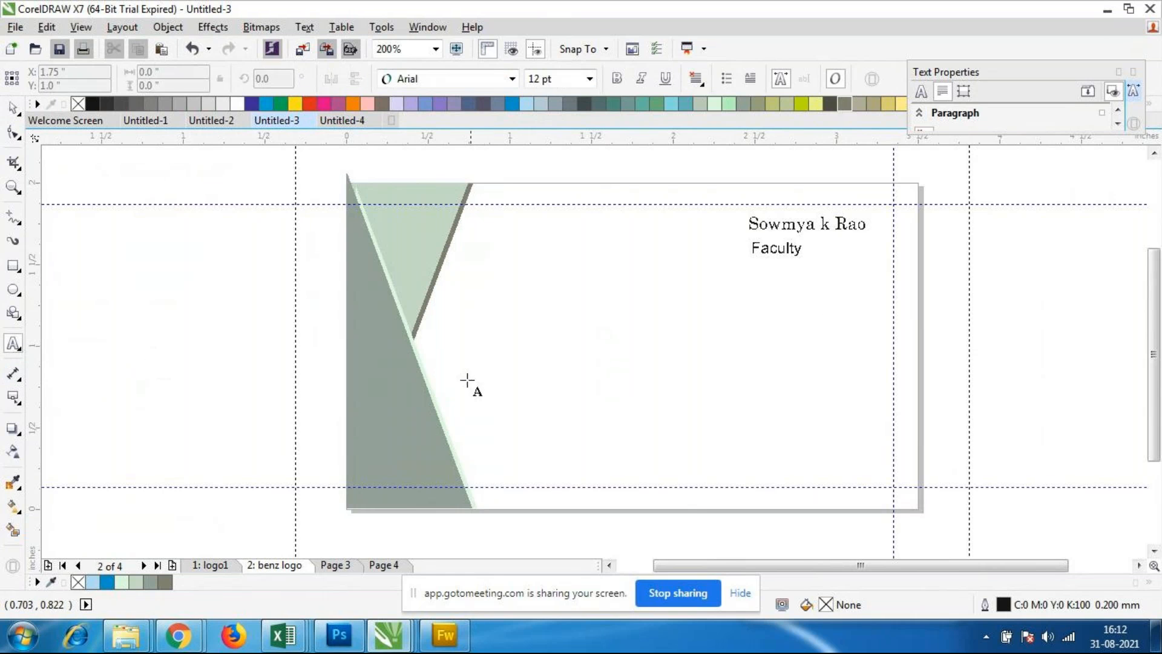
pyautogui.click(497, 382)
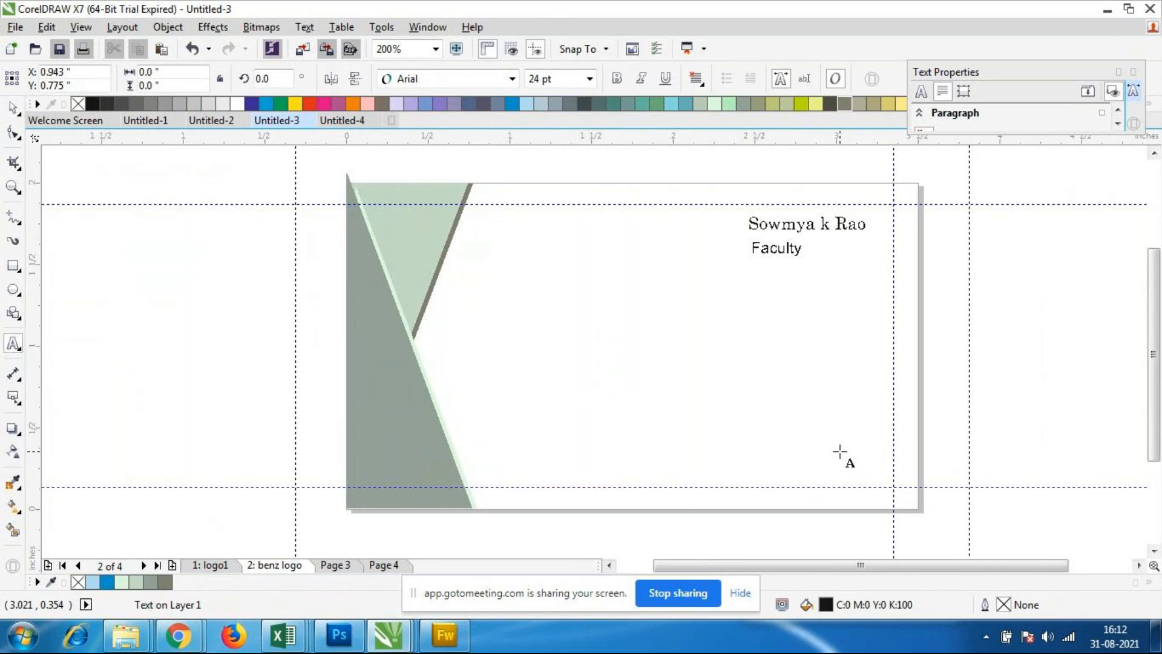
pyautogui.write('n')
pyautogui.press('BackSpace')
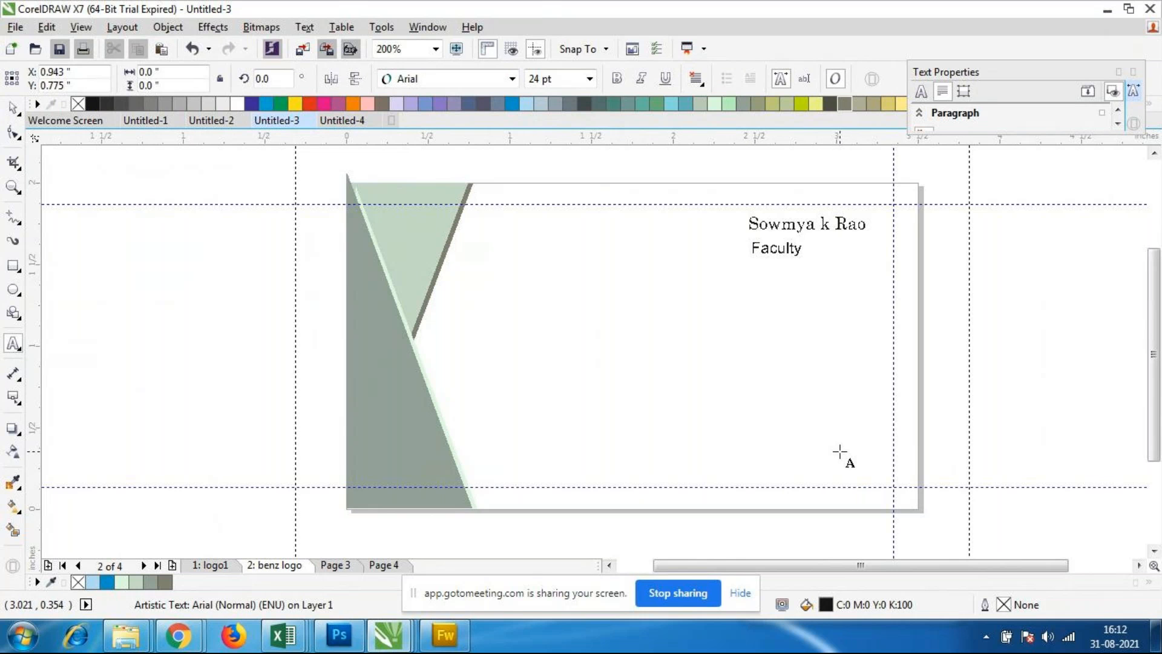
pyautogui.write('NICT c')
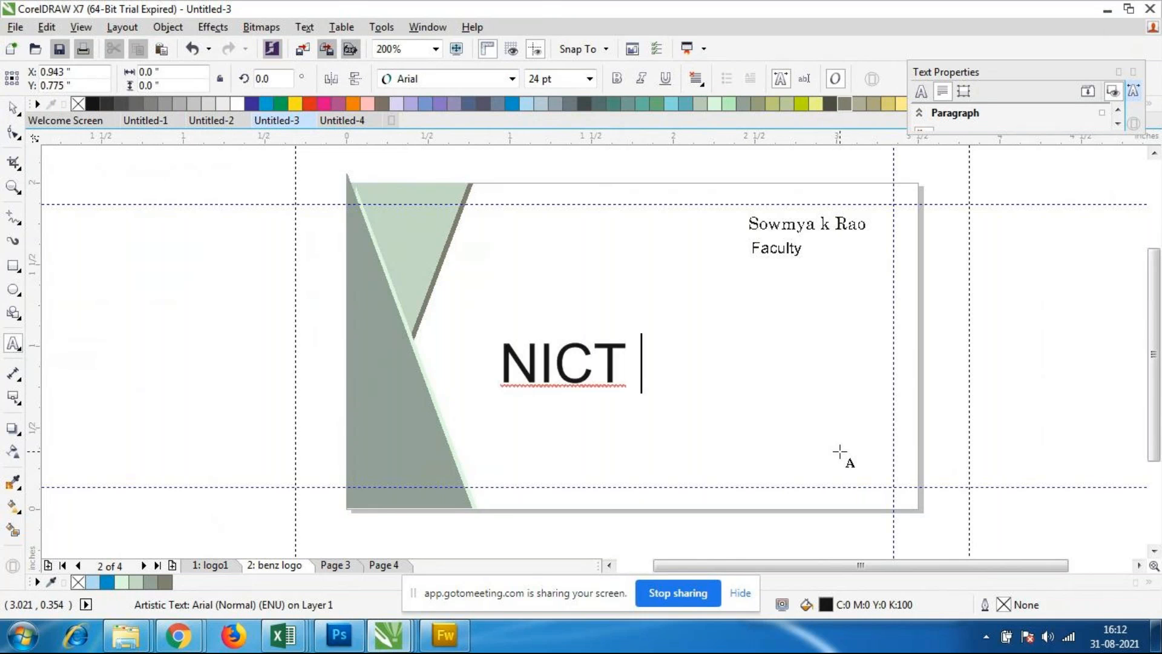
pyautogui.press('BackSpace')
pyautogui.press('BackSpace')
# Step: Set the NICT text's font size to 12 pt
pyautogui.click(13, 108)
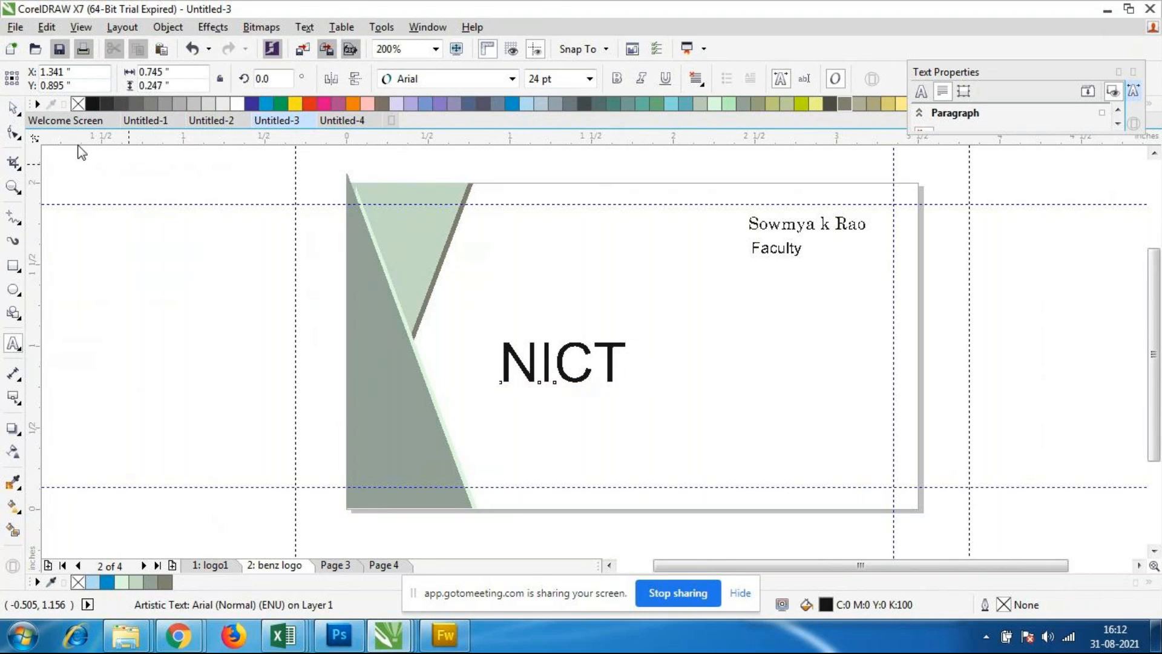
pyautogui.click(590, 81)
pyautogui.click(590, 79)
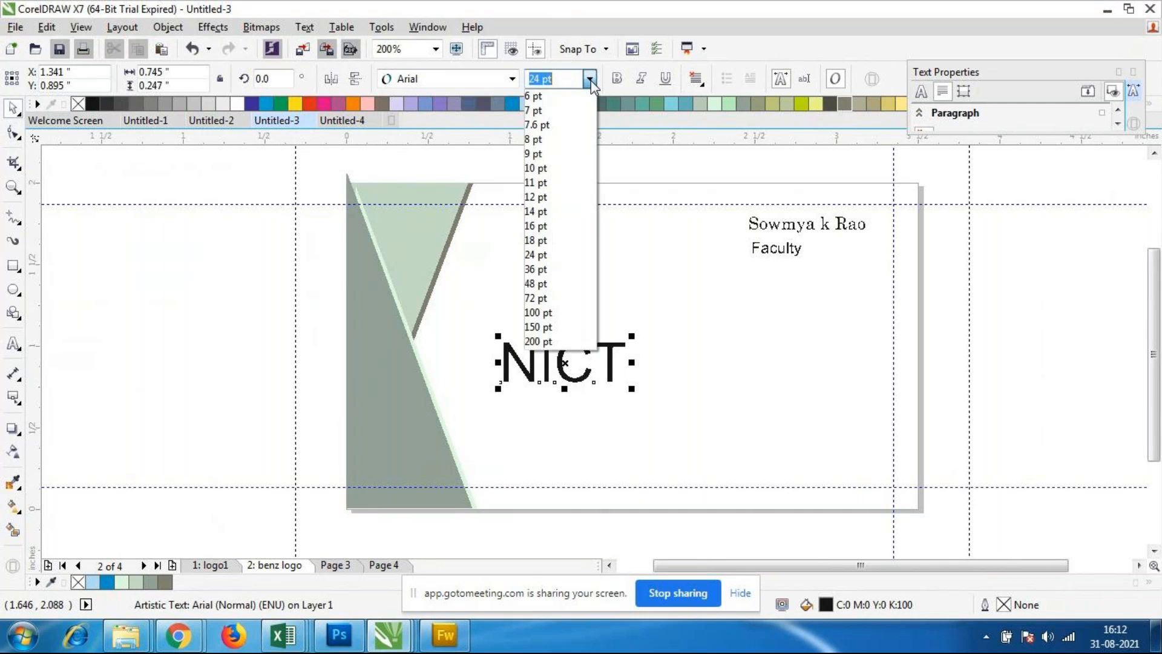
pyautogui.click(546, 199)
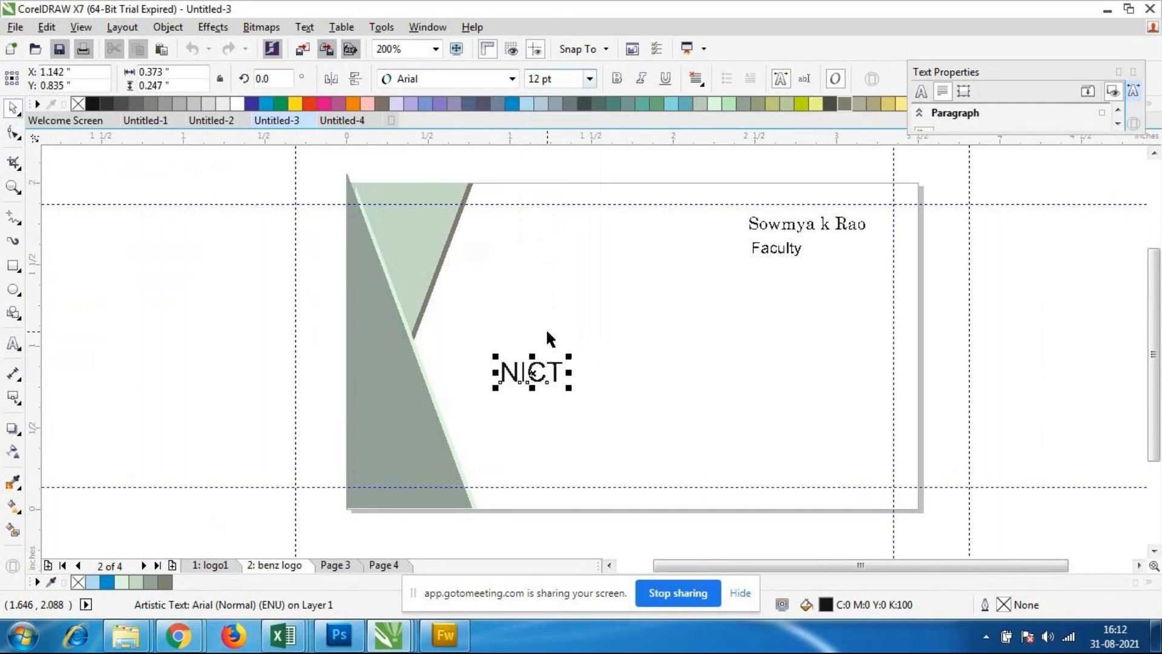
# Step: Extend the NICT text so that it reads "NICT computer education"
pyautogui.click(14, 343)
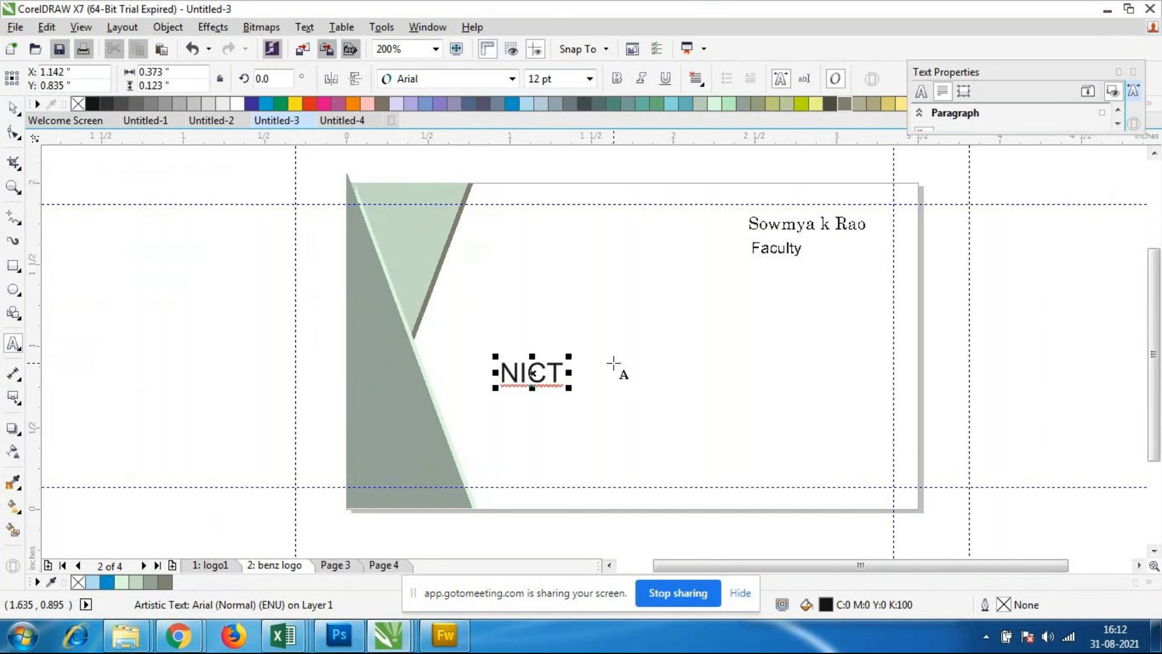
pyautogui.write('compu')
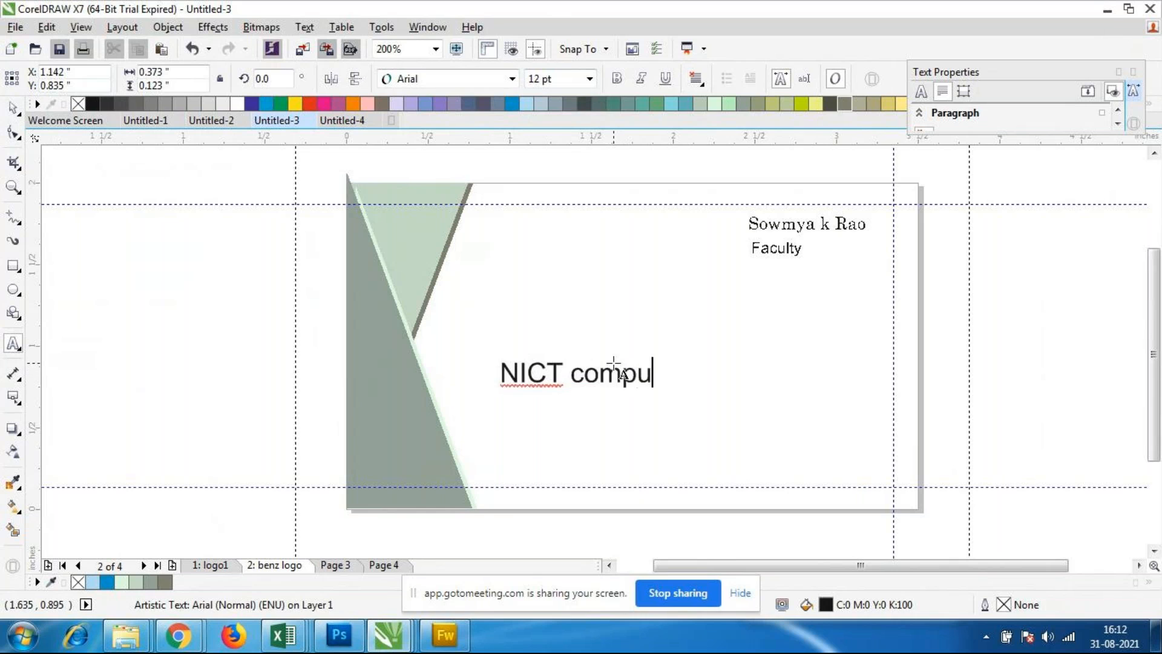
pyautogui.write('ter educ')
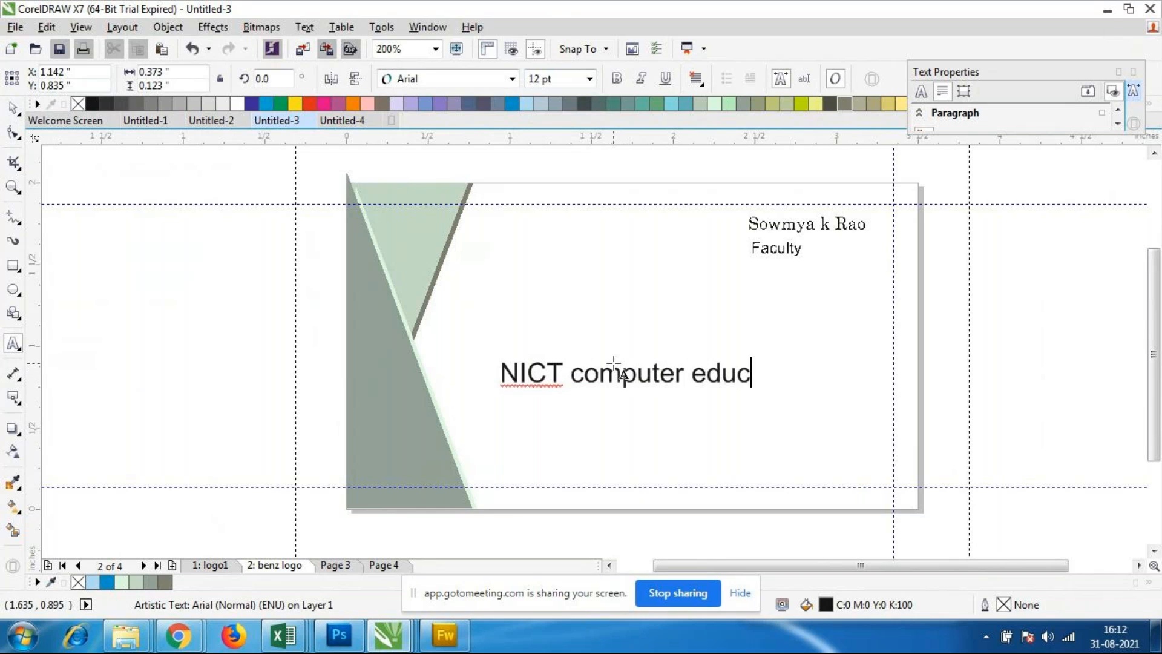
pyautogui.write('ation')
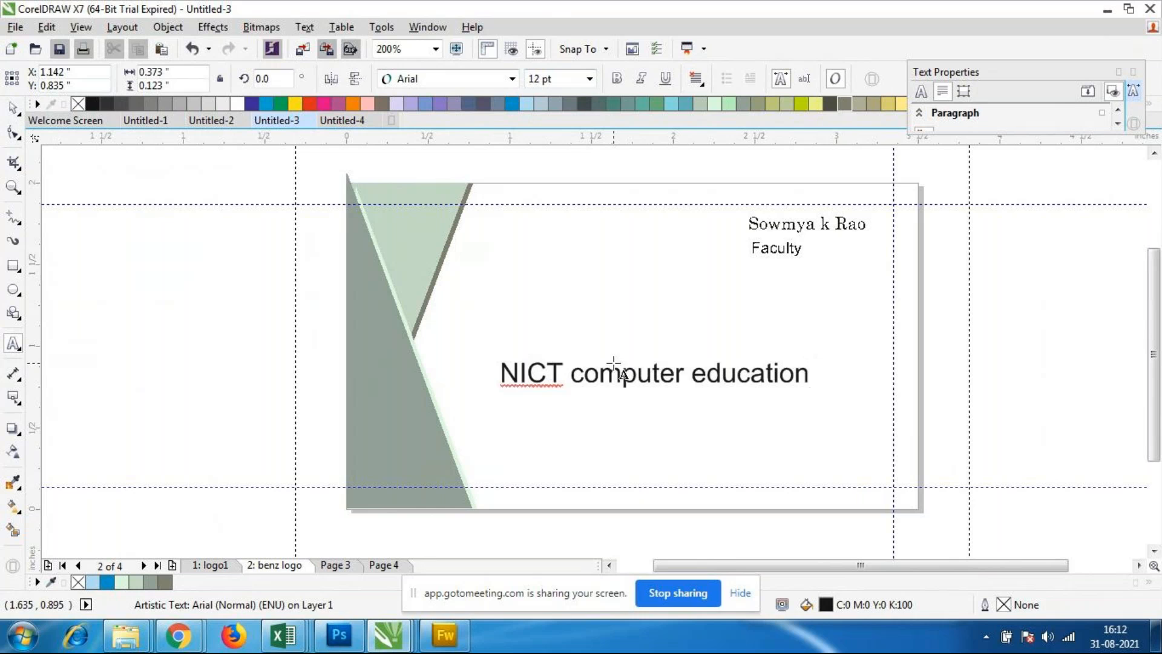
# Step: Capitalise the second and third words of the company text to read "NICT Computer Education"
pyautogui.press('BackSpace')
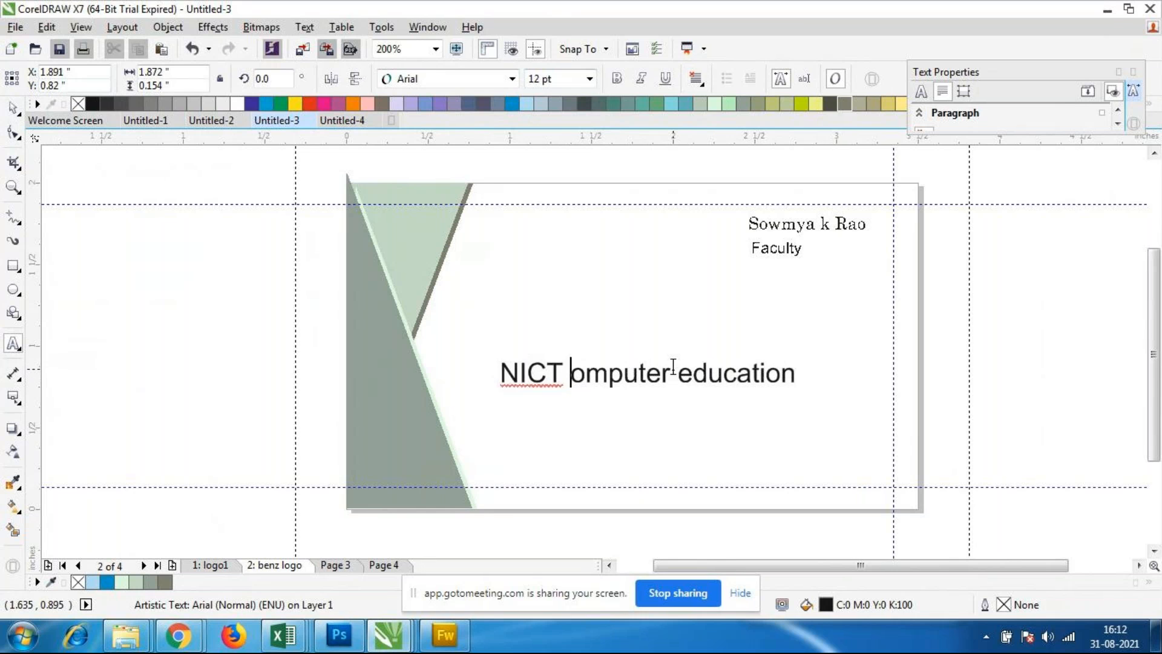
pyautogui.write('C')
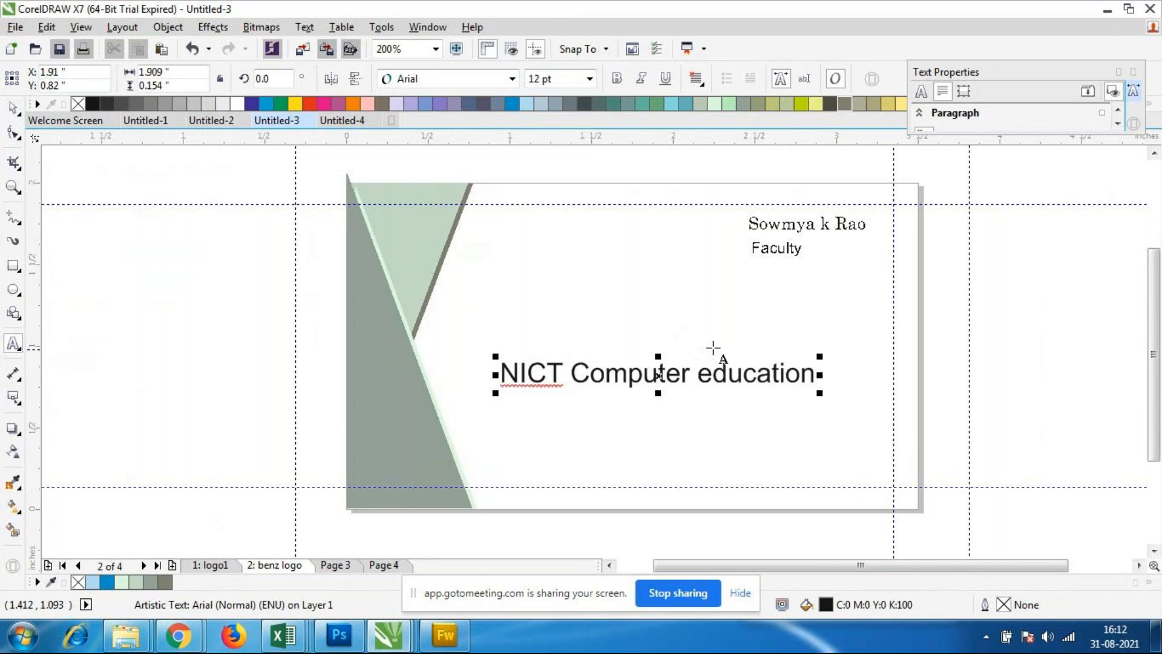
pyautogui.click(711, 374)
pyautogui.press('BackSpace')
pyautogui.write('E')
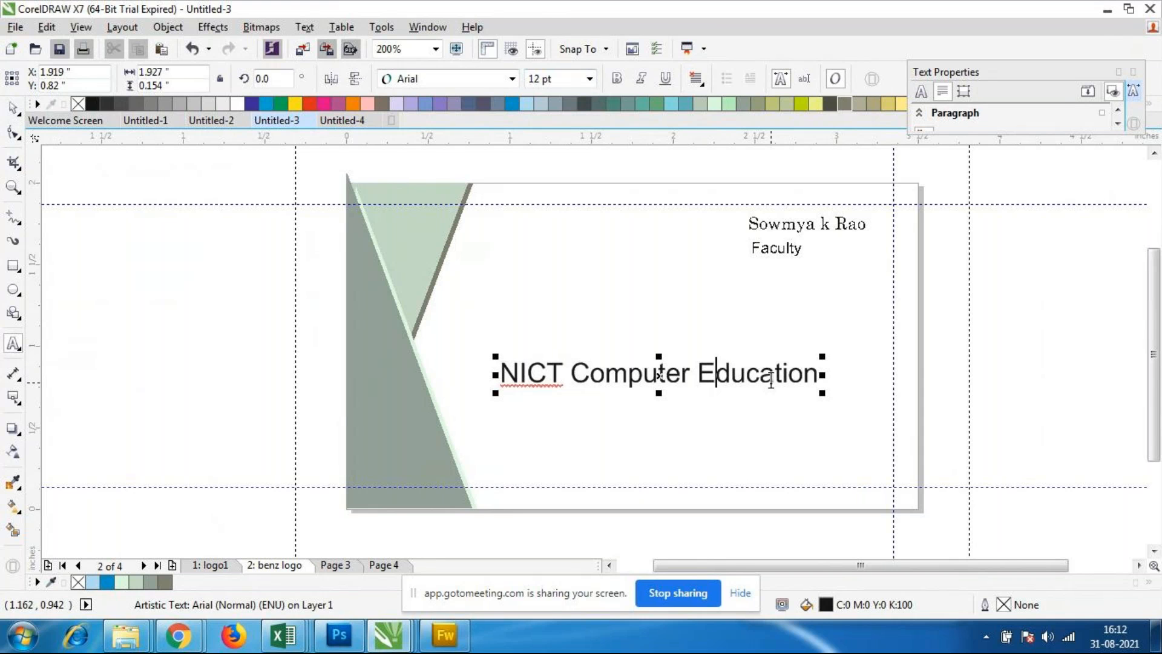
# Step: Scale the company text to about 1.773 inches wide, at 11.042 pt, and move it to about X 1.931, Y 0.821 inches
pyautogui.click(13, 109)
pyautogui.moveTo(823, 395); pyautogui.dragTo(813, 394)
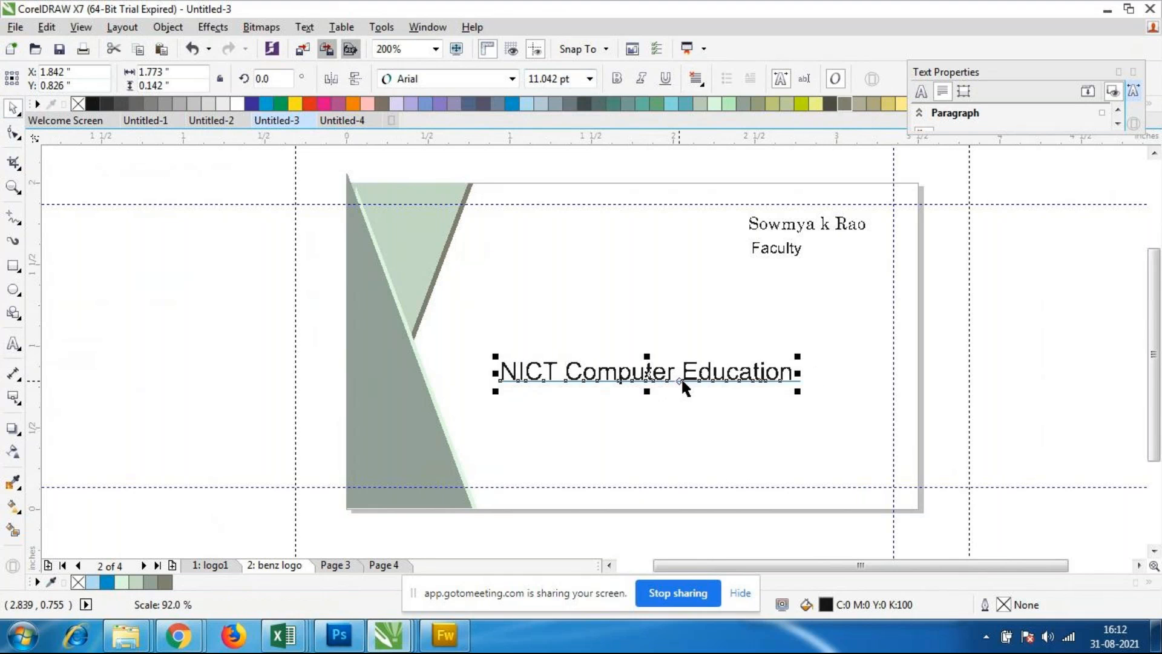
pyautogui.moveTo(650, 383)
pyautogui.mouseDown()
pyautogui.moveTo(672, 390)
pyautogui.moveTo(663, 381)
pyautogui.mouseUp()
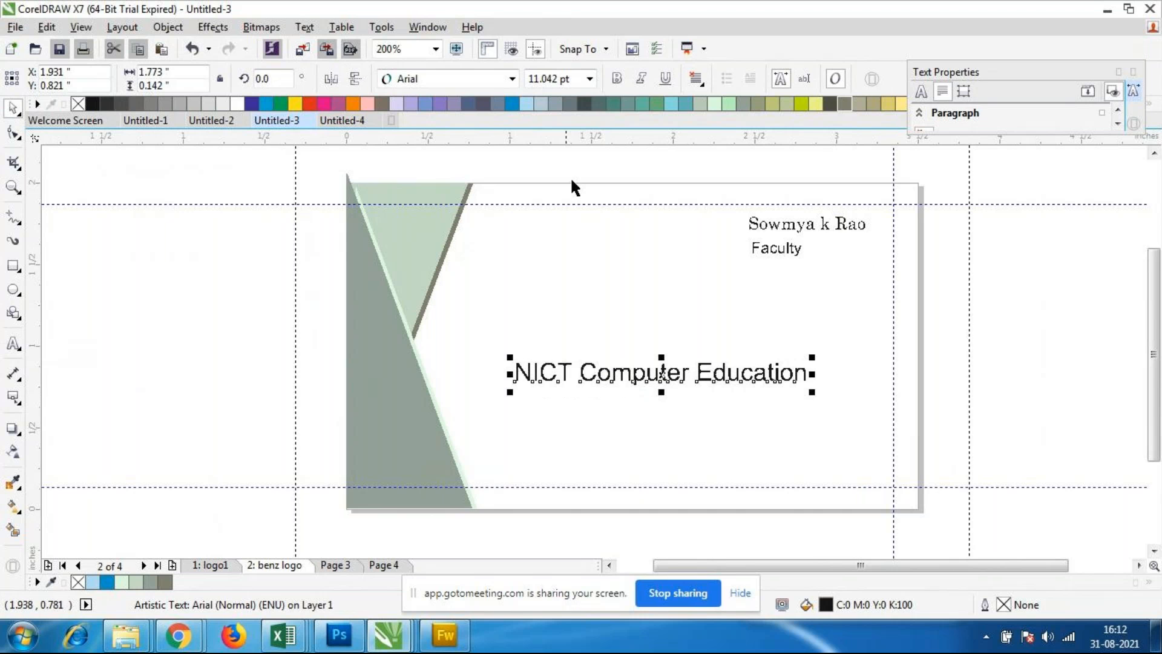
# Step: Change the font of the NICT Computer Education text to Bauhaus 93
pyautogui.click(512, 79)
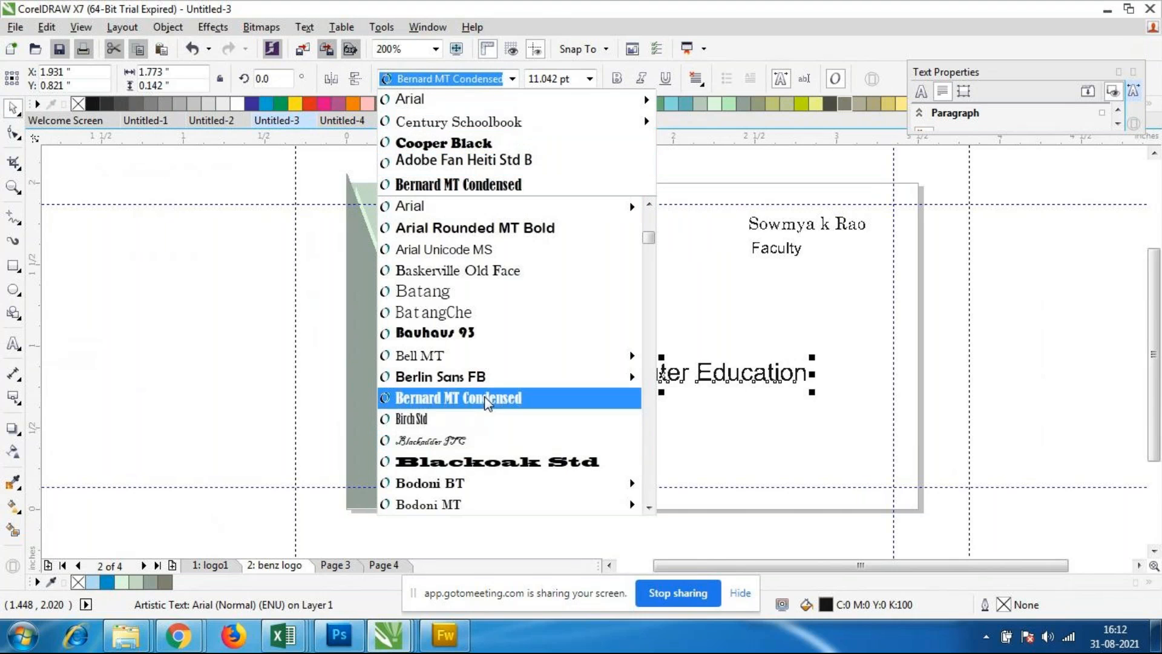
pyautogui.click(447, 332)
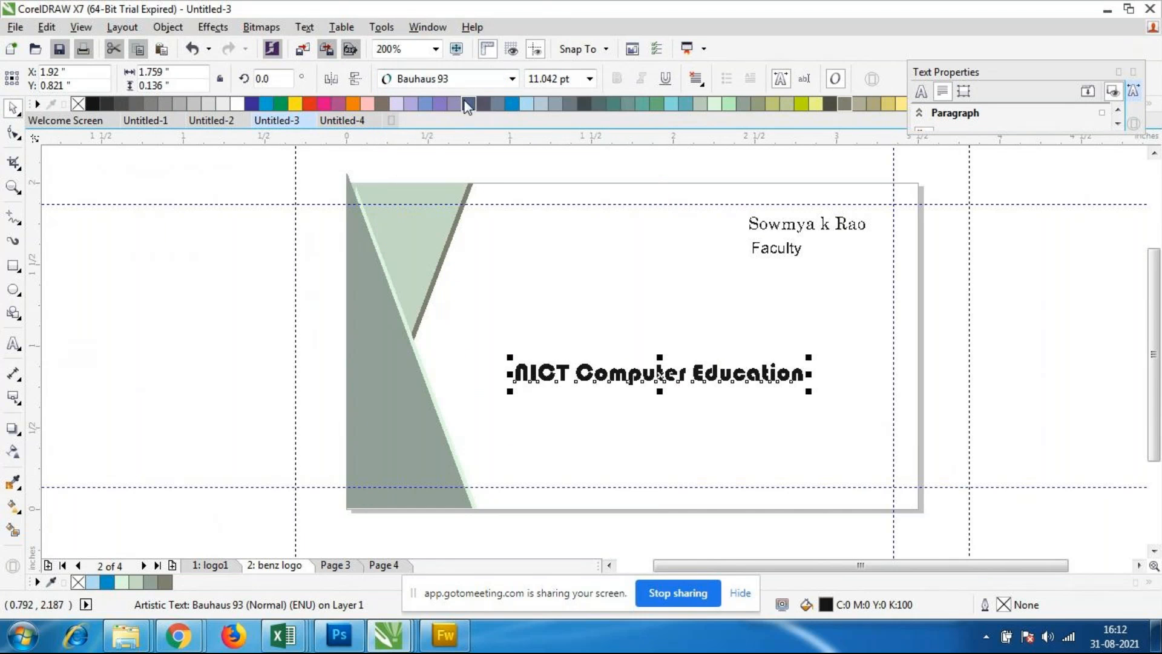
# Step: Try the company text in Arial Rounded MT Bold and in Adobe Fan Heiti Std B
pyautogui.click(512, 79)
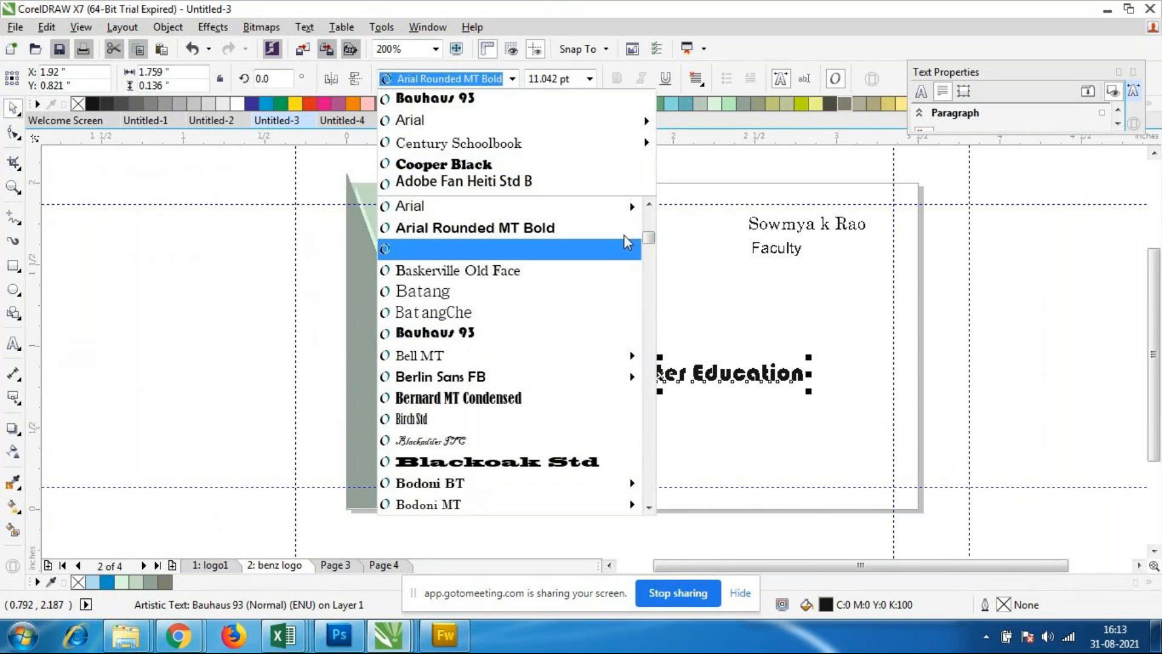
pyautogui.click(529, 229)
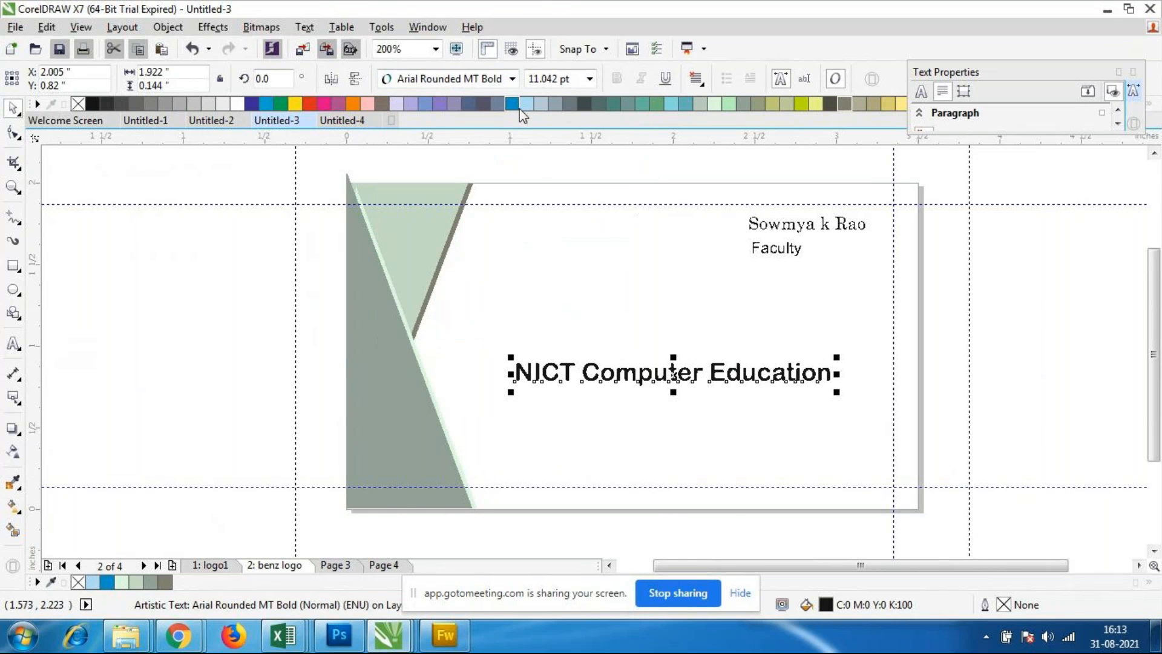
pyautogui.click(512, 78)
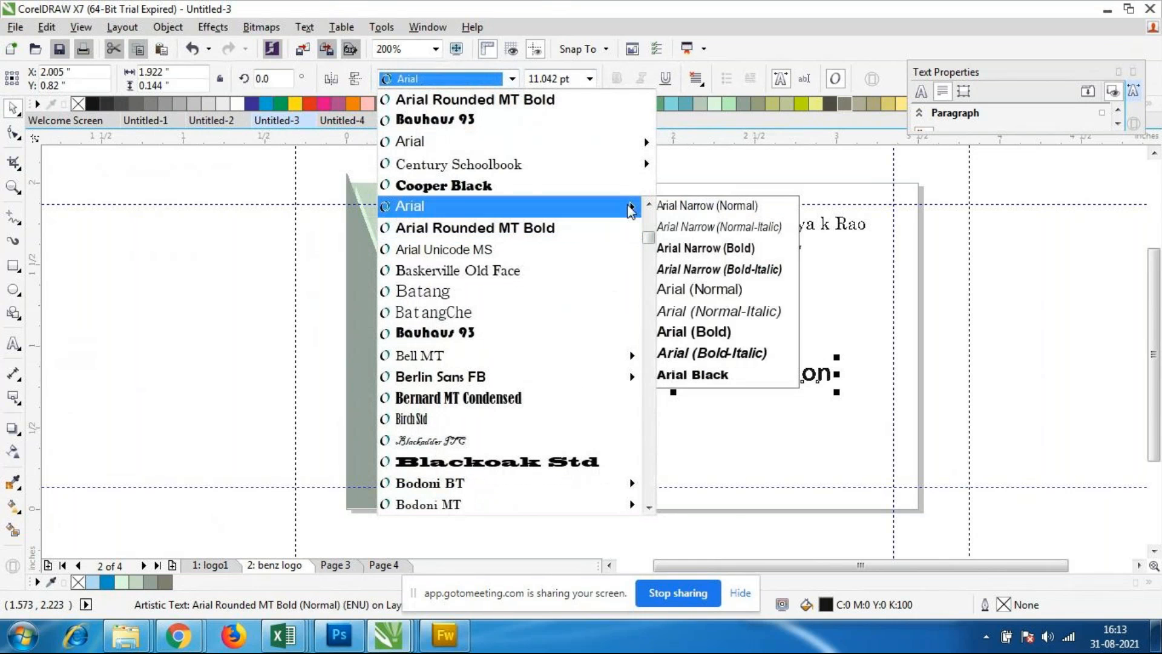
pyautogui.moveTo(648, 238); pyautogui.dragTo(650, 218)
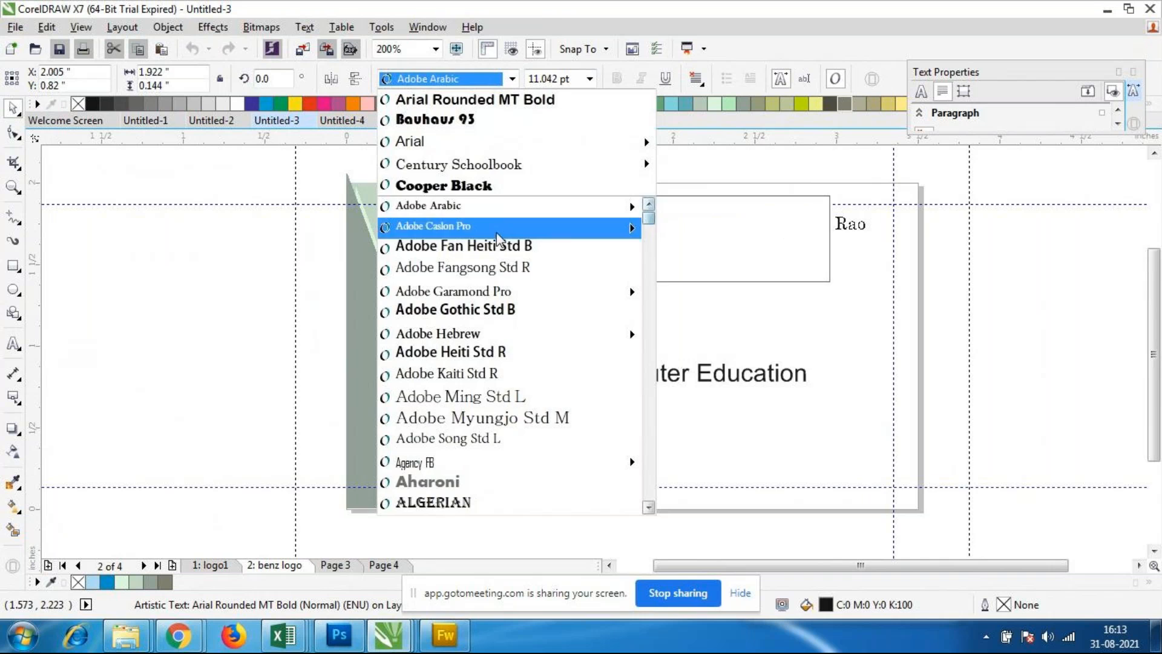
pyautogui.click(498, 247)
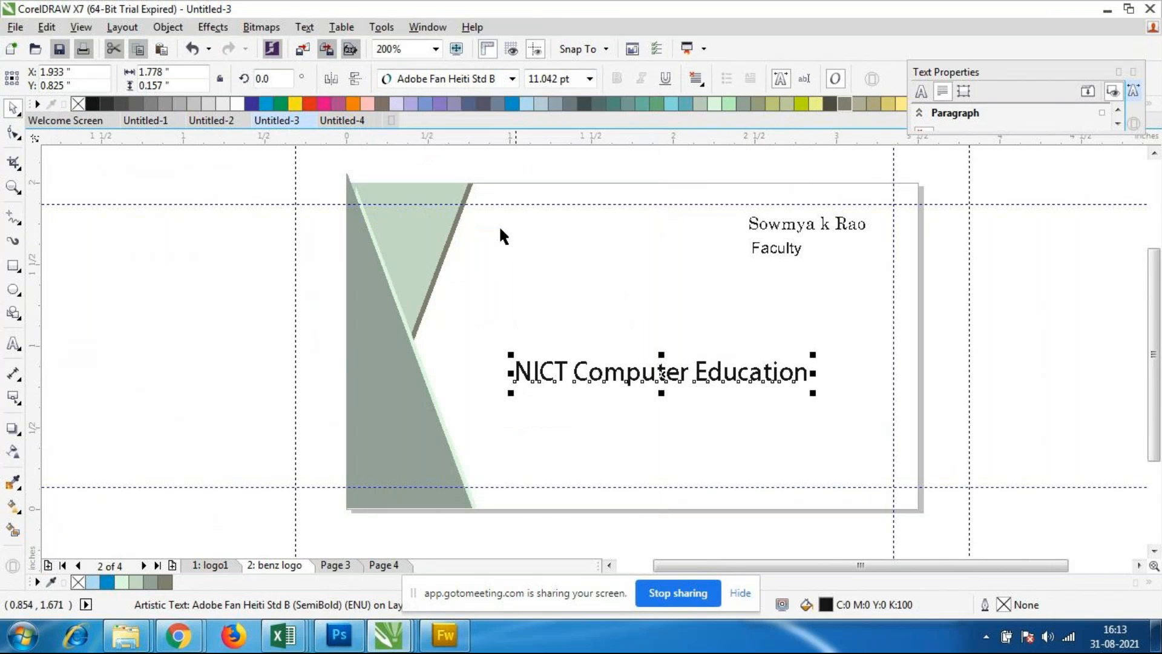
# Step: Change the font of the NICT Computer Education text to Adobe Heiti Std R
pyautogui.click(687, 429)
pyautogui.click(658, 380)
pyautogui.click(512, 79)
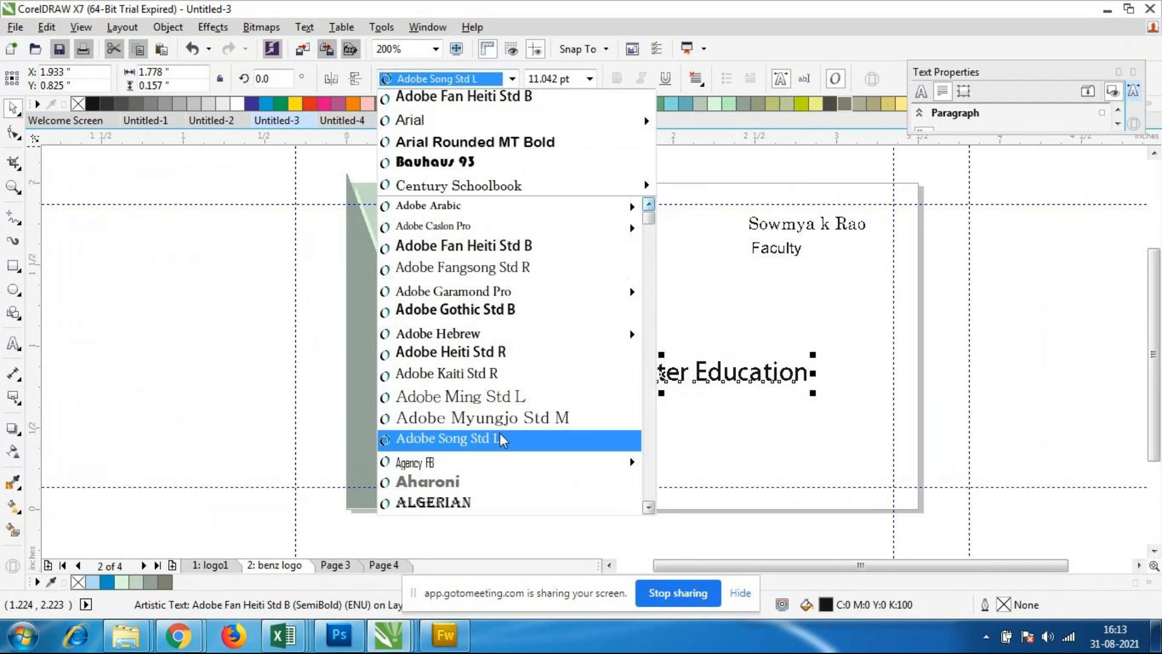
pyautogui.click(477, 356)
pyautogui.click(699, 453)
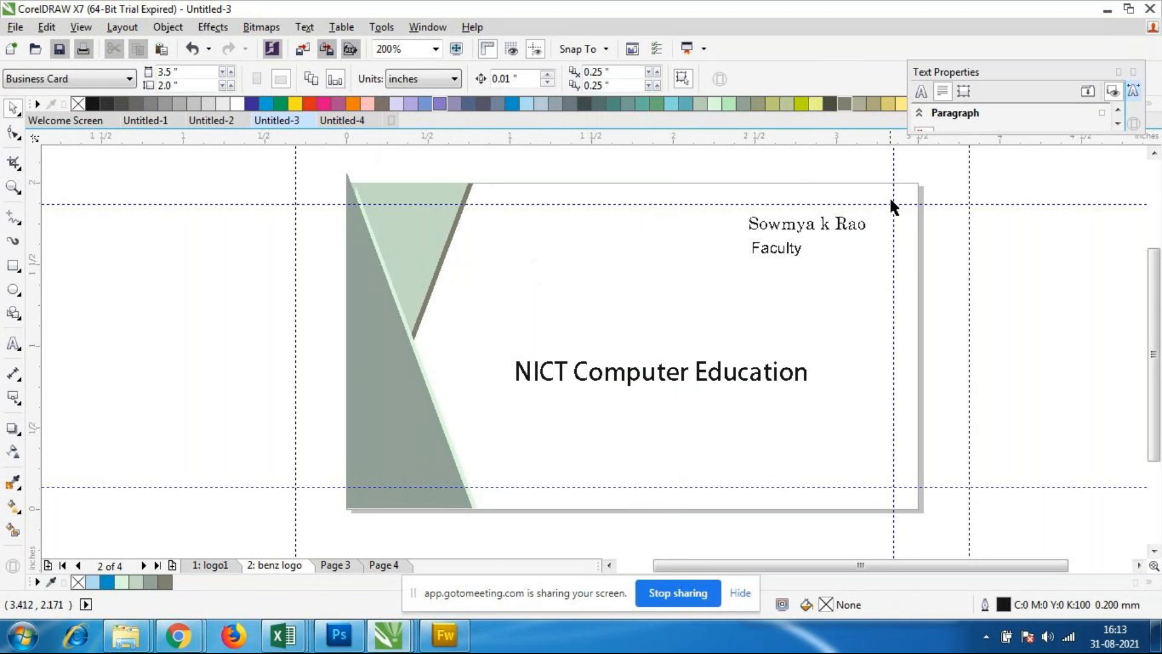
# Step: Move the Faculty text to about X 2.642, Y 1.541 inches, slightly lower beneath the name
pyautogui.click(771, 250)
pyautogui.moveTo(771, 249); pyautogui.dragTo(777, 257)
pyautogui.press('Left')
pyautogui.press('Left')
pyautogui.press('Left')
pyautogui.press('Left')
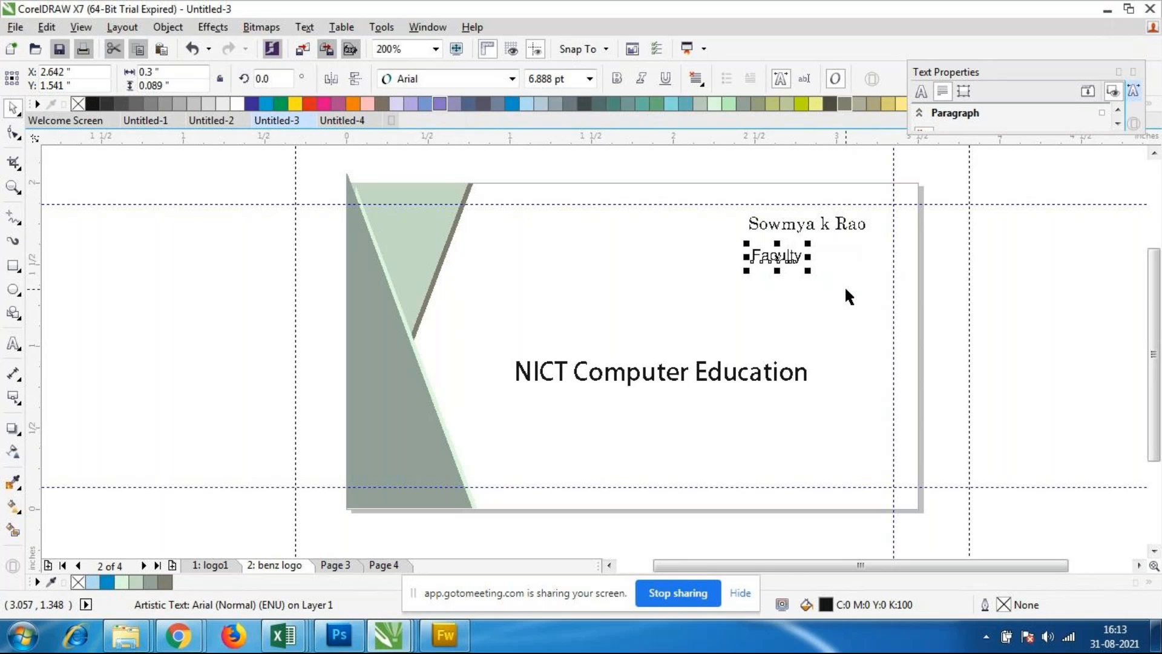
# Step: Shift the name text slightly down and to the left so that it lines up above the Faculty text
pyautogui.click(811, 225)
pyautogui.moveTo(809, 221); pyautogui.dragTo(852, 241)
pyautogui.press('Left')
pyautogui.press('Left')
pyautogui.press('Up')
pyautogui.press('Up')
pyautogui.press('Up')
# Step: Nudge the Faculty text up to about X 2.632, Y 1.561 inches
pyautogui.click(795, 254)
pyautogui.press('Up')
pyautogui.press('Up')
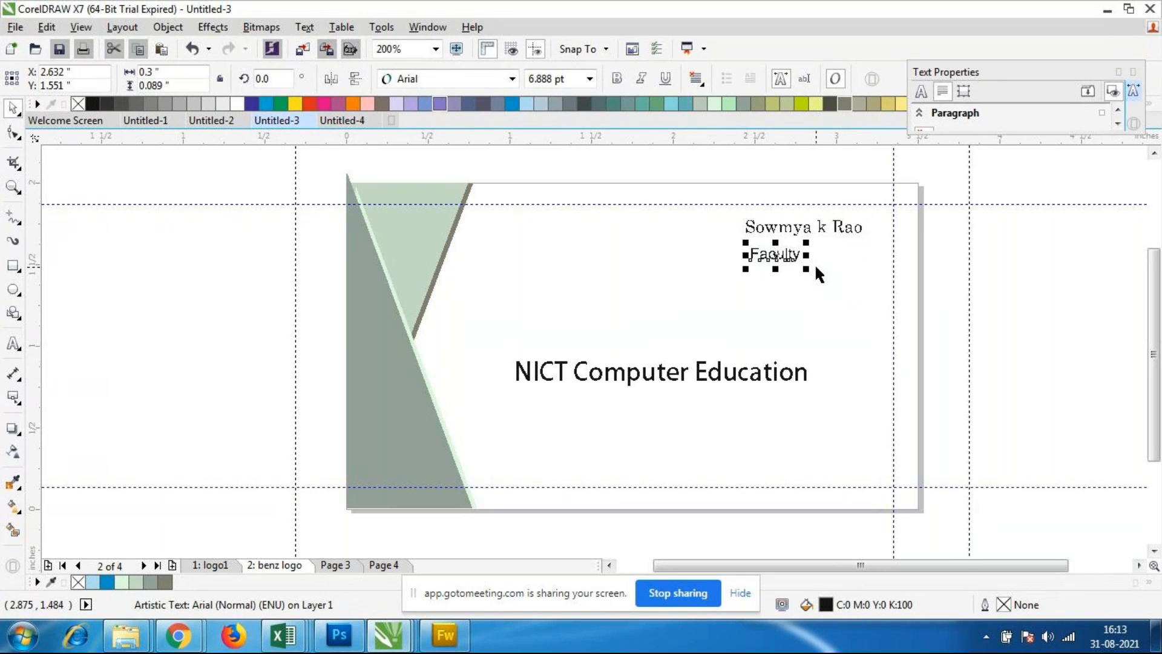
pyautogui.click(781, 447)
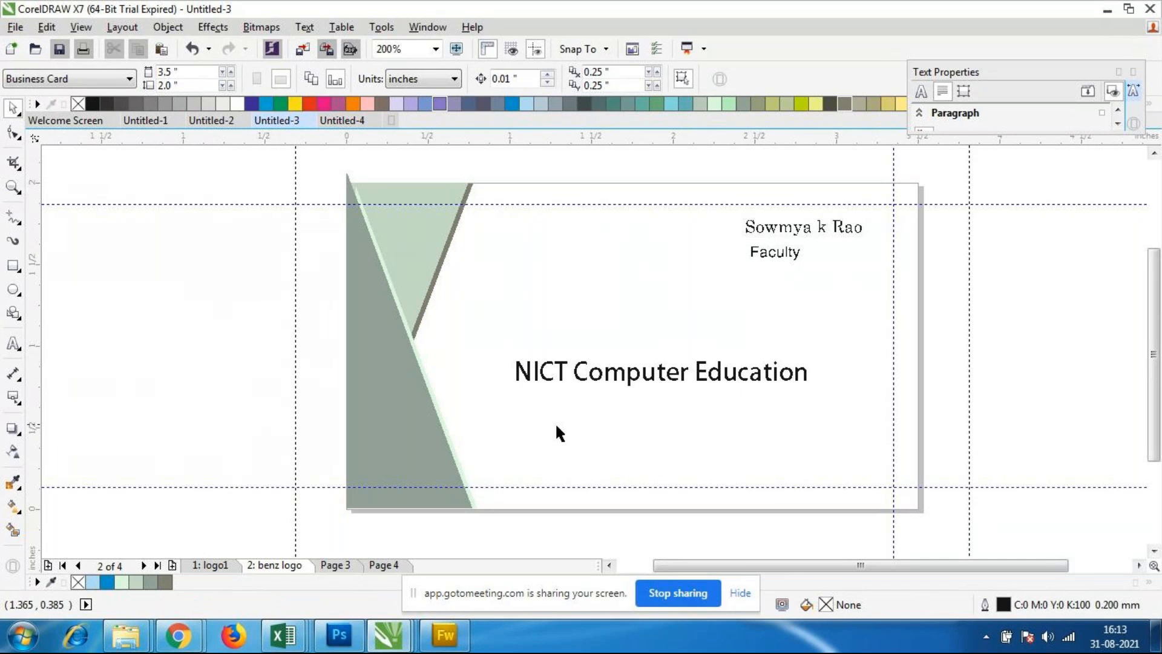
# Step: Add the contact's e-mail address as 8 pt Arial artistic text just below the company text
pyautogui.click(19, 347)
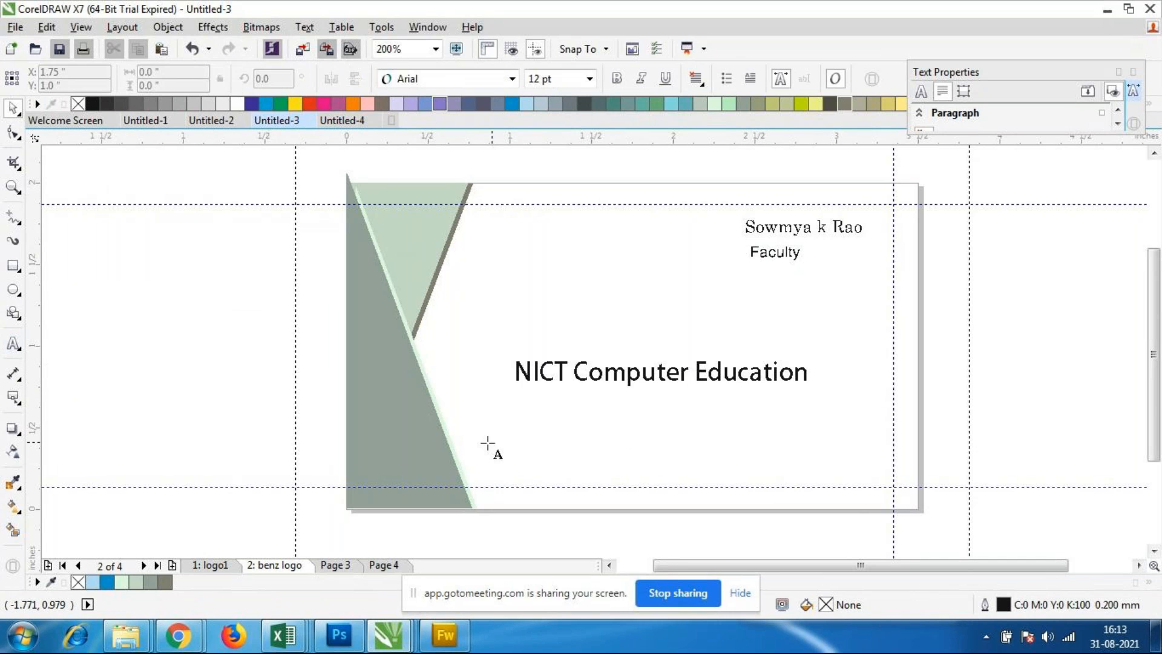
pyautogui.click(525, 404)
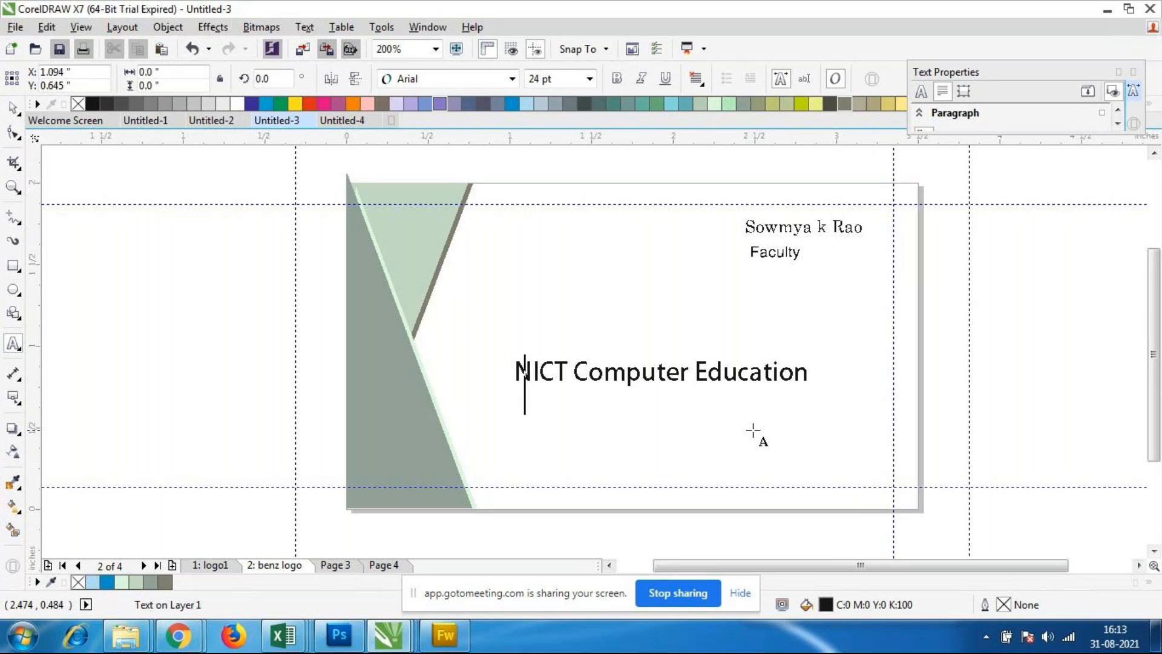
pyautogui.click(590, 81)
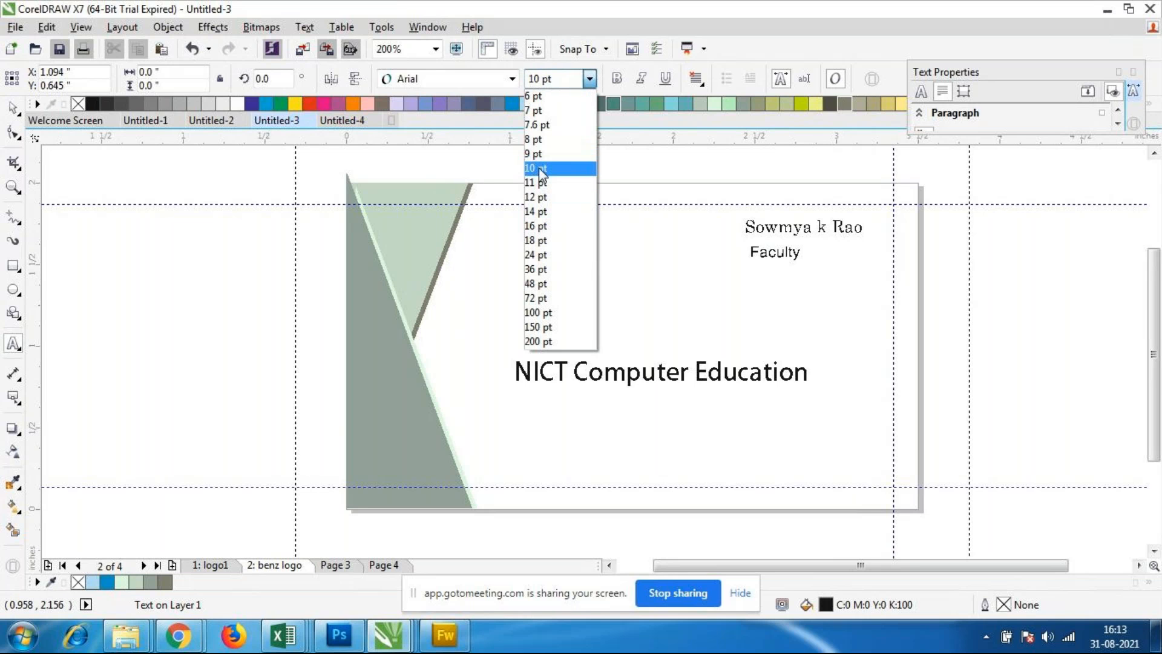
pyautogui.click(534, 139)
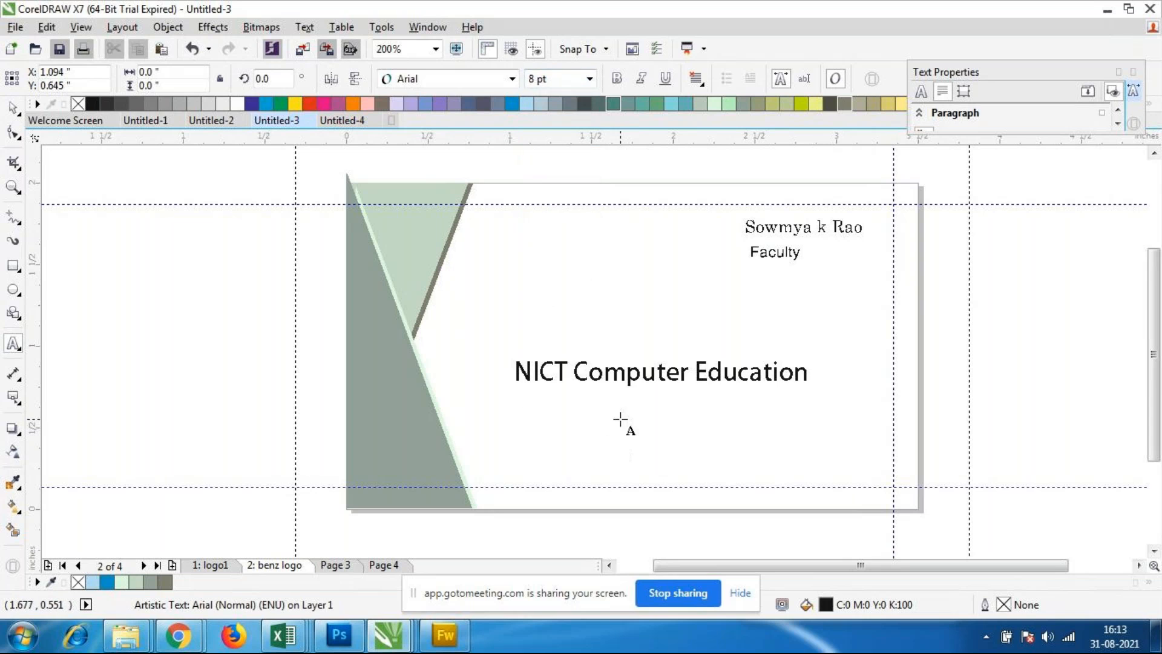
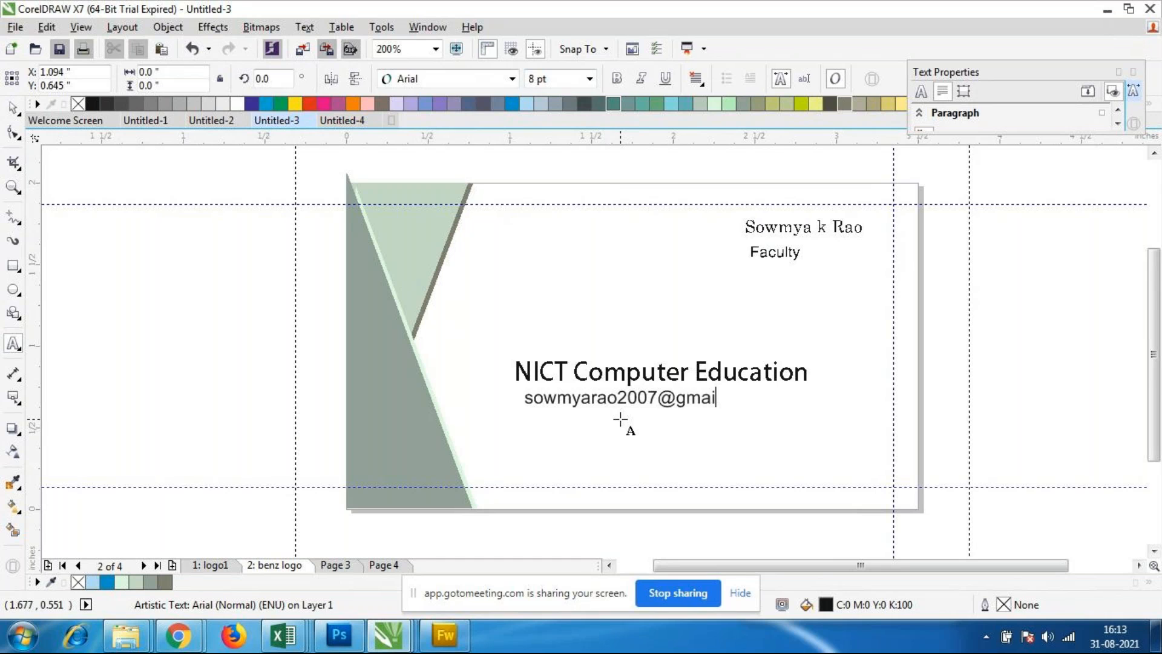
pyautogui.click(13, 108)
pyautogui.click(558, 426)
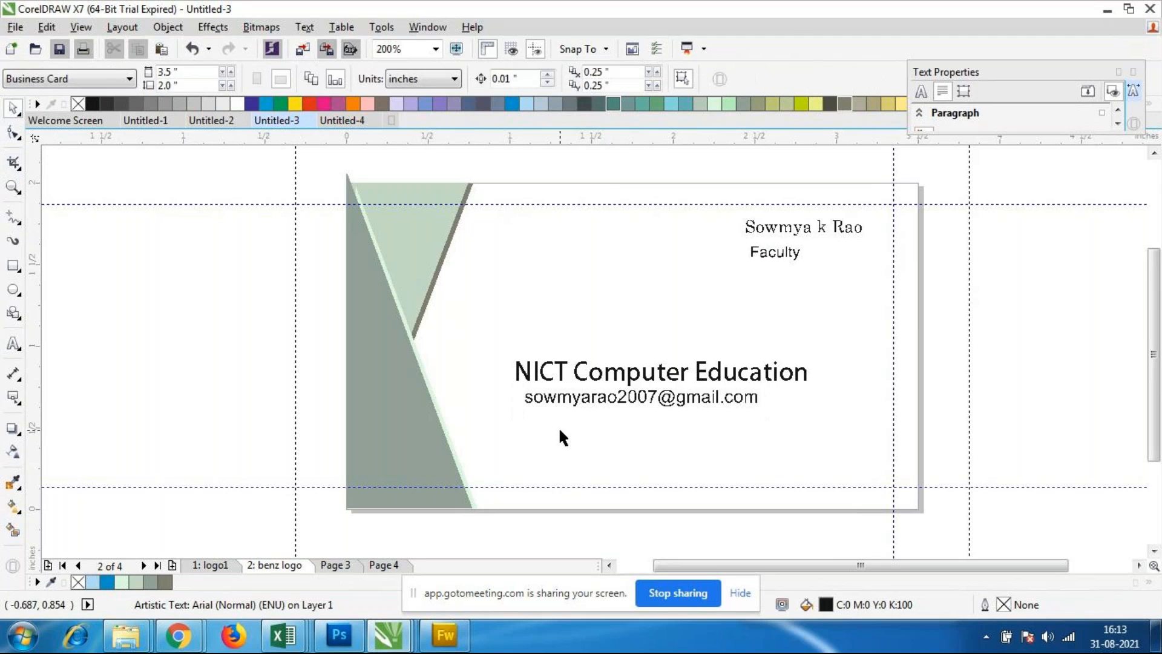
# Step: Scale the e-mail text down proportionally and centre it beneath the NICT Computer Education text
pyautogui.scroll(1, 688, 409)
pyautogui.click(669, 391)
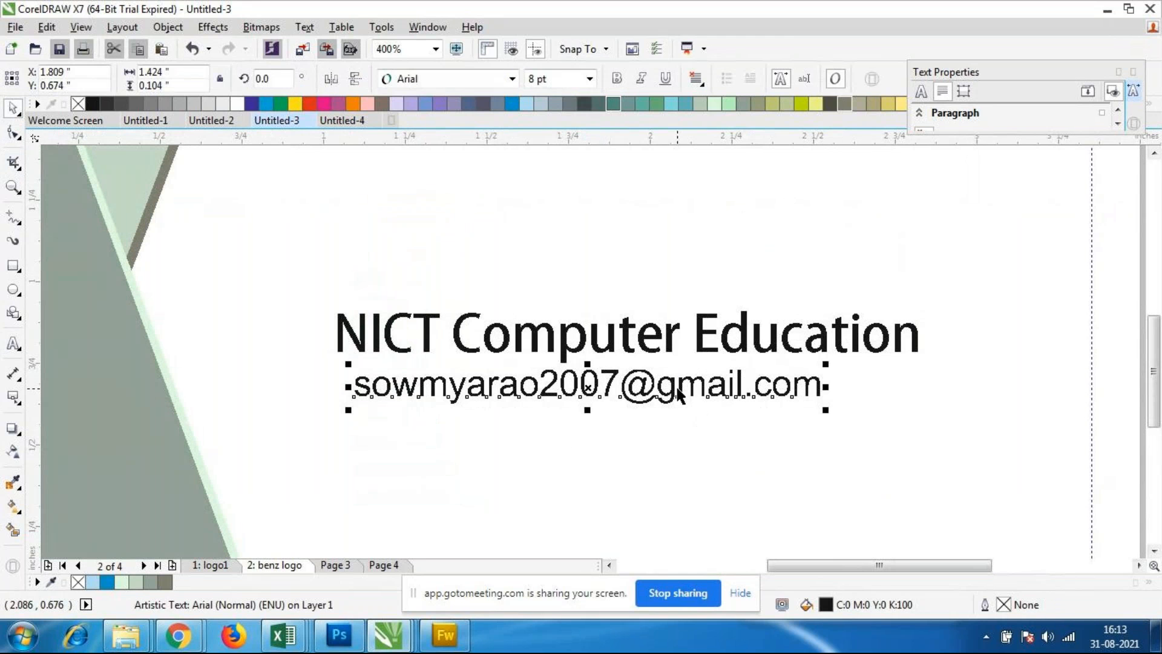
pyautogui.moveTo(349, 410); pyautogui.dragTo(429, 404)
pyautogui.moveTo(629, 386); pyautogui.dragTo(620, 390)
pyautogui.click(688, 440)
pyautogui.scroll(-1, 587, 352)
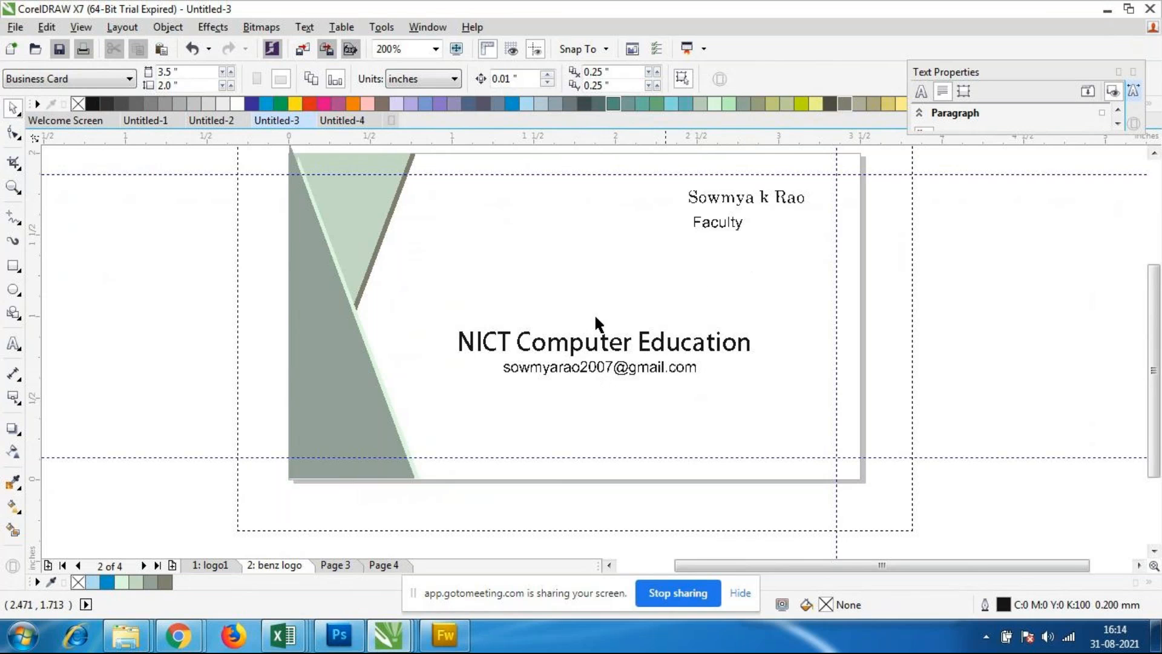
# Step: Examine the card's overall layout and the placement of its texts, both as a whole and close up
pyautogui.scroll(-1, 498, 204)
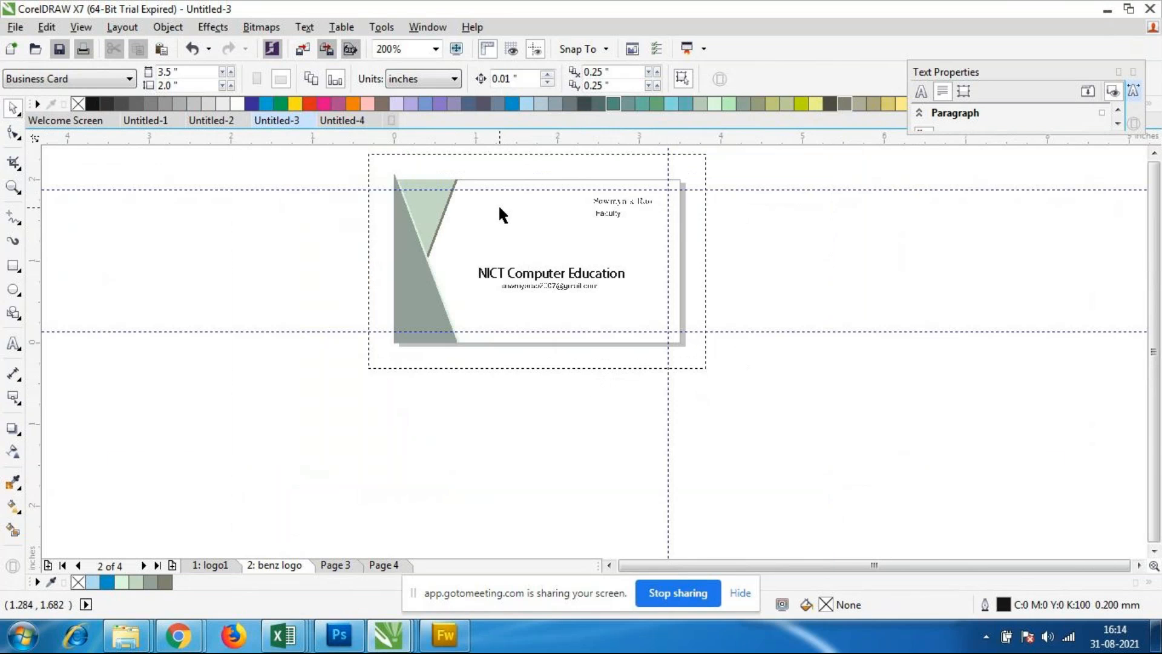
pyautogui.scroll(1, 471, 178)
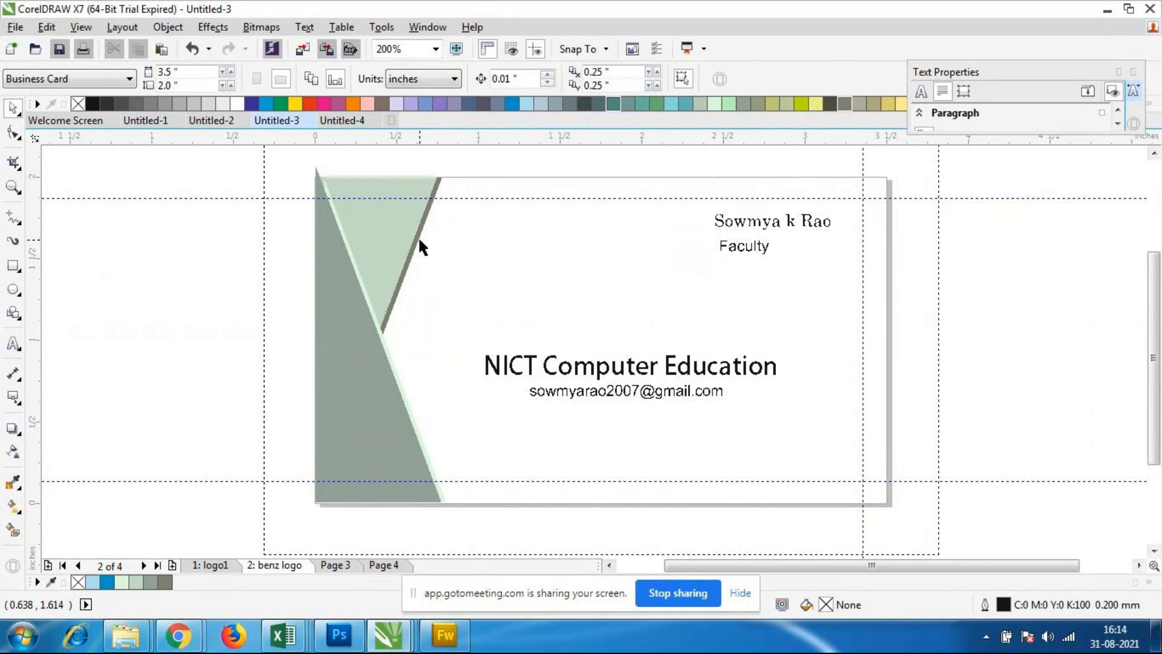
pyautogui.rightClick(576, 209)
pyautogui.click(530, 237)
pyautogui.scroll(-1, 730, 213)
pyautogui.scroll(1, 744, 216)
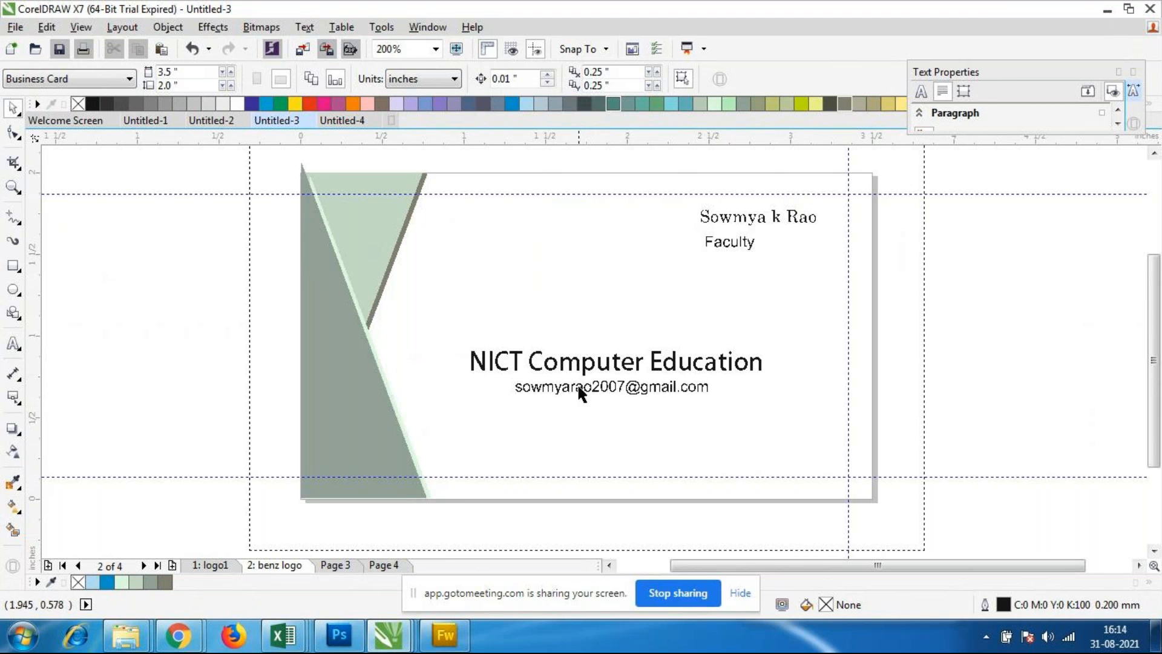
pyautogui.scroll(-1, 600, 365)
pyautogui.scroll(2, 573, 366)
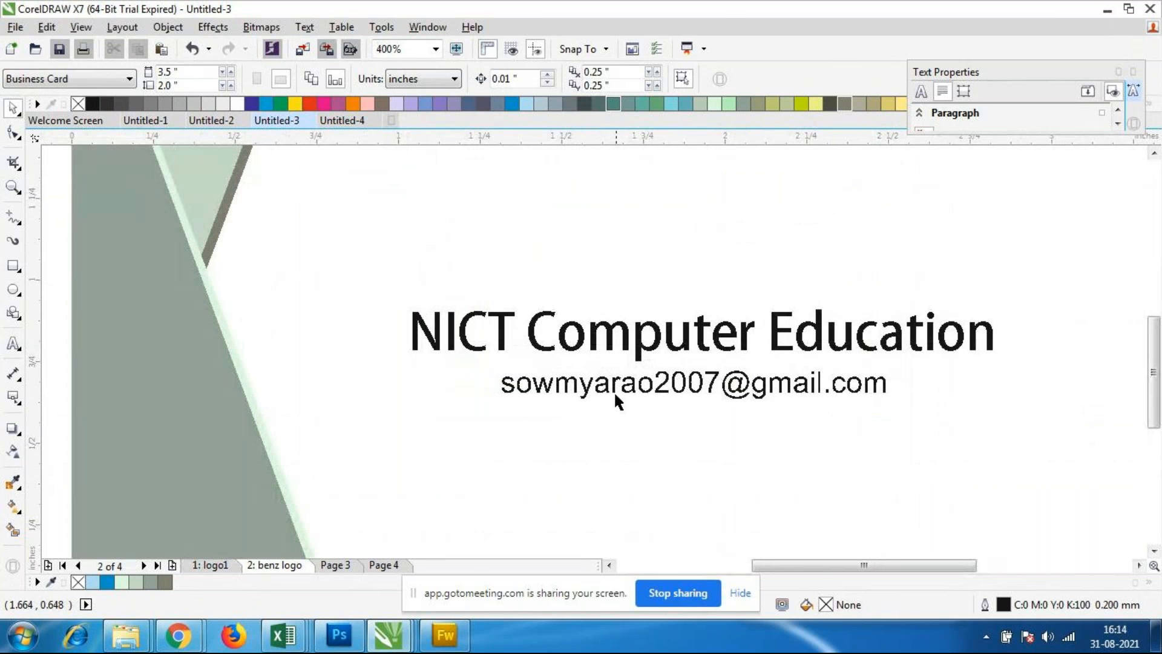
pyautogui.scroll(-1, 613, 390)
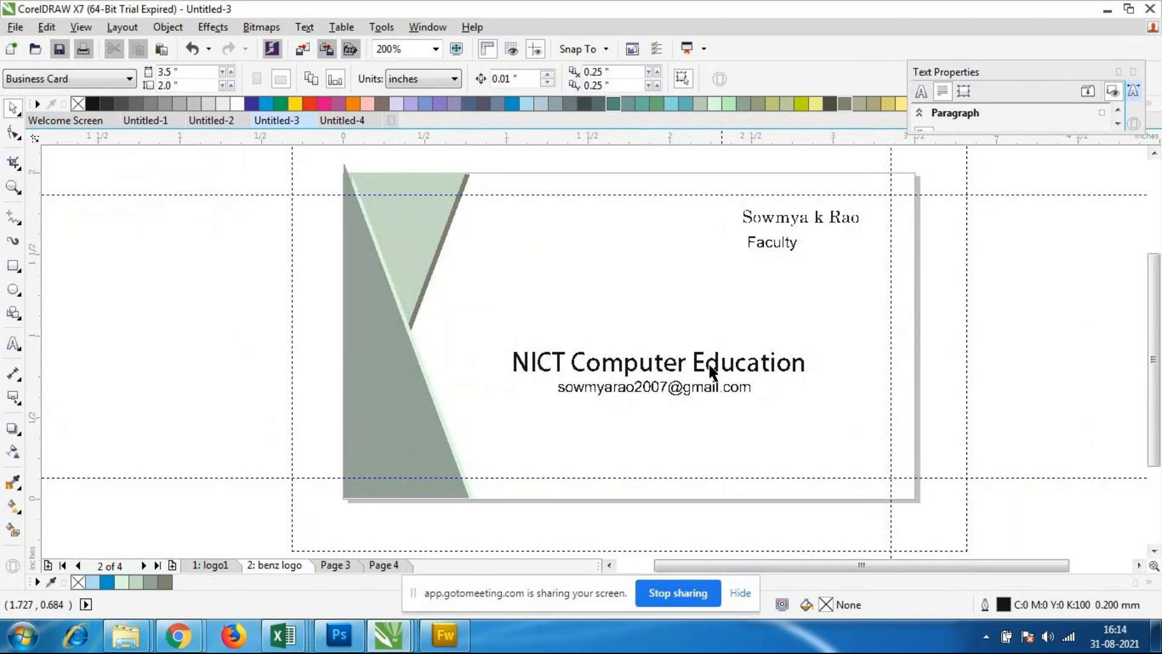
pyautogui.click(14, 344)
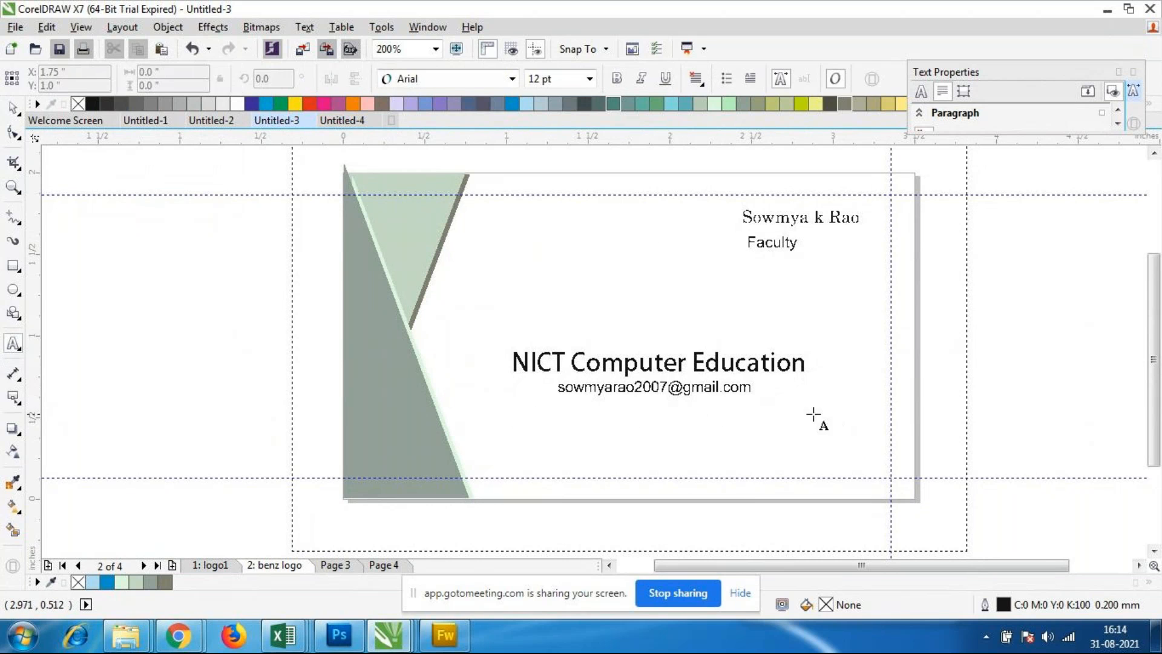
pyautogui.scroll(1, 759, 261)
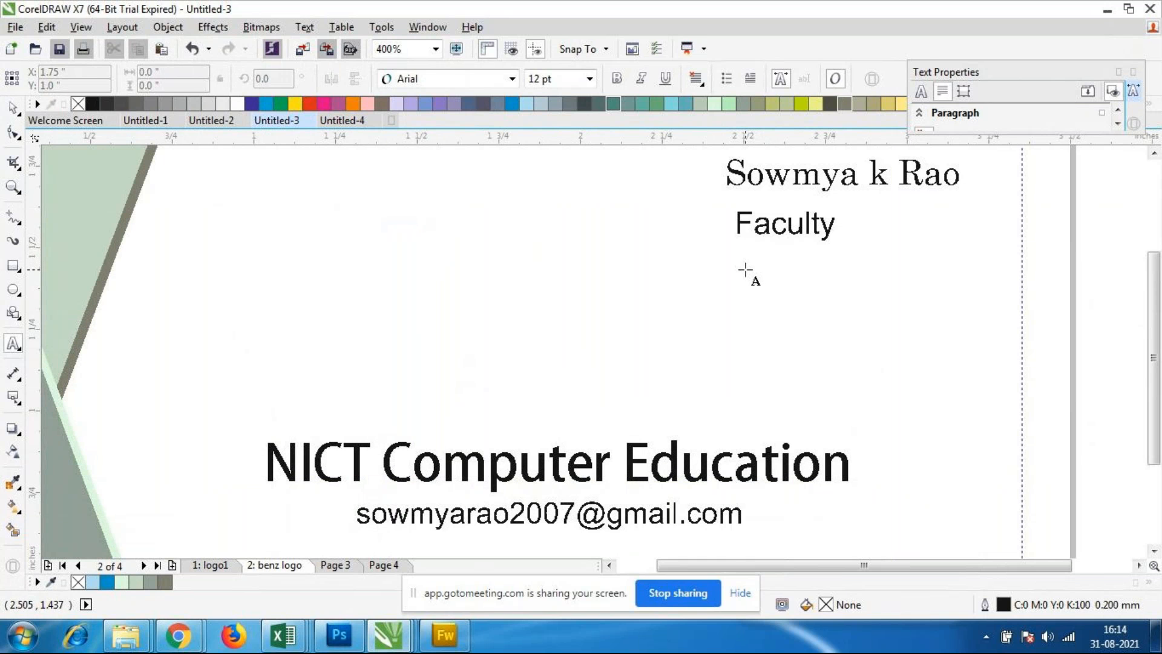
pyautogui.scroll(-1, 746, 268)
pyautogui.scroll(1, 615, 463)
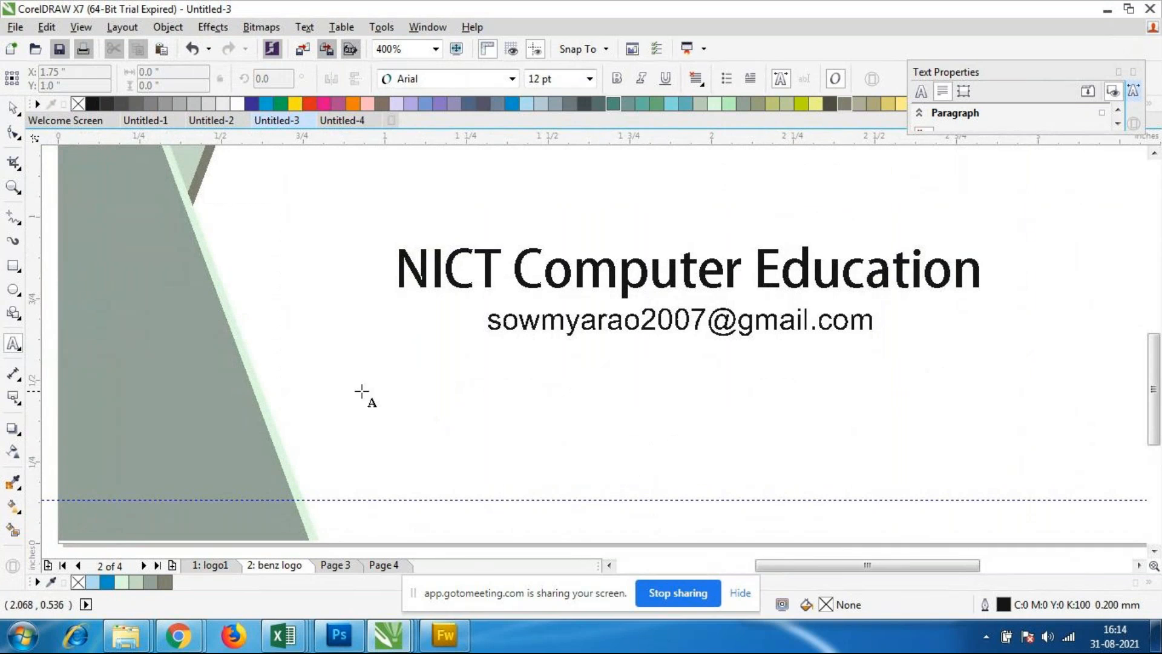
pyautogui.scroll(-1, 770, 386)
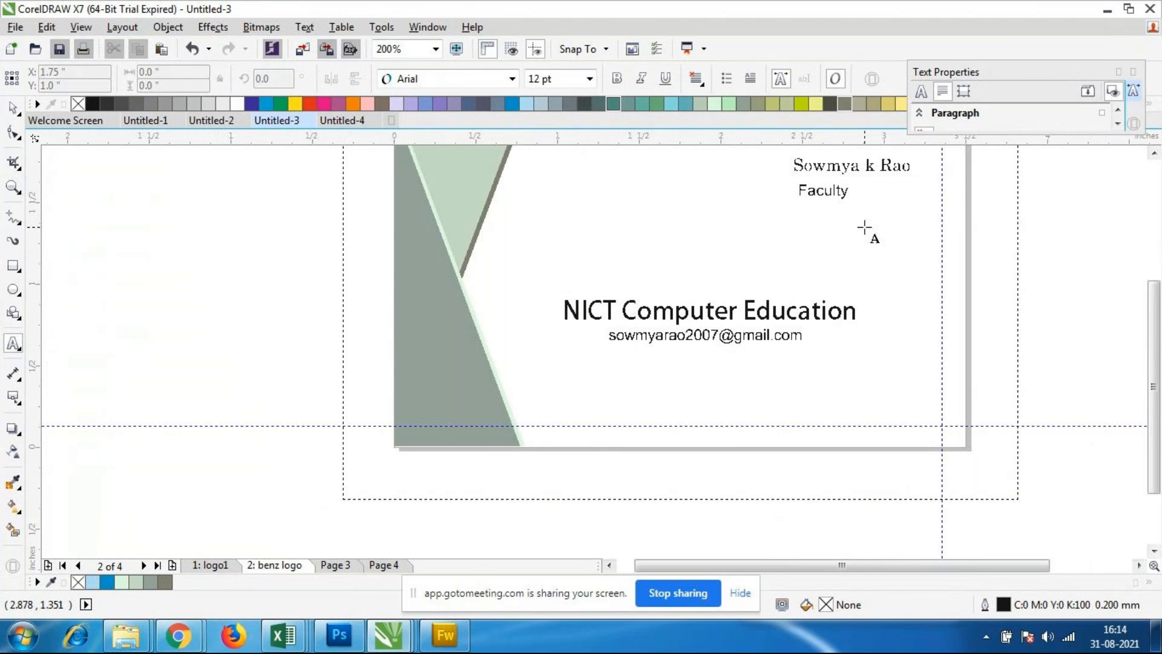
pyautogui.scroll(-1, 866, 227)
pyautogui.scroll(2, 864, 226)
pyautogui.scroll(-2, 871, 216)
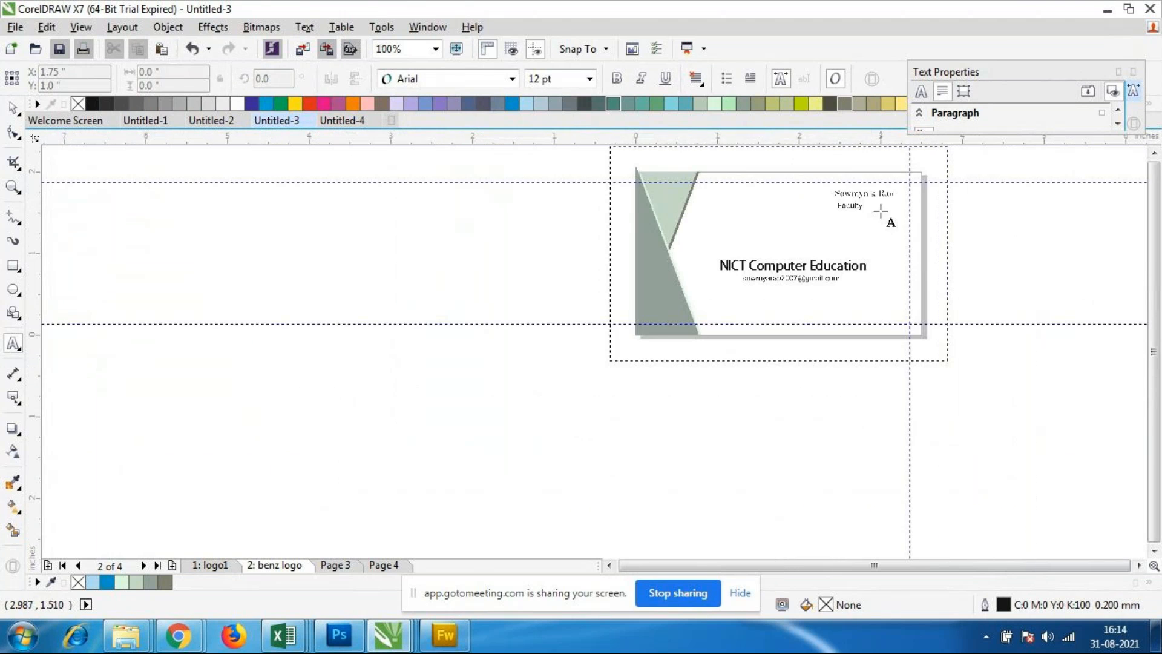
pyautogui.scroll(1, 878, 216)
# Step: Delete the Faculty text below the name
pyautogui.click(13, 109)
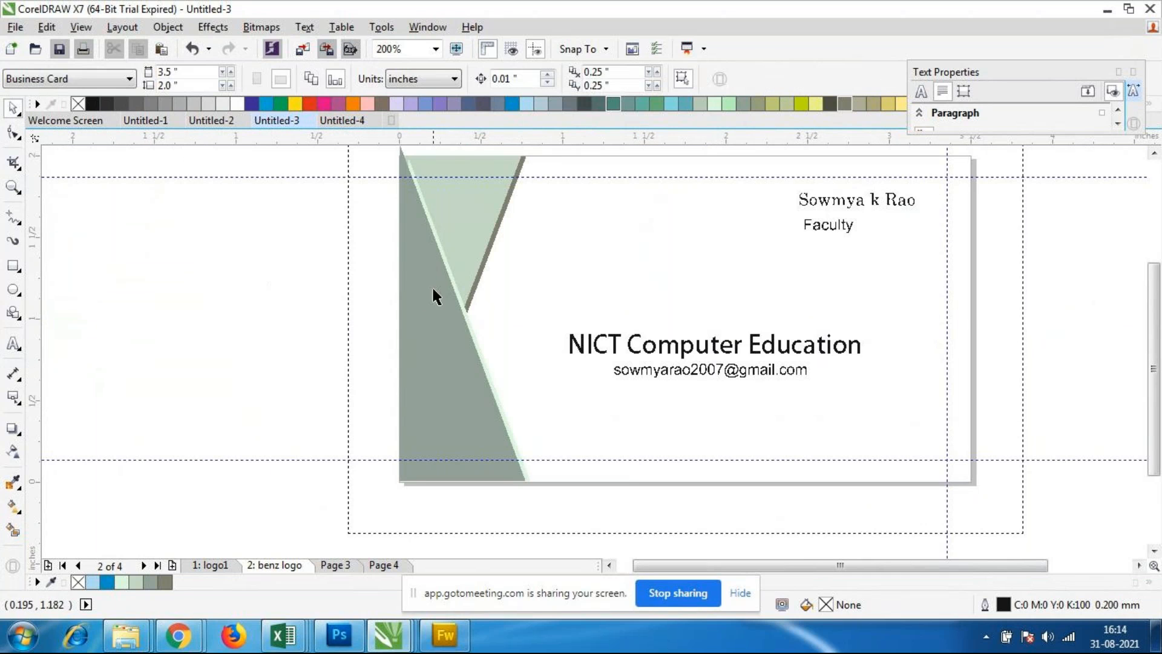
pyautogui.click(820, 225)
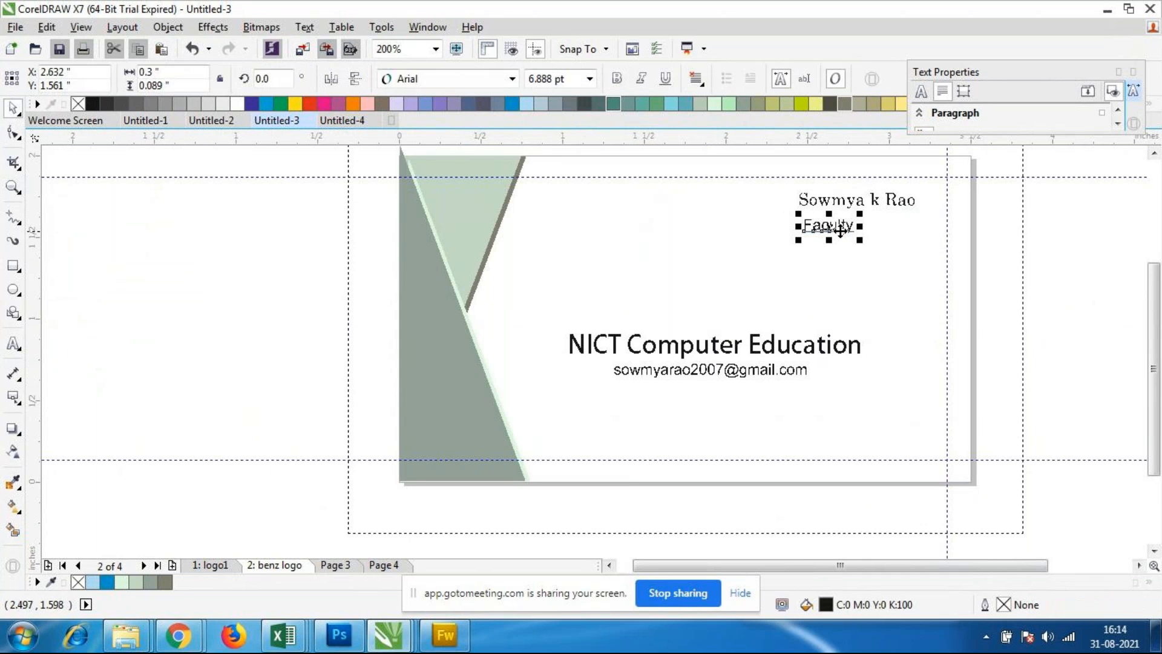
pyautogui.press('Delete')
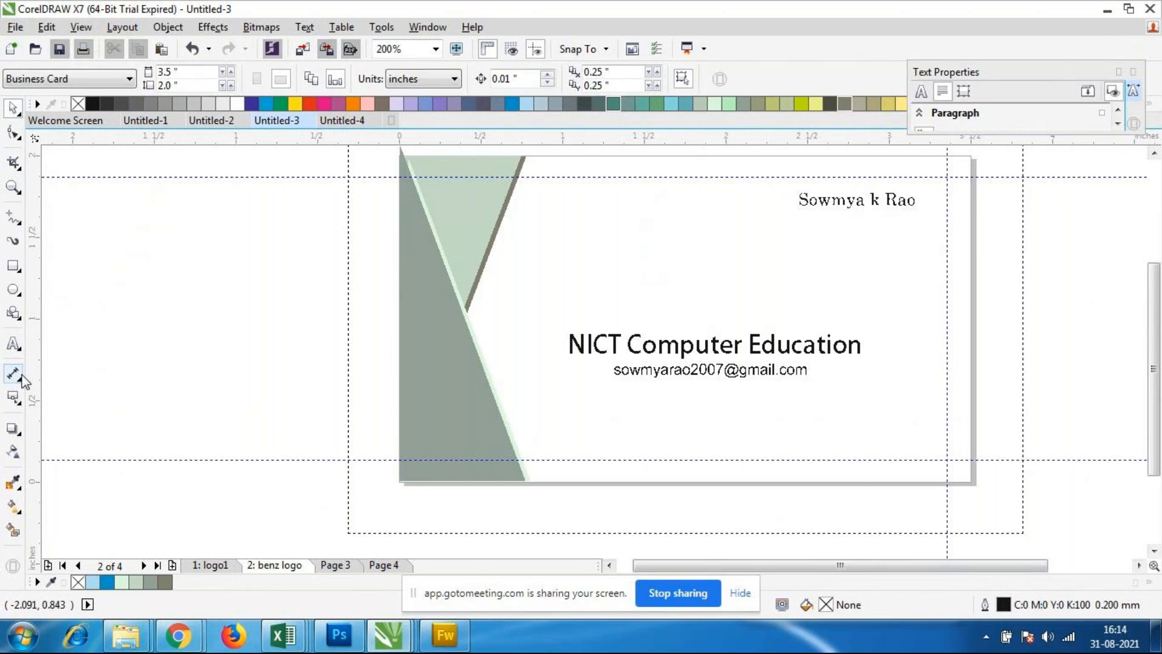
# Step: Add the contact's phone number as 7.6 pt Arial artistic text just below the name
pyautogui.click(14, 343)
pyautogui.scroll(1, 799, 229)
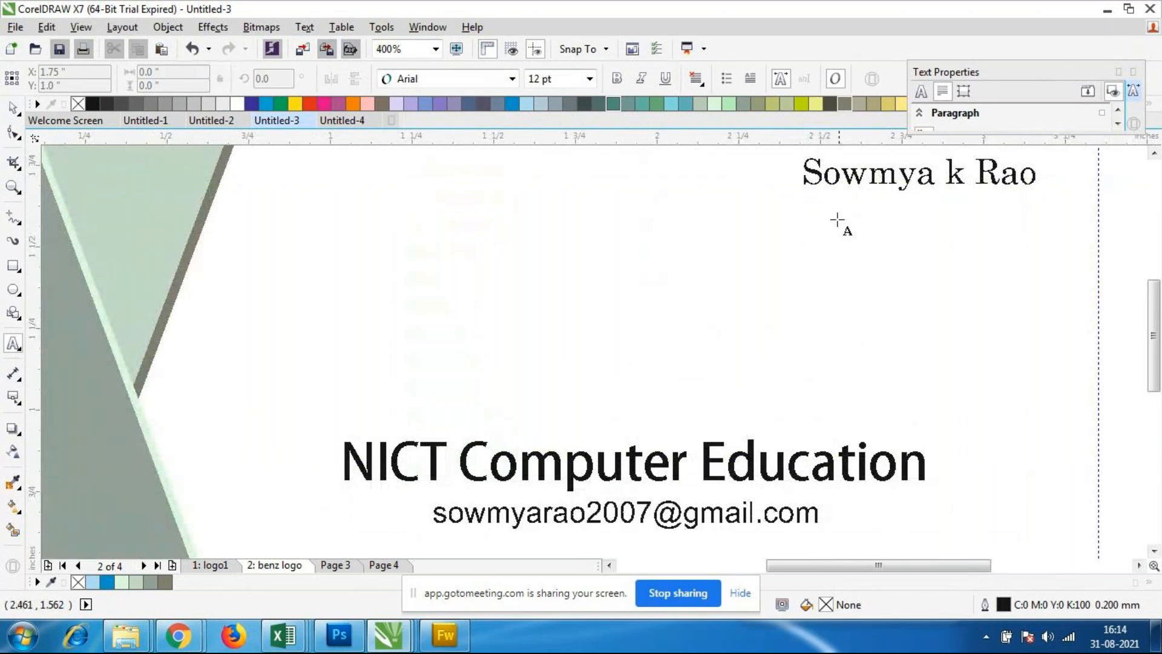
pyautogui.click(820, 213)
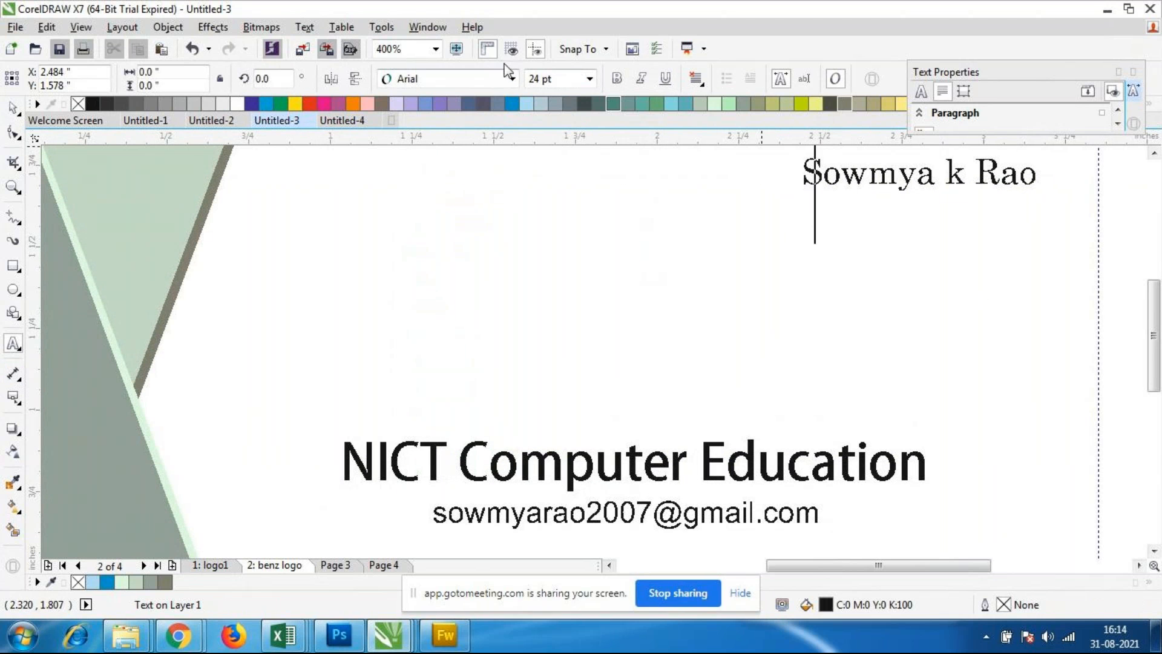
pyautogui.click(589, 79)
pyautogui.click(548, 131)
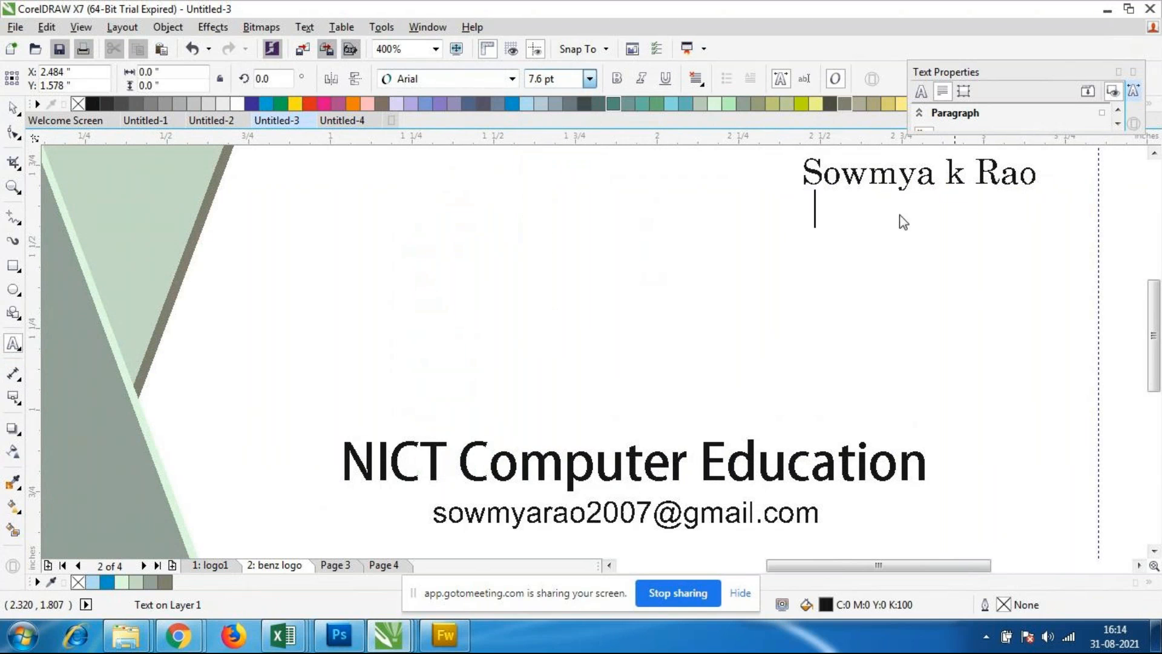
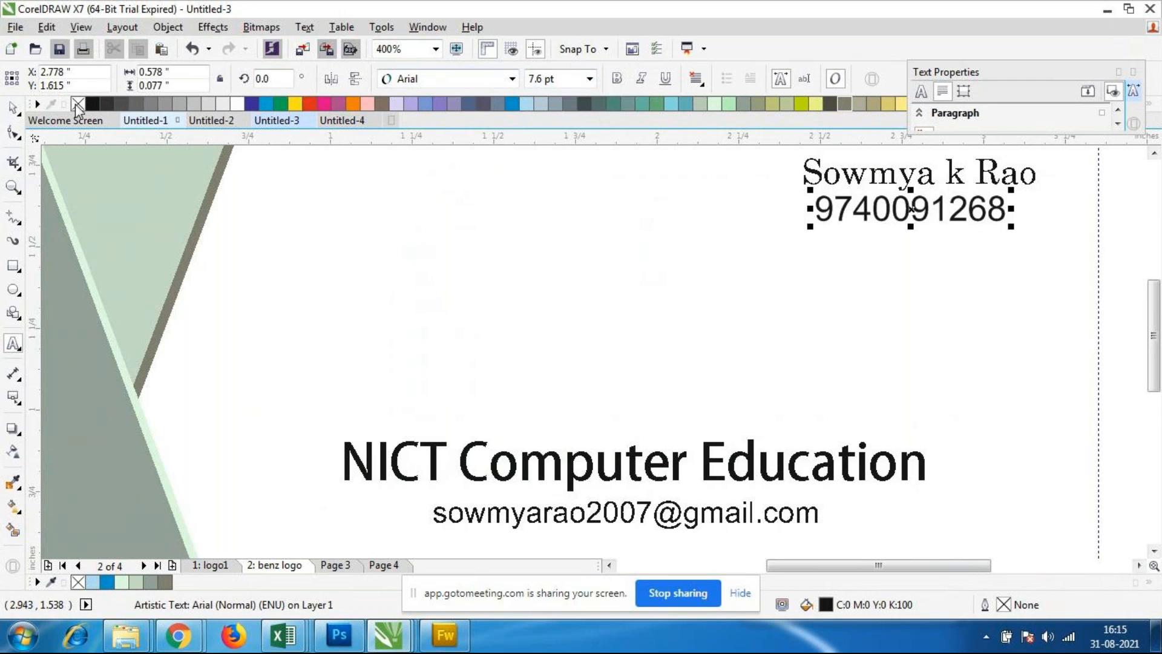
# Step: Scale the phone number text down to about 6.4 pt and position it a small gap beneath the name
pyautogui.click(12, 108)
pyautogui.moveTo(918, 210); pyautogui.dragTo(915, 230)
pyautogui.moveTo(1003, 249); pyautogui.dragTo(1001, 246)
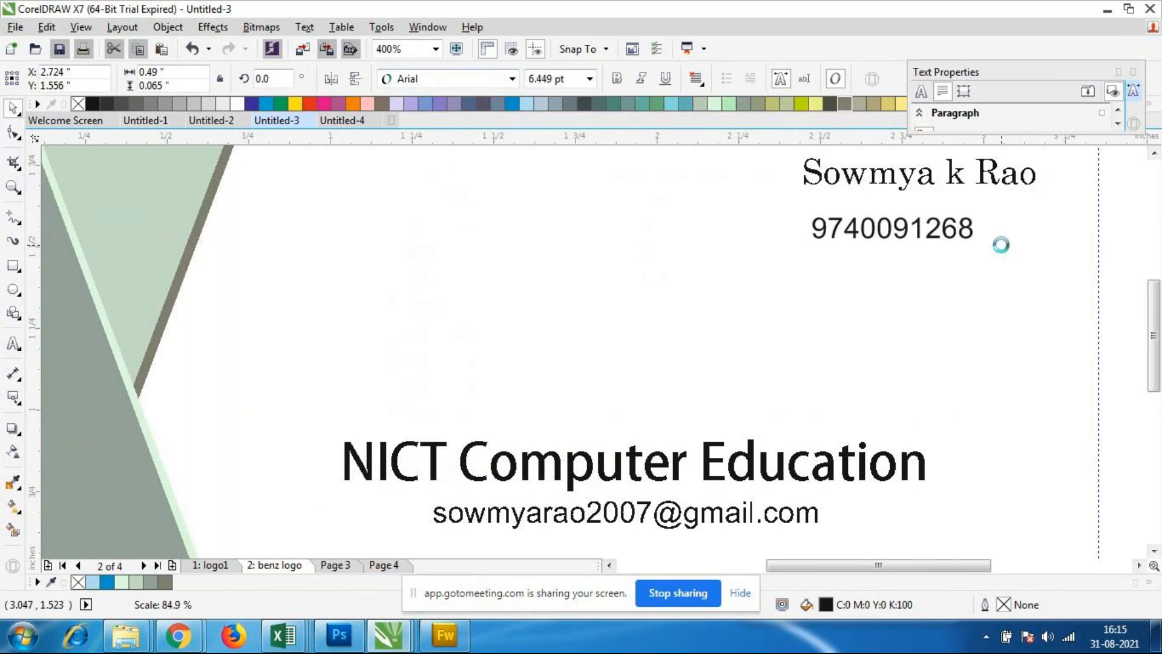
pyautogui.moveTo(891, 231); pyautogui.dragTo(903, 276)
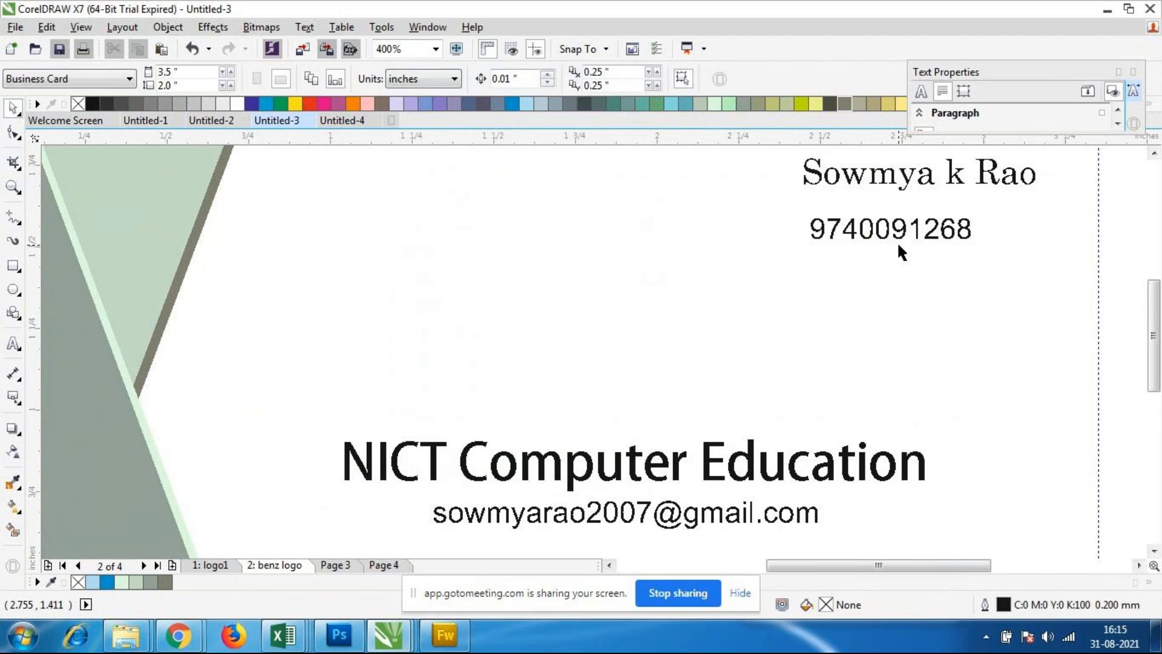
pyautogui.click(892, 230)
pyautogui.moveTo(892, 230); pyautogui.dragTo(894, 223)
pyautogui.click(912, 281)
# Step: Enlarge the name text slightly and move it down closer to the phone number
pyautogui.click(910, 188)
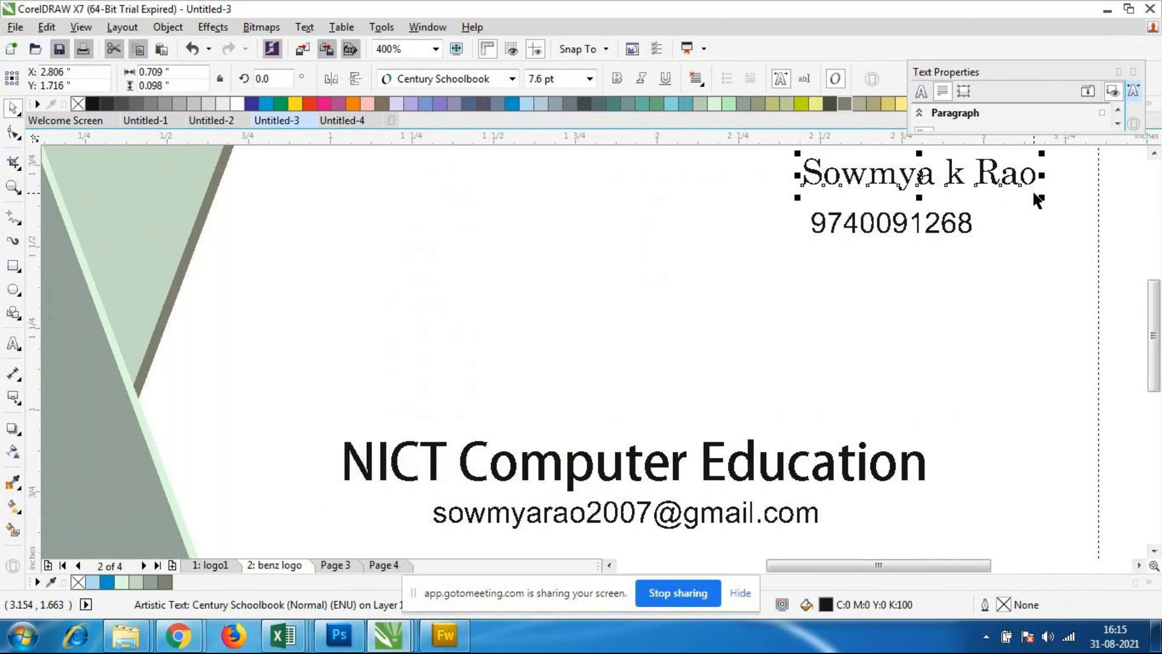
pyautogui.moveTo(1052, 204); pyautogui.dragTo(1072, 202)
pyautogui.moveTo(940, 190); pyautogui.dragTo(941, 200)
pyautogui.click(965, 275)
pyautogui.scroll(-2, 787, 279)
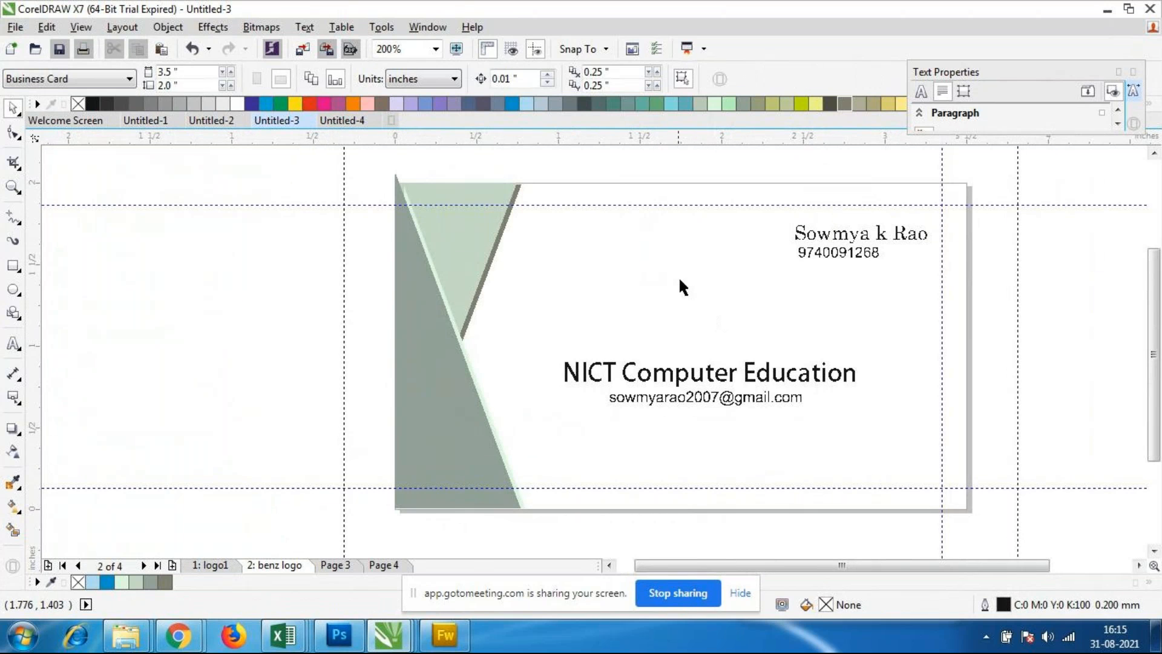
# Step: Scale the e-mail text up to about 8.5 pt and place it centred slightly lower beneath the company text
pyautogui.click(696, 400)
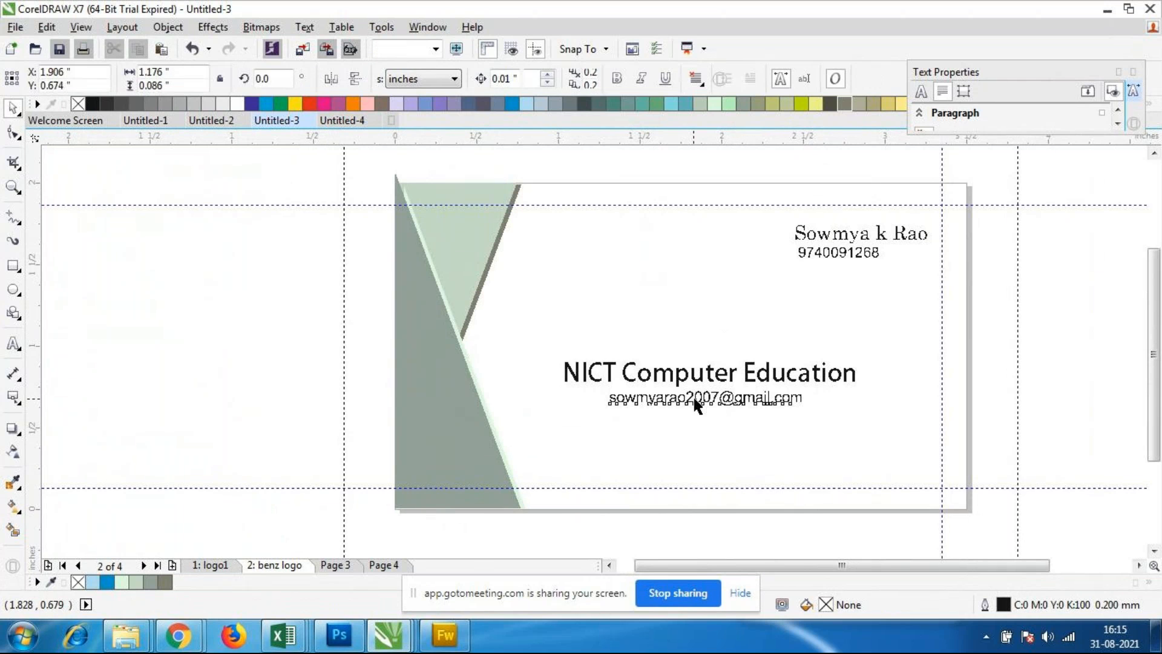
pyautogui.moveTo(605, 415); pyautogui.dragTo(583, 419)
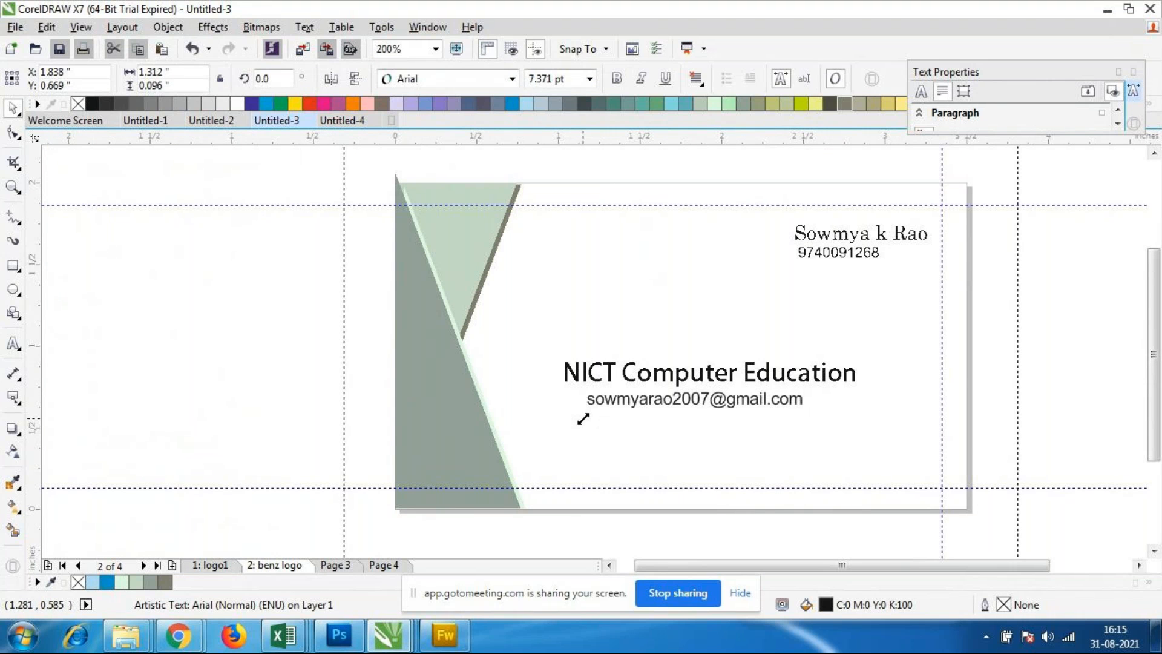
pyautogui.moveTo(805, 419); pyautogui.dragTo(840, 426)
pyautogui.moveTo(712, 401); pyautogui.dragTo(708, 409)
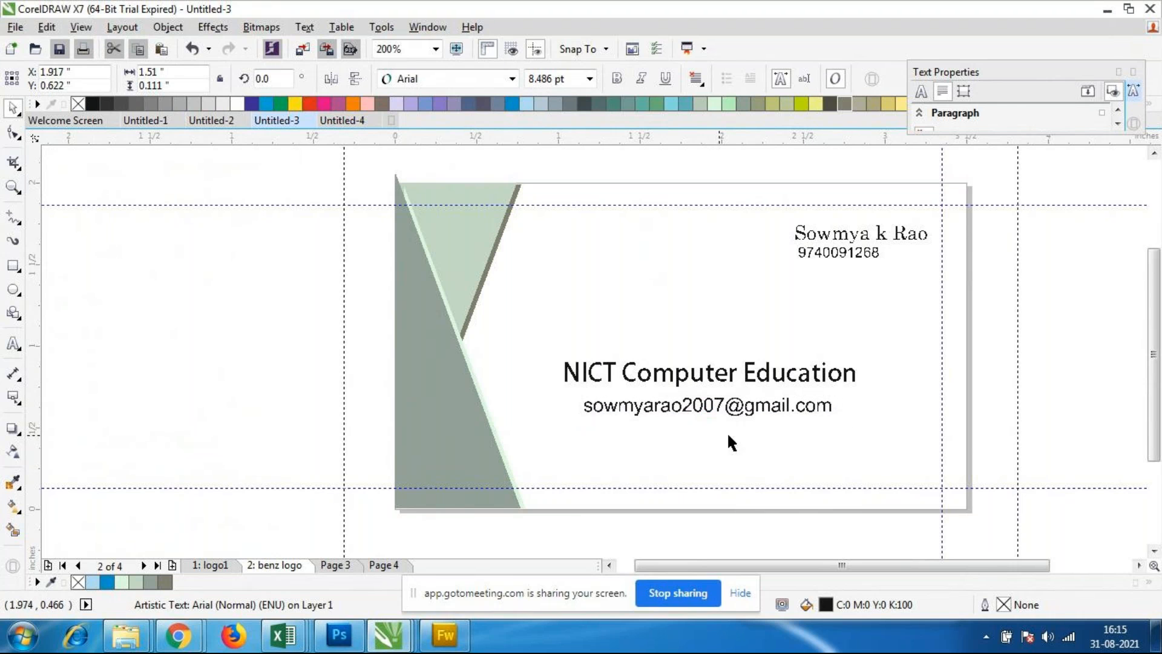
pyautogui.click(718, 433)
# Step: Scale the NICT Computer Education text up from its corners to about 14 pt, roughly 2.27 inches wide
pyautogui.click(750, 388)
pyautogui.moveTo(859, 394); pyautogui.dragTo(892, 409)
pyautogui.moveTo(559, 395)
pyautogui.mouseDown()
pyautogui.moveTo(516, 405)
pyautogui.moveTo(562, 408)
pyautogui.mouseUp()
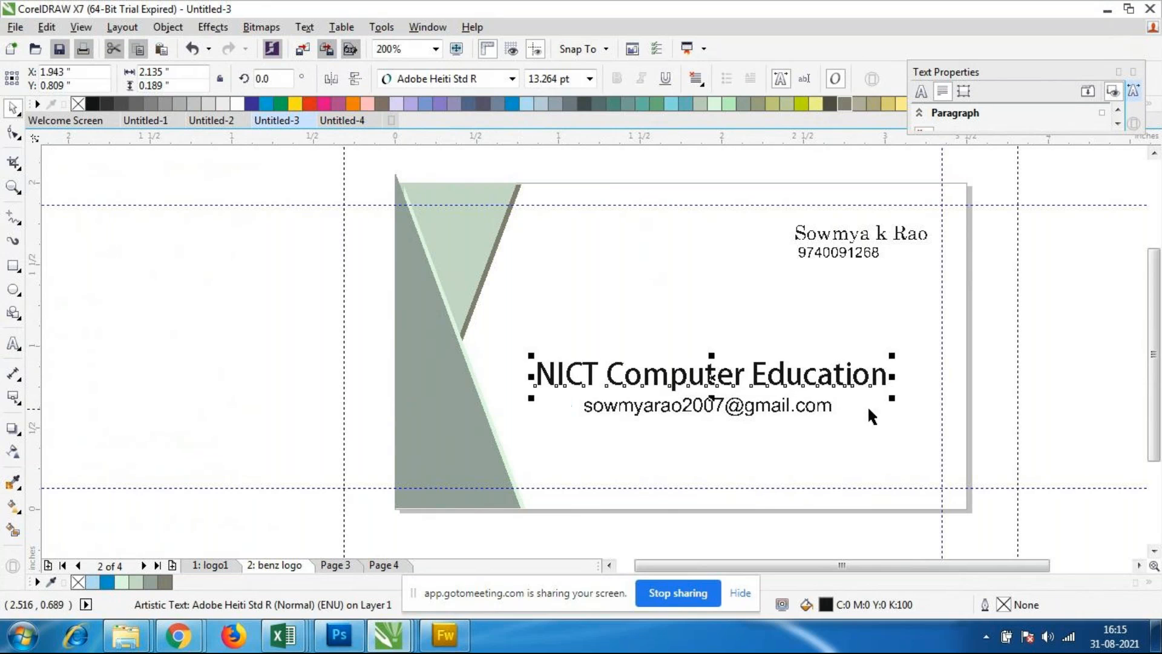
pyautogui.moveTo(889, 403); pyautogui.dragTo(914, 412)
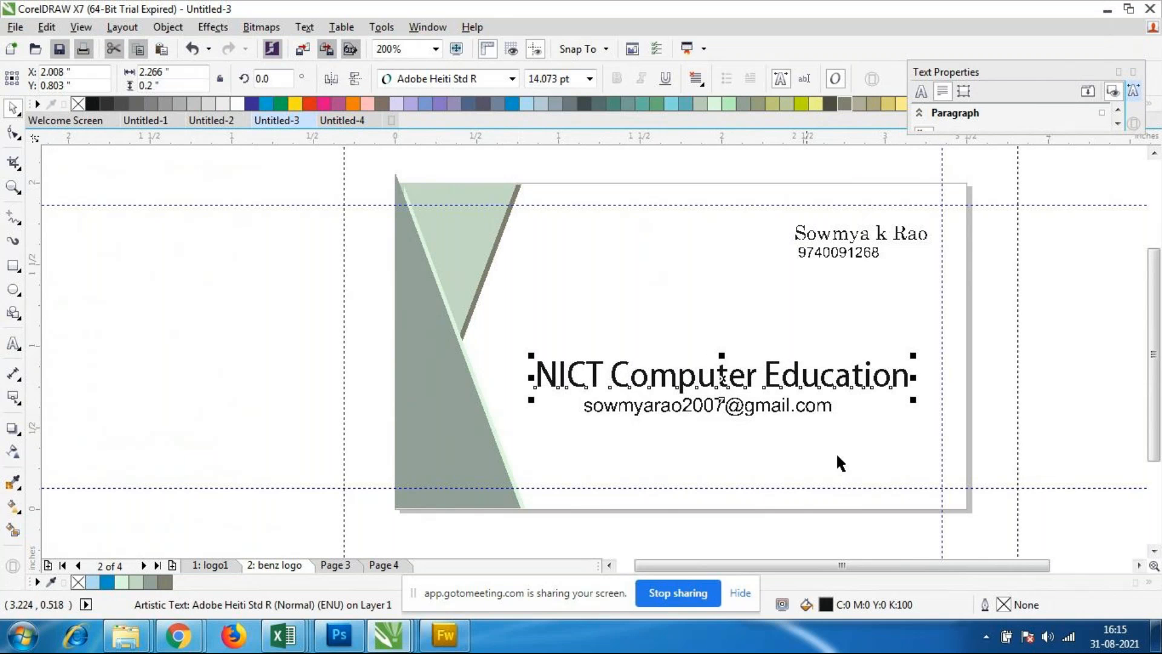
pyautogui.click(756, 455)
# Step: Enlarge the e-mail text at both ends so it fills more of the width beneath the company text
pyautogui.click(748, 417)
pyautogui.moveTo(836, 421); pyautogui.dragTo(859, 436)
pyautogui.moveTo(578, 425)
pyautogui.mouseDown()
pyautogui.moveTo(551, 420)
pyautogui.moveTo(557, 428)
pyautogui.mouseUp()
pyautogui.click(728, 468)
pyautogui.scroll(-1, 721, 389)
pyautogui.scroll(2, 684, 379)
pyautogui.scroll(-1, 681, 379)
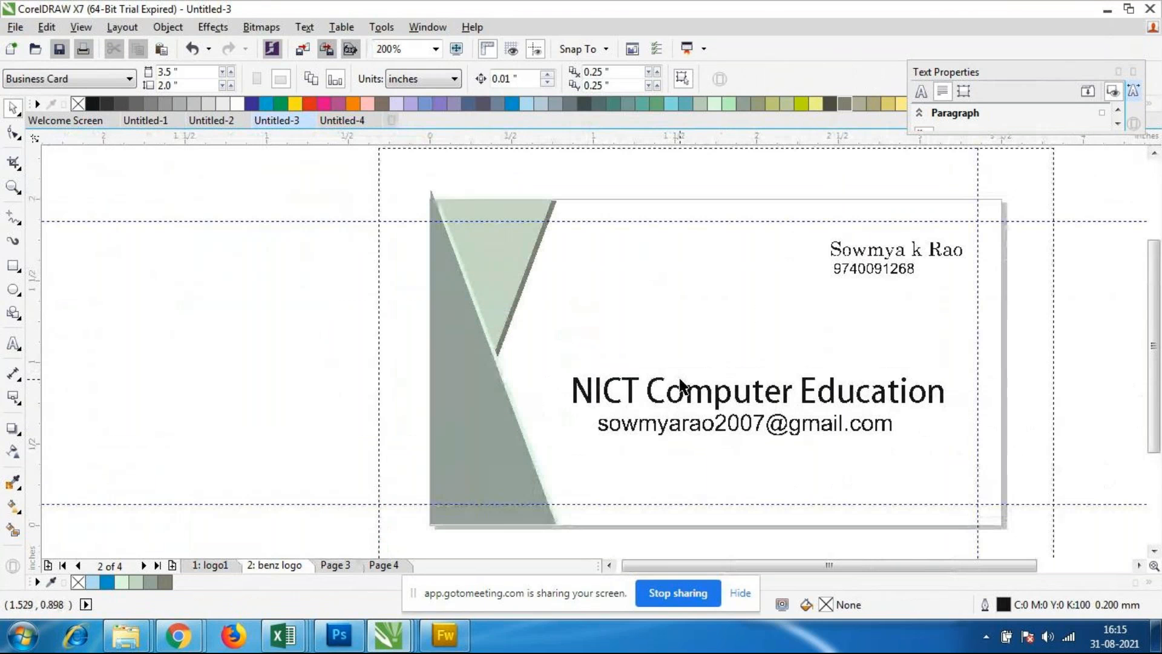
# Step: Draw a rectangle about 3.5 by 0.18 inches across the full width of the card's bottom edge
pyautogui.moveTo(930, 567); pyautogui.dragTo(949, 574)
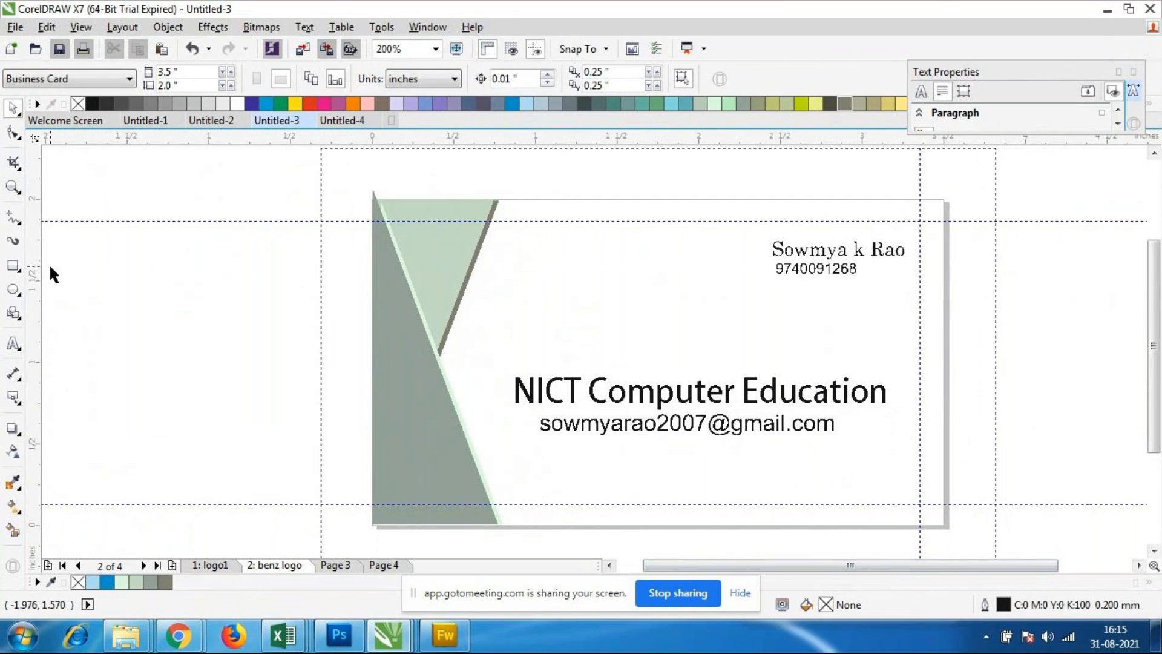
pyautogui.press('F6')
pyautogui.moveTo(372, 500)
pyautogui.mouseDown()
pyautogui.moveTo(912, 511)
pyautogui.moveTo(946, 526)
pyautogui.mouseUp()
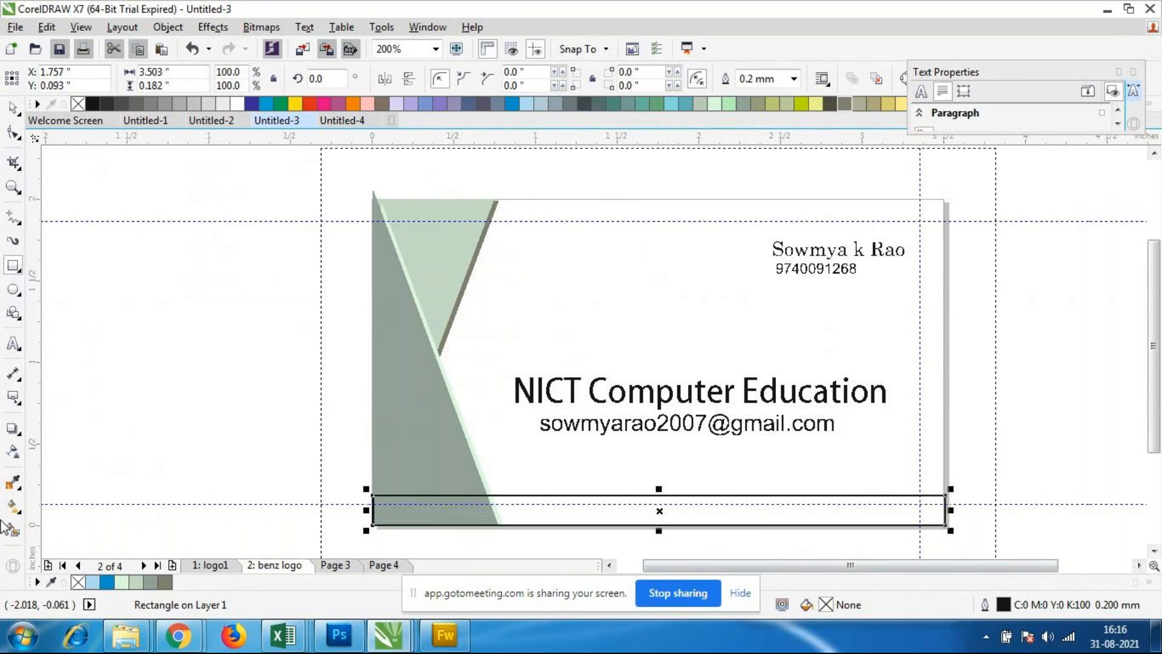
pyautogui.doubleClick(824, 611)
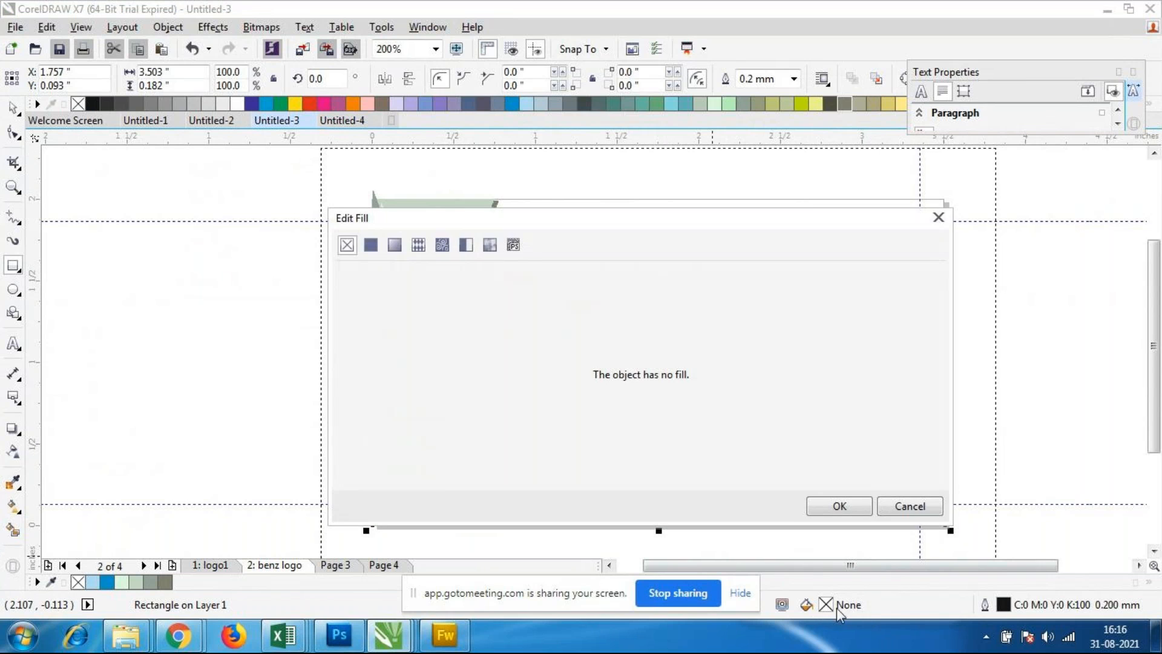
pyautogui.moveTo(503, 220); pyautogui.dragTo(704, 202)
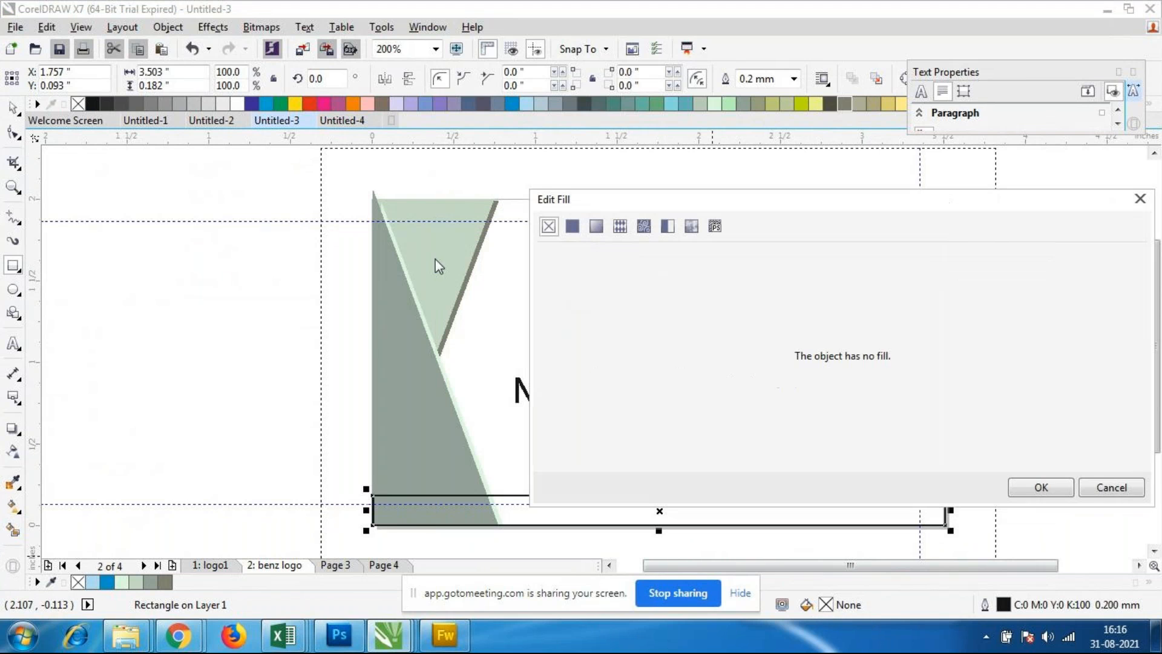
pyautogui.click(1120, 486)
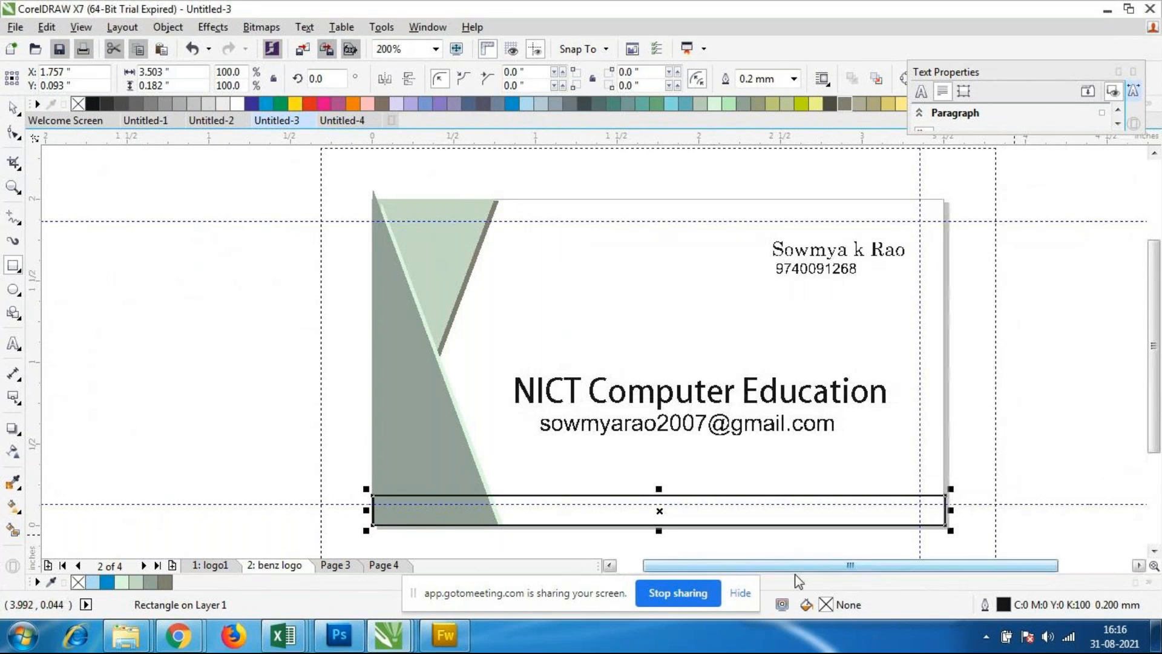
# Step: Fill the bottom rectangle with the light green swatch C:20 M:0 Y:20 K:0
pyautogui.click(12, 108)
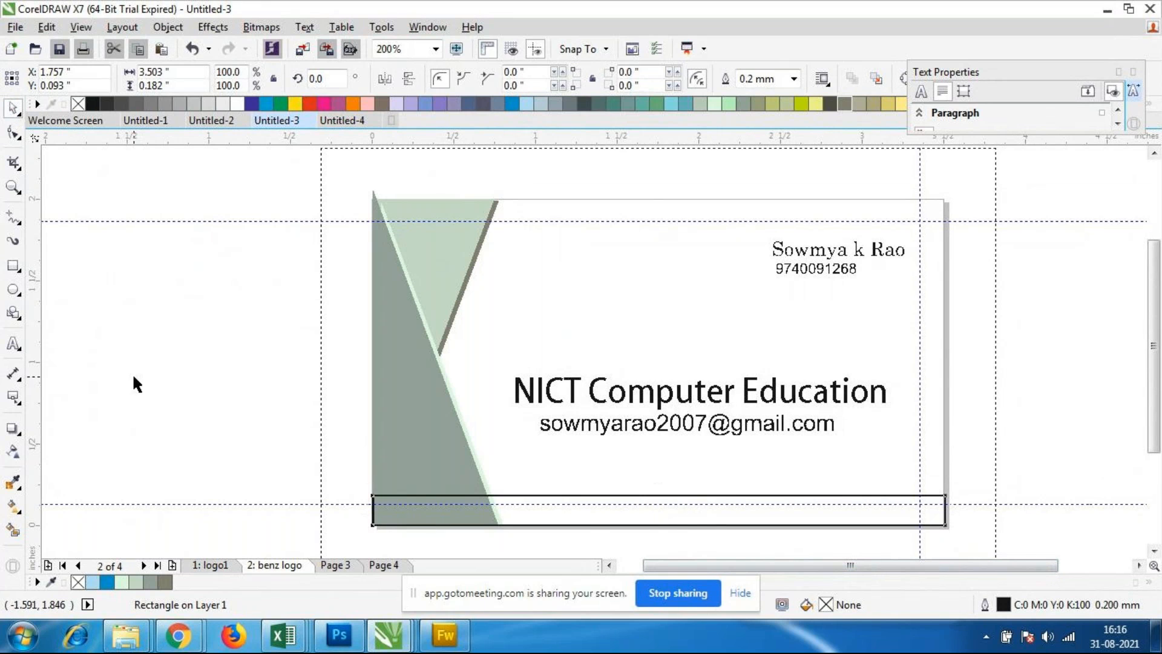
pyautogui.click(582, 533)
pyautogui.click(584, 526)
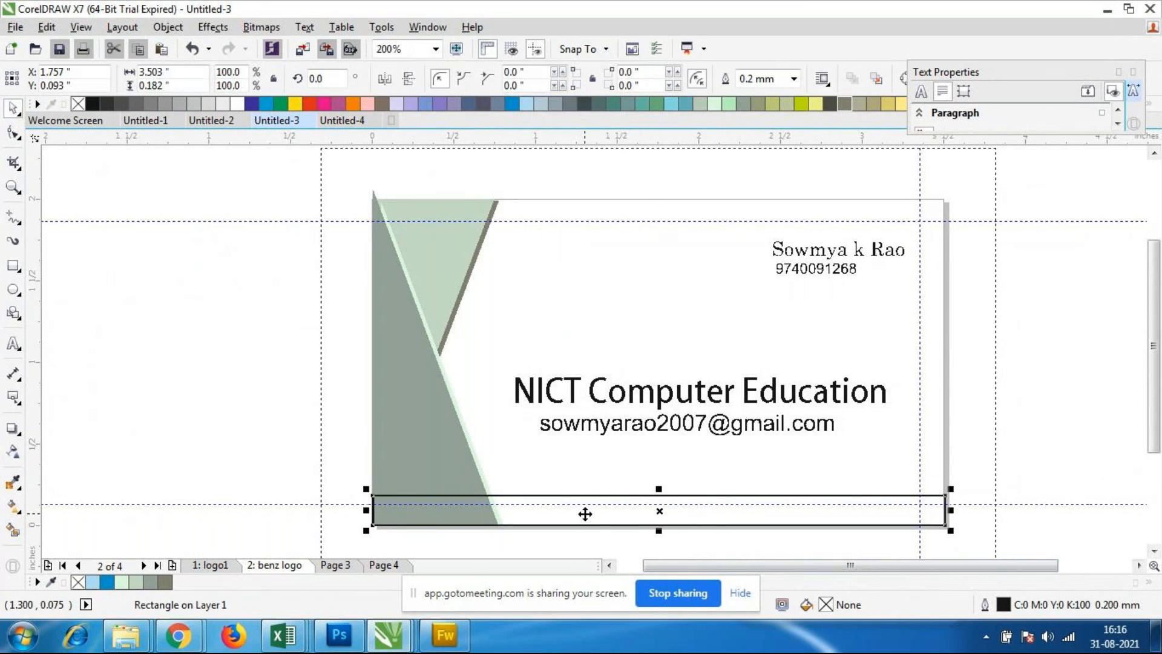
pyautogui.click(714, 105)
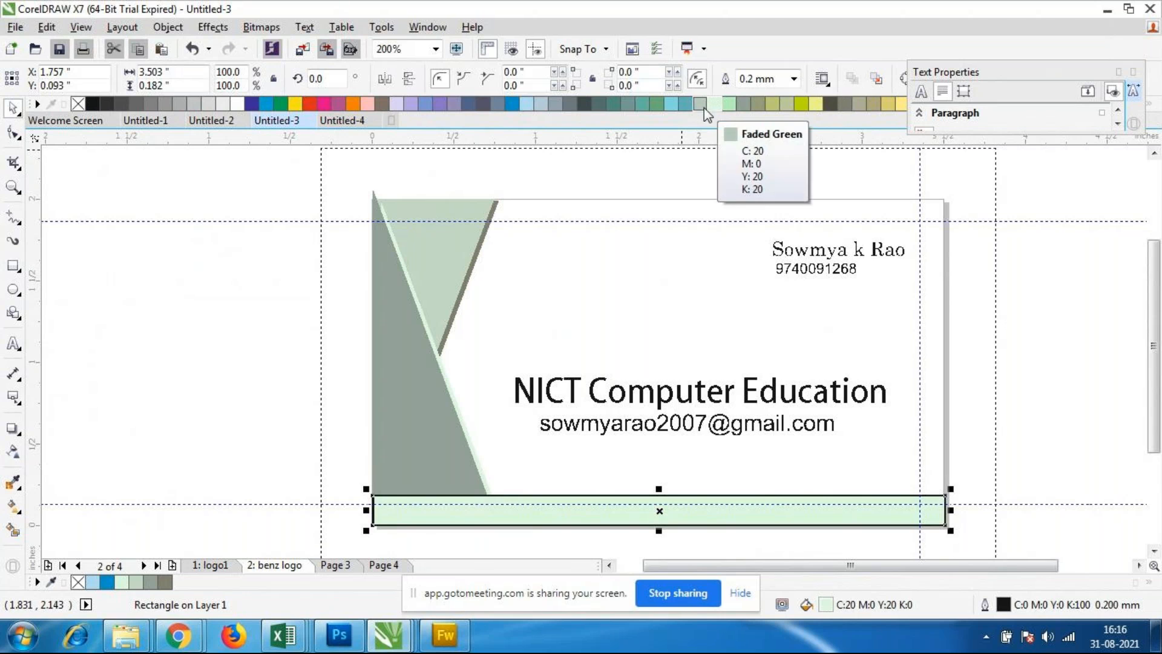
pyautogui.click(185, 307)
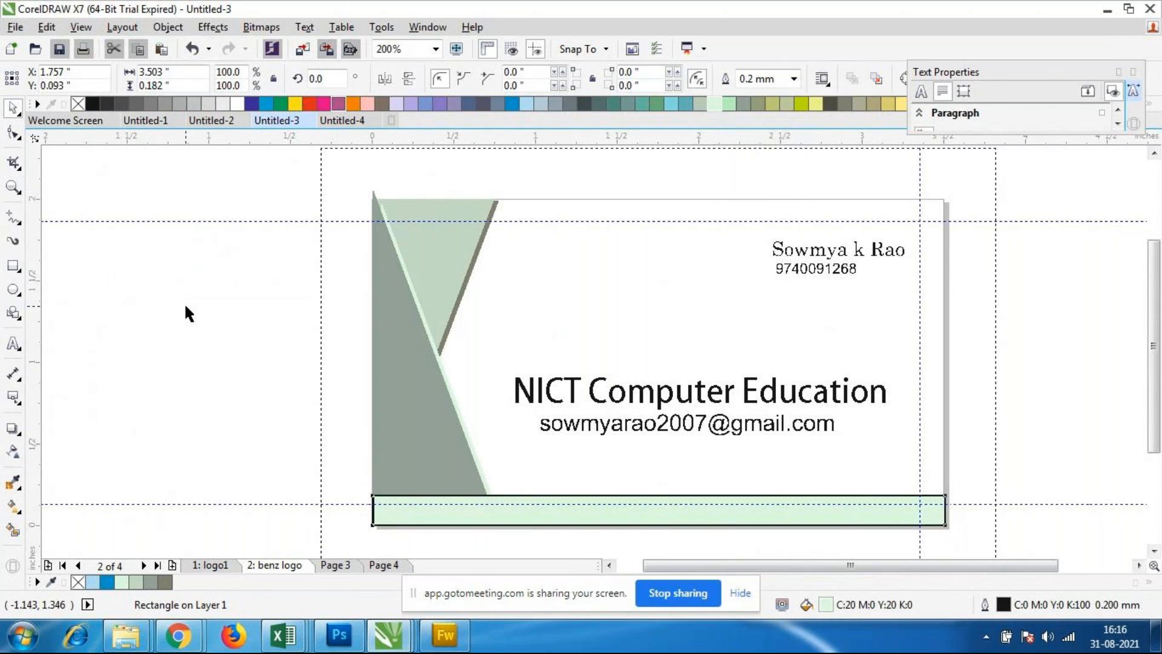
# Step: Remove the outline of the light green bottom rectangle by setting its outline width to None
pyautogui.click(573, 513)
pyautogui.click(793, 78)
pyautogui.click(761, 96)
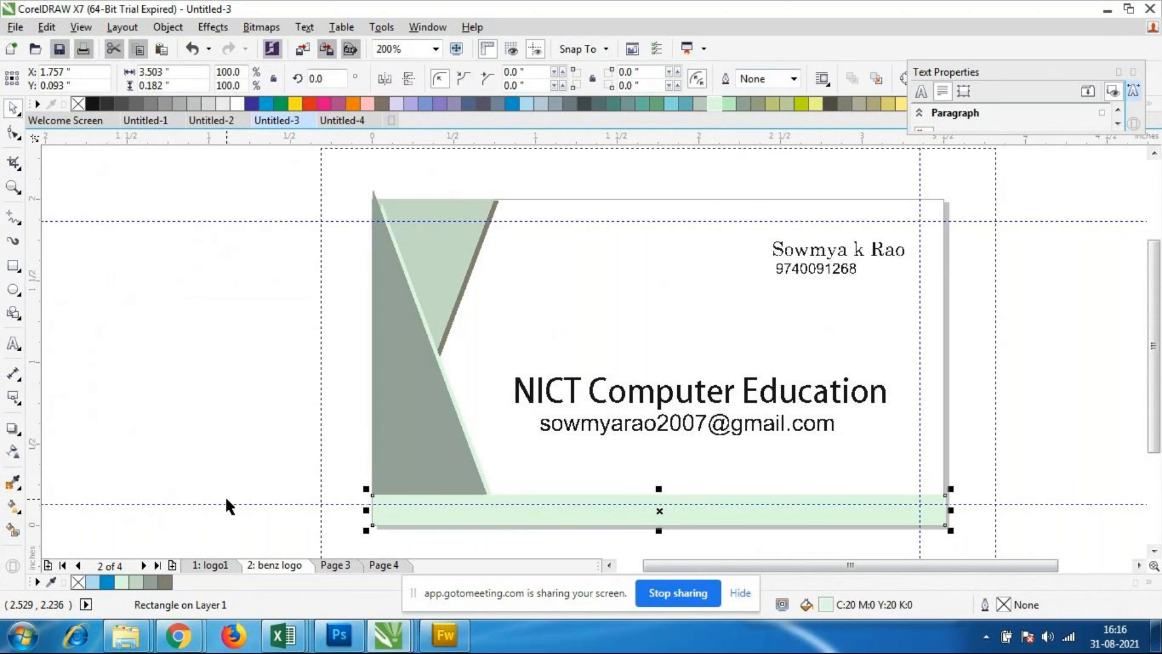
pyautogui.click(296, 472)
# Step: Send the light green bottom rectangle to the back of the layer, behind the triangles
pyautogui.click(735, 509)
pyautogui.rightClick(746, 515)
pyautogui.moveTo(779, 321)
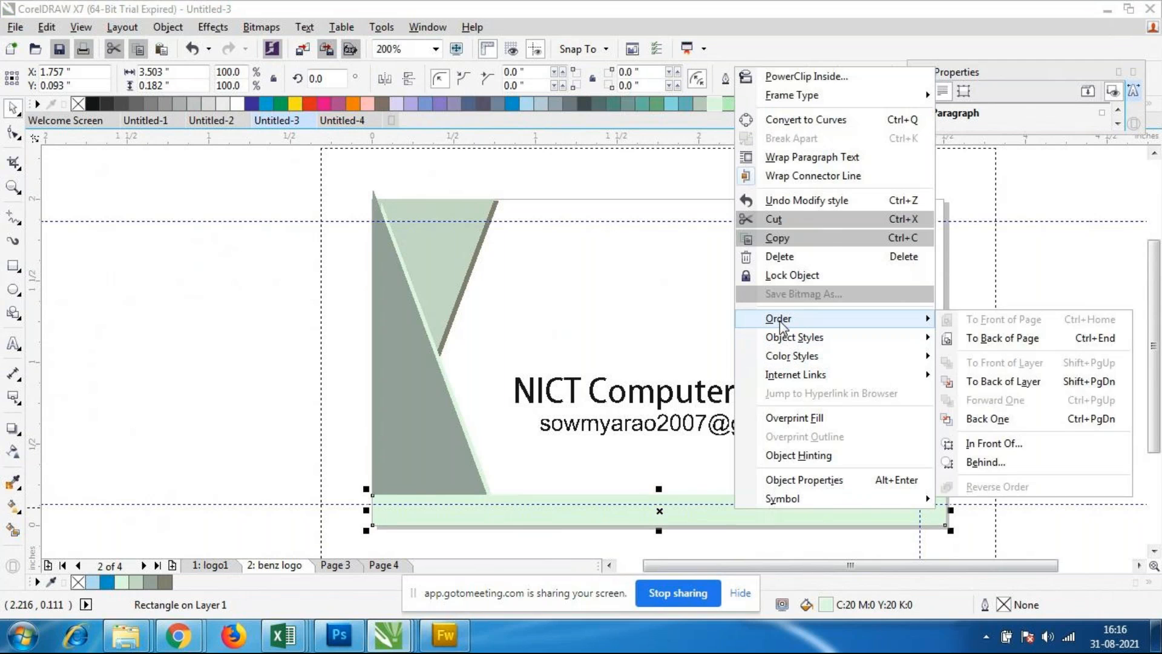
pyautogui.click(968, 380)
pyautogui.click(981, 427)
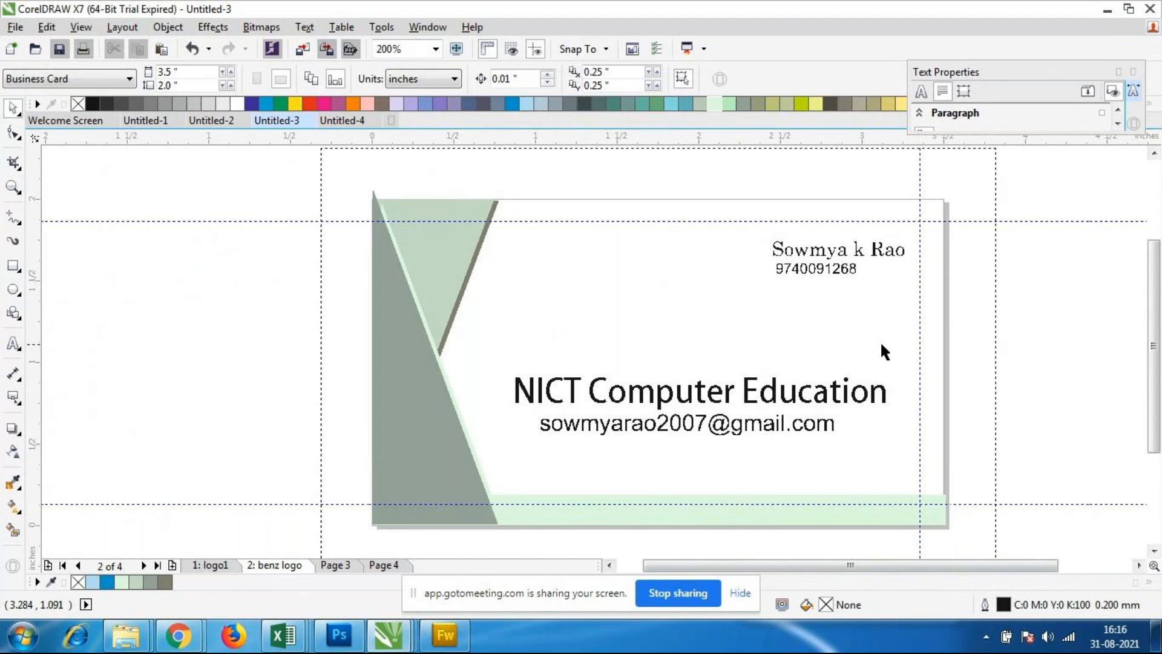
# Step: Enlarge the name text slightly toward the left, keeping its right end in place
pyautogui.scroll(1, 882, 213)
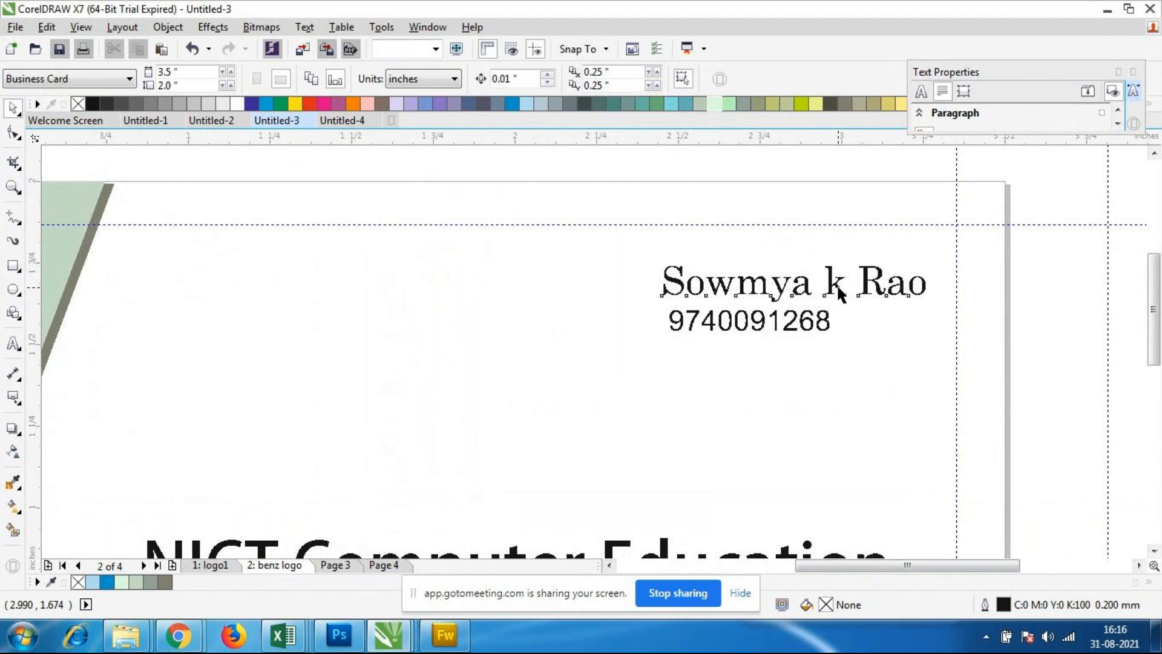
pyautogui.click(836, 285)
pyautogui.moveTo(651, 313); pyautogui.dragTo(641, 311)
pyautogui.click(813, 408)
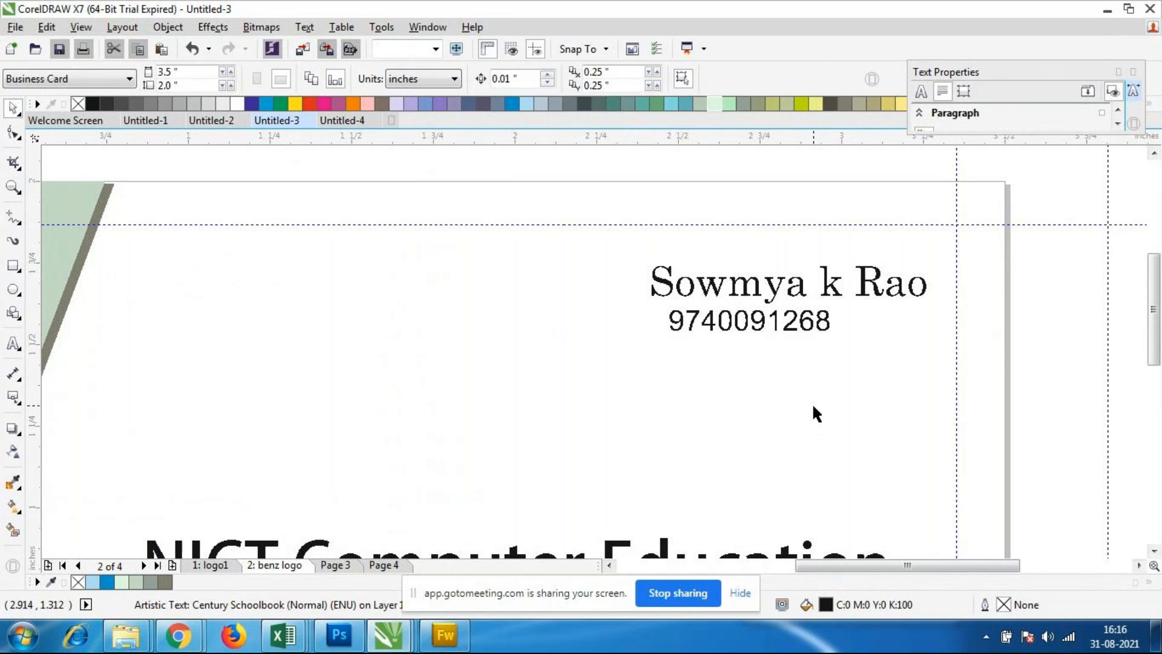
# Step: Move the phone number text slightly left so its start lines up with the beginning of the name
pyautogui.scroll(-1, 700, 322)
pyautogui.scroll(1, 665, 314)
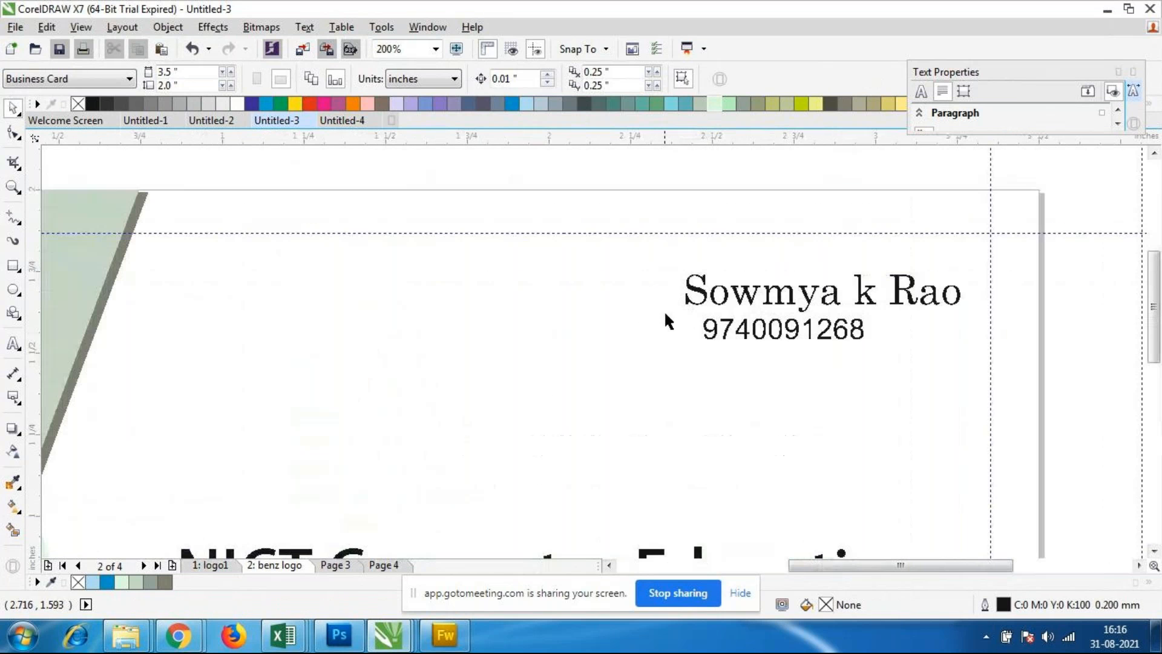
pyautogui.click(808, 343)
pyautogui.moveTo(784, 330); pyautogui.dragTo(771, 336)
pyautogui.scroll(-2, 796, 388)
pyautogui.click(723, 410)
pyautogui.scroll(2, 723, 410)
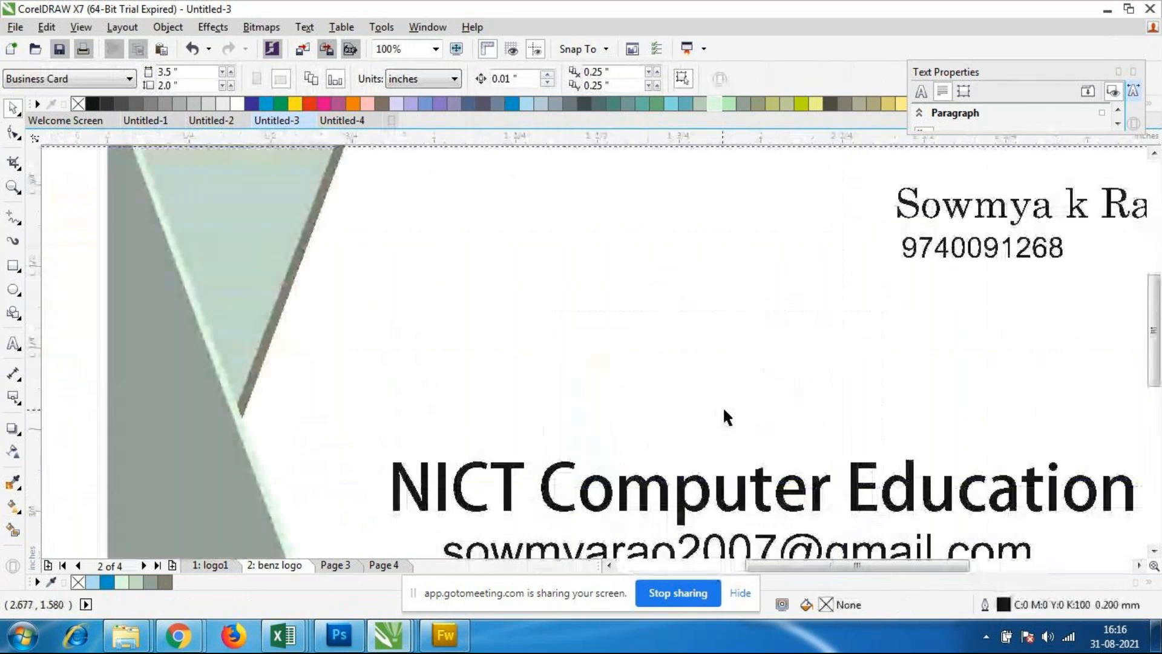
pyautogui.scroll(-1, 723, 410)
pyautogui.scroll(-1, 724, 409)
pyautogui.scroll(1, 664, 385)
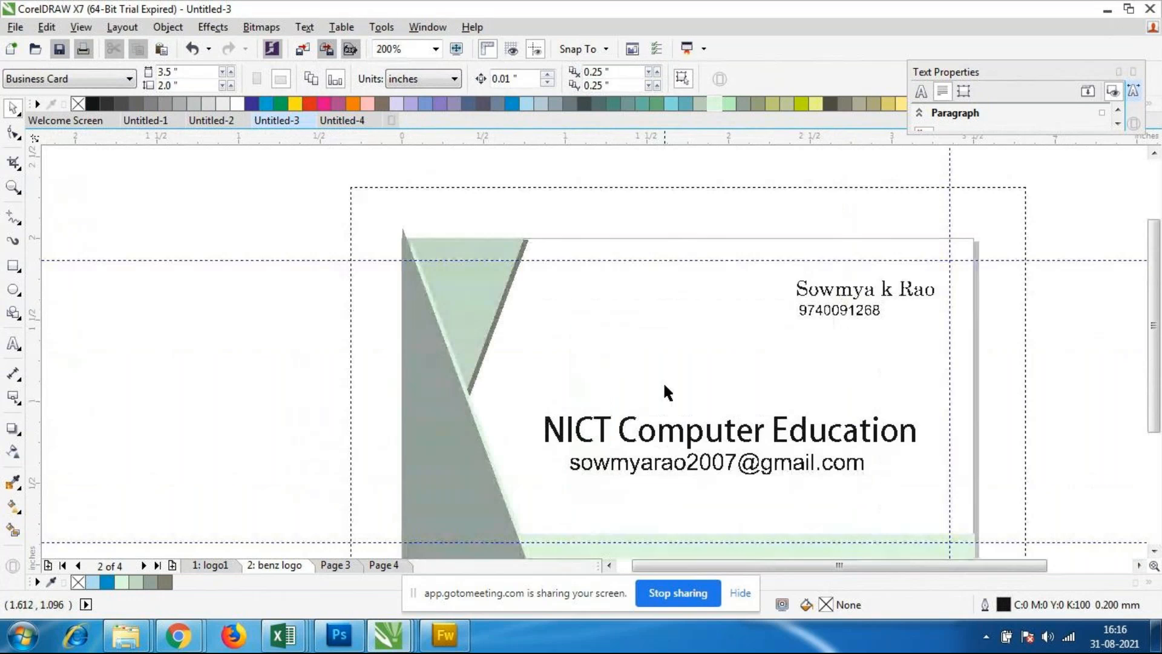
pyautogui.scroll(-1, 962, 415)
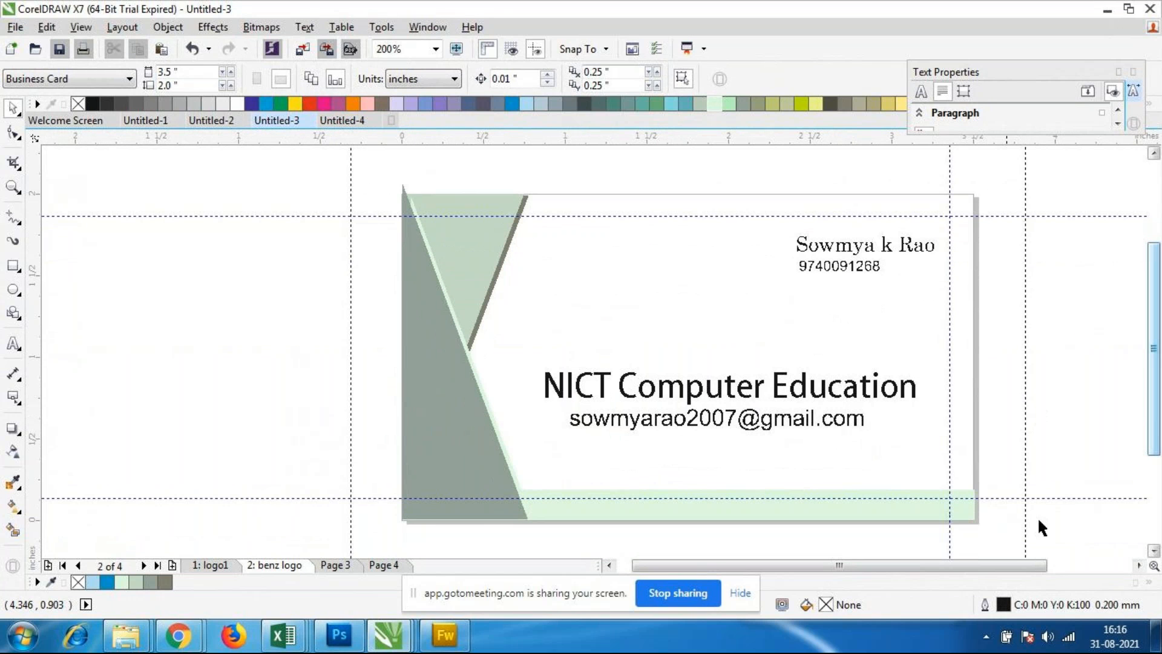
pyautogui.hscroll(3, 989, 572)
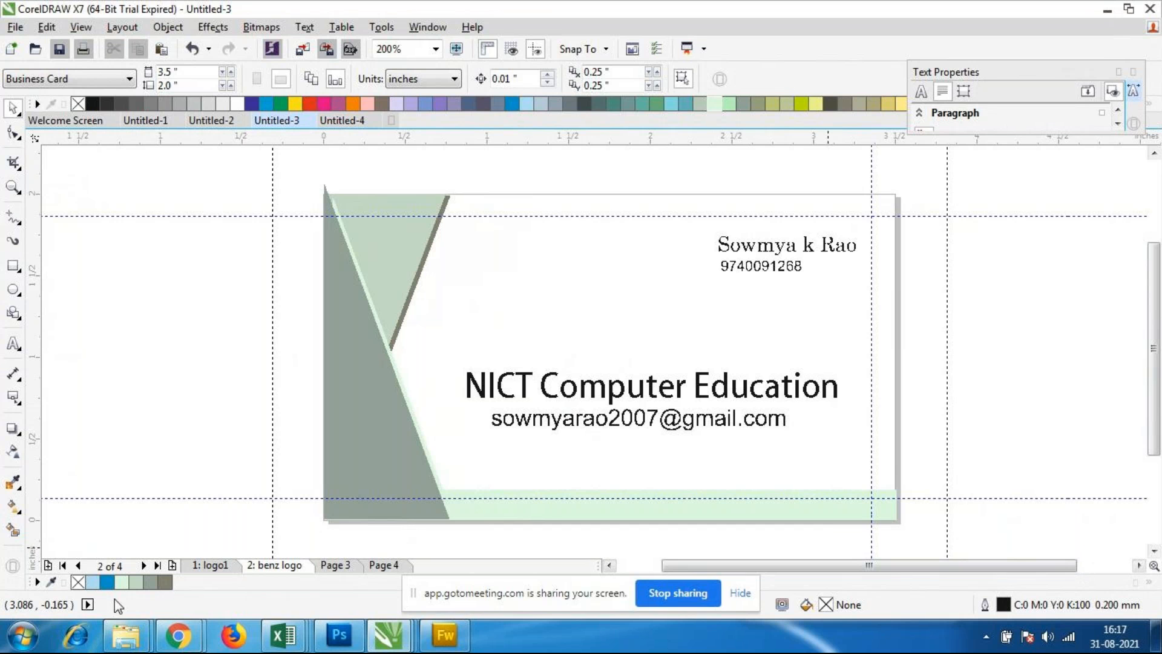
# Step: Switch to the Coreldraw folder window in Windows Explorer to view the sample design images
pyautogui.click(145, 645)
pyautogui.click(156, 565)
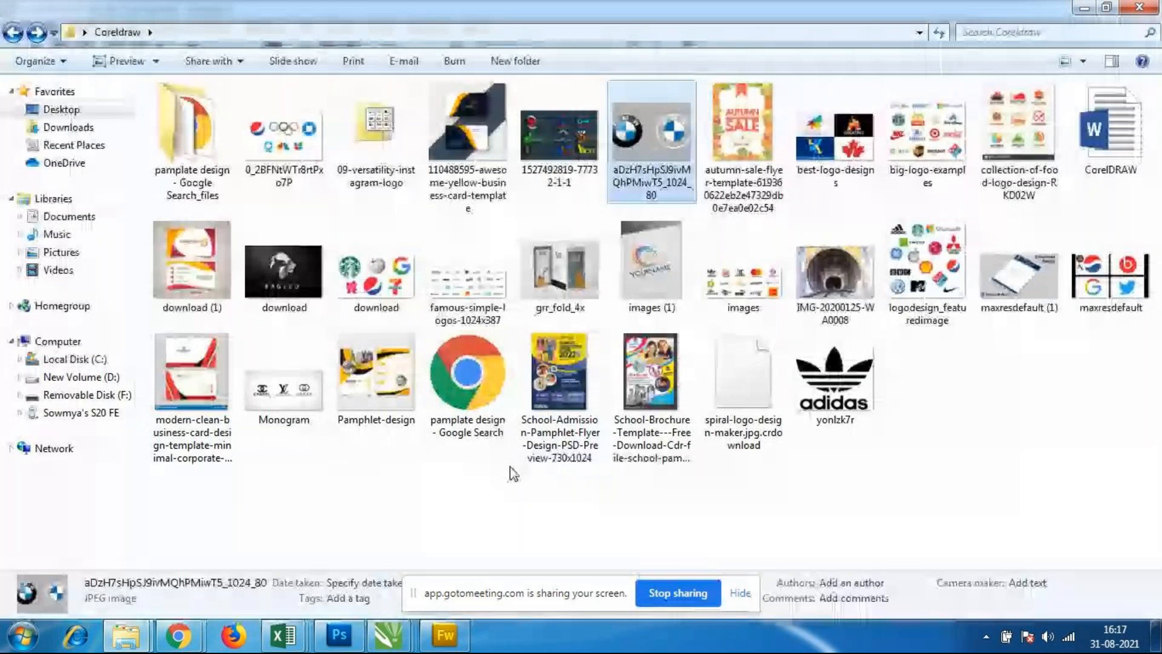
# Step: View the awesome yellow business card template image up close as a layout reference and close it
pyautogui.click(562, 513)
pyautogui.click(473, 136)
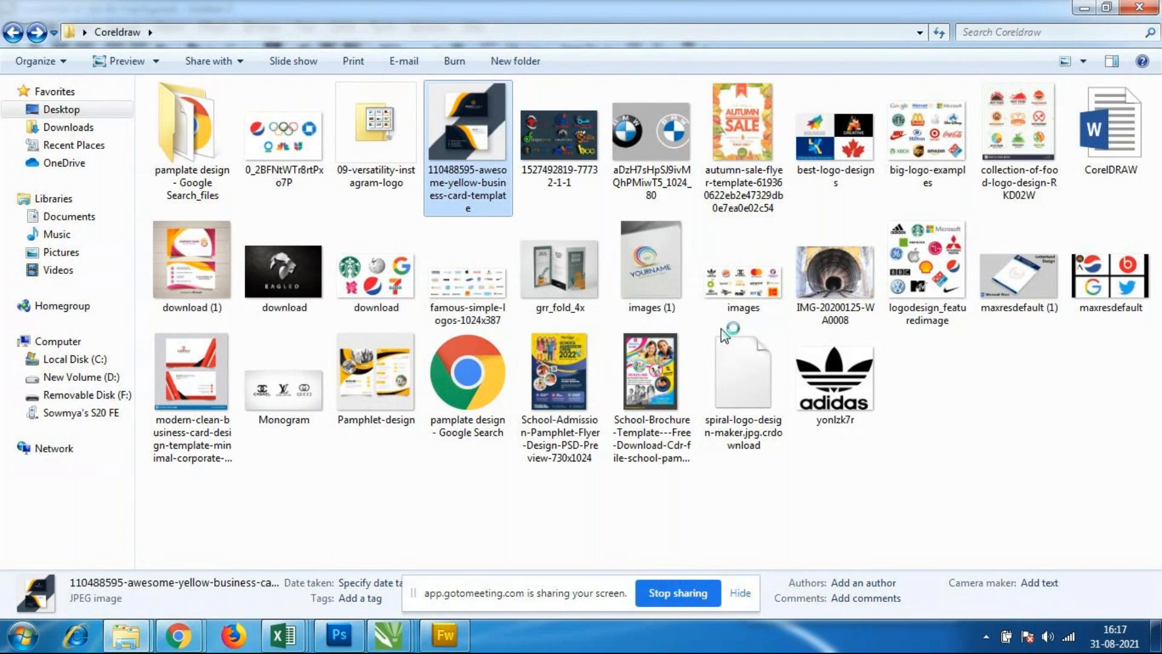
pyautogui.doubleClick(469, 140)
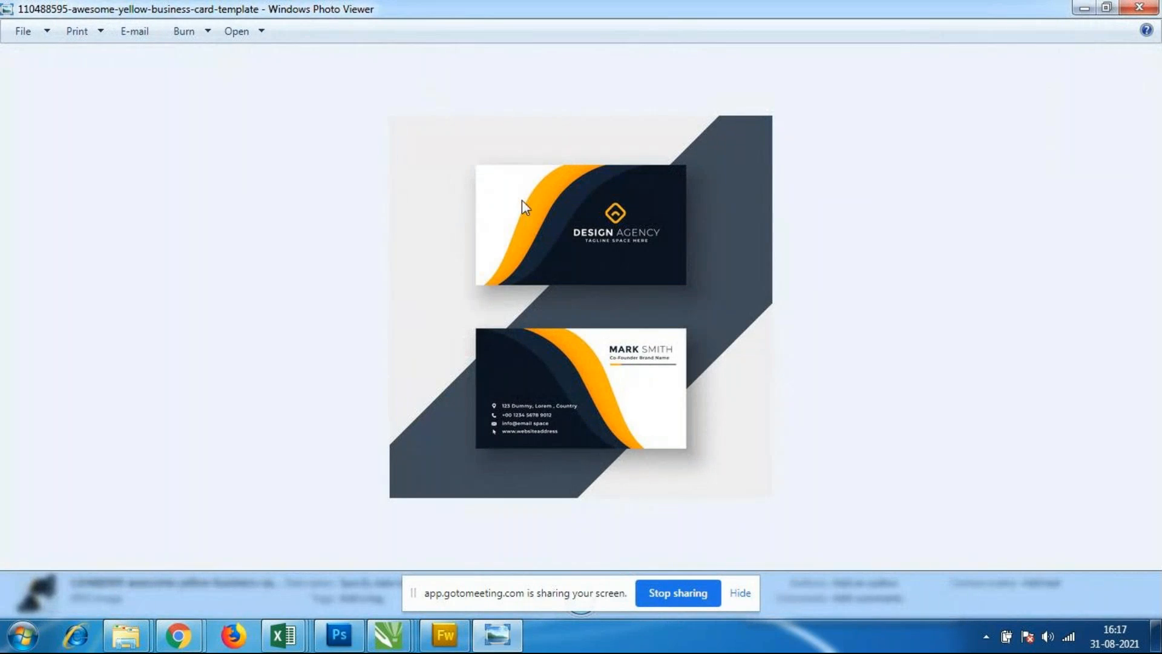
pyautogui.scroll(2, 585, 333)
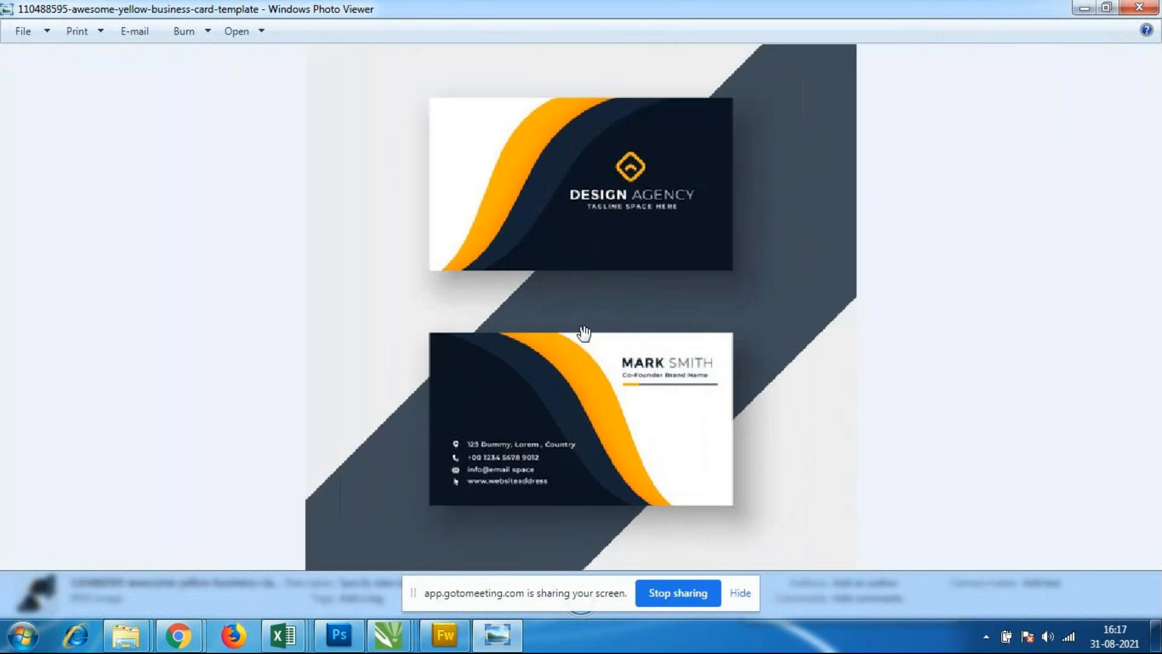
pyautogui.scroll(-3, 470, 468)
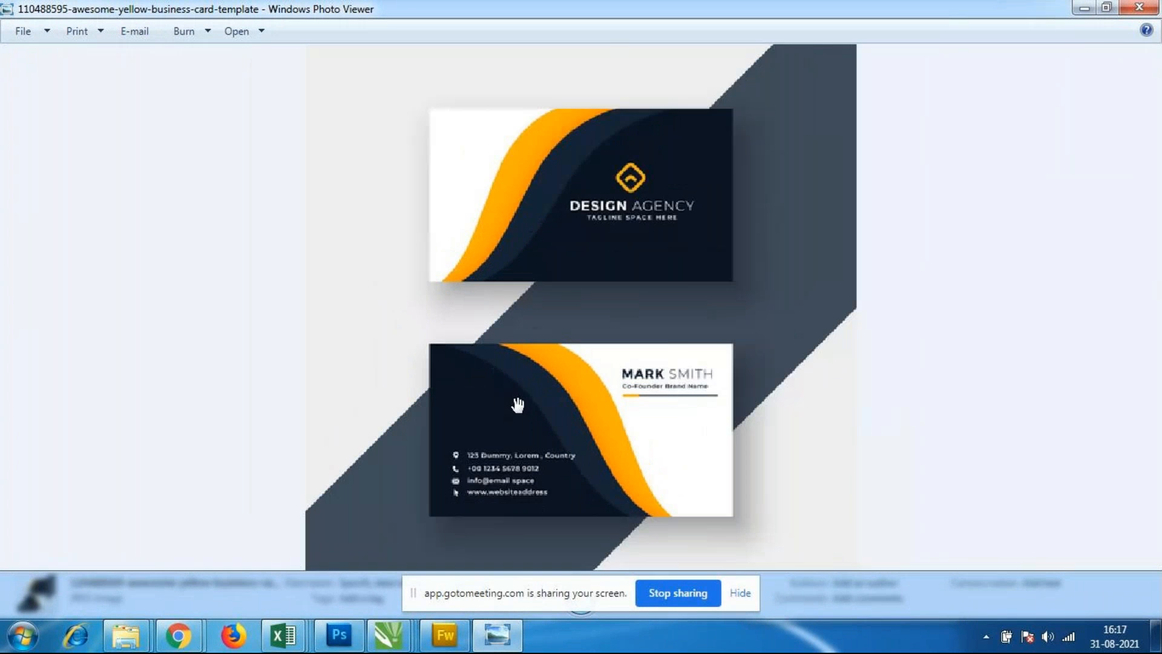
pyautogui.click(1139, 7)
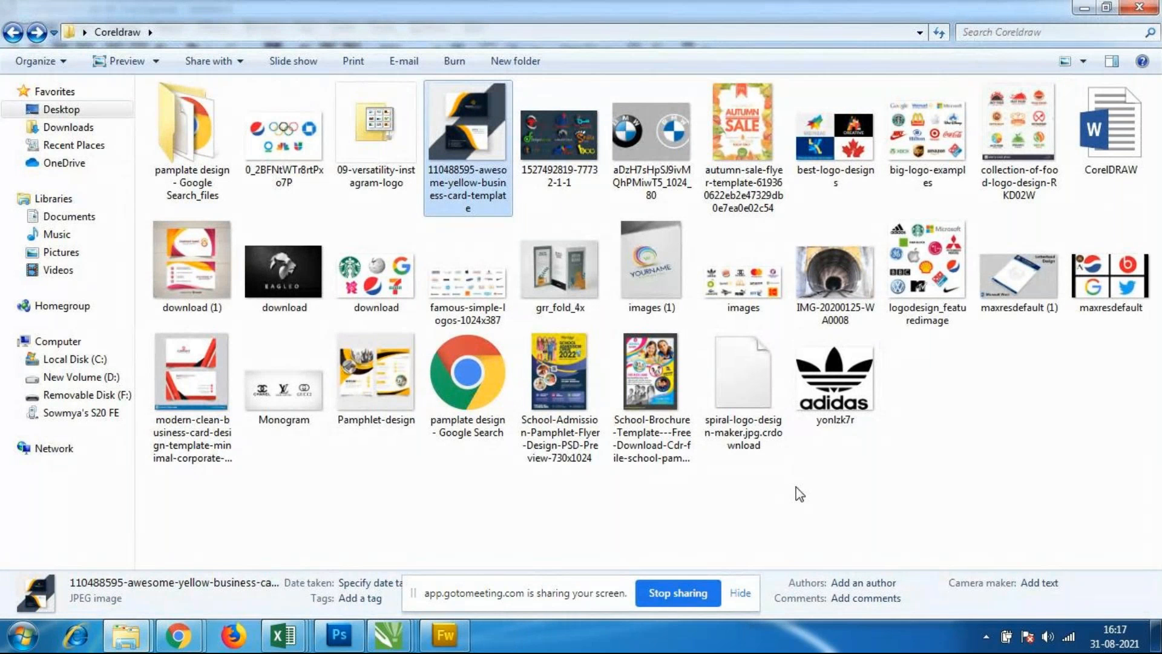
# Step: Open the modern clean red and white business card template image and examine the placement of its contact details
pyautogui.doubleClick(209, 403)
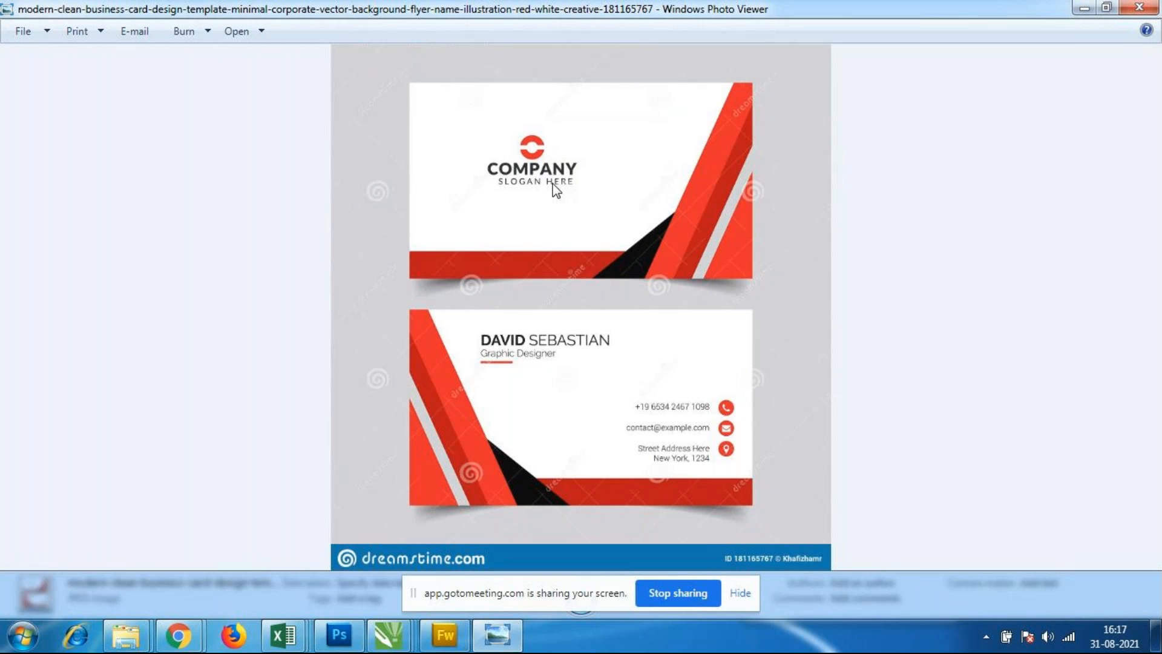
pyautogui.scroll(1, 792, 420)
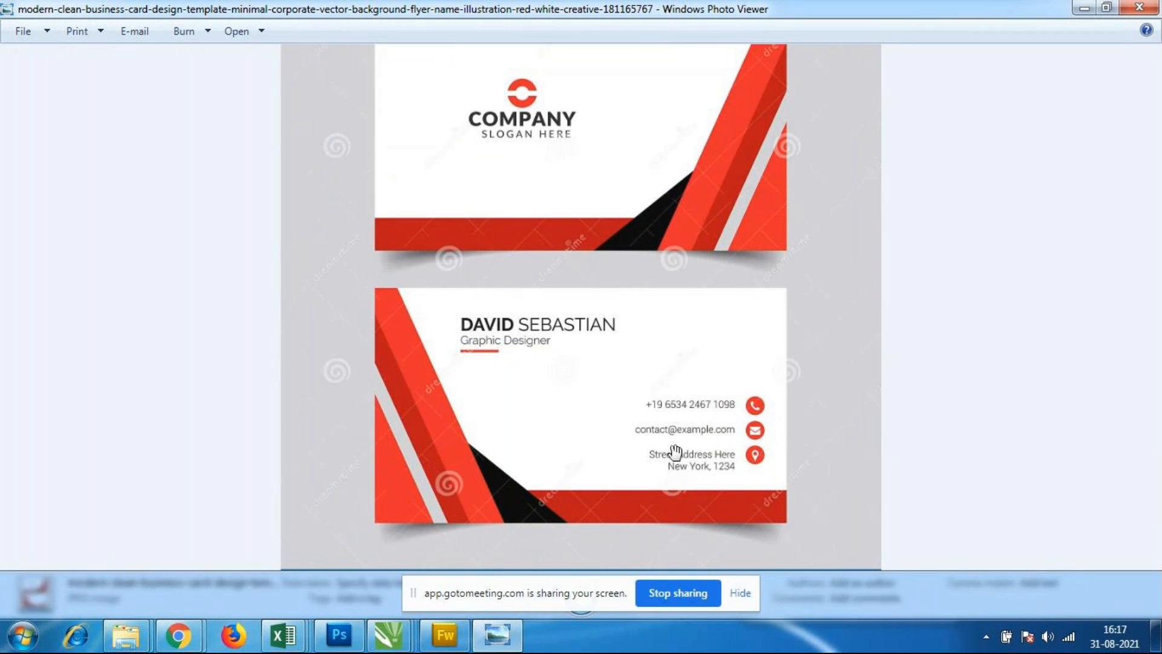
pyautogui.scroll(-1, 720, 349)
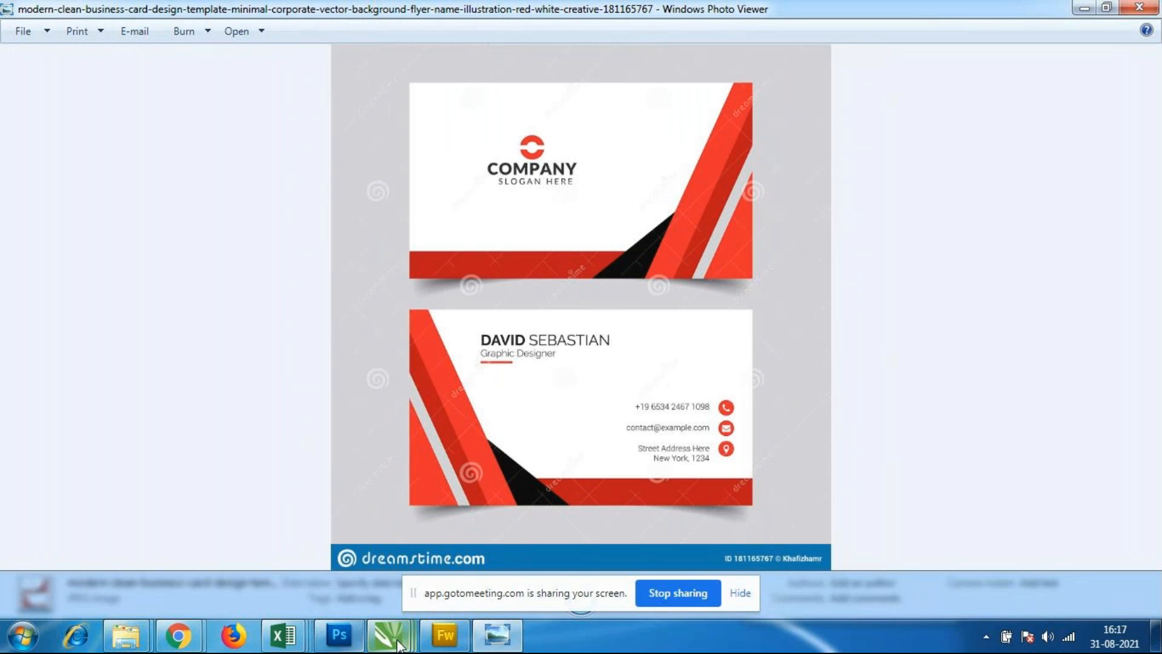
# Step: Switch to CorelDRAW and start a 6 pt Arial text line on the light green bottom band, beside the dark triangle
pyautogui.moveTo(388, 635)
pyautogui.click(568, 539)
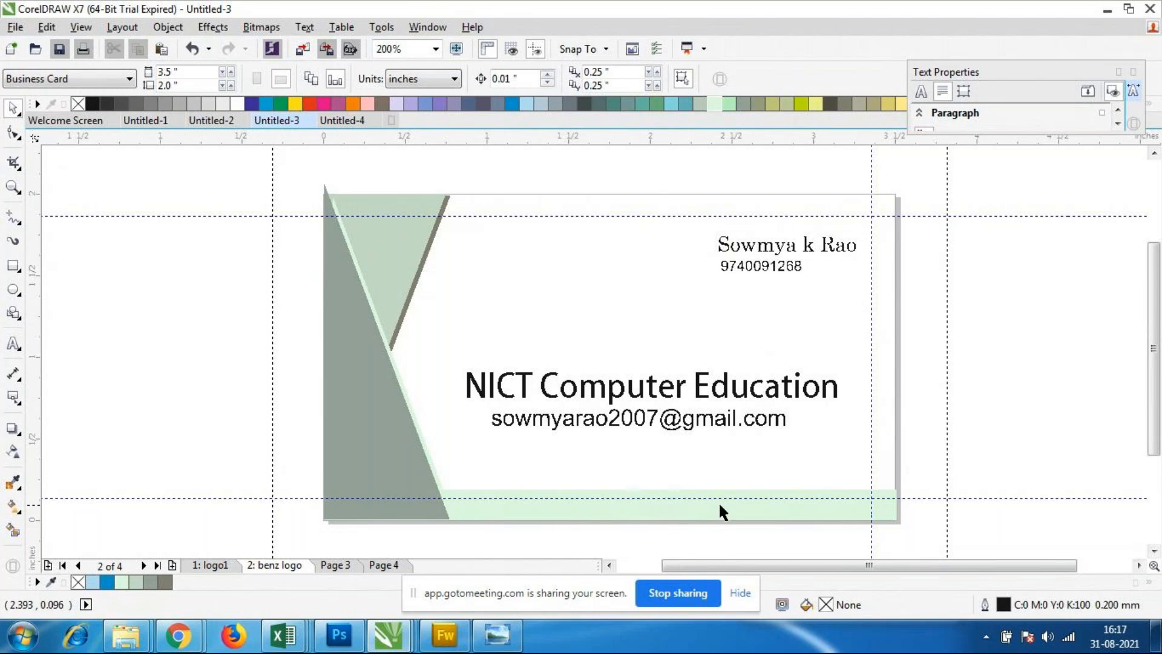
pyautogui.click(881, 513)
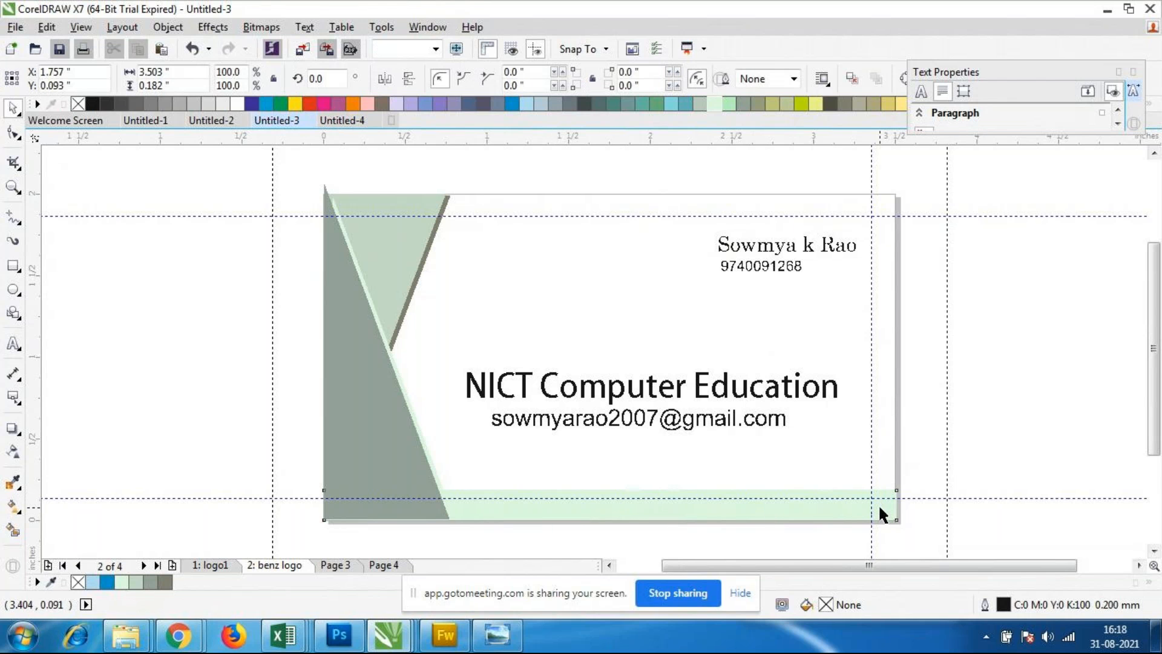
pyautogui.click(15, 346)
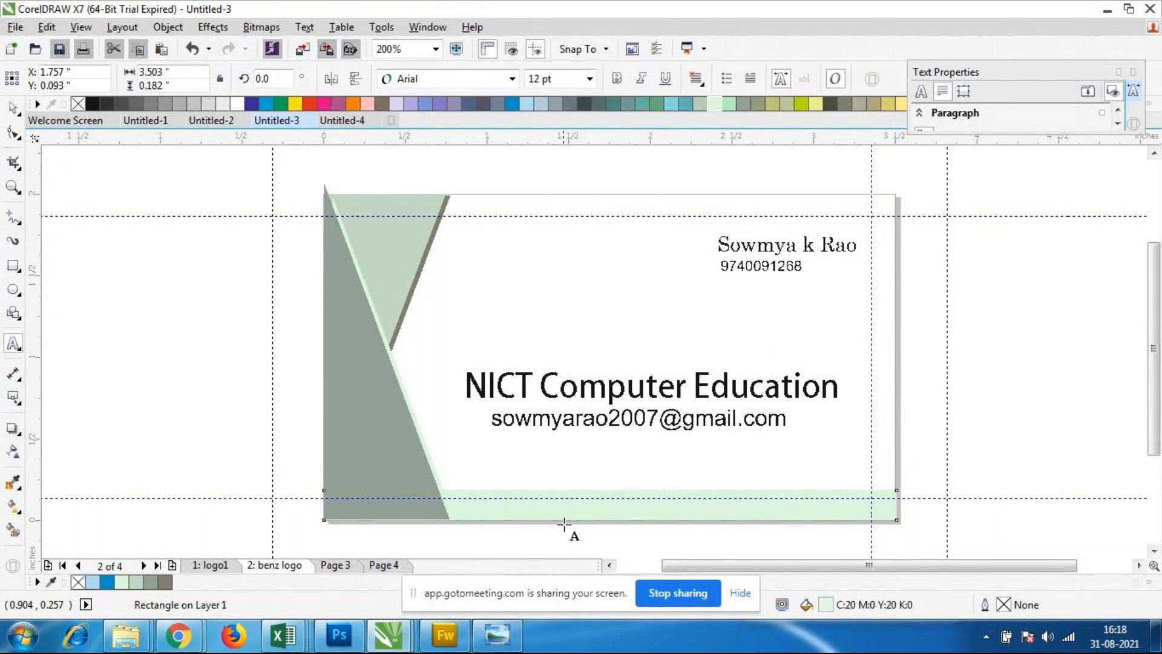
pyautogui.scroll(2, 475, 514)
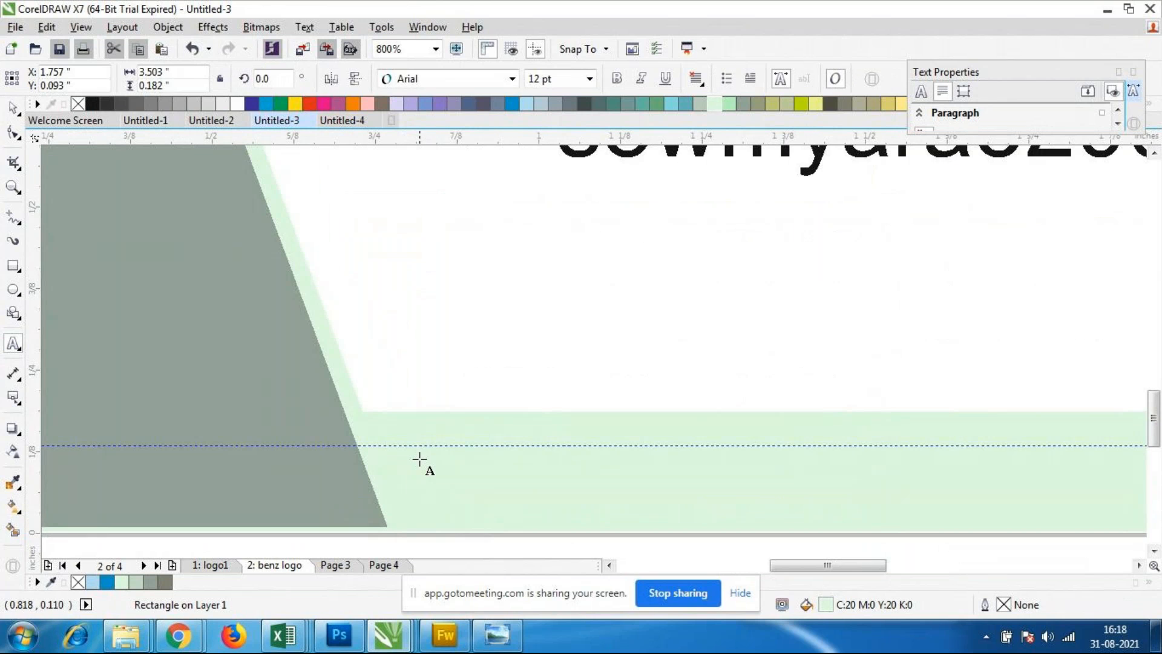
pyautogui.click(420, 462)
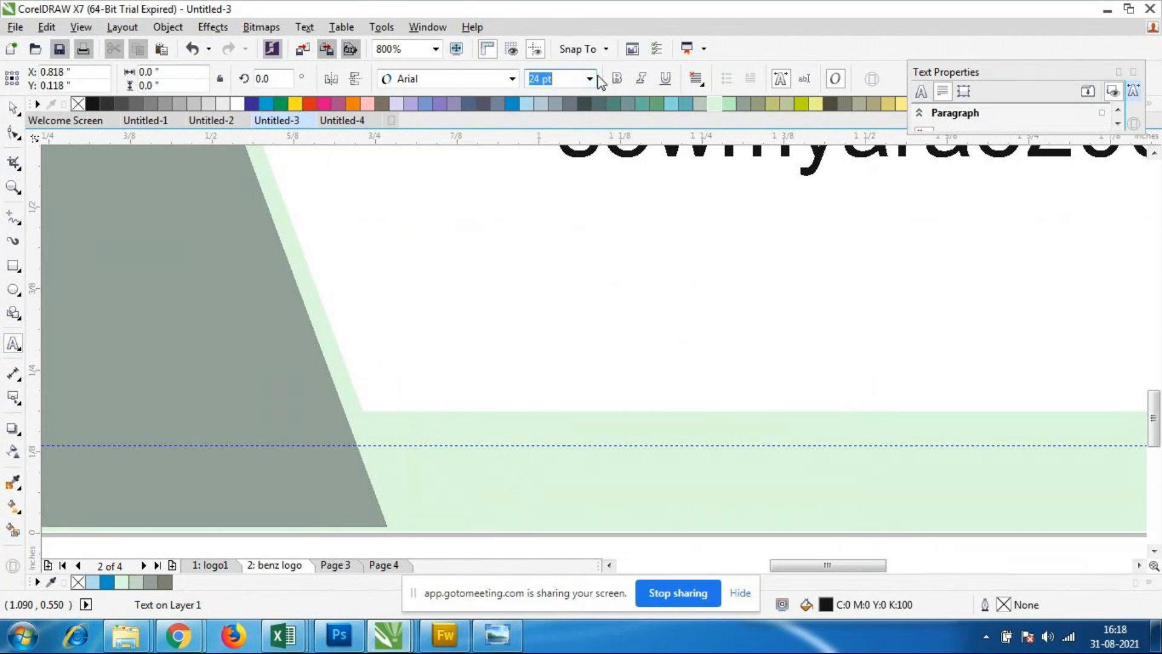
pyautogui.click(589, 79)
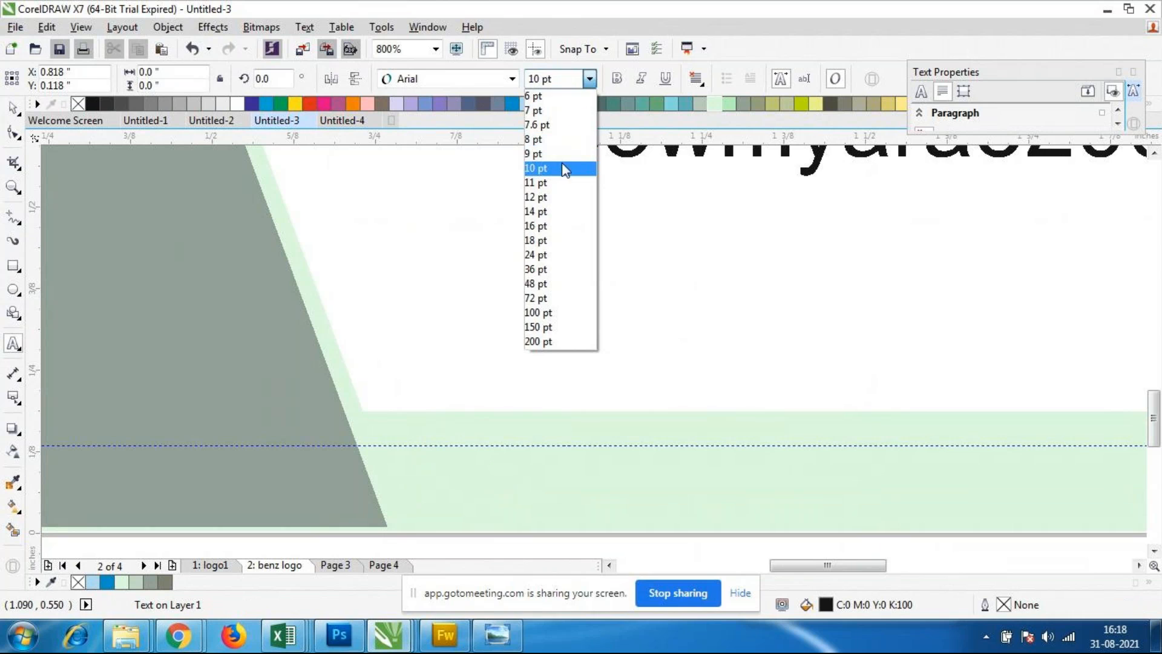
pyautogui.click(562, 168)
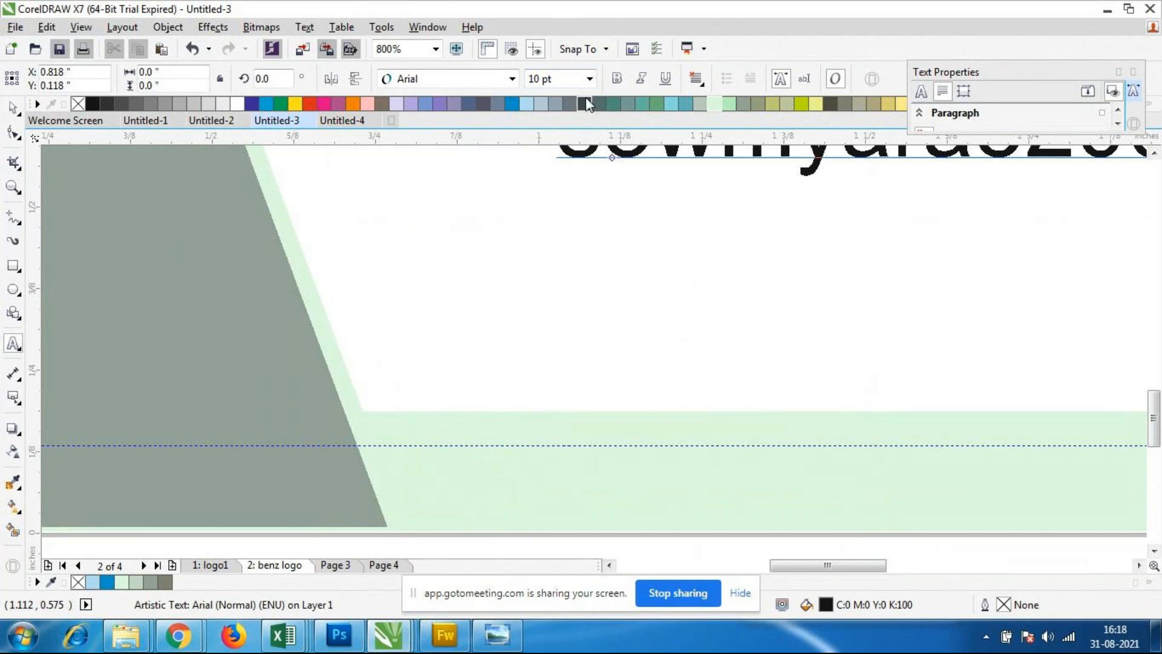
pyautogui.click(589, 79)
pyautogui.click(544, 96)
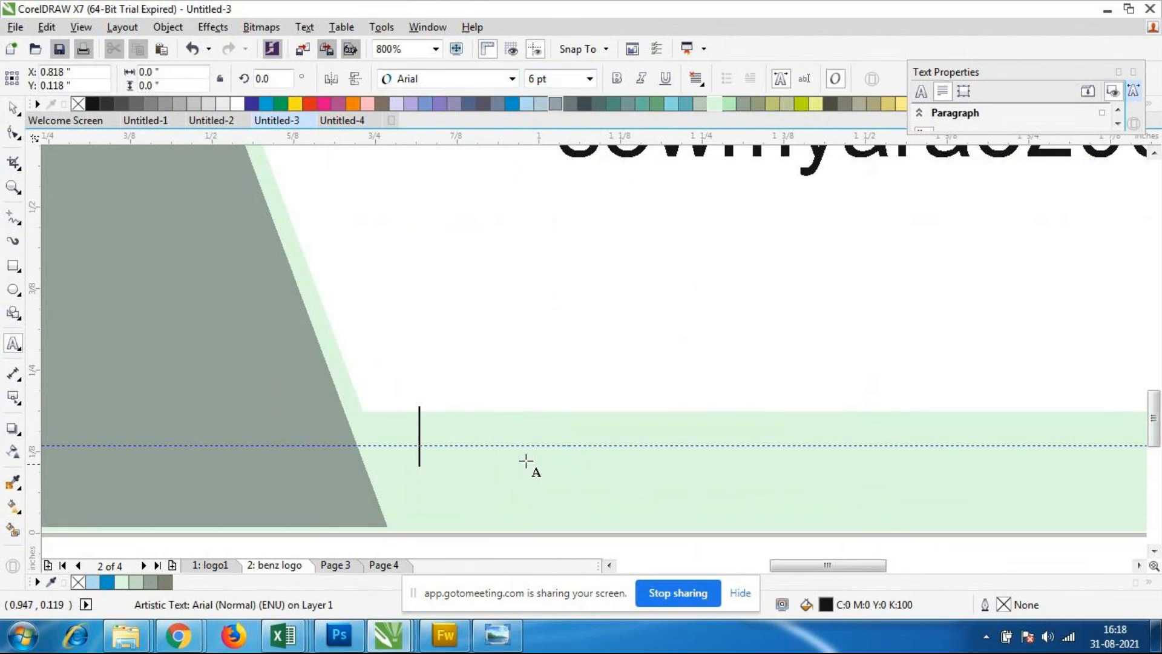
pyautogui.write('Bangalore')
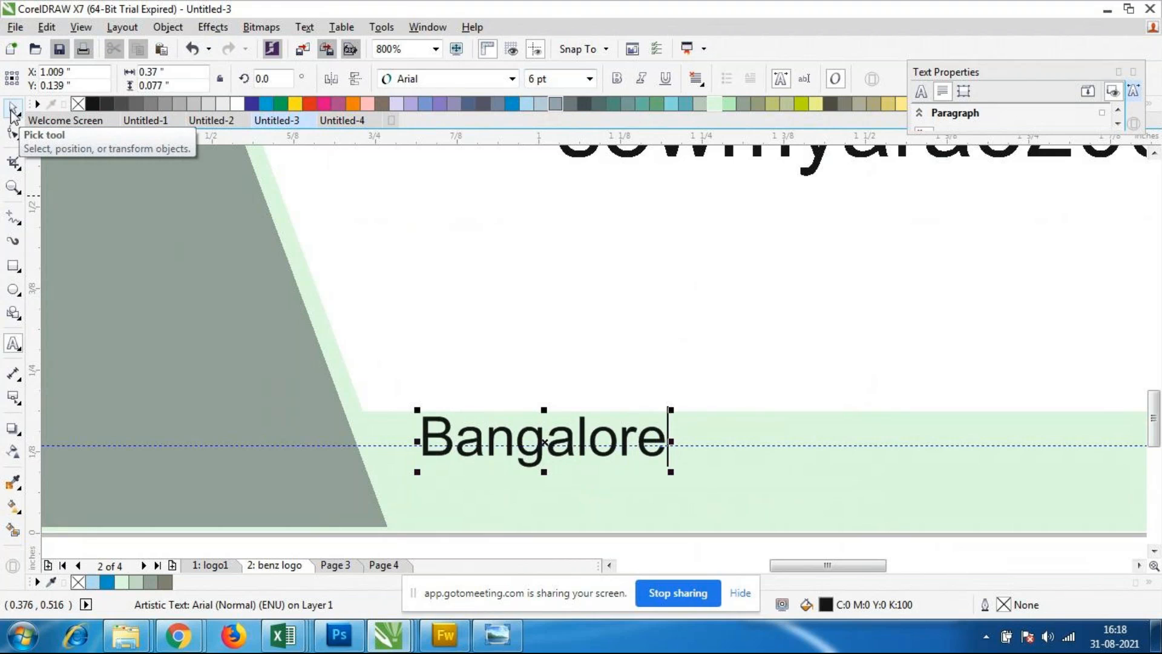
pyautogui.write('-')
pyautogui.press('BackSpace')
pyautogui.press('BackSpace')
pyautogui.press('BackSpace')
pyautogui.press('BackSpace')
pyautogui.press('BackSpace')
pyautogui.press('BackSpace')
pyautogui.press('BackSpace')
pyautogui.press('BackSpace')
# Step: Enter the address line with locality, city and area code as artistic text on the light green band
pyautogui.press('BackSpace')
pyautogui.press('BackSpace')
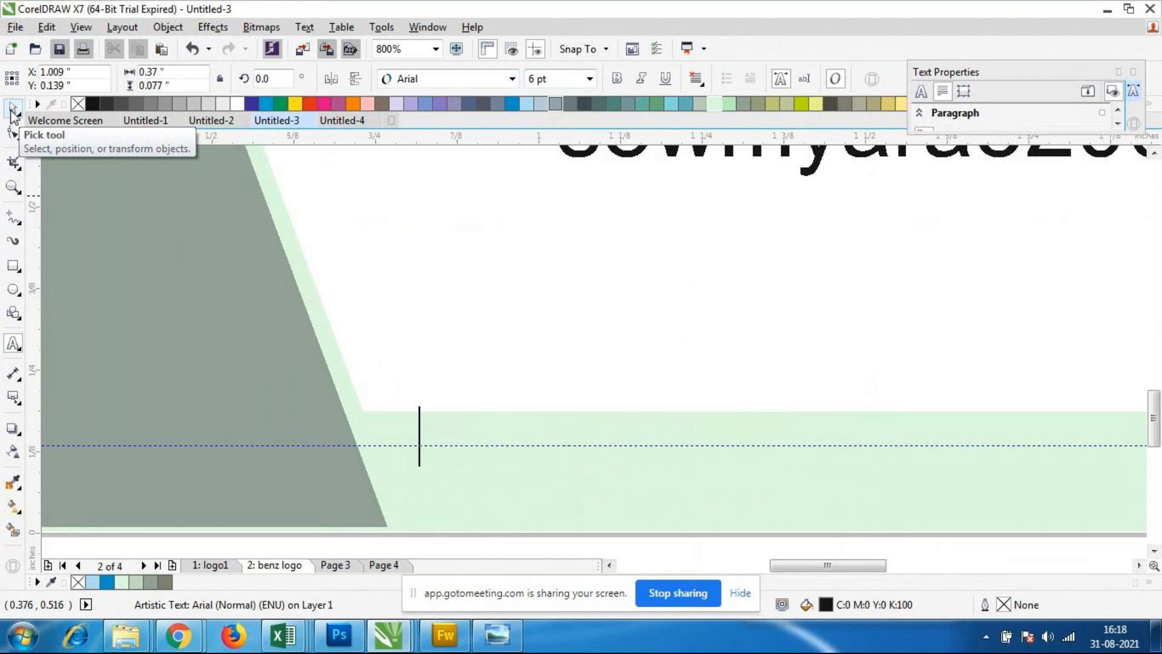
pyautogui.write('Jayanaga')
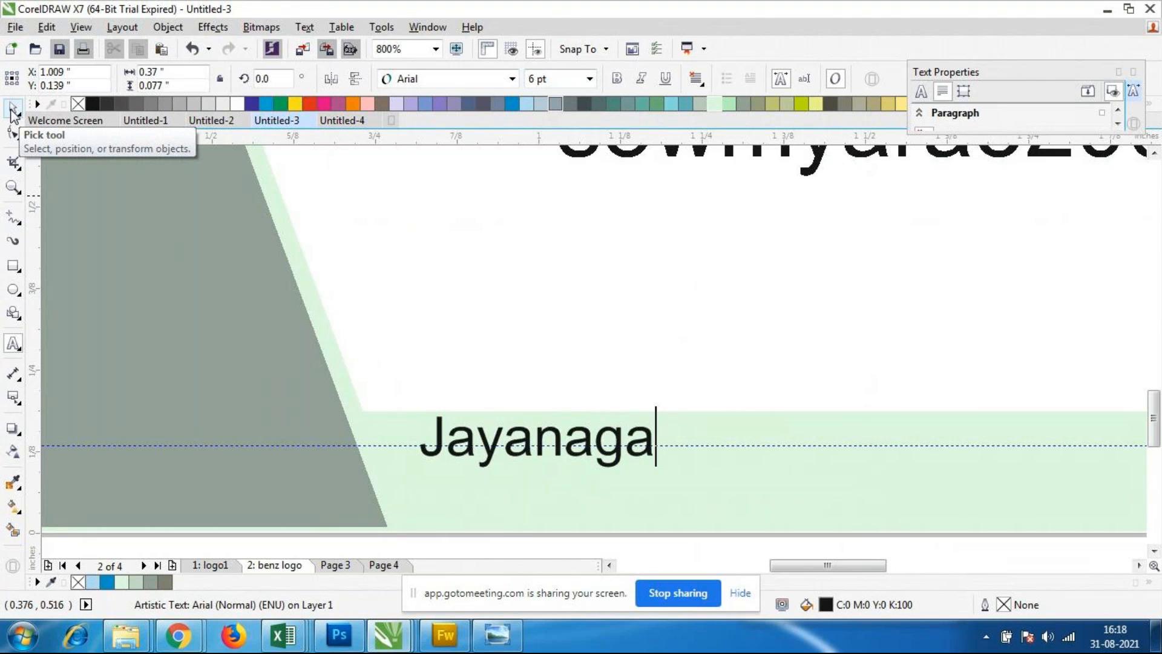
pyautogui.write('r, ')
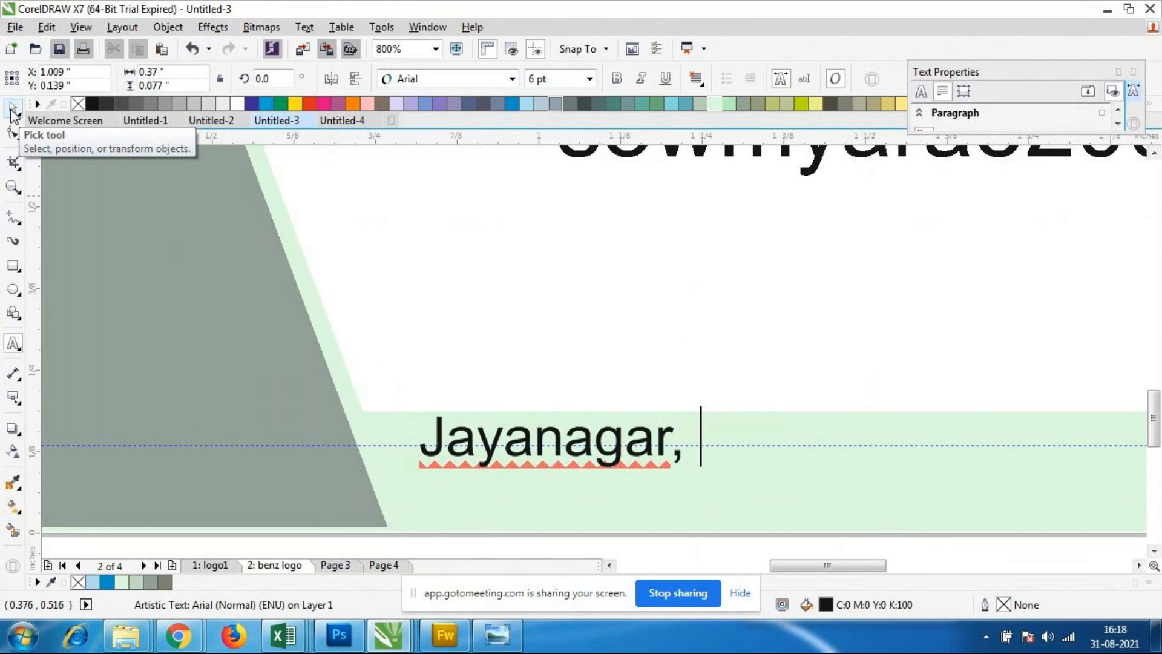
pyautogui.write('Bangal')
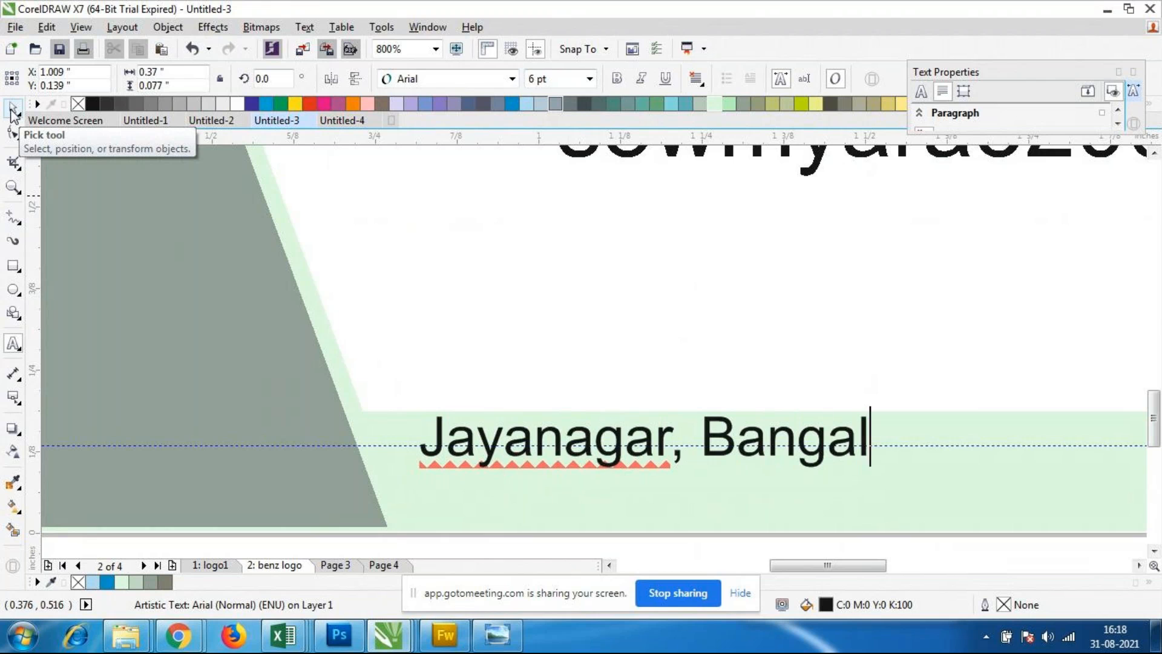
pyautogui.write('ore-85')
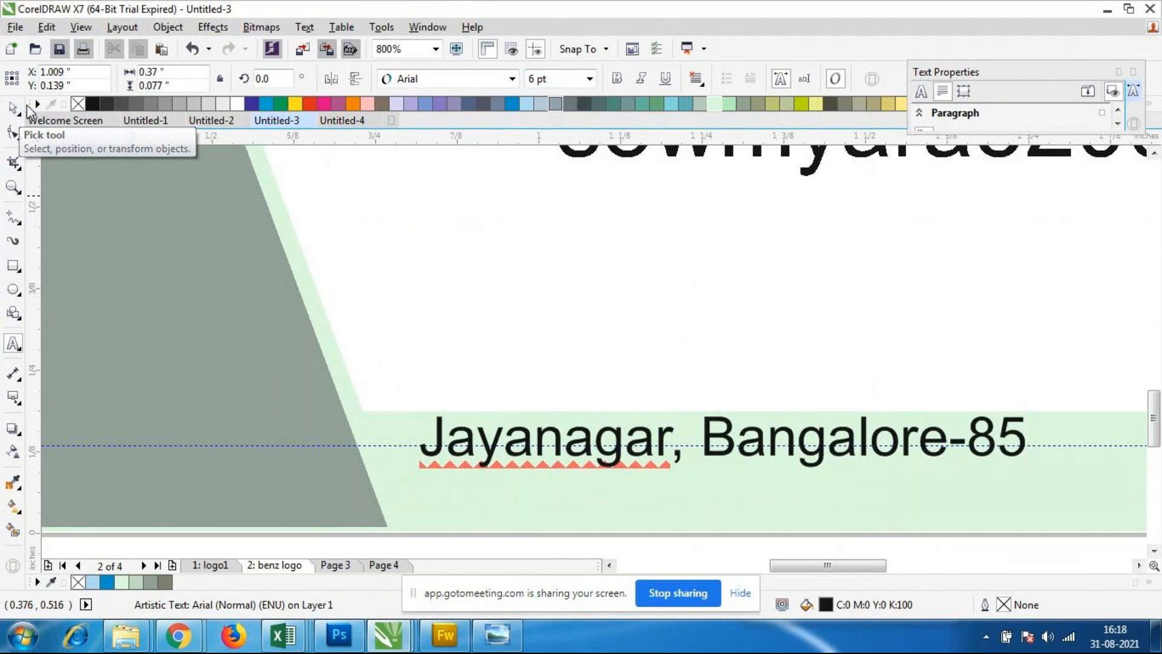
pyautogui.click(12, 109)
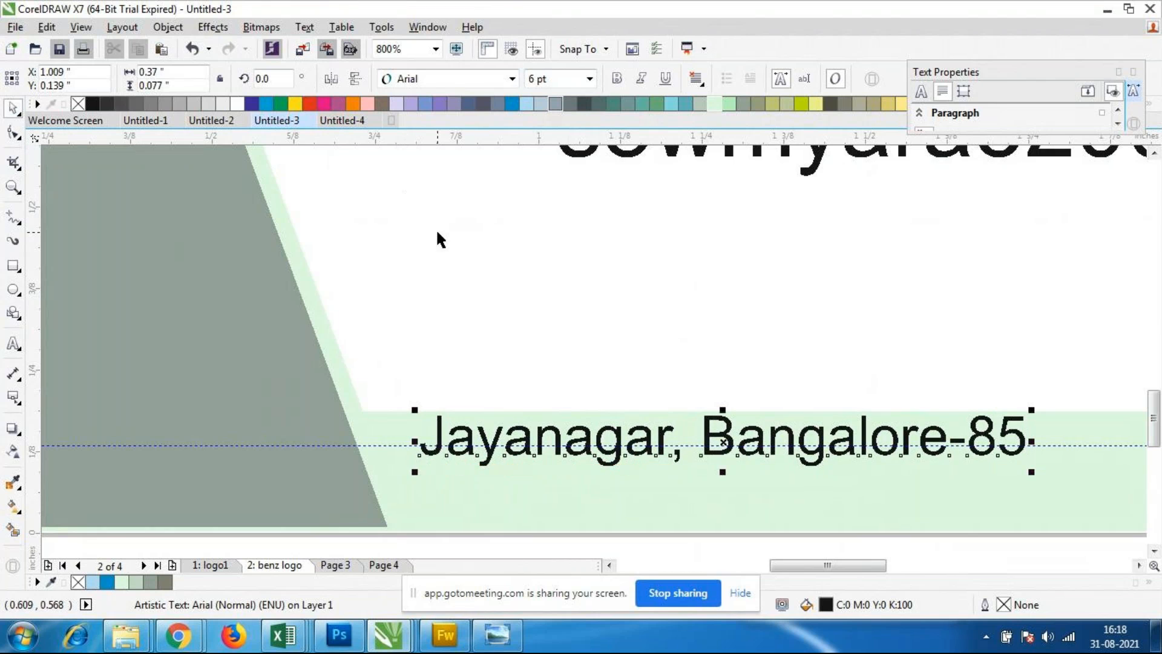
# Step: Shrink the address text to about 4.7 pt and move it into the green band, just below the bottom margin guideline
pyautogui.scroll(-1, 436, 233)
pyautogui.moveTo(739, 361); pyautogui.dragTo(669, 351)
pyautogui.moveTo(579, 340); pyautogui.dragTo(593, 363)
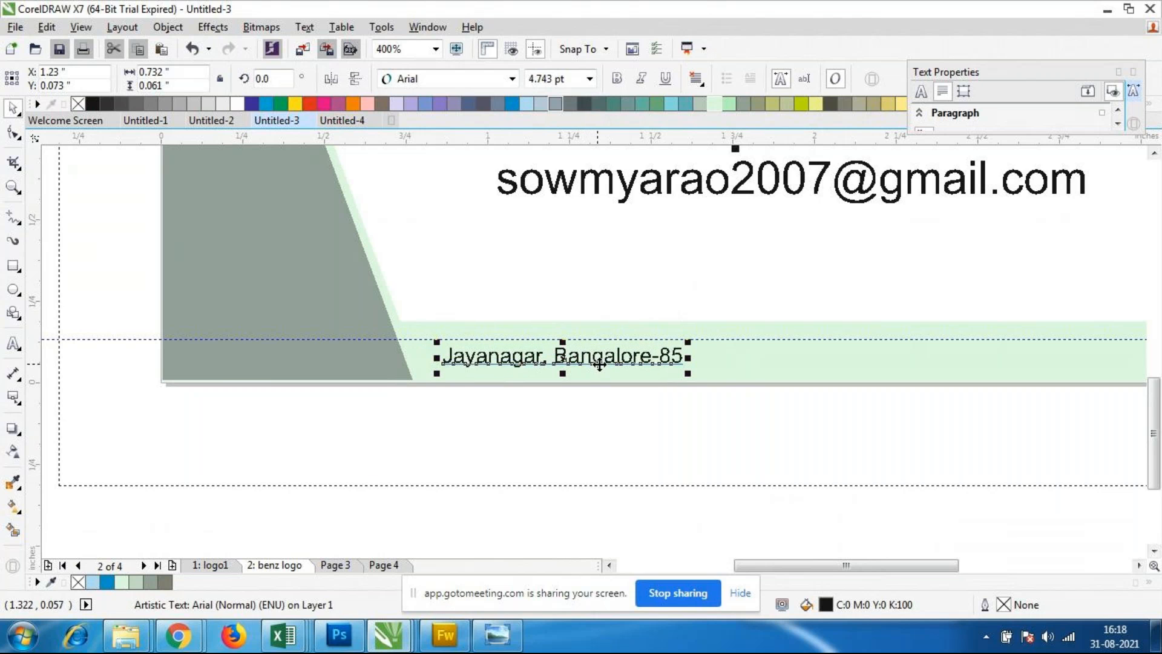
pyautogui.click(656, 380)
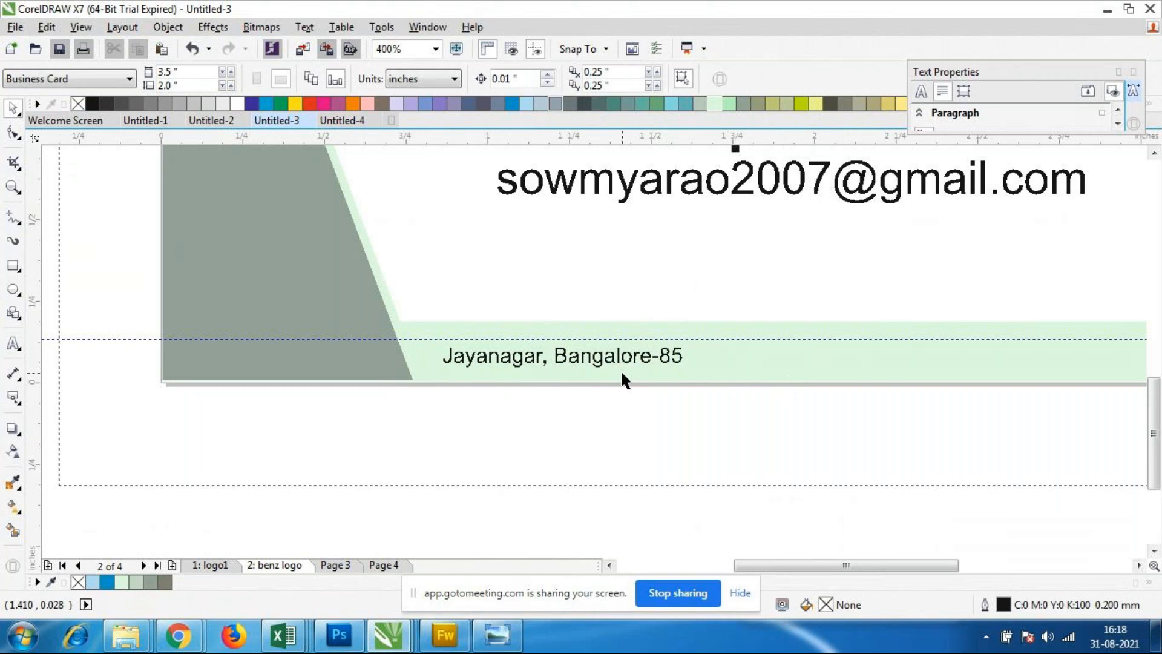
# Step: Examine the address line's legibility and the overall business card layout, both close up and as a whole
pyautogui.scroll(-1, 602, 307)
pyautogui.scroll(-2, 603, 314)
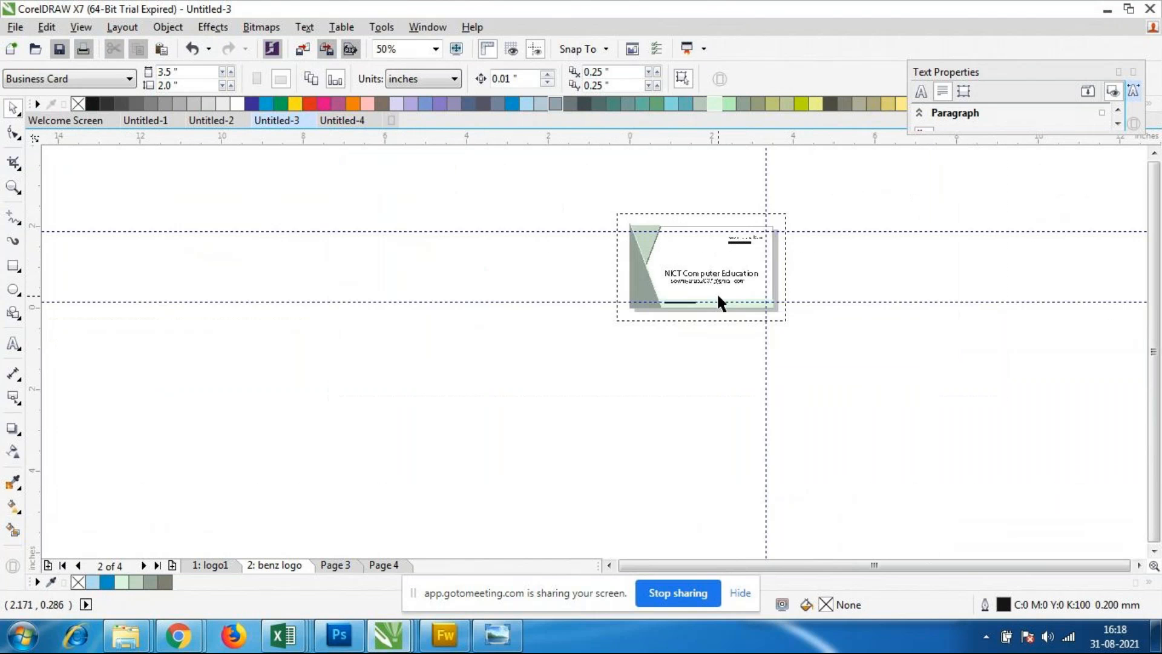
pyautogui.scroll(2, 714, 296)
pyautogui.scroll(1, 700, 310)
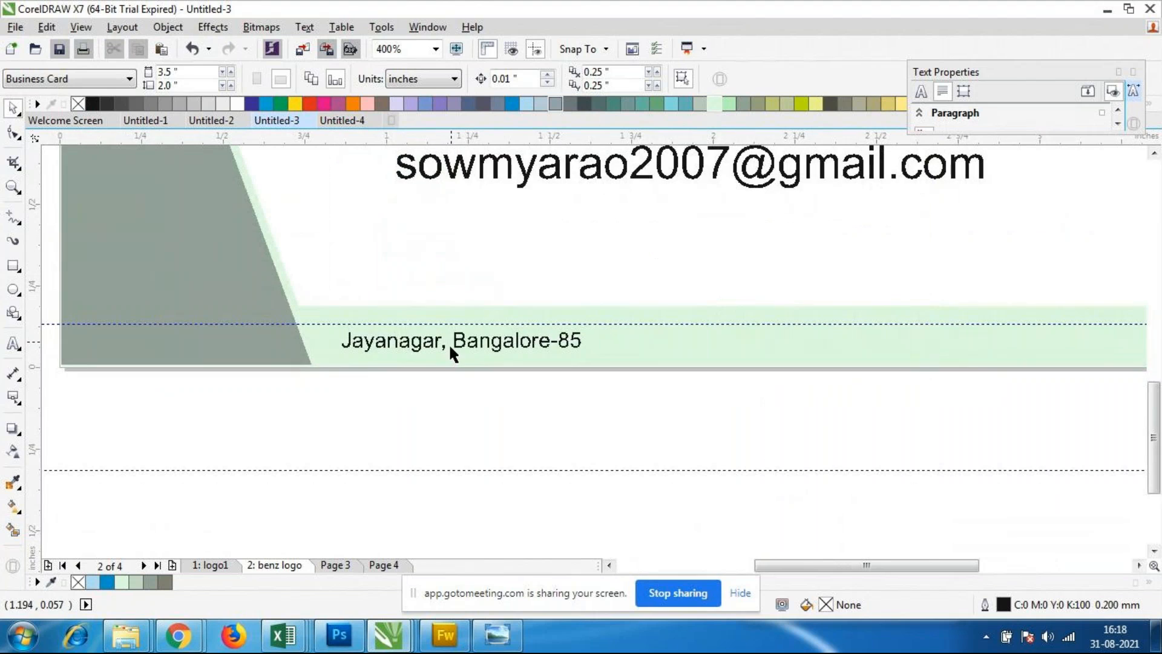
pyautogui.scroll(-2, 682, 342)
pyautogui.scroll(1, 775, 333)
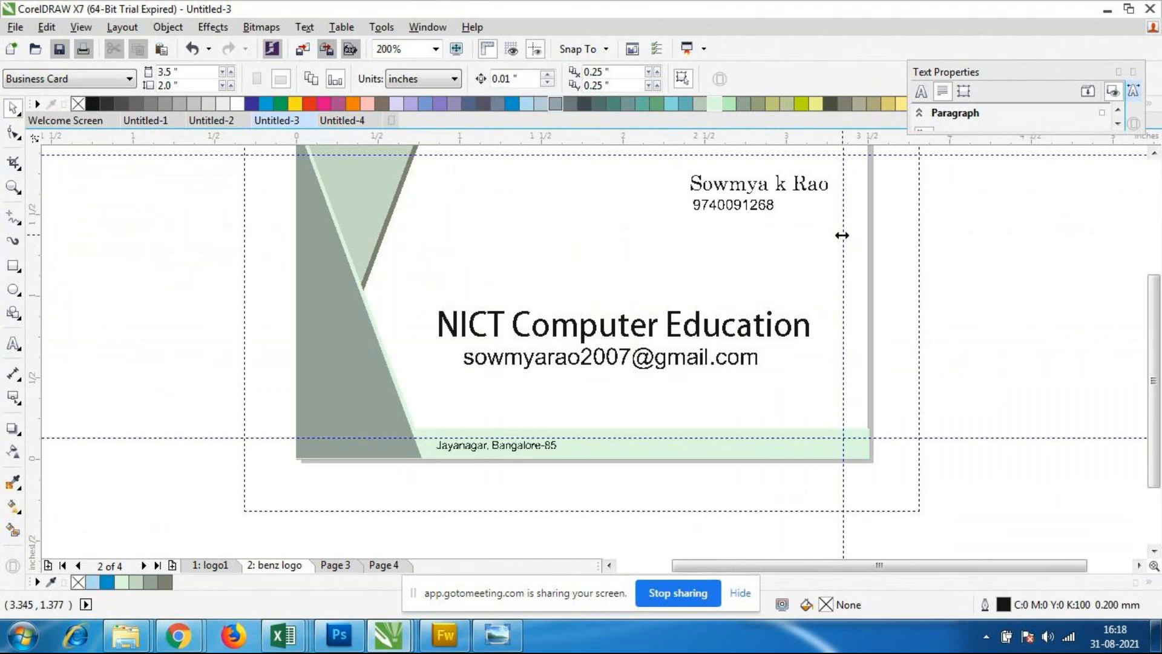
pyautogui.scroll(1, 495, 446)
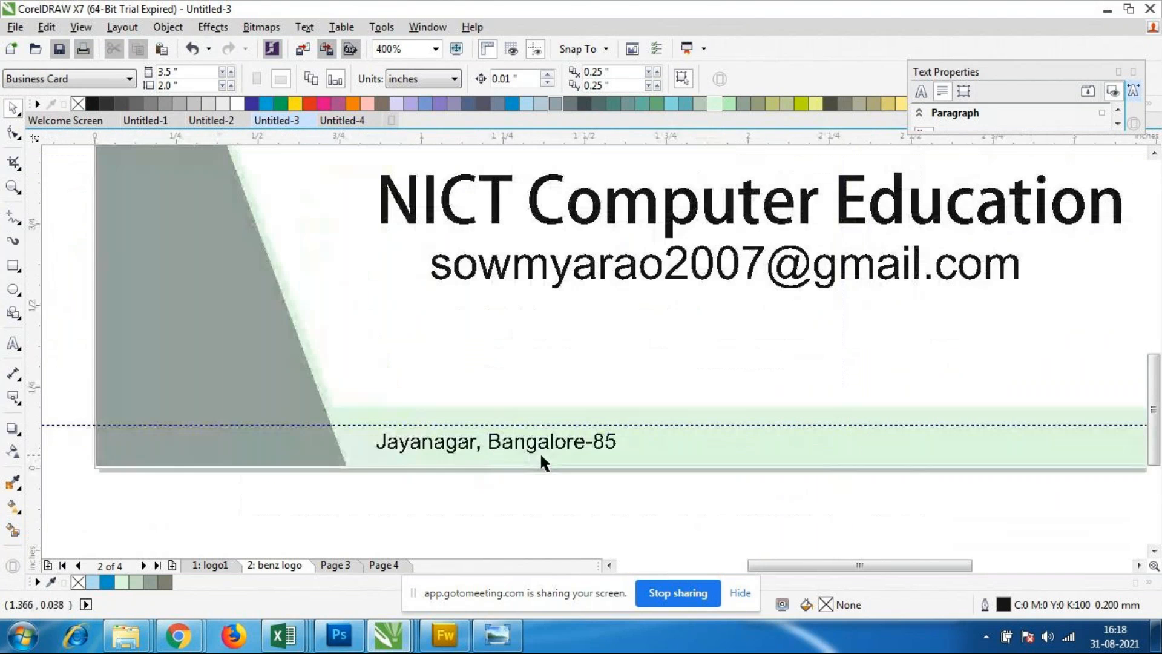
pyautogui.scroll(-1, 855, 436)
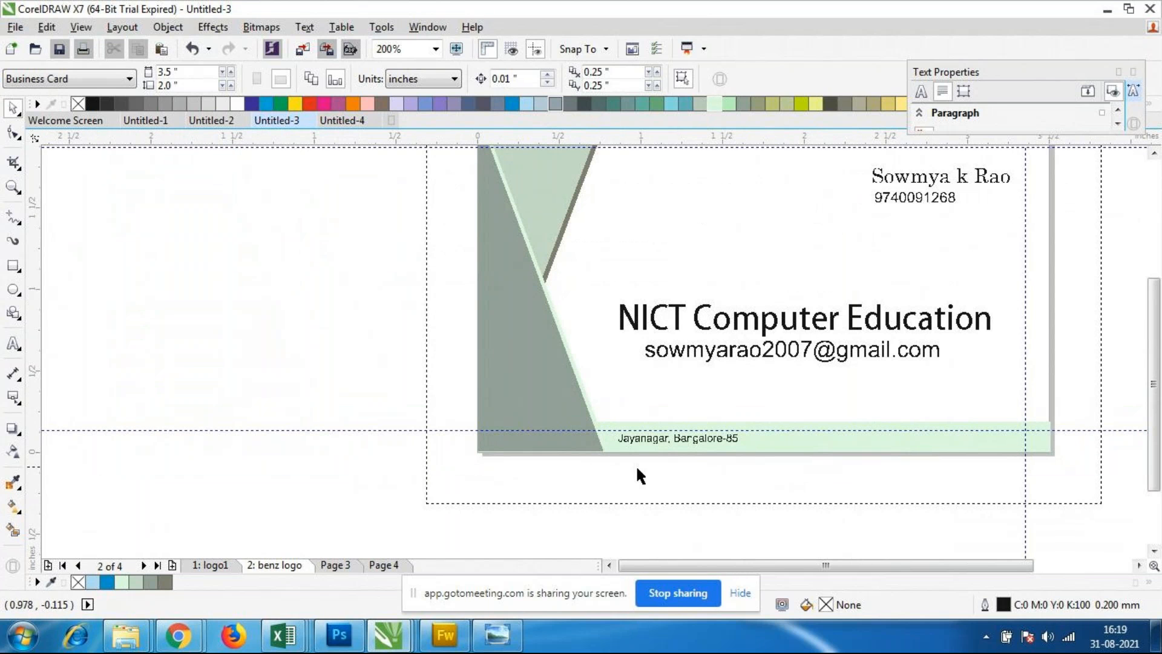
pyautogui.scroll(-1, 882, 405)
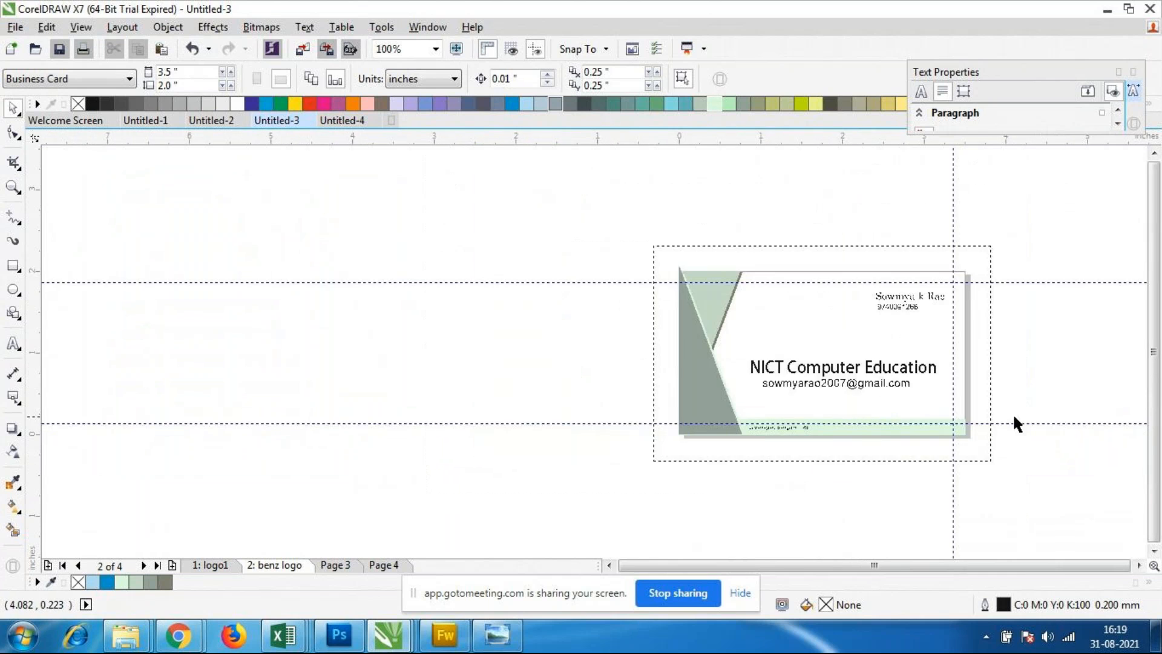
pyautogui.scroll(1, 1042, 408)
pyautogui.scroll(-1, 833, 296)
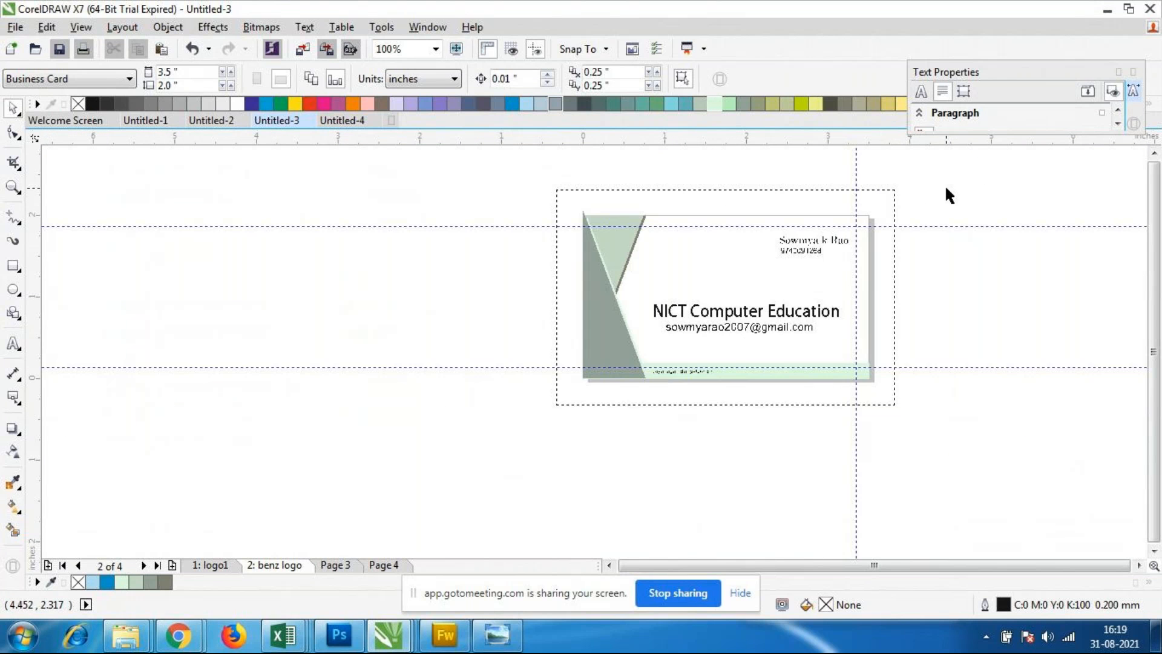
pyautogui.scroll(1, 912, 222)
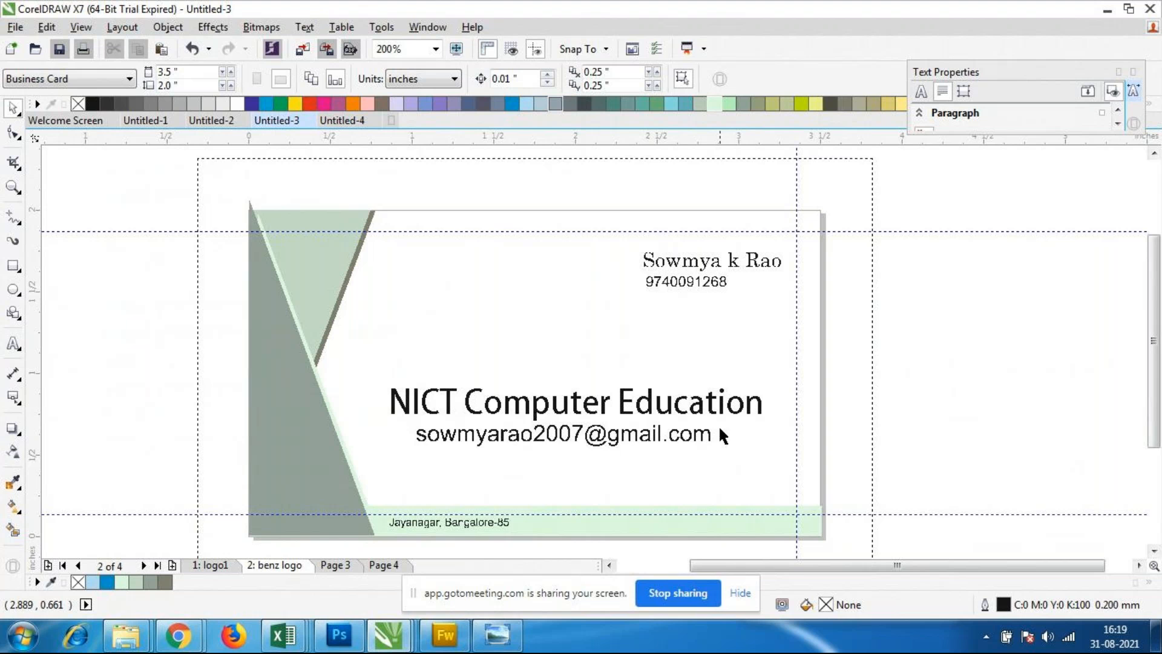
pyautogui.scroll(1, 697, 313)
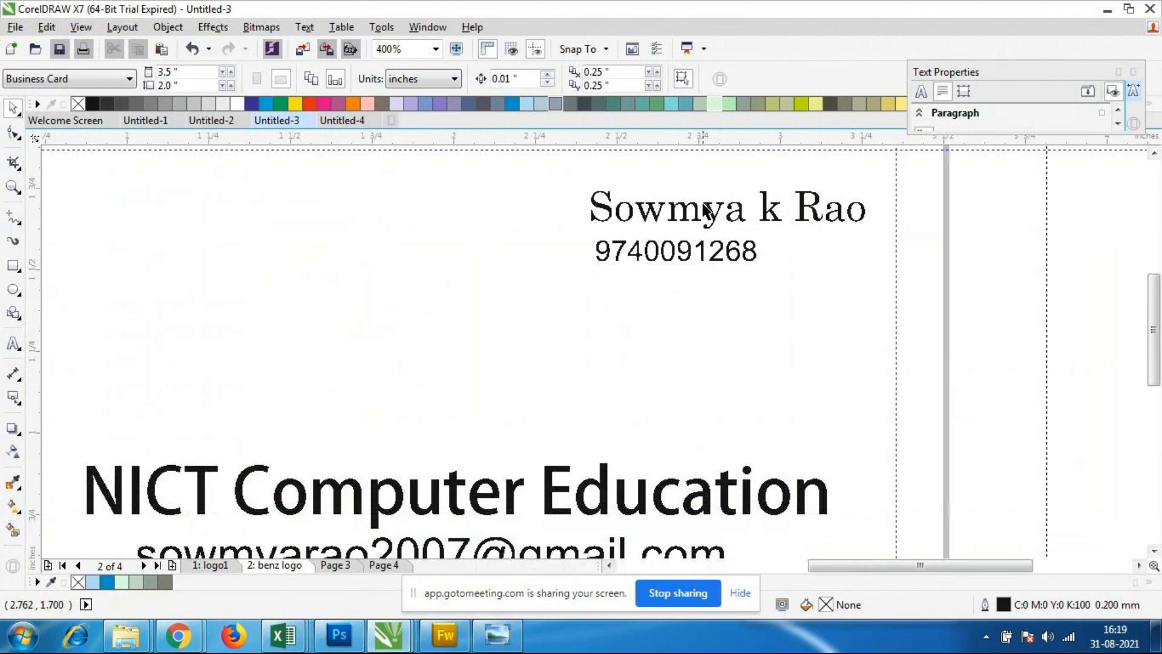
pyautogui.scroll(-1, 696, 309)
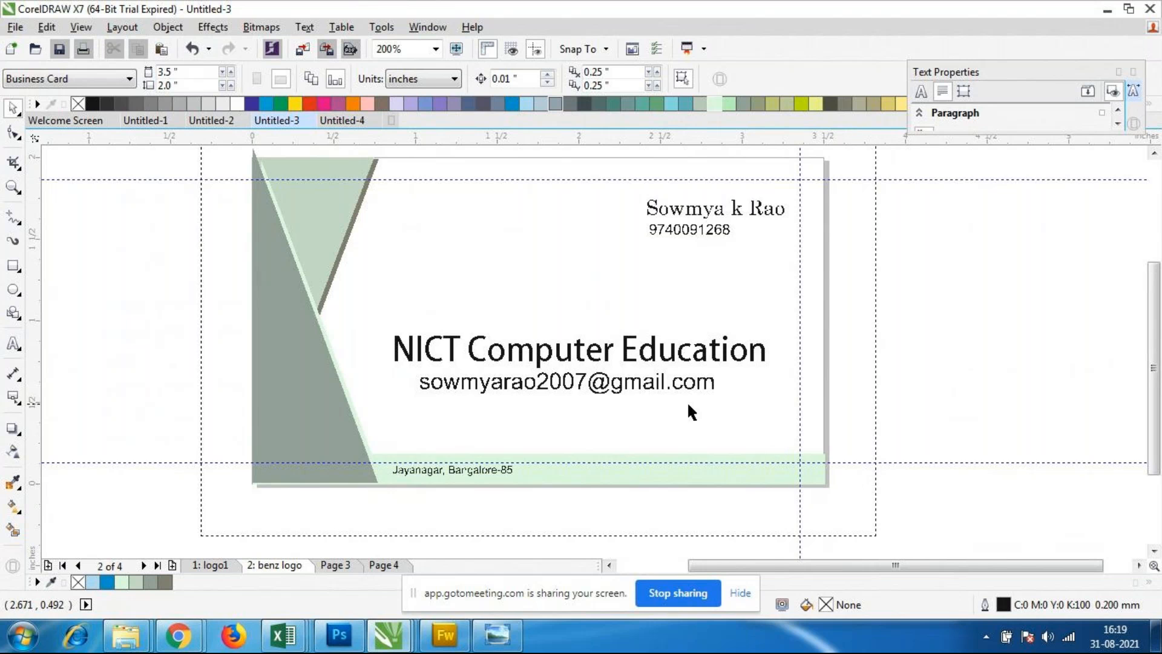
pyautogui.scroll(-2, 687, 401)
pyautogui.scroll(2, 732, 401)
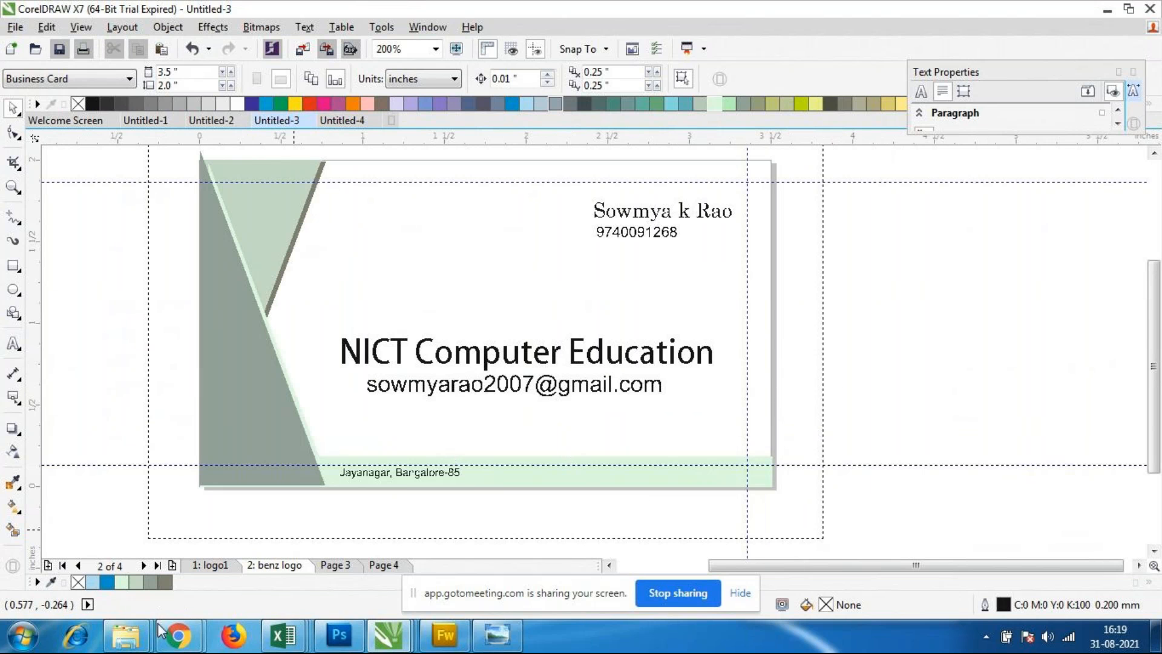
# Step: Switch to the Coreldraw folder, view the "download (1)" business card sample for reference, and return to the Untitled-3 drawing in CorelDRAW
pyautogui.moveTo(126, 635)
pyautogui.click(135, 582)
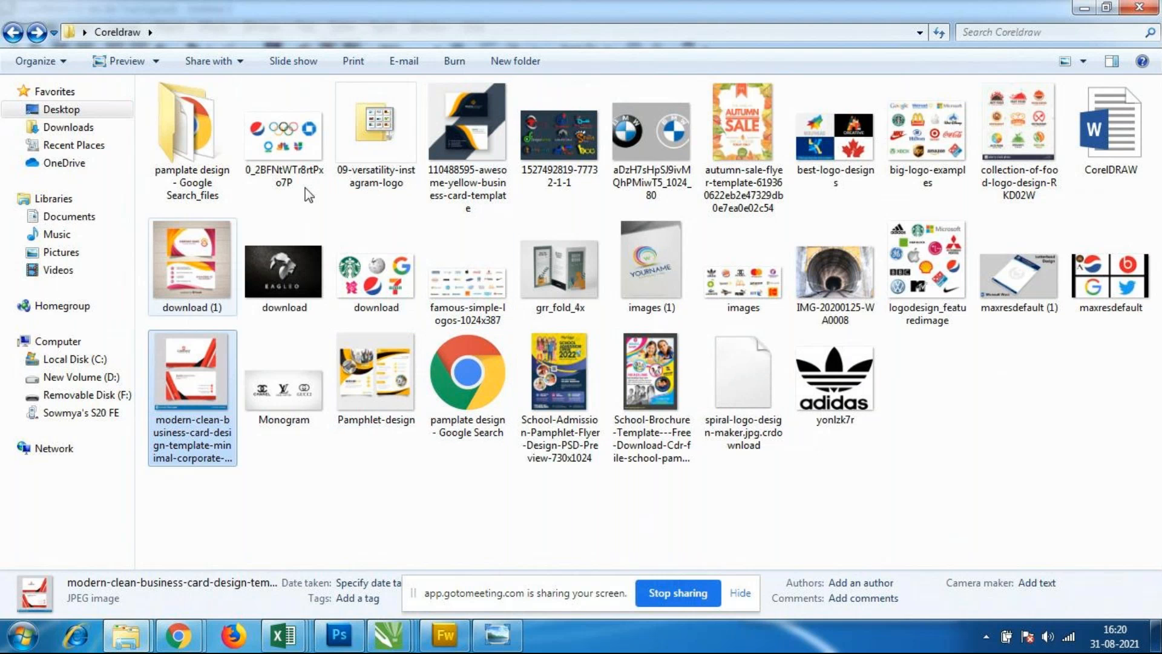
pyautogui.click(184, 256)
pyautogui.doubleClick(184, 256)
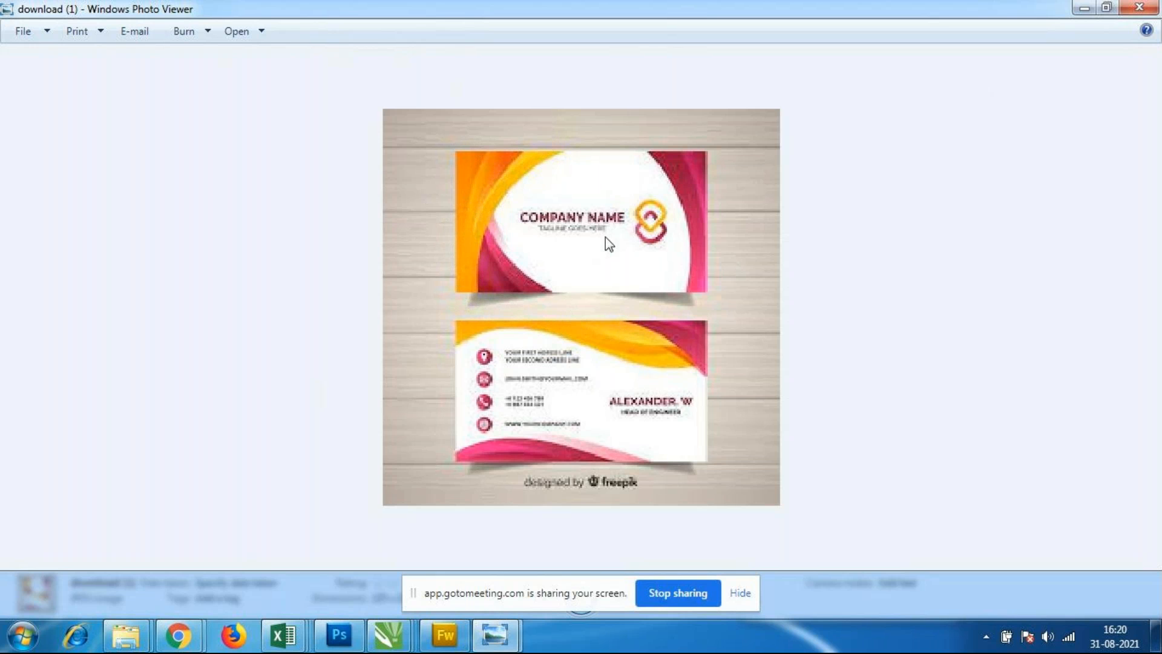
pyautogui.scroll(-3, 556, 419)
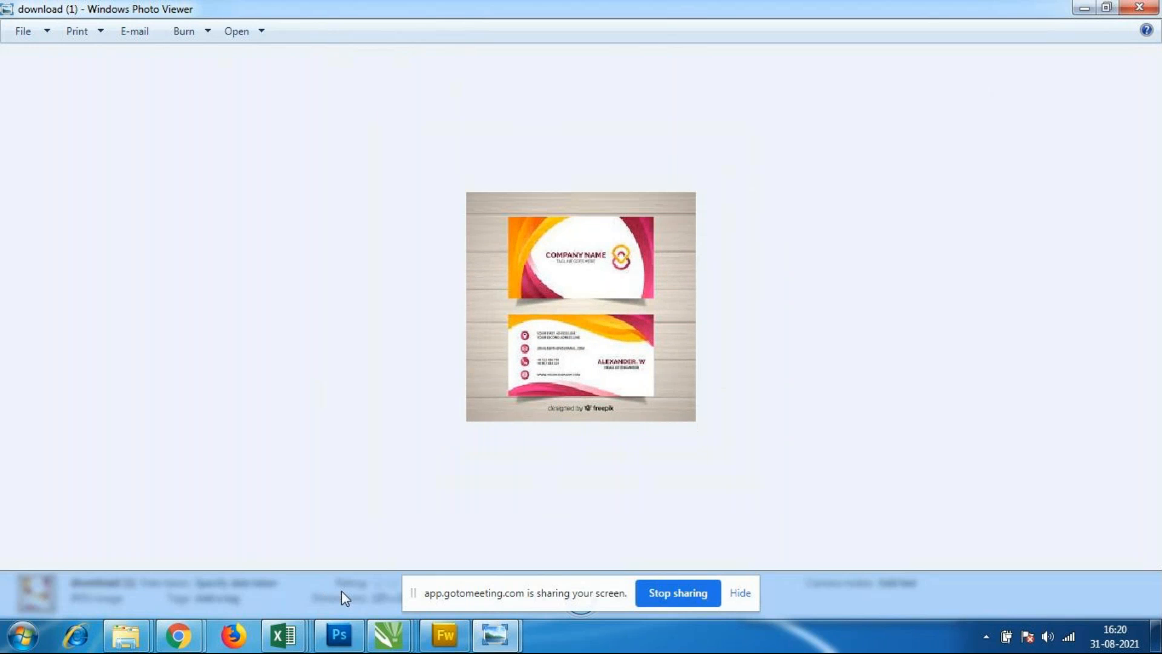
pyautogui.moveTo(386, 635)
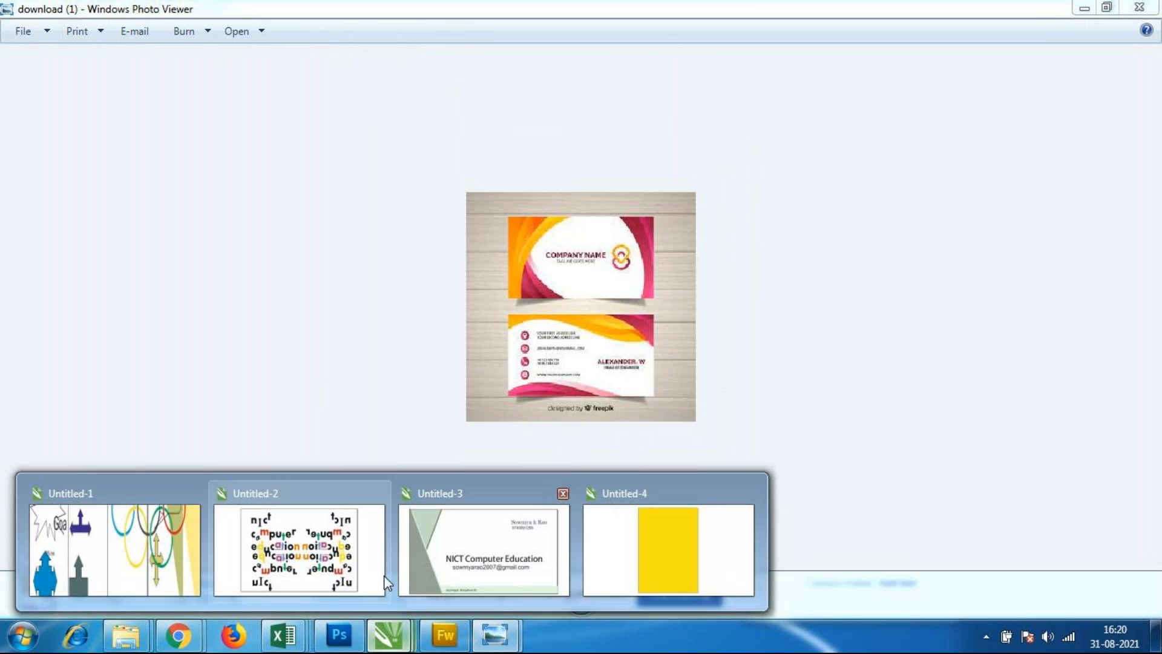
pyautogui.click(557, 545)
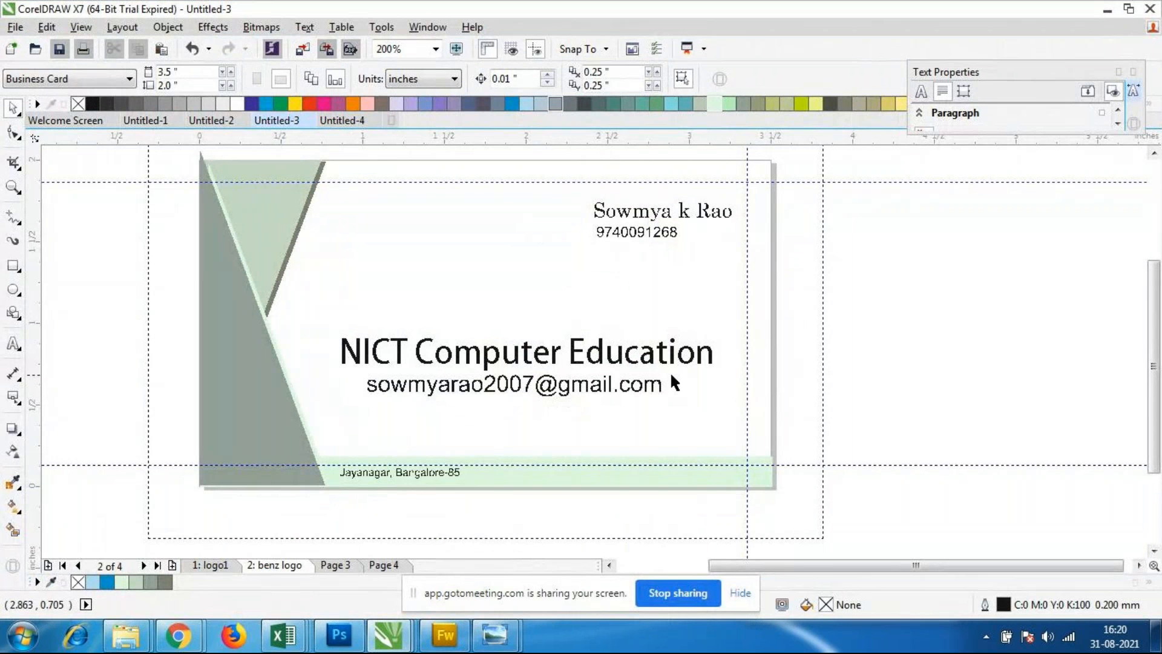
# Step: Draw a rectangle about 3.55 by 2.03 inches over the whole business card and fill it with 10% black
pyautogui.scroll(-2, 593, 314)
pyautogui.scroll(2, 576, 304)
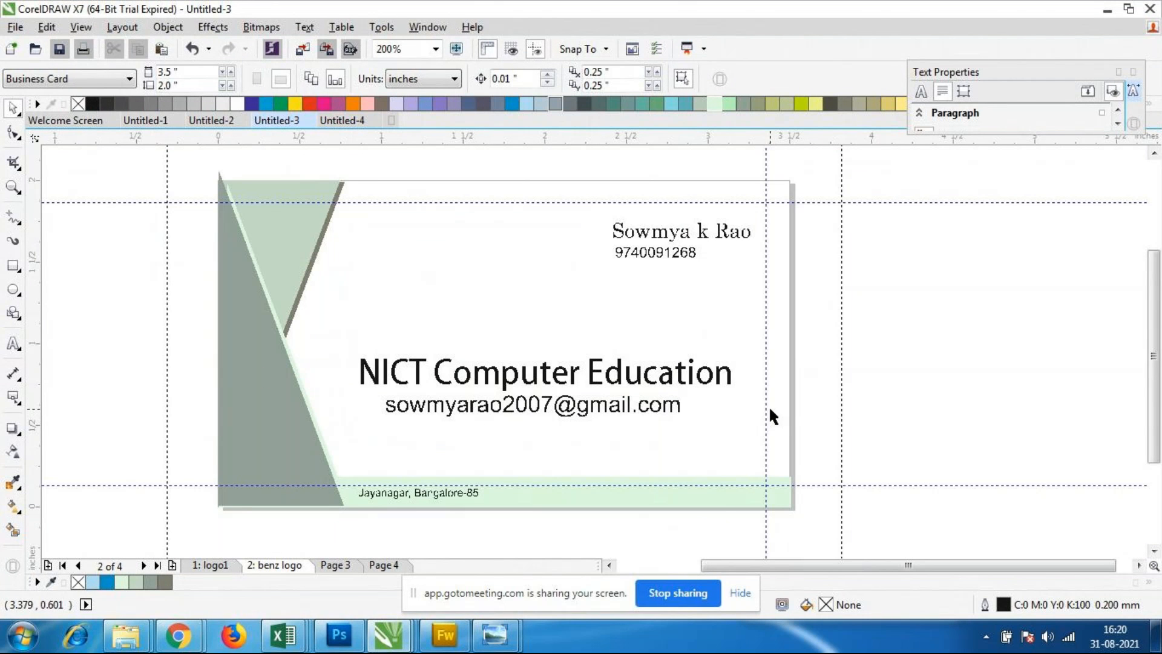
pyautogui.click(13, 267)
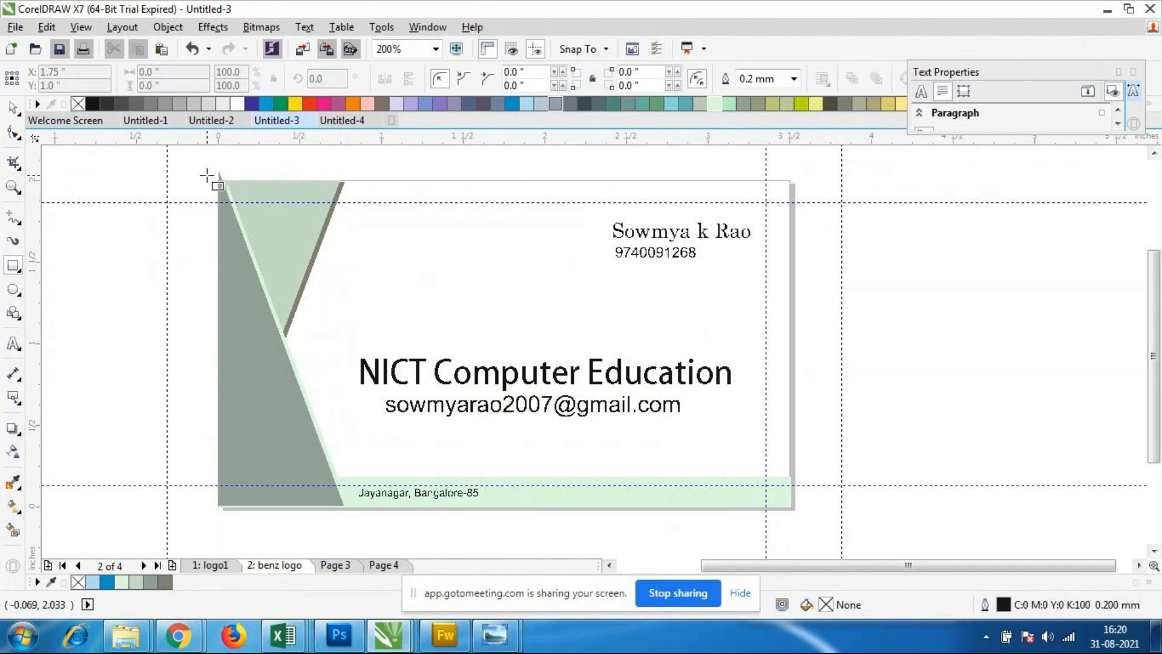
pyautogui.moveTo(207, 176); pyautogui.dragTo(777, 507)
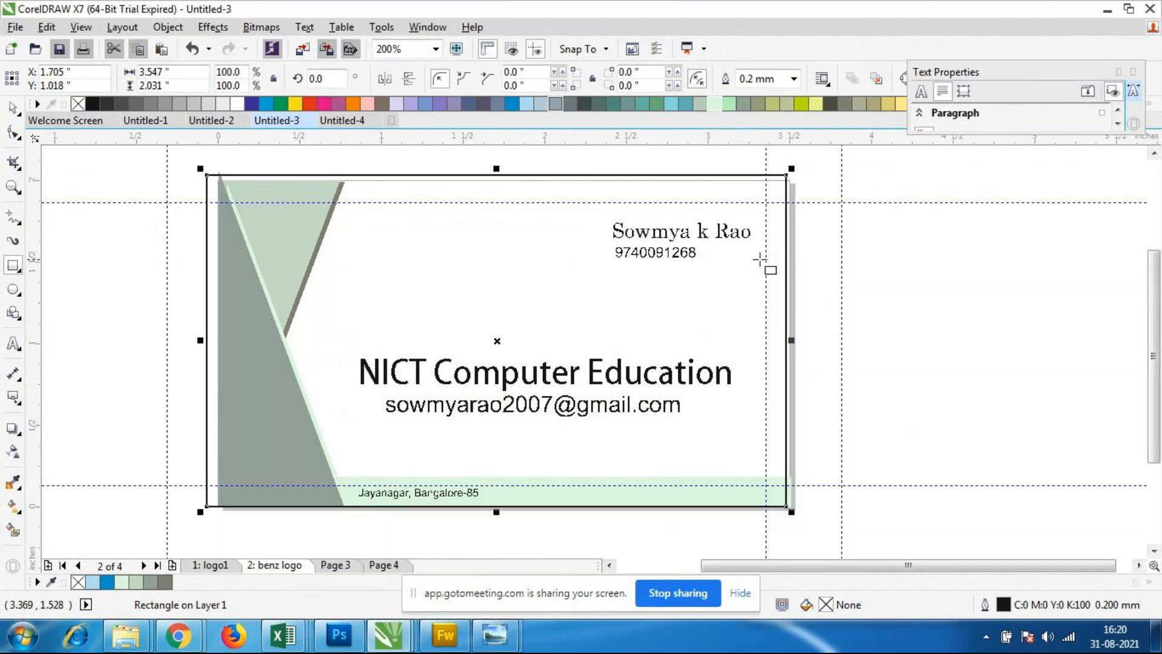
pyautogui.click(223, 105)
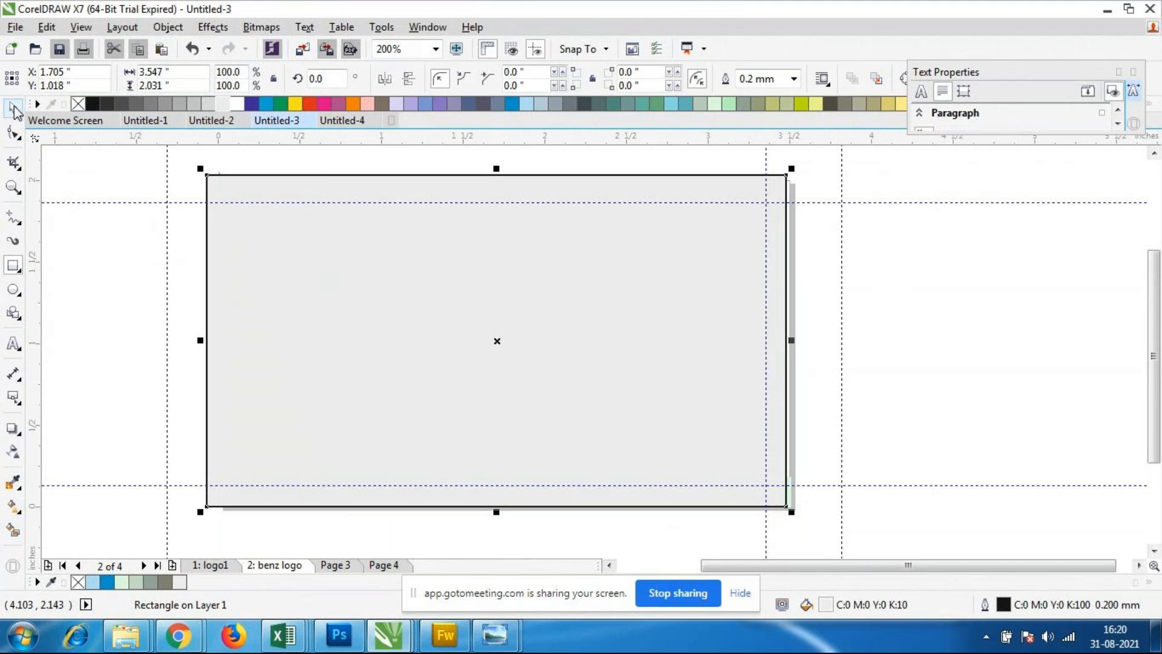
pyautogui.click(137, 251)
pyautogui.click(370, 311)
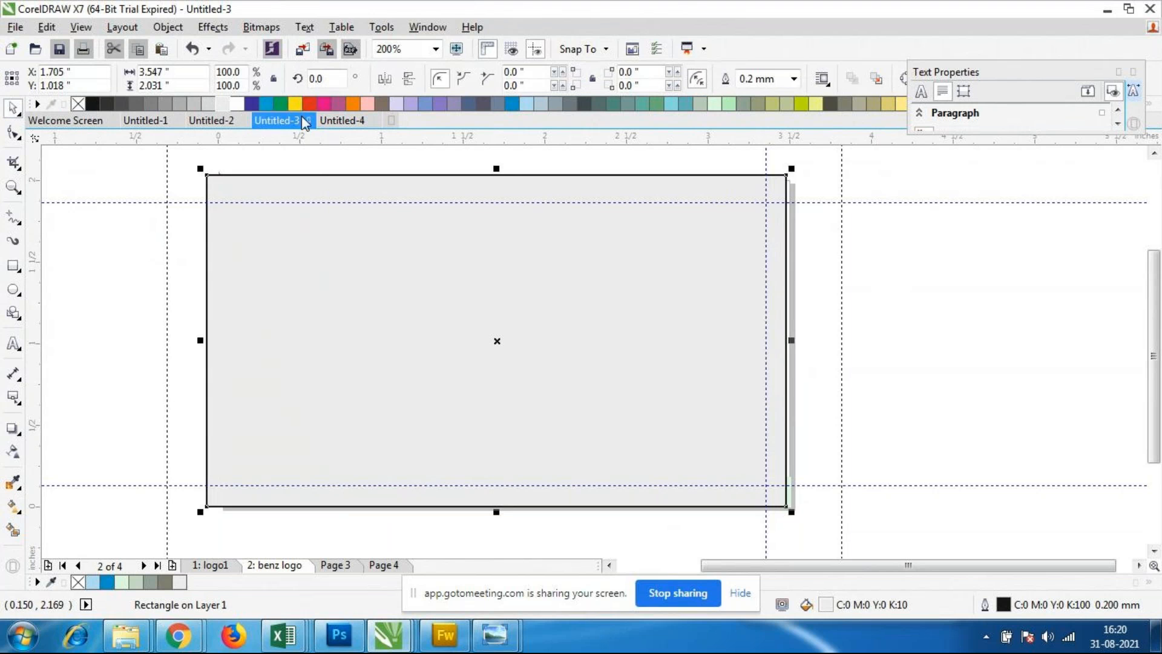
# Step: Fill the card-sized rectangle with Banana Yellow and lighten it to a pale cream, C6 M4 Y26 K0
pyautogui.click(888, 106)
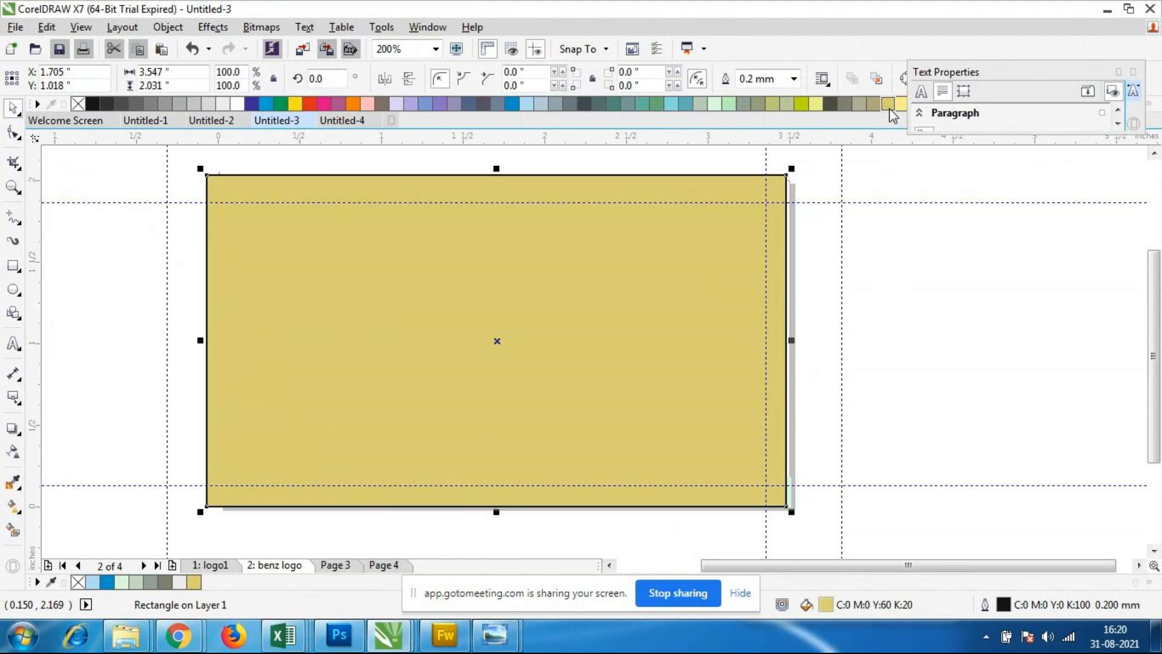
pyautogui.doubleClick(827, 604)
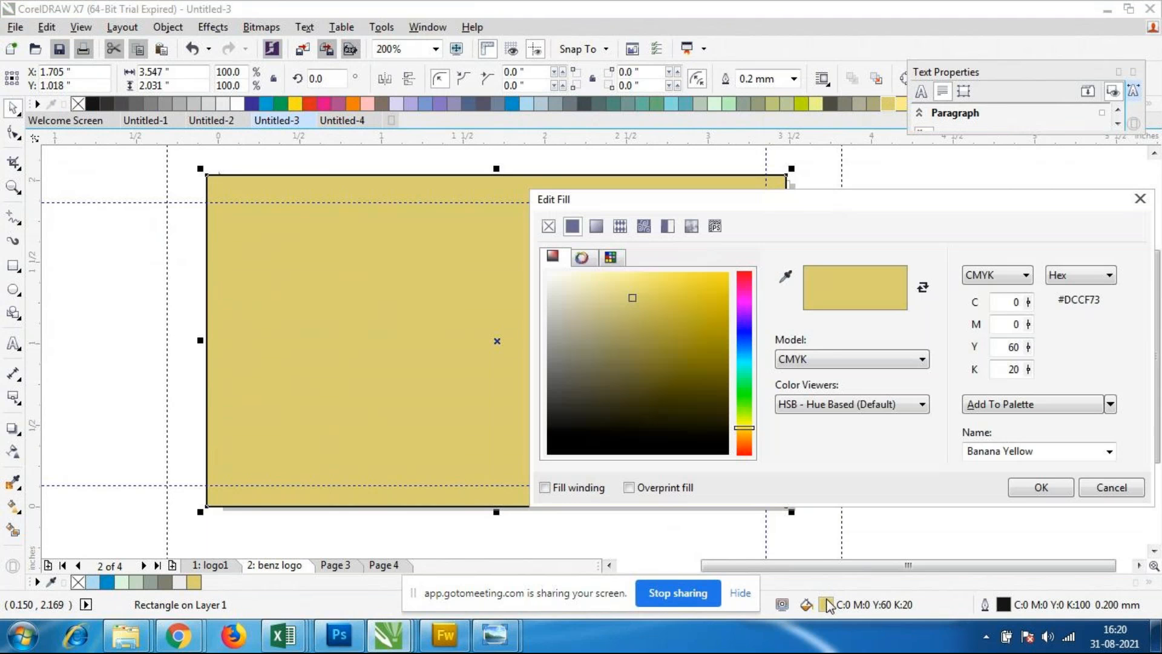
pyautogui.moveTo(596, 280); pyautogui.dragTo(577, 281)
pyautogui.click(1017, 486)
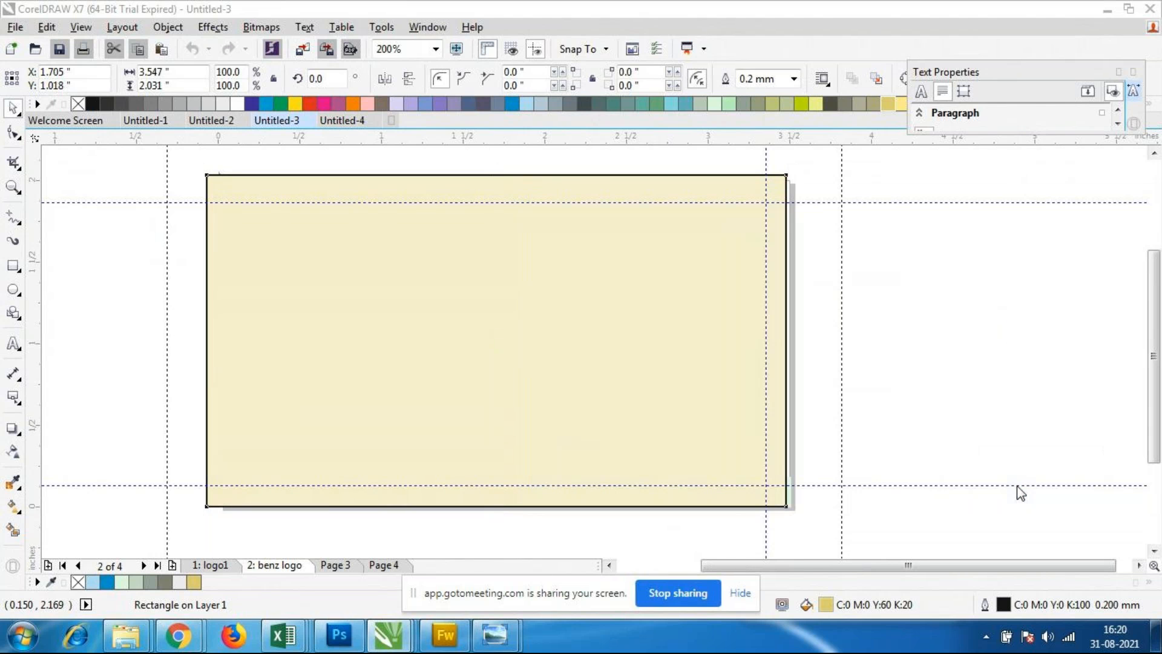
# Step: Set the outline width of the cream rectangle to None
pyautogui.click(870, 461)
pyautogui.click(737, 449)
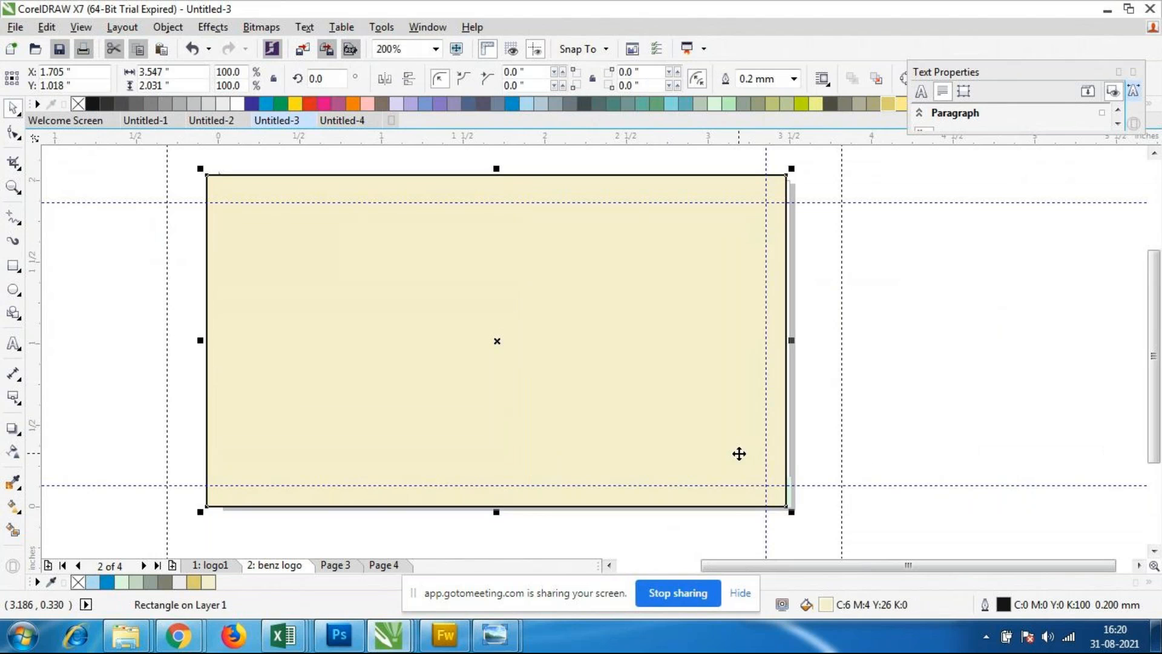
pyautogui.click(793, 79)
pyautogui.click(750, 96)
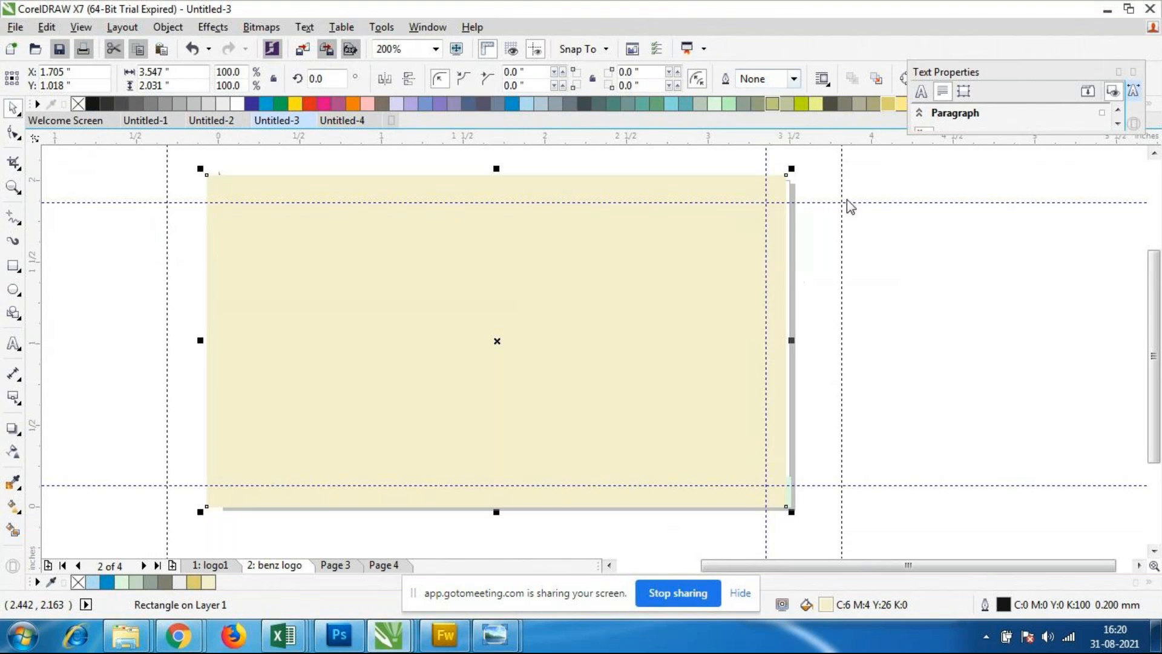
pyautogui.click(881, 330)
# Step: Send the cream rectangle to the back of the layer, behind the triangles, band and text
pyautogui.click(702, 402)
pyautogui.rightClick(701, 398)
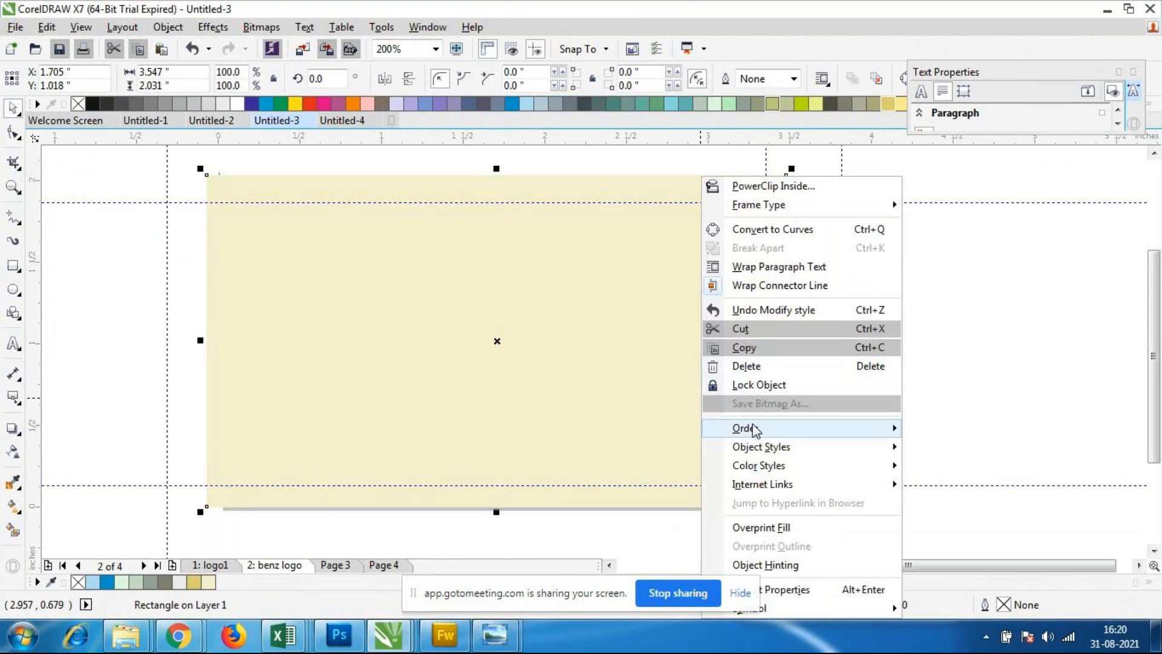
pyautogui.moveTo(754, 428)
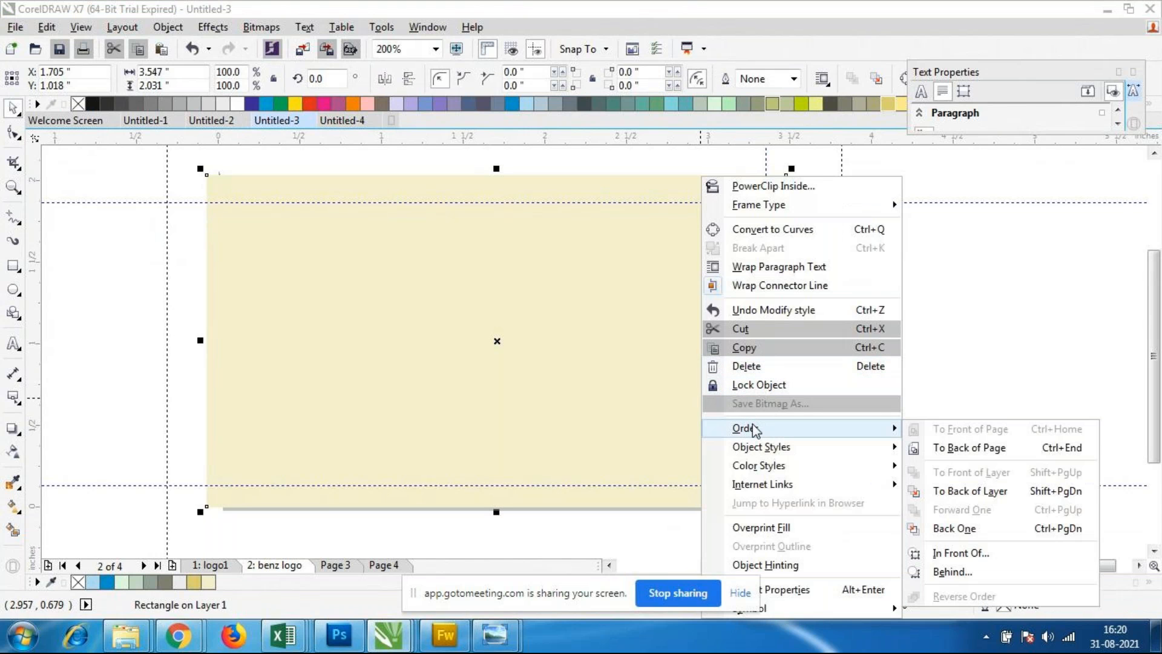
pyautogui.click(1003, 495)
pyautogui.click(971, 419)
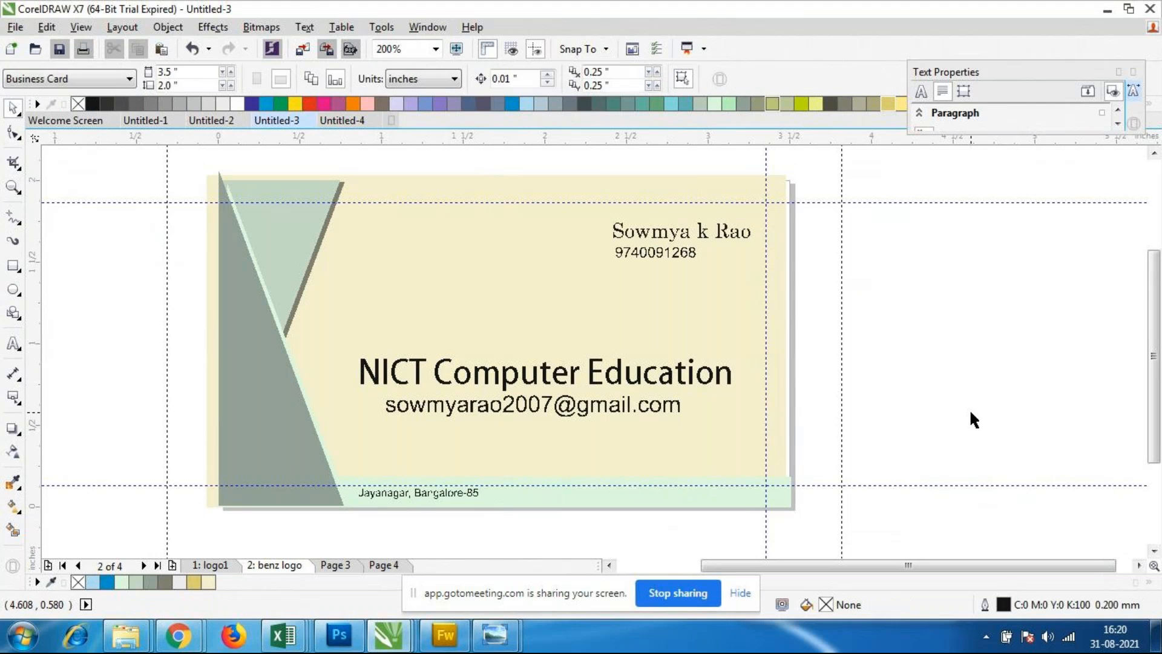
# Step: Nudge the cream background rectangle 0.02 inch to the right, towards the card's right edge
pyautogui.click(765, 306)
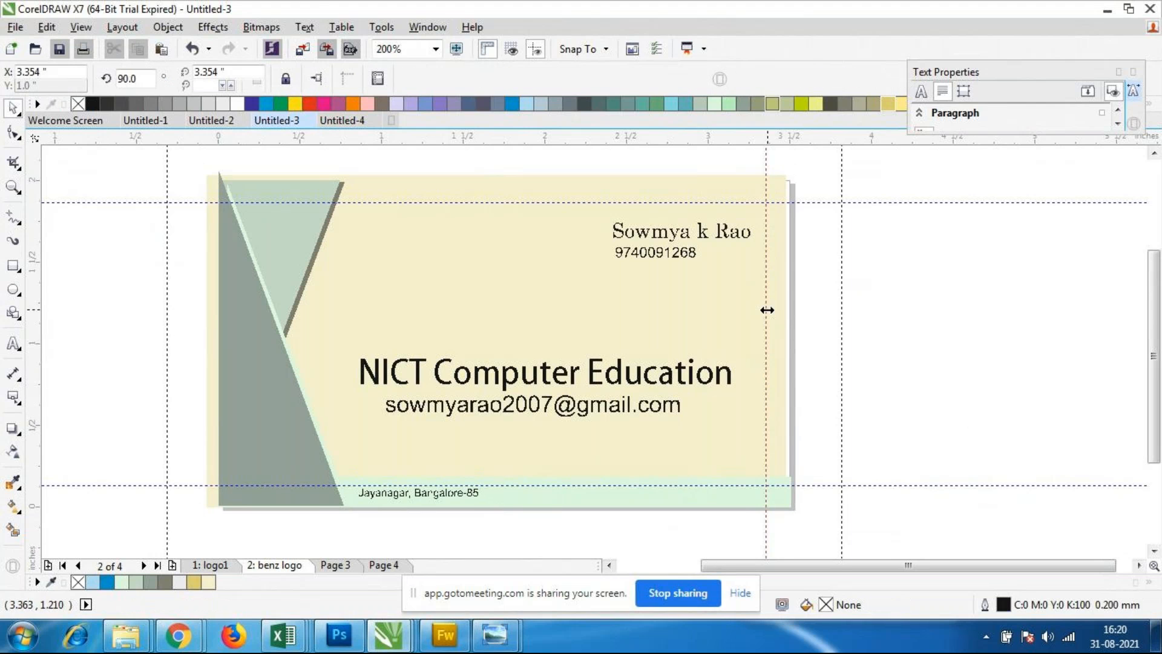
pyautogui.click(726, 341)
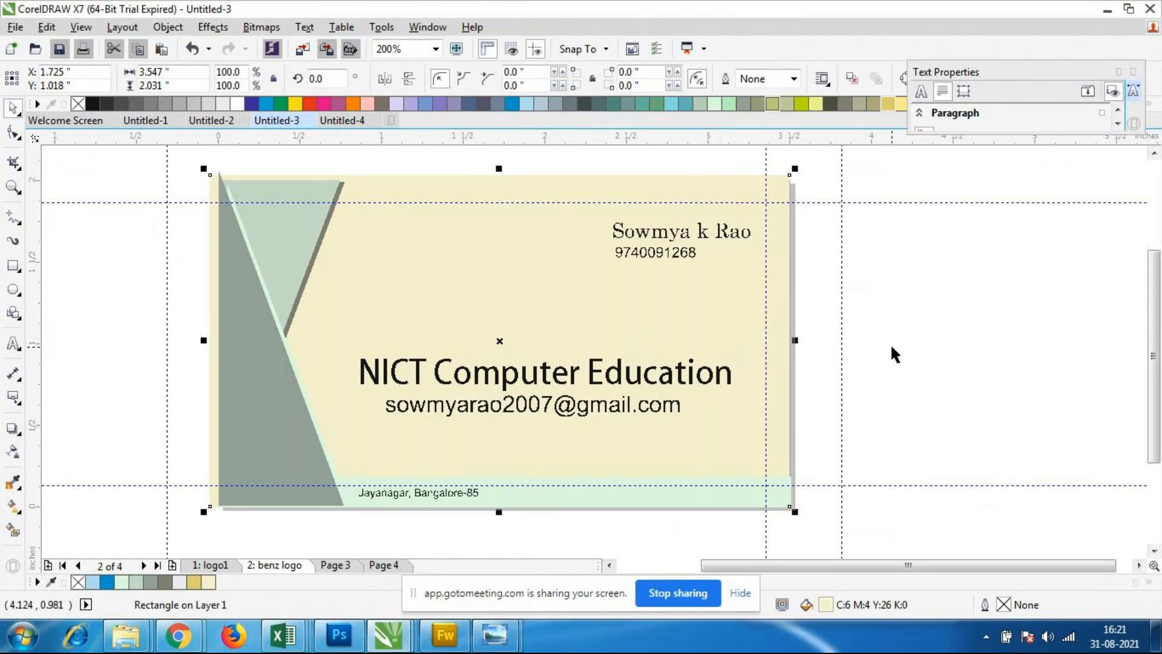
pyautogui.click(862, 350)
# Step: Narrow the cream background rectangle from its left side to about 3.465 inches wide, close to the page's left edge
pyautogui.scroll(-2, 545, 310)
pyautogui.scroll(3, 535, 312)
pyautogui.scroll(-3, 460, 314)
pyautogui.scroll(1, 440, 301)
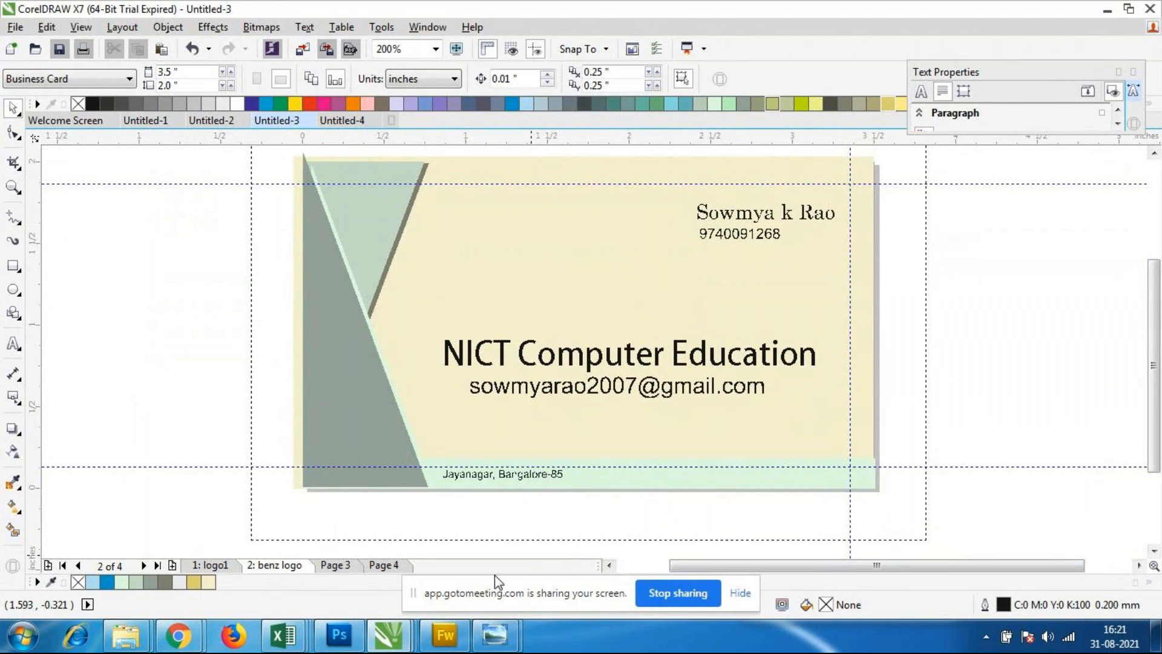
pyautogui.click(297, 405)
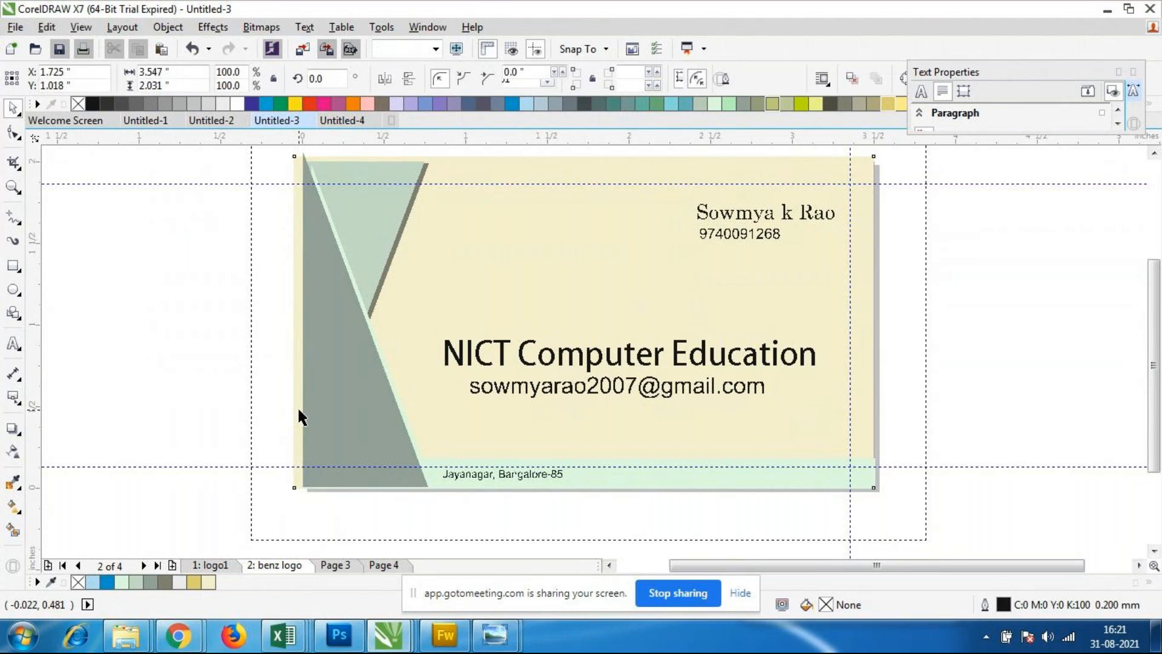
pyautogui.moveTo(287, 322); pyautogui.dragTo(301, 322)
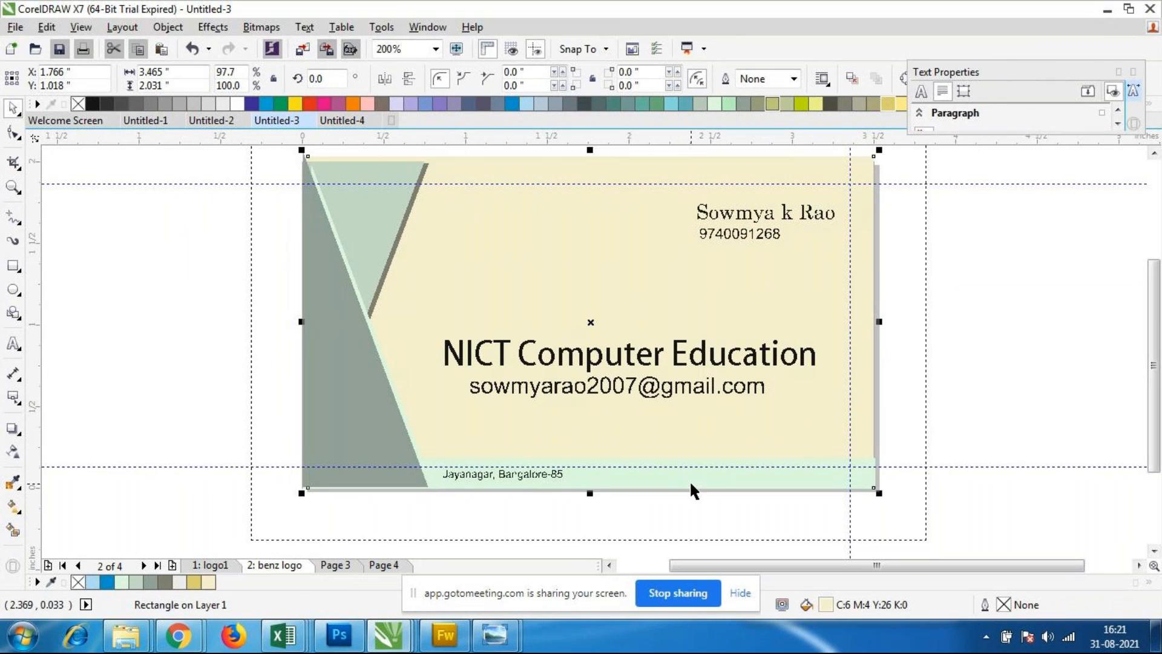
pyautogui.click(961, 345)
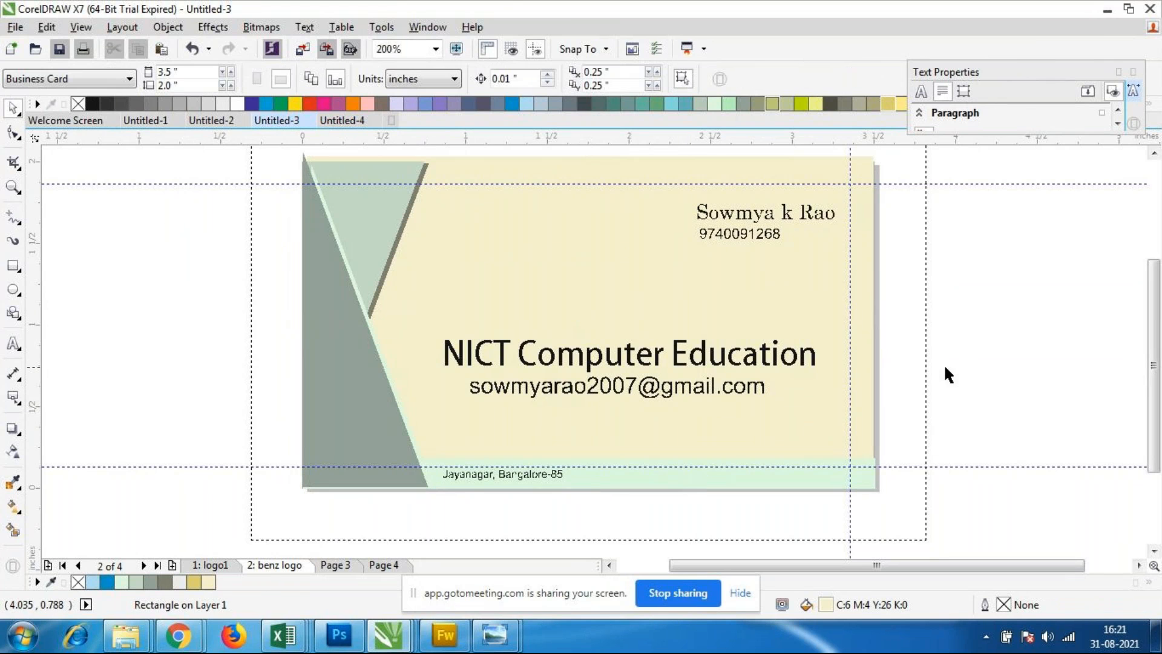
# Step: Nudge the cream background rectangle 0.01 inch right and check its fit against the page's right edge
pyautogui.click(819, 429)
pyautogui.press('Right')
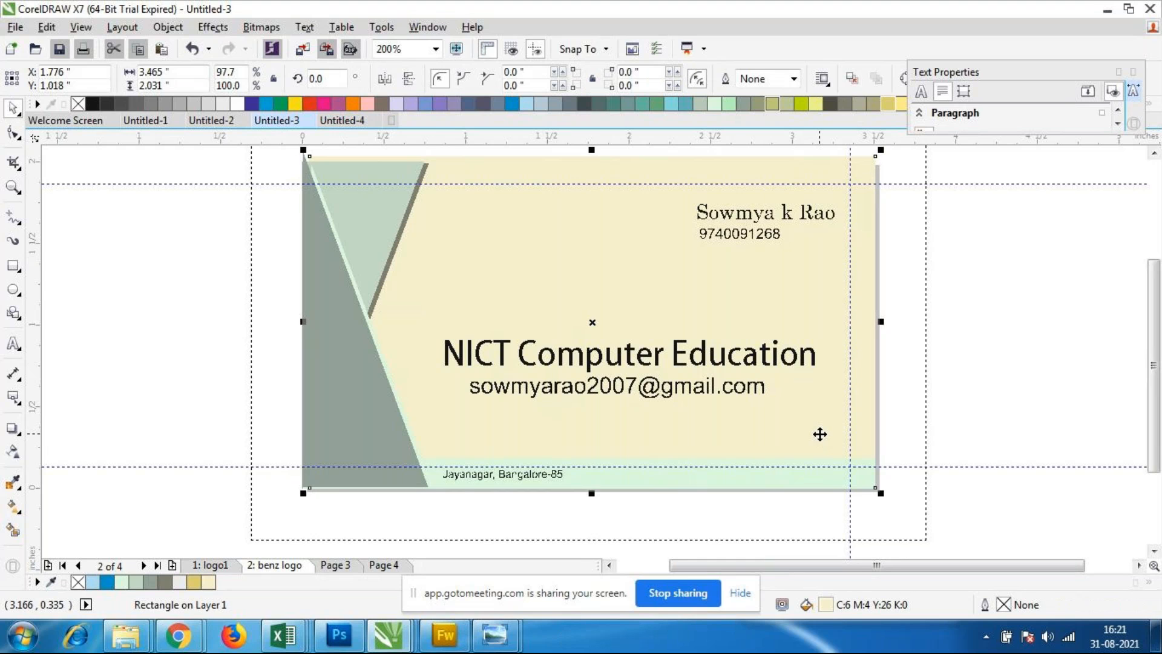
pyautogui.press('Down')
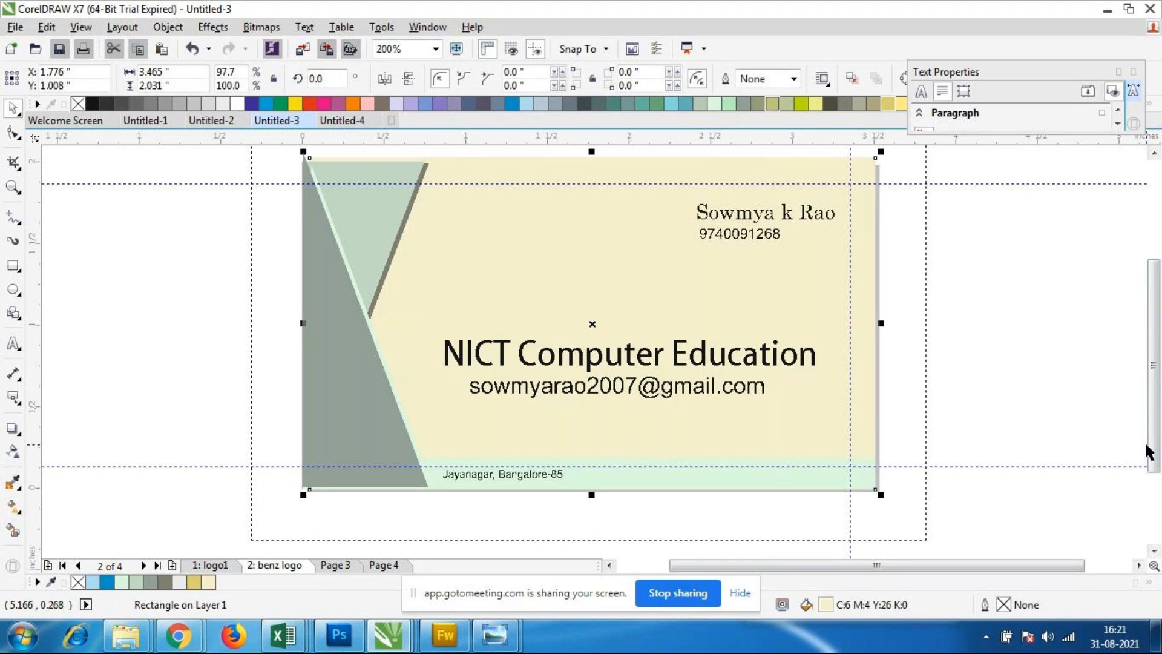
pyautogui.press('Up')
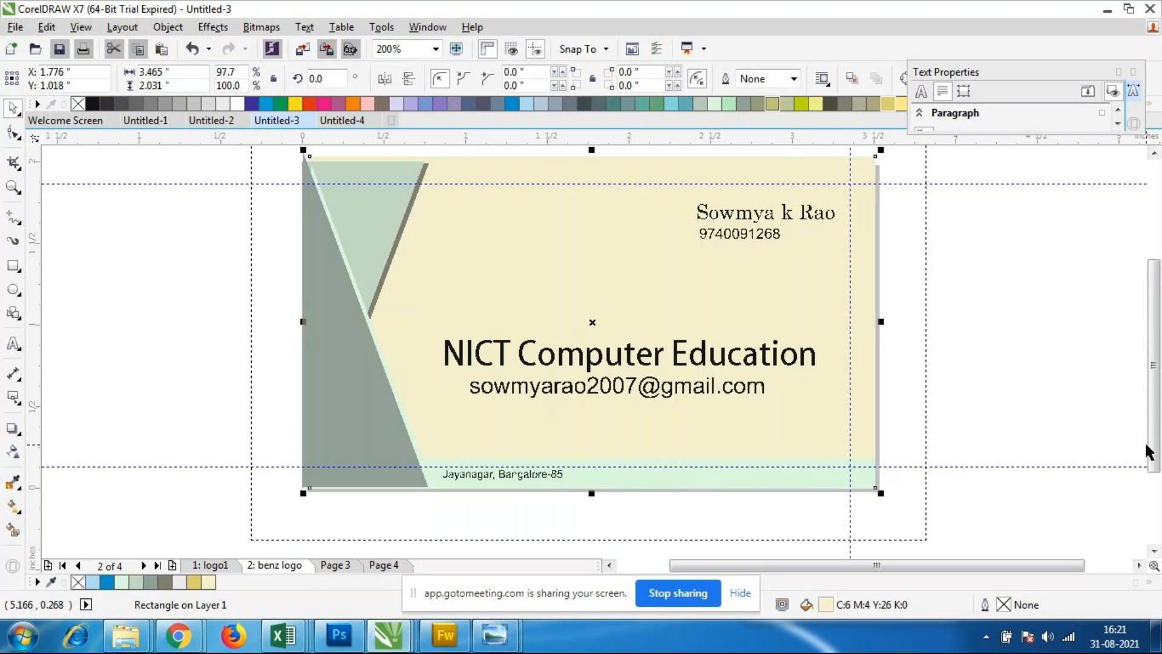
pyautogui.click(964, 237)
pyautogui.scroll(2, 798, 225)
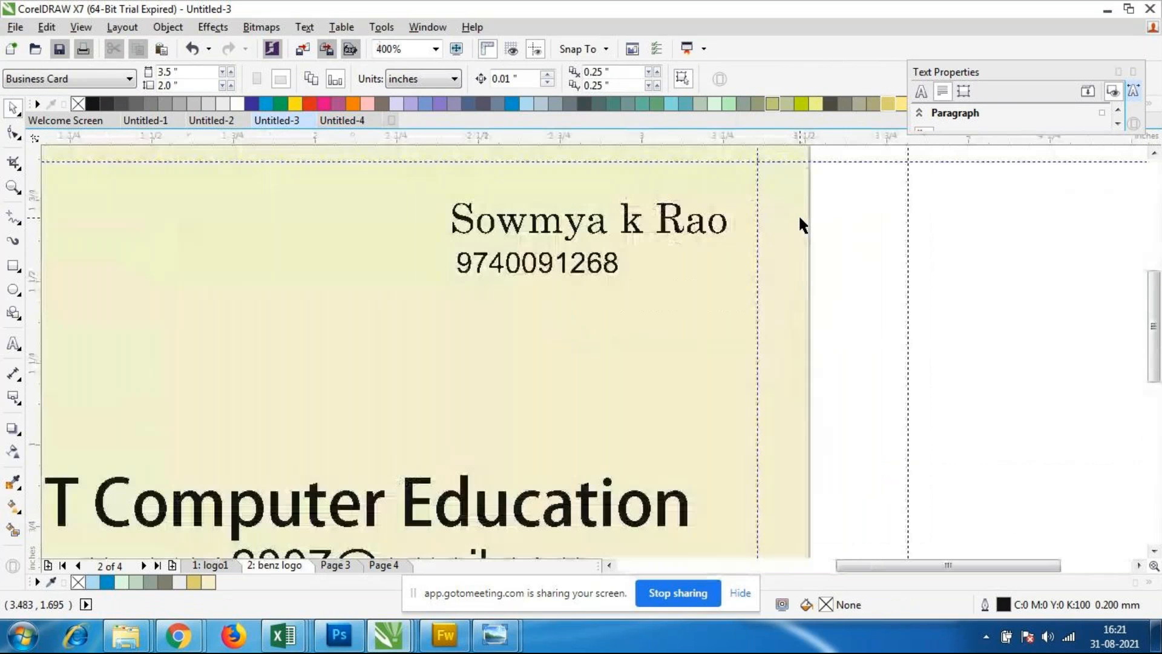
pyautogui.scroll(-2, 802, 218)
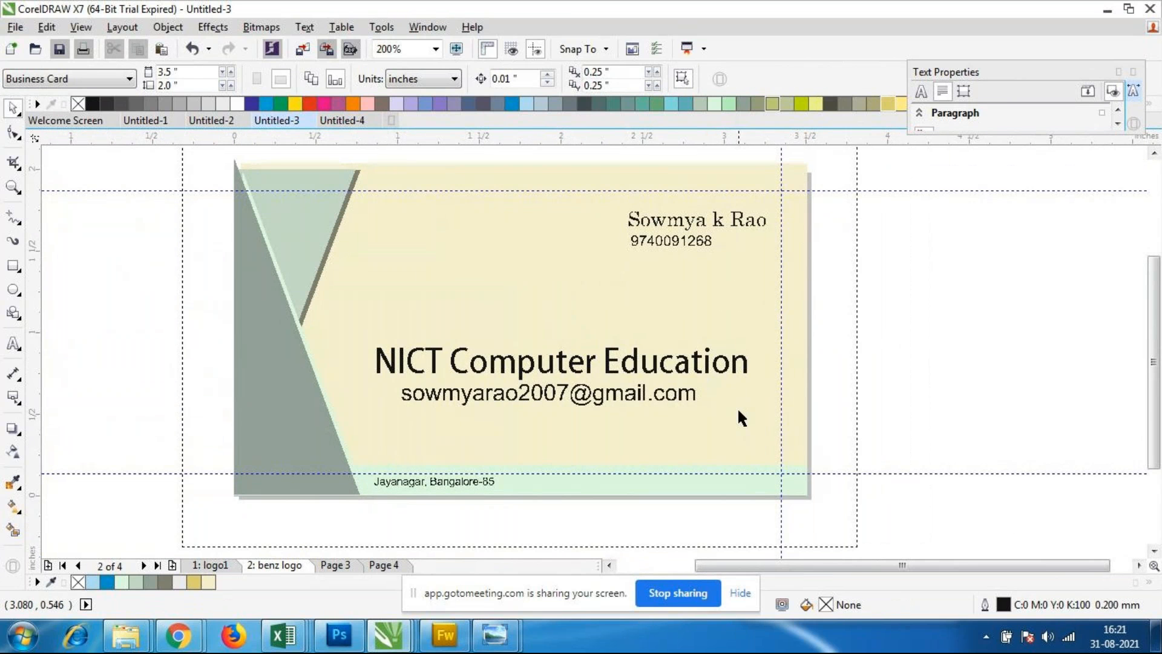
pyautogui.click(709, 476)
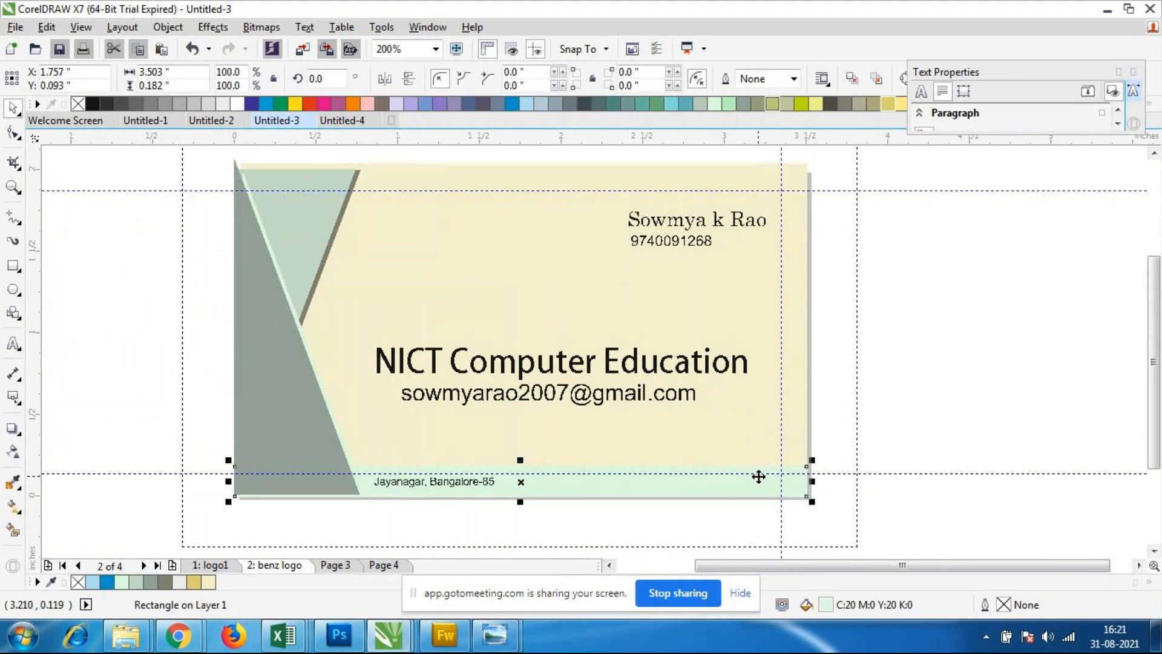
pyautogui.click(977, 417)
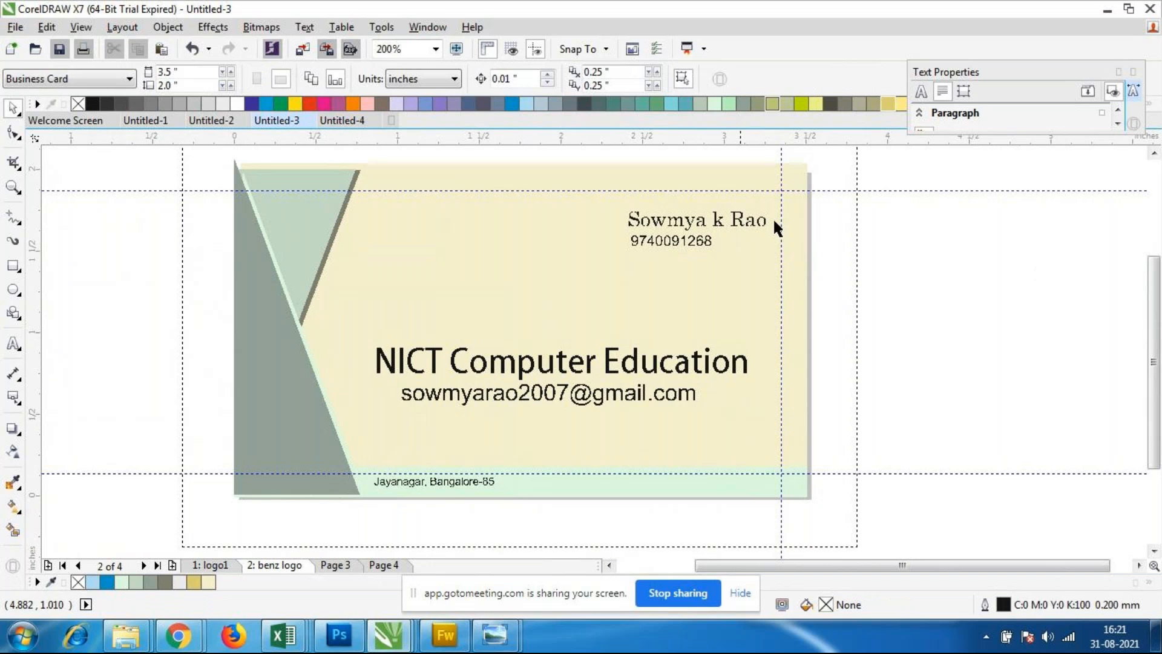
# Step: Try the Blackadder ITC font on the e-mail address line below the company name
pyautogui.click(642, 393)
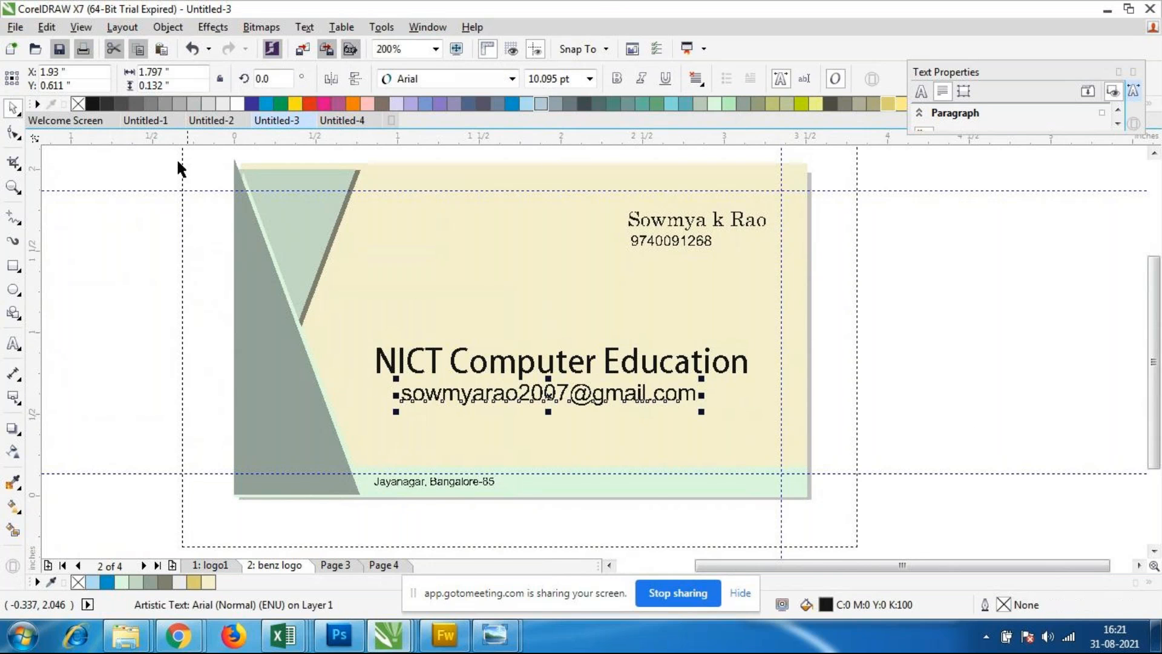
pyautogui.click(512, 79)
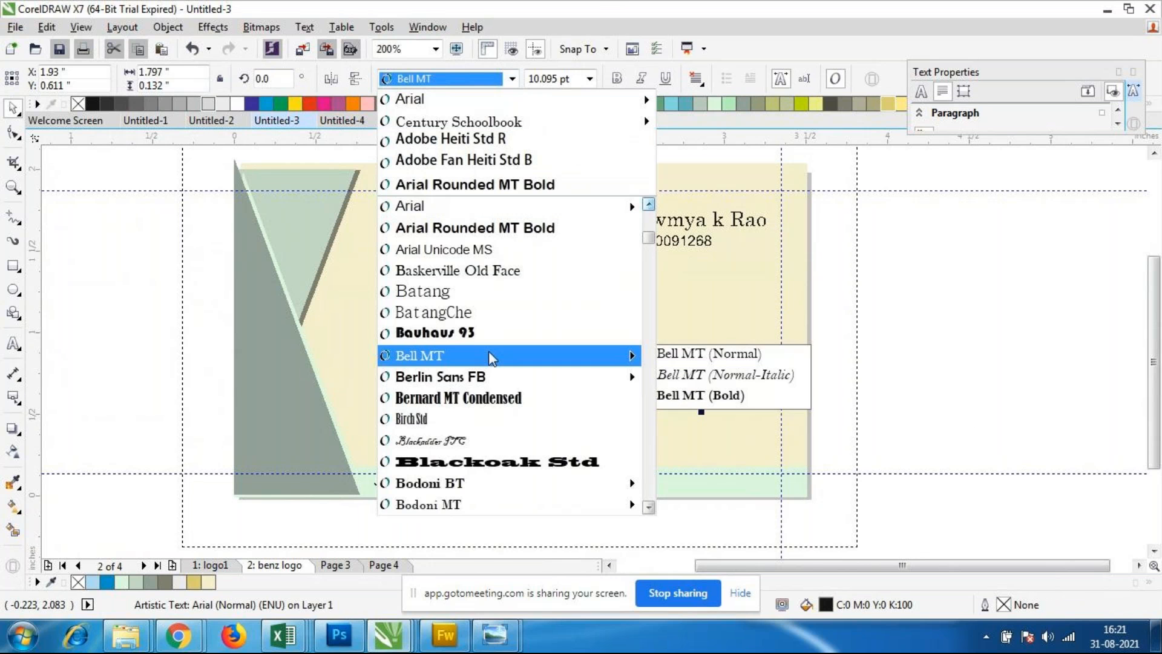
pyautogui.scroll(-2, 484, 337)
pyautogui.scroll(-2, 484, 337)
pyautogui.click(460, 250)
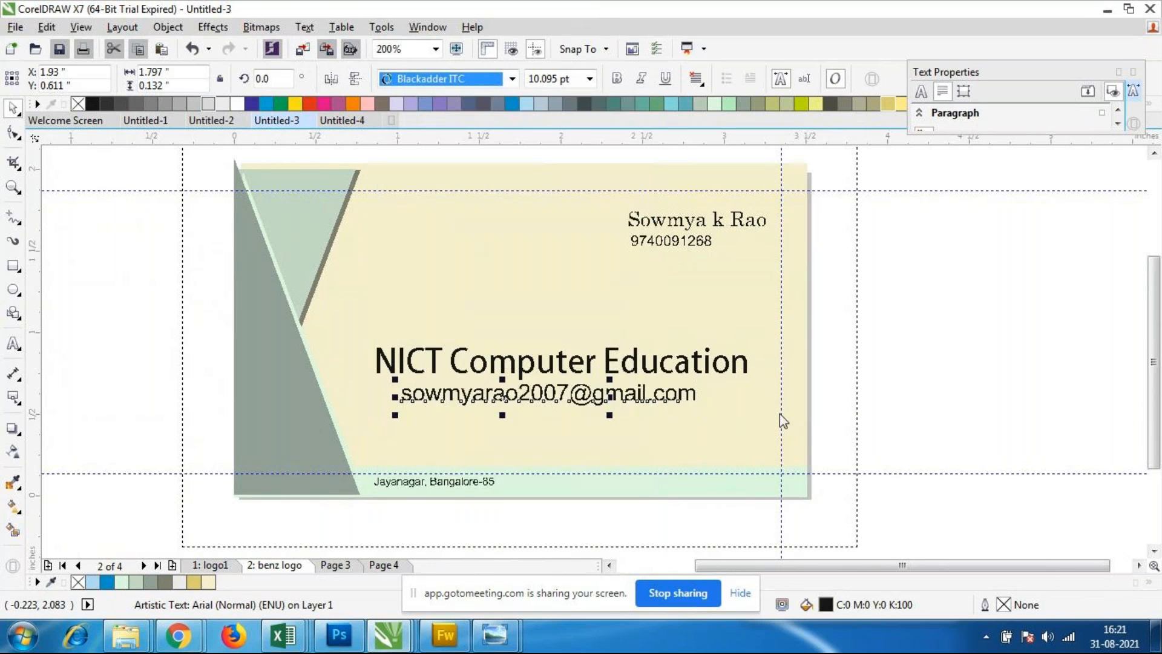
# Step: Try the Brush Script Std font on the e-mail address line, and undo that font change
pyautogui.click(512, 79)
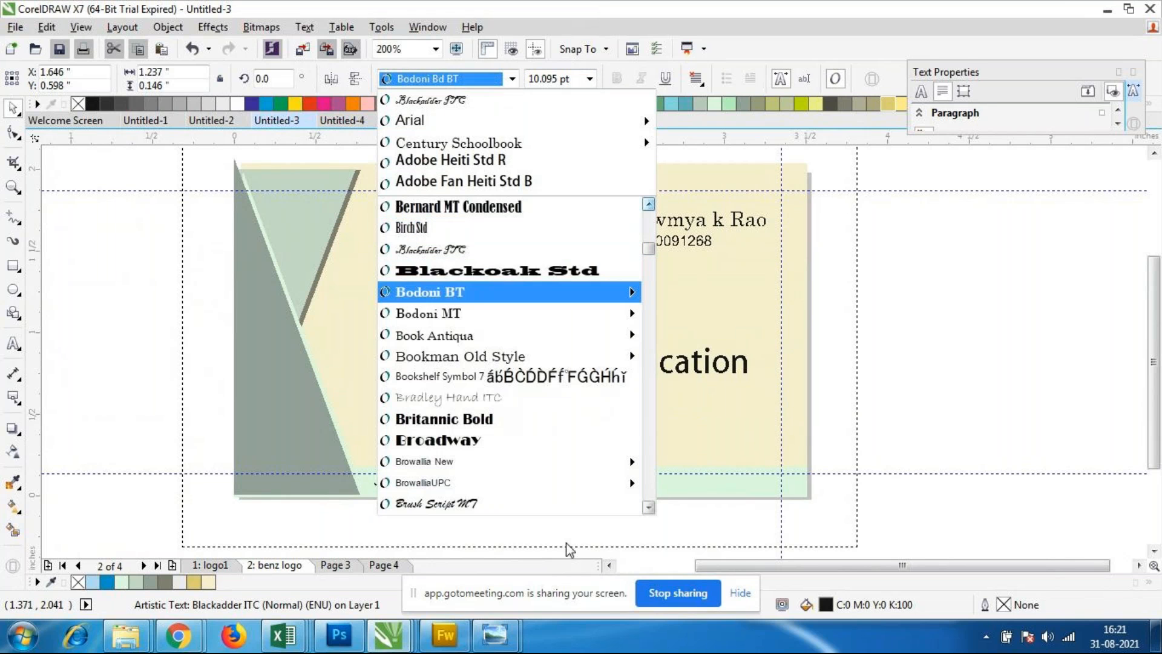
pyautogui.scroll(-4, 498, 443)
pyautogui.scroll(1, 499, 444)
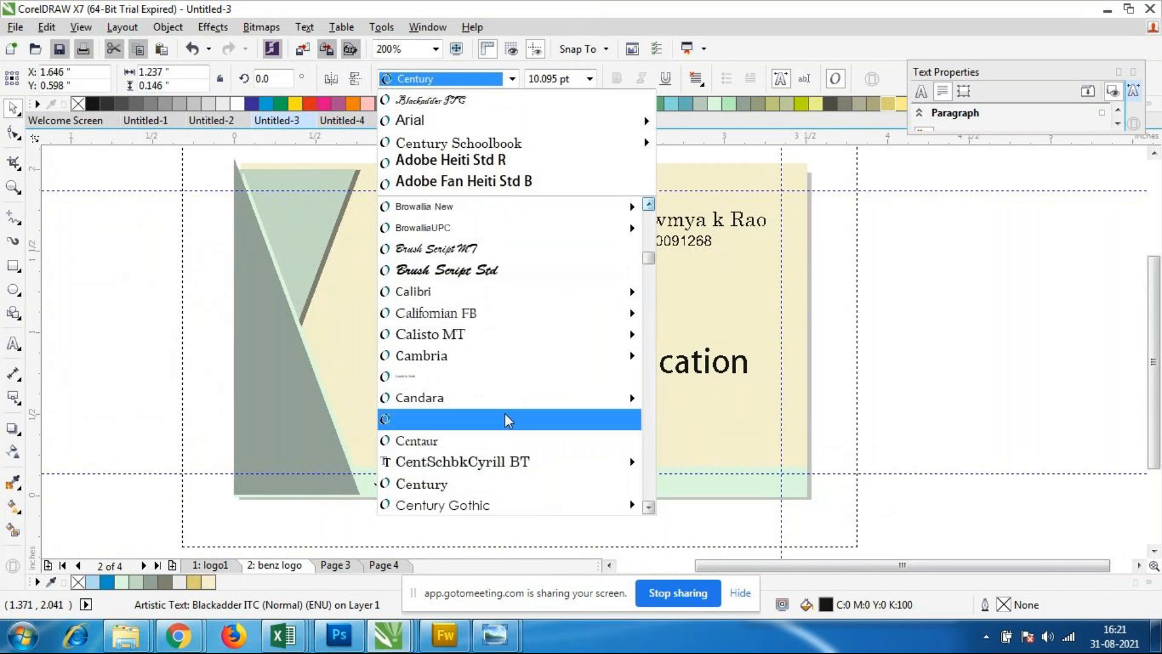
pyautogui.click(427, 267)
pyautogui.scroll(2, 434, 403)
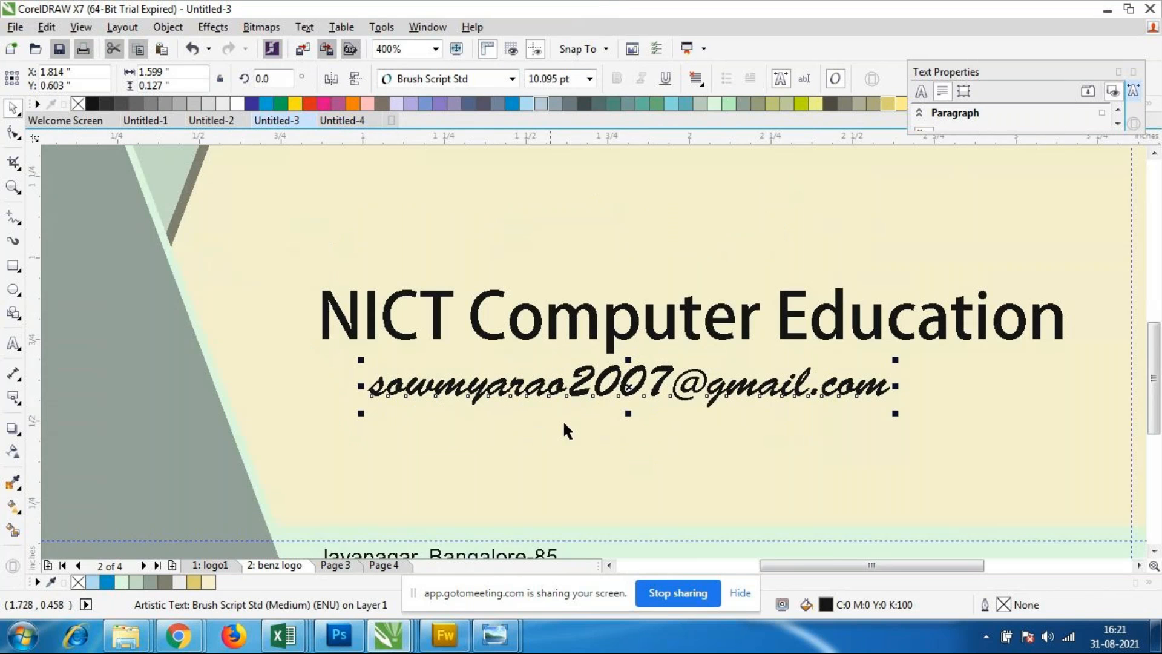
pyautogui.hotkey('ctrl', 'z')
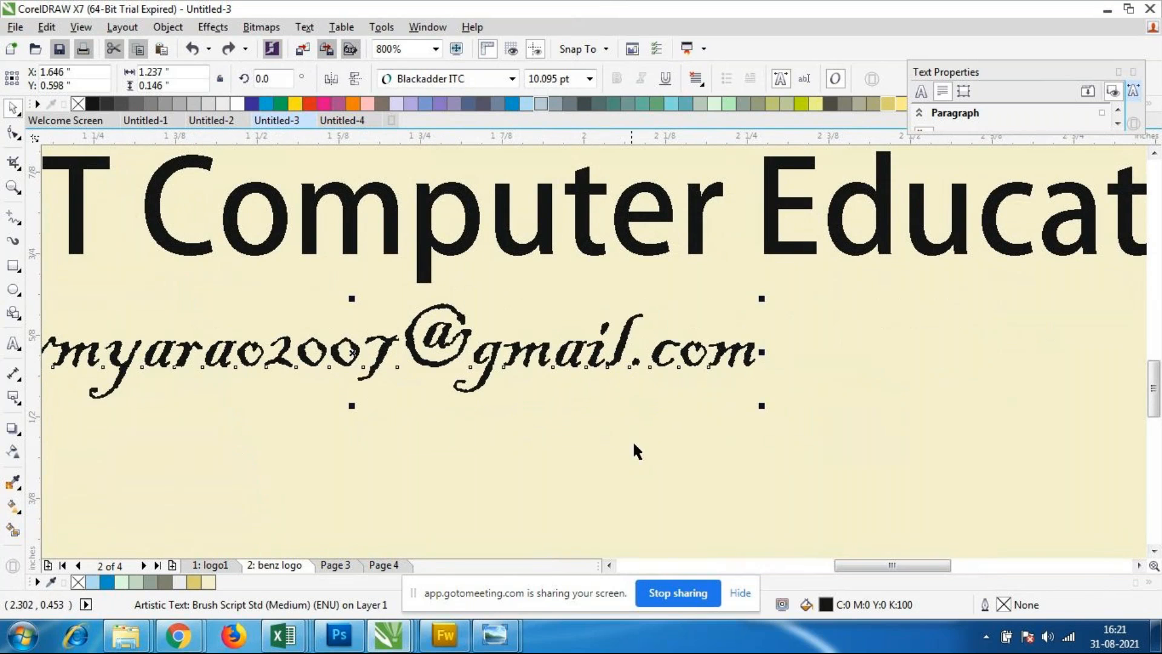
pyautogui.scroll(-2, 630, 436)
pyautogui.scroll(1, 633, 432)
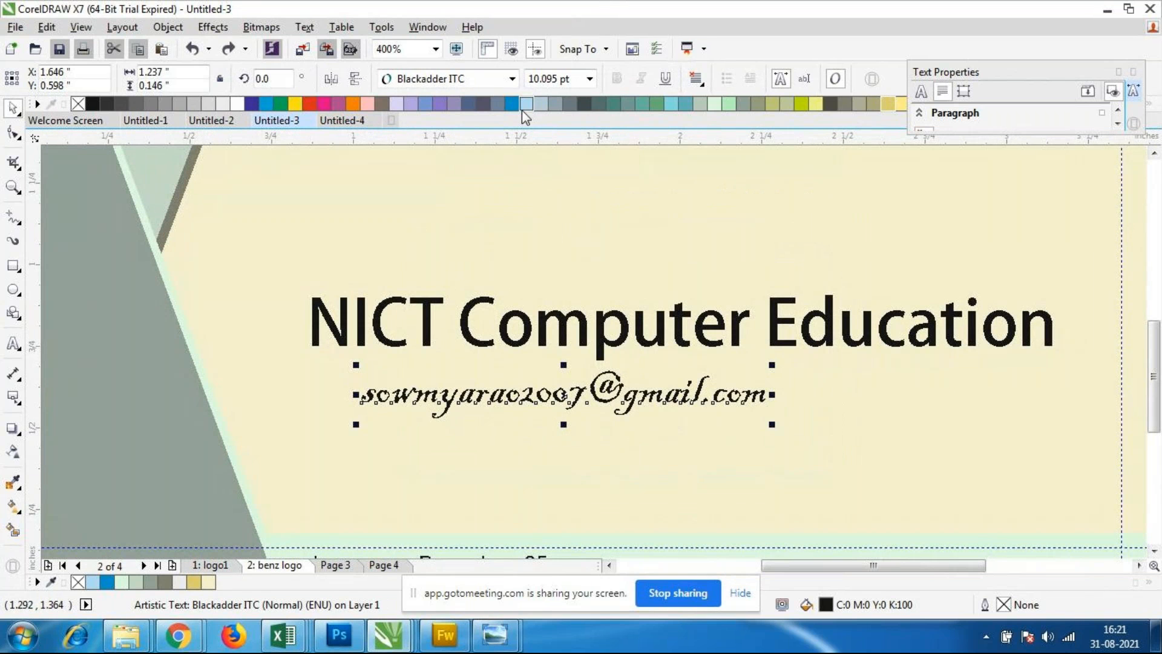
# Step: Try the Bodoni Bd BT font on the e-mail address line and view it on the whole card
pyautogui.click(512, 78)
pyautogui.moveTo(478, 279)
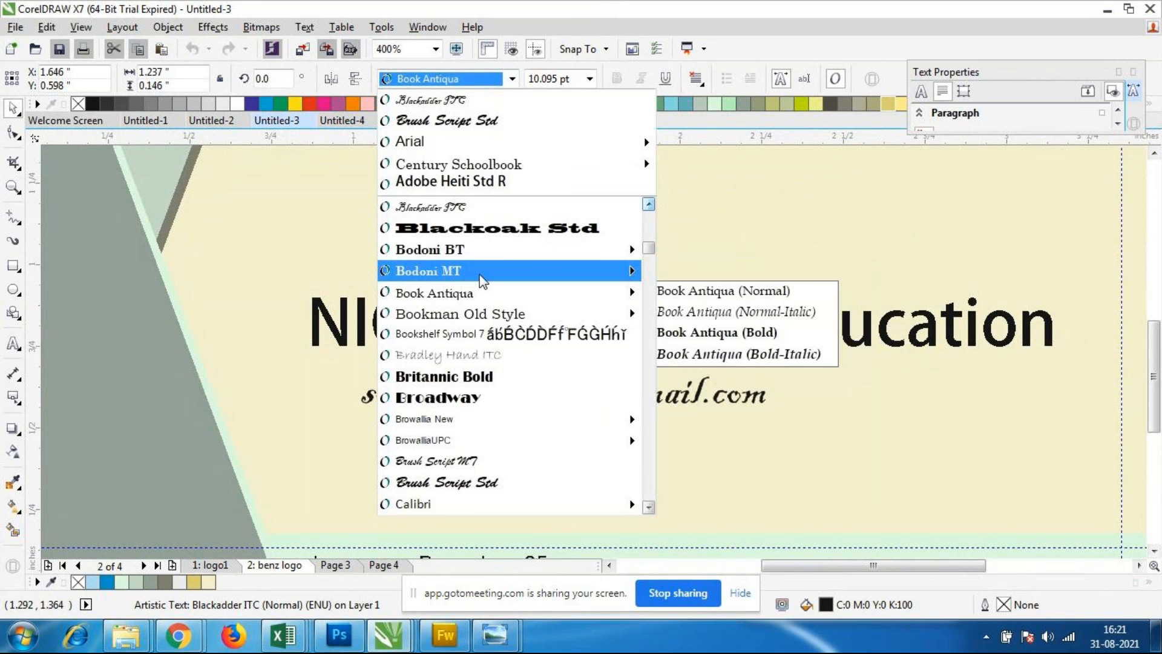
pyautogui.click(478, 260)
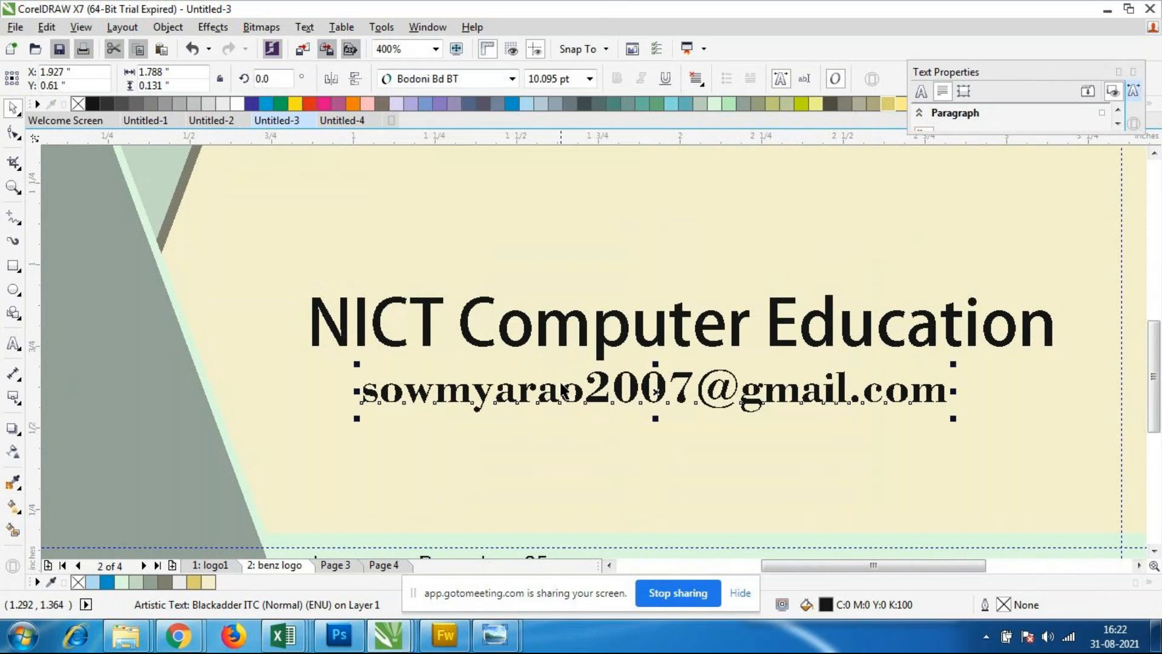
pyautogui.click(766, 432)
pyautogui.scroll(-1, 690, 373)
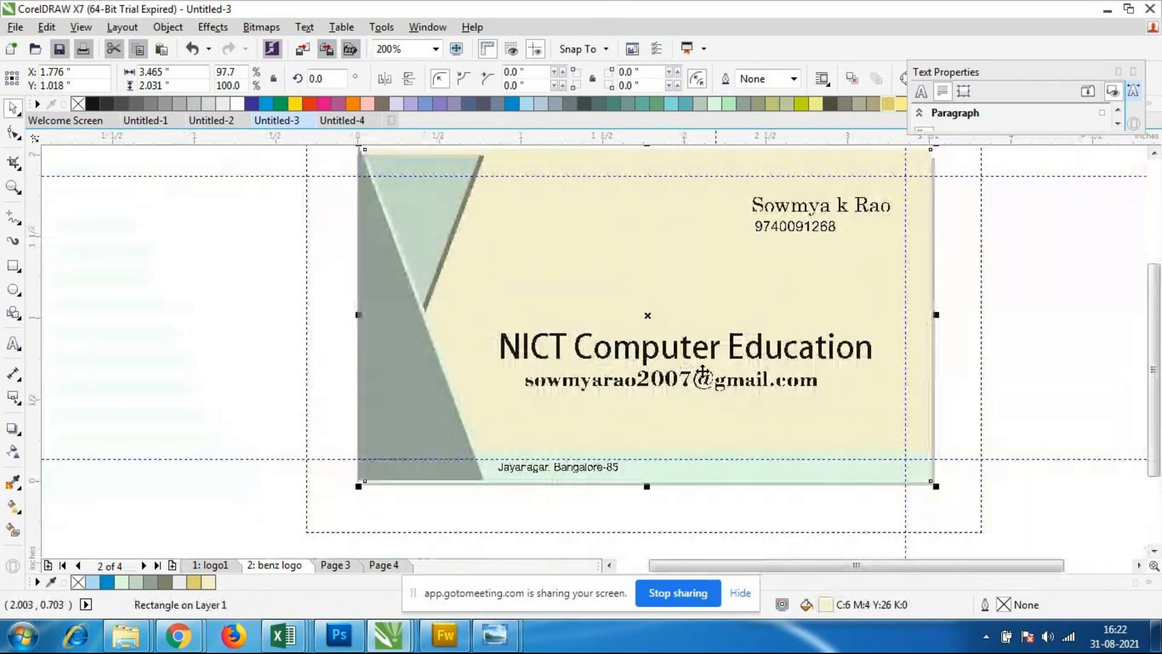
# Step: Try the Bookman Old Style font on the e-mail address line
pyautogui.click(615, 384)
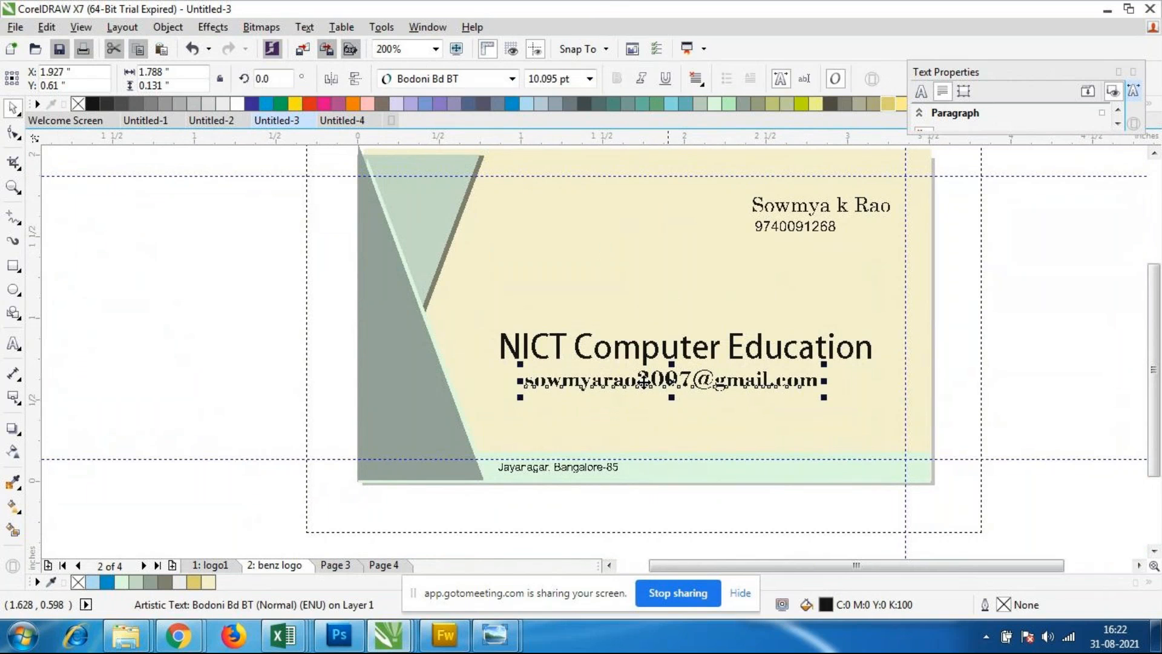
pyautogui.click(512, 79)
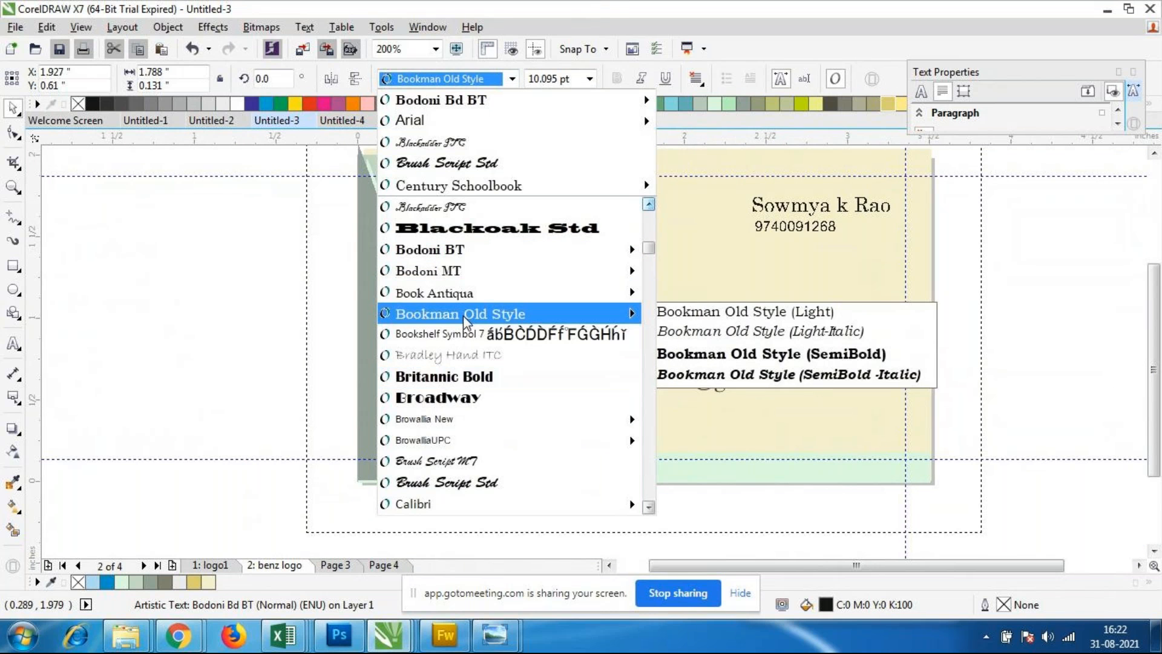
pyautogui.click(463, 315)
pyautogui.click(701, 439)
# Step: Set the font of the e-mail address line to Arial (Normal)
pyautogui.click(705, 388)
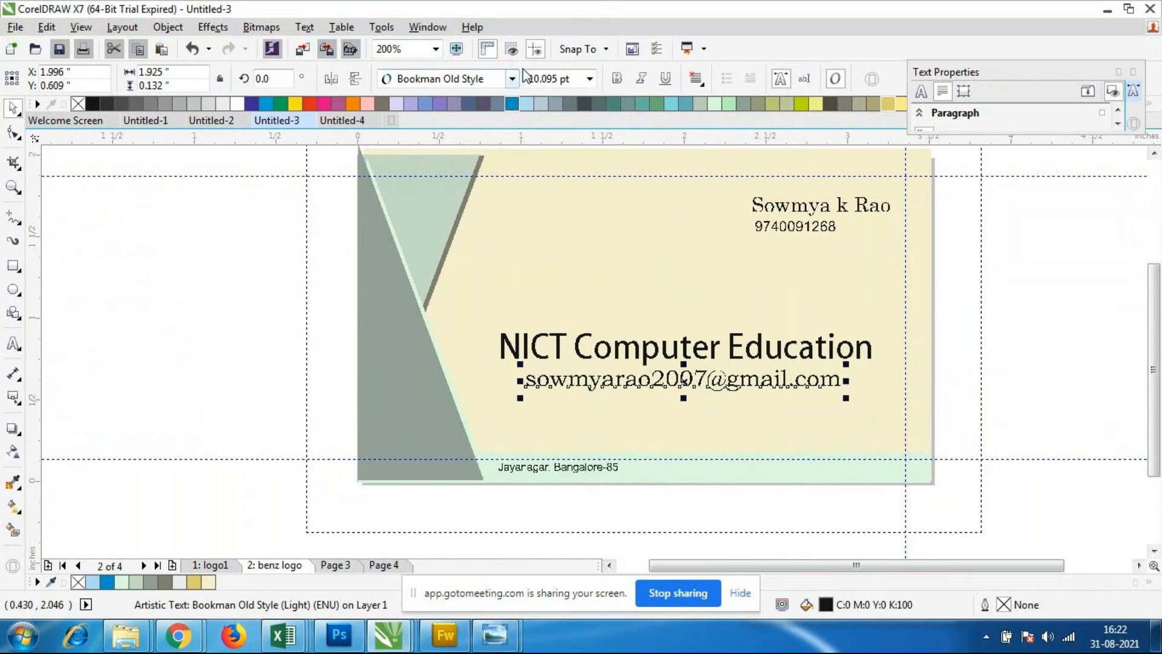
pyautogui.click(512, 79)
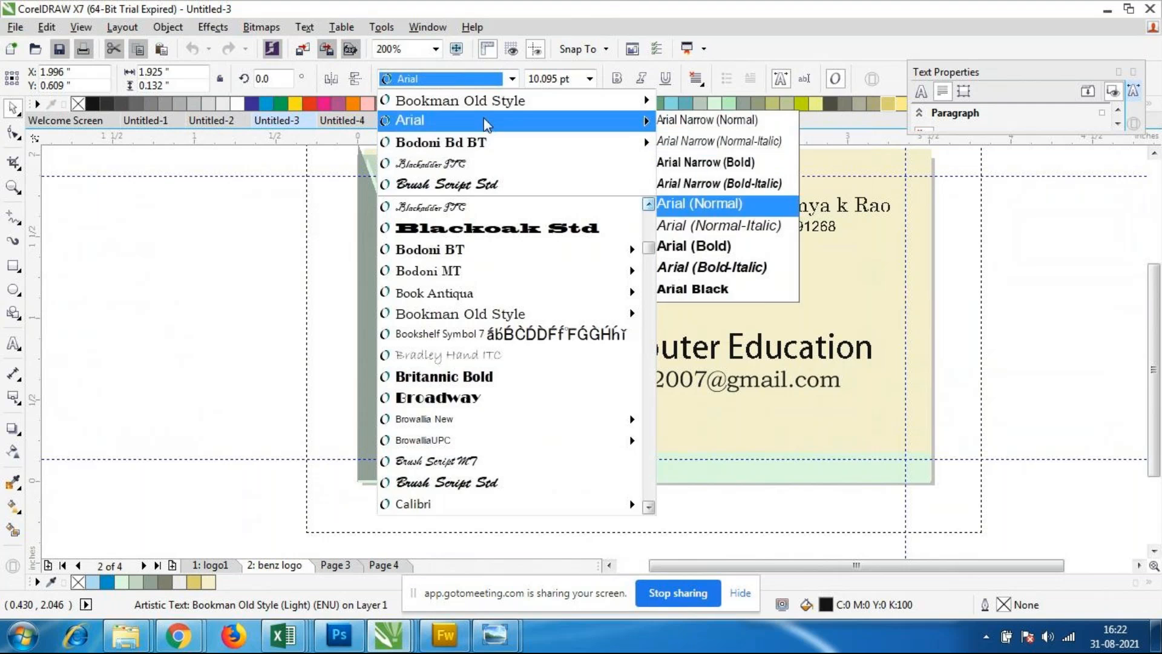
pyautogui.click(699, 204)
pyautogui.click(738, 439)
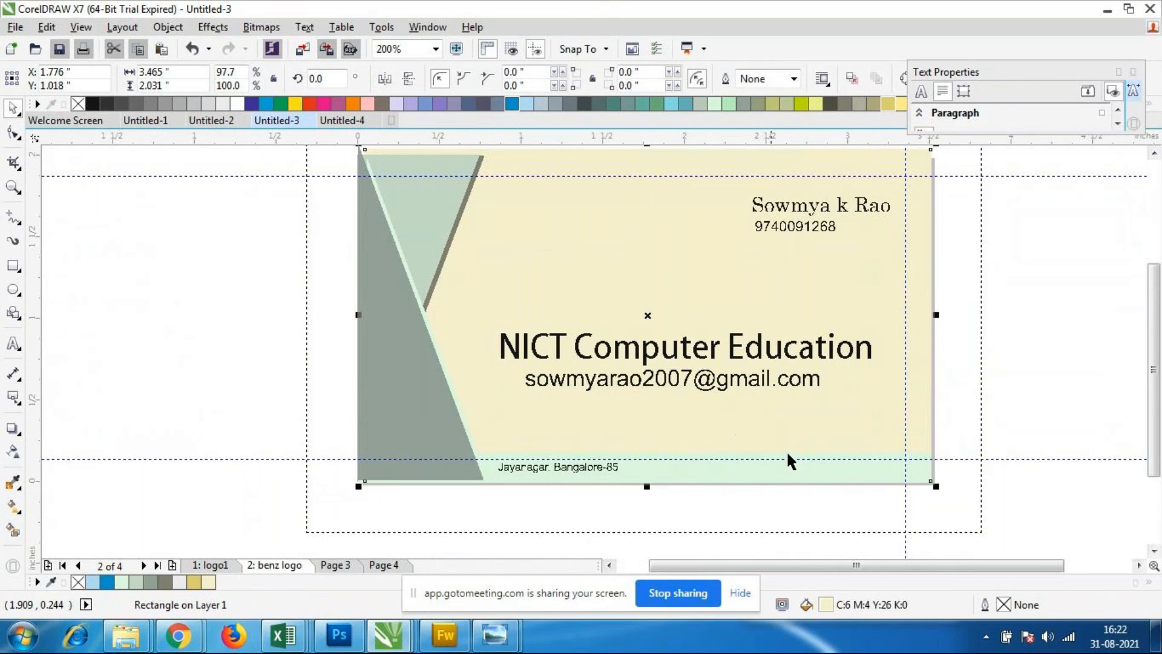
pyautogui.scroll(-2, 787, 449)
pyautogui.scroll(2, 899, 383)
pyautogui.scroll(-2, 692, 337)
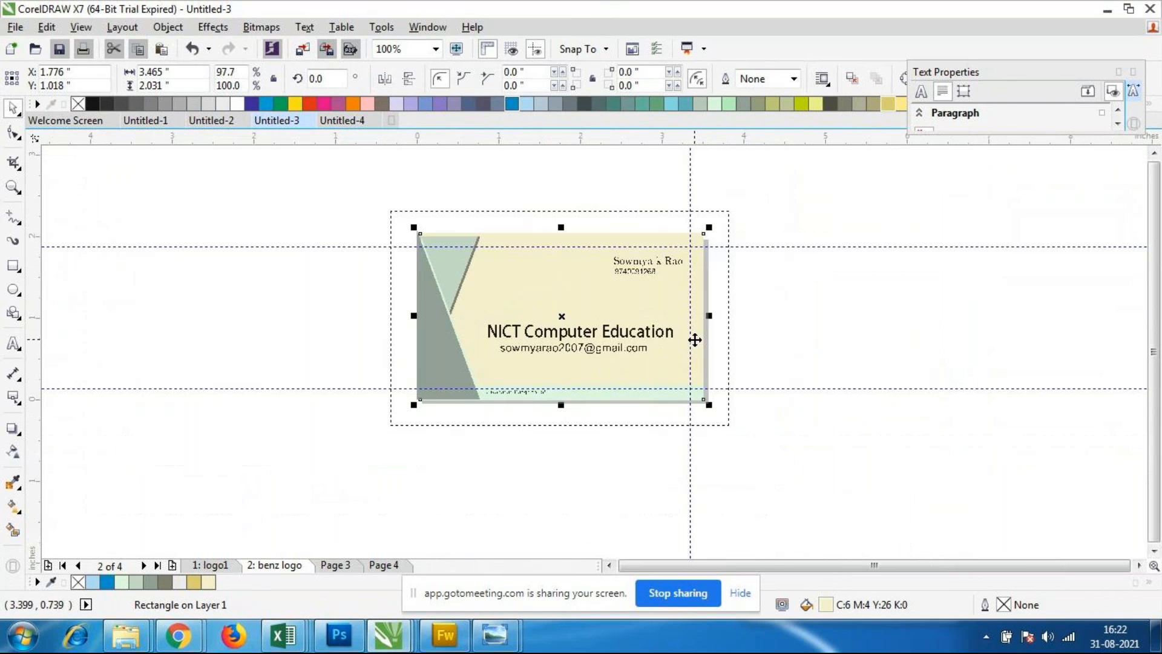
pyautogui.scroll(1, 682, 333)
pyautogui.scroll(-1, 589, 332)
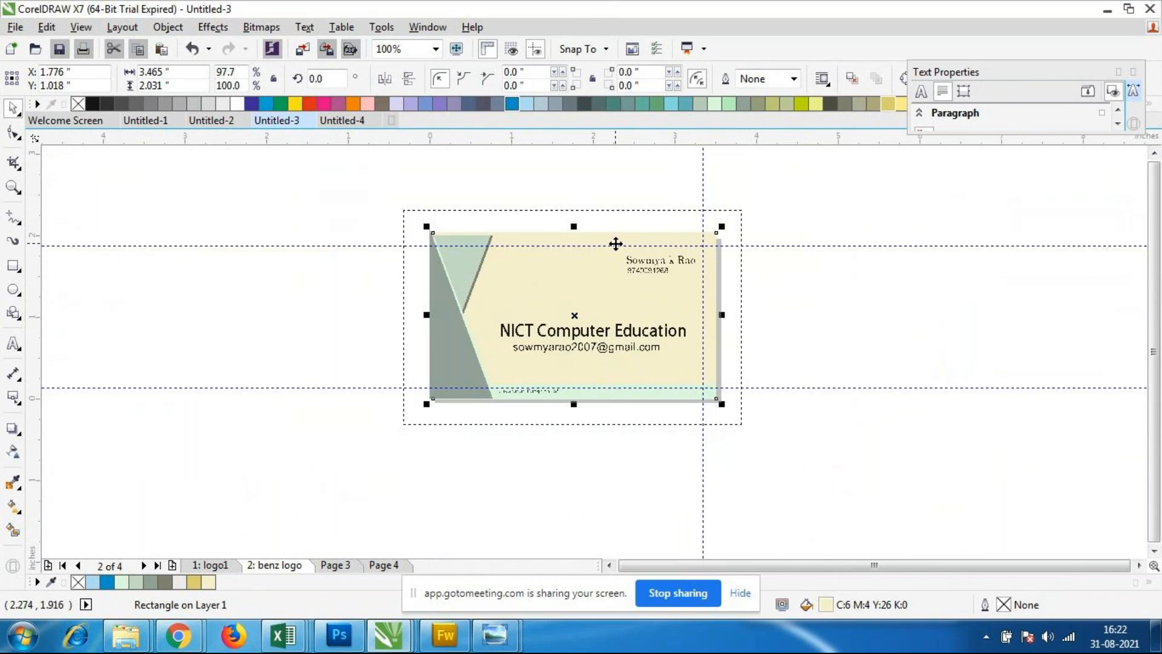
# Step: Stretch the upper light green triangle upward to about 1.999 inches tall, meeting the cream background's top edge
pyautogui.scroll(1, 613, 242)
pyautogui.click(317, 305)
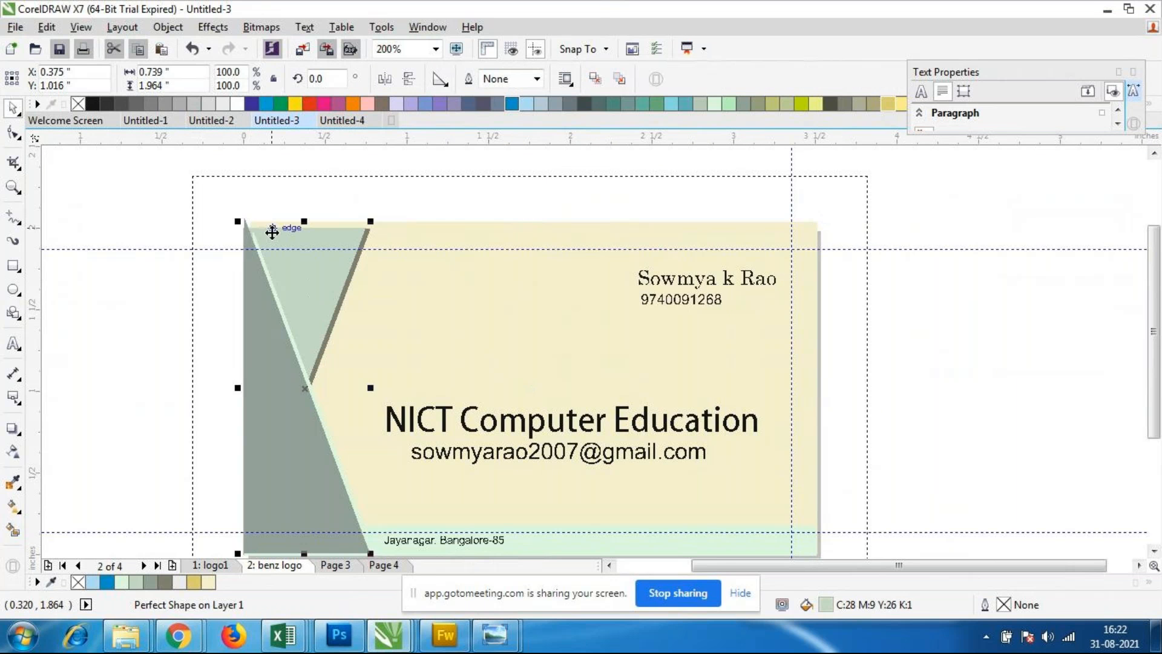
pyautogui.scroll(1, 269, 231)
pyautogui.scroll(1, 267, 243)
pyautogui.moveTo(411, 198); pyautogui.dragTo(414, 181)
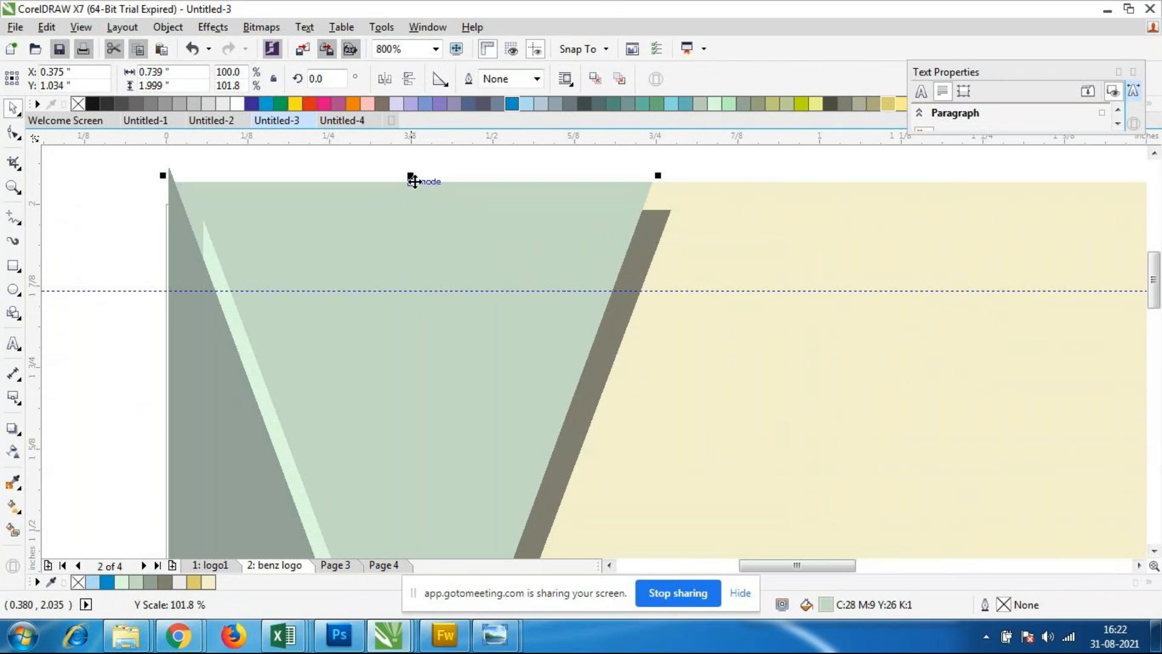
# Step: Stretch the brown triangle behind the light green one upward to about 2.008 inches tall, level with the cream background's top edge
pyautogui.hotkey('ctrl', 'z')
pyautogui.moveTo(428, 204); pyautogui.dragTo(437, 174)
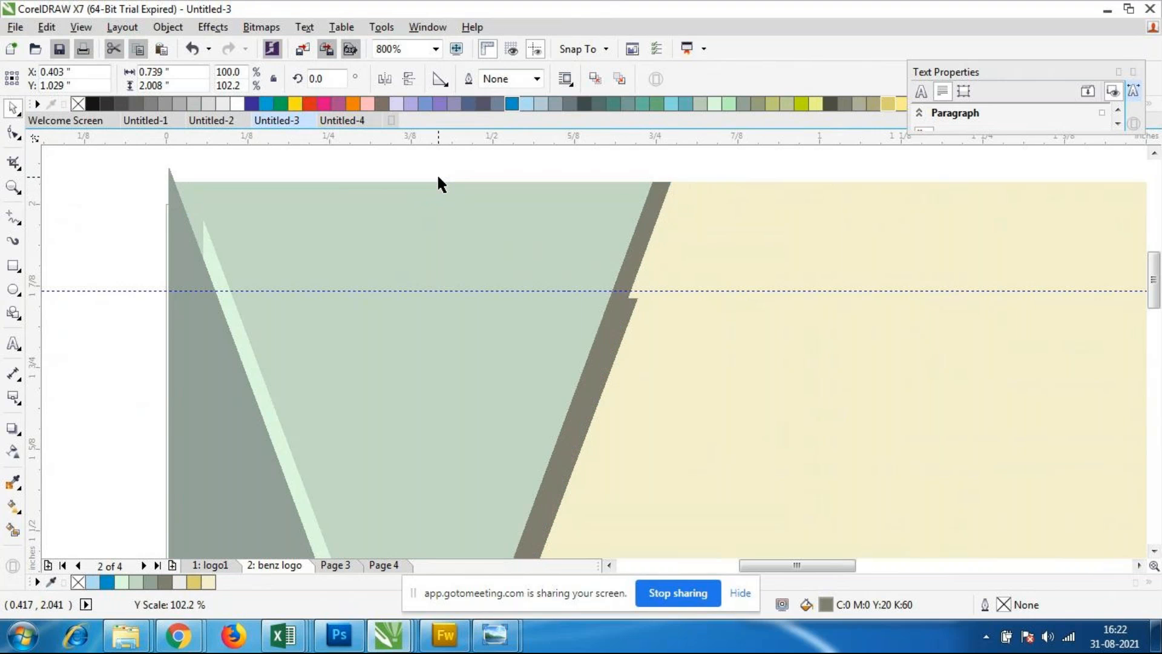
pyautogui.click(383, 167)
# Step: Stretch the pale mint triangle upward to about 2.037 inches tall, so it extends to the card's top edge
pyautogui.click(212, 262)
pyautogui.click(212, 262)
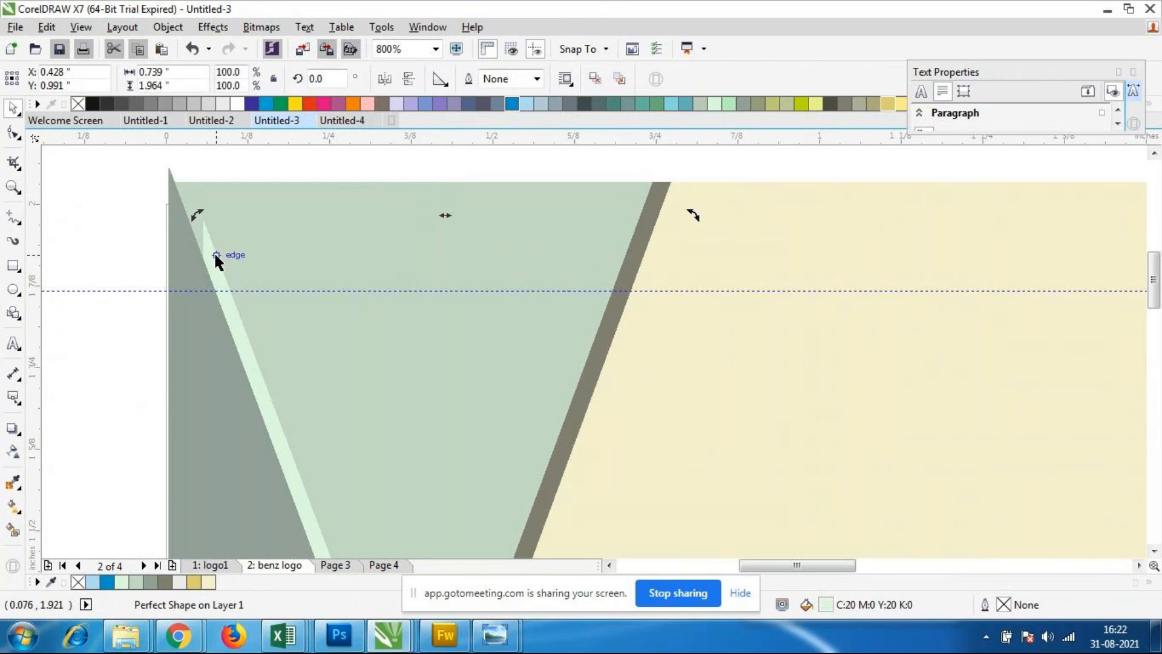
pyautogui.click(83, 263)
pyautogui.click(223, 273)
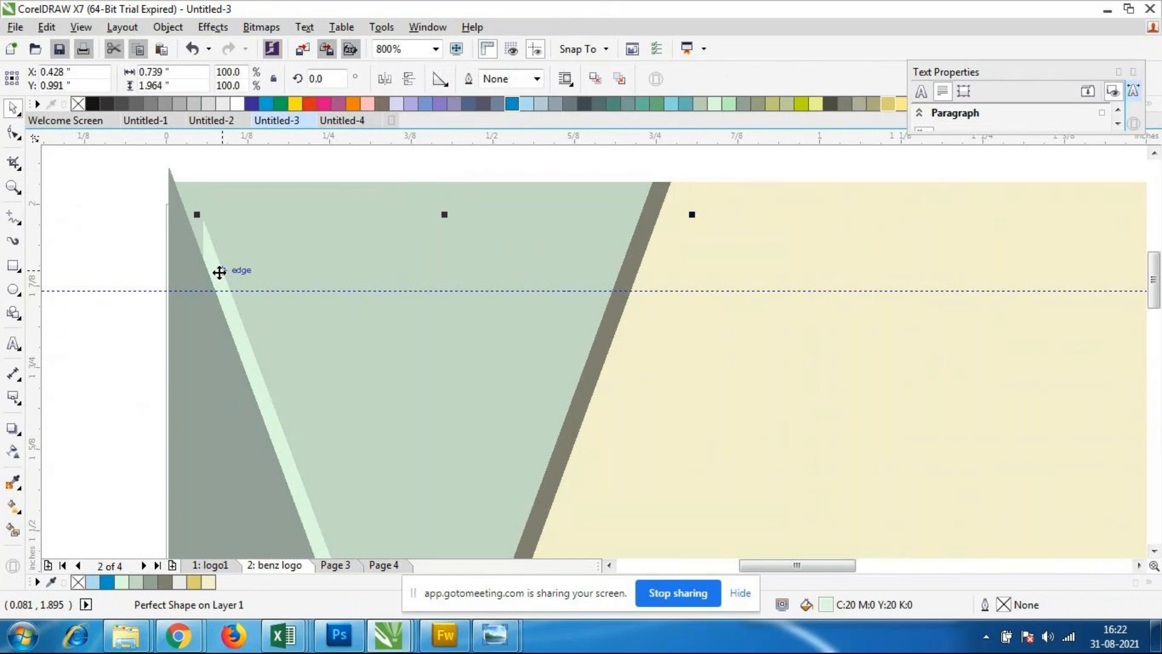
pyautogui.moveTo(444, 215); pyautogui.dragTo(442, 167)
# Step: Widen the pale mint triangle from its left side to about 0.792 inches and nudge it 0.03 inch to the right
pyautogui.scroll(-2, 408, 185)
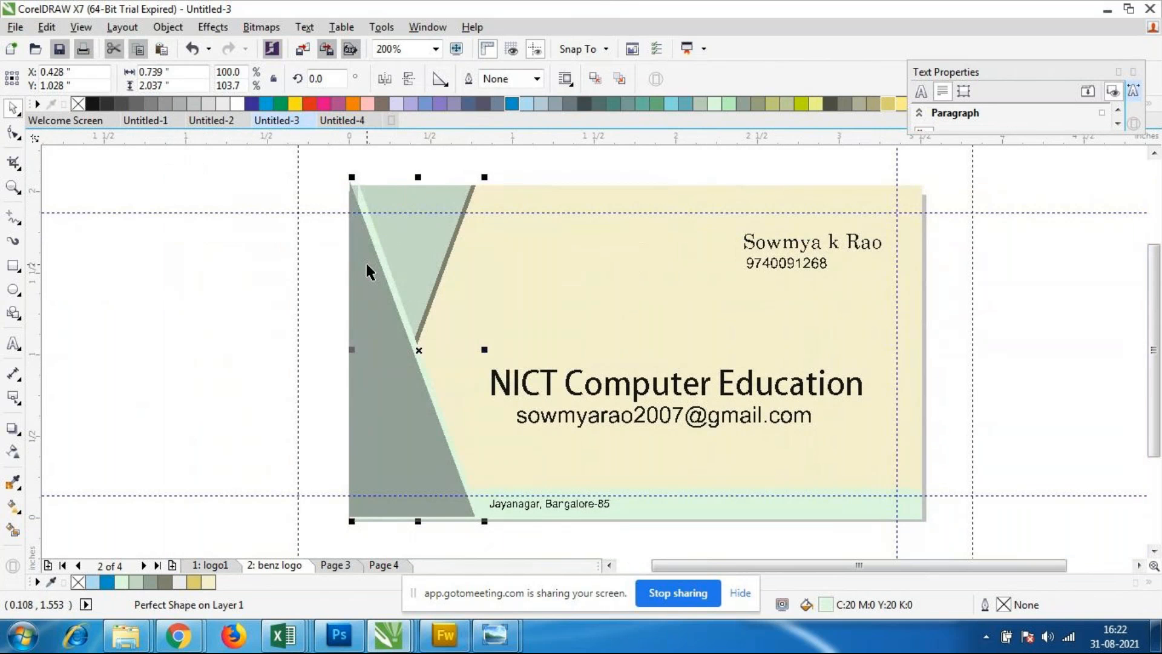
pyautogui.moveTo(351, 349); pyautogui.dragTo(340, 353)
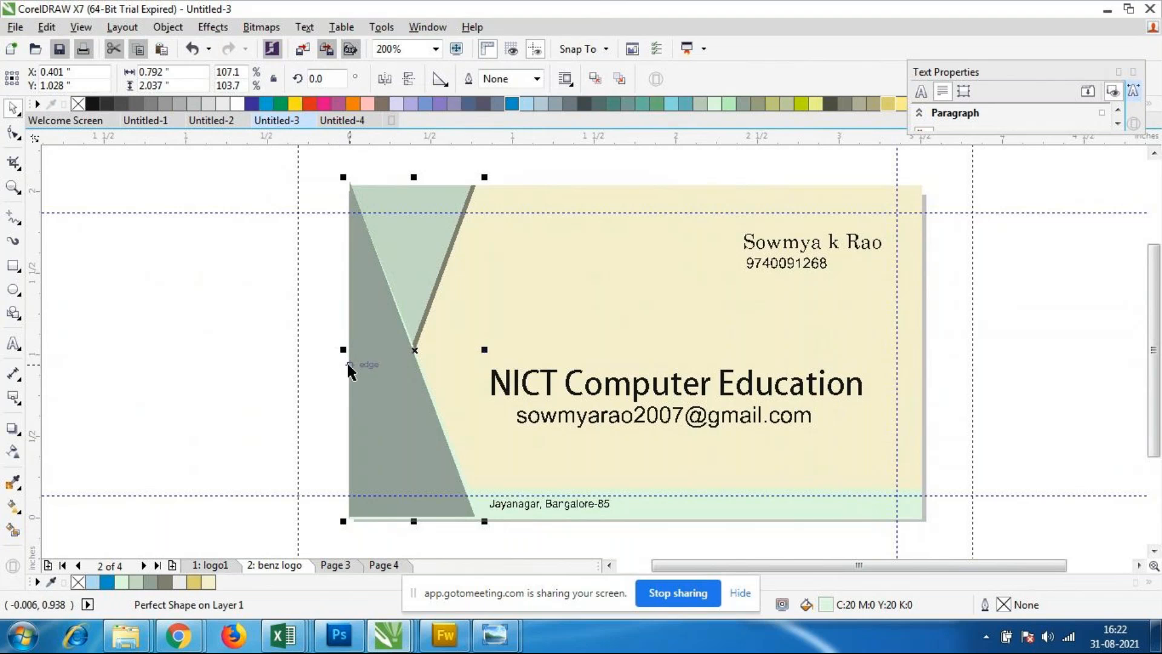
pyautogui.press('Right')
pyautogui.press('Left')
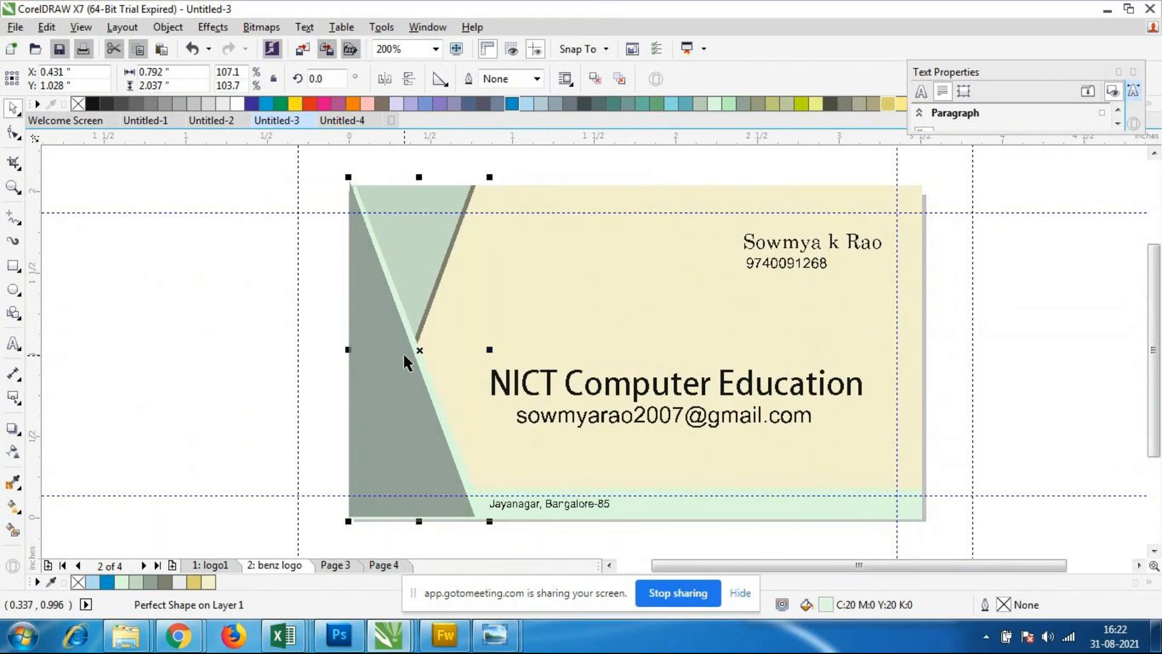
pyautogui.click(302, 422)
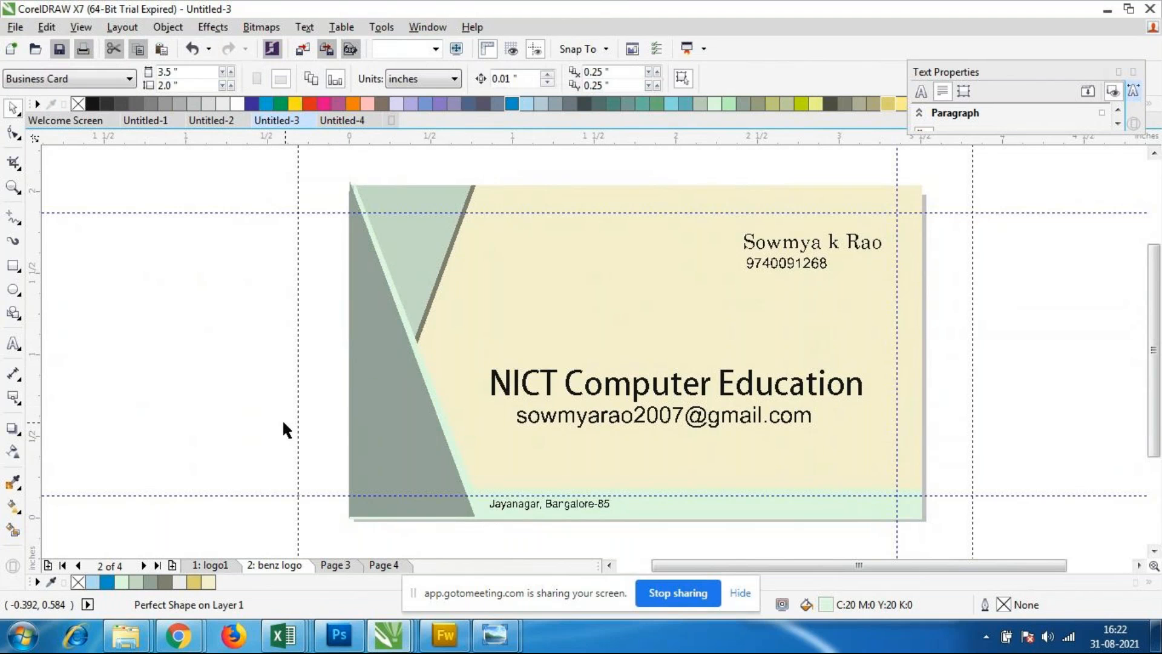
# Step: Inspect the dark grey-green triangle's lower edge and undo the last nudge of the pale mint triangle
pyautogui.scroll(-2, 449, 508)
pyautogui.scroll(5, 301, 355)
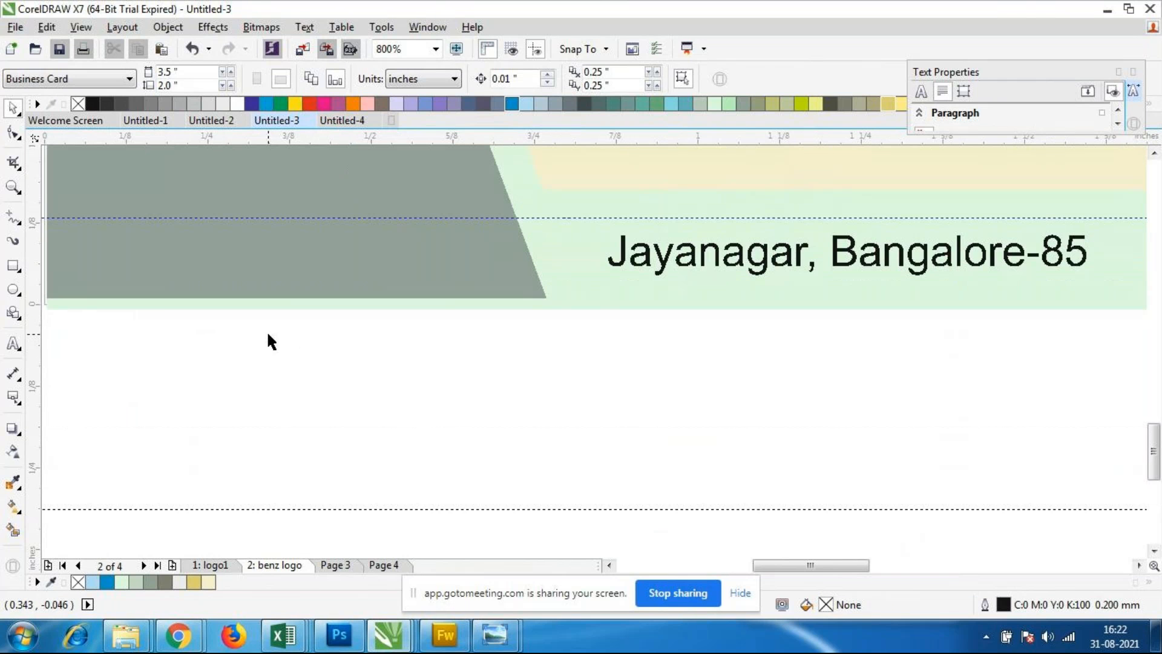
pyautogui.click(295, 234)
pyautogui.scroll(-2, 324, 240)
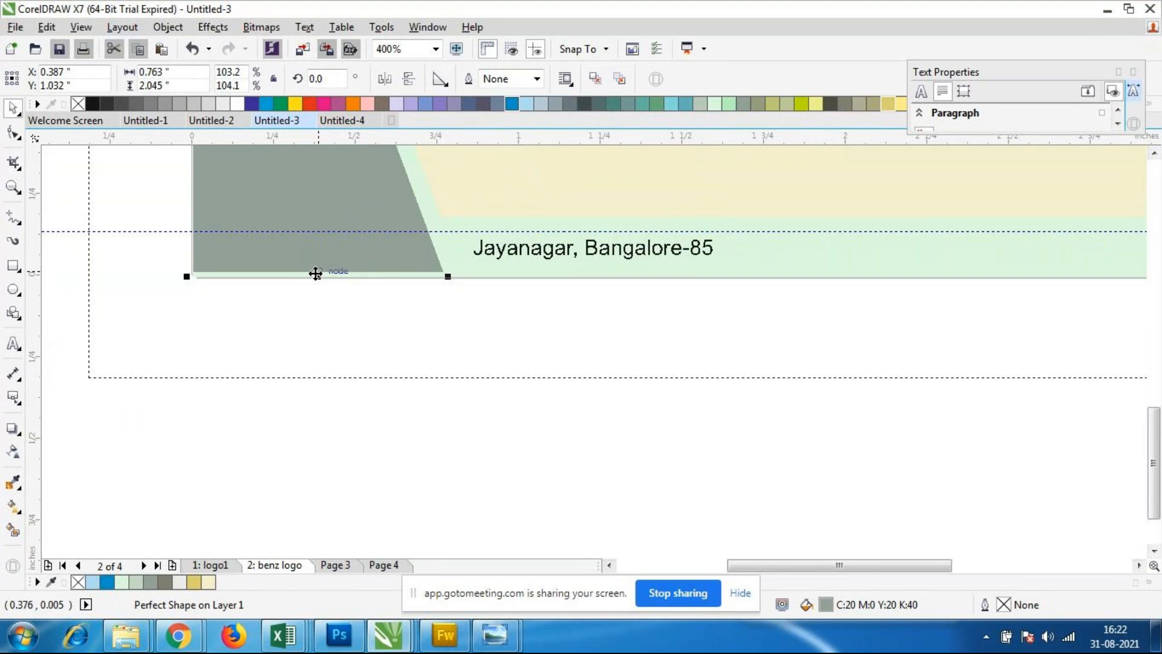
pyautogui.click(316, 273)
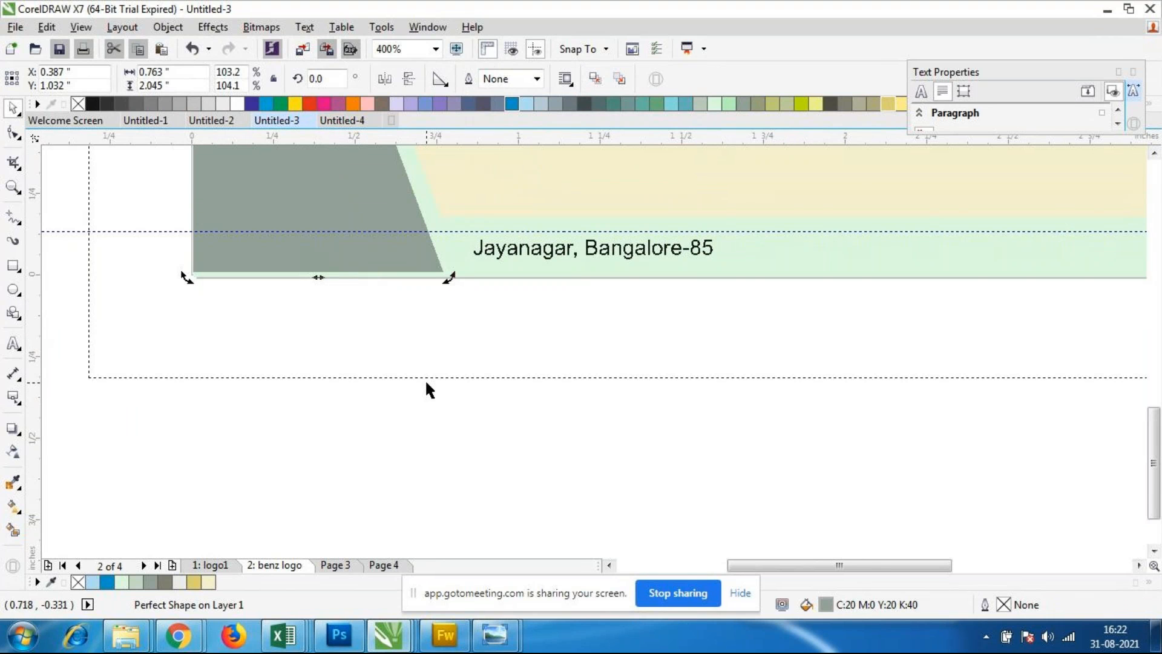
pyautogui.hotkey('ctrl', 'z')
pyautogui.click(385, 385)
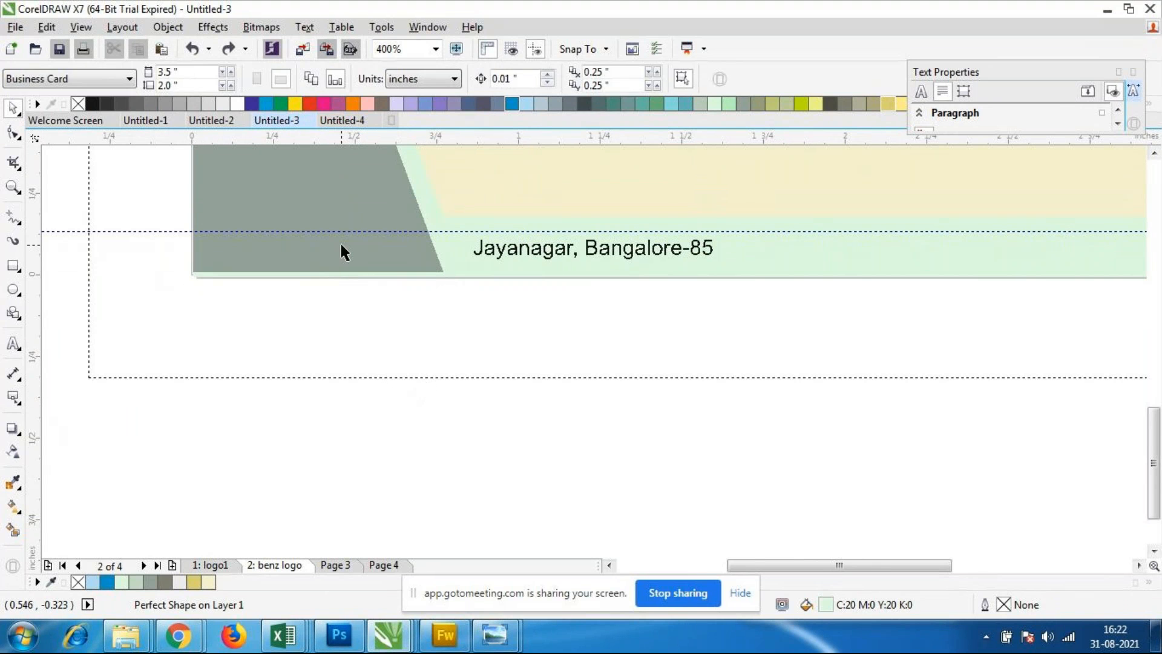
# Step: Stretch the dark grey-green triangle downward to about 2.062 inches tall, meeting the bottom edge of the mint band
pyautogui.click(341, 244)
pyautogui.moveTo(317, 274); pyautogui.dragTo(318, 281)
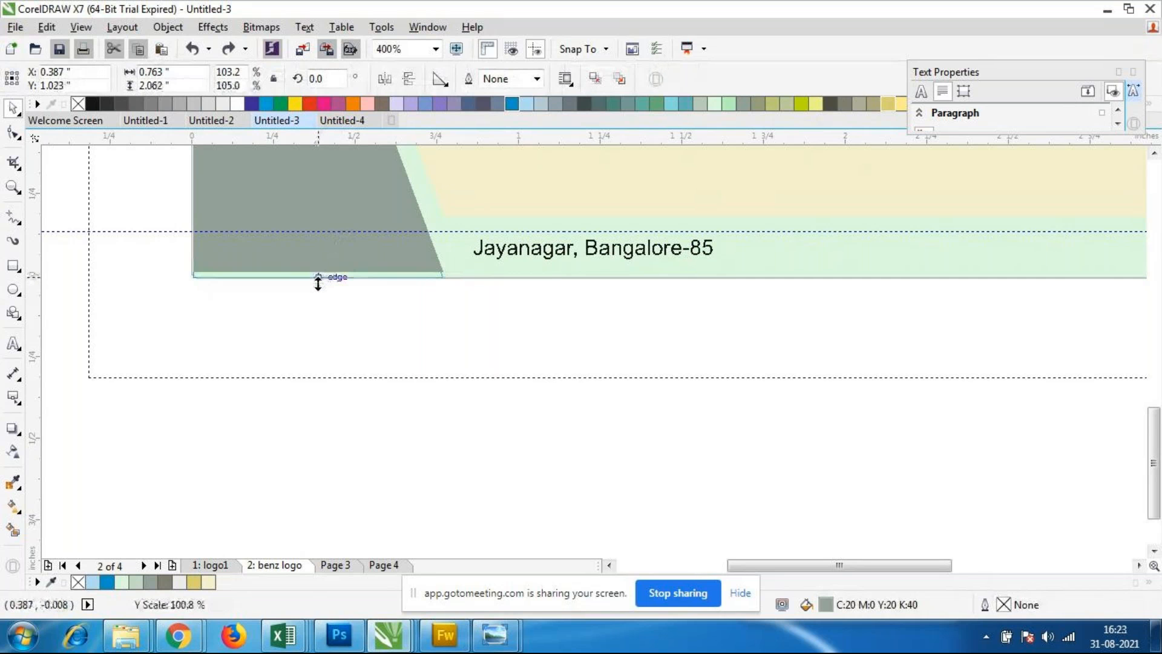
pyautogui.moveTo(317, 281); pyautogui.dragTo(318, 283)
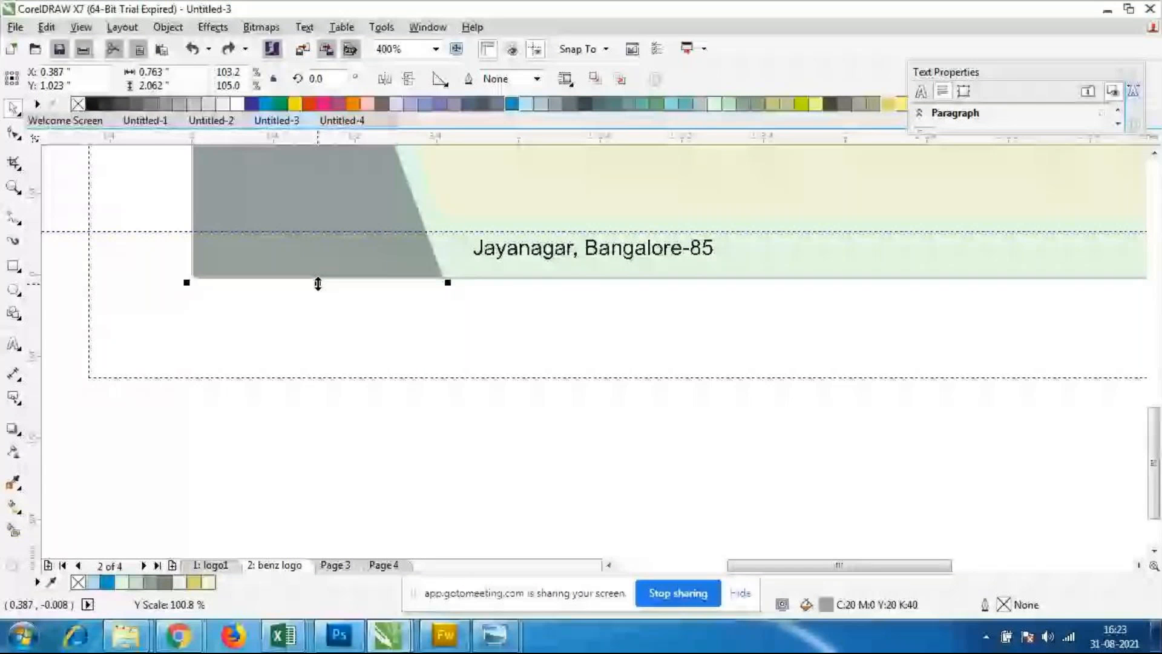
# Step: Check the whole green business card in full-screen preview, then return to the drawing
pyautogui.click(455, 339)
pyautogui.scroll(-1, 455, 339)
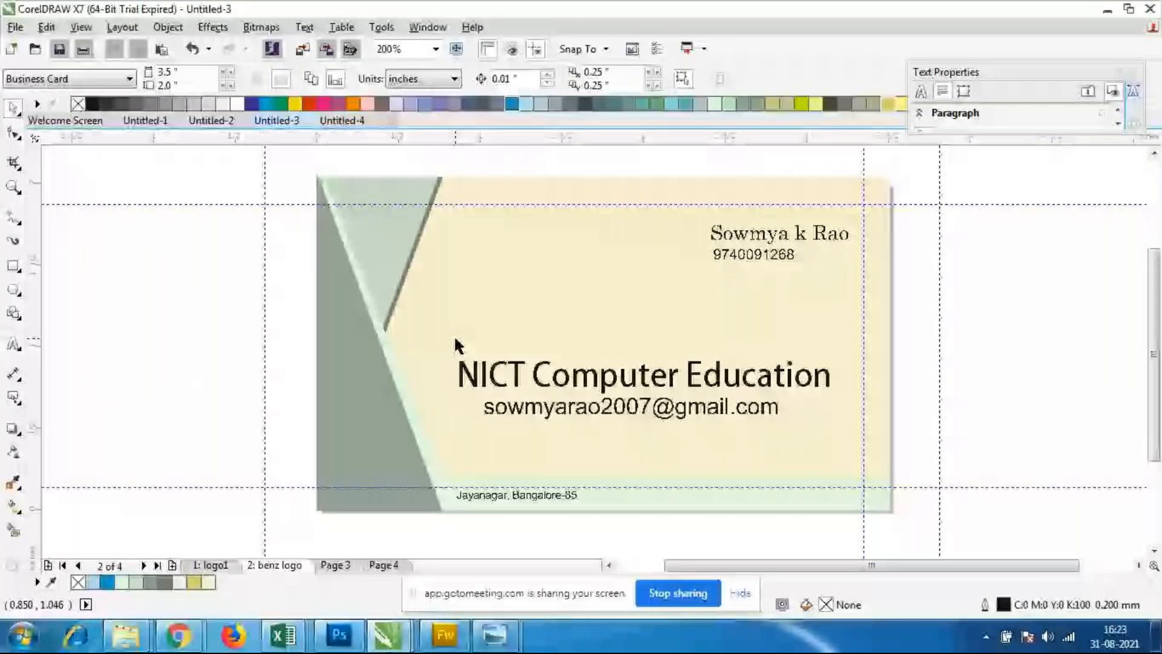
pyautogui.moveTo(574, 366); pyautogui.dragTo(421, 347)
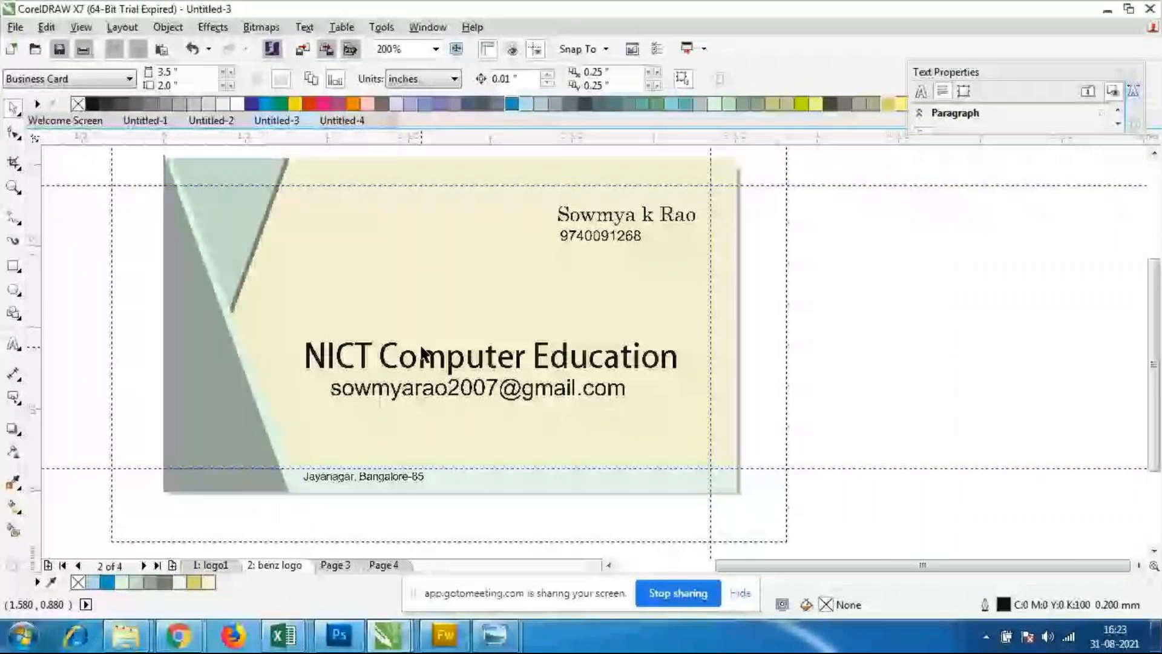
pyautogui.click(81, 28)
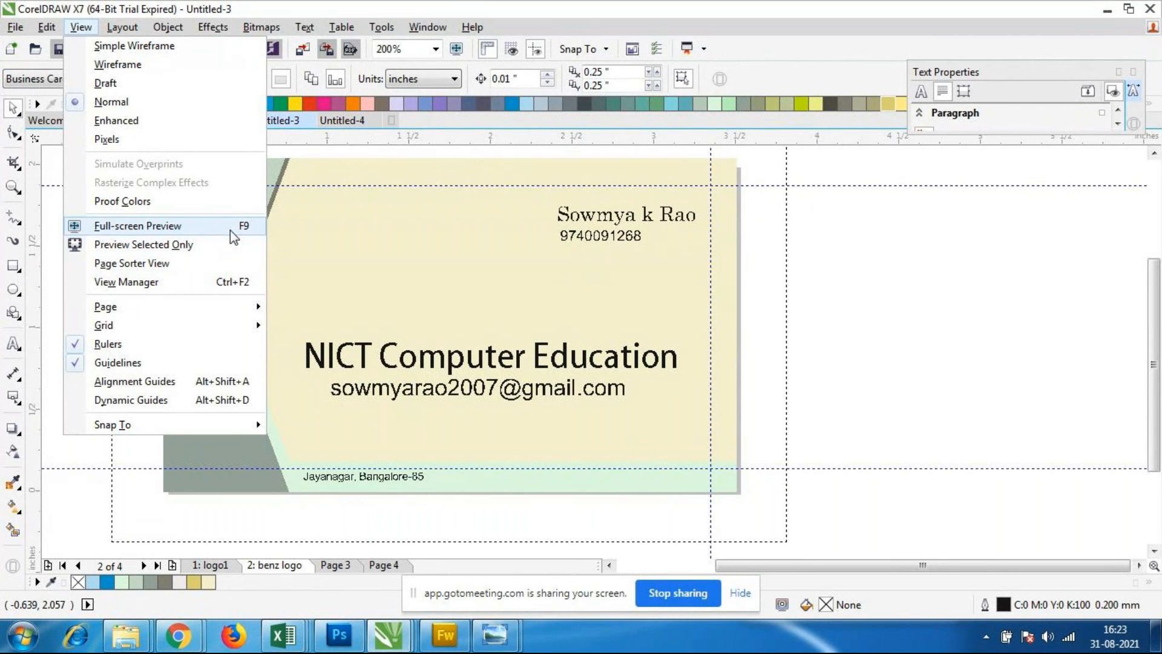
pyautogui.click(150, 229)
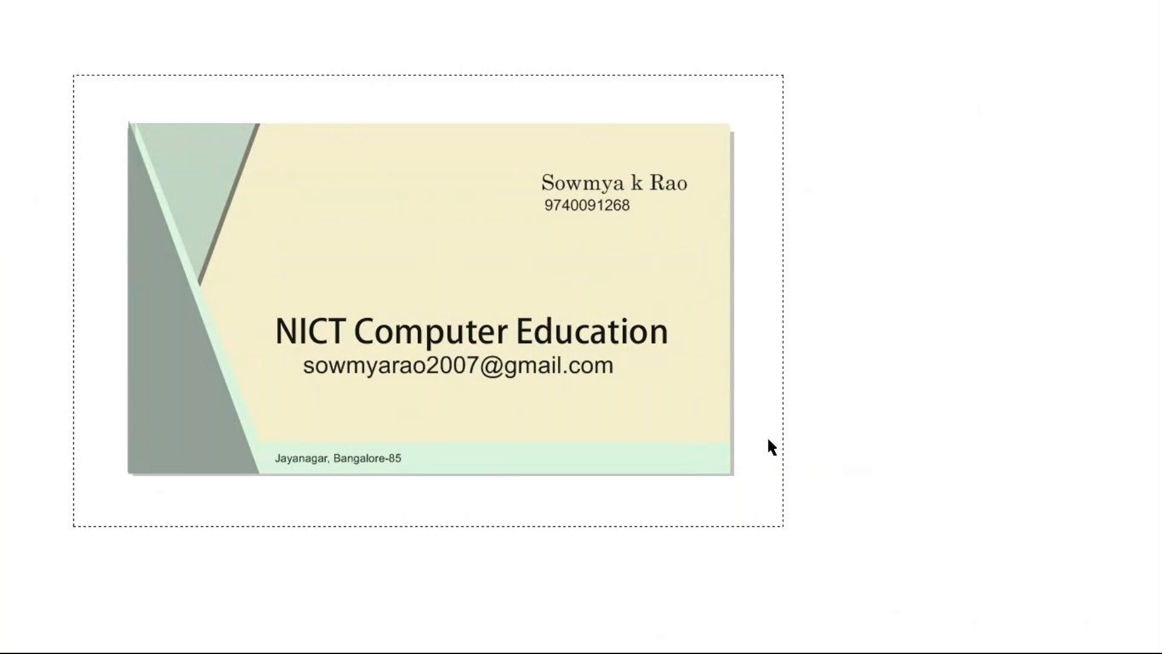
pyautogui.press('Escape')
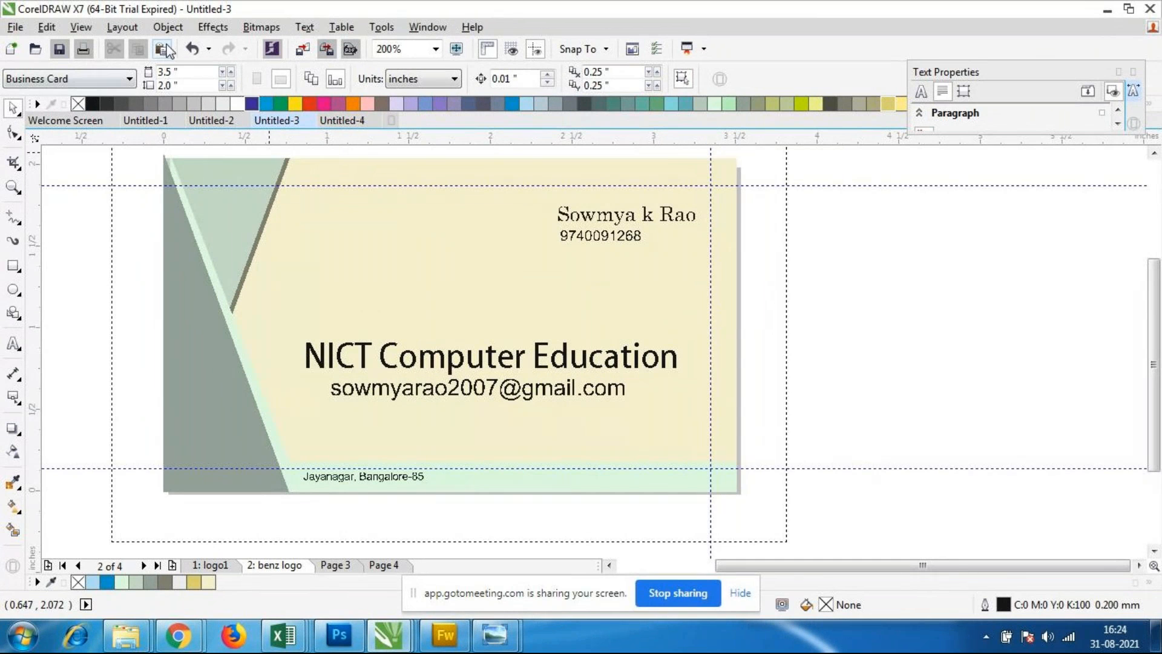
# Step: Preview selected objects only with nothing selected, then preview the whole card full screen again and return to editing
pyautogui.click(122, 27)
pyautogui.click(81, 27)
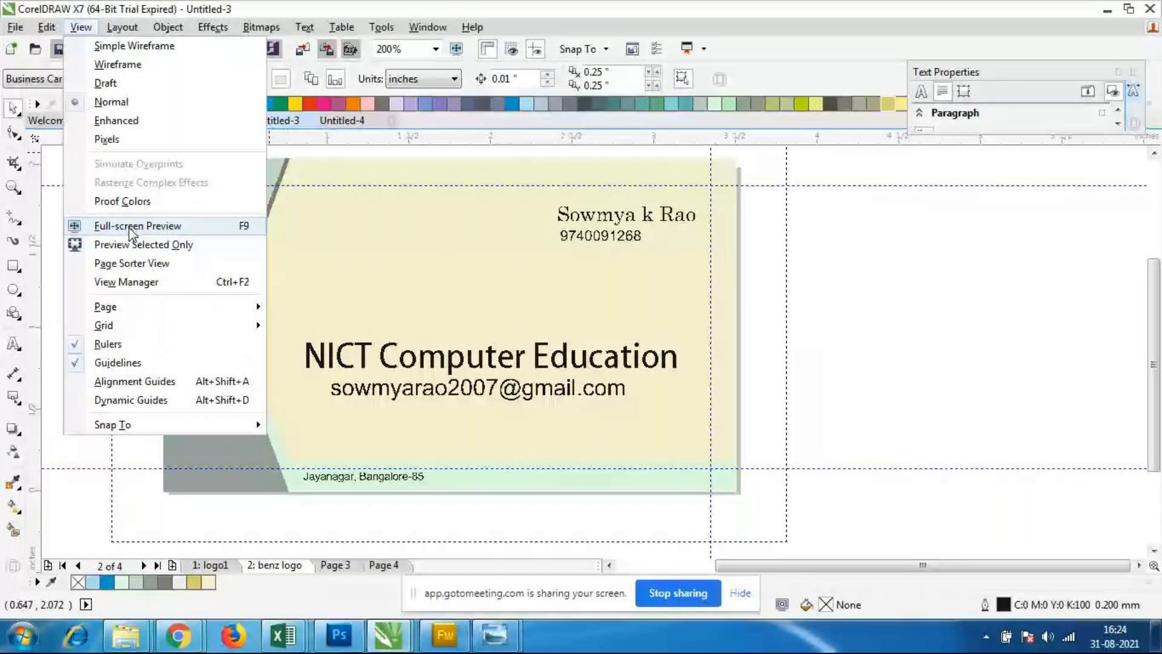
pyautogui.click(168, 247)
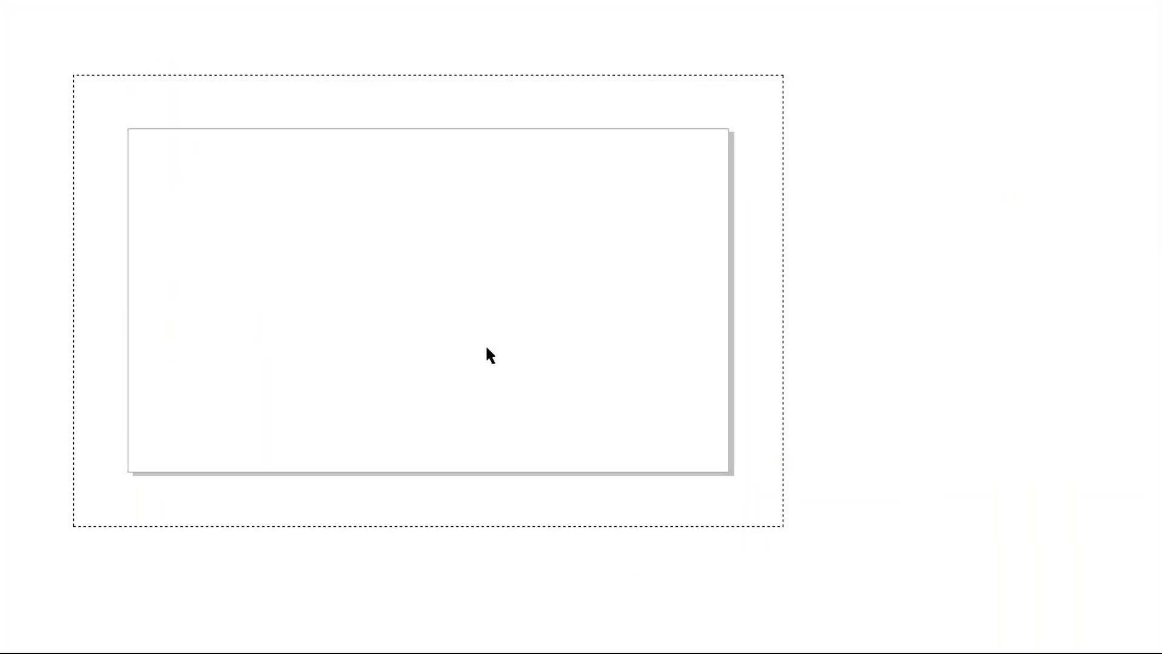
pyautogui.click(487, 349)
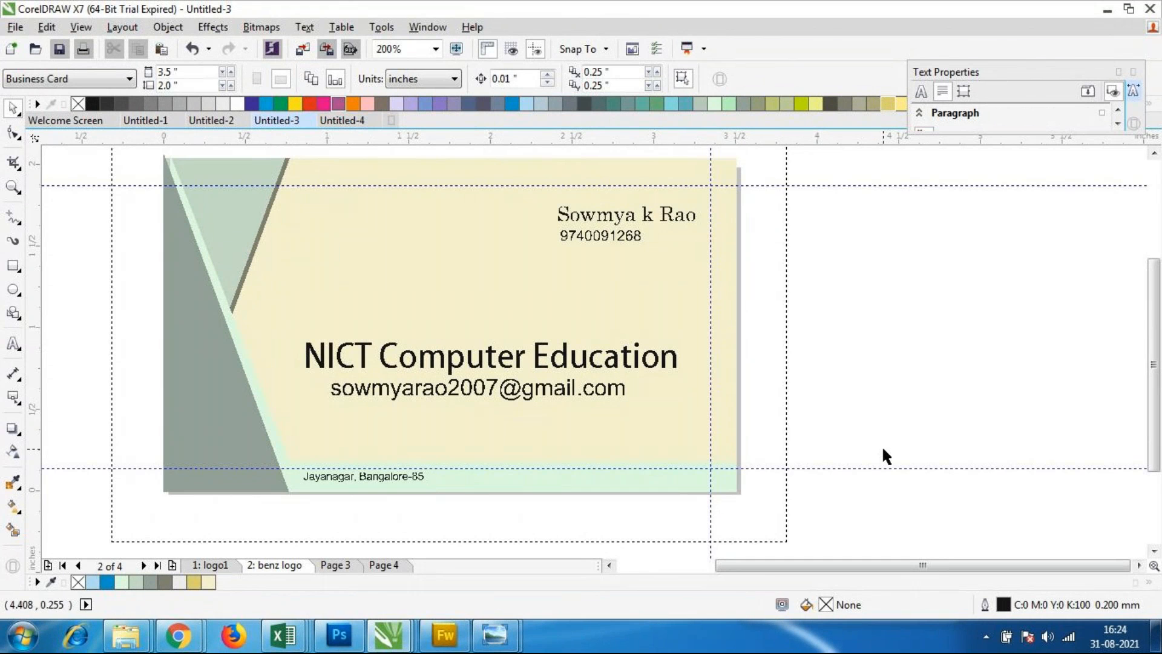
pyautogui.click(84, 28)
pyautogui.click(158, 226)
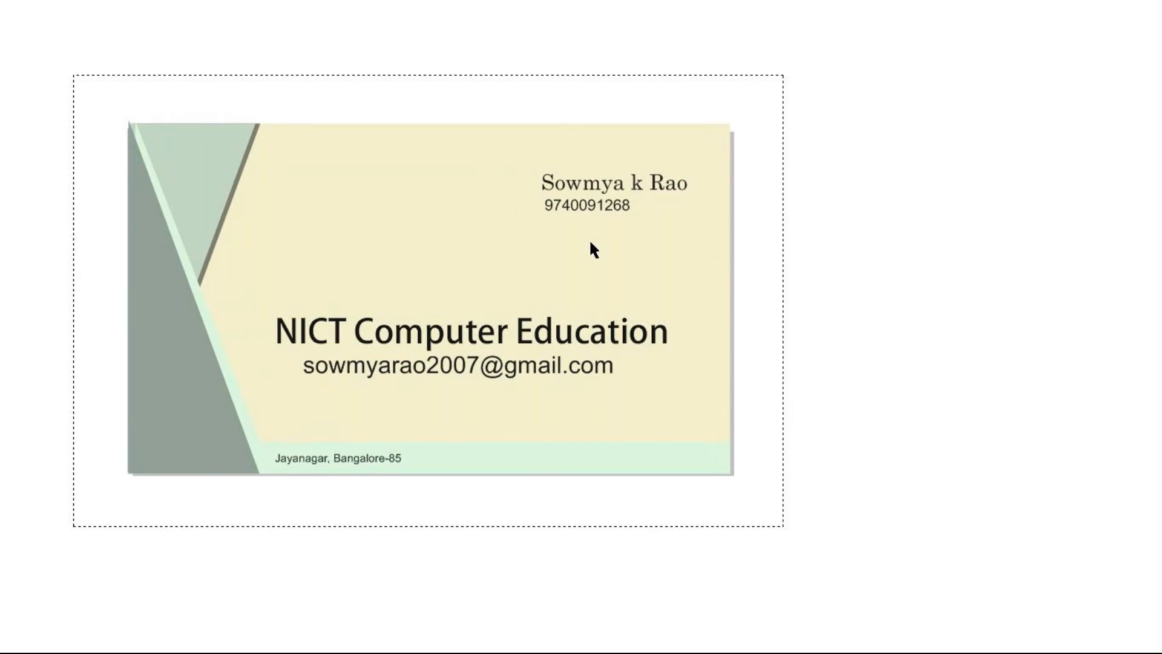
pyautogui.click(245, 297)
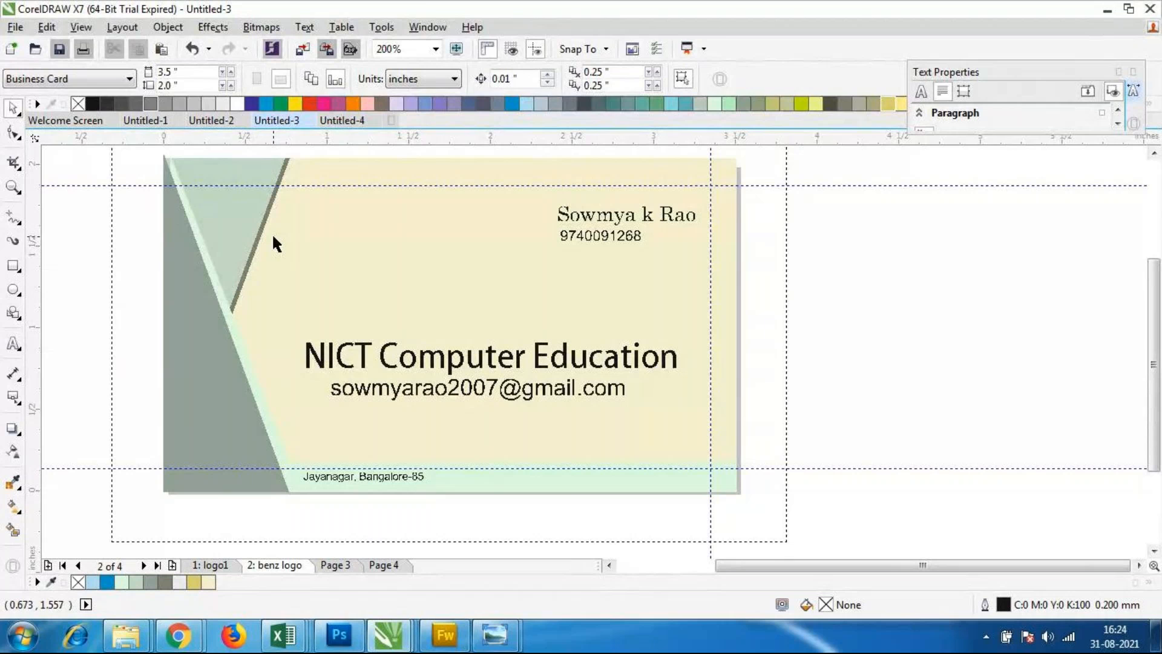
# Step: Go to Page 3 and set its page size to Business Card
pyautogui.click(334, 566)
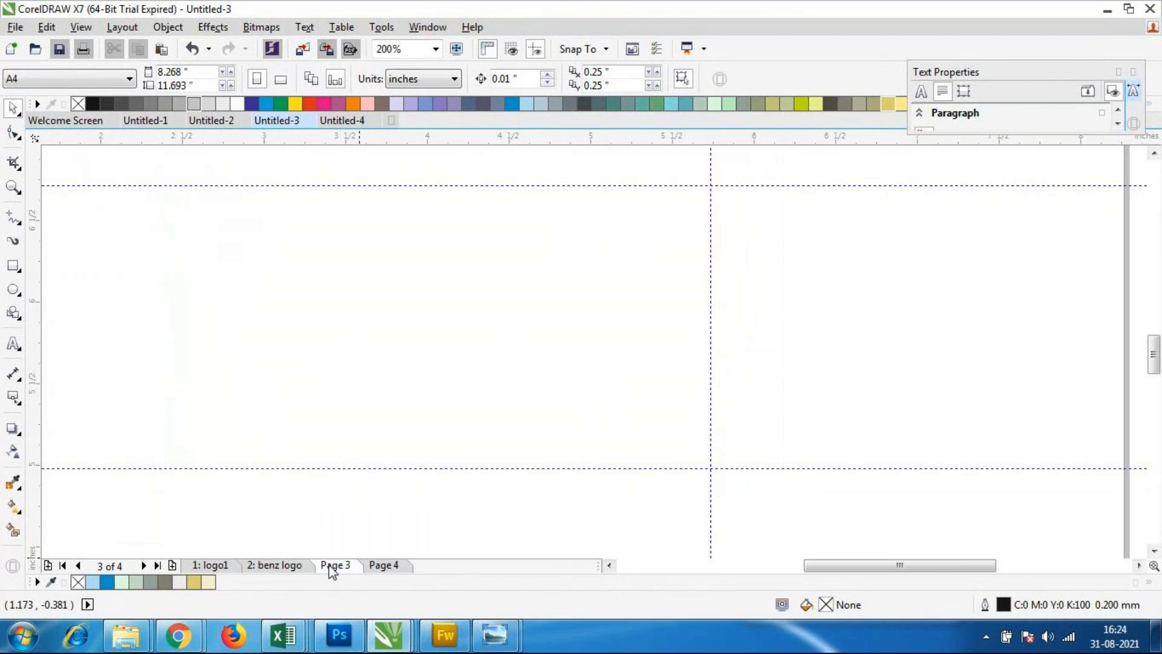
pyautogui.scroll(-3, 343, 409)
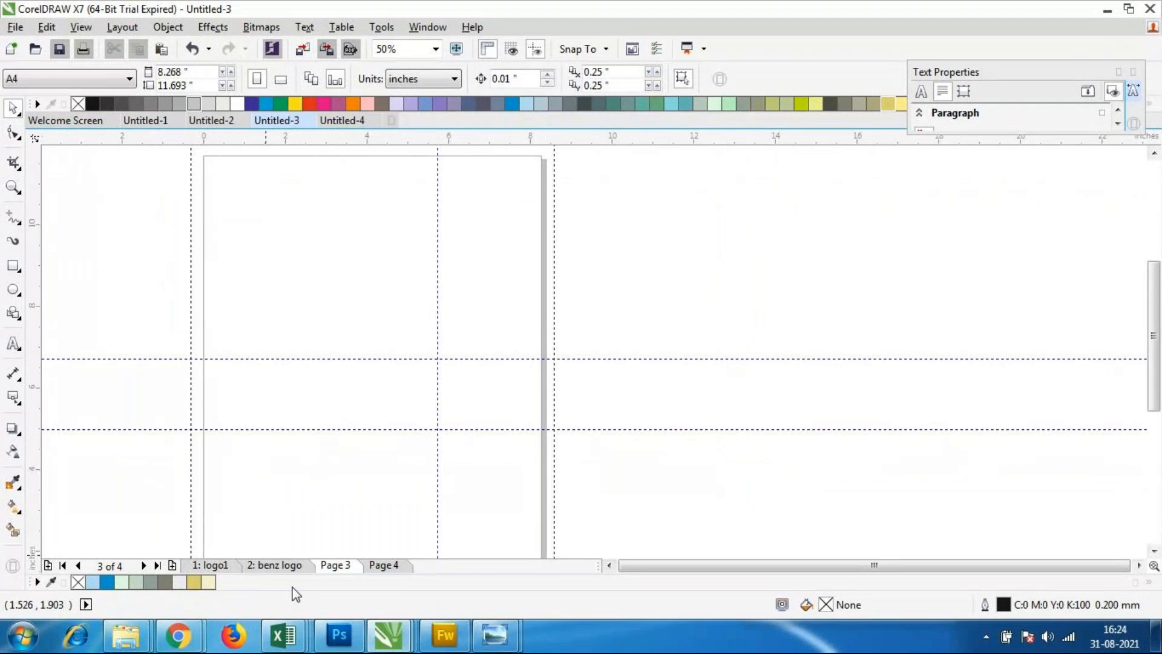
pyautogui.click(120, 77)
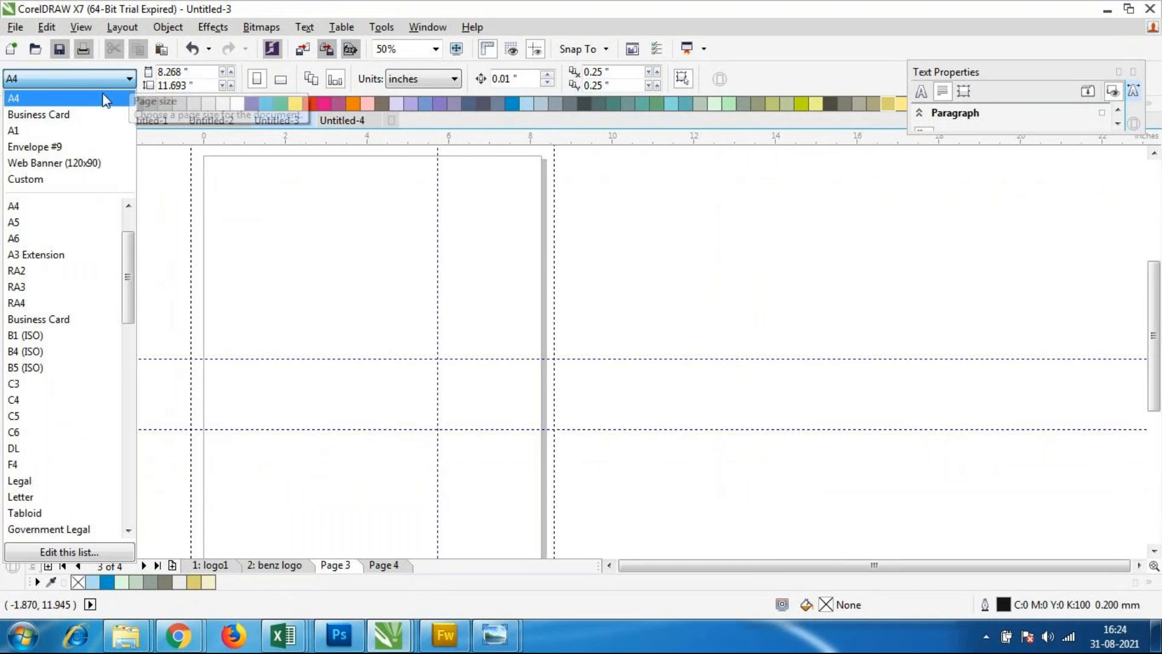
pyautogui.click(67, 115)
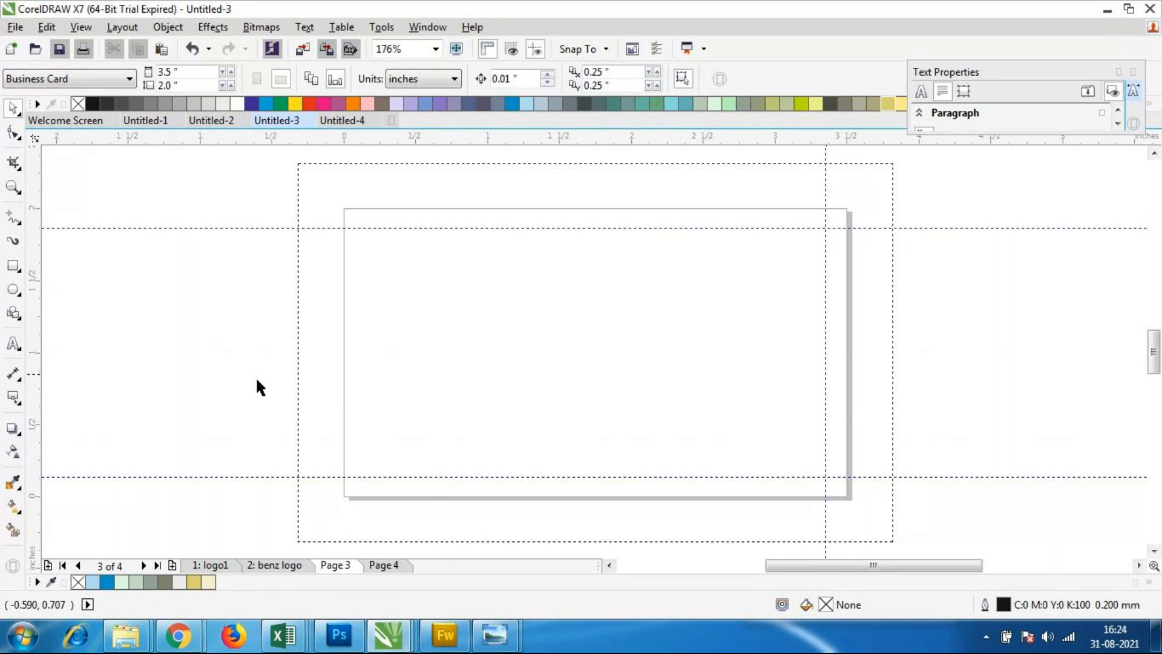
# Step: Draw an ellipse about 1.52 by 1.3 inches overlapping the card's upper-left corner
pyautogui.click(14, 289)
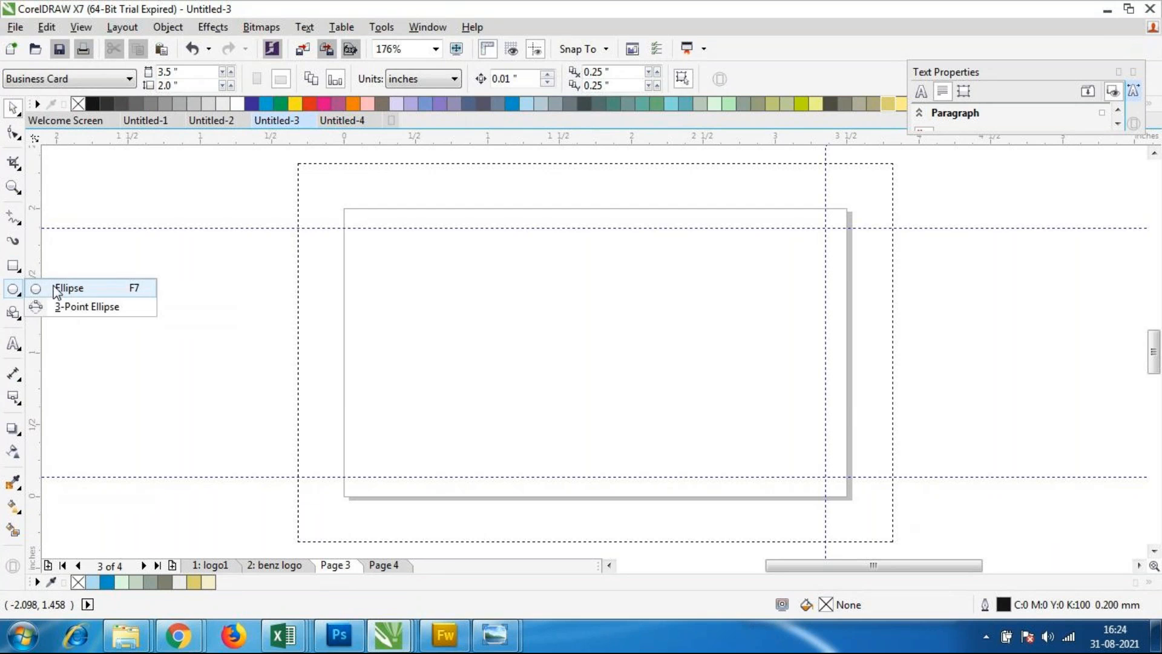
pyautogui.click(58, 291)
pyautogui.moveTo(293, 176); pyautogui.dragTo(508, 354)
pyautogui.click(440, 79)
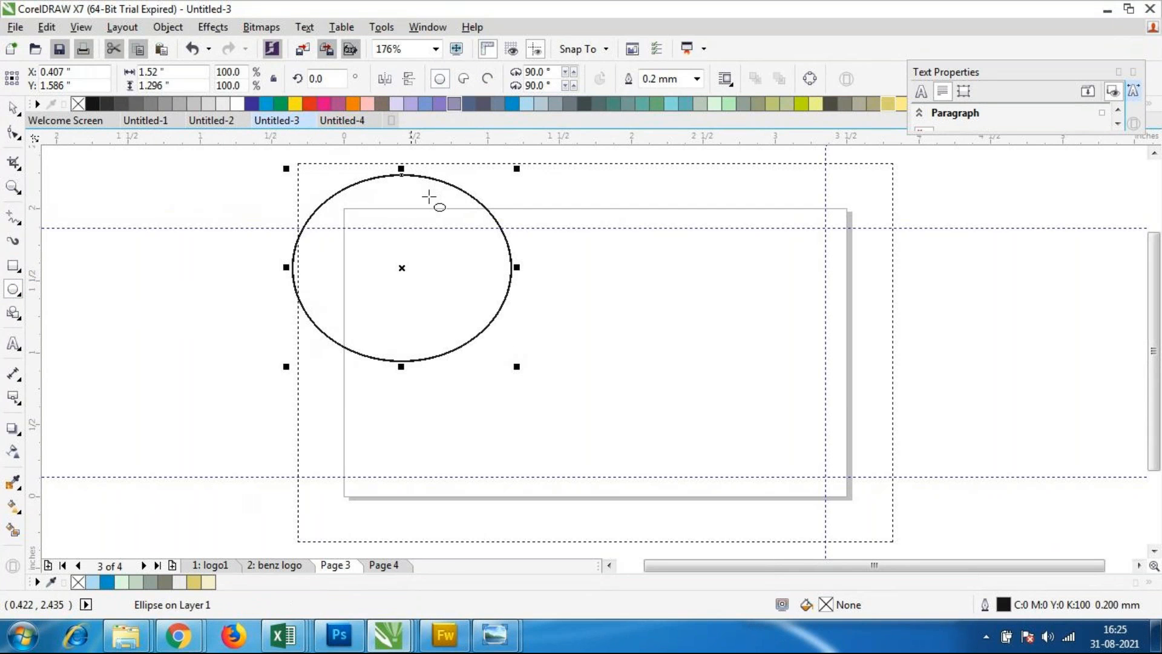
pyautogui.moveTo(260, 300); pyautogui.dragTo(445, 463)
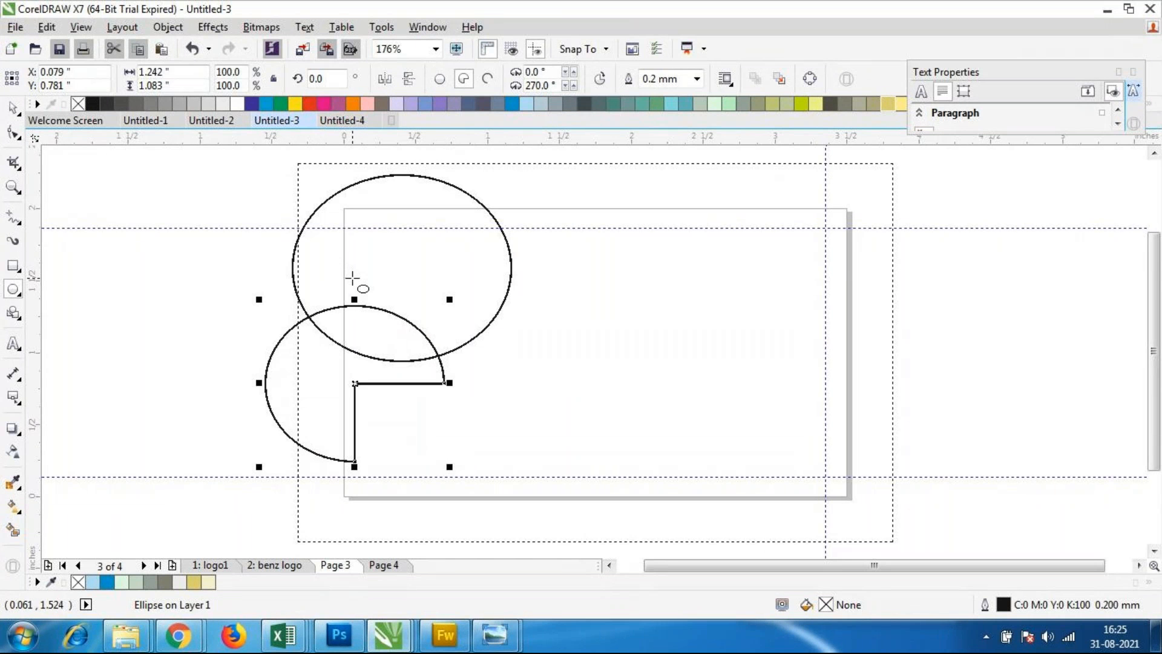
pyautogui.press('Delete')
# Step: Fill the ellipse with yellow and make two duplicates of it, staggered downward along the card's left side
pyautogui.press('space')
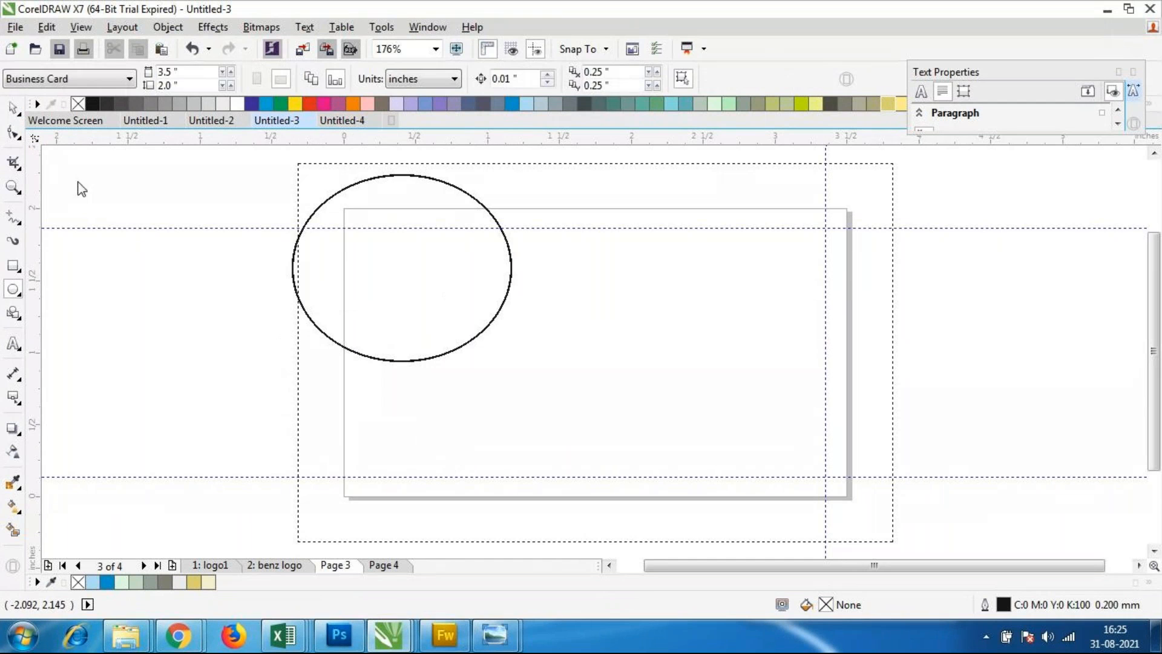
pyautogui.click(355, 274)
pyautogui.click(295, 104)
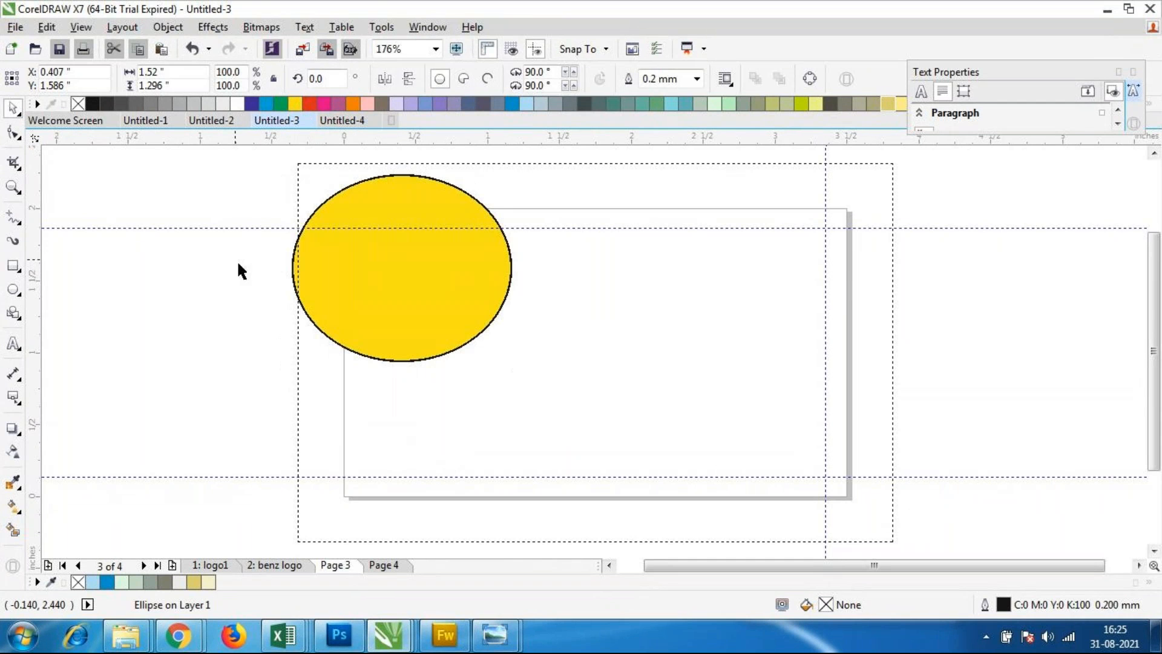
pyautogui.hotkey('ctrl', 'd')
pyautogui.moveTo(404, 288); pyautogui.dragTo(434, 419)
pyautogui.hotkey('ctrl', 'd')
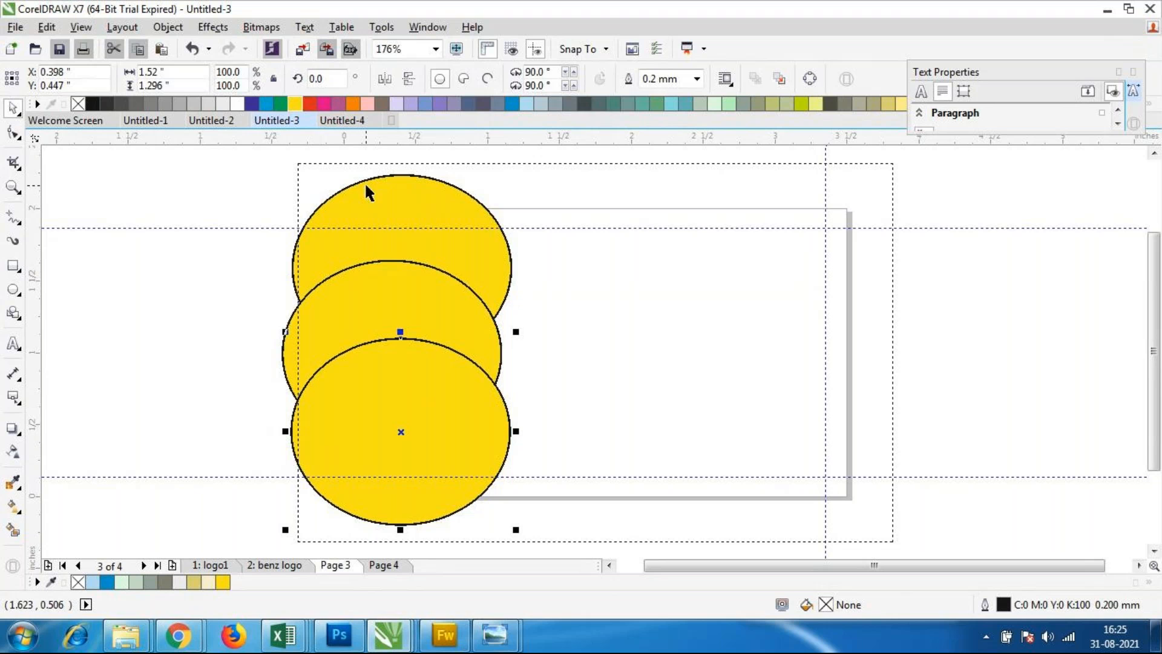
# Step: Fill the lowest ellipse with orange and set the middle yellow ellipse's outline to None
pyautogui.click(353, 104)
pyautogui.click(376, 305)
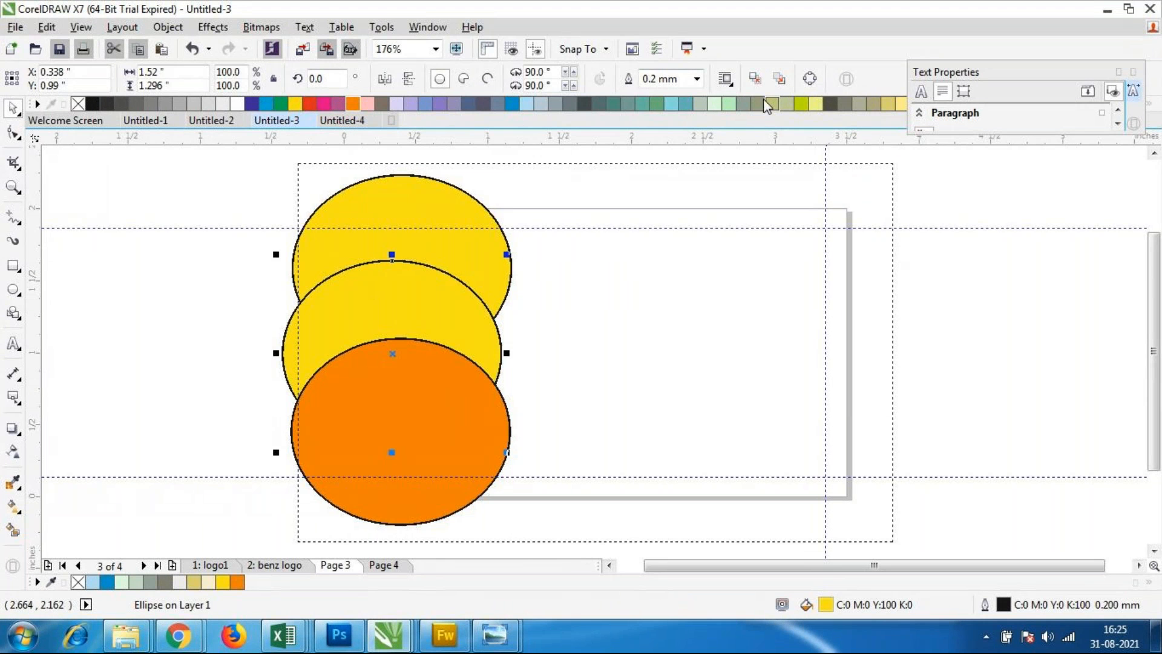
pyautogui.click(699, 79)
pyautogui.click(664, 93)
pyautogui.click(574, 306)
# Step: Fill the uppermost ellipse with pale yellow and set its outline to None
pyautogui.click(416, 207)
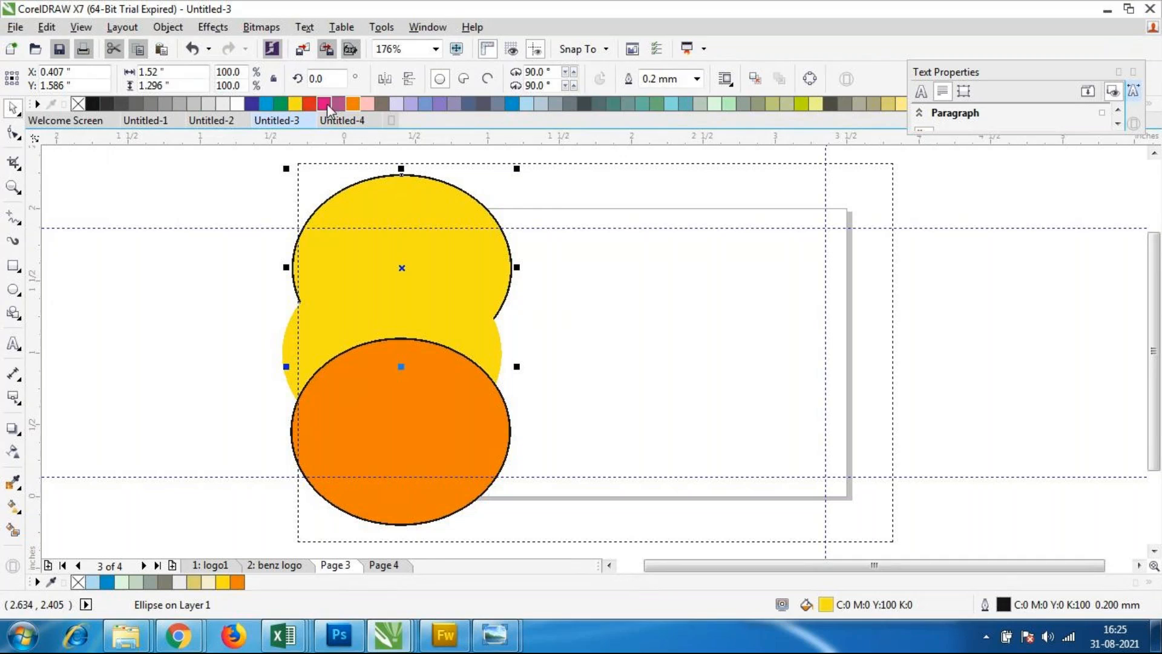
pyautogui.click(889, 104)
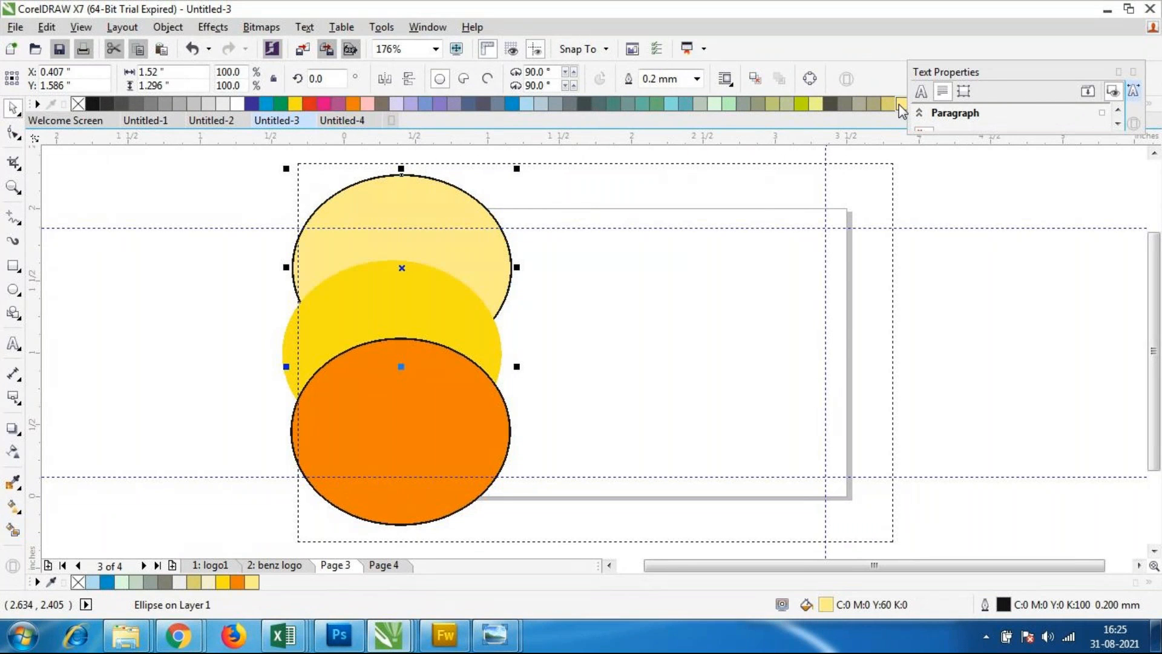
pyautogui.click(601, 364)
pyautogui.click(459, 211)
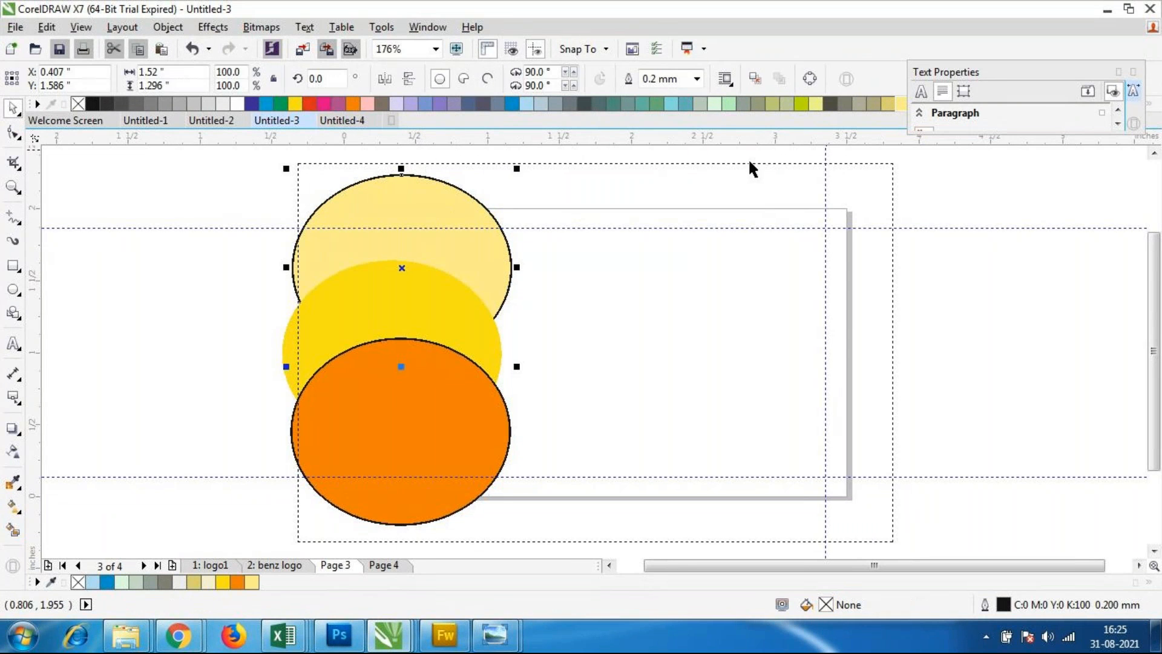
pyautogui.click(697, 79)
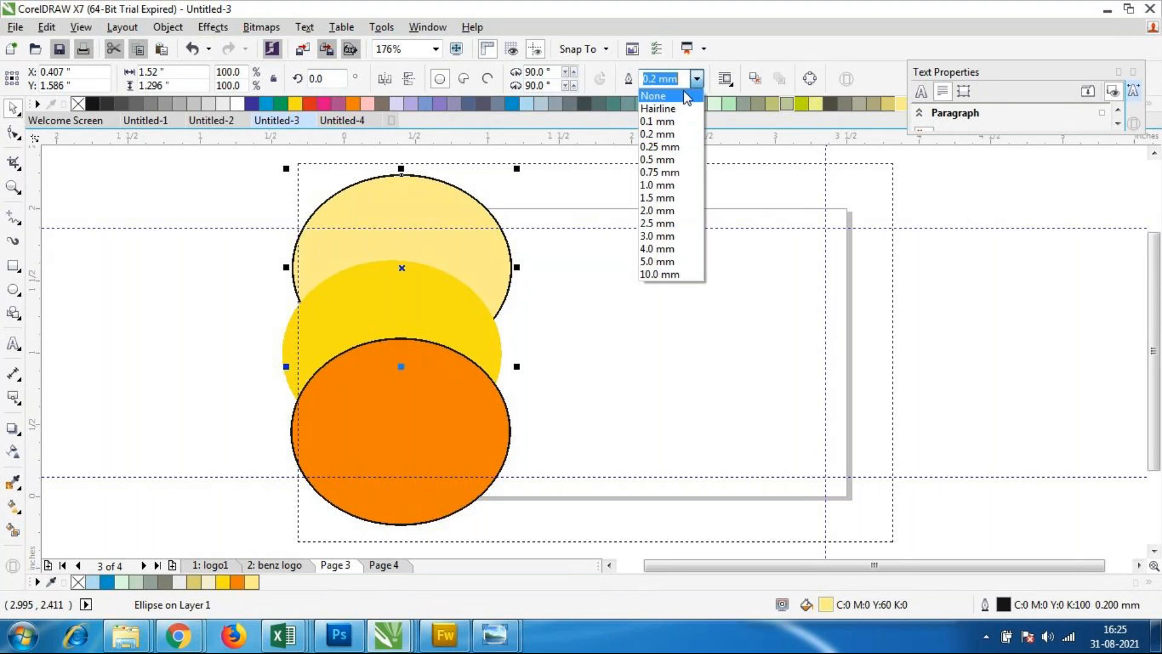
pyautogui.click(654, 96)
# Step: Rearrange the ellipses: shift the pale one slightly up, the yellow one to the right and the orange one to the left
pyautogui.click(576, 292)
pyautogui.click(440, 224)
pyautogui.moveTo(462, 239); pyautogui.dragTo(462, 235)
pyautogui.moveTo(465, 322); pyautogui.dragTo(534, 322)
pyautogui.moveTo(385, 418); pyautogui.dragTo(340, 423)
# Step: Set the orange ellipse's outline to None and deselect it
pyautogui.click(347, 430)
pyautogui.click(402, 449)
pyautogui.click(632, 419)
pyautogui.click(433, 435)
pyautogui.click(702, 79)
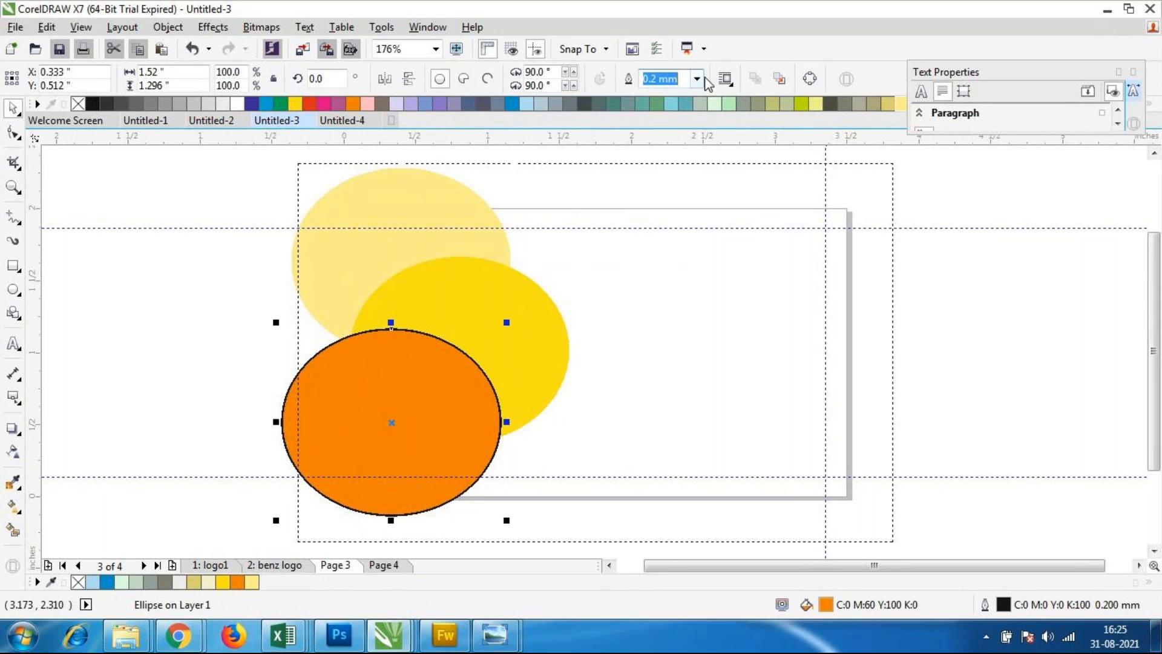
pyautogui.click(677, 95)
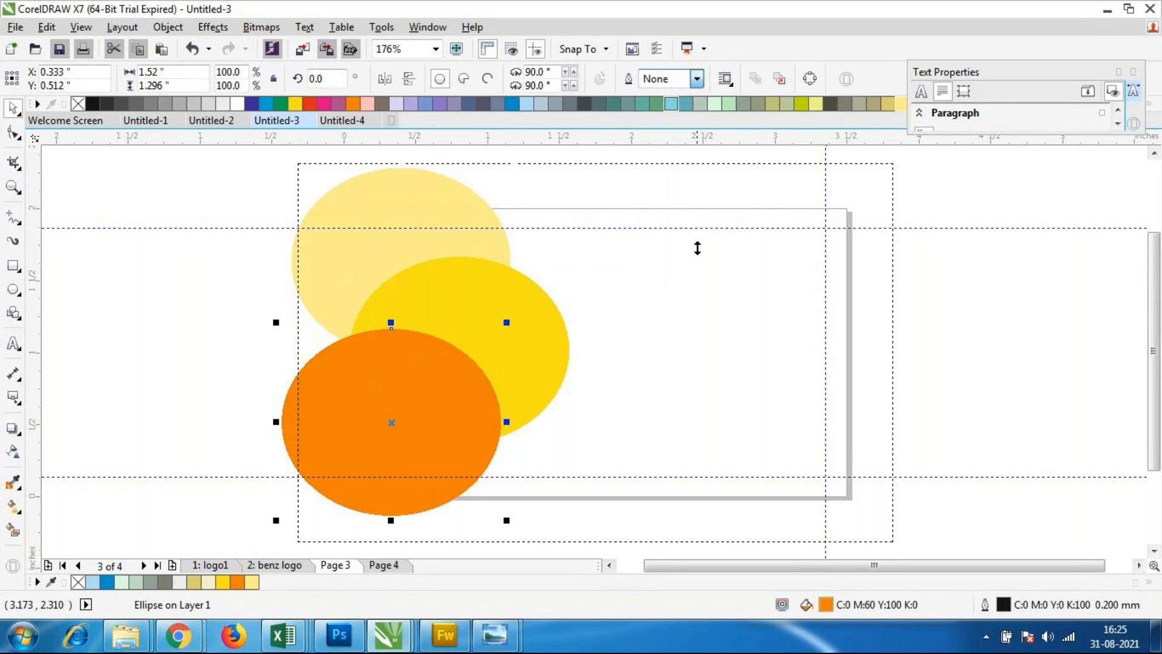
pyautogui.click(677, 379)
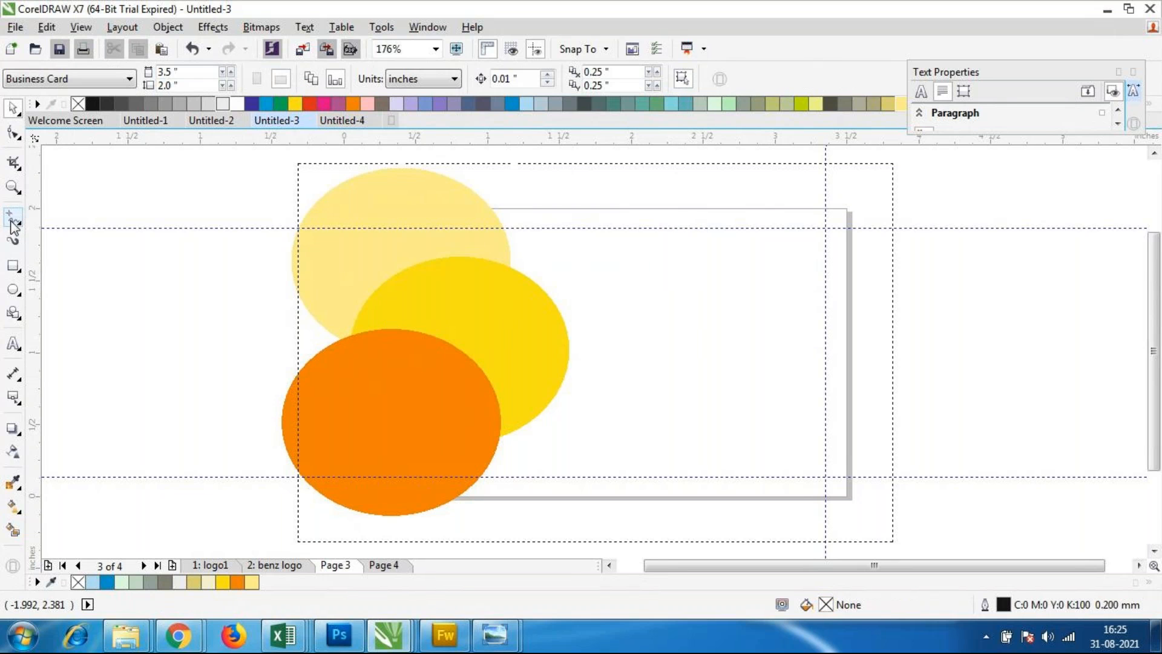
# Step: Crop the three ellipses to an area about 3.43 by 2 inches covering the card page
pyautogui.click(13, 162)
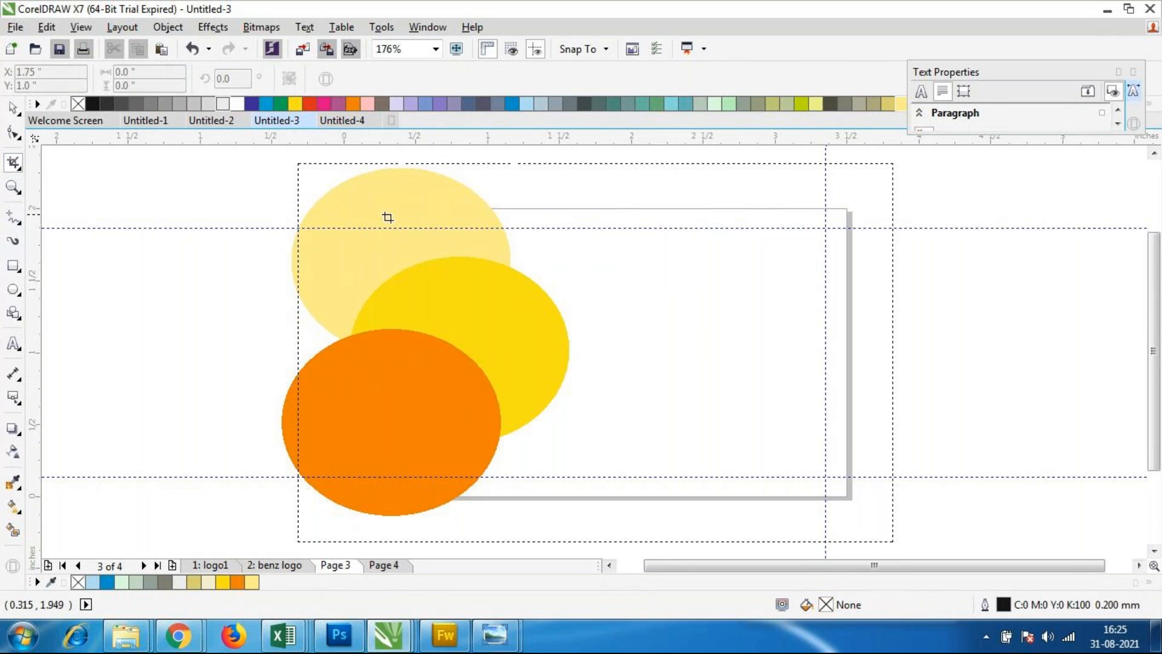
pyautogui.moveTo(353, 209); pyautogui.dragTo(818, 488)
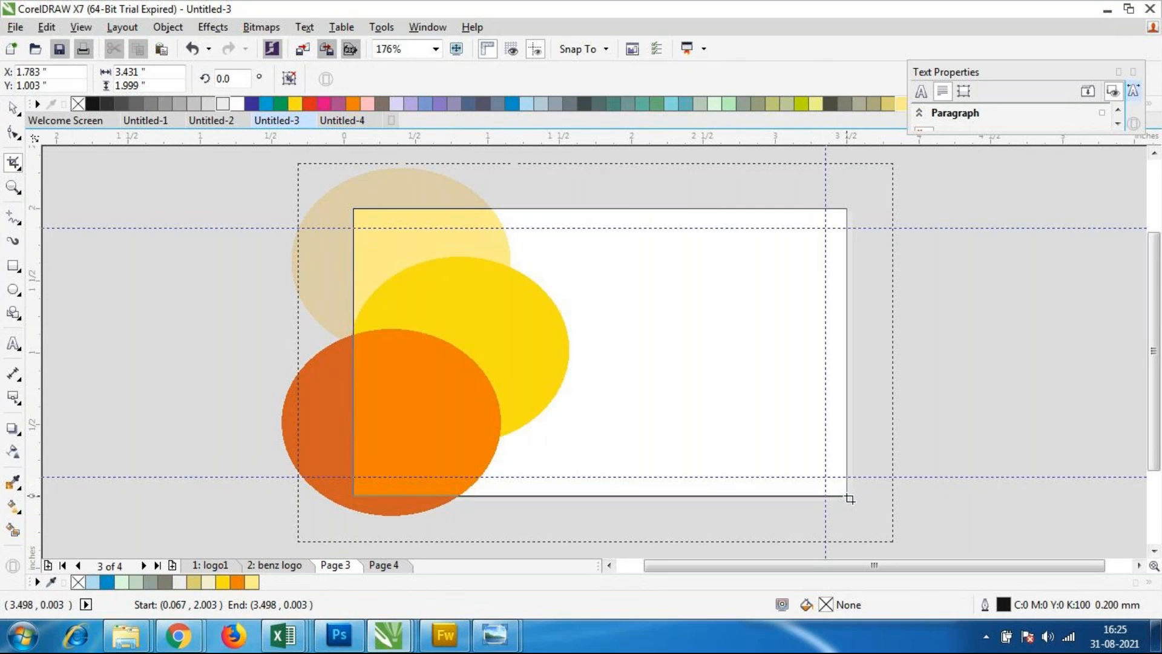
pyautogui.moveTo(850, 498); pyautogui.dragTo(851, 498)
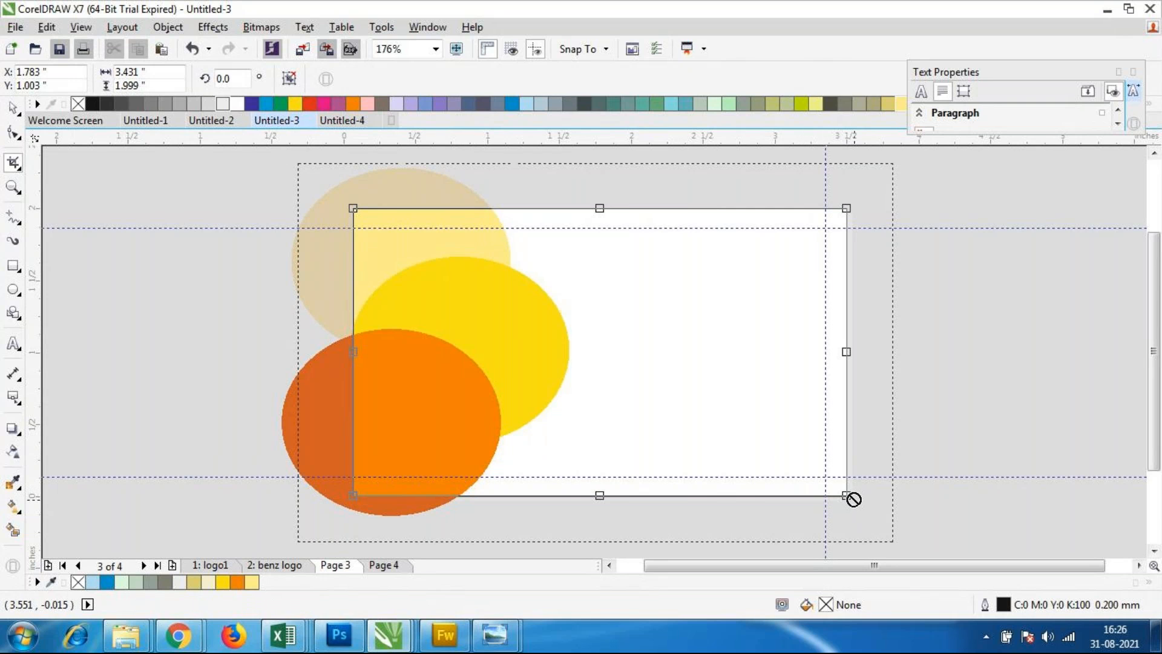
pyautogui.press('Return')
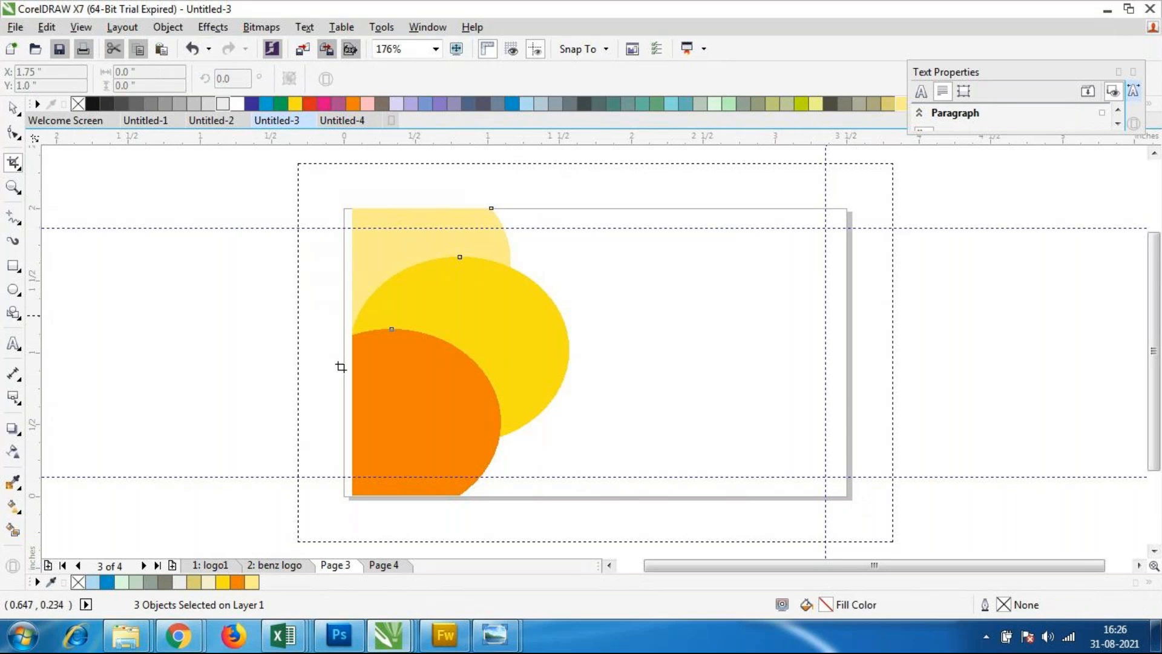
# Step: Select all three cropped shapes and nudge them left to meet the card's left edge
pyautogui.click(14, 109)
pyautogui.moveTo(299, 165); pyautogui.dragTo(630, 533)
pyautogui.press('Left')
pyautogui.press('Left')
pyautogui.press('Left')
pyautogui.press('Left')
pyautogui.press('Left')
pyautogui.press('Left')
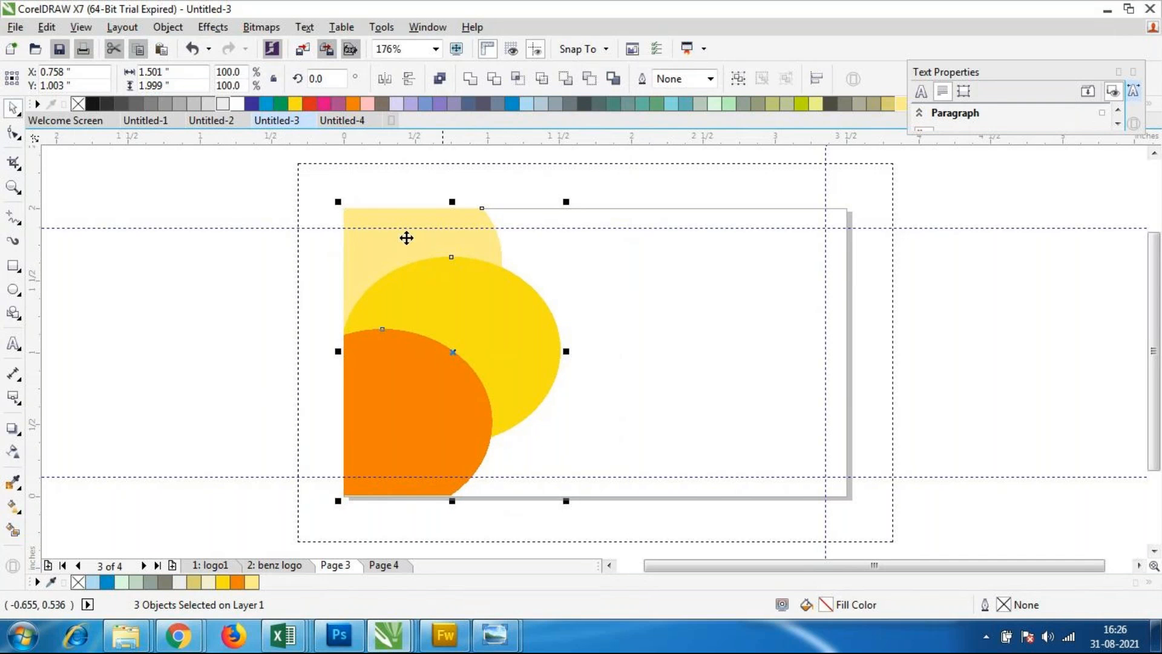
# Step: Nudge only the yellow shape about 0.16 inch to the left, so it extends past the card's left edge
pyautogui.click(630, 387)
pyautogui.click(549, 356)
pyautogui.press('Left')
pyautogui.press('Left')
pyautogui.press('Left')
pyautogui.press('Left')
pyautogui.press('Left')
pyautogui.press('Left')
pyautogui.press('Left')
pyautogui.press('Left')
pyautogui.press('Left')
pyautogui.press('Left')
pyautogui.press('Left')
pyautogui.press('Left')
pyautogui.press('Left')
pyautogui.press('Left')
pyautogui.press('Left')
pyautogui.press('Left')
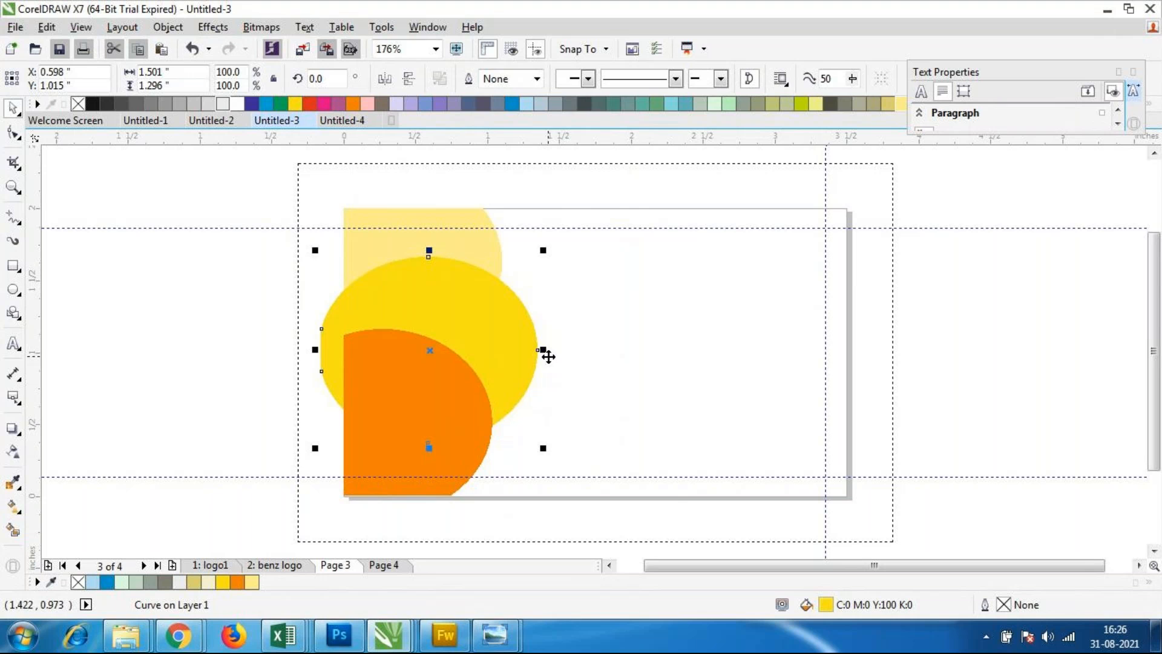
# Step: Crop the yellow shape to the card page, removing the part that extends past the card's left edge
pyautogui.press('F10')
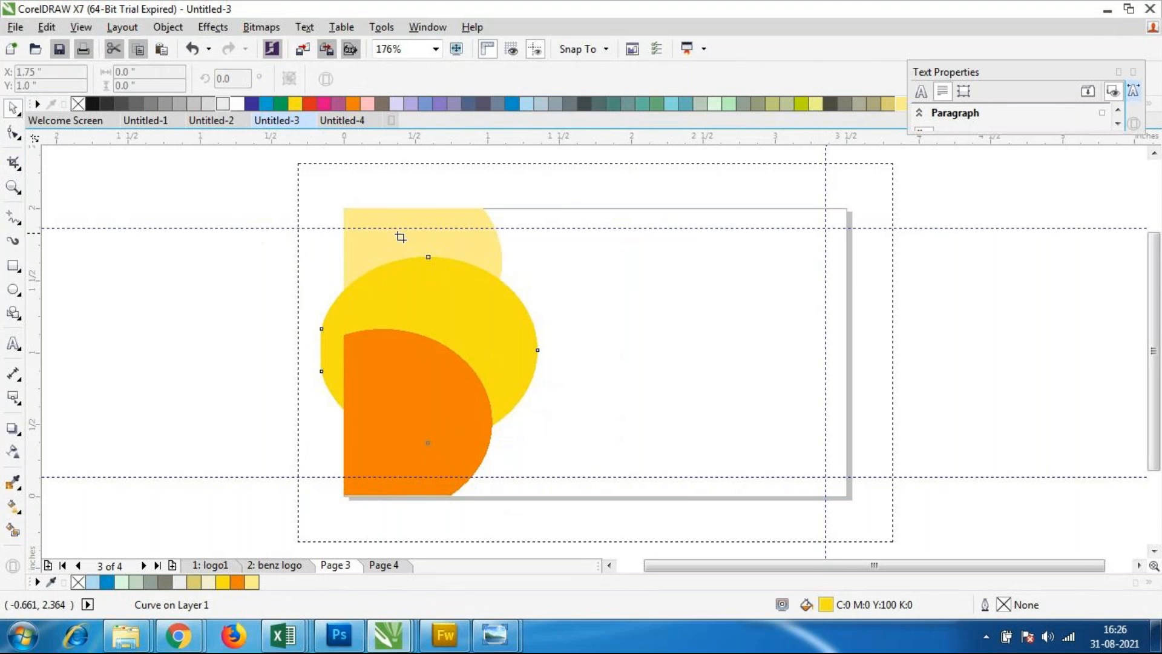
pyautogui.moveTo(350, 210); pyautogui.dragTo(845, 493)
pyautogui.press('Return')
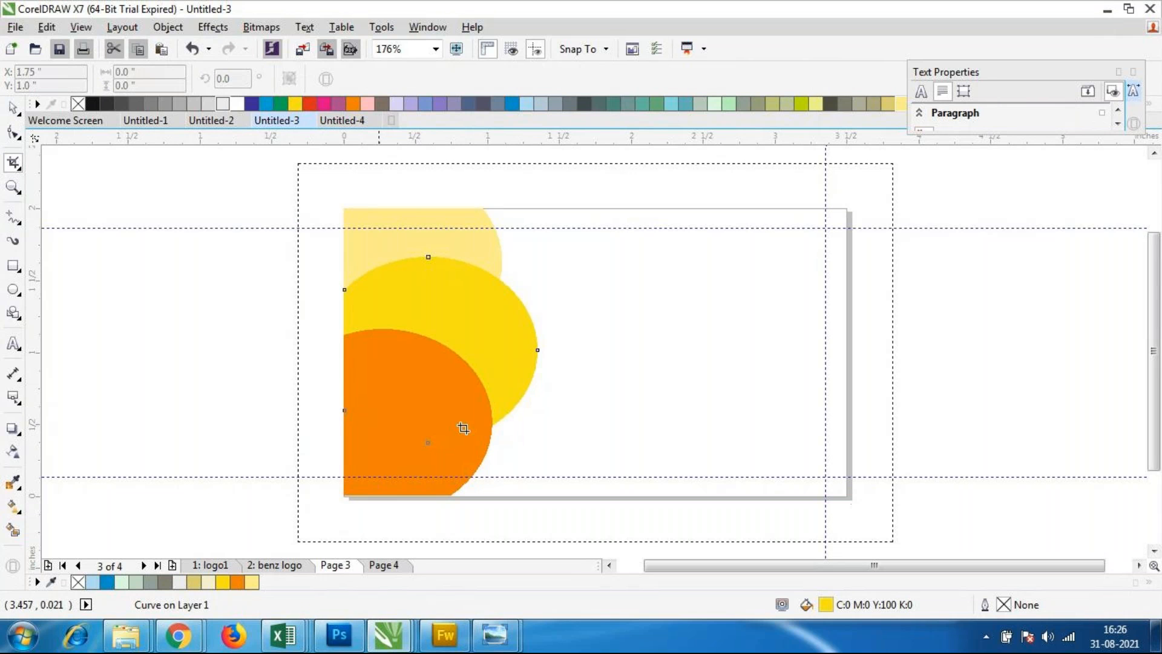
# Step: Narrow the cropped yellow shape slightly from its right side, keeping it against the card's left edge, and deselect it
pyautogui.click(12, 108)
pyautogui.click(474, 358)
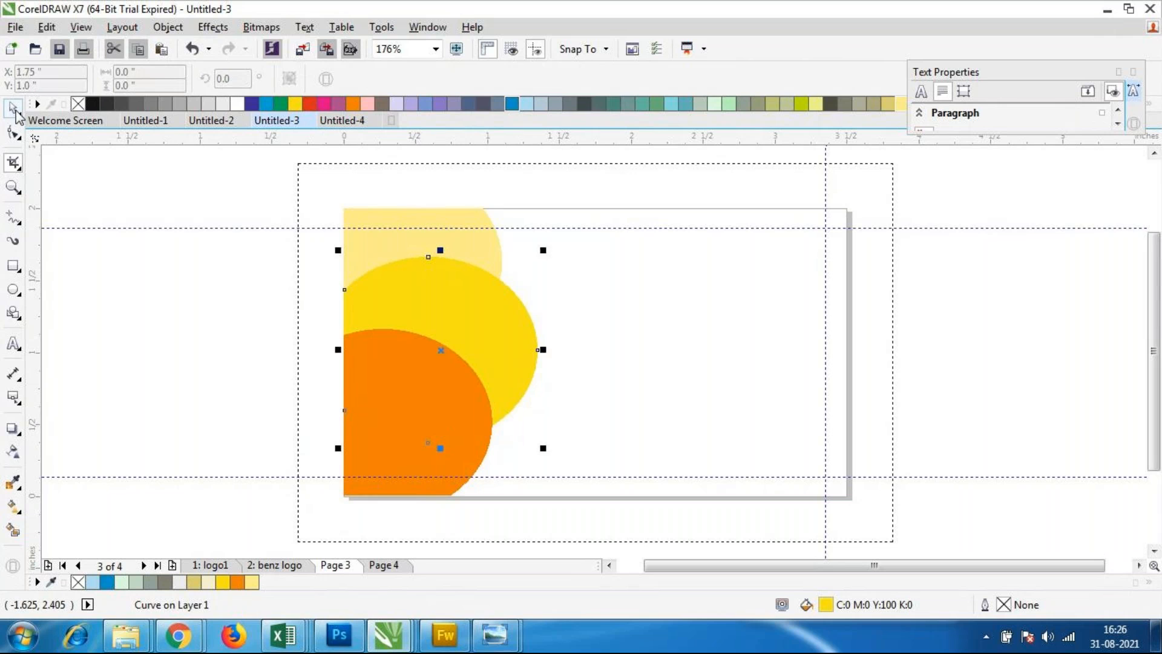
pyautogui.moveTo(540, 350); pyautogui.dragTo(527, 351)
pyautogui.click(712, 260)
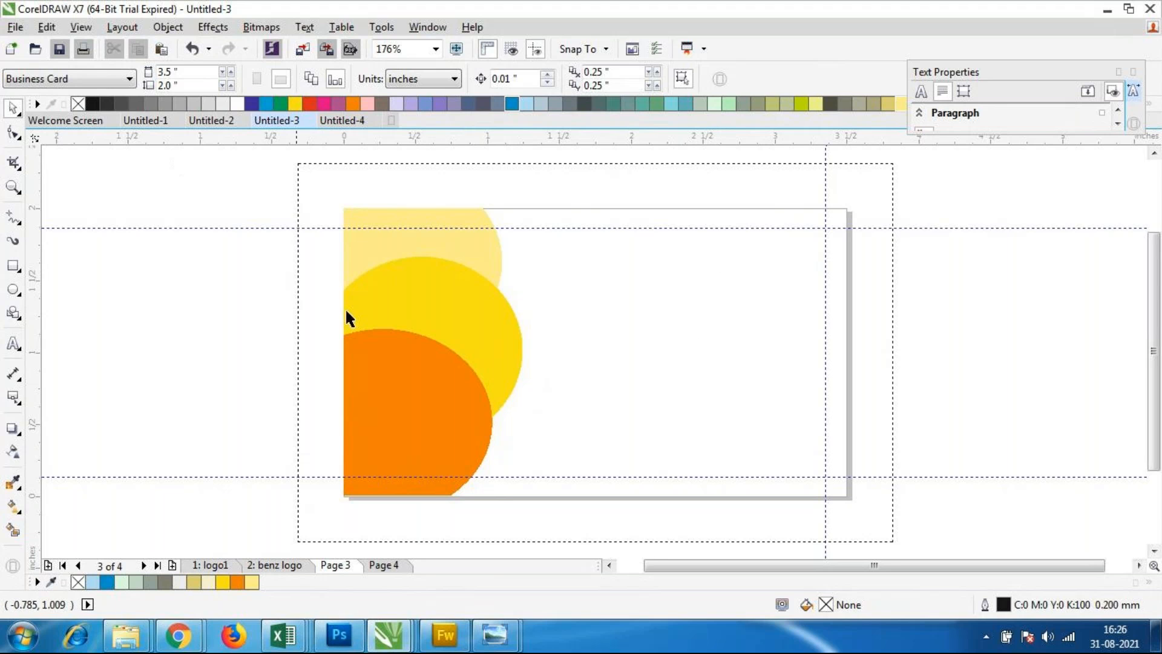
# Step: Draw a five-pointed star about 1.51 by 1.15 inches across the card's upper right corner and delete it
pyautogui.click(14, 314)
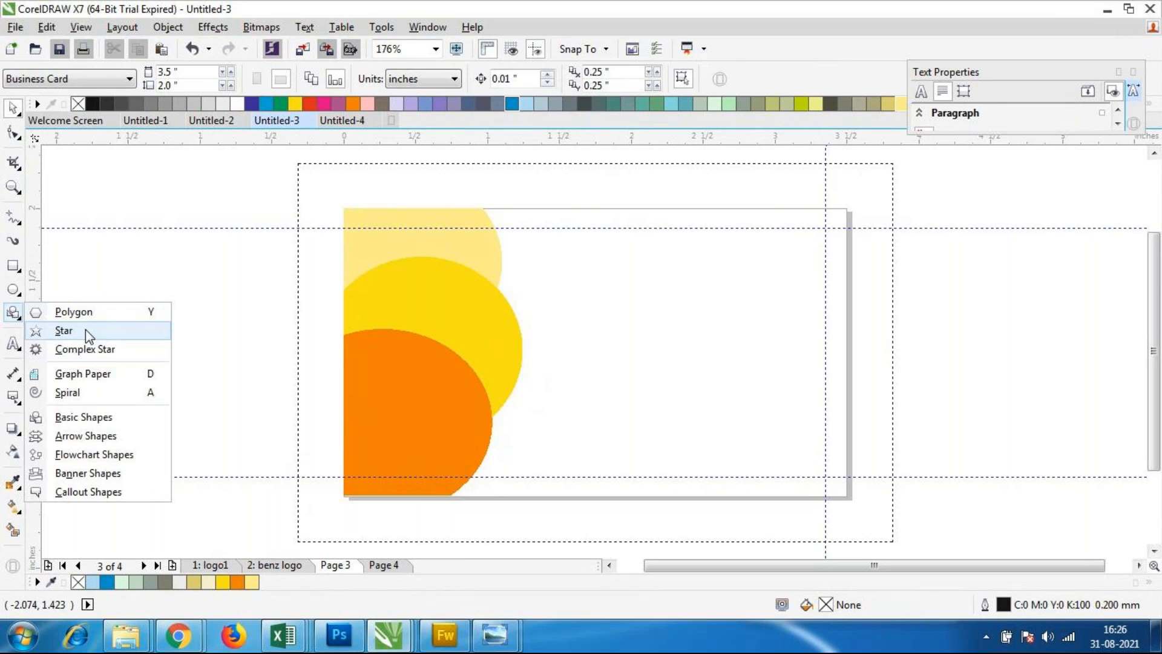
pyautogui.click(86, 330)
pyautogui.moveTo(715, 176); pyautogui.dragTo(944, 351)
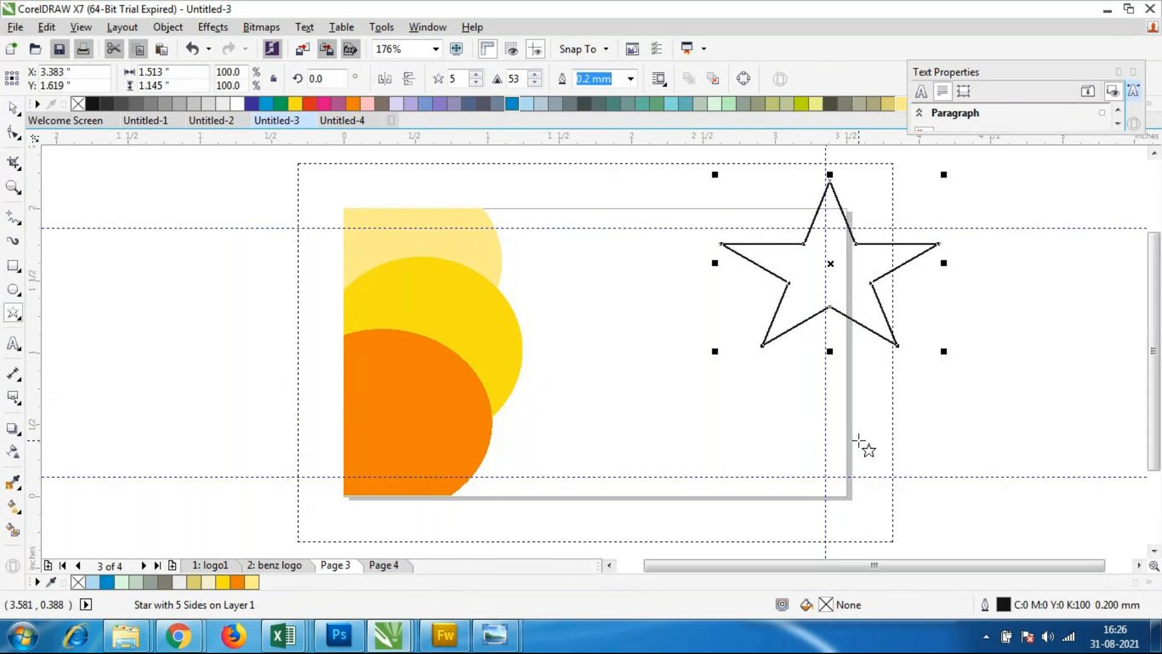
pyautogui.press('Delete')
pyautogui.click(14, 312)
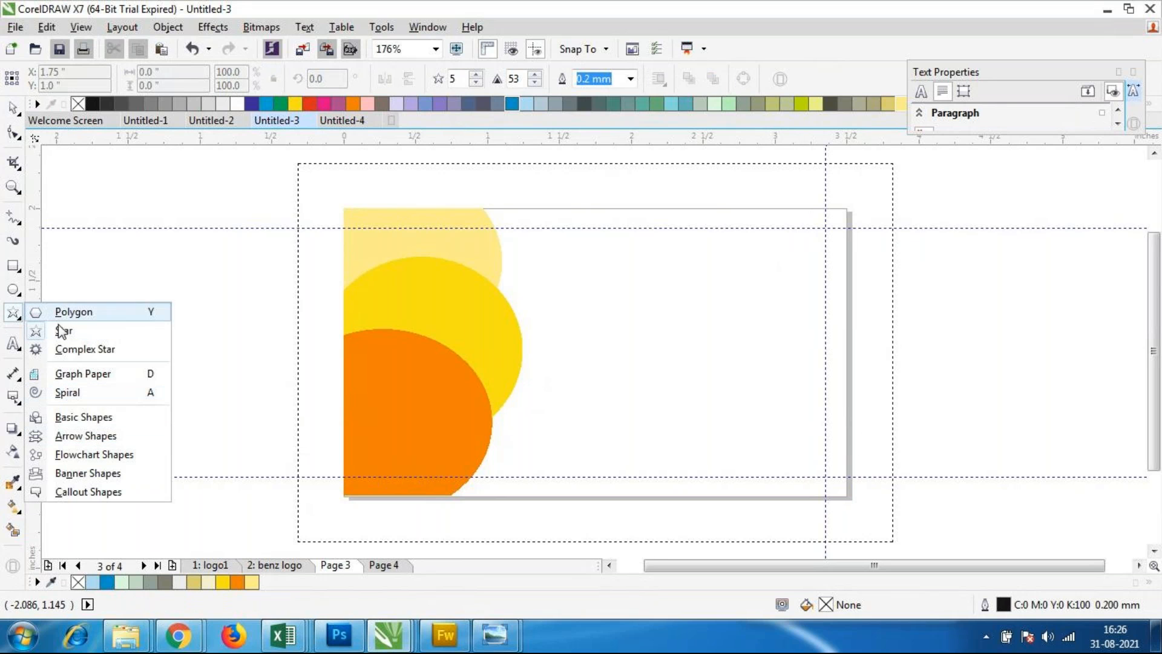
pyautogui.click(97, 426)
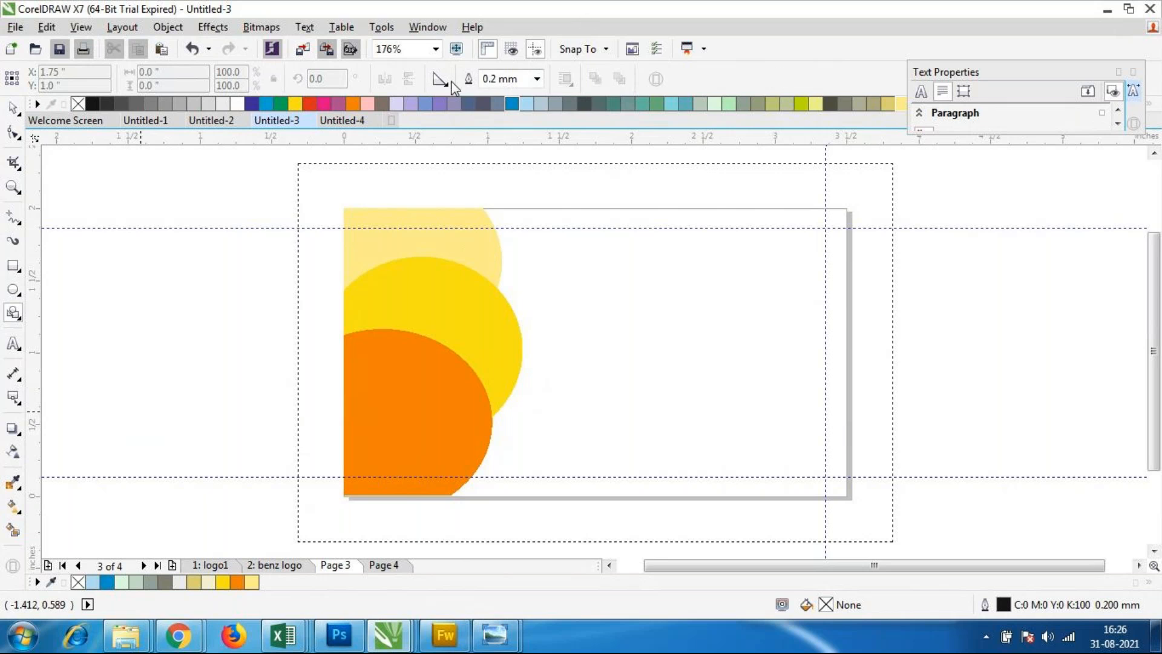
pyautogui.click(439, 80)
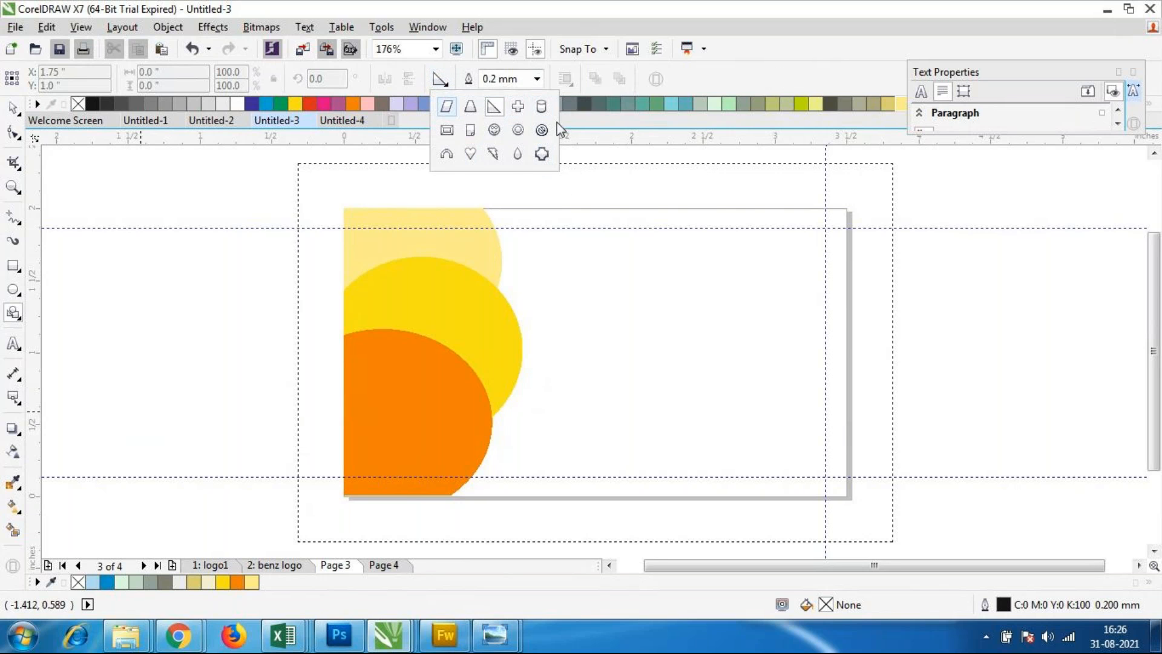
pyautogui.click(14, 315)
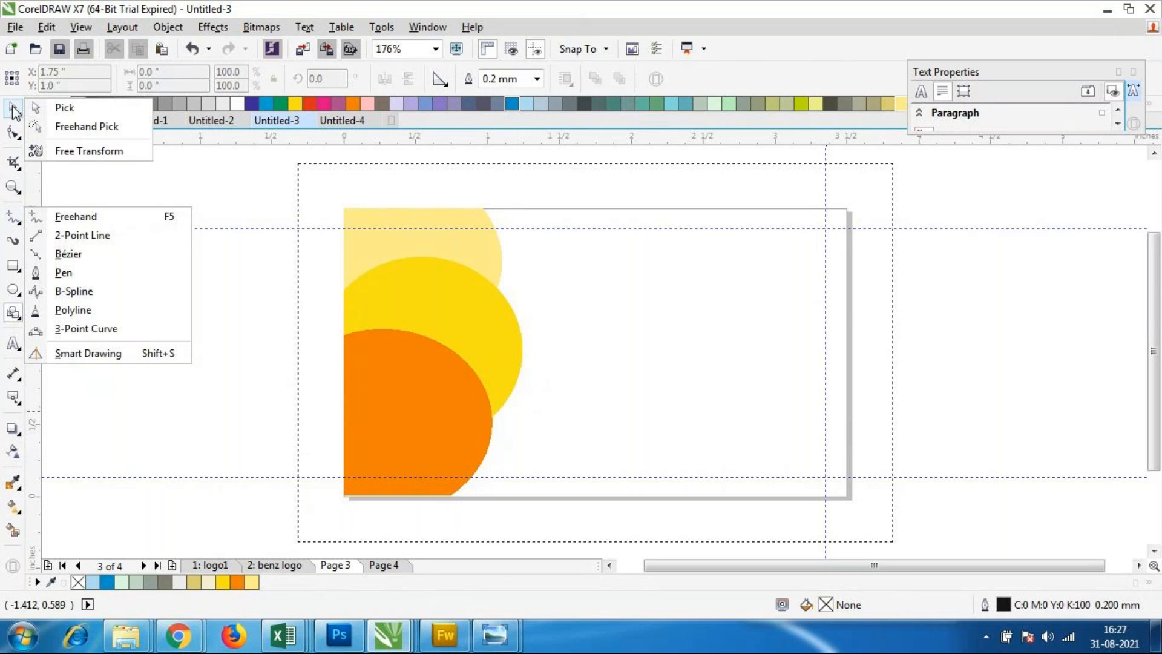
pyautogui.click(13, 109)
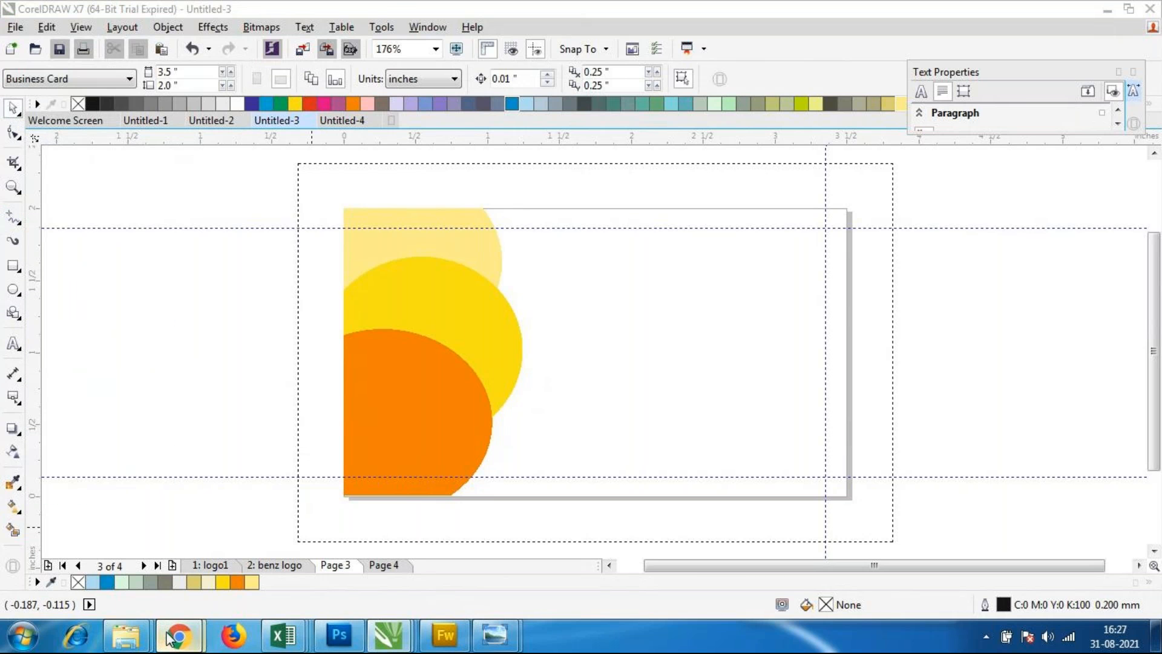
# Step: Switch to the GoToMeeting window in Chrome
pyautogui.moveTo(178, 635)
pyautogui.click(123, 534)
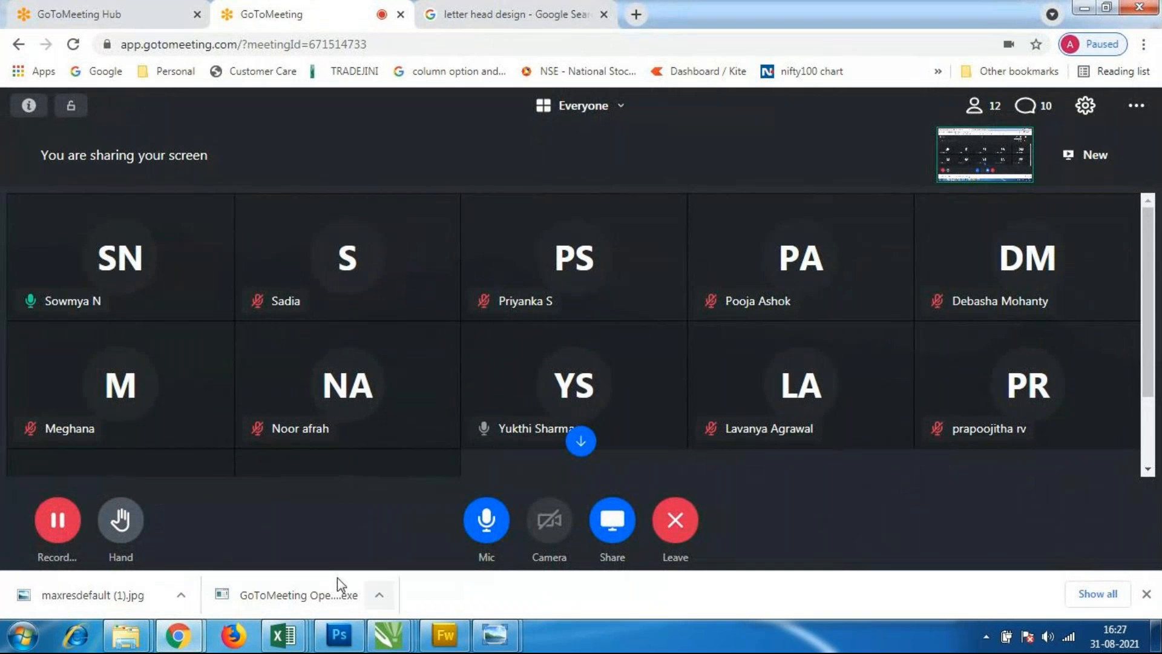